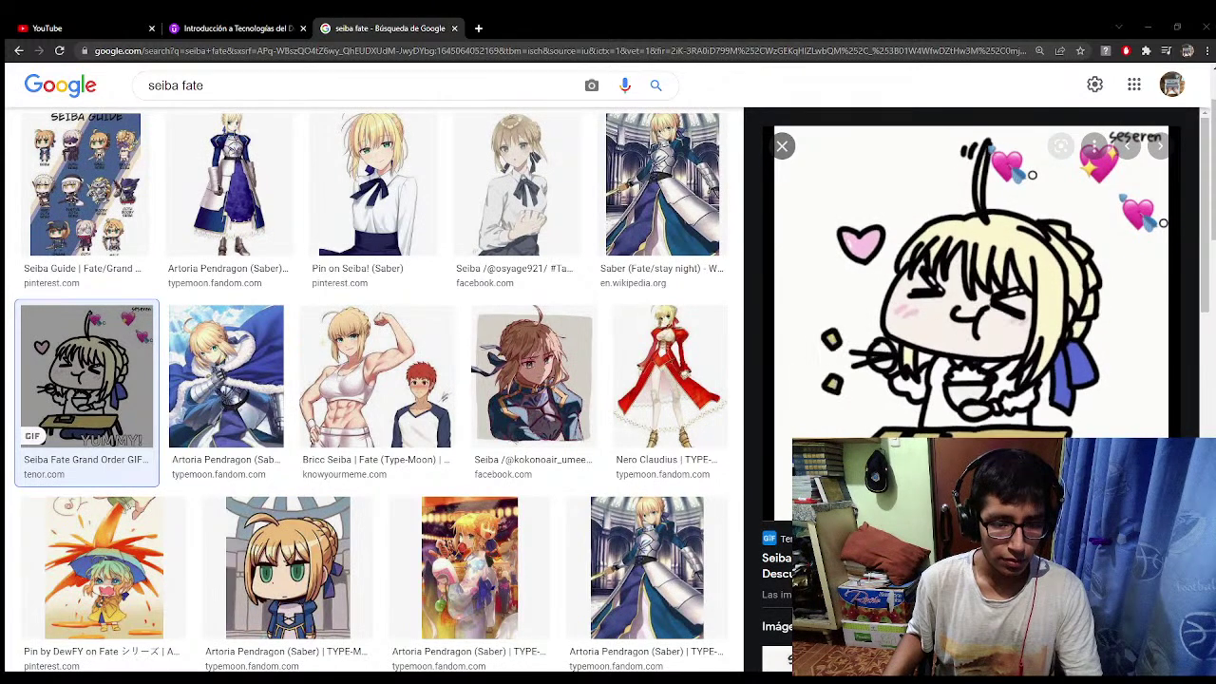
Switch to Photoshop and add a new layer above the figure sketches in 16.psd.
{"action": "key", "text": "alt+Tab"}
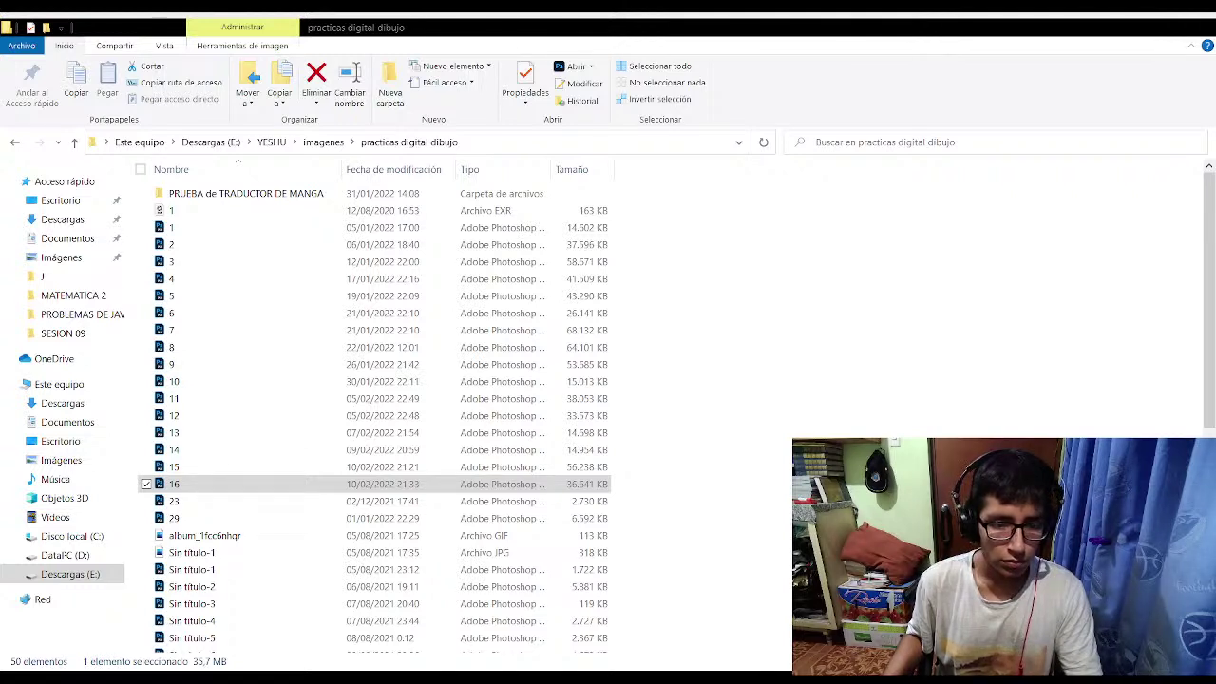
{"action": "key", "text": "alt+Tab"}
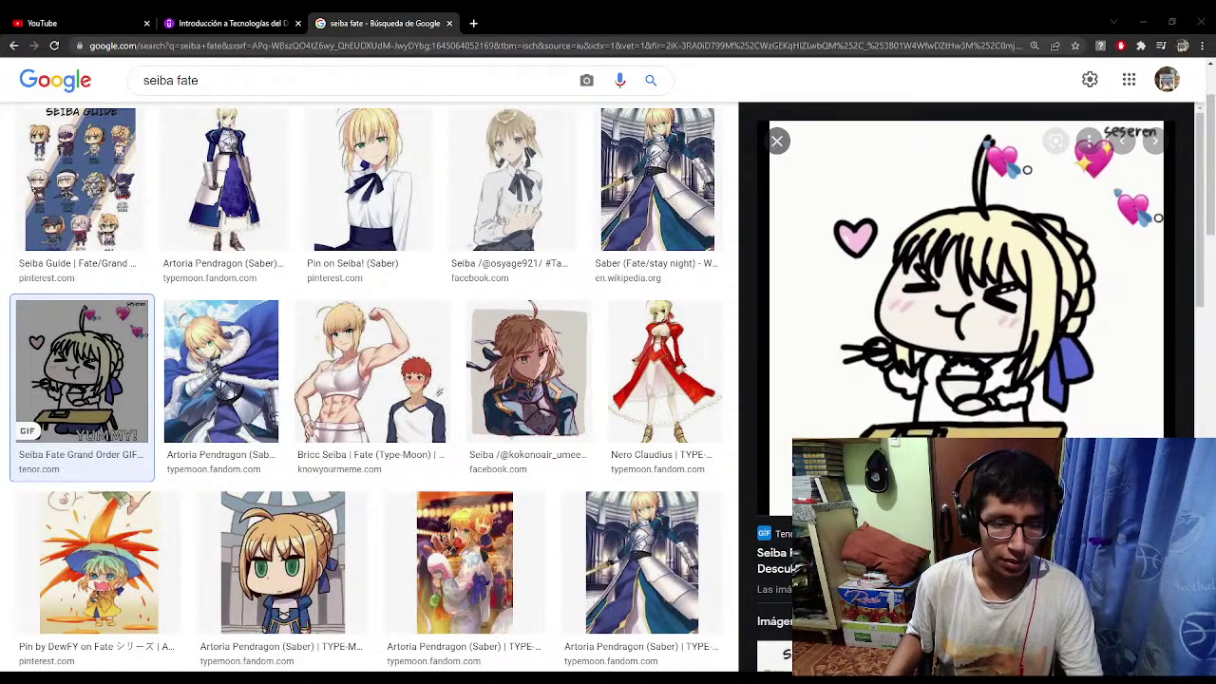
{"action": "key", "text": "alt+Tab"}
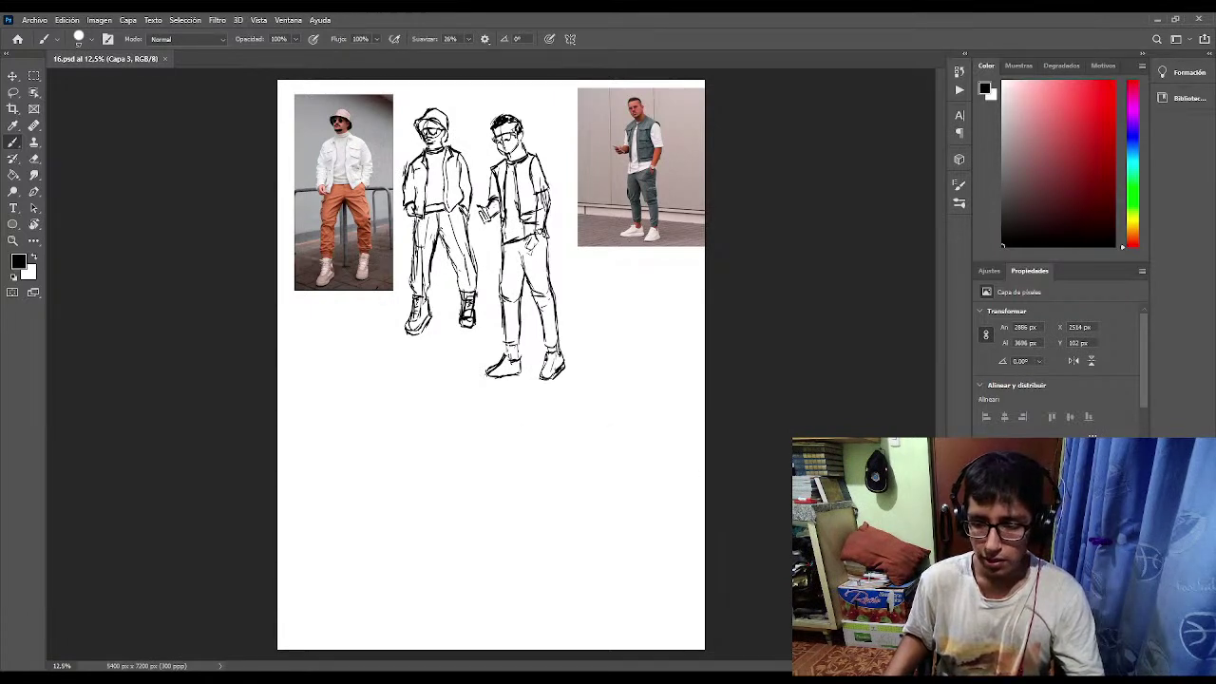
{"action": "key", "text": "ctrl+shift+alt+n"}
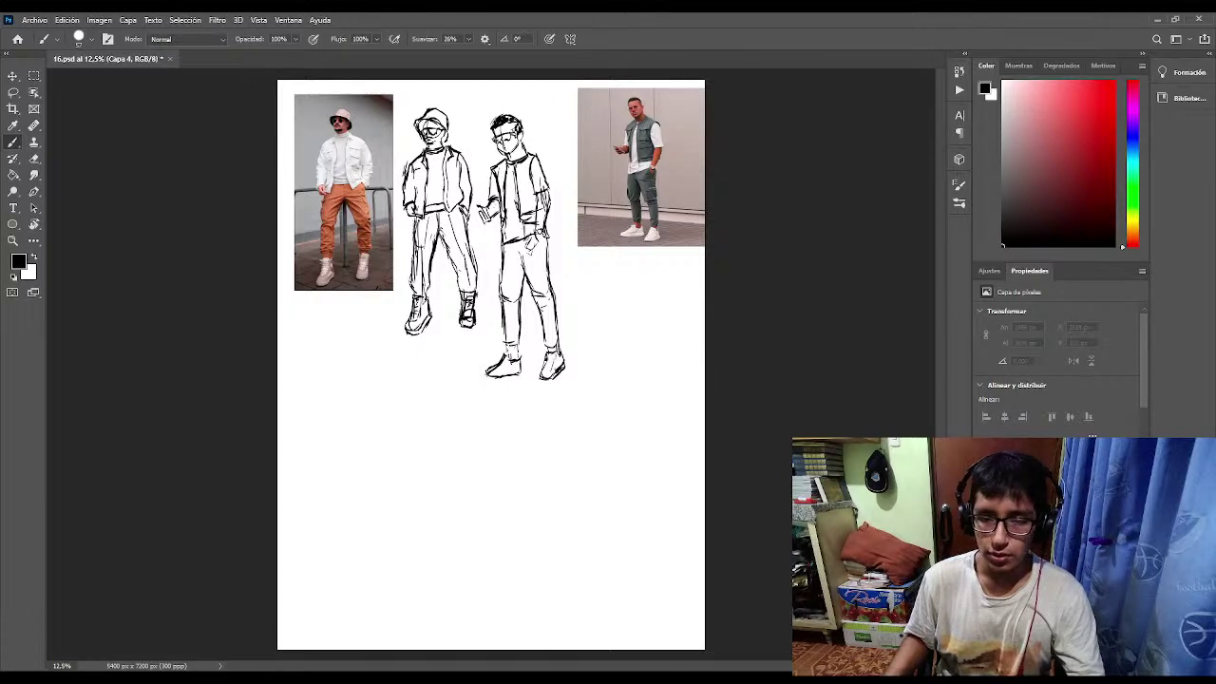
{"action": "scroll", "coordinate": [514, 471], "scroll_direction": "up", "scroll_amount": 5}
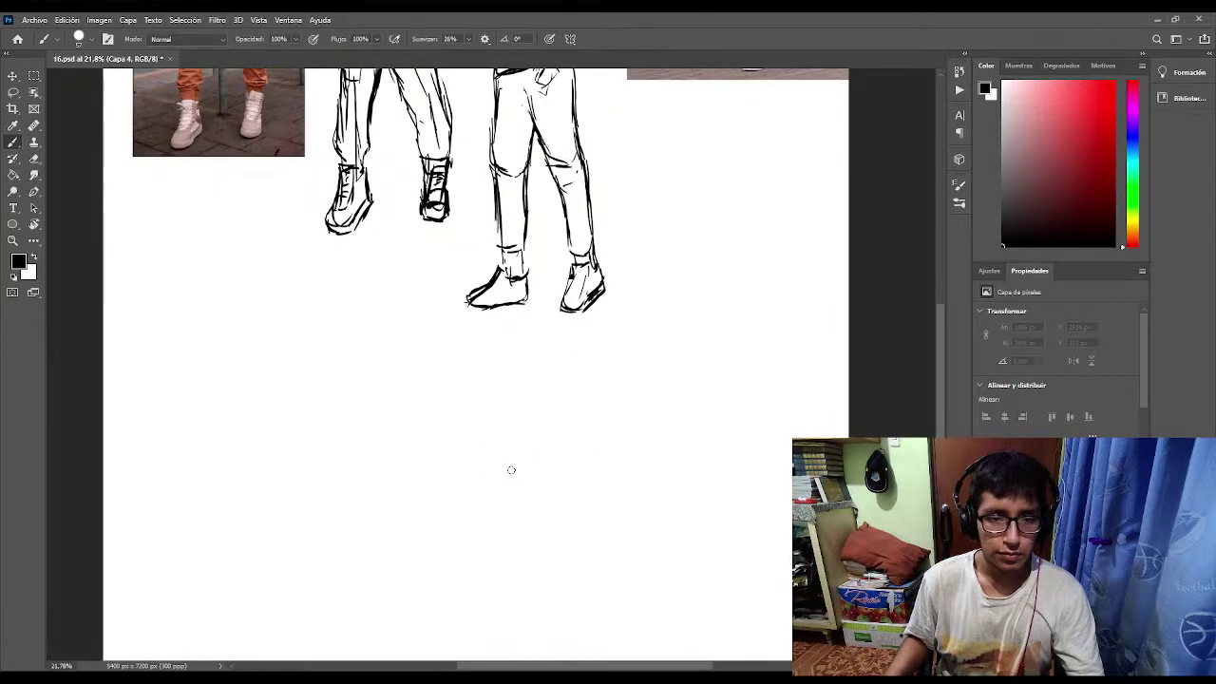
{"action": "scroll", "coordinate": [514, 475], "scroll_direction": "down", "scroll_amount": 2}
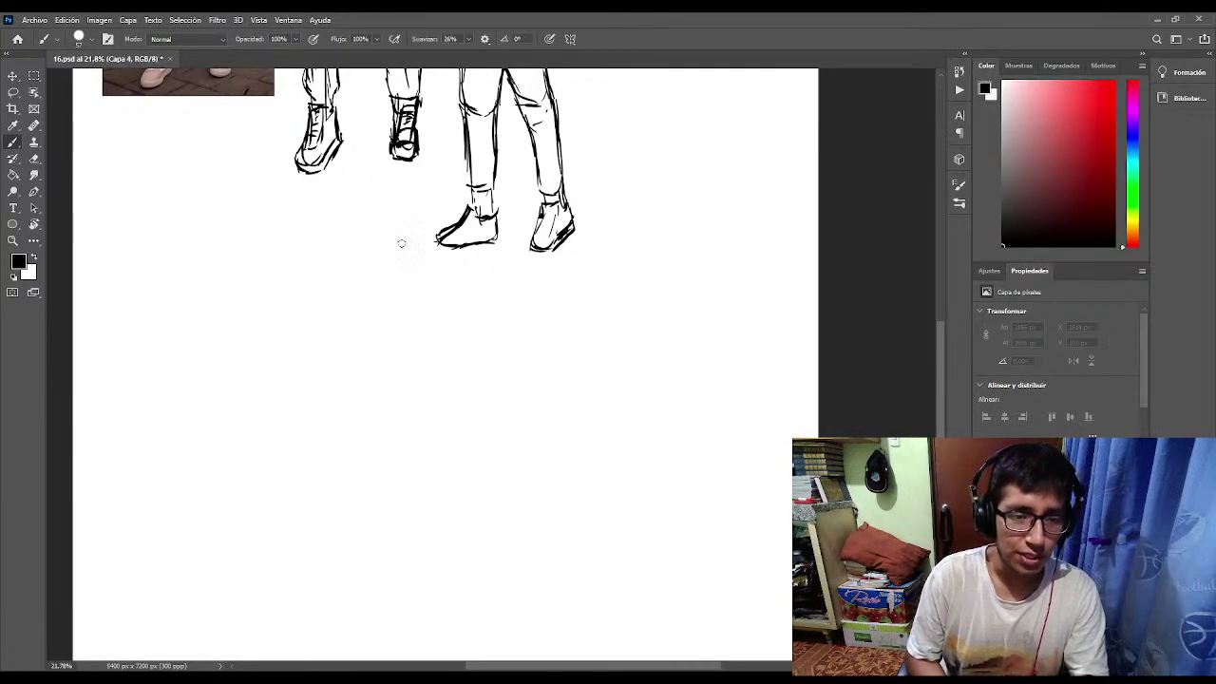
{"action": "mouse_move", "coordinate": [170, 219]}
{"action": "left_mouse_down"}
{"action": "mouse_move", "coordinate": [141, 199]}
{"action": "mouse_move", "coordinate": [218, 223]}
{"action": "left_mouse_up"}
{"action": "key", "text": "ctrl+z"}
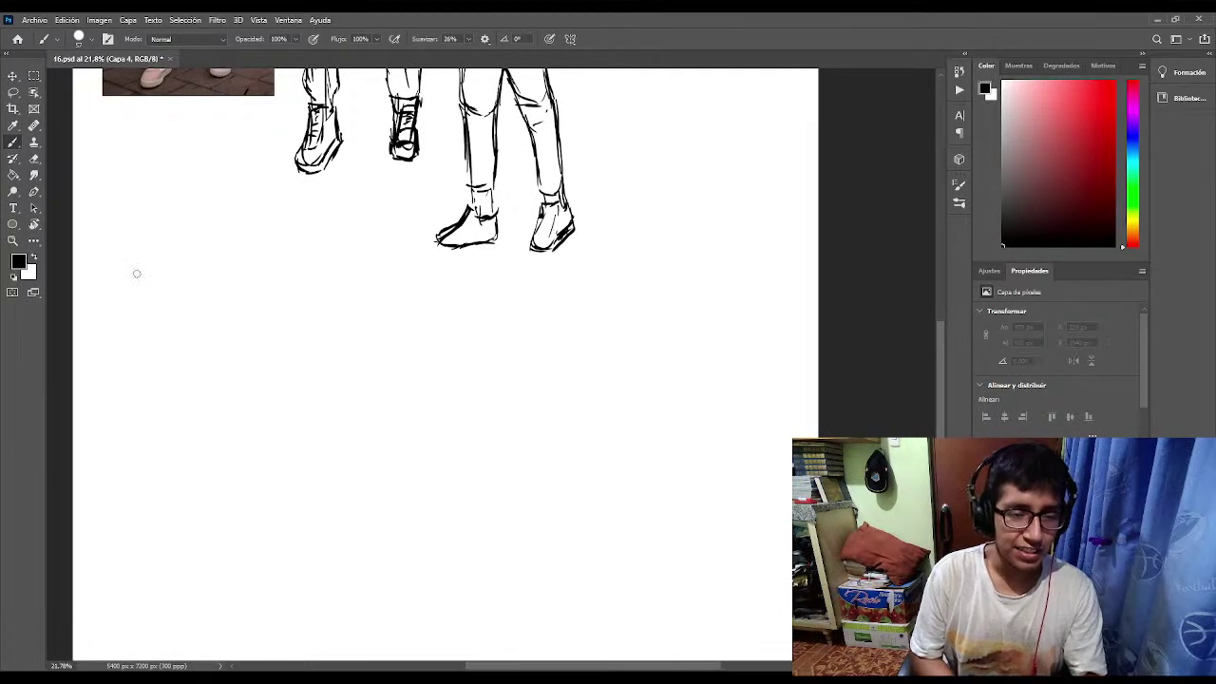
{"action": "mouse_move", "coordinate": [90, 280]}
{"action": "left_mouse_down"}
{"action": "mouse_move", "coordinate": [181, 325]}
{"action": "mouse_move", "coordinate": [237, 318]}
{"action": "left_mouse_up"}
{"action": "key", "text": "ctrl+z"}
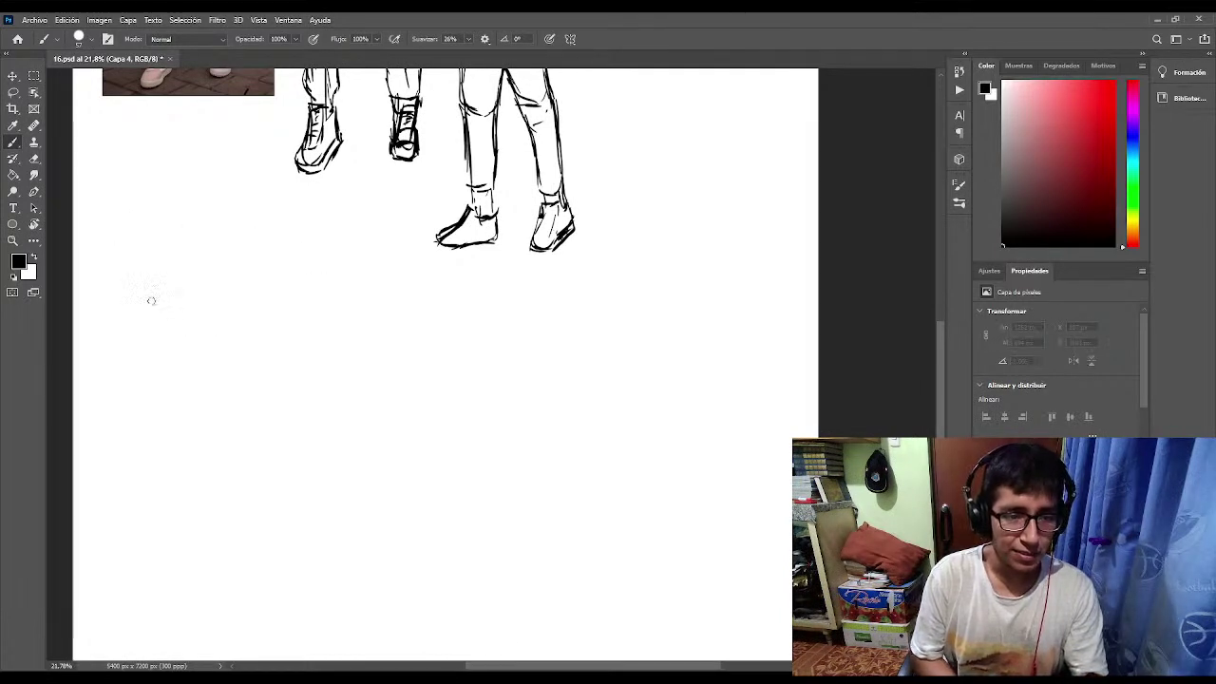
{"action": "mouse_move", "coordinate": [106, 281]}
{"action": "left_mouse_down"}
{"action": "mouse_move", "coordinate": [155, 237]}
{"action": "mouse_move", "coordinate": [196, 345]}
{"action": "left_mouse_up"}
{"action": "key", "text": "ctrl+z"}
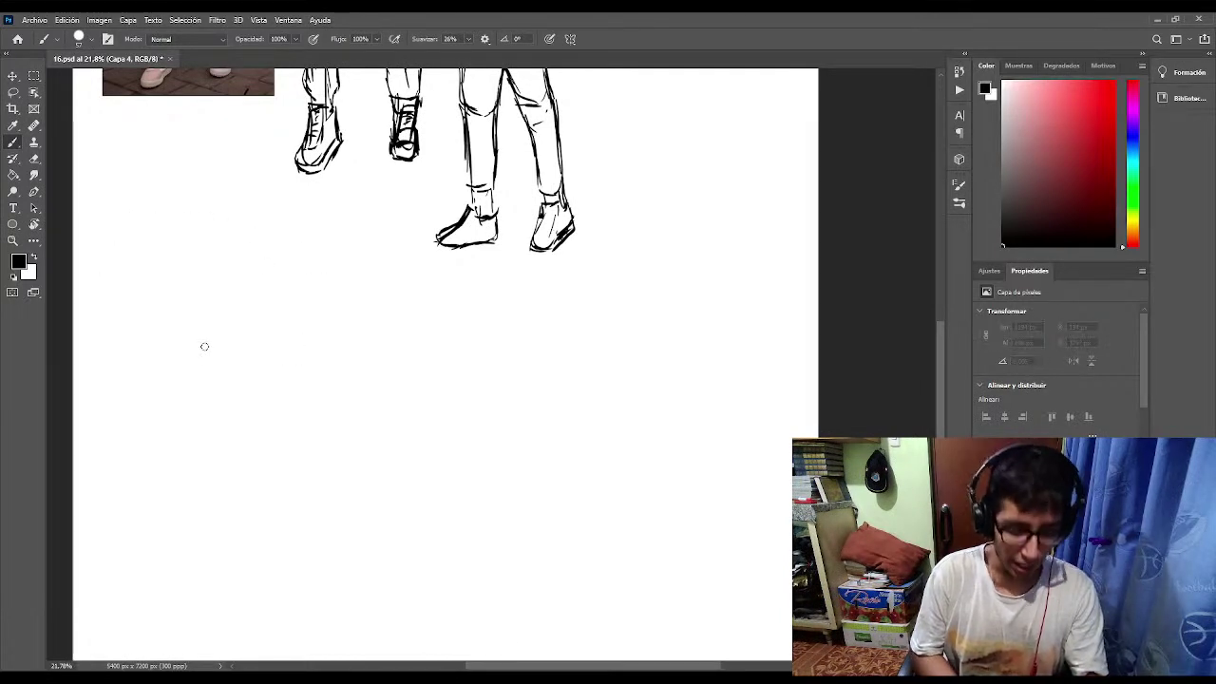
{"action": "mouse_move", "coordinate": [142, 252]}
{"action": "left_mouse_down"}
{"action": "mouse_move", "coordinate": [117, 356]}
{"action": "mouse_move", "coordinate": [285, 299]}
{"action": "left_mouse_up"}
{"action": "left_click_drag", "start_coordinate": [213, 241], "coordinate": [143, 253]}
{"action": "key", "text": "ctrl+z"}
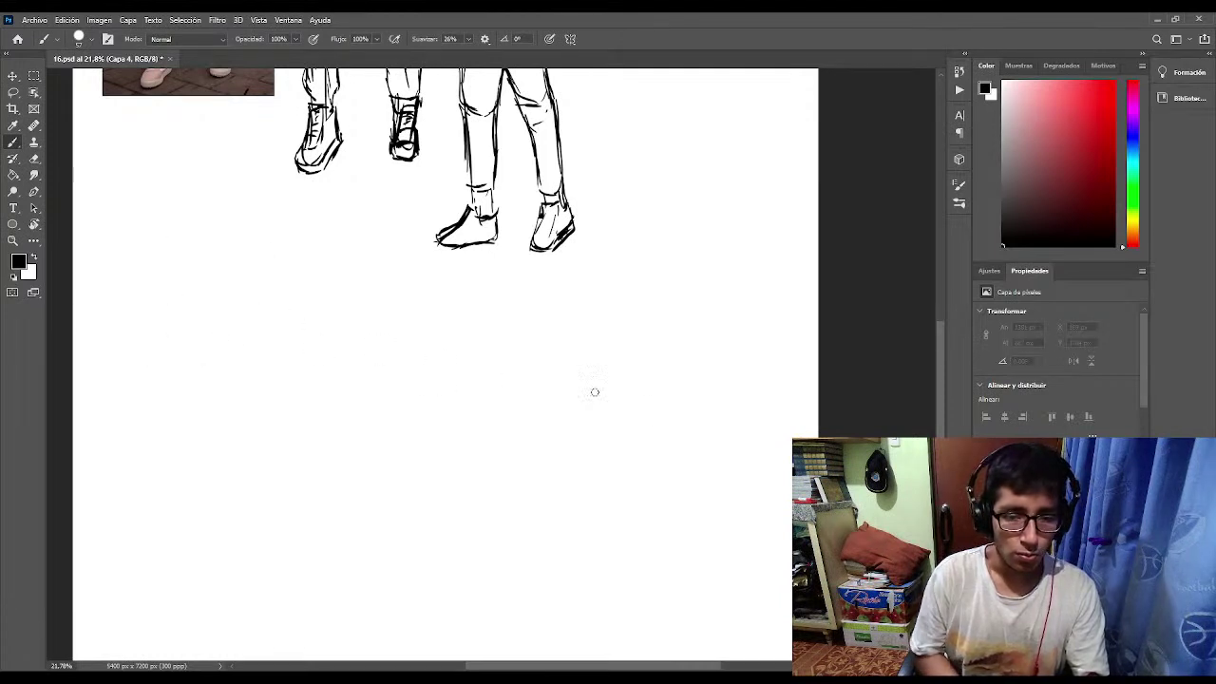
{"action": "mouse_move", "coordinate": [671, 388]}
{"action": "left_mouse_down"}
{"action": "mouse_move", "coordinate": [587, 469]}
{"action": "mouse_move", "coordinate": [638, 390]}
{"action": "left_mouse_up"}
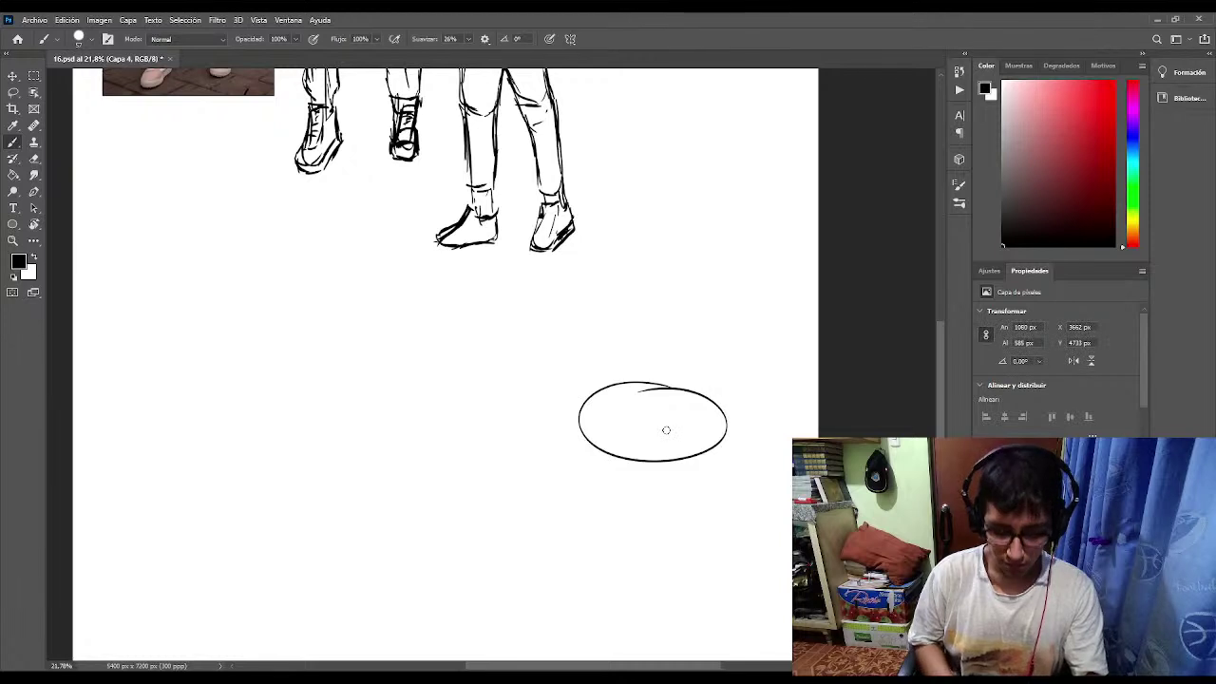
{"action": "key", "text": "ctrl+z"}
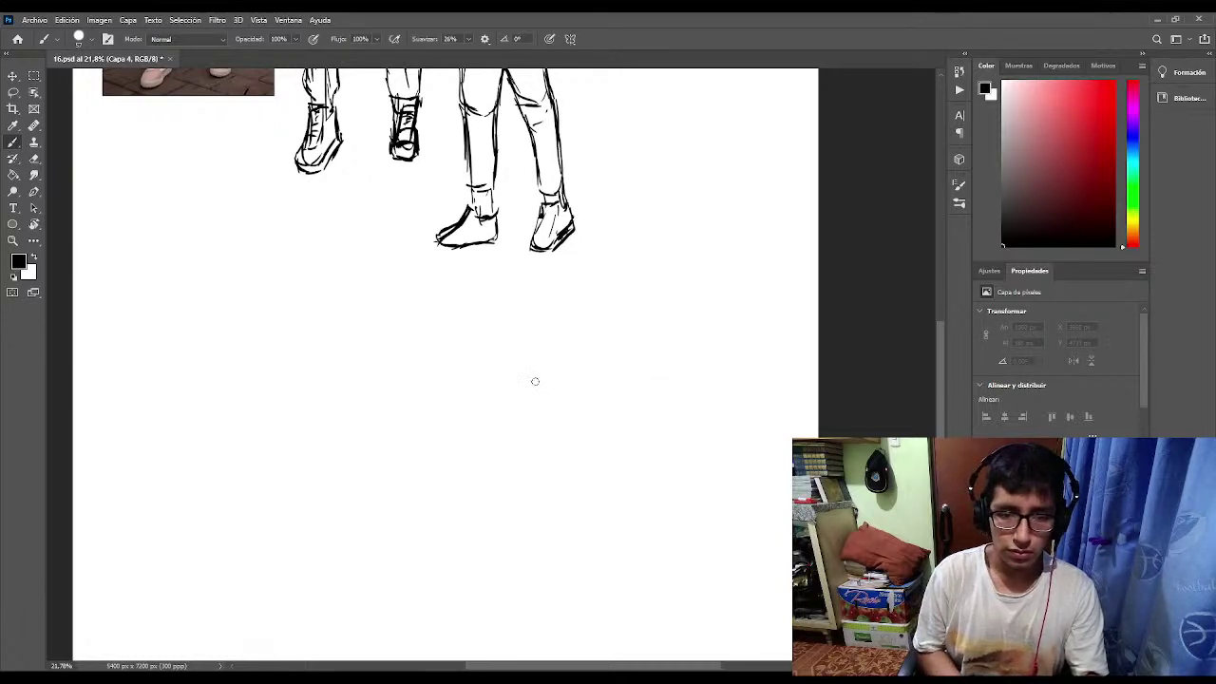
{"action": "mouse_move", "coordinate": [532, 373]}
{"action": "left_mouse_down"}
{"action": "mouse_move", "coordinate": [480, 478]}
{"action": "mouse_move", "coordinate": [650, 434]}
{"action": "mouse_move", "coordinate": [495, 366]}
{"action": "mouse_move", "coordinate": [588, 486]}
{"action": "mouse_move", "coordinate": [602, 383]}
{"action": "mouse_move", "coordinate": [502, 442]}
{"action": "mouse_move", "coordinate": [581, 486]}
{"action": "mouse_move", "coordinate": [658, 409]}
{"action": "mouse_move", "coordinate": [549, 386]}
{"action": "left_mouse_up"}
{"action": "key", "text": "ctrl+z"}
{"action": "key", "text": "ctrl+z"}
{"action": "key", "text": "ctrl+z"}
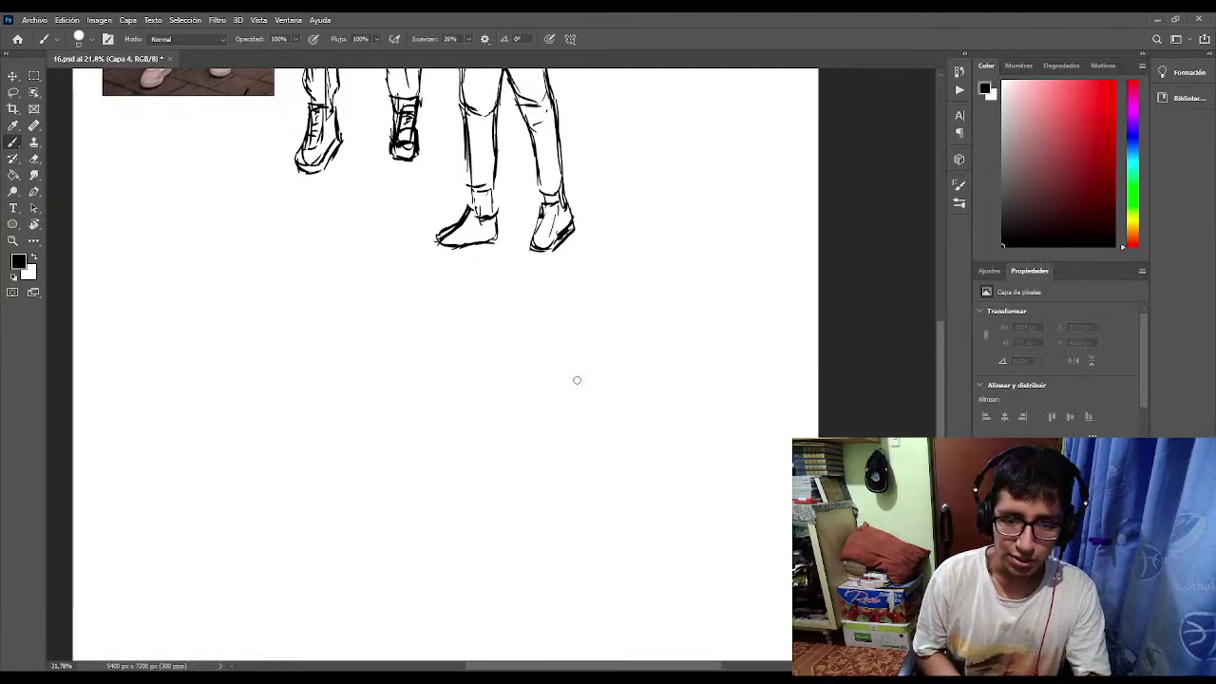
{"action": "mouse_move", "coordinate": [490, 362]}
{"action": "left_mouse_down"}
{"action": "mouse_move", "coordinate": [531, 496]}
{"action": "mouse_move", "coordinate": [616, 476]}
{"action": "mouse_move", "coordinate": [597, 411]}
{"action": "mouse_move", "coordinate": [545, 378]}
{"action": "left_mouse_up"}
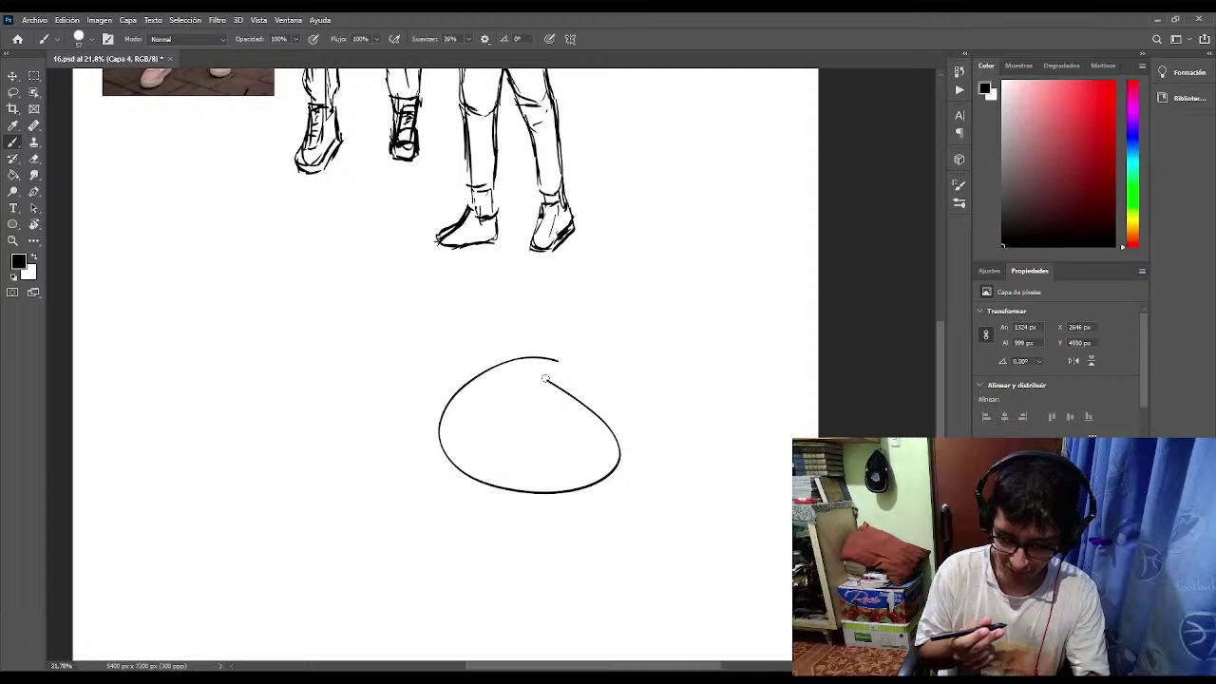
{"action": "key", "text": "ctrl+z"}
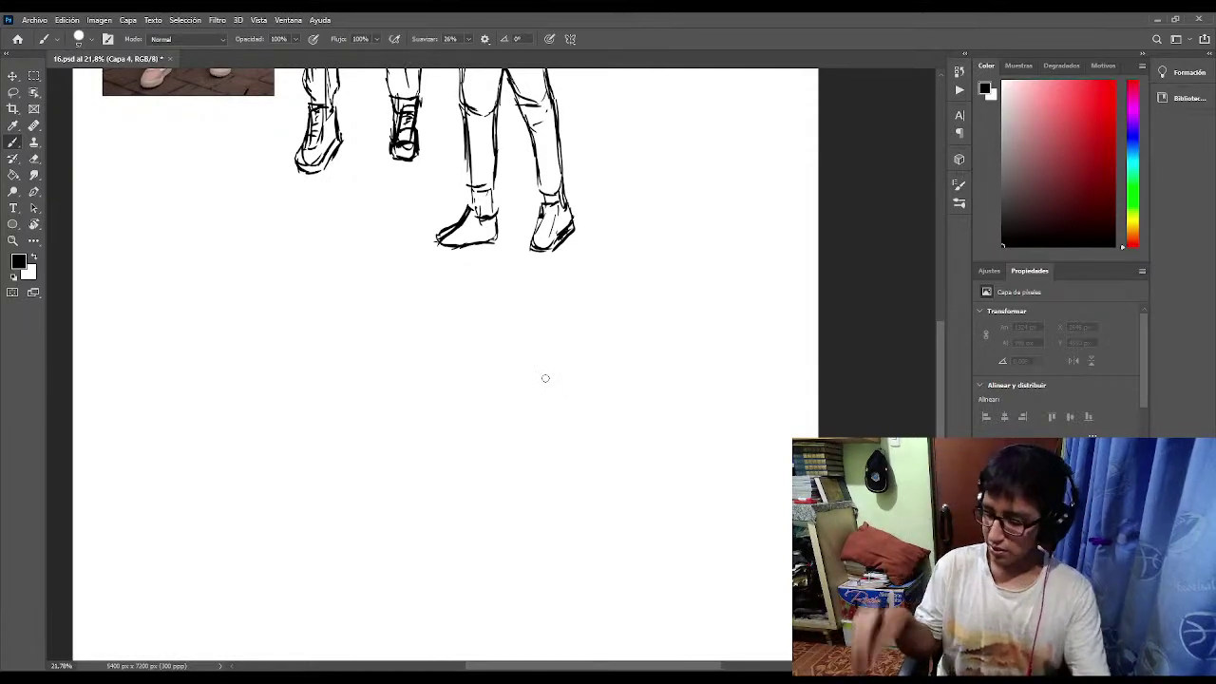
Brush a row of roughly parallel diagonal practice lines across the blank area below the figures, packing extra strokes into its right half.
{"action": "left_click_drag", "start_coordinate": [326, 434], "coordinate": [336, 426]}
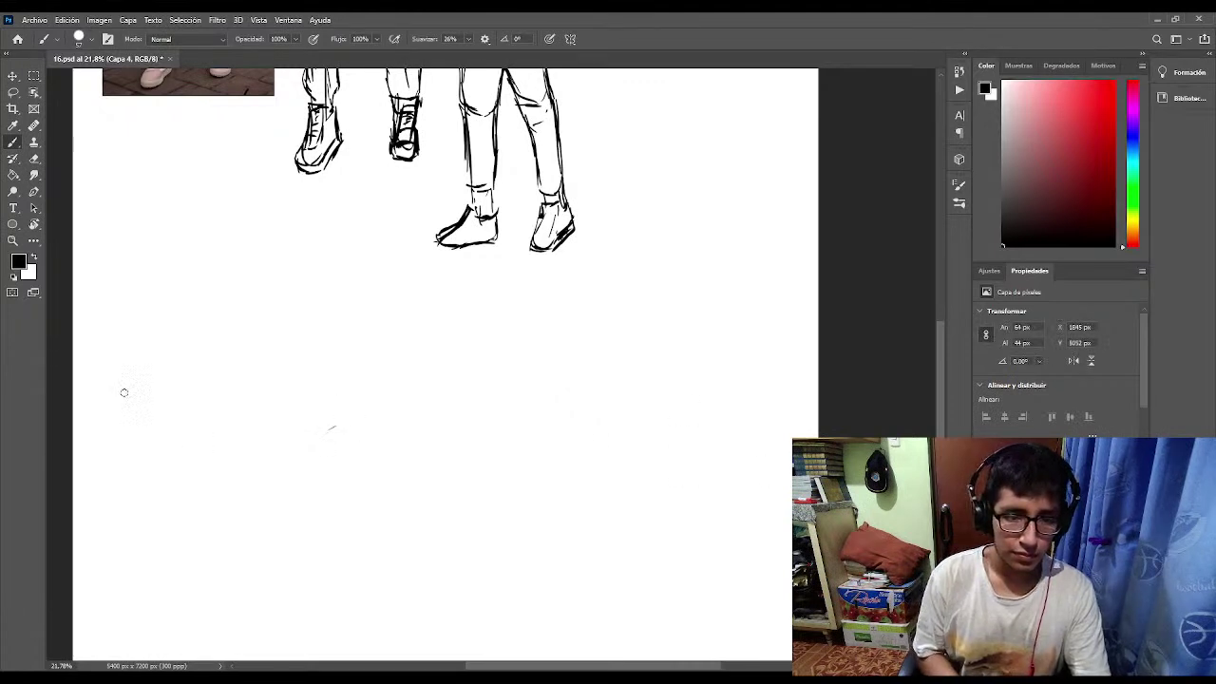
{"action": "mouse_move", "coordinate": [242, 368]}
{"action": "left_mouse_down"}
{"action": "mouse_move", "coordinate": [153, 442]}
{"action": "mouse_move", "coordinate": [288, 399]}
{"action": "left_mouse_up"}
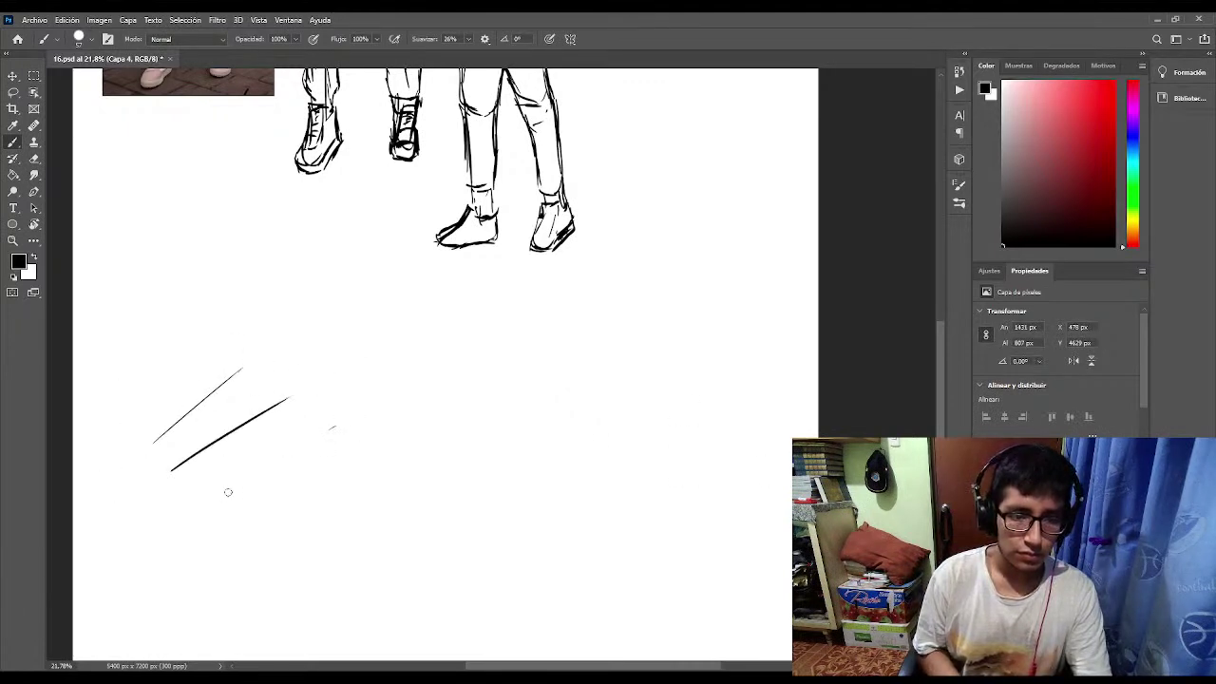
{"action": "left_click_drag", "start_coordinate": [228, 491], "coordinate": [382, 402]}
{"action": "left_click_drag", "start_coordinate": [299, 492], "coordinate": [446, 412]}
{"action": "mouse_move", "coordinate": [350, 503]}
{"action": "left_mouse_down"}
{"action": "mouse_move", "coordinate": [540, 400]}
{"action": "mouse_move", "coordinate": [490, 472]}
{"action": "mouse_move", "coordinate": [537, 449]}
{"action": "left_mouse_up"}
{"action": "left_click_drag", "start_coordinate": [433, 540], "coordinate": [593, 447]}
{"action": "left_click_drag", "start_coordinate": [487, 548], "coordinate": [648, 439]}
{"action": "left_click_drag", "start_coordinate": [542, 541], "coordinate": [654, 479]}
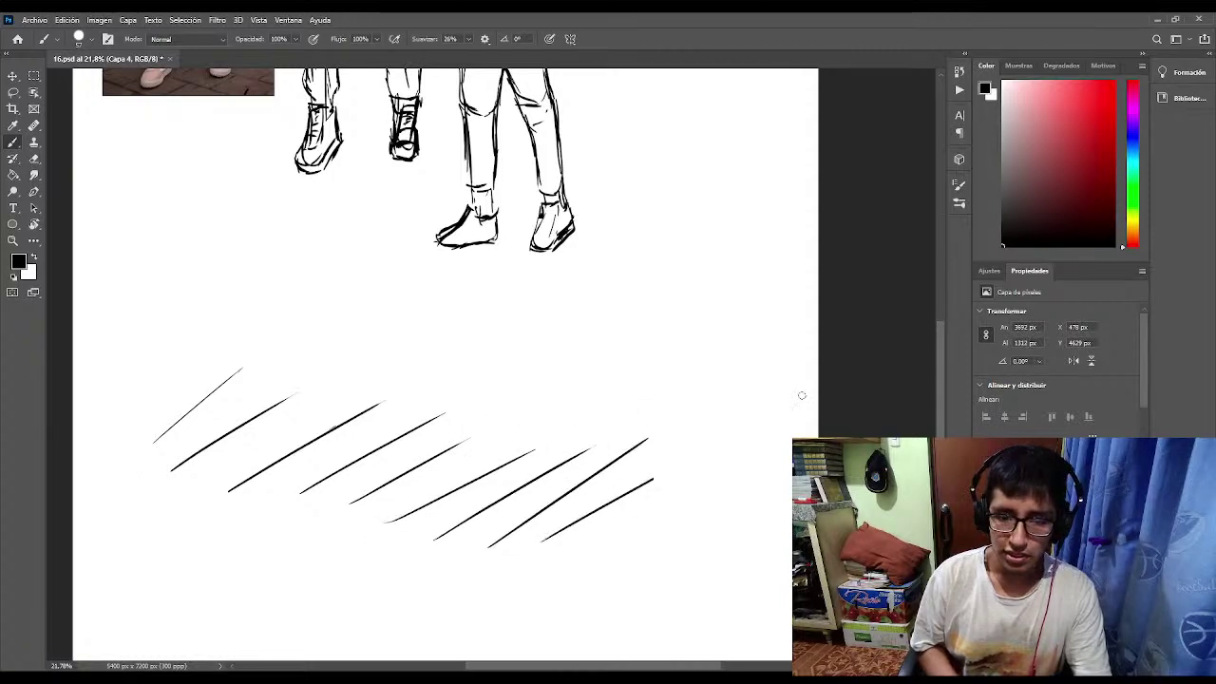
{"action": "left_click_drag", "start_coordinate": [570, 526], "coordinate": [726, 439]}
{"action": "left_click_drag", "start_coordinate": [600, 547], "coordinate": [765, 450]}
{"action": "left_click_drag", "start_coordinate": [562, 548], "coordinate": [736, 457]}
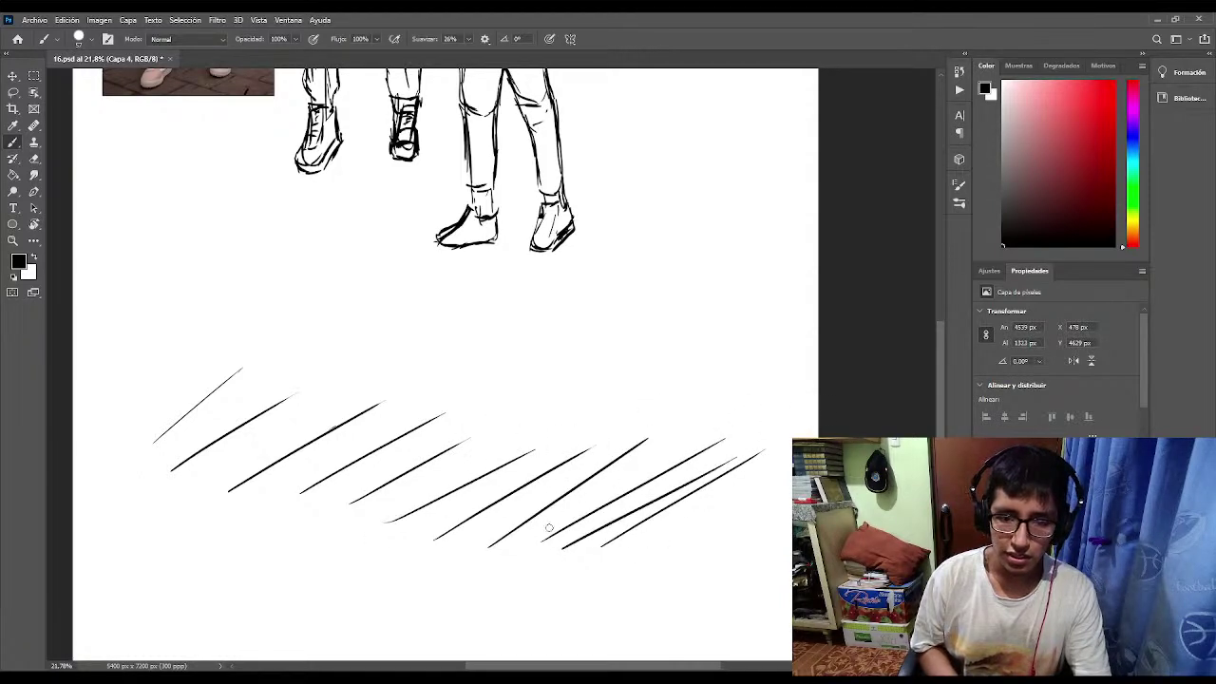
{"action": "left_click_drag", "start_coordinate": [549, 528], "coordinate": [724, 441]}
{"action": "left_click_drag", "start_coordinate": [629, 445], "coordinate": [482, 528]}
{"action": "left_click_drag", "start_coordinate": [396, 532], "coordinate": [549, 457]}
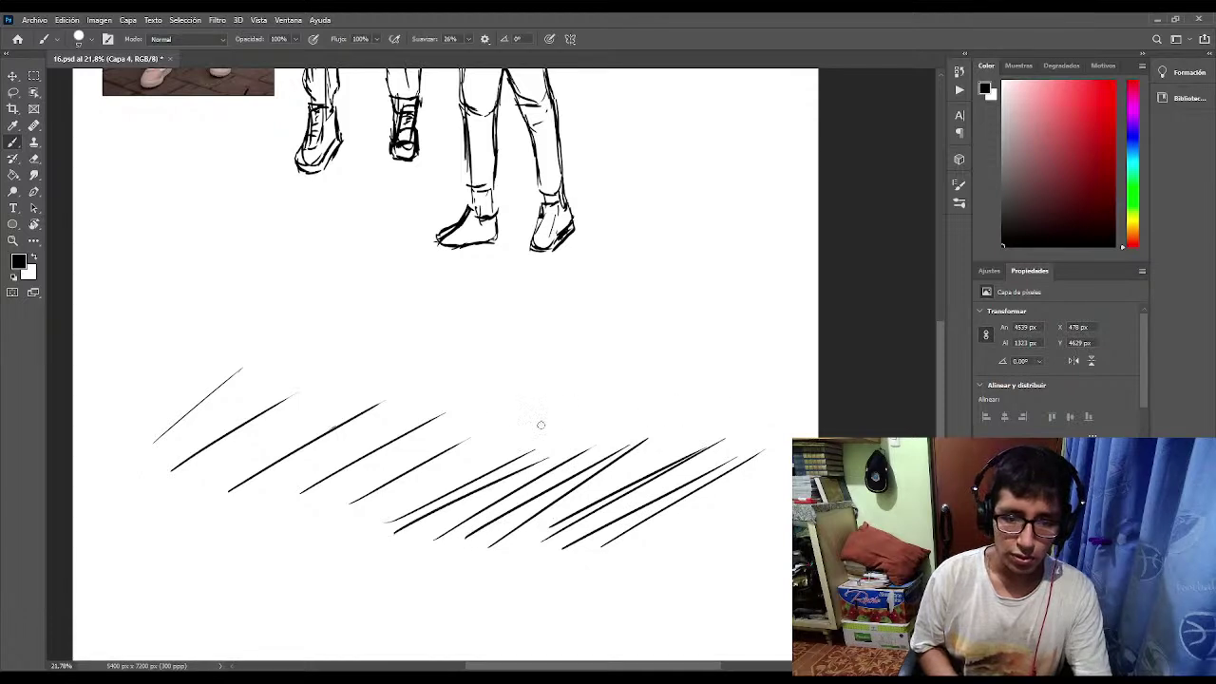
Brush vertical practice lines crossing the denser half of the diagonals, plus a few taller ones just to their left.
{"action": "mouse_move", "coordinate": [541, 409]}
{"action": "left_mouse_down"}
{"action": "mouse_move", "coordinate": [500, 549]}
{"action": "mouse_move", "coordinate": [542, 513]}
{"action": "mouse_move", "coordinate": [540, 549]}
{"action": "left_mouse_up"}
{"action": "mouse_move", "coordinate": [595, 403]}
{"action": "left_mouse_down"}
{"action": "mouse_move", "coordinate": [601, 547]}
{"action": "mouse_move", "coordinate": [649, 544]}
{"action": "left_mouse_up"}
{"action": "left_click_drag", "start_coordinate": [686, 395], "coordinate": [683, 548]}
{"action": "left_click_drag", "start_coordinate": [733, 397], "coordinate": [738, 526]}
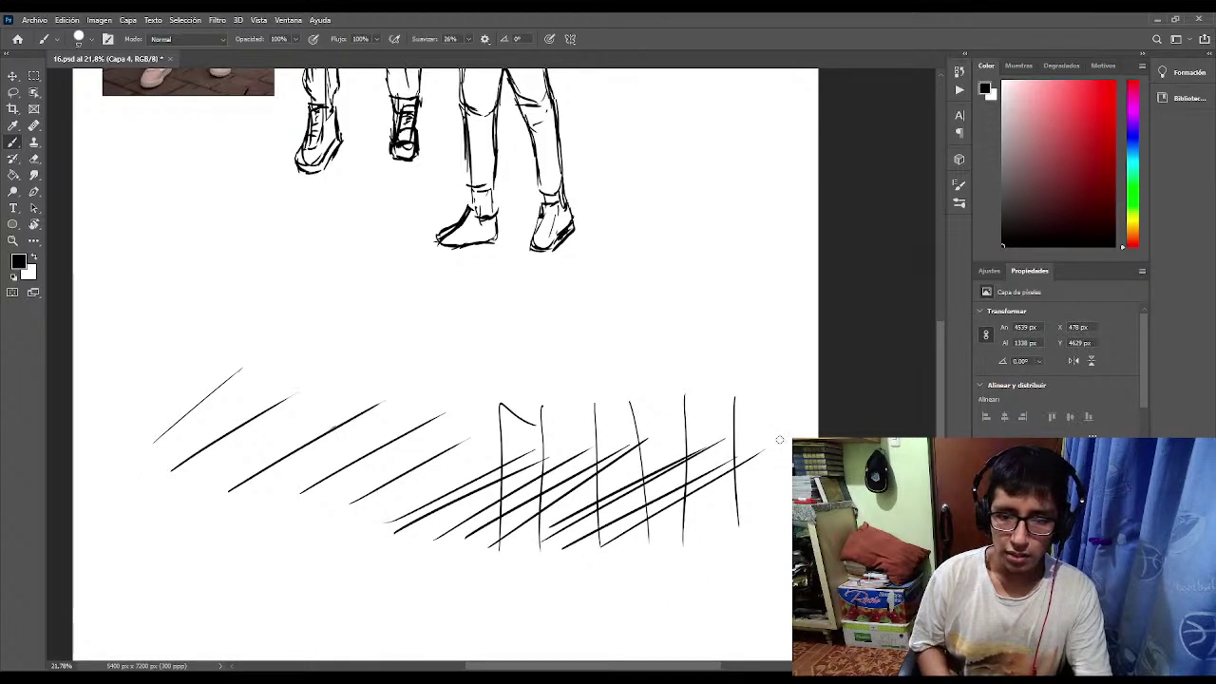
{"action": "mouse_move", "coordinate": [734, 403]}
{"action": "left_mouse_down"}
{"action": "mouse_move", "coordinate": [727, 561]}
{"action": "mouse_move", "coordinate": [703, 517]}
{"action": "left_mouse_up"}
{"action": "left_click_drag", "start_coordinate": [730, 387], "coordinate": [736, 546]}
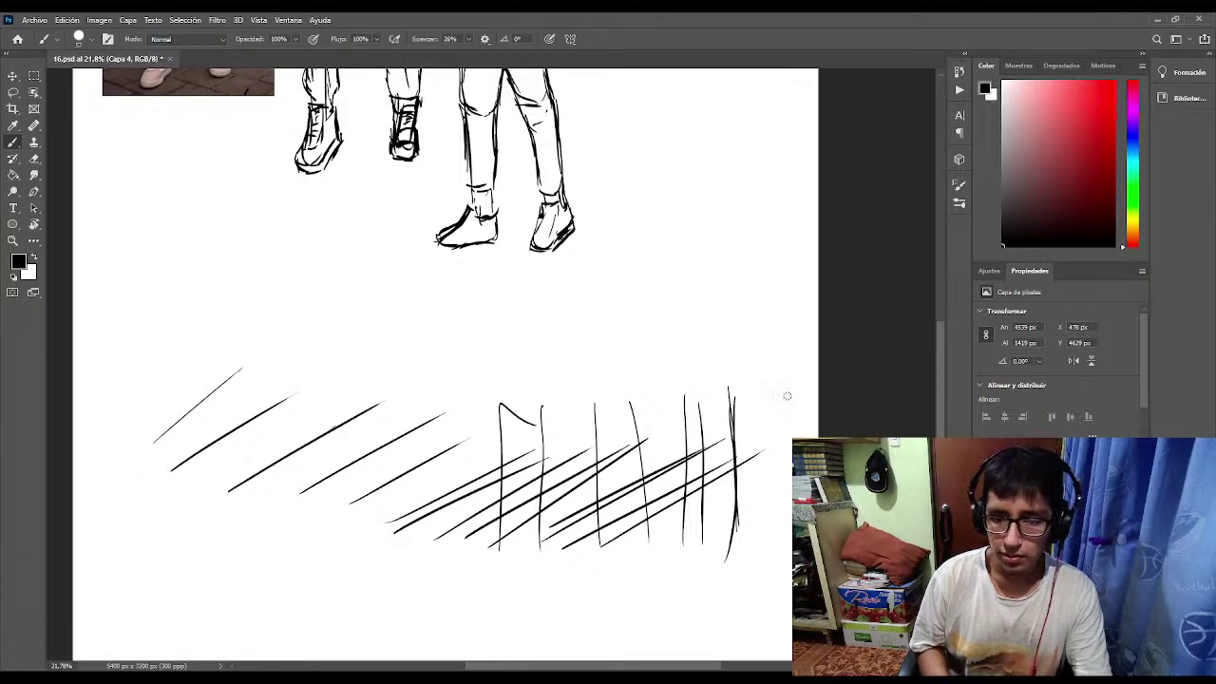
{"action": "mouse_move", "coordinate": [787, 397]}
{"action": "left_mouse_down"}
{"action": "mouse_move", "coordinate": [787, 580]}
{"action": "mouse_move", "coordinate": [765, 550]}
{"action": "left_mouse_up"}
{"action": "left_click_drag", "start_coordinate": [758, 386], "coordinate": [735, 560]}
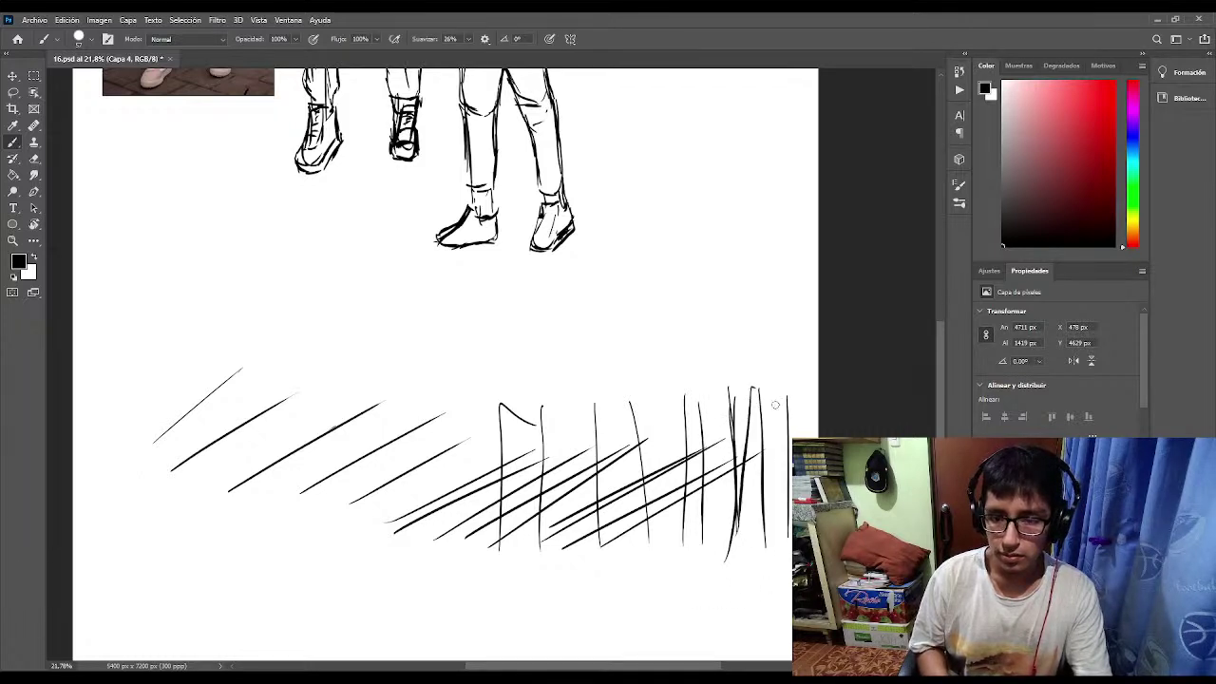
{"action": "left_click_drag", "start_coordinate": [775, 389], "coordinate": [778, 546]}
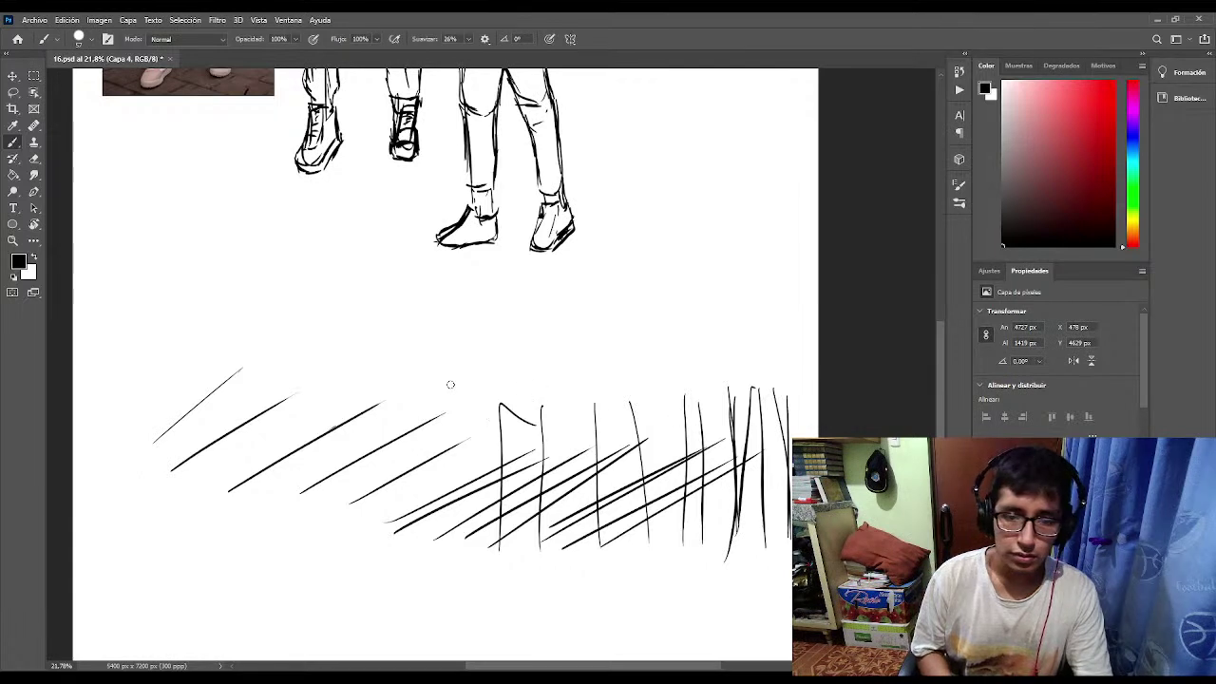
{"action": "left_click_drag", "start_coordinate": [418, 316], "coordinate": [411, 485]}
{"action": "left_click_drag", "start_coordinate": [476, 320], "coordinate": [458, 474]}
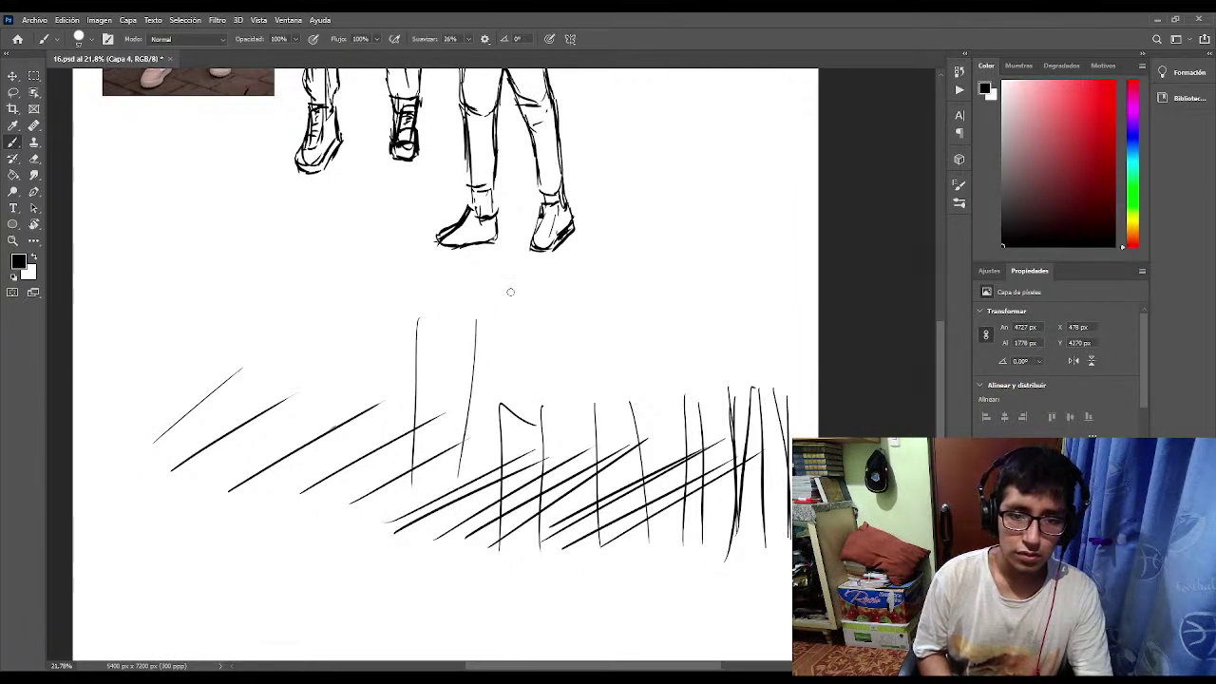
{"action": "left_click_drag", "start_coordinate": [511, 292], "coordinate": [454, 475]}
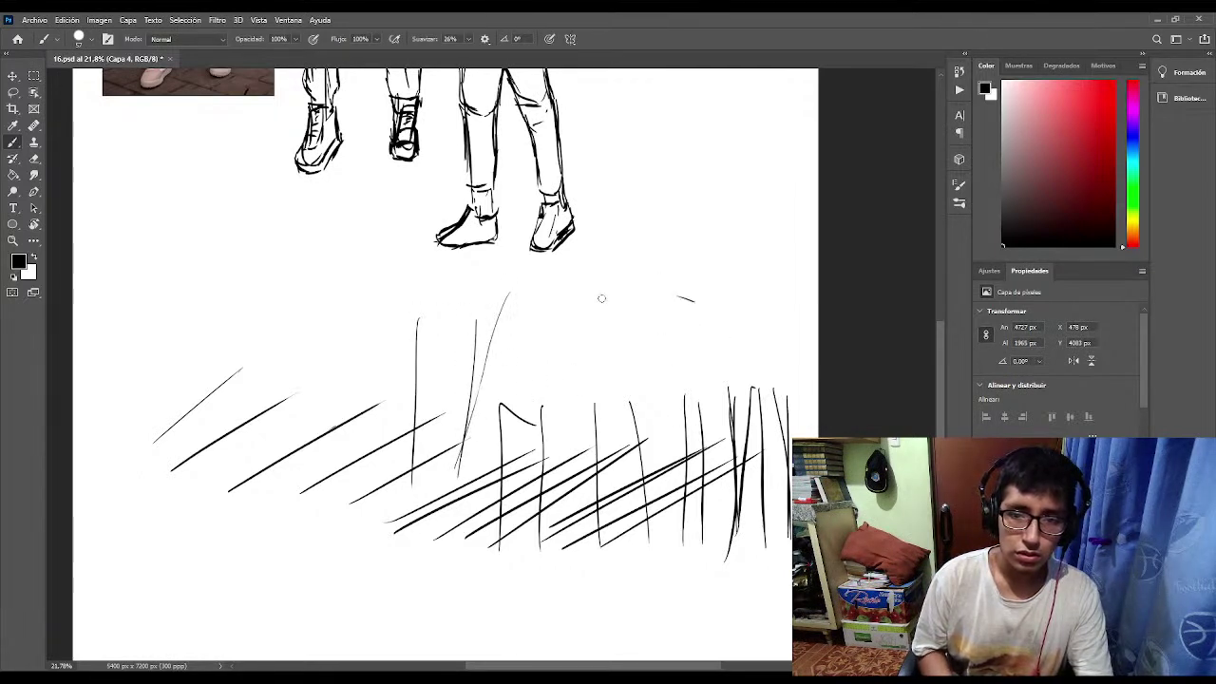
Draw one large and two small practice ovals above the diagonals, and a slanting chain of overlapping circles leading to the large oval.
{"action": "mouse_move", "coordinate": [601, 298]}
{"action": "left_mouse_down"}
{"action": "mouse_move", "coordinate": [569, 404]}
{"action": "mouse_move", "coordinate": [682, 427]}
{"action": "mouse_move", "coordinate": [725, 373]}
{"action": "mouse_move", "coordinate": [666, 306]}
{"action": "mouse_move", "coordinate": [551, 312]}
{"action": "left_mouse_up"}
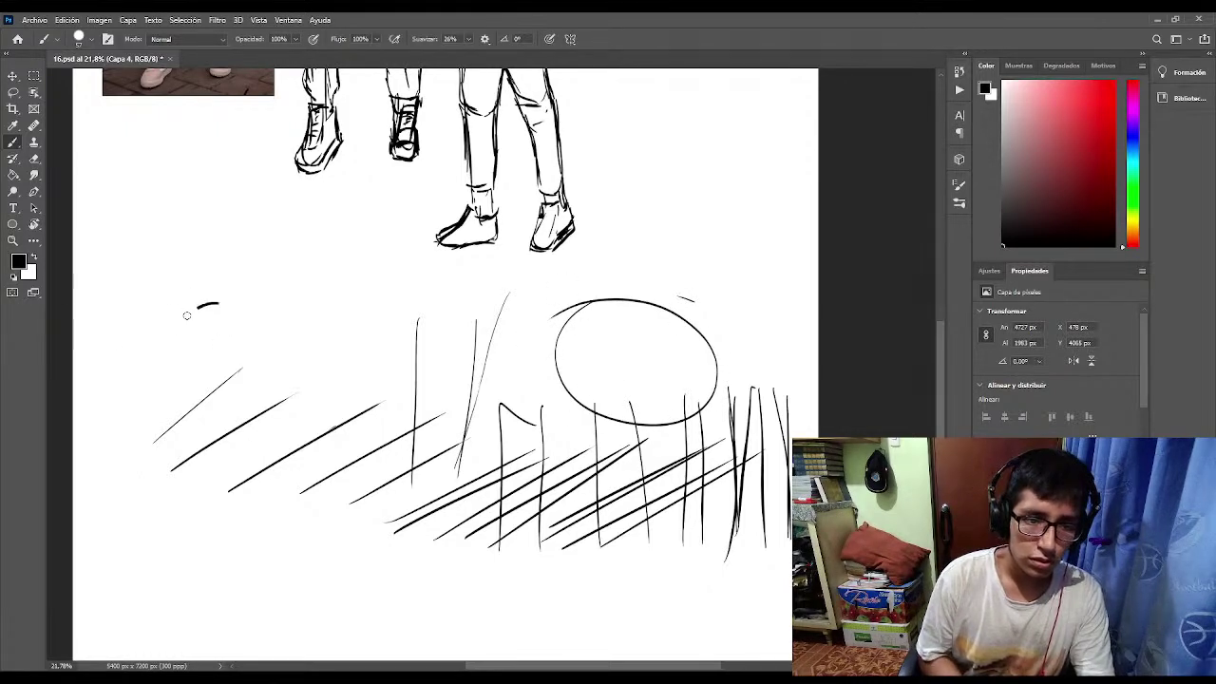
{"action": "left_click_drag", "start_coordinate": [241, 366], "coordinate": [261, 326]}
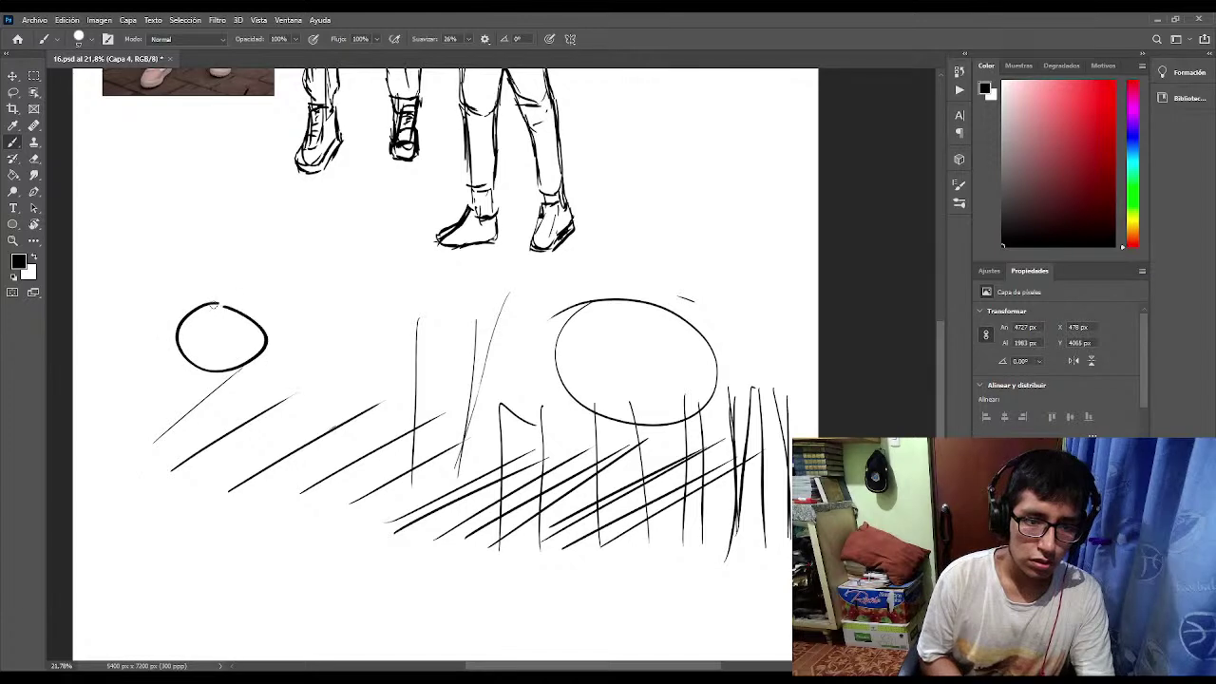
{"action": "left_click_drag", "start_coordinate": [335, 317], "coordinate": [309, 339]}
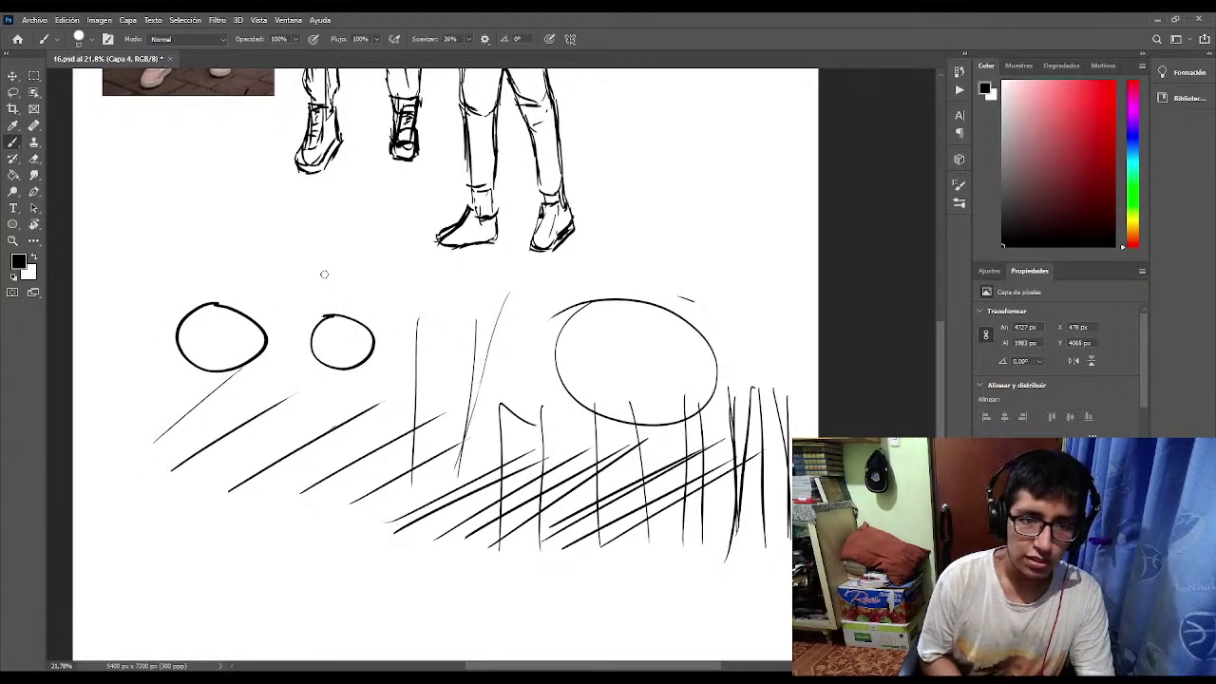
{"action": "mouse_move", "coordinate": [322, 274]}
{"action": "left_mouse_down"}
{"action": "mouse_move", "coordinate": [285, 305]}
{"action": "mouse_move", "coordinate": [318, 319]}
{"action": "left_mouse_up"}
{"action": "mouse_move", "coordinate": [334, 276]}
{"action": "left_mouse_down"}
{"action": "mouse_move", "coordinate": [317, 340]}
{"action": "mouse_move", "coordinate": [381, 318]}
{"action": "mouse_move", "coordinate": [330, 290]}
{"action": "mouse_move", "coordinate": [308, 338]}
{"action": "mouse_move", "coordinate": [397, 327]}
{"action": "mouse_move", "coordinate": [342, 300]}
{"action": "mouse_move", "coordinate": [352, 359]}
{"action": "mouse_move", "coordinate": [397, 319]}
{"action": "mouse_move", "coordinate": [390, 366]}
{"action": "mouse_move", "coordinate": [338, 365]}
{"action": "mouse_move", "coordinate": [436, 341]}
{"action": "mouse_move", "coordinate": [396, 385]}
{"action": "mouse_move", "coordinate": [425, 328]}
{"action": "mouse_move", "coordinate": [363, 382]}
{"action": "mouse_move", "coordinate": [439, 377]}
{"action": "mouse_move", "coordinate": [386, 357]}
{"action": "mouse_move", "coordinate": [417, 406]}
{"action": "mouse_move", "coordinate": [444, 341]}
{"action": "mouse_move", "coordinate": [376, 400]}
{"action": "mouse_move", "coordinate": [477, 397]}
{"action": "mouse_move", "coordinate": [452, 423]}
{"action": "mouse_move", "coordinate": [471, 359]}
{"action": "mouse_move", "coordinate": [422, 430]}
{"action": "mouse_move", "coordinate": [520, 373]}
{"action": "mouse_move", "coordinate": [555, 410]}
{"action": "mouse_move", "coordinate": [534, 380]}
{"action": "mouse_move", "coordinate": [567, 453]}
{"action": "mouse_move", "coordinate": [557, 405]}
{"action": "mouse_move", "coordinate": [585, 410]}
{"action": "left_mouse_up"}
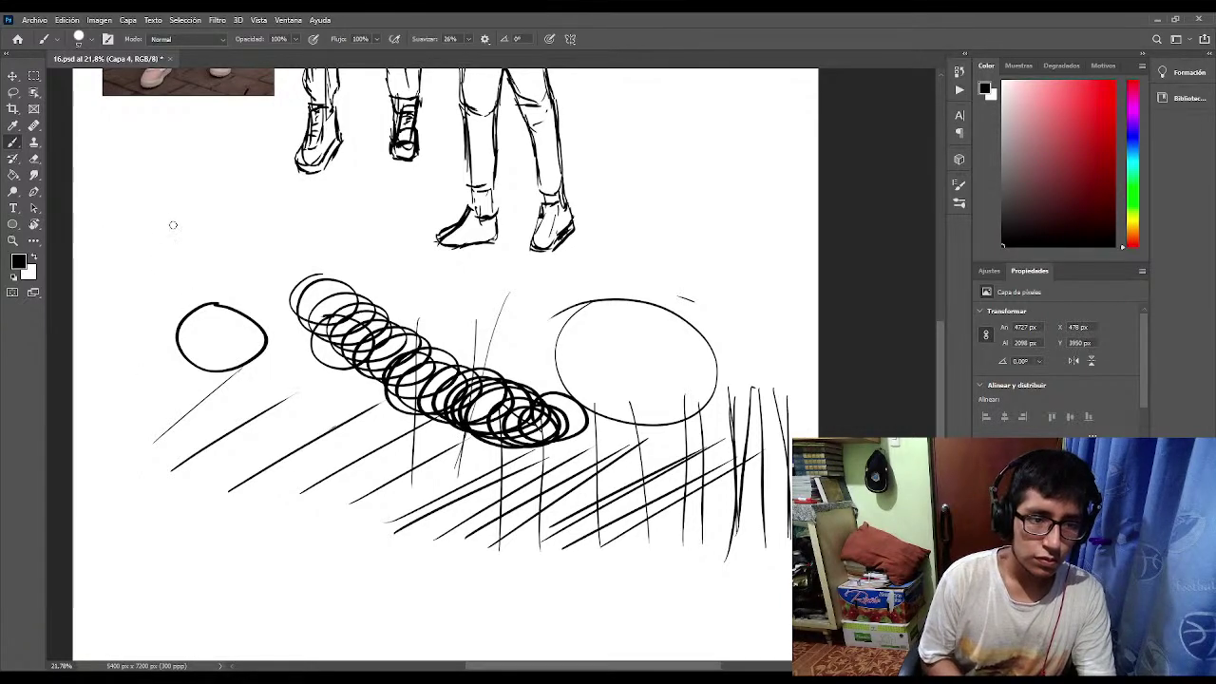
Draw more practice ovals: one near the page's left edge, an overlapping cluster around the large oval, and two below the leftmost diagonals.
{"action": "mouse_move", "coordinate": [169, 211]}
{"action": "left_mouse_down"}
{"action": "mouse_move", "coordinate": [84, 254]}
{"action": "mouse_move", "coordinate": [186, 229]}
{"action": "left_mouse_up"}
{"action": "left_click_drag", "start_coordinate": [123, 209], "coordinate": [184, 232]}
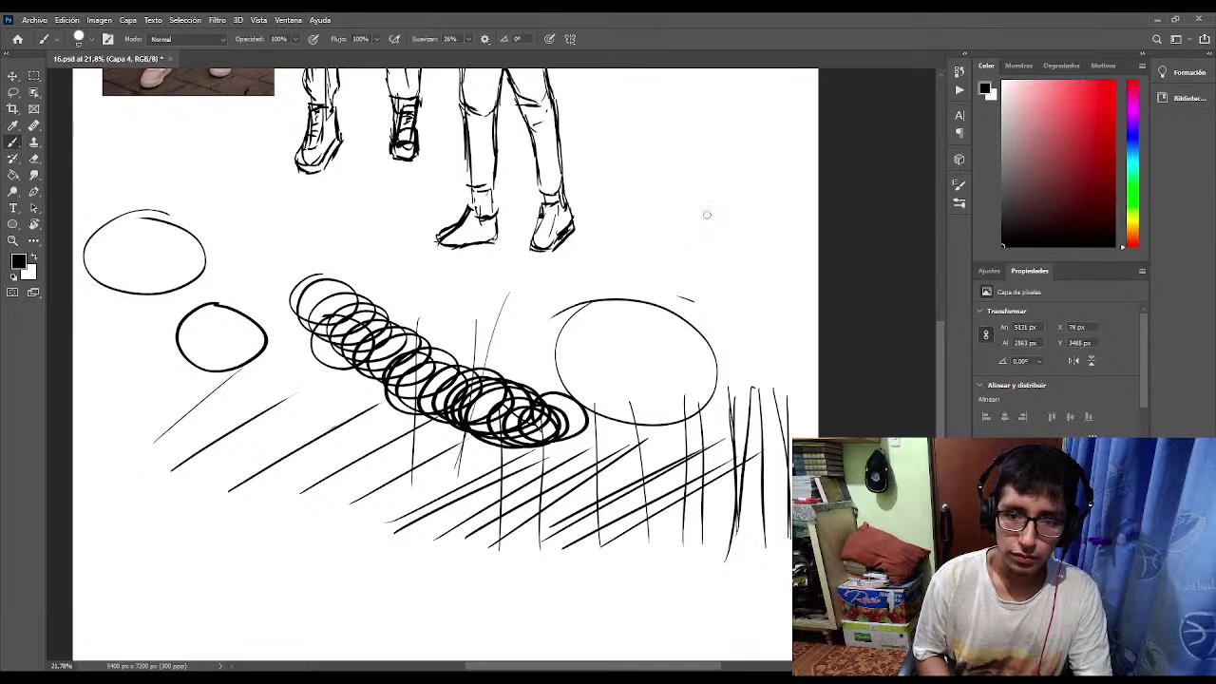
{"action": "mouse_move", "coordinate": [706, 211]}
{"action": "left_mouse_down"}
{"action": "mouse_move", "coordinate": [625, 273]}
{"action": "mouse_move", "coordinate": [758, 222]}
{"action": "mouse_move", "coordinate": [622, 249]}
{"action": "mouse_move", "coordinate": [685, 335]}
{"action": "mouse_move", "coordinate": [665, 249]}
{"action": "left_mouse_up"}
{"action": "left_click_drag", "start_coordinate": [671, 300], "coordinate": [691, 253]}
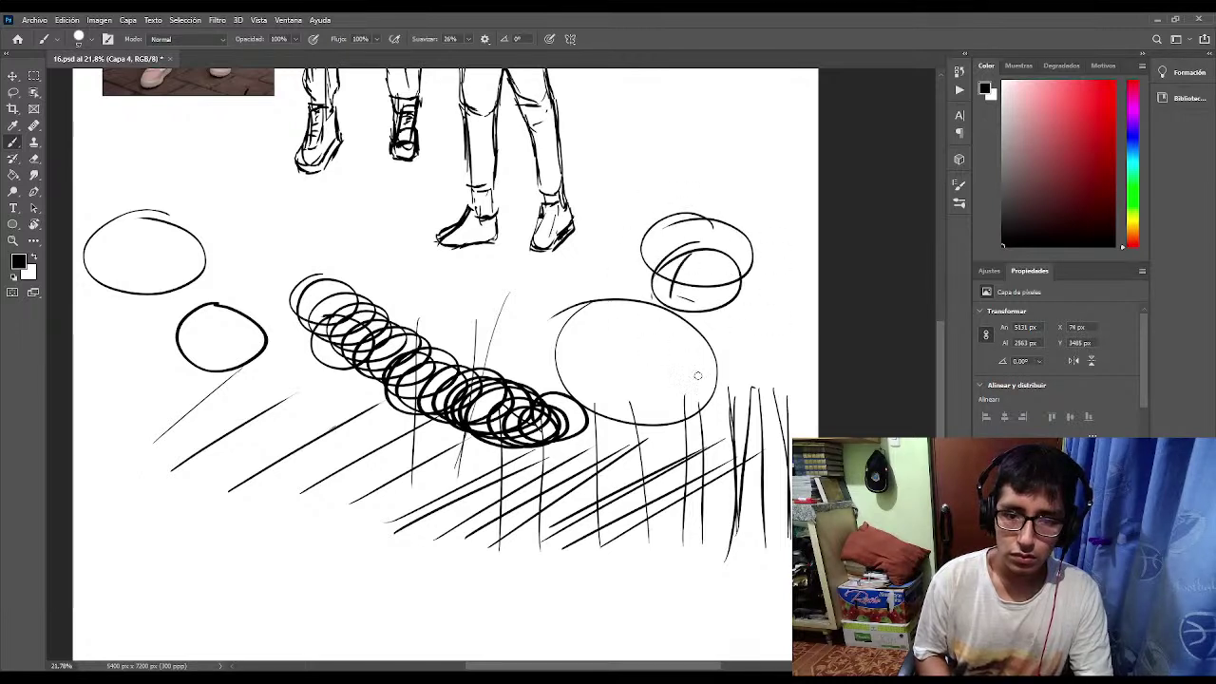
{"action": "mouse_move", "coordinate": [627, 372]}
{"action": "left_mouse_down"}
{"action": "mouse_move", "coordinate": [671, 323]}
{"action": "mouse_move", "coordinate": [587, 319]}
{"action": "left_mouse_up"}
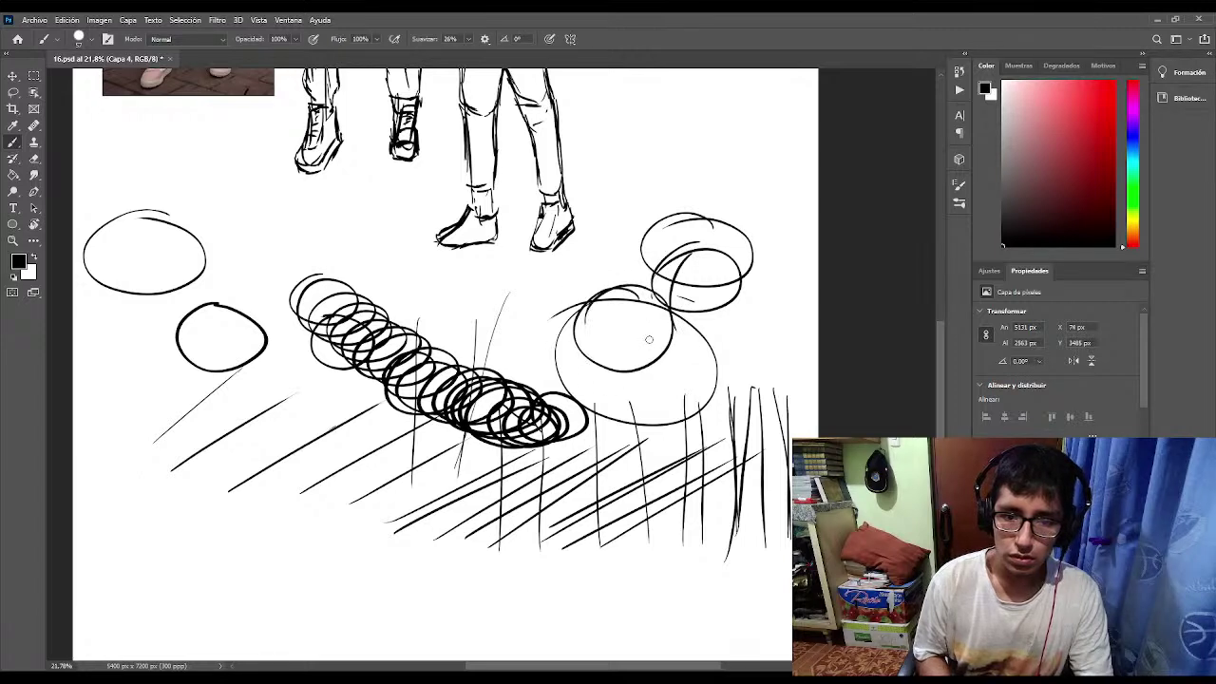
{"action": "mouse_move", "coordinate": [712, 321]}
{"action": "left_mouse_down"}
{"action": "mouse_move", "coordinate": [698, 384]}
{"action": "mouse_move", "coordinate": [708, 329]}
{"action": "mouse_move", "coordinate": [749, 384]}
{"action": "mouse_move", "coordinate": [727, 311]}
{"action": "left_mouse_up"}
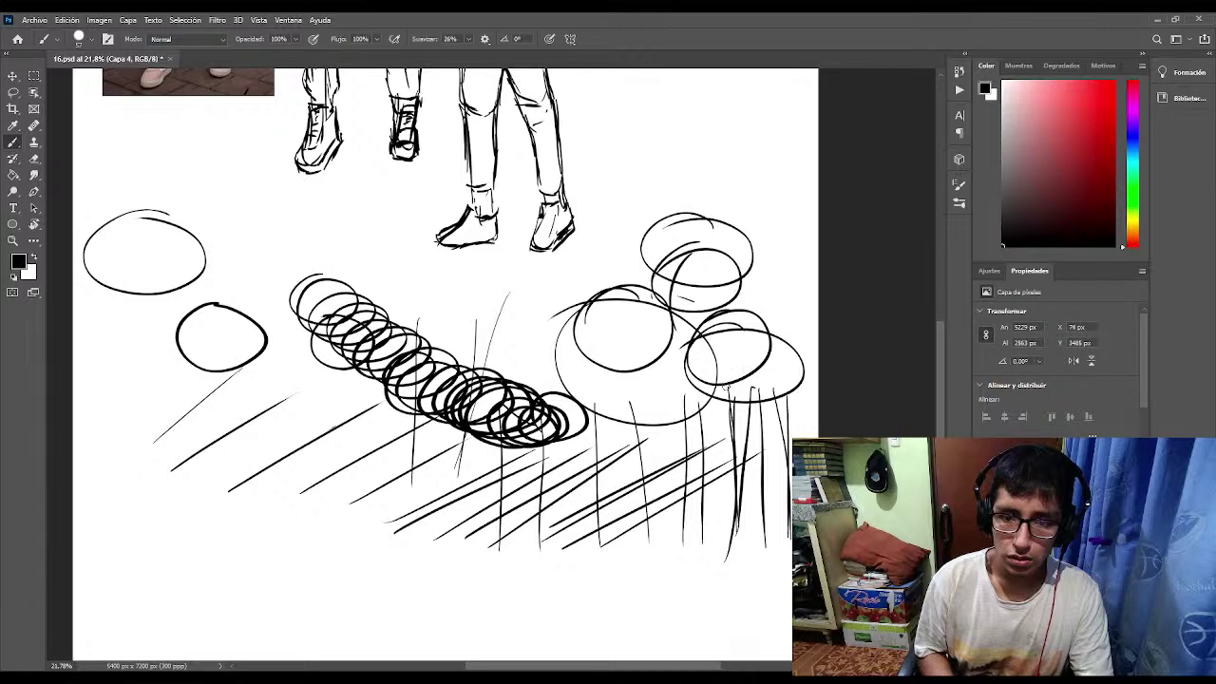
{"action": "left_click_drag", "start_coordinate": [726, 387], "coordinate": [680, 373]}
{"action": "mouse_move", "coordinate": [288, 467]}
{"action": "left_mouse_down"}
{"action": "mouse_move", "coordinate": [222, 564]}
{"action": "mouse_move", "coordinate": [217, 515]}
{"action": "left_mouse_up"}
{"action": "mouse_move", "coordinate": [156, 475]}
{"action": "left_mouse_down"}
{"action": "mouse_move", "coordinate": [174, 540]}
{"action": "mouse_move", "coordinate": [110, 500]}
{"action": "left_mouse_up"}
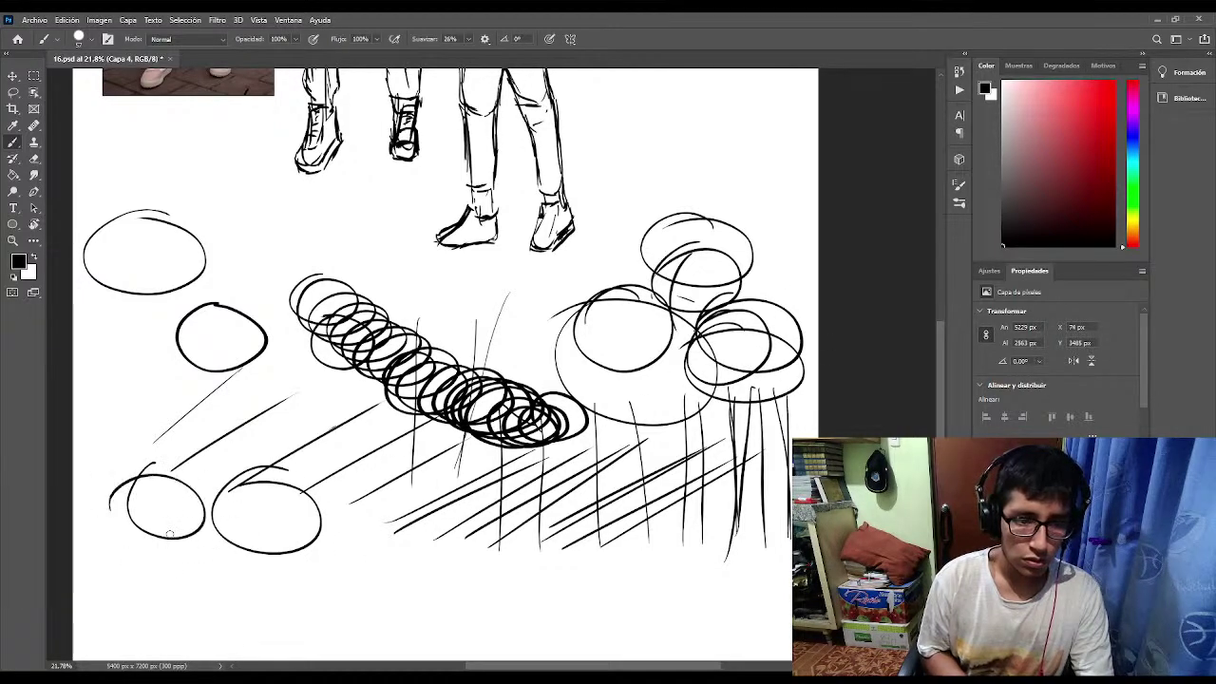
Draw practice ovals over the leftmost diagonals and continue them in a row beneath the hatching, with one large oval and two smaller ones.
{"action": "left_click_drag", "start_coordinate": [190, 426], "coordinate": [162, 507]}
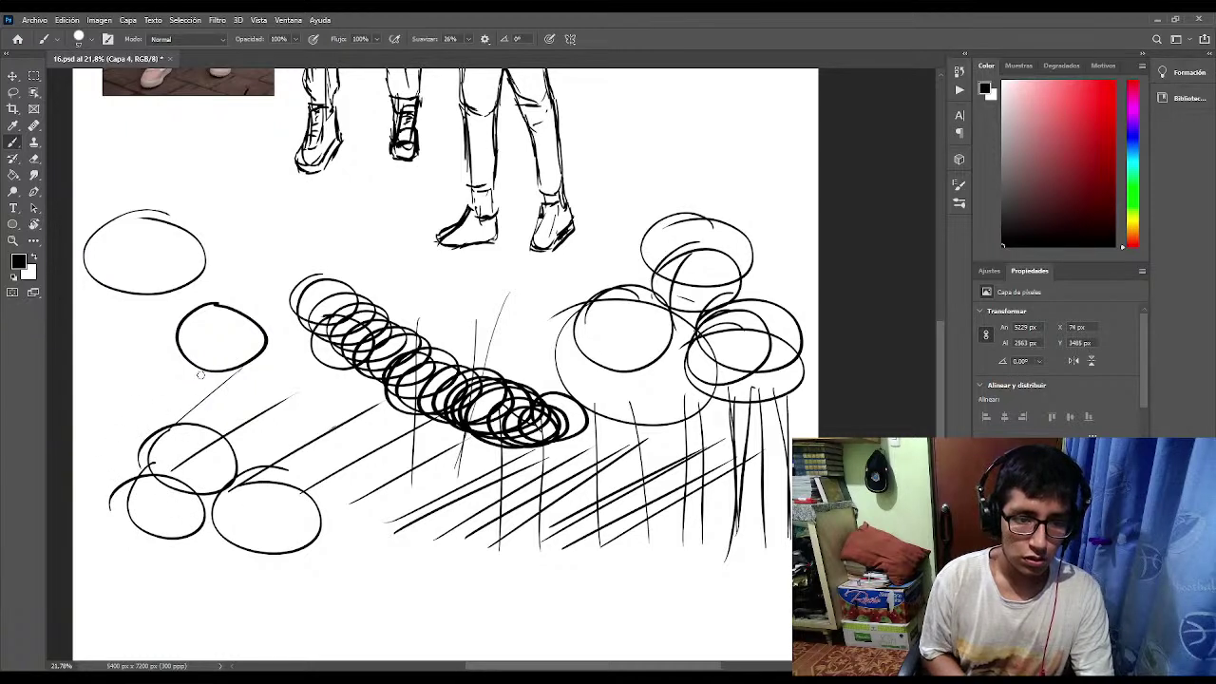
{"action": "mouse_move", "coordinate": [181, 367]}
{"action": "left_mouse_down"}
{"action": "mouse_move", "coordinate": [161, 437]}
{"action": "mouse_move", "coordinate": [181, 367]}
{"action": "left_mouse_up"}
{"action": "mouse_move", "coordinate": [285, 385]}
{"action": "left_mouse_down"}
{"action": "mouse_move", "coordinate": [370, 423]}
{"action": "mouse_move", "coordinate": [271, 389]}
{"action": "left_mouse_up"}
{"action": "mouse_move", "coordinate": [397, 427]}
{"action": "left_mouse_down"}
{"action": "mouse_move", "coordinate": [425, 504]}
{"action": "mouse_move", "coordinate": [344, 451]}
{"action": "left_mouse_up"}
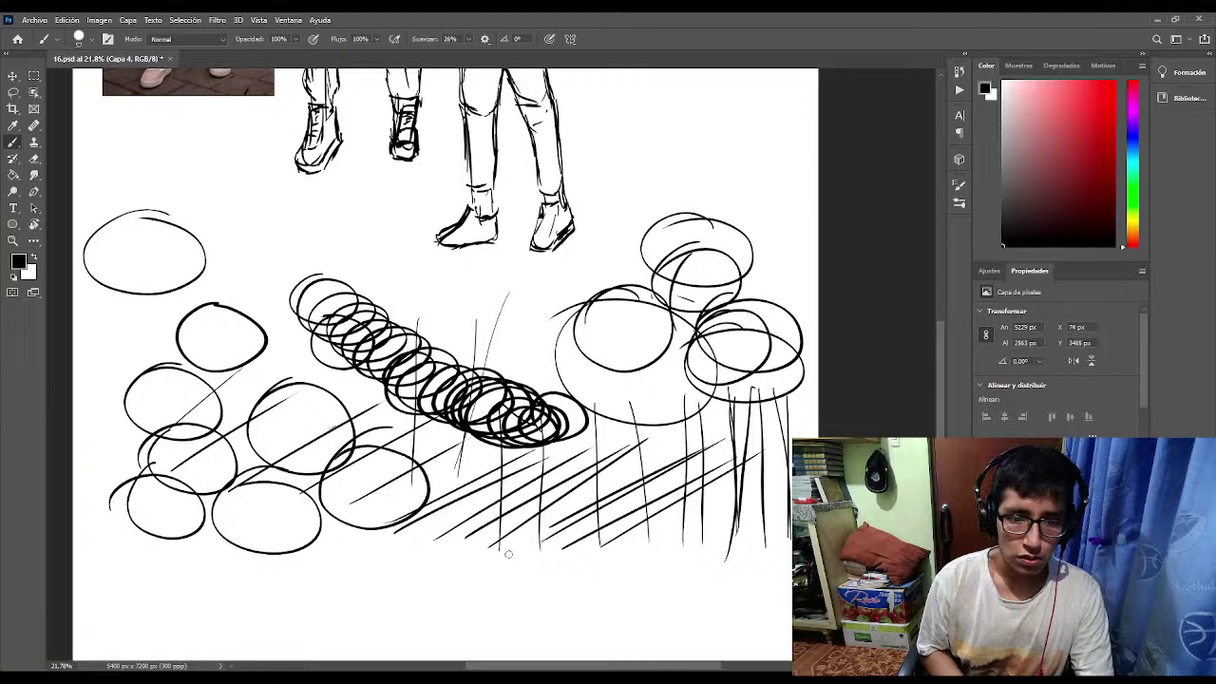
{"action": "left_click_drag", "start_coordinate": [513, 503], "coordinate": [406, 497]}
{"action": "mouse_move", "coordinate": [618, 544]}
{"action": "left_mouse_down"}
{"action": "mouse_move", "coordinate": [654, 632]}
{"action": "mouse_move", "coordinate": [627, 543]}
{"action": "left_mouse_up"}
{"action": "mouse_move", "coordinate": [703, 543]}
{"action": "left_mouse_down"}
{"action": "mouse_move", "coordinate": [711, 608]}
{"action": "mouse_move", "coordinate": [755, 577]}
{"action": "left_mouse_up"}
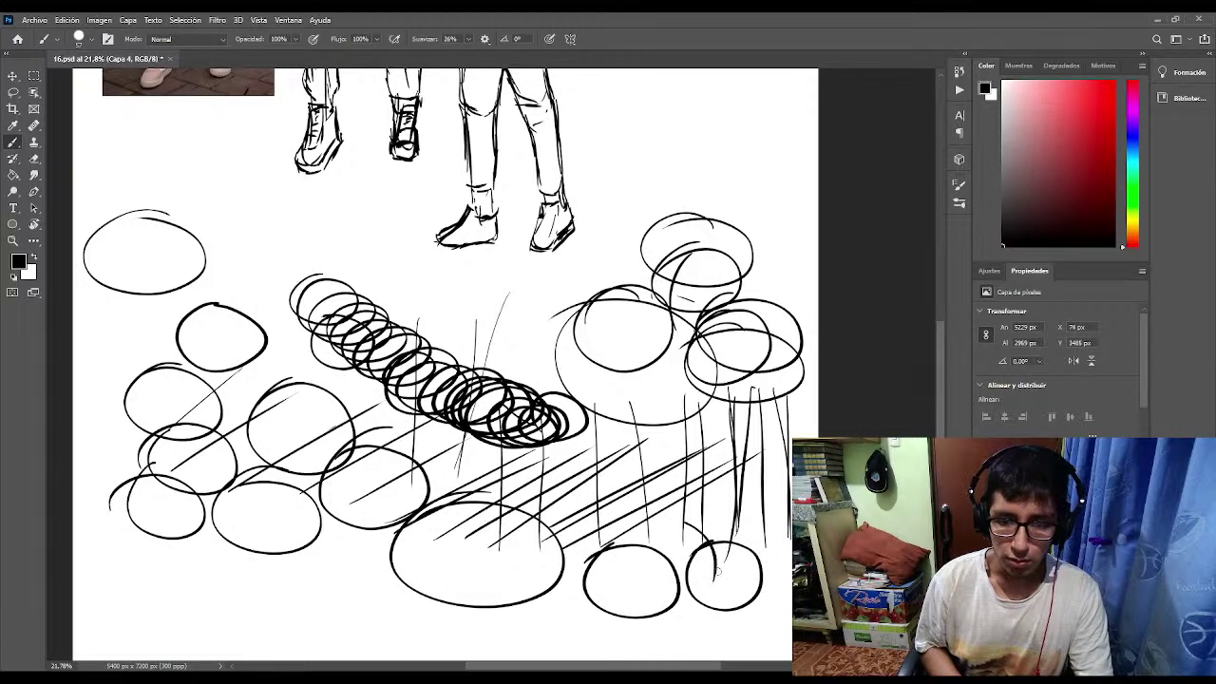
Draw three ovals between the circle chain and the figures' feet, plus a large and a smaller overlapping oval beside the rightmost foot.
{"action": "mouse_move", "coordinate": [468, 271]}
{"action": "left_mouse_down"}
{"action": "mouse_move", "coordinate": [471, 338]}
{"action": "mouse_move", "coordinate": [456, 272]}
{"action": "left_mouse_up"}
{"action": "mouse_move", "coordinate": [276, 201]}
{"action": "left_mouse_down"}
{"action": "mouse_move", "coordinate": [228, 257]}
{"action": "mouse_move", "coordinate": [271, 200]}
{"action": "left_mouse_up"}
{"action": "left_click_drag", "start_coordinate": [349, 220], "coordinate": [328, 245]}
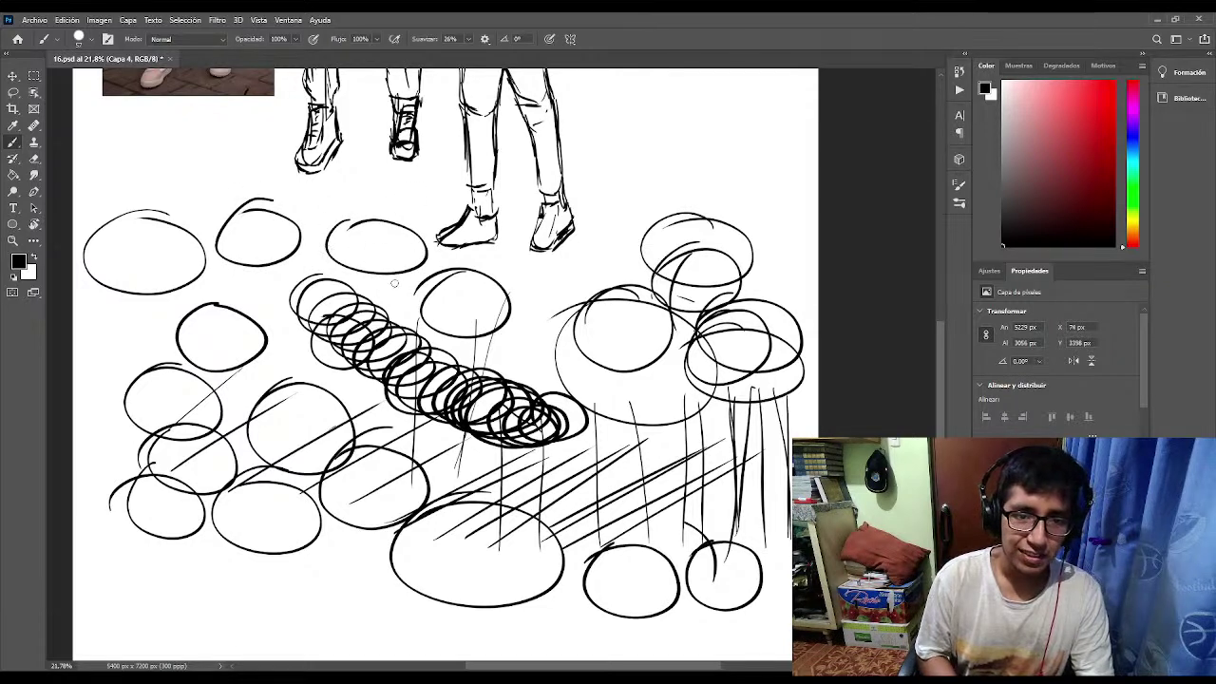
{"action": "mouse_move", "coordinate": [663, 159]}
{"action": "left_mouse_down"}
{"action": "mouse_move", "coordinate": [657, 228]}
{"action": "mouse_move", "coordinate": [618, 171]}
{"action": "mouse_move", "coordinate": [622, 294]}
{"action": "mouse_move", "coordinate": [568, 220]}
{"action": "left_mouse_up"}
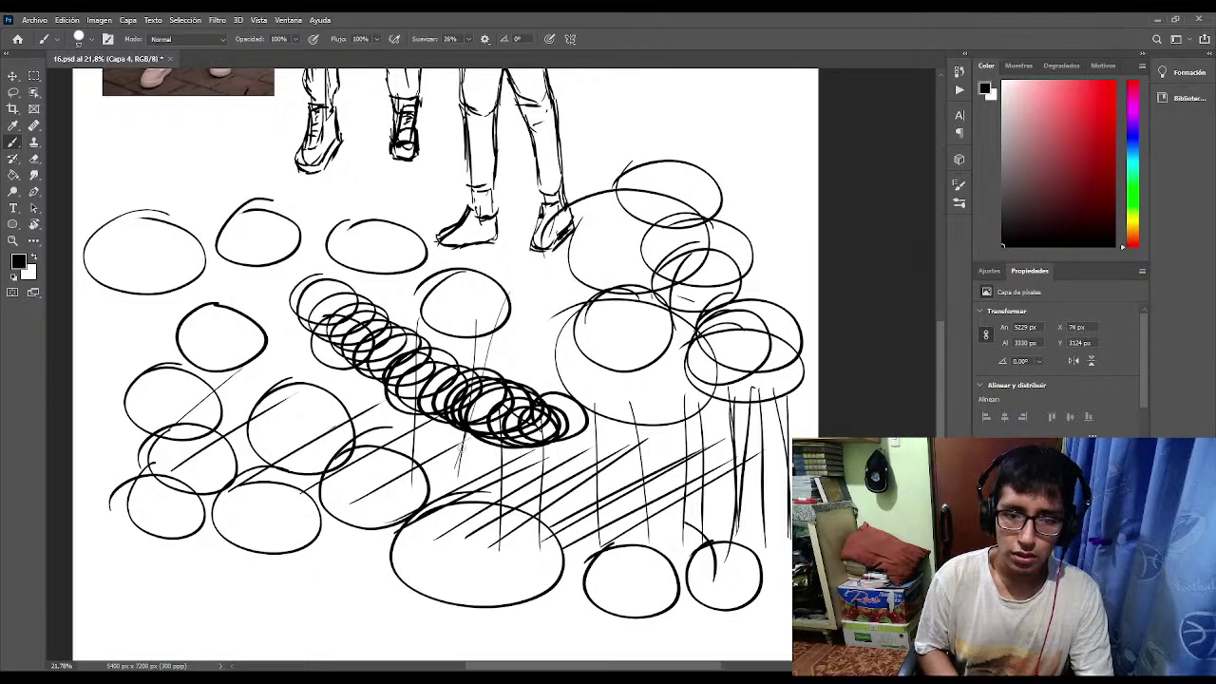
Sweep several very large overlapping ovals around the circle chain and the diagonal hatching.
{"action": "mouse_move", "coordinate": [338, 567]}
{"action": "left_mouse_down"}
{"action": "mouse_move", "coordinate": [596, 357]}
{"action": "mouse_move", "coordinate": [414, 280]}
{"action": "mouse_move", "coordinate": [164, 350]}
{"action": "mouse_move", "coordinate": [161, 454]}
{"action": "left_mouse_up"}
{"action": "mouse_move", "coordinate": [285, 382]}
{"action": "left_mouse_down"}
{"action": "mouse_move", "coordinate": [475, 540]}
{"action": "mouse_move", "coordinate": [708, 437]}
{"action": "mouse_move", "coordinate": [447, 327]}
{"action": "mouse_move", "coordinate": [320, 406]}
{"action": "left_mouse_up"}
{"action": "mouse_move", "coordinate": [359, 365]}
{"action": "left_mouse_down"}
{"action": "mouse_move", "coordinate": [408, 551]}
{"action": "mouse_move", "coordinate": [504, 329]}
{"action": "mouse_move", "coordinate": [437, 329]}
{"action": "left_mouse_up"}
{"action": "left_click_drag", "start_coordinate": [608, 351], "coordinate": [378, 491]}
{"action": "mouse_move", "coordinate": [408, 406]}
{"action": "left_mouse_down"}
{"action": "mouse_move", "coordinate": [536, 547]}
{"action": "mouse_move", "coordinate": [701, 447]}
{"action": "mouse_move", "coordinate": [528, 344]}
{"action": "left_mouse_up"}
{"action": "left_click_drag", "start_coordinate": [418, 384], "coordinate": [447, 560]}
{"action": "mouse_move", "coordinate": [587, 555]}
{"action": "left_mouse_down"}
{"action": "mouse_move", "coordinate": [513, 371]}
{"action": "mouse_move", "coordinate": [374, 561]}
{"action": "left_mouse_up"}
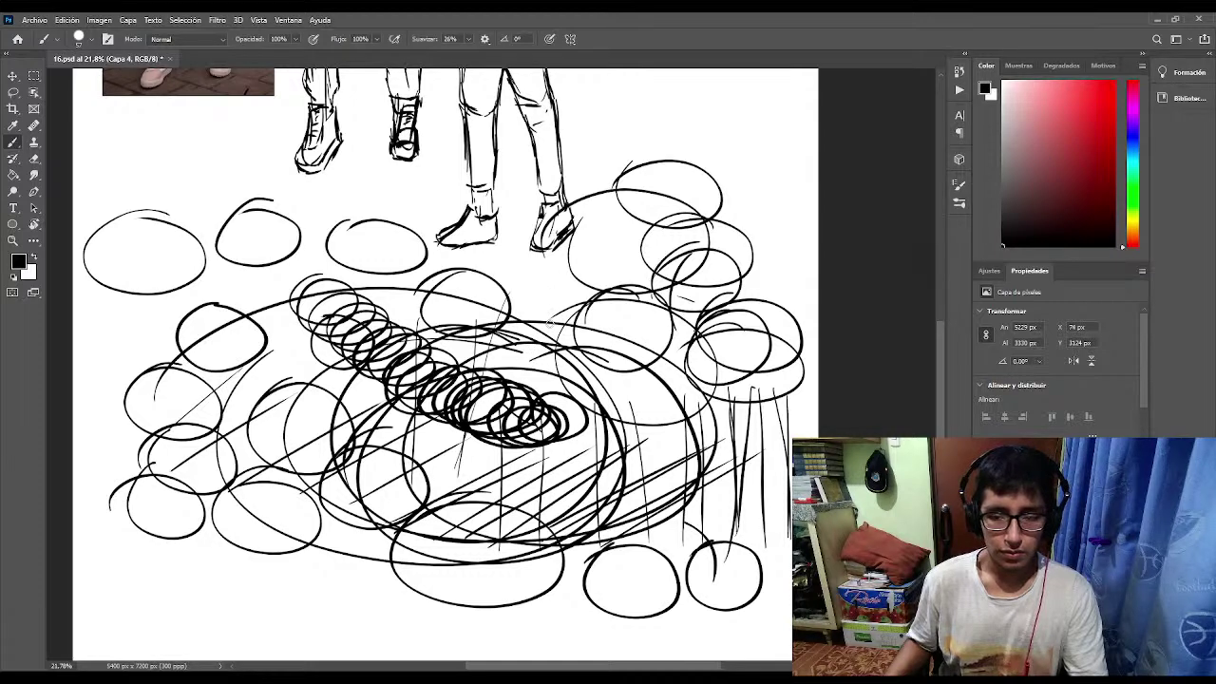
Brush three short thick slanted strokes inside the large oval beside the rightmost foot.
{"action": "left_click_drag", "start_coordinate": [580, 289], "coordinate": [600, 249]}
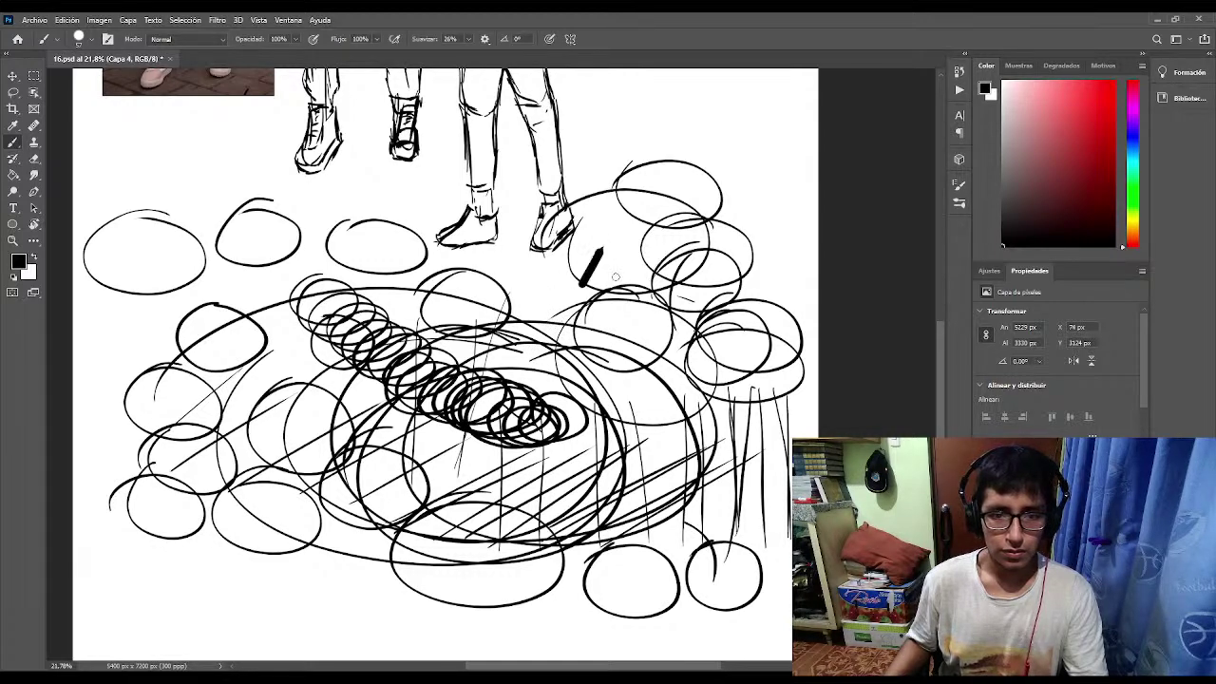
{"action": "left_click_drag", "start_coordinate": [616, 290], "coordinate": [634, 233]}
{"action": "left_click_drag", "start_coordinate": [667, 180], "coordinate": [638, 275]}
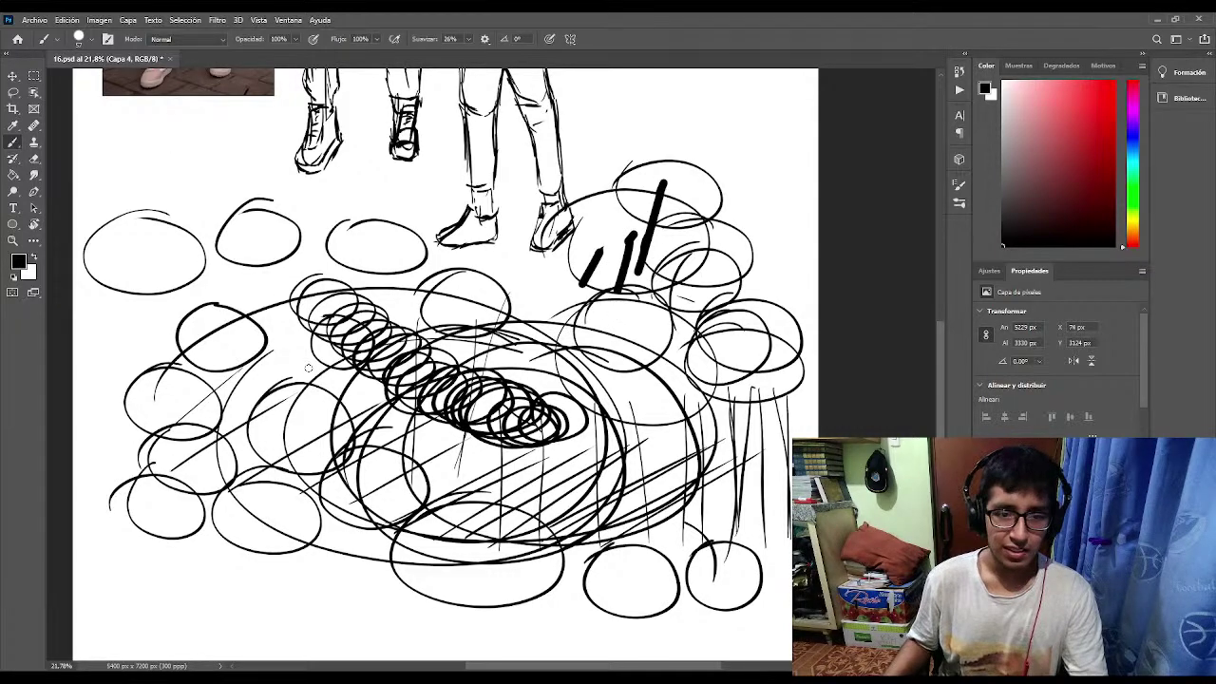
Draw a row of six practice ovals along the page's lower edge, ending with a few tiny ones at its right end.
{"action": "scroll", "coordinate": [438, 316], "scroll_direction": "down", "scroll_amount": 2}
{"action": "scroll", "coordinate": [447, 317], "scroll_direction": "down", "scroll_amount": 4}
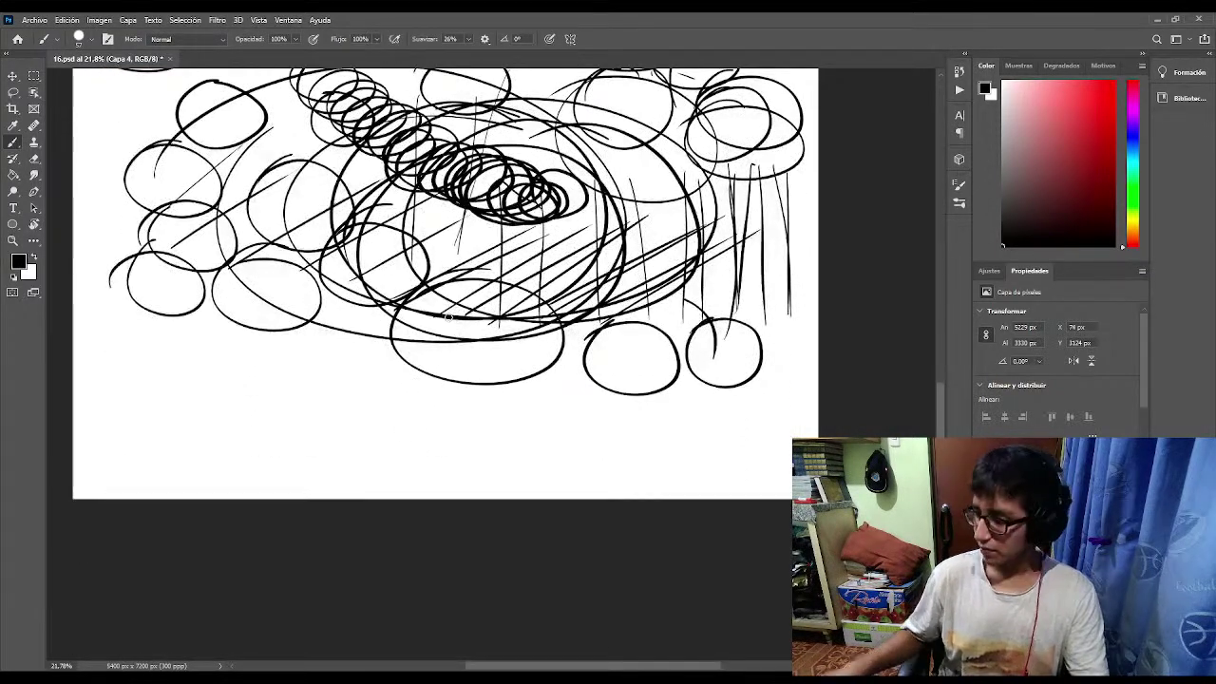
{"action": "left_click_drag", "start_coordinate": [664, 432], "coordinate": [673, 434]}
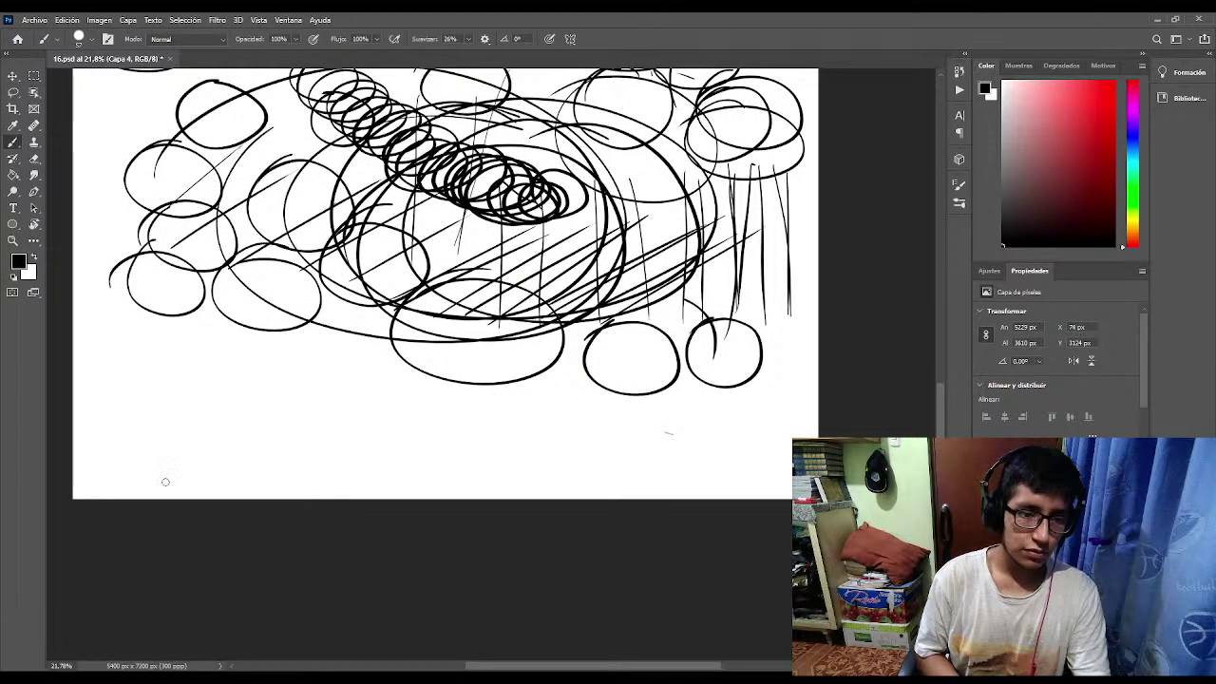
{"action": "mouse_move", "coordinate": [165, 481]}
{"action": "left_mouse_down"}
{"action": "mouse_move", "coordinate": [194, 480]}
{"action": "mouse_move", "coordinate": [223, 420]}
{"action": "mouse_move", "coordinate": [154, 390]}
{"action": "mouse_move", "coordinate": [109, 447]}
{"action": "mouse_move", "coordinate": [199, 482]}
{"action": "left_mouse_up"}
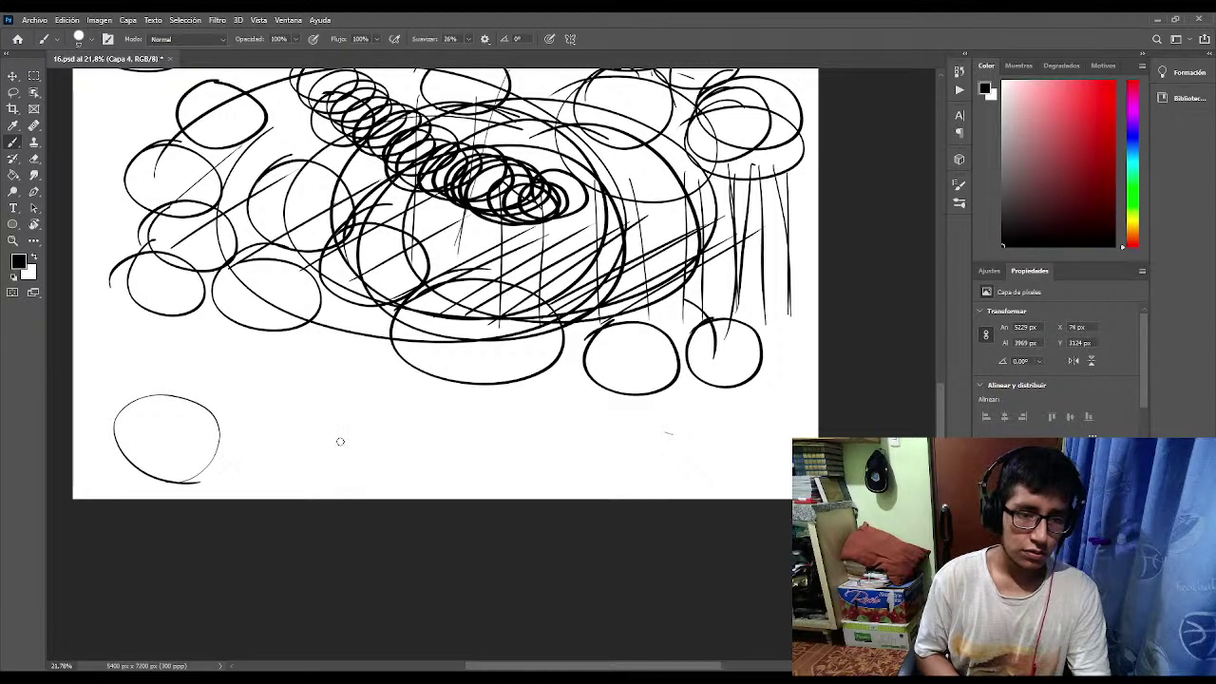
{"action": "mouse_move", "coordinate": [283, 404]}
{"action": "left_mouse_down"}
{"action": "mouse_move", "coordinate": [282, 465]}
{"action": "mouse_move", "coordinate": [368, 451]}
{"action": "mouse_move", "coordinate": [339, 396]}
{"action": "mouse_move", "coordinate": [258, 415]}
{"action": "left_mouse_up"}
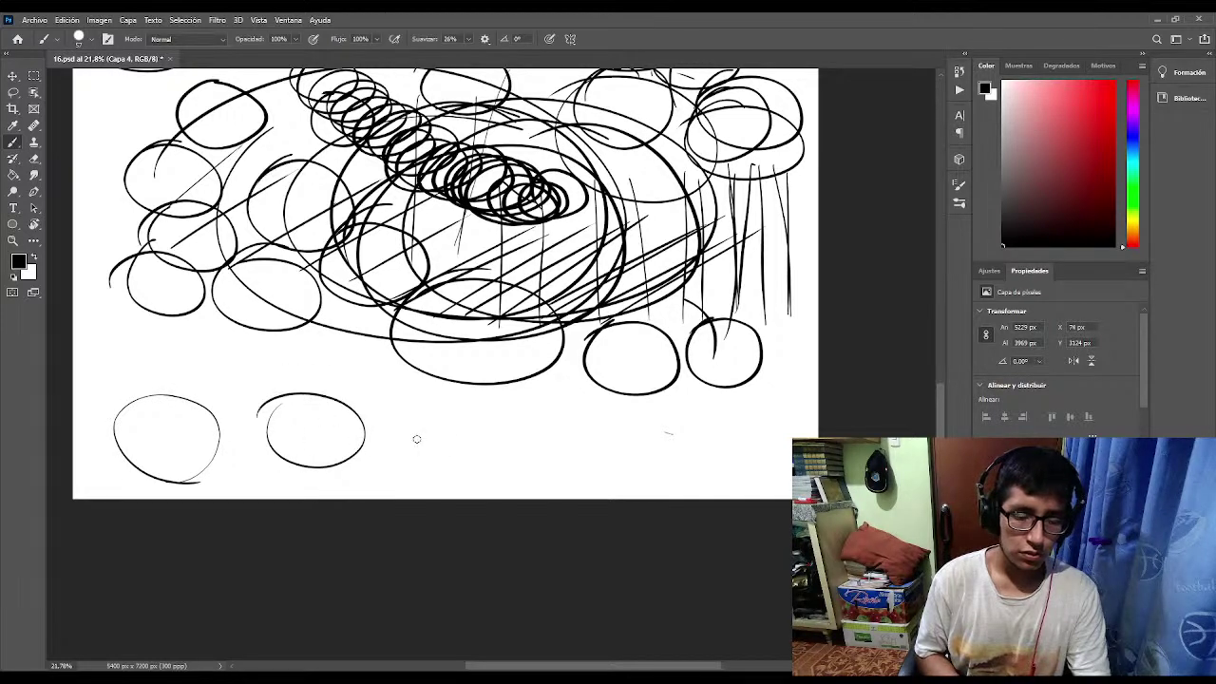
{"action": "mouse_move", "coordinate": [429, 395]}
{"action": "left_mouse_down"}
{"action": "mouse_move", "coordinate": [412, 480]}
{"action": "mouse_move", "coordinate": [489, 418]}
{"action": "mouse_move", "coordinate": [397, 416]}
{"action": "left_mouse_up"}
{"action": "mouse_move", "coordinate": [513, 410]}
{"action": "left_mouse_down"}
{"action": "mouse_move", "coordinate": [565, 480]}
{"action": "mouse_move", "coordinate": [500, 408]}
{"action": "mouse_move", "coordinate": [549, 407]}
{"action": "left_mouse_up"}
{"action": "mouse_move", "coordinate": [658, 415]}
{"action": "left_mouse_down"}
{"action": "mouse_move", "coordinate": [626, 466]}
{"action": "mouse_move", "coordinate": [613, 421]}
{"action": "mouse_move", "coordinate": [653, 416]}
{"action": "left_mouse_up"}
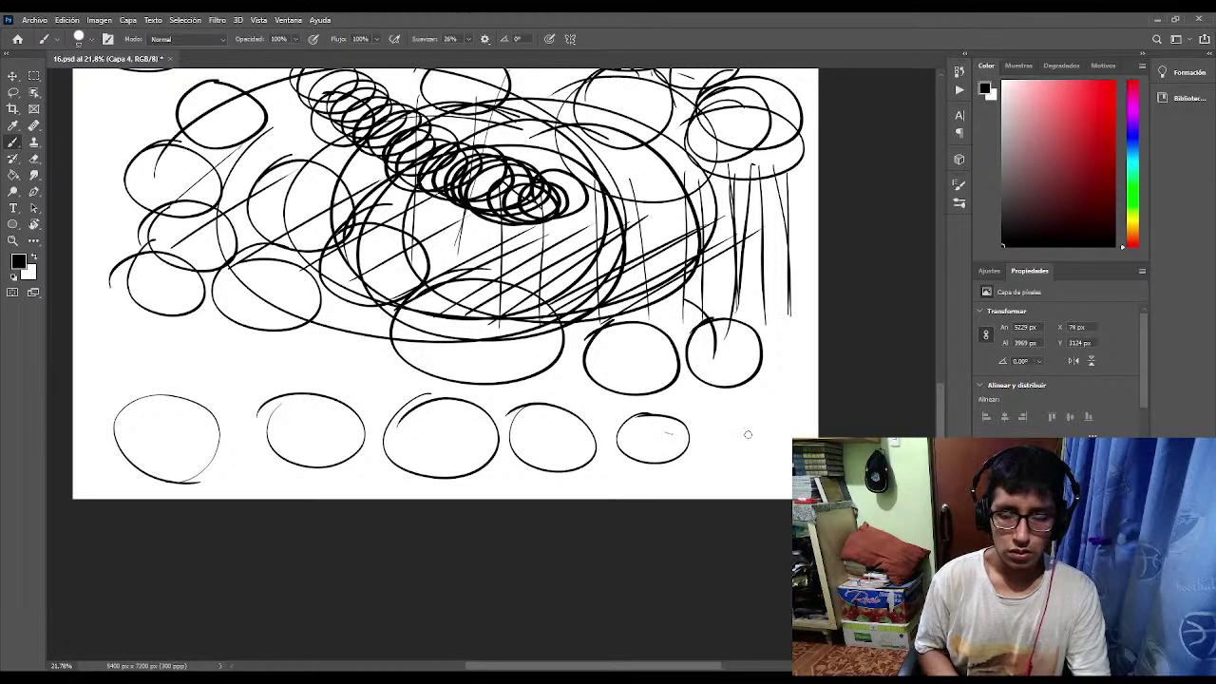
{"action": "mouse_move", "coordinate": [734, 413]}
{"action": "left_mouse_down"}
{"action": "mouse_move", "coordinate": [732, 474]}
{"action": "mouse_move", "coordinate": [787, 455]}
{"action": "mouse_move", "coordinate": [740, 407]}
{"action": "mouse_move", "coordinate": [707, 423]}
{"action": "left_mouse_up"}
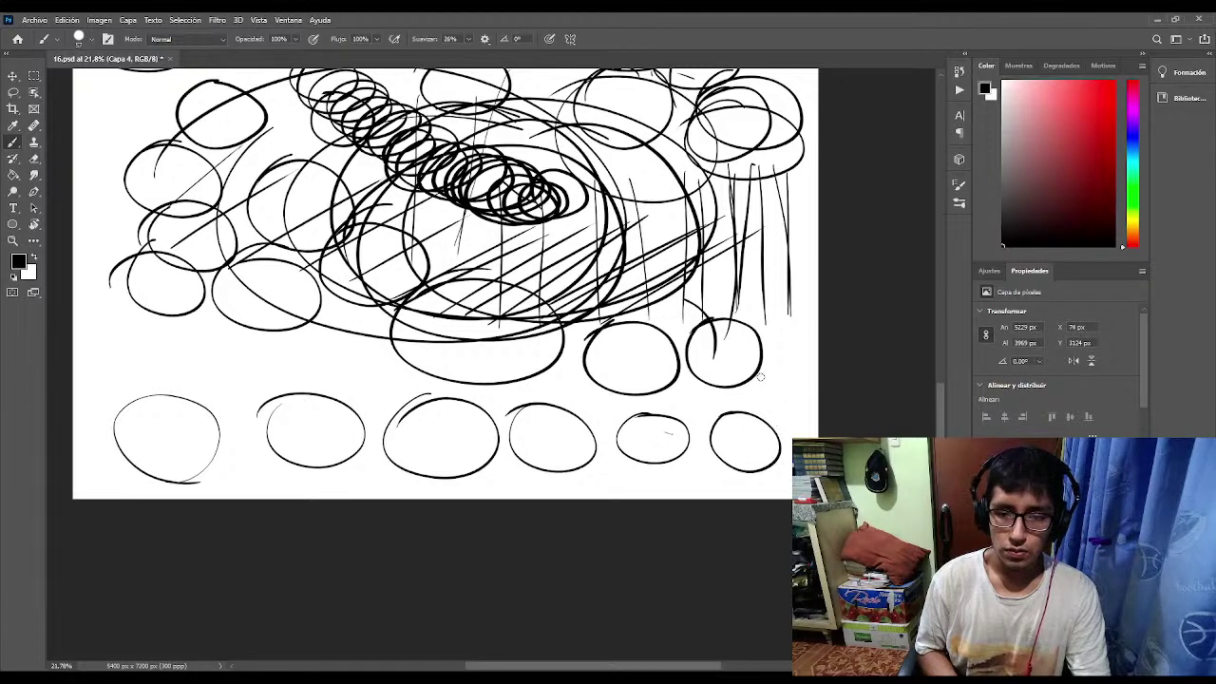
{"action": "mouse_move", "coordinate": [761, 377]}
{"action": "left_mouse_down"}
{"action": "mouse_move", "coordinate": [803, 391]}
{"action": "mouse_move", "coordinate": [787, 418]}
{"action": "mouse_move", "coordinate": [802, 420]}
{"action": "left_mouse_up"}
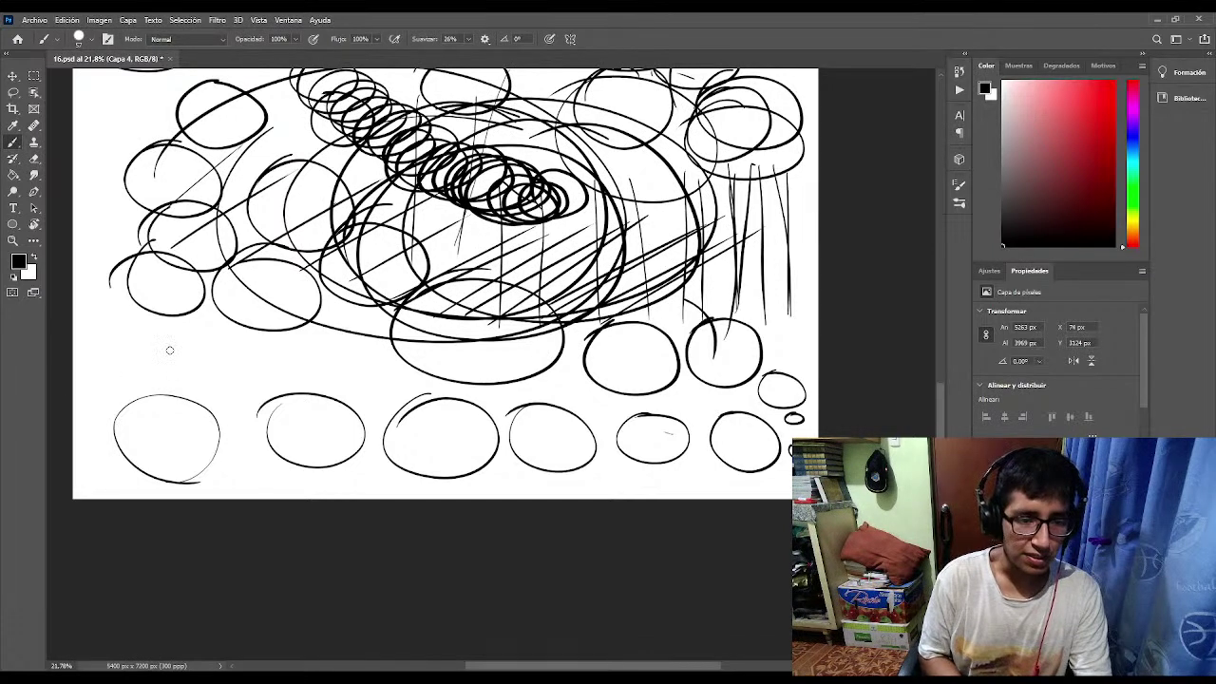
Draw four smaller ovals above the left part of the lower row, plus a short thick mark above the row's third oval.
{"action": "mouse_move", "coordinate": [147, 343]}
{"action": "left_mouse_down"}
{"action": "mouse_move", "coordinate": [204, 355]}
{"action": "mouse_move", "coordinate": [180, 328]}
{"action": "mouse_move", "coordinate": [147, 339]}
{"action": "left_mouse_up"}
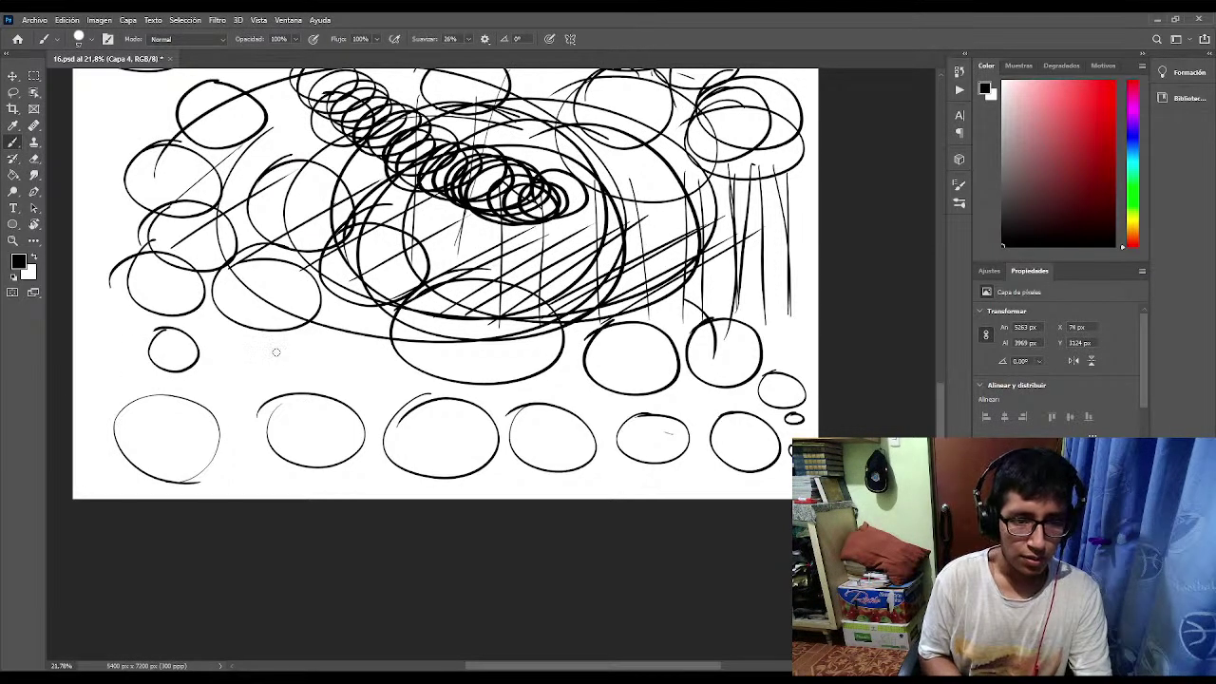
{"action": "mouse_move", "coordinate": [261, 345]}
{"action": "left_mouse_down"}
{"action": "mouse_move", "coordinate": [285, 376]}
{"action": "mouse_move", "coordinate": [245, 346]}
{"action": "left_mouse_up"}
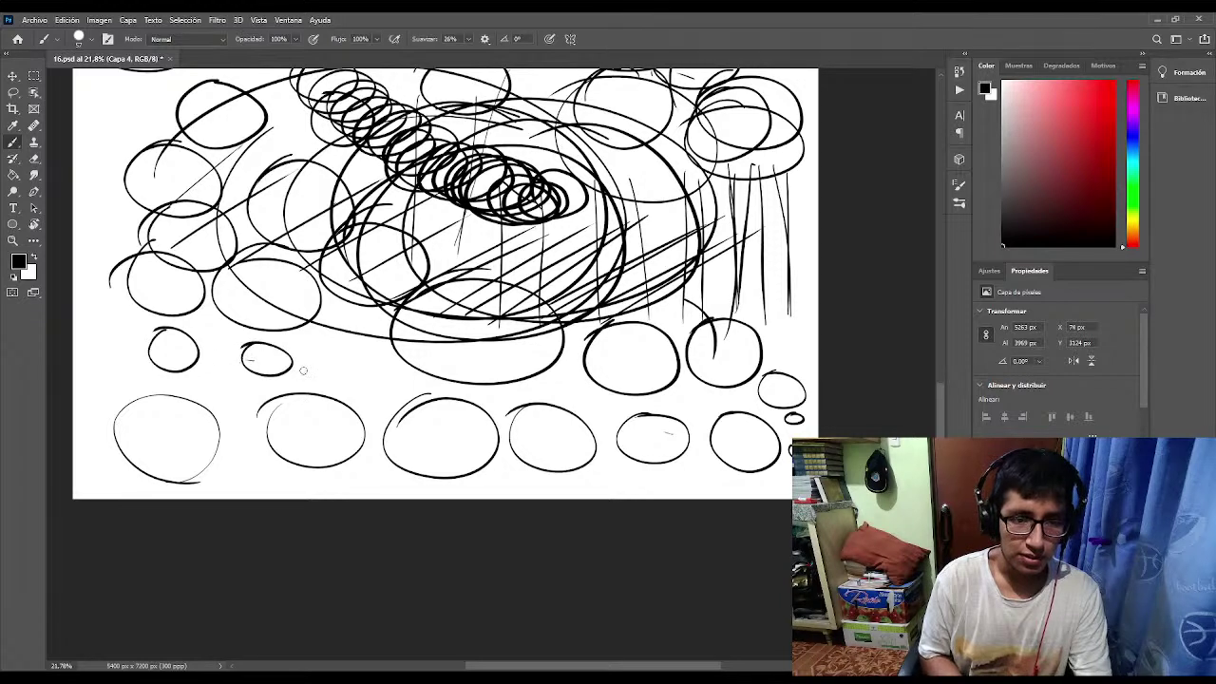
{"action": "mouse_move", "coordinate": [332, 349]}
{"action": "left_mouse_down"}
{"action": "mouse_move", "coordinate": [332, 389]}
{"action": "mouse_move", "coordinate": [353, 342]}
{"action": "mouse_move", "coordinate": [312, 380]}
{"action": "mouse_move", "coordinate": [323, 352]}
{"action": "left_mouse_up"}
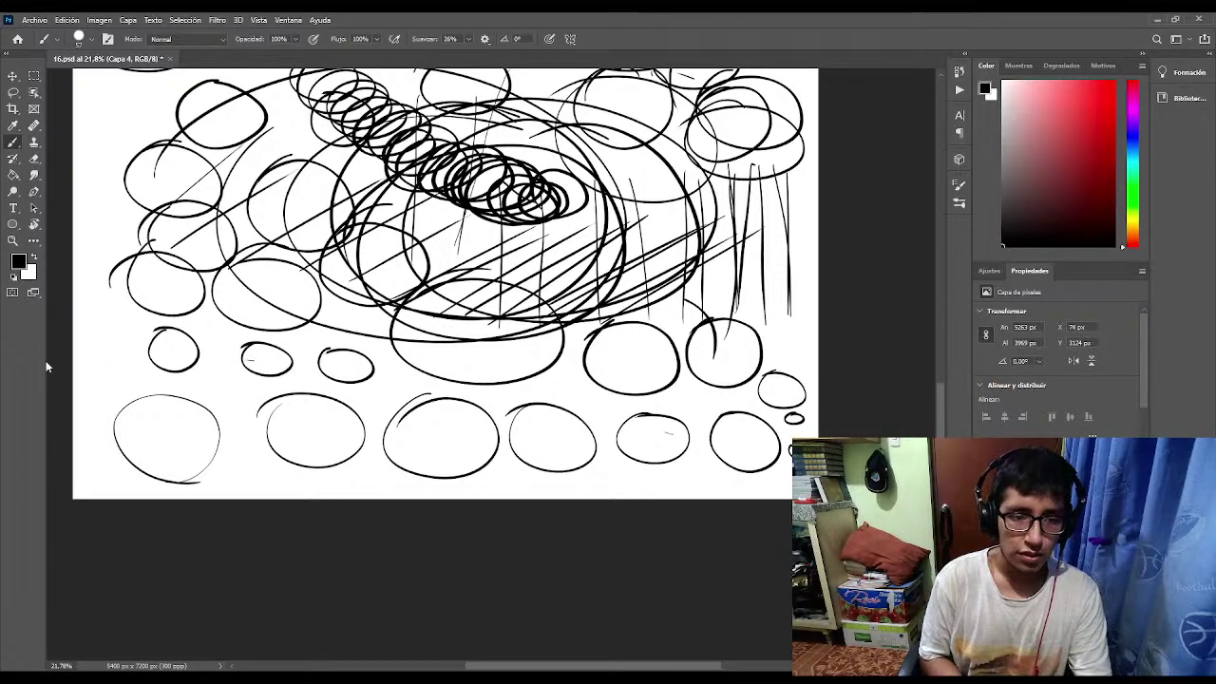
{"action": "mouse_move", "coordinate": [124, 332]}
{"action": "left_mouse_down"}
{"action": "mouse_move", "coordinate": [88, 370]}
{"action": "mouse_move", "coordinate": [142, 334]}
{"action": "left_mouse_up"}
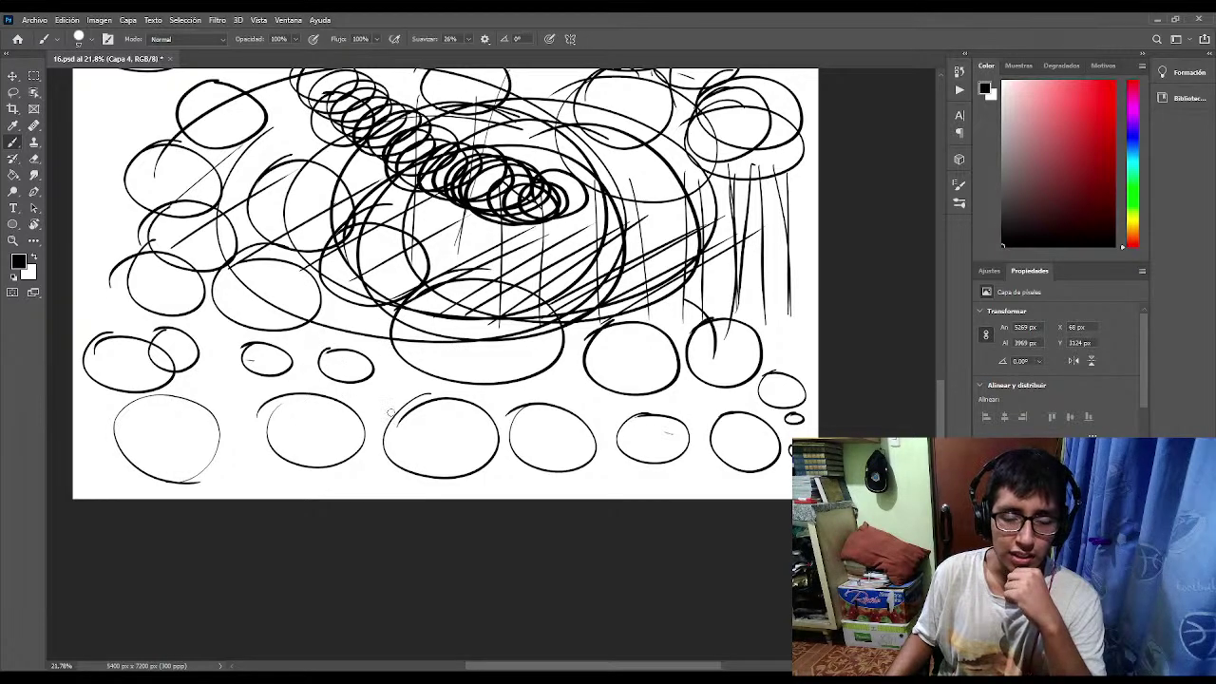
{"action": "scroll", "coordinate": [390, 413], "scroll_direction": "up", "scroll_amount": 1}
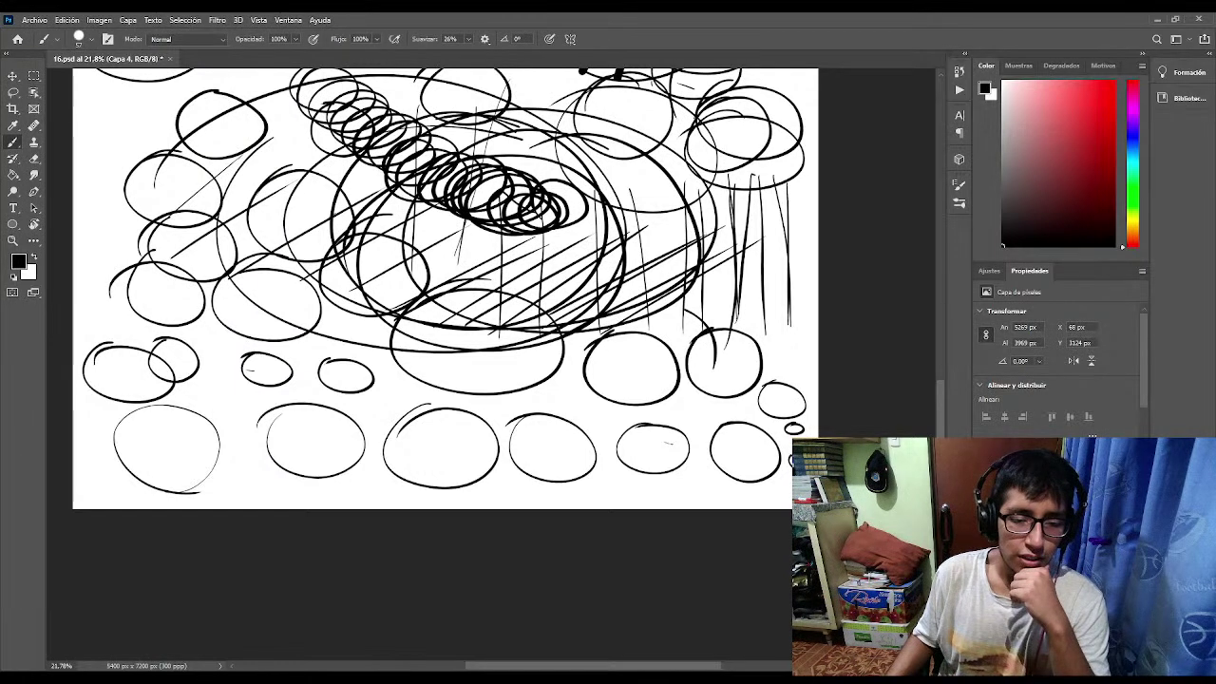
{"action": "left_click_drag", "start_coordinate": [478, 399], "coordinate": [492, 411]}
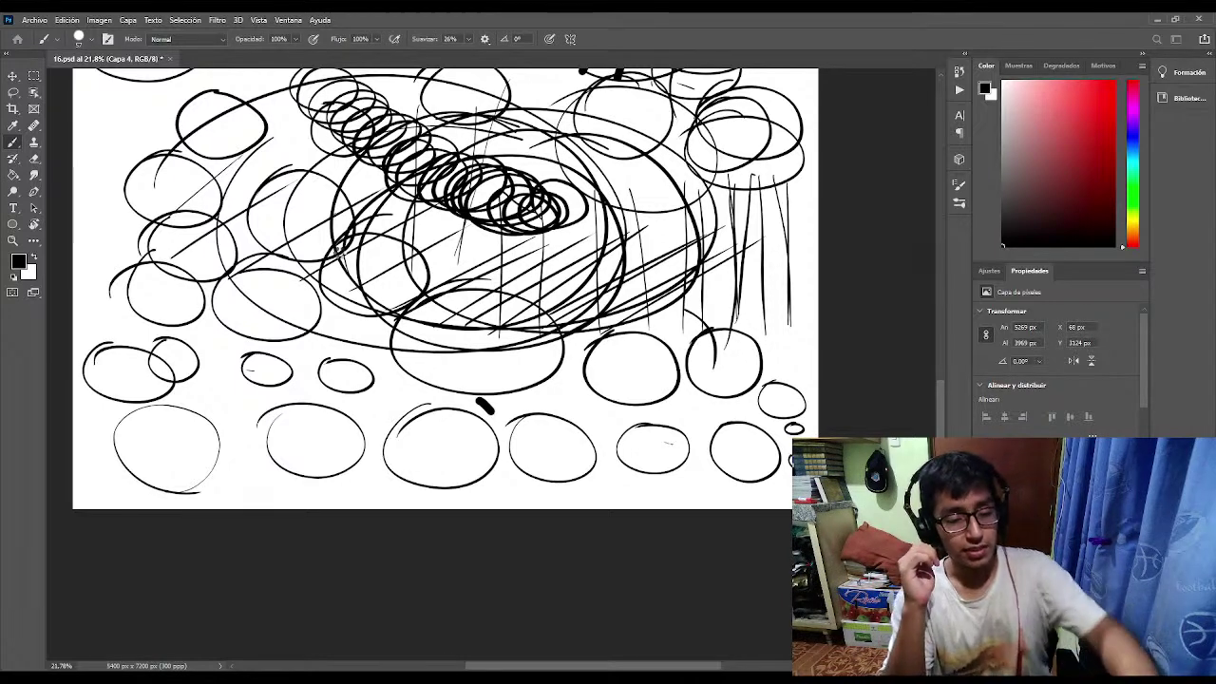
Create a blank document measuring 5400 × 7200 px, and save and close 16.psd.
{"action": "key", "text": "ctrl+alt+n"}
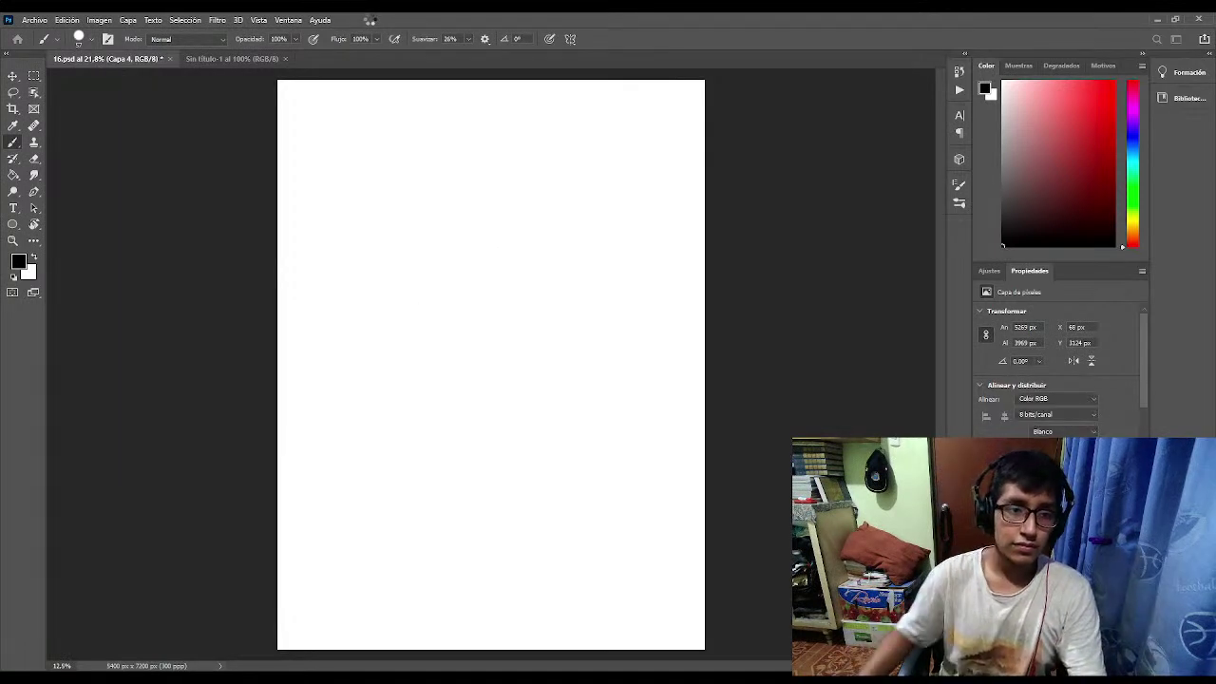
{"action": "left_click", "coordinate": [255, 59]}
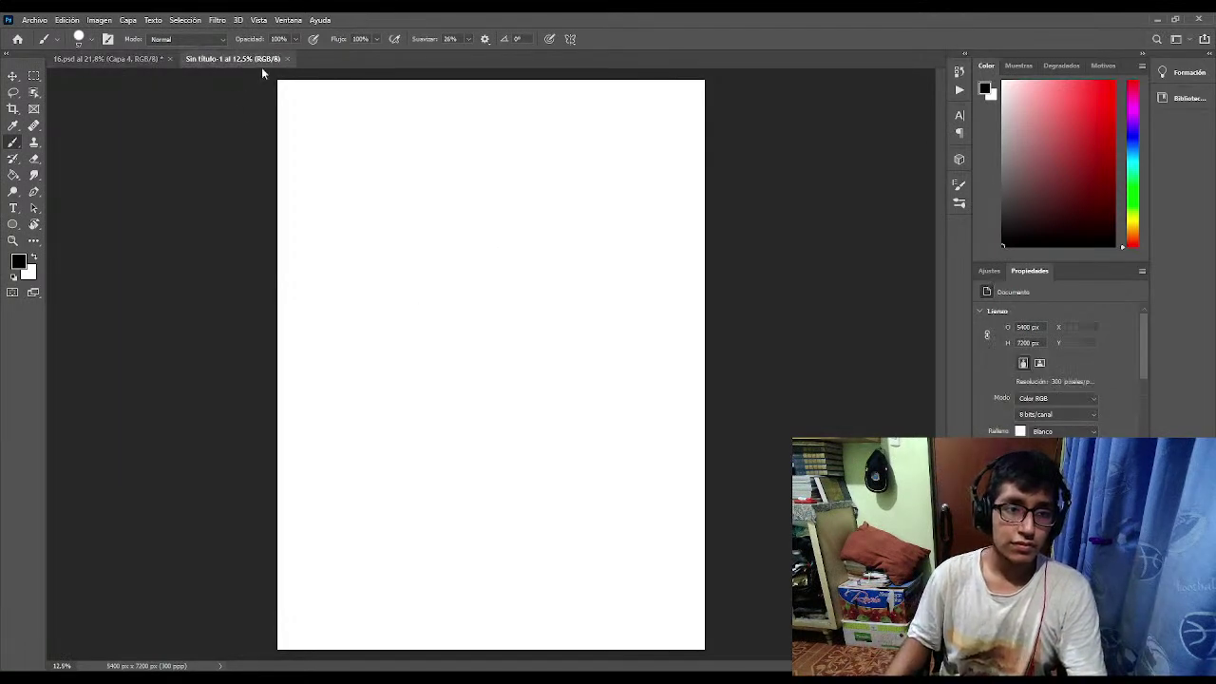
{"action": "left_click", "coordinate": [169, 59]}
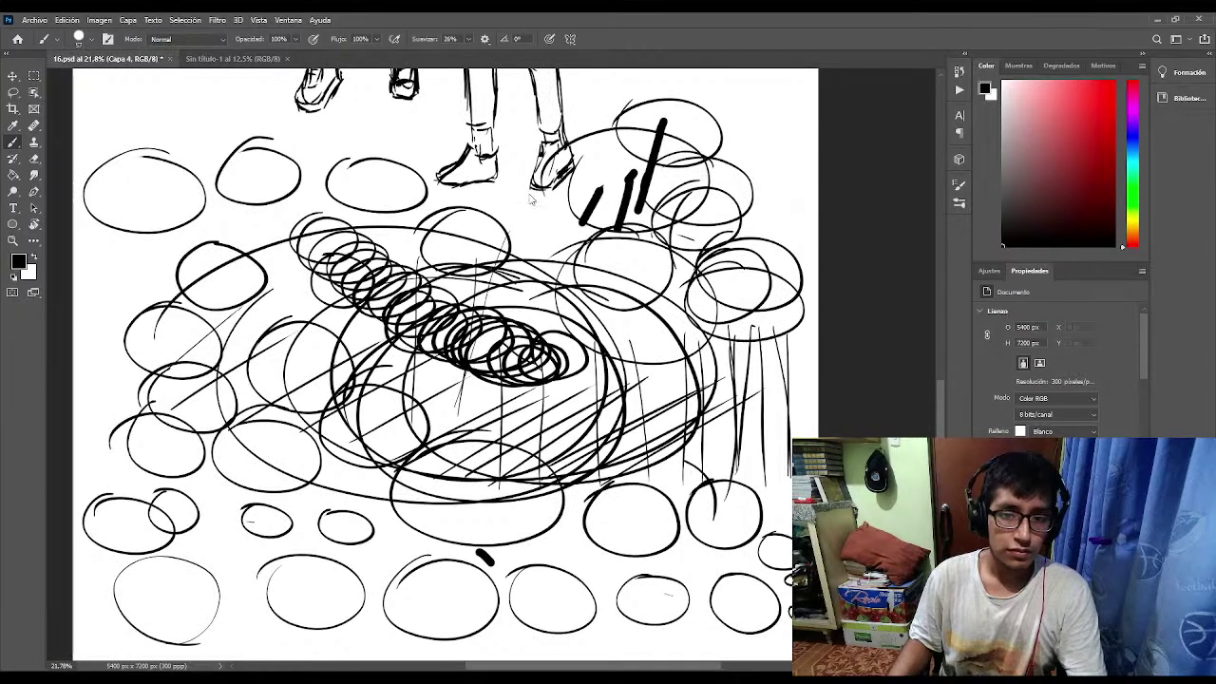
{"action": "key", "text": "ctrl+s"}
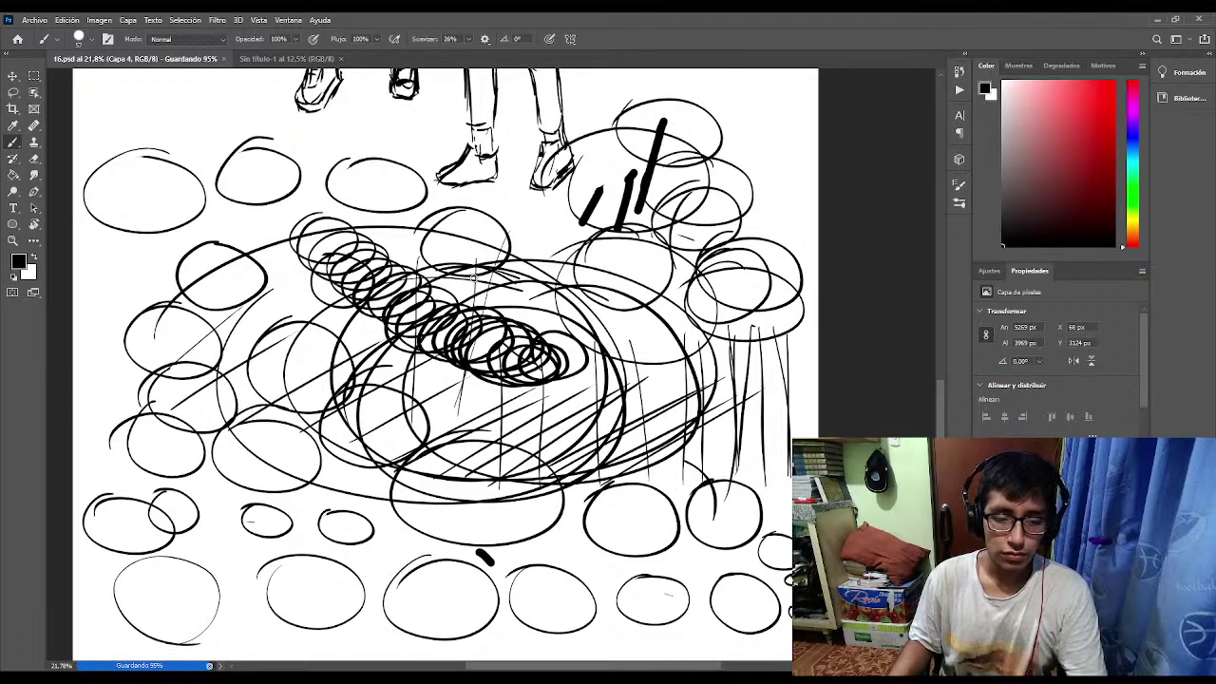
{"action": "key", "text": "ctrl+w"}
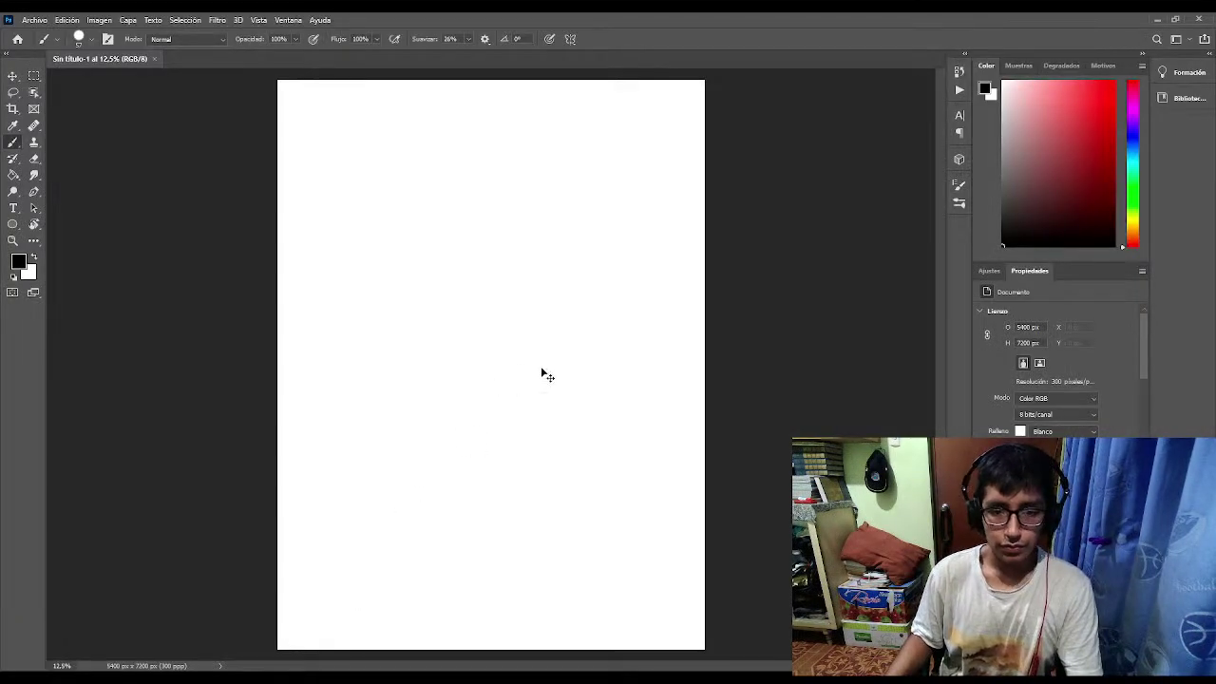
Add a new layer and draw two wide ovals, a smaller round one and two upright ones across the upper part of the page.
{"action": "scroll", "coordinate": [551, 361], "scroll_direction": "up", "scroll_amount": 3}
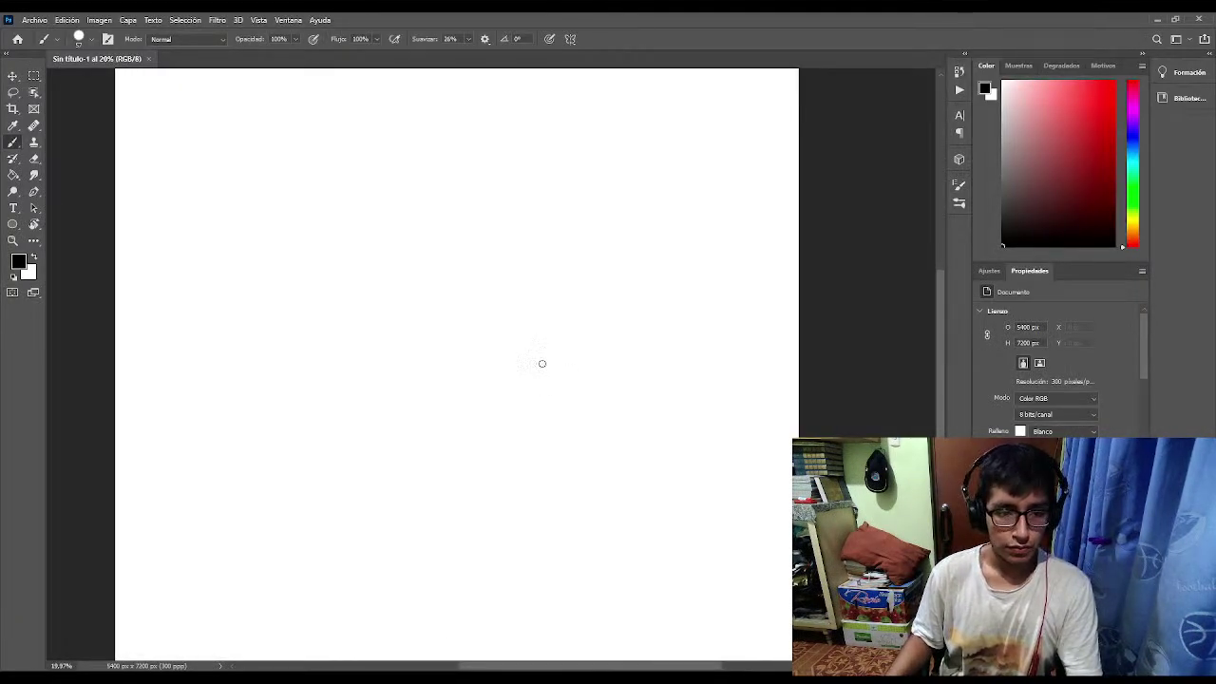
{"action": "scroll", "coordinate": [521, 361], "scroll_direction": "up", "scroll_amount": 1}
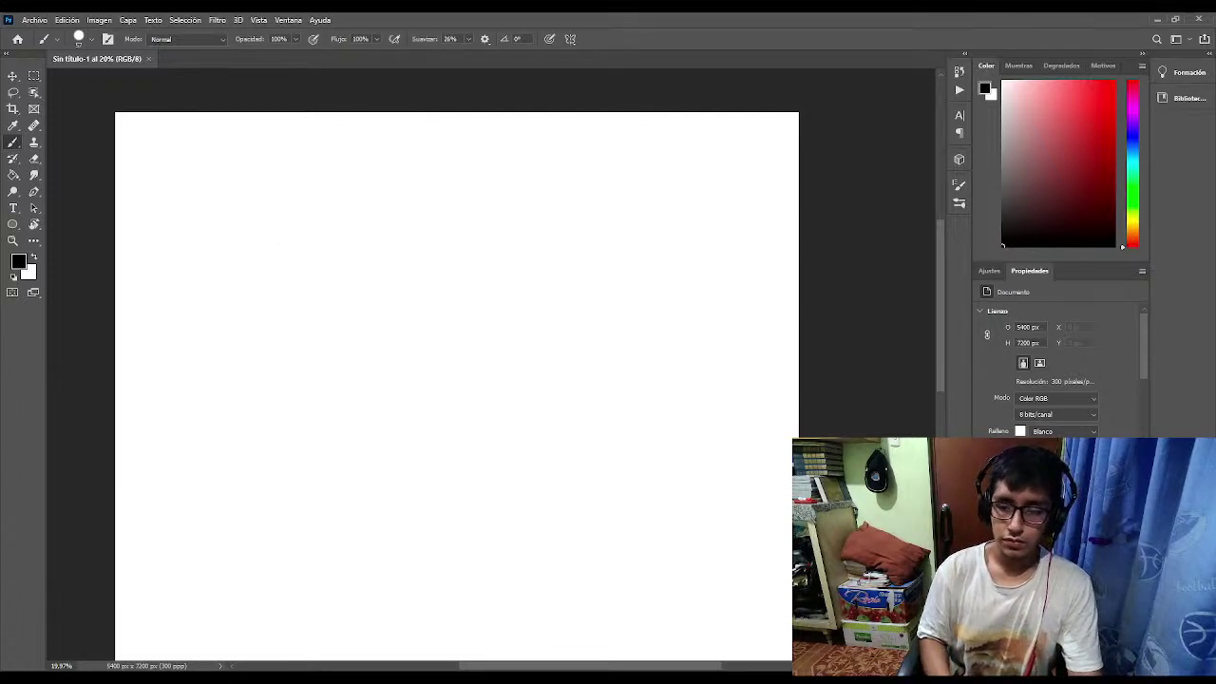
{"action": "key", "text": "ctrl+shift+alt+n"}
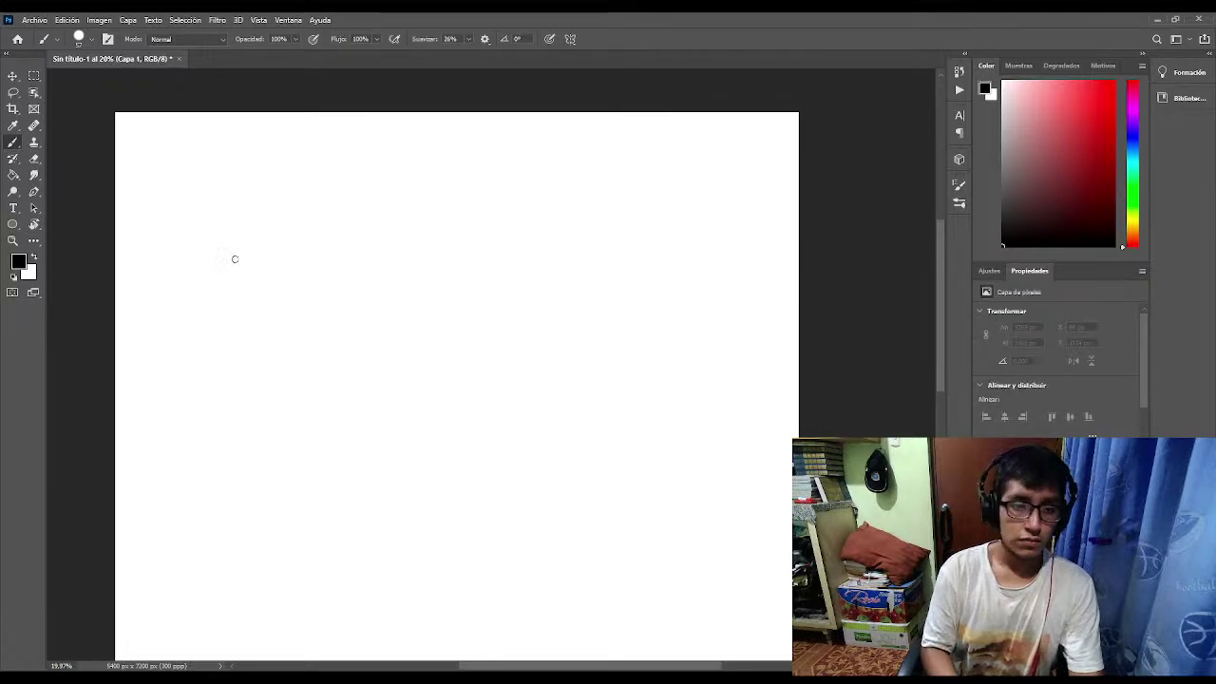
{"action": "mouse_move", "coordinate": [207, 168]}
{"action": "left_mouse_down"}
{"action": "mouse_move", "coordinate": [150, 217]}
{"action": "mouse_move", "coordinate": [169, 186]}
{"action": "left_mouse_up"}
{"action": "mouse_move", "coordinate": [406, 179]}
{"action": "left_mouse_down"}
{"action": "mouse_move", "coordinate": [467, 185]}
{"action": "mouse_move", "coordinate": [347, 188]}
{"action": "left_mouse_up"}
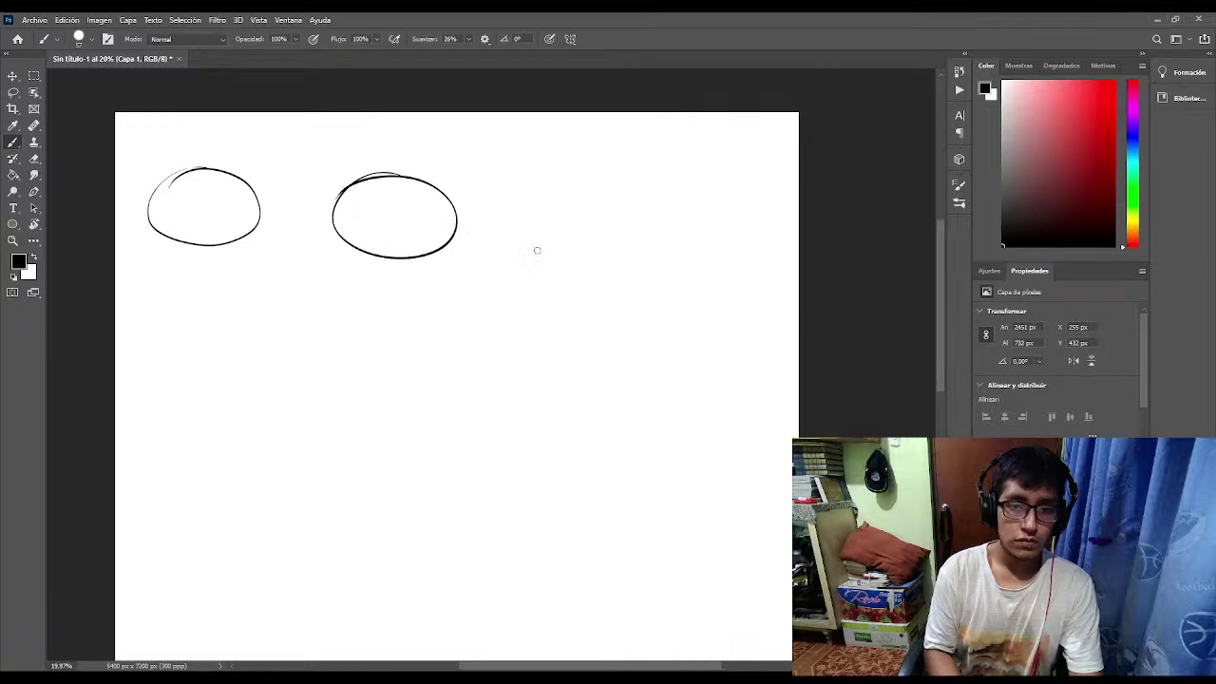
{"action": "mouse_move", "coordinate": [534, 202]}
{"action": "left_mouse_down"}
{"action": "mouse_move", "coordinate": [519, 287]}
{"action": "mouse_move", "coordinate": [584, 187]}
{"action": "mouse_move", "coordinate": [503, 264]}
{"action": "left_mouse_up"}
{"action": "mouse_move", "coordinate": [659, 207]}
{"action": "left_mouse_down"}
{"action": "mouse_move", "coordinate": [689, 163]}
{"action": "mouse_move", "coordinate": [632, 243]}
{"action": "left_mouse_up"}
{"action": "mouse_move", "coordinate": [562, 210]}
{"action": "left_mouse_down"}
{"action": "mouse_move", "coordinate": [598, 364]}
{"action": "mouse_move", "coordinate": [552, 295]}
{"action": "left_mouse_up"}
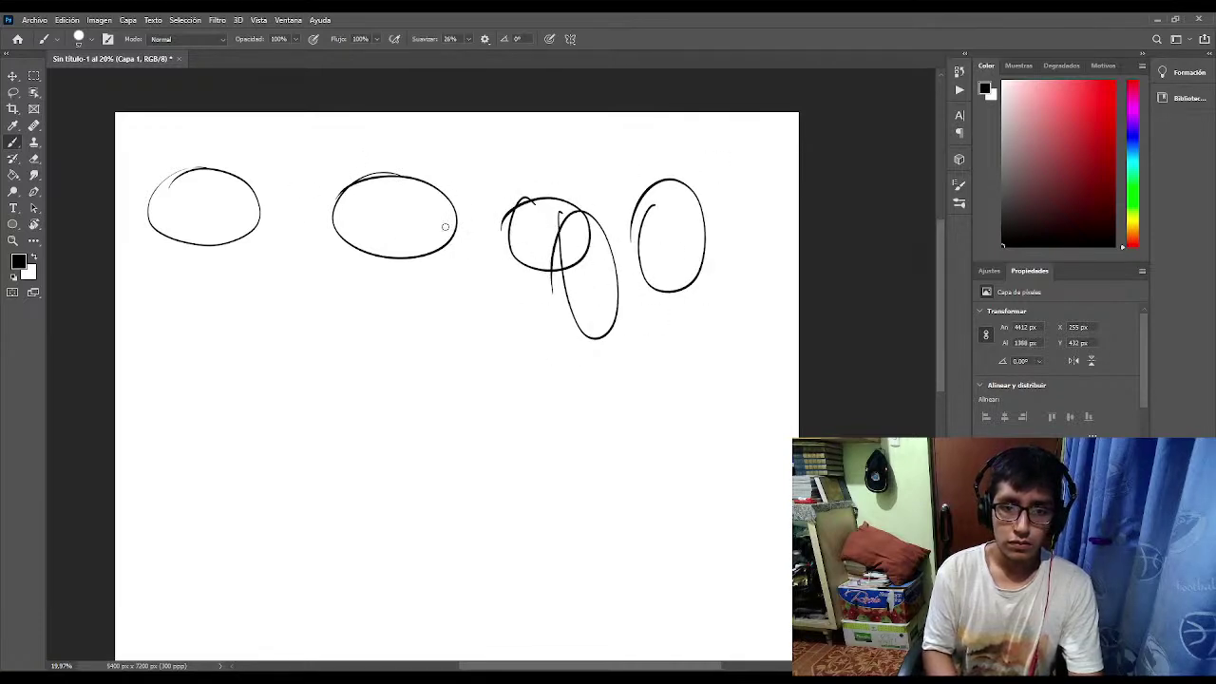
Draw a series of tall narrow ovals over and between the existing ovals, spanning the whole row across the page.
{"action": "mouse_move", "coordinate": [448, 186]}
{"action": "left_mouse_down"}
{"action": "mouse_move", "coordinate": [445, 174]}
{"action": "mouse_move", "coordinate": [435, 254]}
{"action": "left_mouse_up"}
{"action": "left_click_drag", "start_coordinate": [310, 167], "coordinate": [301, 221]}
{"action": "mouse_move", "coordinate": [256, 180]}
{"action": "left_mouse_down"}
{"action": "mouse_move", "coordinate": [290, 221]}
{"action": "mouse_move", "coordinate": [247, 249]}
{"action": "left_mouse_up"}
{"action": "mouse_move", "coordinate": [181, 189]}
{"action": "left_mouse_down"}
{"action": "mouse_move", "coordinate": [211, 314]}
{"action": "mouse_move", "coordinate": [194, 173]}
{"action": "left_mouse_up"}
{"action": "mouse_move", "coordinate": [411, 223]}
{"action": "left_mouse_down"}
{"action": "mouse_move", "coordinate": [373, 330]}
{"action": "mouse_move", "coordinate": [445, 164]}
{"action": "mouse_move", "coordinate": [388, 315]}
{"action": "left_mouse_up"}
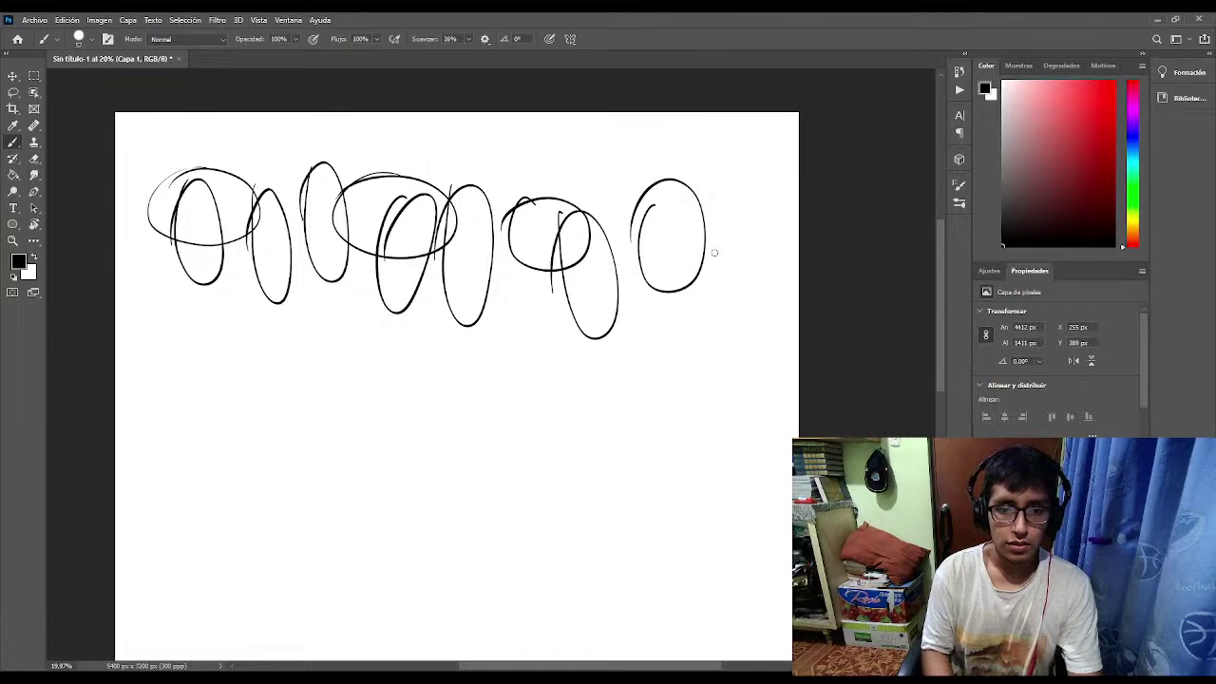
{"action": "mouse_move", "coordinate": [559, 205]}
{"action": "left_mouse_down"}
{"action": "mouse_move", "coordinate": [586, 238]}
{"action": "mouse_move", "coordinate": [570, 186]}
{"action": "left_mouse_up"}
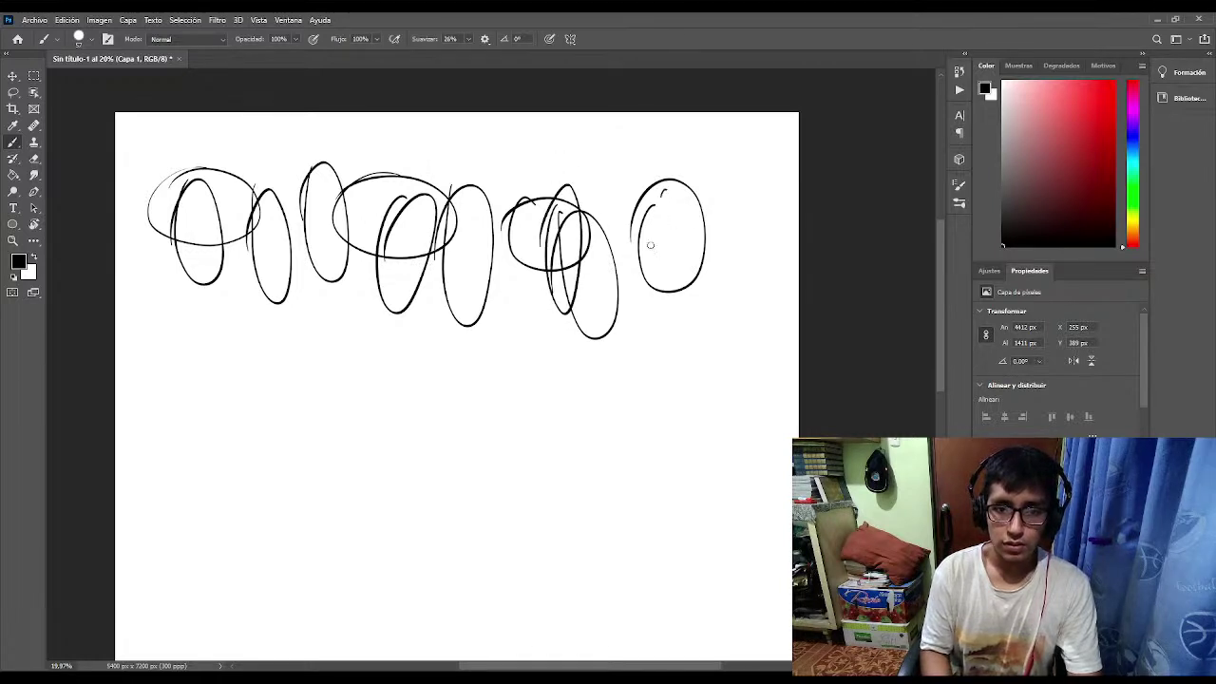
{"action": "mouse_move", "coordinate": [650, 245]}
{"action": "left_mouse_down"}
{"action": "mouse_move", "coordinate": [698, 289]}
{"action": "mouse_move", "coordinate": [670, 182]}
{"action": "mouse_move", "coordinate": [675, 252]}
{"action": "mouse_move", "coordinate": [756, 302]}
{"action": "mouse_move", "coordinate": [738, 182]}
{"action": "left_mouse_up"}
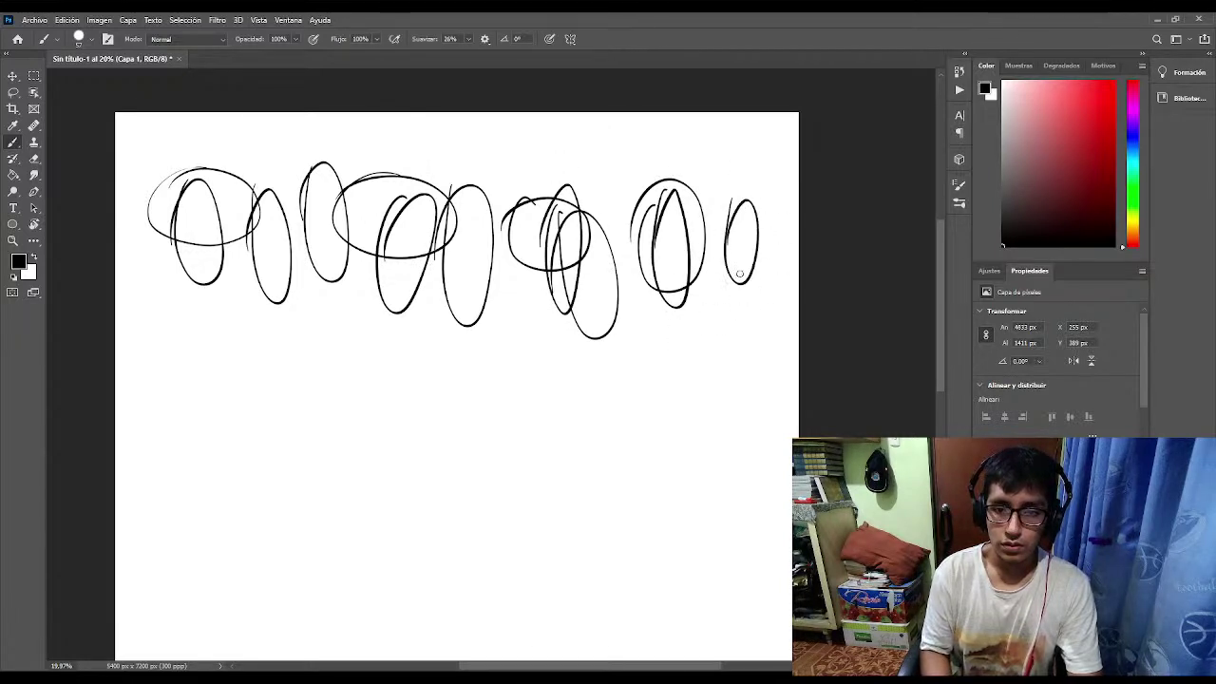
{"action": "mouse_move", "coordinate": [685, 225]}
{"action": "left_mouse_down"}
{"action": "mouse_move", "coordinate": [687, 155]}
{"action": "mouse_move", "coordinate": [637, 238]}
{"action": "mouse_move", "coordinate": [620, 138]}
{"action": "mouse_move", "coordinate": [600, 195]}
{"action": "left_mouse_up"}
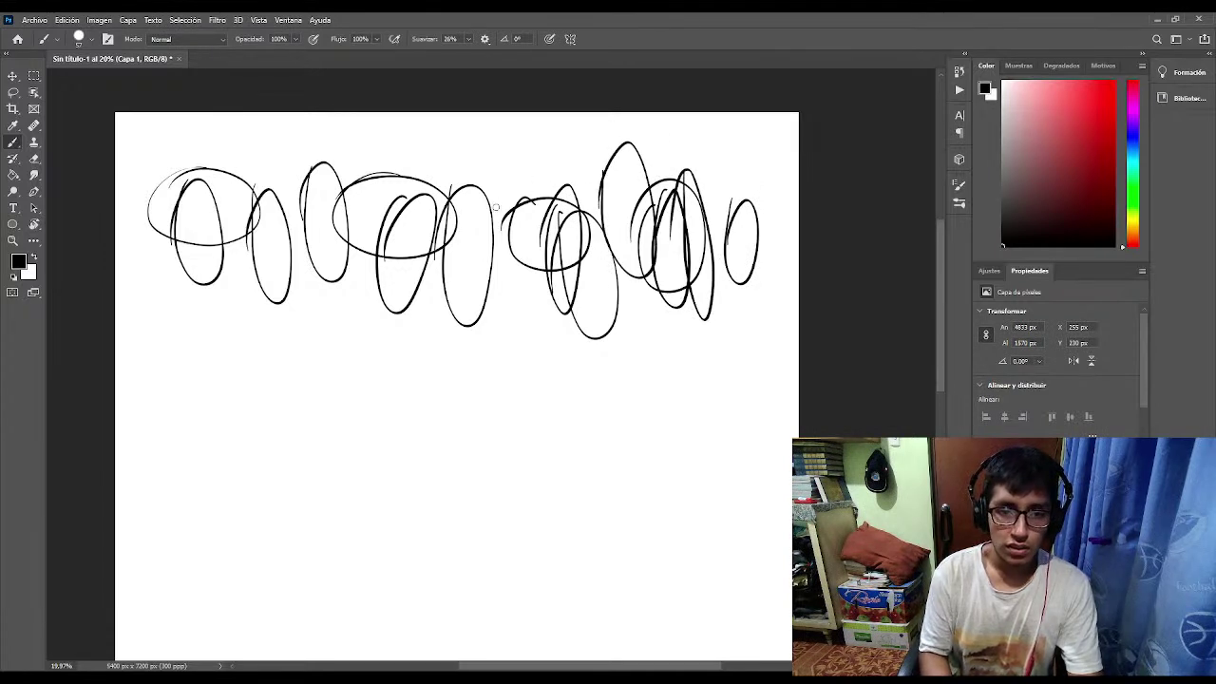
Add one more tall oval to the upper row, then draw a row of rounder ovals beneath it across the page, one with a thick outline.
{"action": "mouse_move", "coordinate": [495, 207]}
{"action": "left_mouse_down"}
{"action": "mouse_move", "coordinate": [520, 308]}
{"action": "mouse_move", "coordinate": [533, 207]}
{"action": "left_mouse_up"}
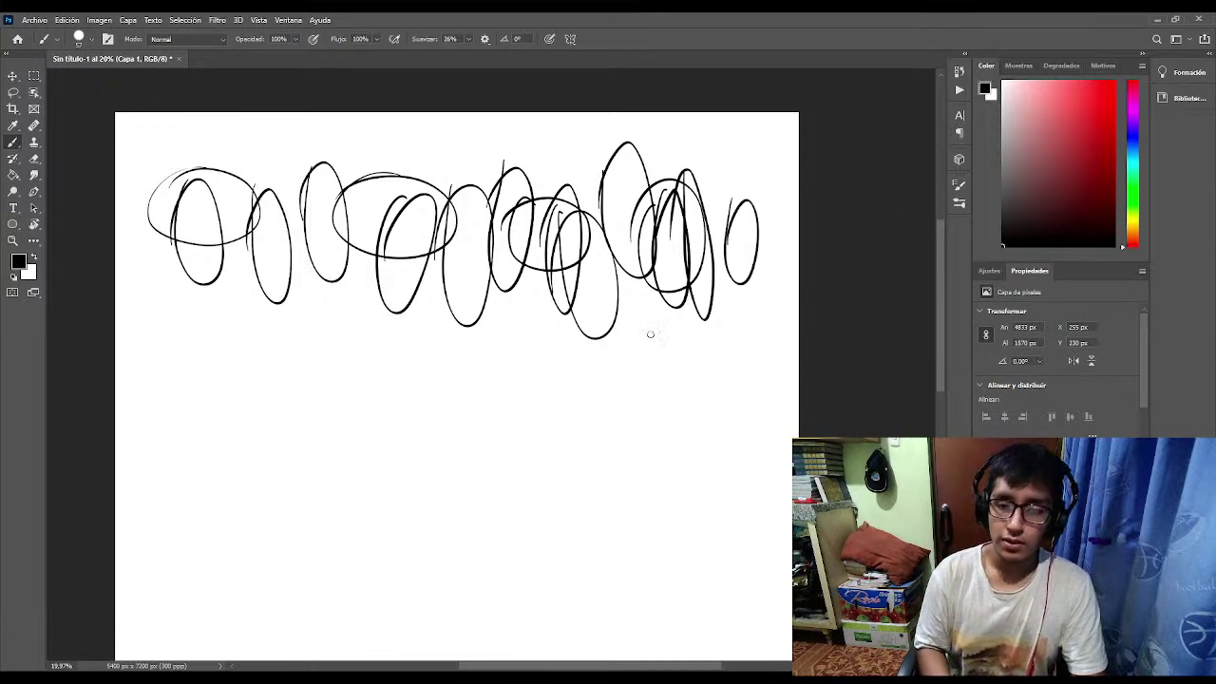
{"action": "mouse_move", "coordinate": [747, 333]}
{"action": "left_mouse_down"}
{"action": "mouse_move", "coordinate": [684, 327]}
{"action": "mouse_move", "coordinate": [751, 383]}
{"action": "mouse_move", "coordinate": [741, 331]}
{"action": "left_mouse_up"}
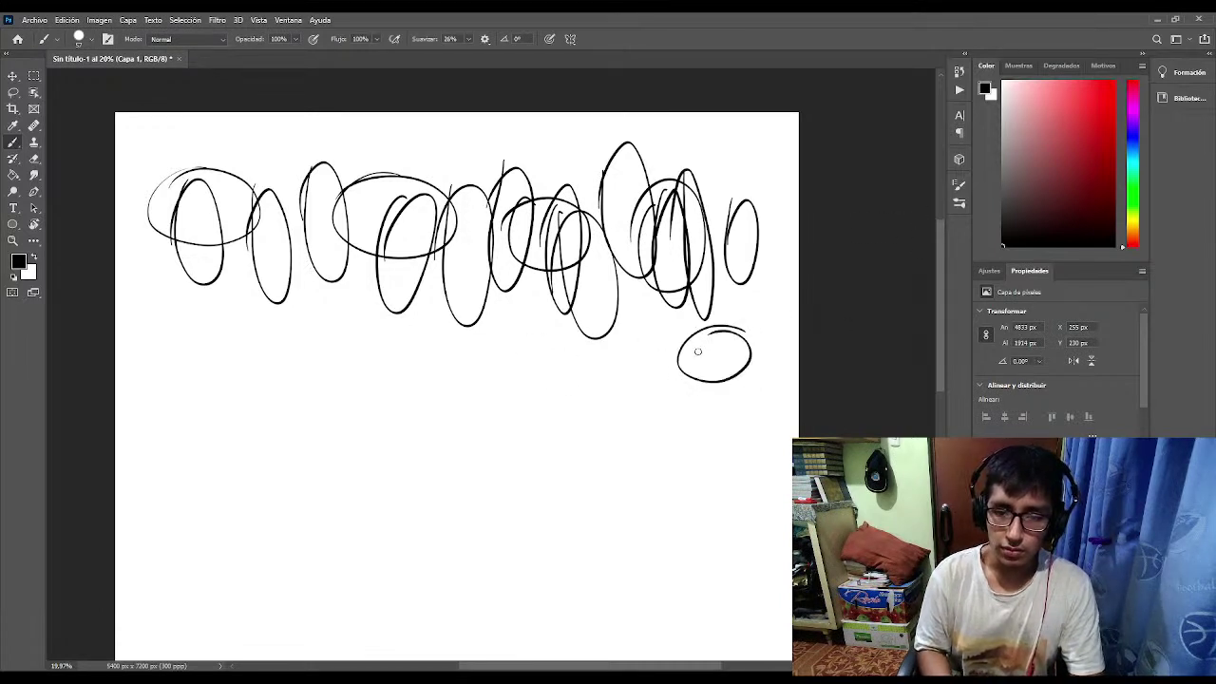
{"action": "mouse_move", "coordinate": [569, 358]}
{"action": "left_mouse_down"}
{"action": "mouse_move", "coordinate": [652, 431]}
{"action": "mouse_move", "coordinate": [623, 350]}
{"action": "left_mouse_up"}
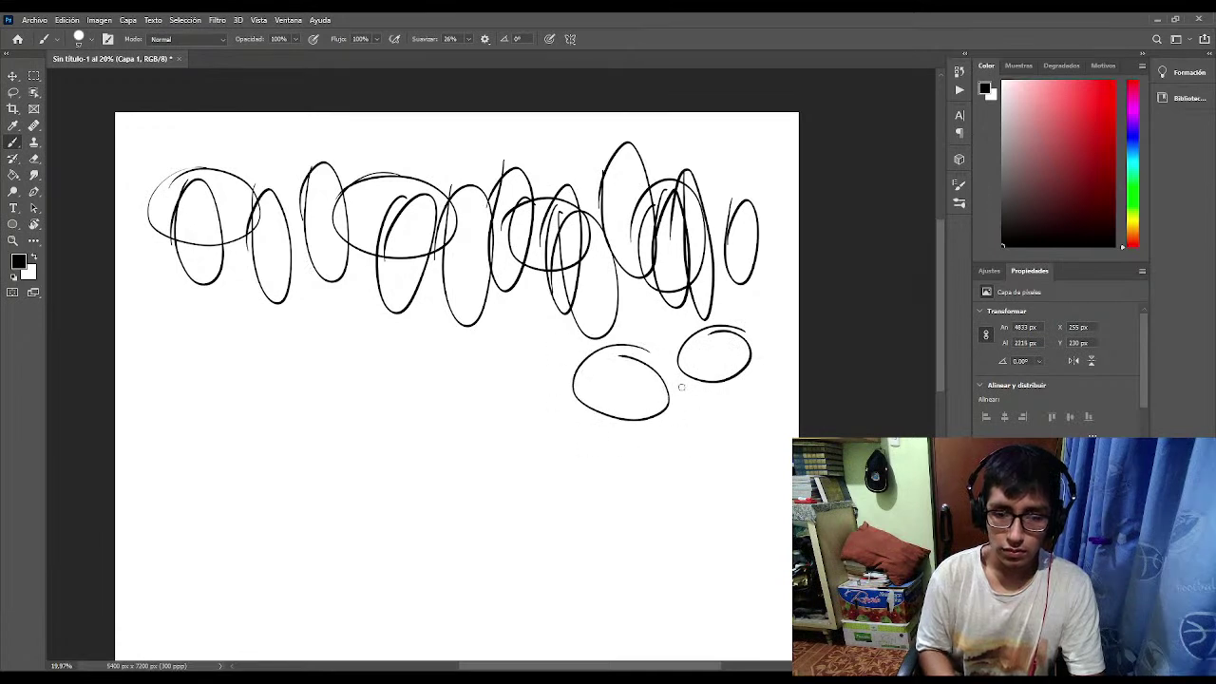
{"action": "left_click", "coordinate": [542, 340]}
{"action": "mouse_move", "coordinate": [544, 336]}
{"action": "left_mouse_down"}
{"action": "mouse_move", "coordinate": [497, 432]}
{"action": "mouse_move", "coordinate": [593, 376]}
{"action": "mouse_move", "coordinate": [551, 336]}
{"action": "left_mouse_up"}
{"action": "mouse_move", "coordinate": [391, 335]}
{"action": "left_mouse_down"}
{"action": "mouse_move", "coordinate": [377, 336]}
{"action": "mouse_move", "coordinate": [418, 352]}
{"action": "mouse_move", "coordinate": [382, 340]}
{"action": "left_mouse_up"}
{"action": "mouse_move", "coordinate": [423, 305]}
{"action": "left_mouse_down"}
{"action": "mouse_move", "coordinate": [412, 382]}
{"action": "mouse_move", "coordinate": [468, 308]}
{"action": "mouse_move", "coordinate": [402, 339]}
{"action": "mouse_move", "coordinate": [418, 314]}
{"action": "left_mouse_up"}
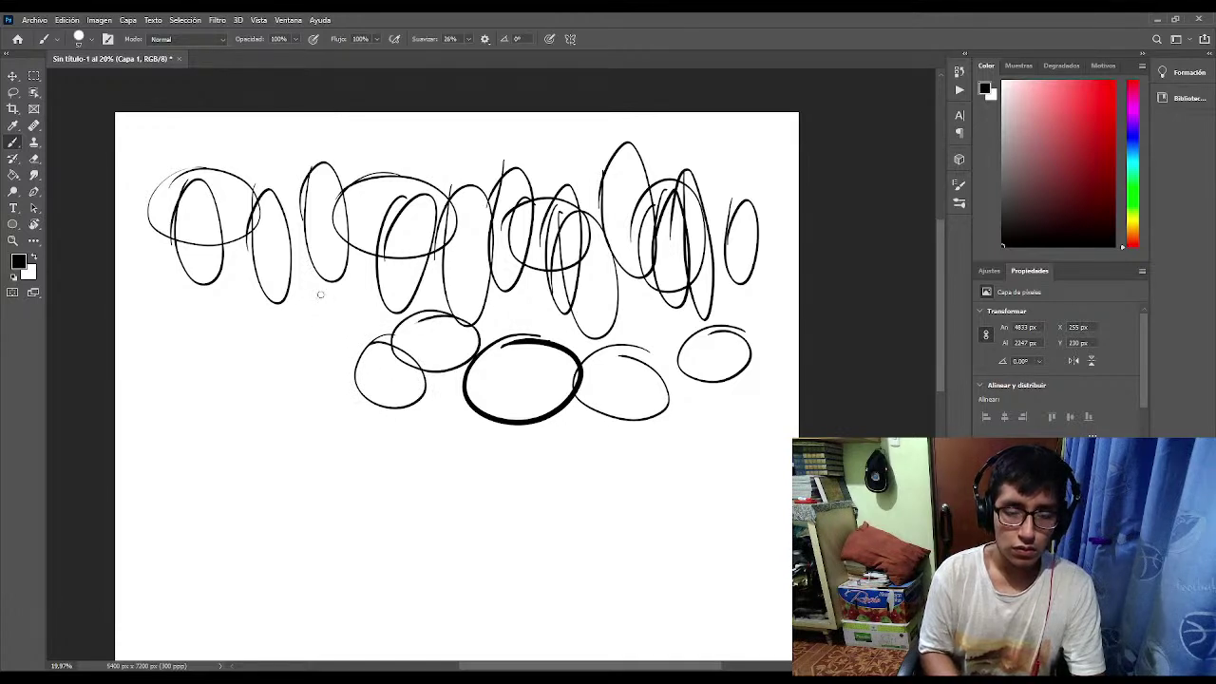
{"action": "mouse_move", "coordinate": [319, 298]}
{"action": "left_mouse_down"}
{"action": "mouse_move", "coordinate": [285, 341]}
{"action": "mouse_move", "coordinate": [350, 304]}
{"action": "mouse_move", "coordinate": [308, 307]}
{"action": "mouse_move", "coordinate": [283, 408]}
{"action": "mouse_move", "coordinate": [291, 319]}
{"action": "mouse_move", "coordinate": [136, 348]}
{"action": "mouse_move", "coordinate": [233, 360]}
{"action": "mouse_move", "coordinate": [195, 319]}
{"action": "left_mouse_up"}
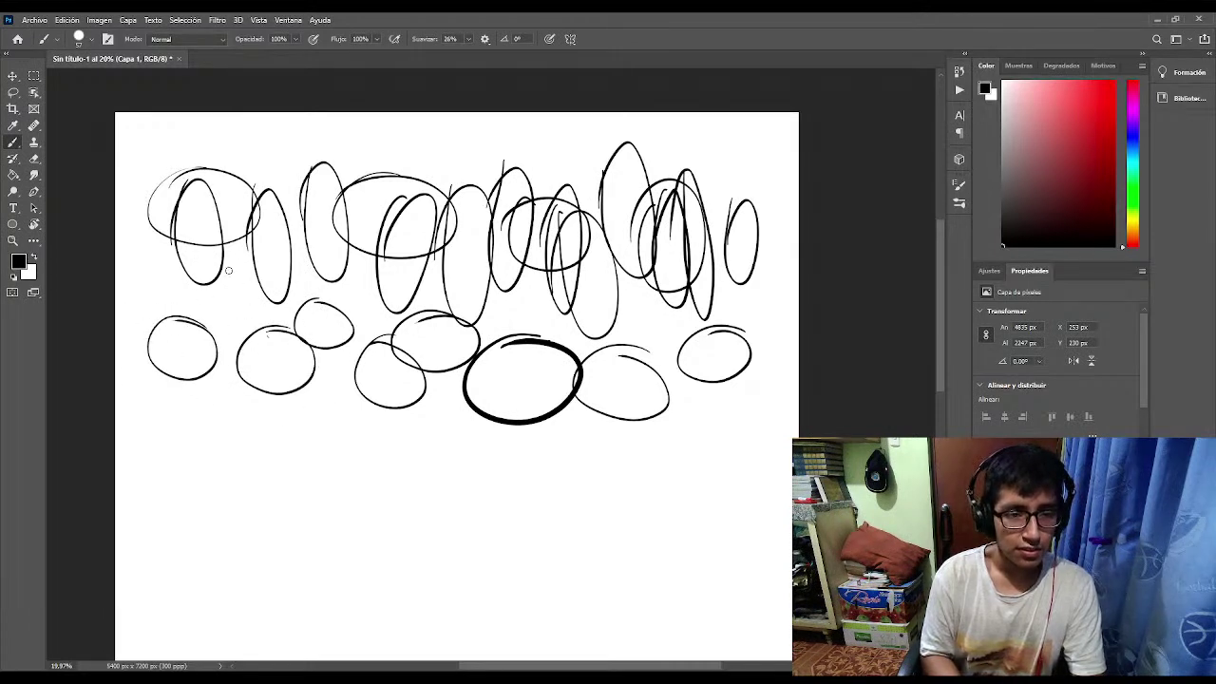
Draw round ovals overlapping the tall row: one at its lower left, two above its middle and two at its lower right.
{"action": "mouse_move", "coordinate": [229, 271]}
{"action": "left_mouse_down"}
{"action": "mouse_move", "coordinate": [247, 266]}
{"action": "mouse_move", "coordinate": [197, 285]}
{"action": "left_mouse_up"}
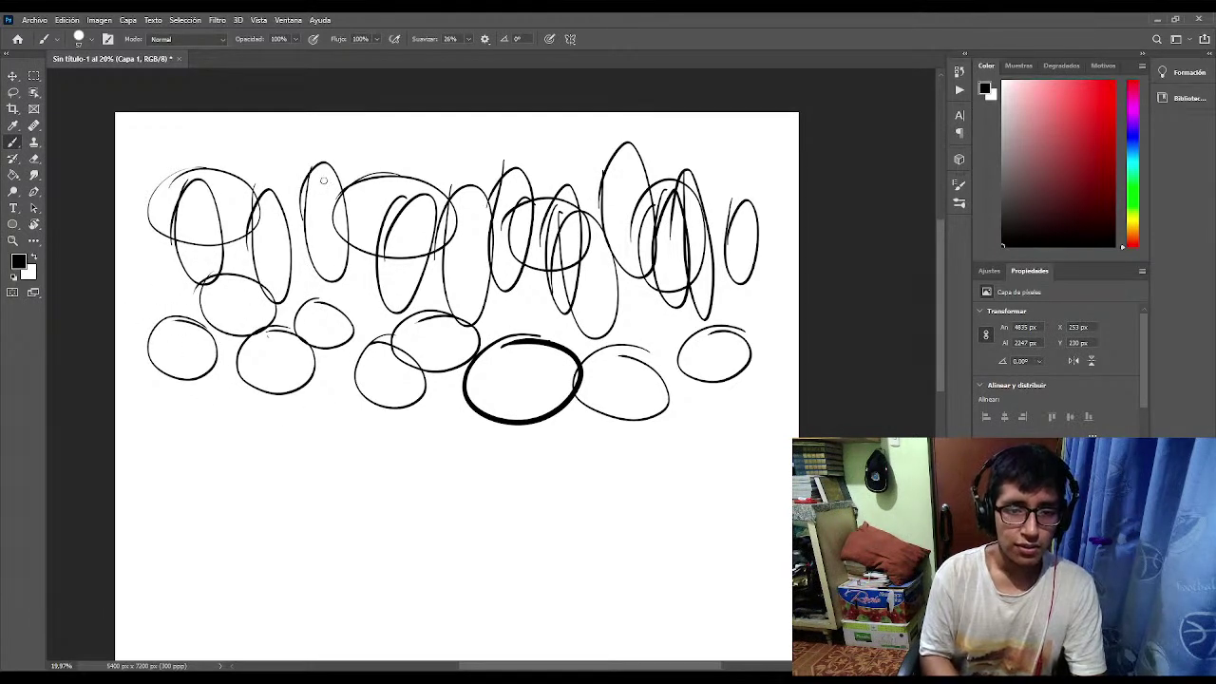
{"action": "mouse_move", "coordinate": [454, 132]}
{"action": "left_mouse_down"}
{"action": "mouse_move", "coordinate": [427, 163]}
{"action": "mouse_move", "coordinate": [432, 186]}
{"action": "mouse_move", "coordinate": [445, 128]}
{"action": "mouse_move", "coordinate": [574, 152]}
{"action": "mouse_move", "coordinate": [500, 139]}
{"action": "left_mouse_up"}
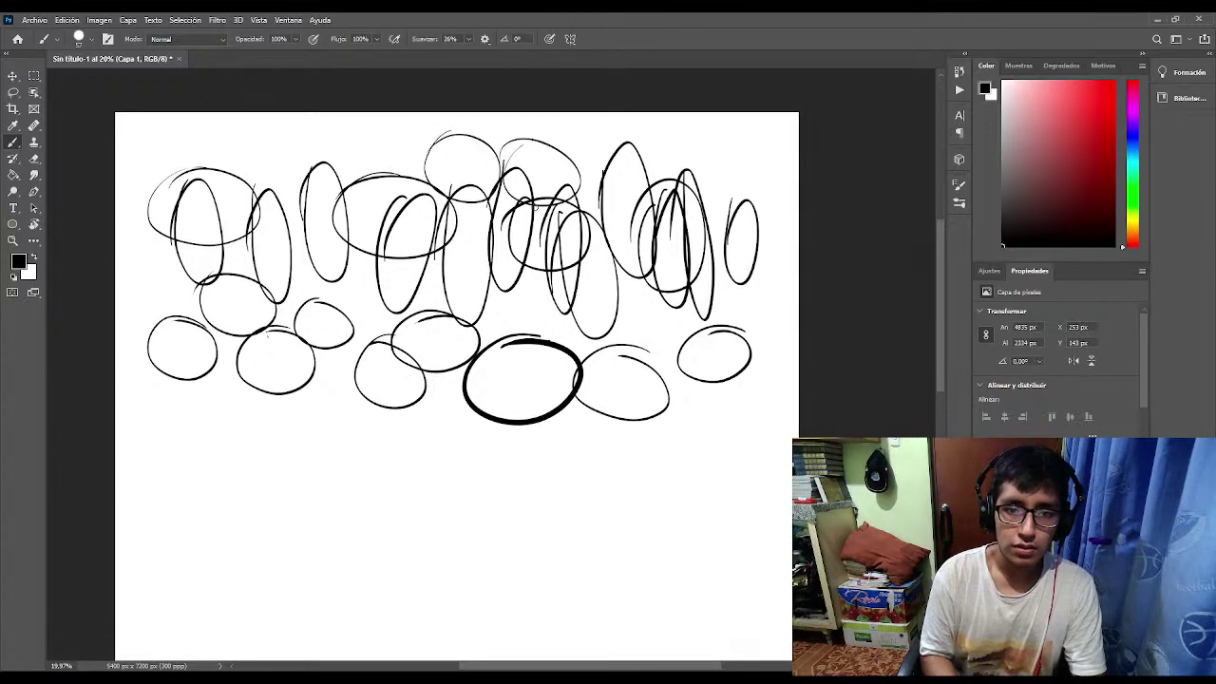
{"action": "mouse_move", "coordinate": [650, 270]}
{"action": "left_mouse_down"}
{"action": "mouse_move", "coordinate": [602, 302]}
{"action": "mouse_move", "coordinate": [701, 344]}
{"action": "mouse_move", "coordinate": [658, 266]}
{"action": "mouse_move", "coordinate": [613, 270]}
{"action": "left_mouse_up"}
{"action": "mouse_move", "coordinate": [704, 324]}
{"action": "left_mouse_down"}
{"action": "mouse_move", "coordinate": [780, 321]}
{"action": "mouse_move", "coordinate": [713, 286]}
{"action": "left_mouse_up"}
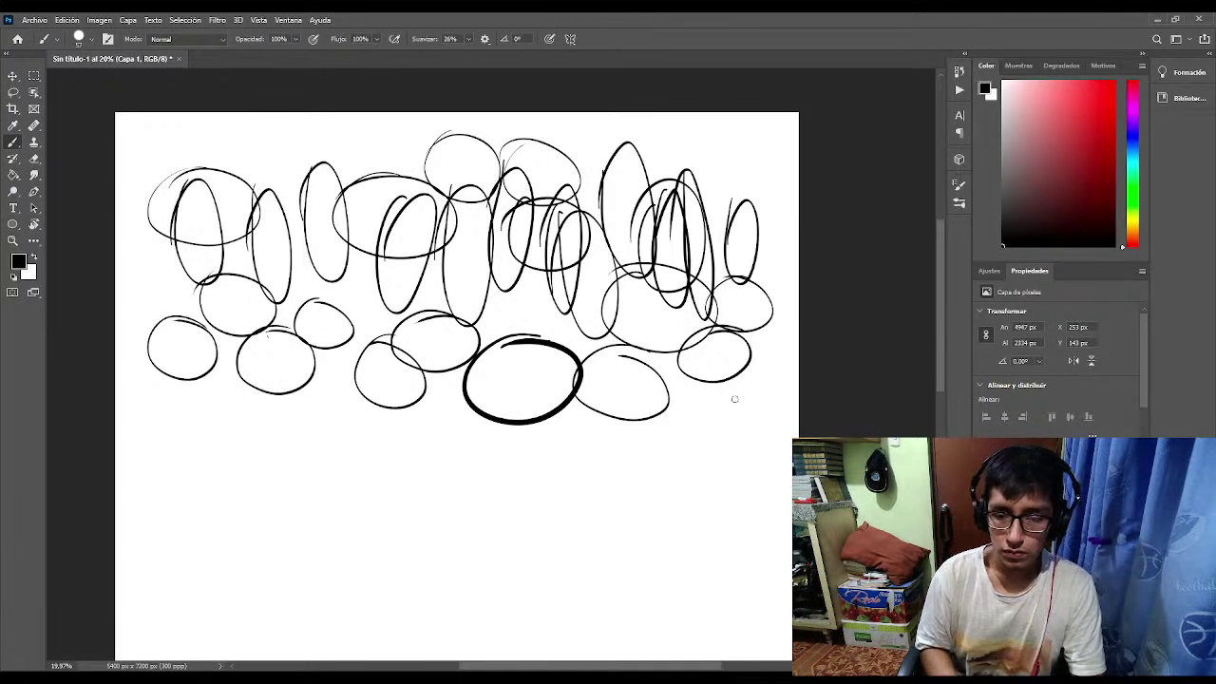
Draw small and medium round ovals below the right half of the second row, including a small one inside an existing oval.
{"action": "mouse_move", "coordinate": [709, 392]}
{"action": "left_mouse_down"}
{"action": "mouse_move", "coordinate": [735, 448]}
{"action": "mouse_move", "coordinate": [785, 407]}
{"action": "mouse_move", "coordinate": [731, 380]}
{"action": "mouse_move", "coordinate": [709, 403]}
{"action": "mouse_move", "coordinate": [662, 390]}
{"action": "mouse_move", "coordinate": [698, 444]}
{"action": "mouse_move", "coordinate": [724, 403]}
{"action": "mouse_move", "coordinate": [663, 383]}
{"action": "left_mouse_up"}
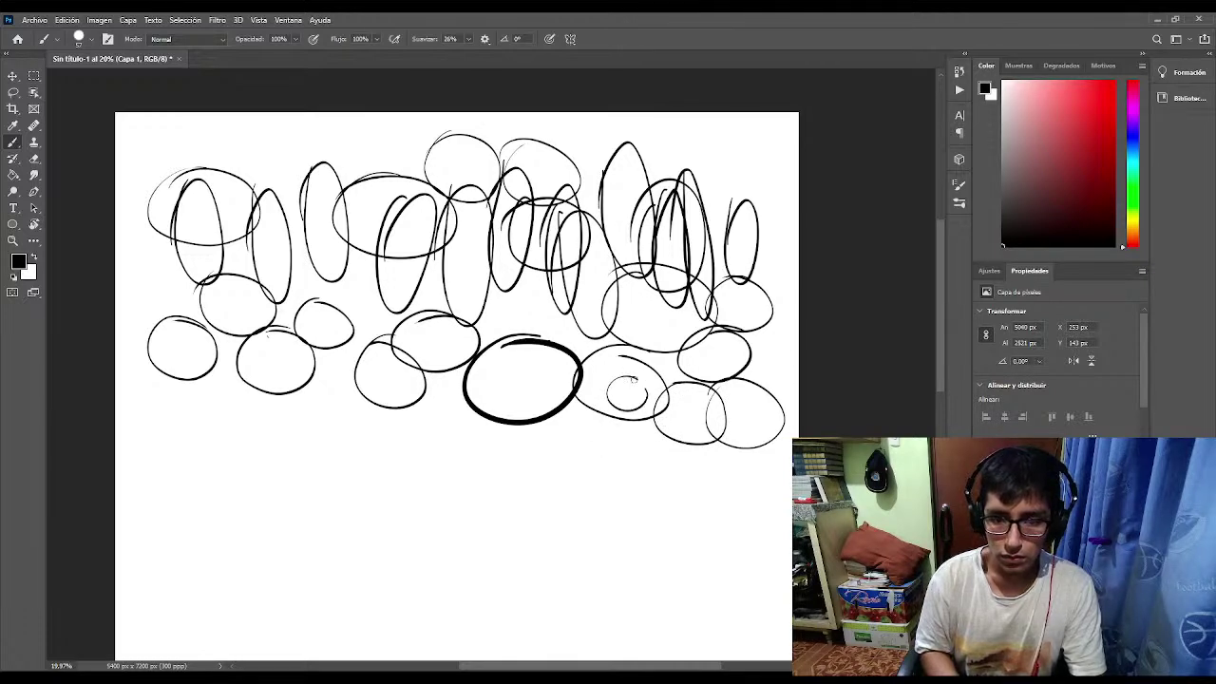
{"action": "mouse_move", "coordinate": [573, 424]}
{"action": "left_mouse_down"}
{"action": "mouse_move", "coordinate": [609, 454]}
{"action": "mouse_move", "coordinate": [606, 431]}
{"action": "mouse_move", "coordinate": [580, 416]}
{"action": "left_mouse_up"}
{"action": "mouse_move", "coordinate": [663, 435]}
{"action": "left_mouse_down"}
{"action": "mouse_move", "coordinate": [641, 467]}
{"action": "mouse_move", "coordinate": [677, 462]}
{"action": "mouse_move", "coordinate": [706, 501]}
{"action": "mouse_move", "coordinate": [746, 479]}
{"action": "mouse_move", "coordinate": [685, 462]}
{"action": "left_mouse_up"}
{"action": "mouse_move", "coordinate": [774, 464]}
{"action": "left_mouse_down"}
{"action": "mouse_move", "coordinate": [737, 466]}
{"action": "mouse_move", "coordinate": [758, 502]}
{"action": "mouse_move", "coordinate": [771, 464]}
{"action": "left_mouse_up"}
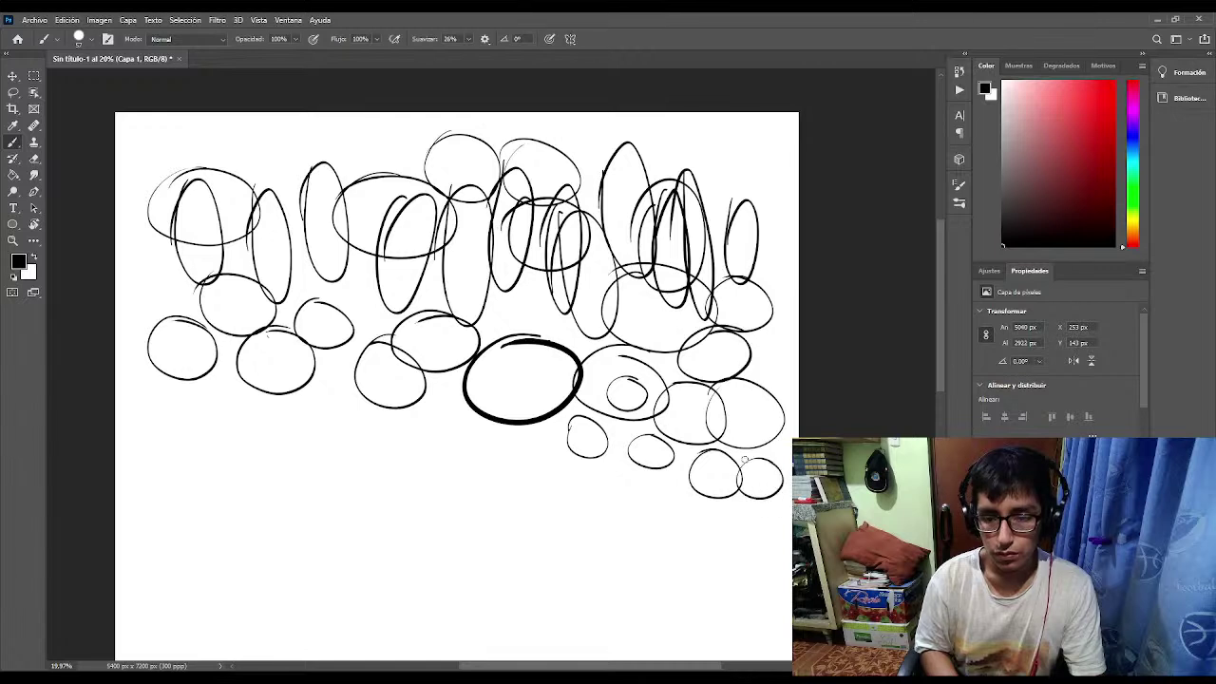
{"action": "mouse_move", "coordinate": [518, 444]}
{"action": "left_mouse_down"}
{"action": "mouse_move", "coordinate": [485, 505]}
{"action": "mouse_move", "coordinate": [540, 517]}
{"action": "mouse_move", "coordinate": [565, 486]}
{"action": "mouse_move", "coordinate": [515, 446]}
{"action": "left_mouse_up"}
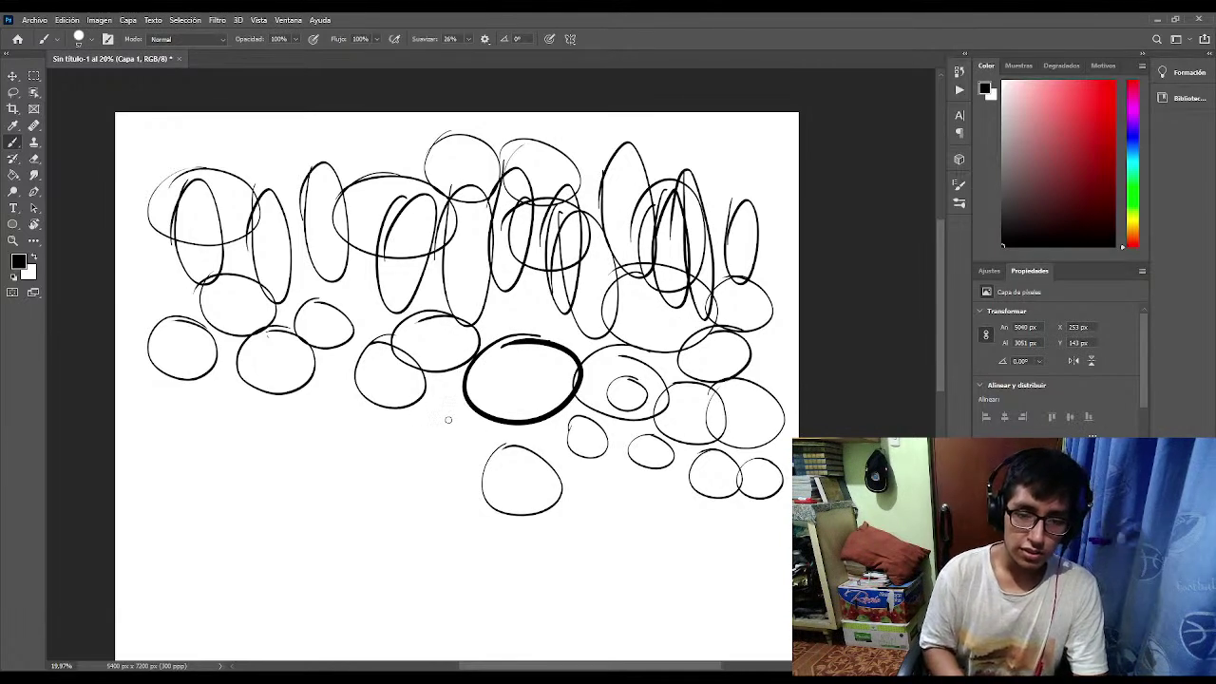
Draw three small overlapping ovals beside the thick oval, with a large thick rounded shape, a thick flat oval and two medium ovals below.
{"action": "mouse_move", "coordinate": [459, 412]}
{"action": "left_mouse_down"}
{"action": "mouse_move", "coordinate": [410, 433]}
{"action": "mouse_move", "coordinate": [455, 459]}
{"action": "mouse_move", "coordinate": [471, 425]}
{"action": "mouse_move", "coordinate": [435, 413]}
{"action": "mouse_move", "coordinate": [464, 444]}
{"action": "mouse_move", "coordinate": [467, 420]}
{"action": "mouse_move", "coordinate": [488, 407]}
{"action": "mouse_move", "coordinate": [473, 388]}
{"action": "mouse_move", "coordinate": [410, 394]}
{"action": "mouse_move", "coordinate": [463, 402]}
{"action": "mouse_move", "coordinate": [460, 370]}
{"action": "mouse_move", "coordinate": [426, 362]}
{"action": "left_mouse_up"}
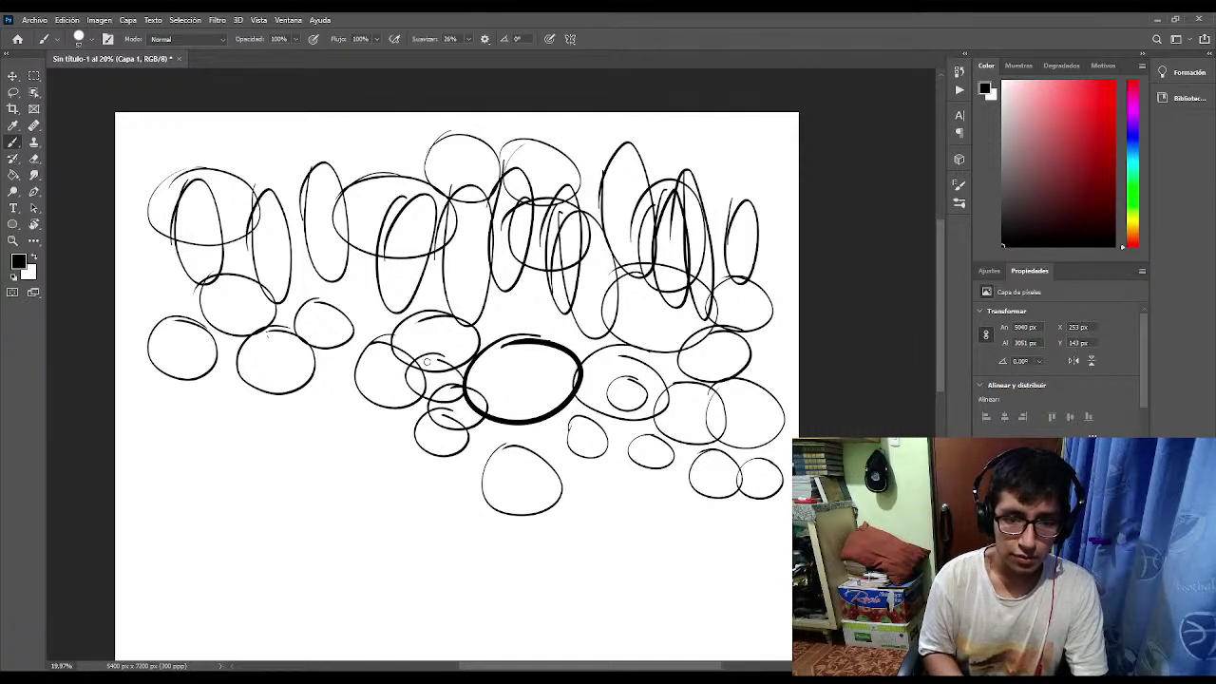
{"action": "mouse_move", "coordinate": [355, 416]}
{"action": "left_mouse_down"}
{"action": "mouse_move", "coordinate": [272, 447]}
{"action": "mouse_move", "coordinate": [253, 485]}
{"action": "mouse_move", "coordinate": [373, 543]}
{"action": "mouse_move", "coordinate": [429, 521]}
{"action": "mouse_move", "coordinate": [431, 432]}
{"action": "mouse_move", "coordinate": [310, 435]}
{"action": "left_mouse_up"}
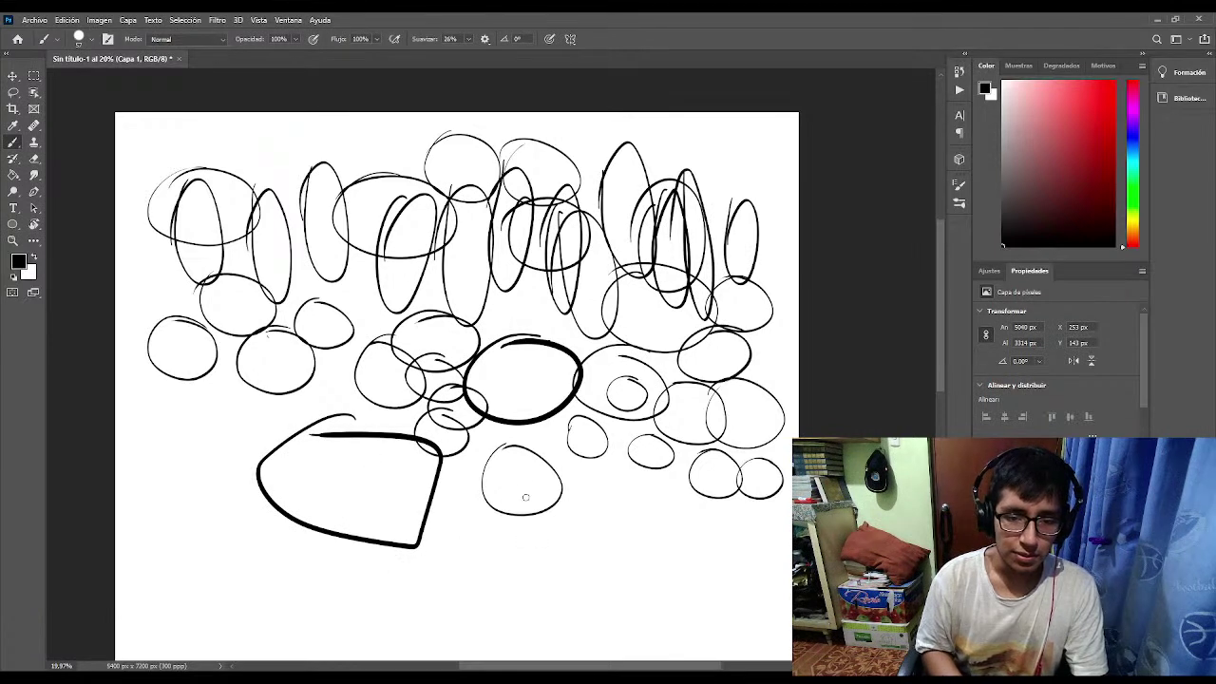
{"action": "mouse_move", "coordinate": [525, 496]}
{"action": "left_mouse_down"}
{"action": "mouse_move", "coordinate": [491, 575]}
{"action": "mouse_move", "coordinate": [566, 480]}
{"action": "mouse_move", "coordinate": [479, 496]}
{"action": "left_mouse_up"}
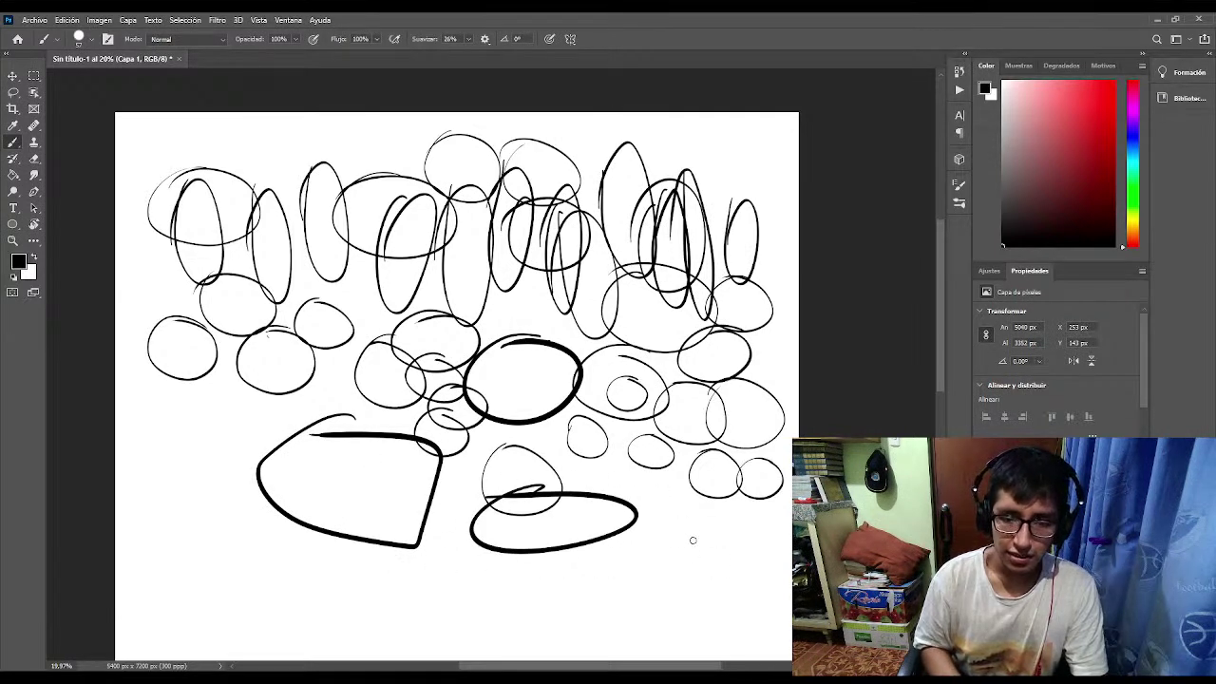
{"action": "mouse_move", "coordinate": [679, 511]}
{"action": "left_mouse_down"}
{"action": "mouse_move", "coordinate": [728, 565]}
{"action": "mouse_move", "coordinate": [655, 551]}
{"action": "mouse_move", "coordinate": [599, 559]}
{"action": "left_mouse_up"}
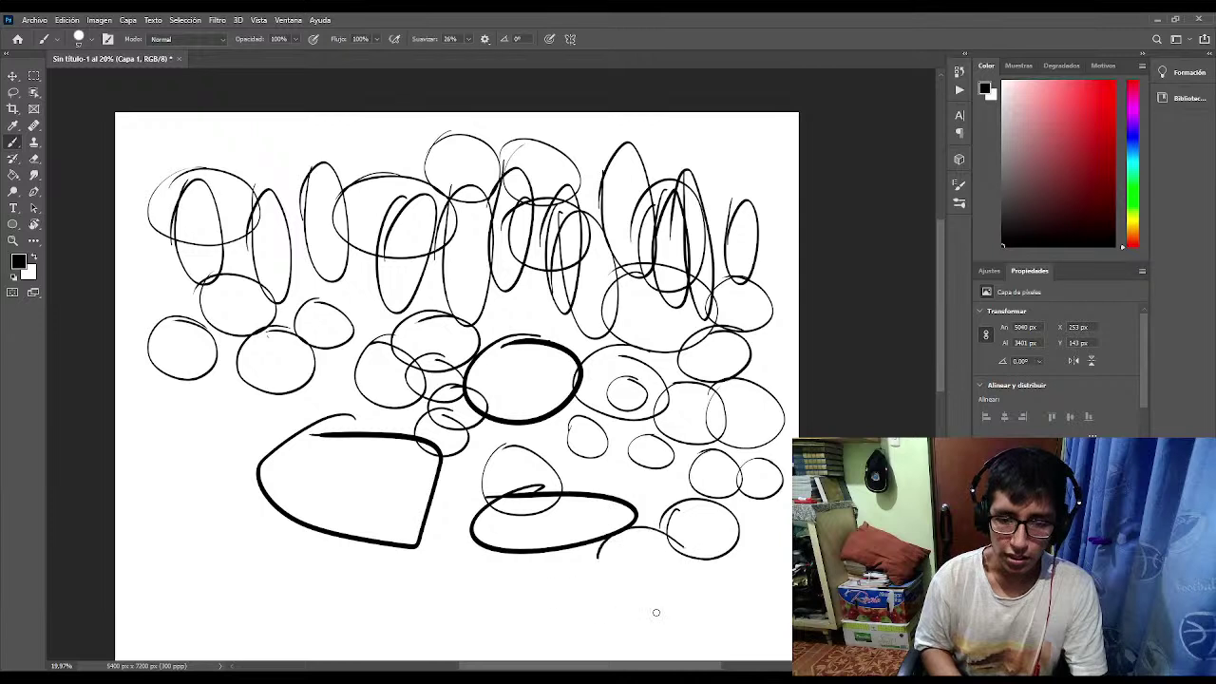
{"action": "left_click_drag", "start_coordinate": [655, 613], "coordinate": [619, 542]}
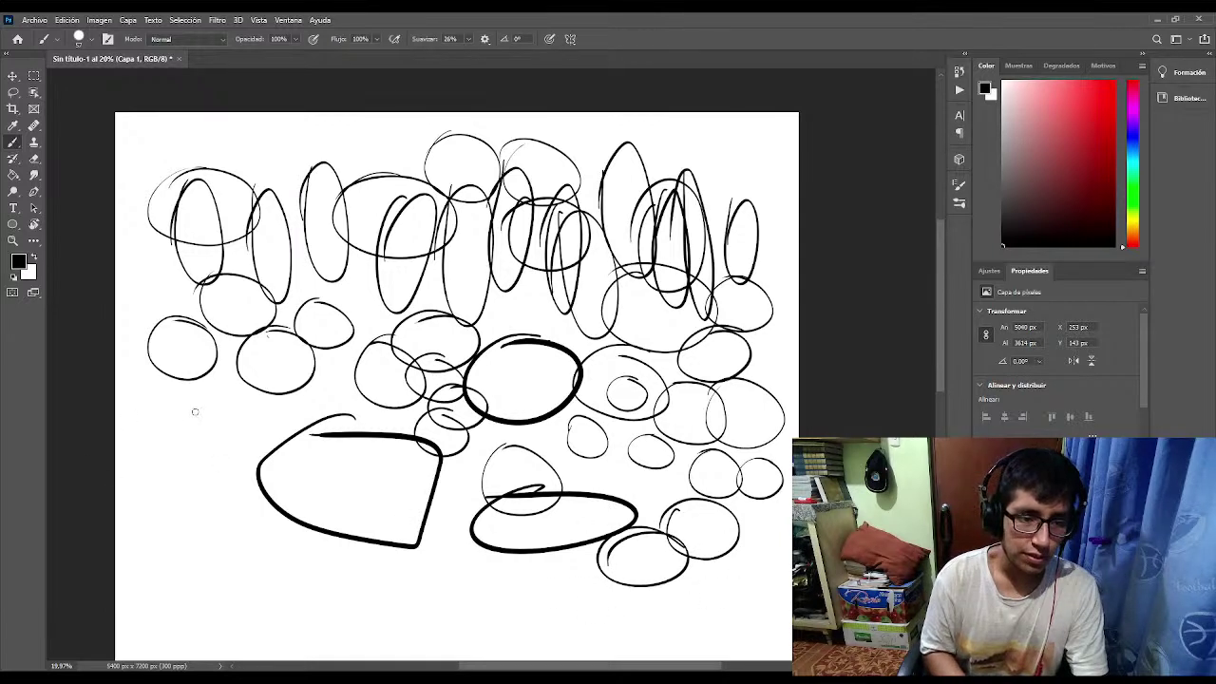
Fill the gaps on the left side of the page with small round ovals, below the second row and around the upper left ovals.
{"action": "mouse_move", "coordinate": [195, 411]}
{"action": "left_mouse_down"}
{"action": "mouse_move", "coordinate": [143, 446]}
{"action": "mouse_move", "coordinate": [224, 456]}
{"action": "mouse_move", "coordinate": [159, 402]}
{"action": "mouse_move", "coordinate": [205, 468]}
{"action": "left_mouse_up"}
{"action": "mouse_move", "coordinate": [216, 413]}
{"action": "left_mouse_down"}
{"action": "mouse_move", "coordinate": [231, 403]}
{"action": "mouse_move", "coordinate": [246, 416]}
{"action": "mouse_move", "coordinate": [215, 374]}
{"action": "left_mouse_up"}
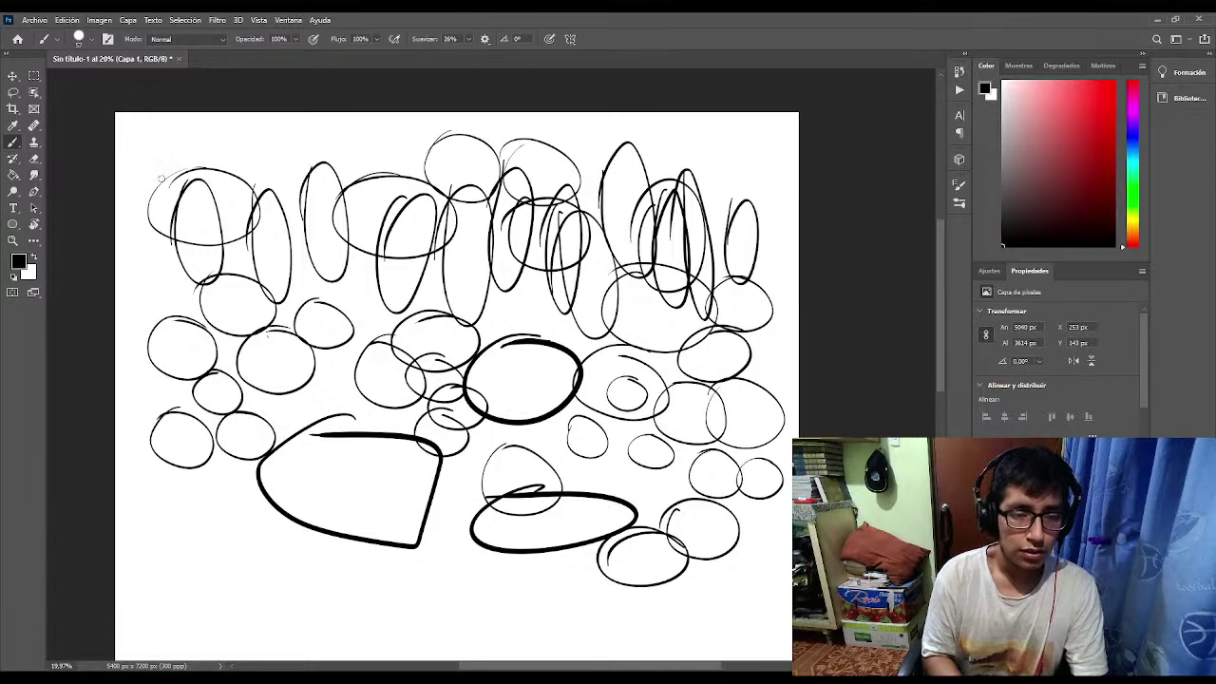
{"action": "mouse_move", "coordinate": [187, 136]}
{"action": "left_mouse_down"}
{"action": "mouse_move", "coordinate": [127, 122]}
{"action": "mouse_move", "coordinate": [213, 181]}
{"action": "left_mouse_up"}
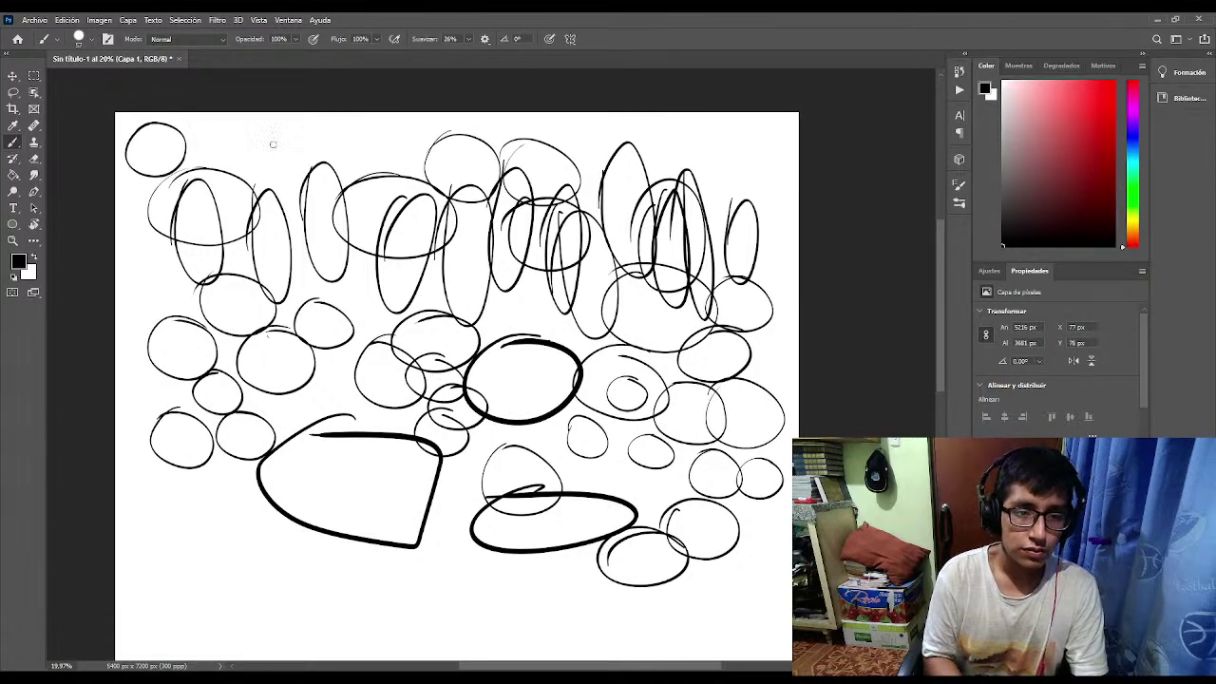
{"action": "mouse_move", "coordinate": [273, 144]}
{"action": "left_mouse_down"}
{"action": "mouse_move", "coordinate": [288, 190]}
{"action": "mouse_move", "coordinate": [259, 136]}
{"action": "mouse_move", "coordinate": [320, 194]}
{"action": "mouse_move", "coordinate": [360, 139]}
{"action": "mouse_move", "coordinate": [321, 139]}
{"action": "left_mouse_up"}
{"action": "mouse_move", "coordinate": [252, 194]}
{"action": "left_mouse_down"}
{"action": "mouse_move", "coordinate": [287, 163]}
{"action": "mouse_move", "coordinate": [261, 181]}
{"action": "left_mouse_up"}
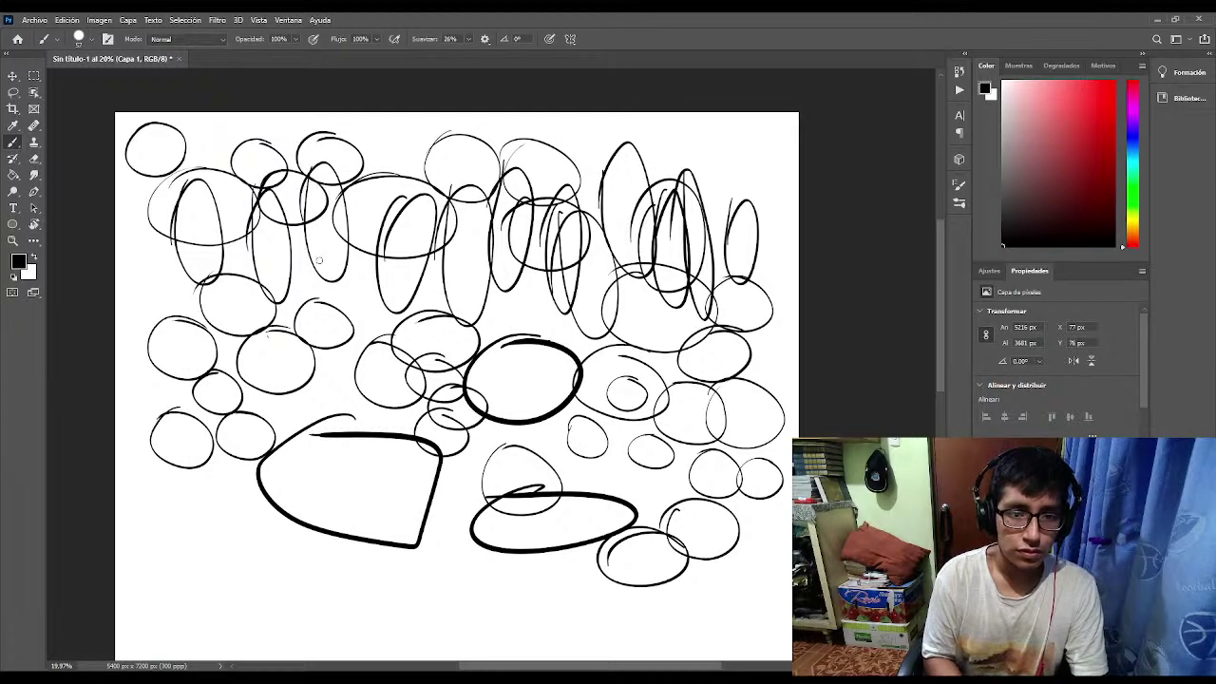
{"action": "mouse_move", "coordinate": [267, 253]}
{"action": "left_mouse_down"}
{"action": "mouse_move", "coordinate": [330, 272]}
{"action": "mouse_move", "coordinate": [264, 254]}
{"action": "mouse_move", "coordinate": [331, 287]}
{"action": "mouse_move", "coordinate": [326, 270]}
{"action": "mouse_move", "coordinate": [288, 273]}
{"action": "mouse_move", "coordinate": [304, 249]}
{"action": "left_mouse_up"}
Draw a fan of long straight lines over the ovals, from the left and upper parts of the page converging toward the right side.
{"action": "left_click_drag", "start_coordinate": [217, 581], "coordinate": [617, 332]}
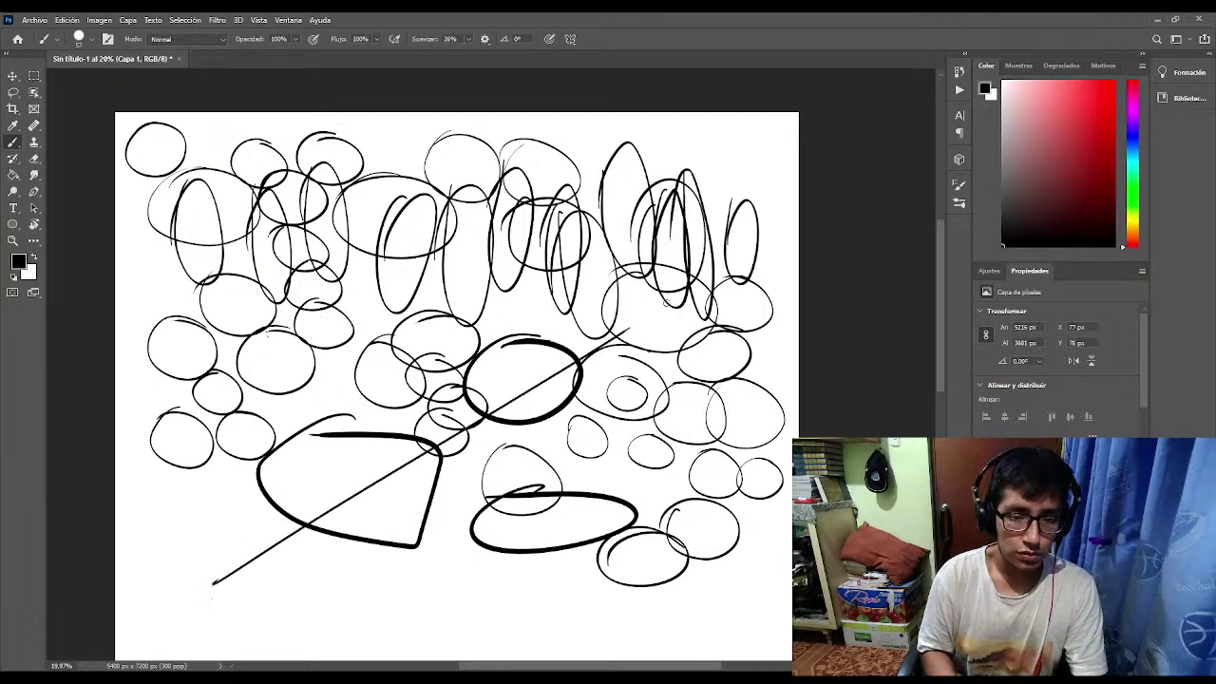
{"action": "mouse_move", "coordinate": [116, 537]}
{"action": "left_mouse_down"}
{"action": "mouse_move", "coordinate": [633, 324]}
{"action": "mouse_move", "coordinate": [585, 350]}
{"action": "left_mouse_up"}
{"action": "left_click_drag", "start_coordinate": [173, 470], "coordinate": [745, 325]}
{"action": "mouse_move", "coordinate": [156, 421]}
{"action": "left_mouse_down"}
{"action": "mouse_move", "coordinate": [674, 334]}
{"action": "mouse_move", "coordinate": [635, 335]}
{"action": "left_mouse_up"}
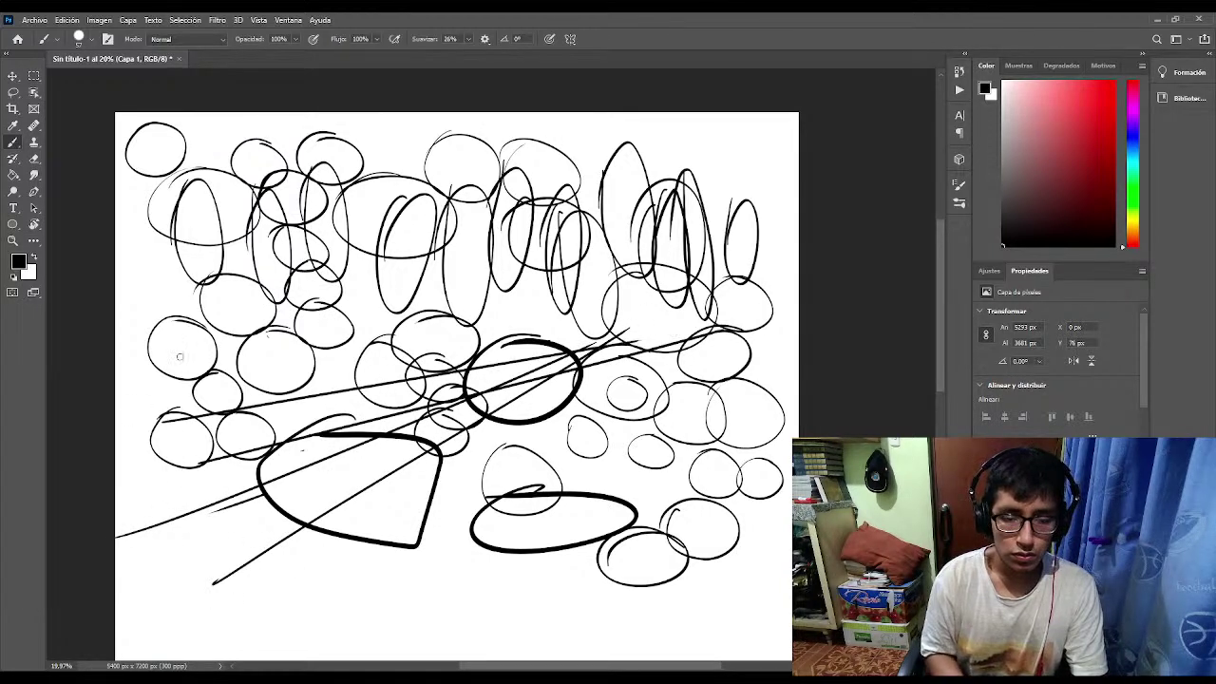
{"action": "left_click_drag", "start_coordinate": [133, 348], "coordinate": [670, 332]}
{"action": "left_click_drag", "start_coordinate": [200, 292], "coordinate": [665, 320]}
{"action": "left_click_drag", "start_coordinate": [176, 245], "coordinate": [658, 325]}
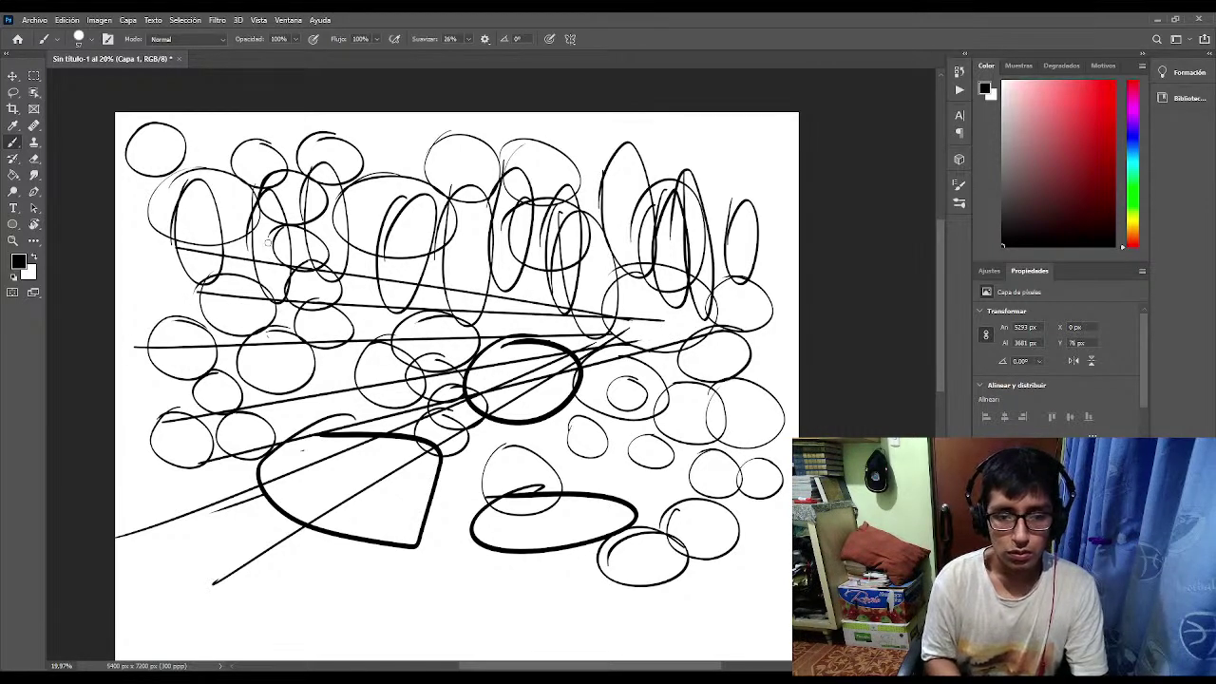
{"action": "left_click_drag", "start_coordinate": [254, 220], "coordinate": [671, 322]}
{"action": "left_click_drag", "start_coordinate": [348, 211], "coordinate": [749, 325]}
{"action": "left_click_drag", "start_coordinate": [403, 186], "coordinate": [707, 315]}
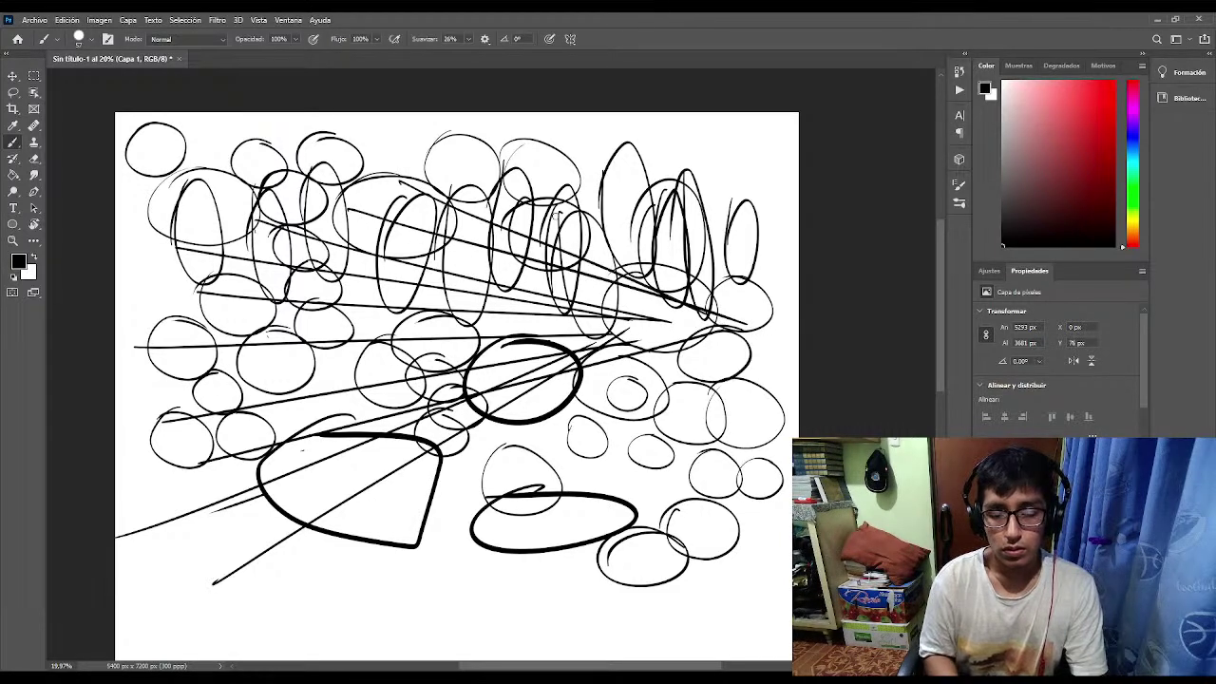
{"action": "left_click_drag", "start_coordinate": [623, 241], "coordinate": [787, 321]}
Draw a series of shorter diagonal strokes rising to the right across the lower right ovals.
{"action": "left_click_drag", "start_coordinate": [595, 514], "coordinate": [671, 331]}
{"action": "left_click_drag", "start_coordinate": [555, 525], "coordinate": [629, 374]}
{"action": "left_click_drag", "start_coordinate": [565, 439], "coordinate": [606, 375]}
{"action": "mouse_move", "coordinate": [503, 513]}
{"action": "left_mouse_down"}
{"action": "mouse_move", "coordinate": [587, 374]}
{"action": "mouse_move", "coordinate": [570, 386]}
{"action": "left_mouse_up"}
{"action": "left_click_drag", "start_coordinate": [446, 496], "coordinate": [532, 395]}
{"action": "left_click_drag", "start_coordinate": [386, 518], "coordinate": [485, 439]}
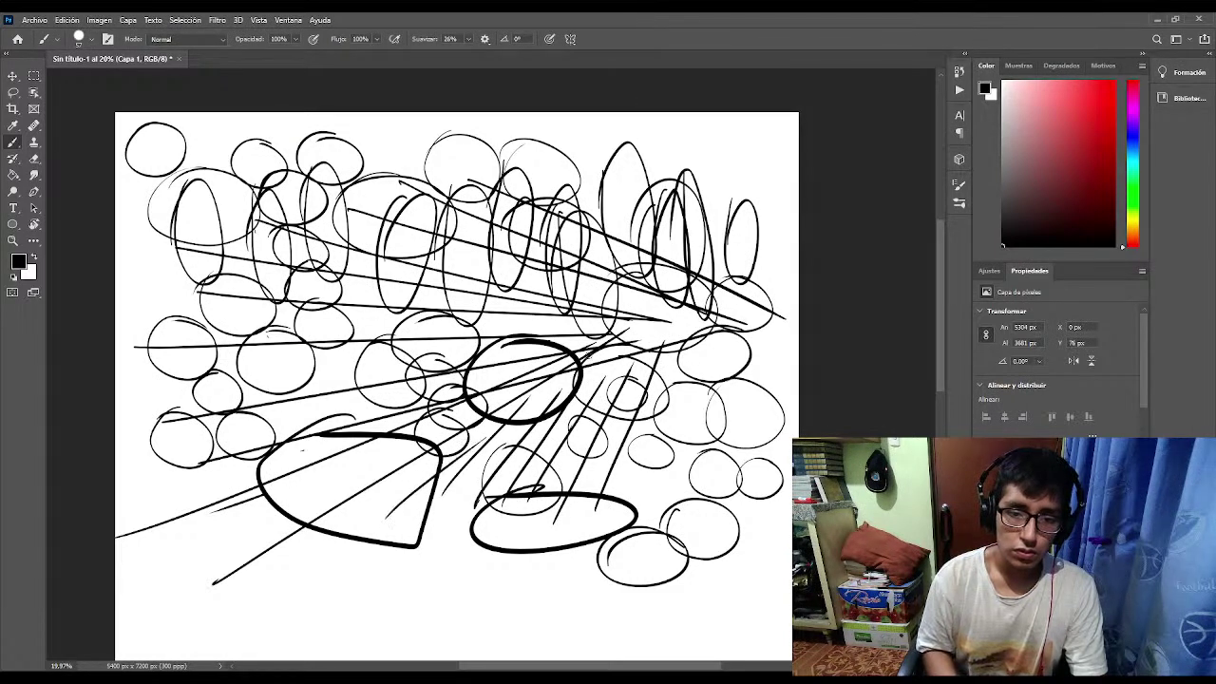
{"action": "left_click_drag", "start_coordinate": [619, 496], "coordinate": [697, 388]}
{"action": "left_click_drag", "start_coordinate": [639, 508], "coordinate": [743, 380]}
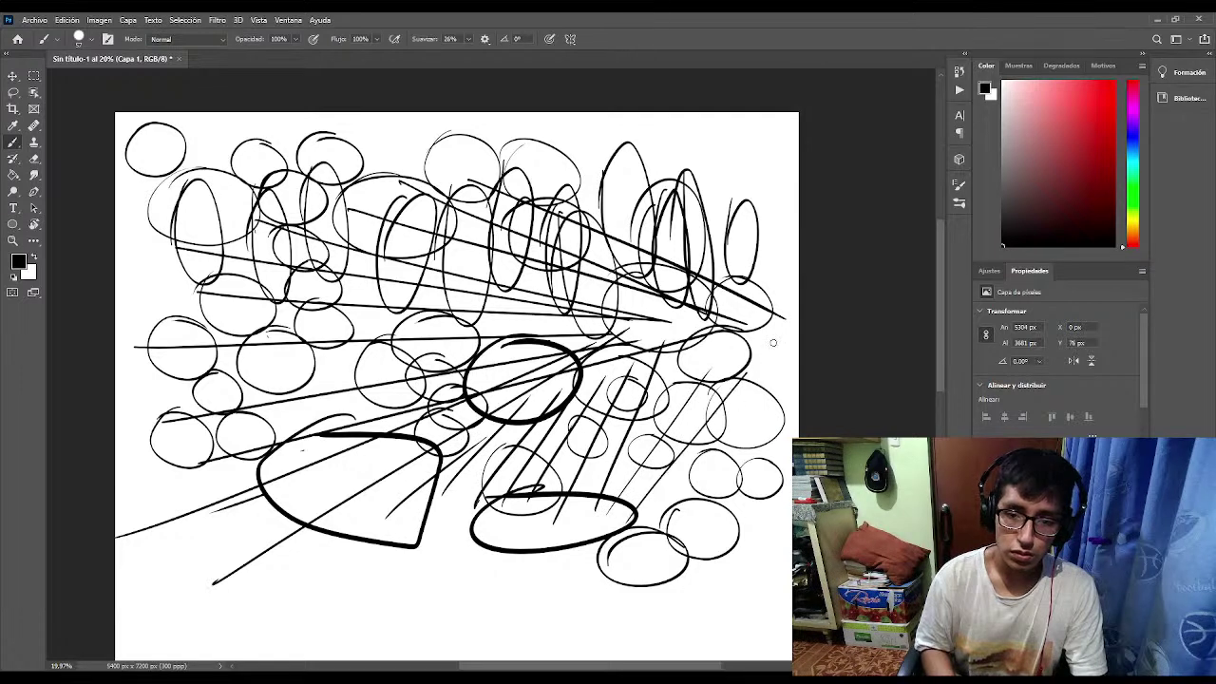
{"action": "mouse_move", "coordinate": [676, 517]}
{"action": "left_mouse_down"}
{"action": "mouse_move", "coordinate": [784, 380]}
{"action": "mouse_move", "coordinate": [736, 492]}
{"action": "mouse_move", "coordinate": [800, 414]}
{"action": "mouse_move", "coordinate": [747, 406]}
{"action": "mouse_move", "coordinate": [762, 376]}
{"action": "left_mouse_up"}
{"action": "left_click_drag", "start_coordinate": [725, 490], "coordinate": [790, 344]}
{"action": "left_click_drag", "start_coordinate": [669, 382], "coordinate": [696, 359]}
{"action": "left_click_drag", "start_coordinate": [693, 464], "coordinate": [772, 384]}
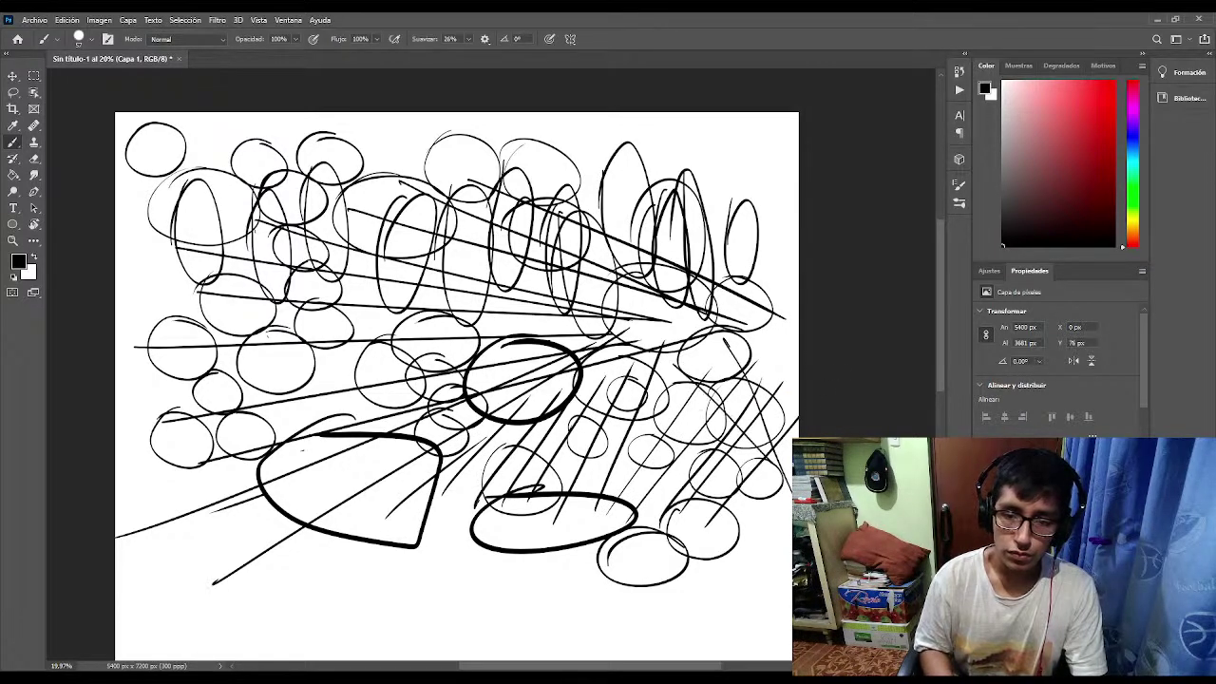
Cross the diagonal strokes at the lower right with long, gently descending lines running to the page's right edge.
{"action": "left_click_drag", "start_coordinate": [625, 397], "coordinate": [790, 486]}
{"action": "left_click_drag", "start_coordinate": [581, 393], "coordinate": [765, 475]}
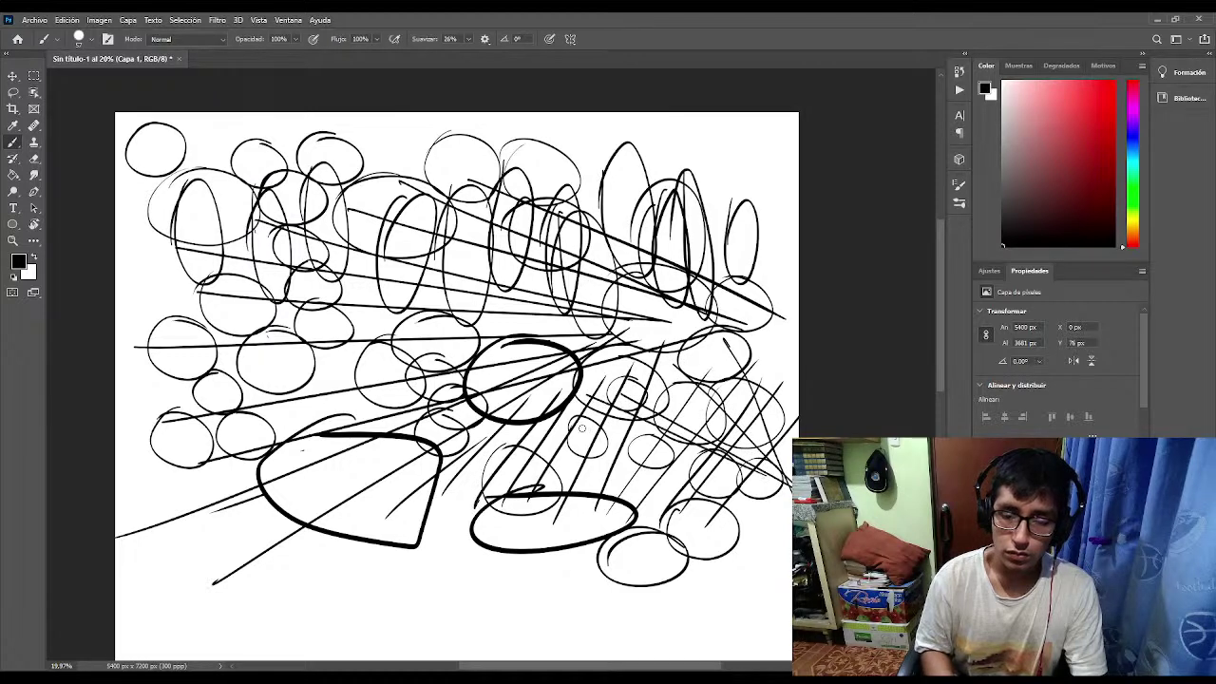
{"action": "left_click_drag", "start_coordinate": [581, 429], "coordinate": [787, 515]}
{"action": "left_click_drag", "start_coordinate": [535, 435], "coordinate": [789, 525]}
{"action": "left_click_drag", "start_coordinate": [498, 456], "coordinate": [790, 527]}
{"action": "mouse_move", "coordinate": [494, 494]}
{"action": "left_mouse_down"}
{"action": "mouse_move", "coordinate": [789, 569]}
{"action": "mouse_move", "coordinate": [725, 547]}
{"action": "mouse_move", "coordinate": [783, 558]}
{"action": "left_mouse_up"}
{"action": "left_click_drag", "start_coordinate": [531, 498], "coordinate": [793, 555]}
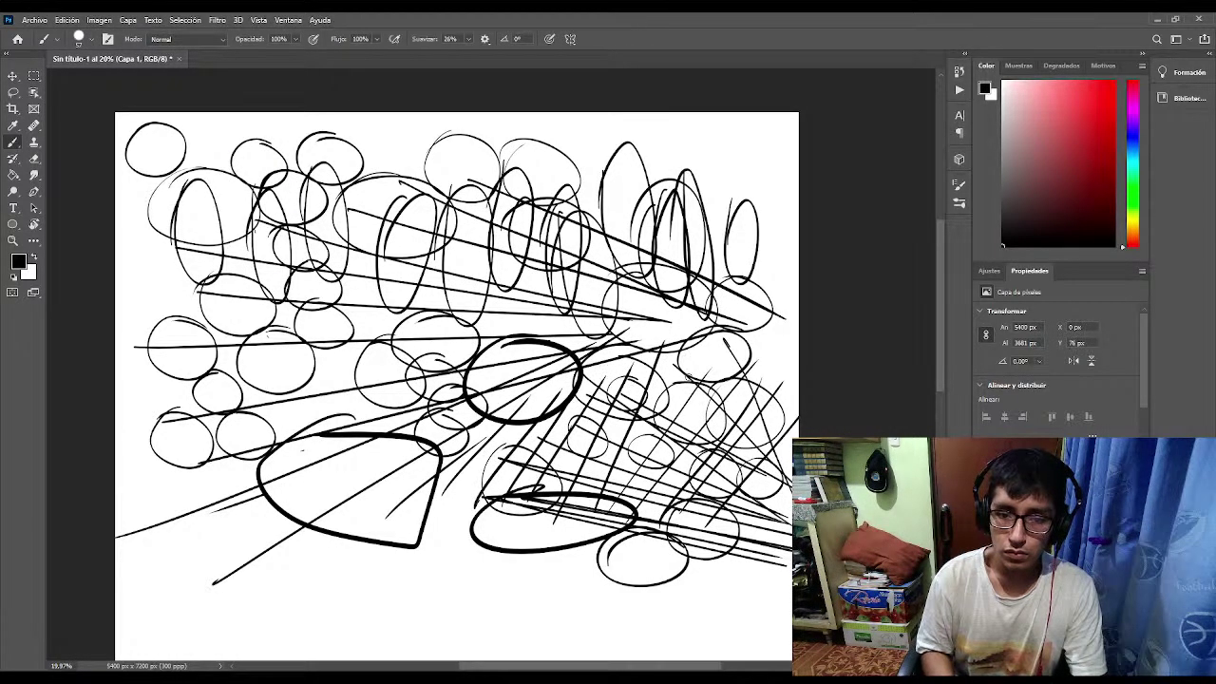
Densify the cross-hatching at the lower right with short diagonal strokes in both directions, extending it up to the page's right edge.
{"action": "left_click_drag", "start_coordinate": [703, 359], "coordinate": [595, 461]}
{"action": "left_click_drag", "start_coordinate": [701, 419], "coordinate": [616, 492]}
{"action": "left_click_drag", "start_coordinate": [684, 445], "coordinate": [614, 513]}
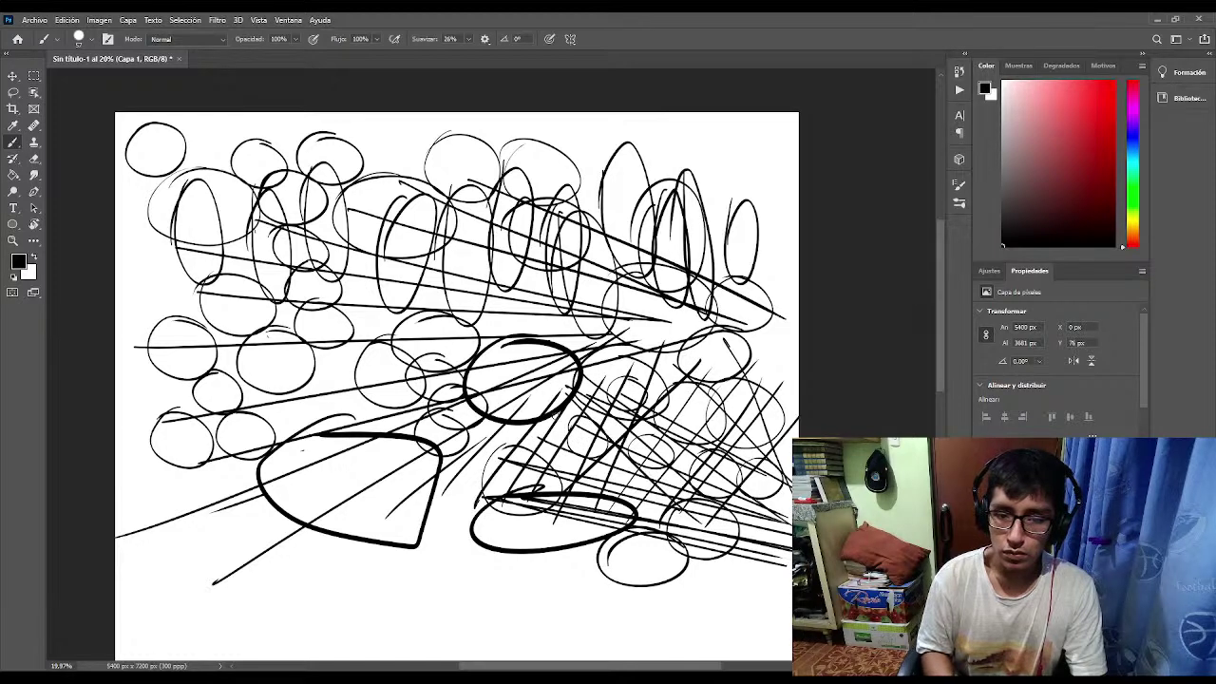
{"action": "left_click_drag", "start_coordinate": [619, 460], "coordinate": [589, 494]}
{"action": "left_click_drag", "start_coordinate": [553, 423], "coordinate": [522, 469]}
{"action": "left_click_drag", "start_coordinate": [668, 412], "coordinate": [625, 466]}
{"action": "left_click_drag", "start_coordinate": [657, 376], "coordinate": [623, 399]}
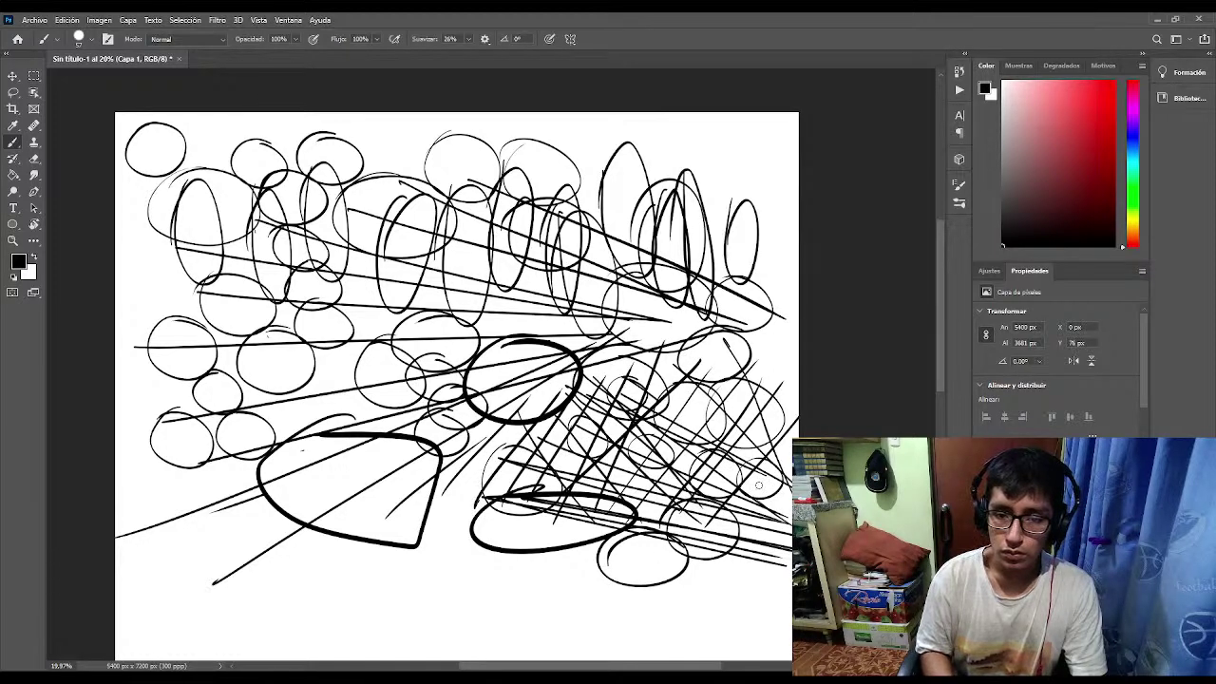
{"action": "left_click_drag", "start_coordinate": [705, 401], "coordinate": [659, 439]}
{"action": "left_click_drag", "start_coordinate": [752, 456], "coordinate": [727, 479]}
{"action": "left_click_drag", "start_coordinate": [777, 383], "coordinate": [679, 462]}
{"action": "left_click_drag", "start_coordinate": [732, 316], "coordinate": [642, 378]}
{"action": "left_click_drag", "start_coordinate": [800, 378], "coordinate": [734, 424]}
{"action": "left_click_drag", "start_coordinate": [650, 312], "coordinate": [800, 390]}
{"action": "left_click_drag", "start_coordinate": [688, 292], "coordinate": [792, 357]}
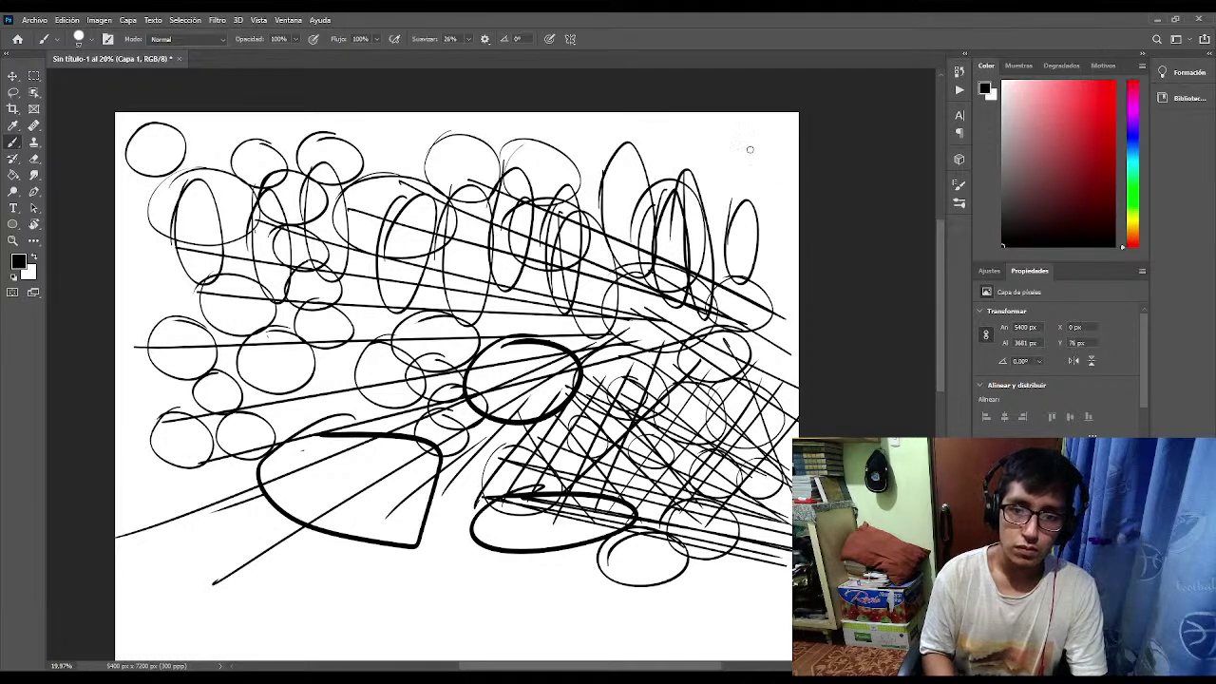
Scribble continuous narrow loops over the right and middle parts of the tall-oval row.
{"action": "mouse_move", "coordinate": [749, 149]}
{"action": "left_mouse_down"}
{"action": "mouse_move", "coordinate": [688, 213]}
{"action": "mouse_move", "coordinate": [795, 147]}
{"action": "mouse_move", "coordinate": [778, 181]}
{"action": "mouse_move", "coordinate": [707, 176]}
{"action": "mouse_move", "coordinate": [777, 177]}
{"action": "mouse_move", "coordinate": [703, 167]}
{"action": "mouse_move", "coordinate": [718, 138]}
{"action": "mouse_move", "coordinate": [688, 232]}
{"action": "left_mouse_up"}
{"action": "left_click_drag", "start_coordinate": [669, 161], "coordinate": [665, 228]}
{"action": "mouse_move", "coordinate": [653, 139]}
{"action": "left_mouse_down"}
{"action": "mouse_move", "coordinate": [678, 226]}
{"action": "mouse_move", "coordinate": [646, 224]}
{"action": "mouse_move", "coordinate": [662, 272]}
{"action": "mouse_move", "coordinate": [600, 249]}
{"action": "mouse_move", "coordinate": [627, 268]}
{"action": "mouse_move", "coordinate": [582, 275]}
{"action": "mouse_move", "coordinate": [518, 198]}
{"action": "mouse_move", "coordinate": [456, 247]}
{"action": "mouse_move", "coordinate": [441, 218]}
{"action": "mouse_move", "coordinate": [475, 266]}
{"action": "mouse_move", "coordinate": [401, 177]}
{"action": "mouse_move", "coordinate": [420, 233]}
{"action": "mouse_move", "coordinate": [467, 276]}
{"action": "left_mouse_up"}
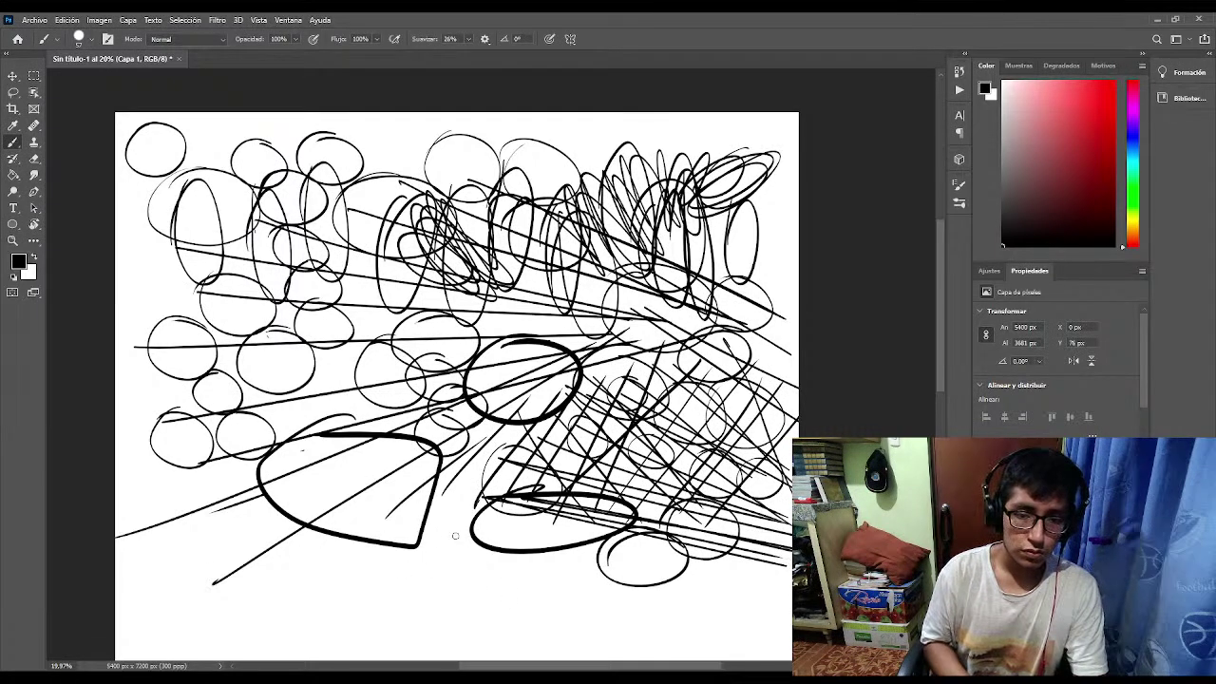
Draw round ovals of varied sizes along the lower part of the page, including a large one at the lower left.
{"action": "mouse_move", "coordinate": [399, 530]}
{"action": "left_mouse_down"}
{"action": "mouse_move", "coordinate": [408, 618]}
{"action": "mouse_move", "coordinate": [496, 583]}
{"action": "mouse_move", "coordinate": [380, 529]}
{"action": "left_mouse_up"}
{"action": "left_click_drag", "start_coordinate": [357, 555], "coordinate": [353, 578]}
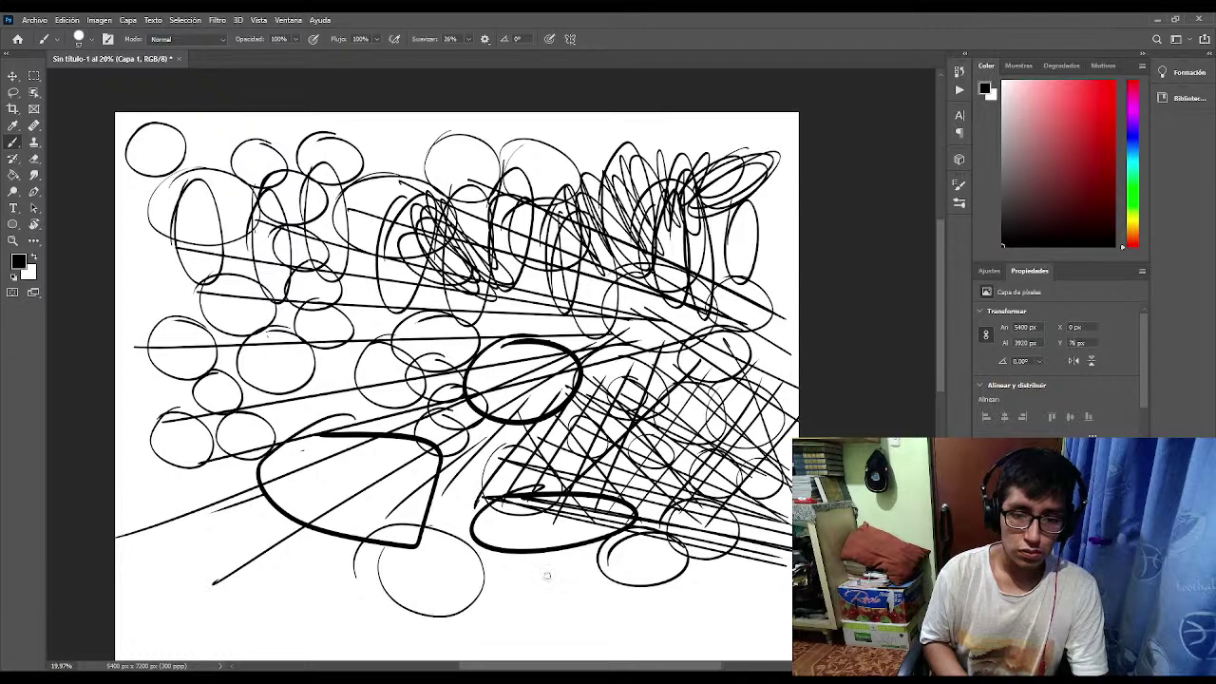
{"action": "mouse_move", "coordinate": [513, 554]}
{"action": "left_mouse_down"}
{"action": "mouse_move", "coordinate": [541, 633]}
{"action": "mouse_move", "coordinate": [556, 554]}
{"action": "mouse_move", "coordinate": [476, 604]}
{"action": "mouse_move", "coordinate": [555, 594]}
{"action": "mouse_move", "coordinate": [556, 563]}
{"action": "left_mouse_up"}
{"action": "mouse_move", "coordinate": [672, 594]}
{"action": "left_mouse_down"}
{"action": "mouse_move", "coordinate": [714, 618]}
{"action": "mouse_move", "coordinate": [677, 593]}
{"action": "left_mouse_up"}
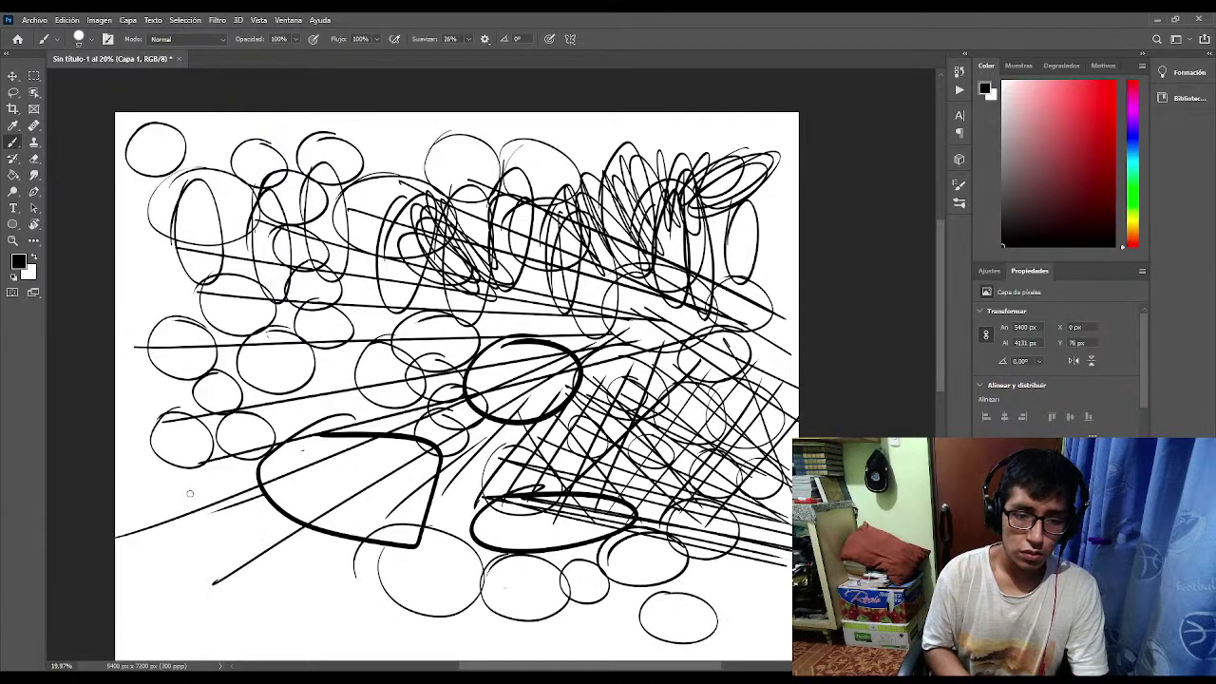
{"action": "mouse_move", "coordinate": [190, 493]}
{"action": "left_mouse_down"}
{"action": "mouse_move", "coordinate": [217, 604]}
{"action": "mouse_move", "coordinate": [293, 494]}
{"action": "mouse_move", "coordinate": [157, 505]}
{"action": "left_mouse_up"}
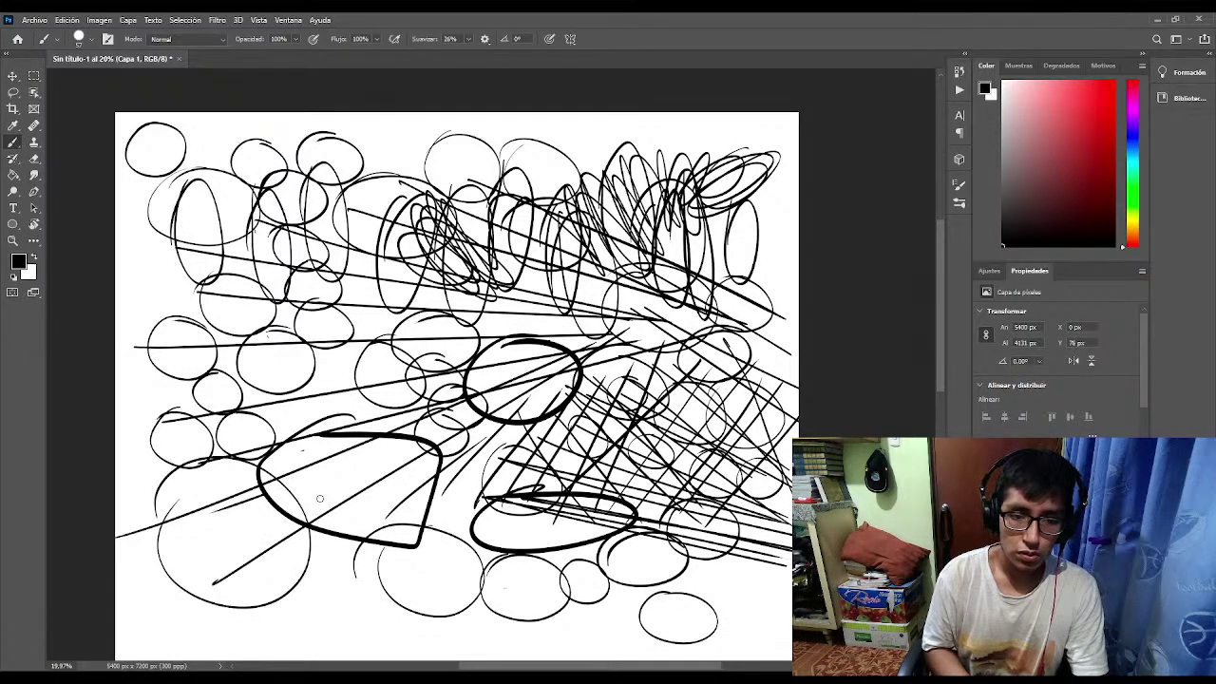
Draw overlapping round ovals of varied sizes over the left half of the page, around and inside the thick closed shape.
{"action": "mouse_move", "coordinate": [285, 463]}
{"action": "left_mouse_down"}
{"action": "mouse_move", "coordinate": [215, 473]}
{"action": "mouse_move", "coordinate": [285, 595]}
{"action": "mouse_move", "coordinate": [210, 480]}
{"action": "mouse_move", "coordinate": [285, 503]}
{"action": "mouse_move", "coordinate": [341, 439]}
{"action": "mouse_move", "coordinate": [307, 443]}
{"action": "mouse_move", "coordinate": [238, 404]}
{"action": "mouse_move", "coordinate": [367, 492]}
{"action": "mouse_move", "coordinate": [323, 397]}
{"action": "left_mouse_up"}
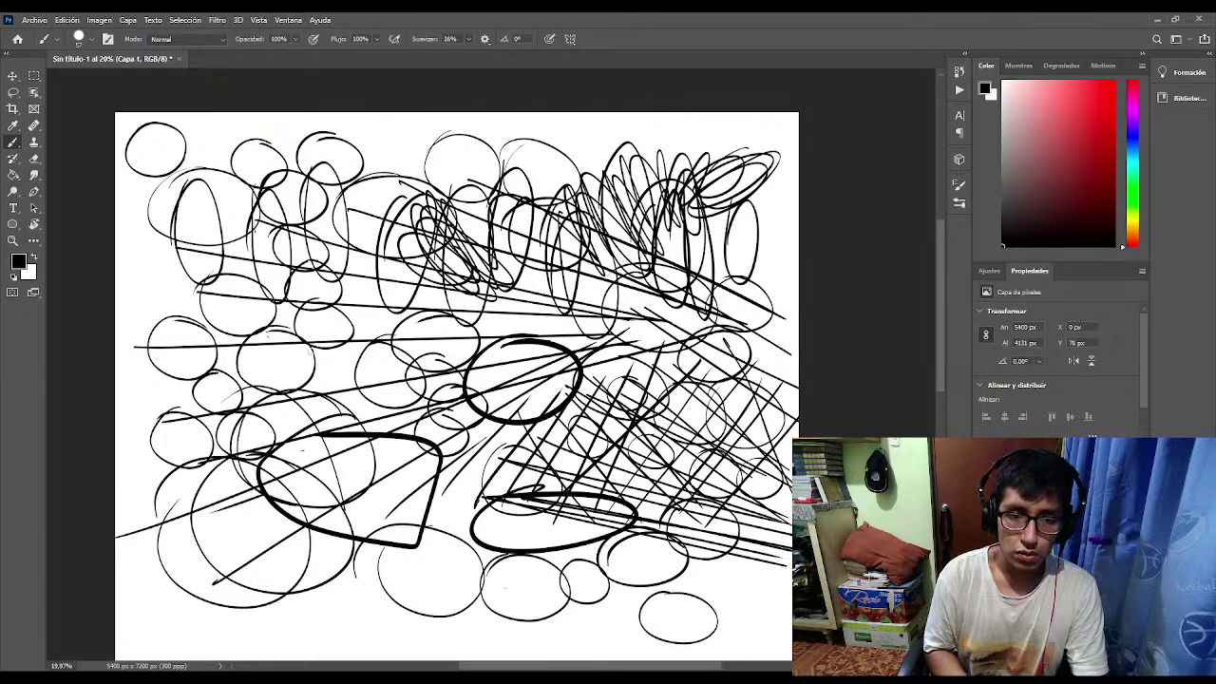
{"action": "mouse_move", "coordinate": [320, 455]}
{"action": "left_mouse_down"}
{"action": "mouse_move", "coordinate": [398, 390]}
{"action": "mouse_move", "coordinate": [312, 428]}
{"action": "left_mouse_up"}
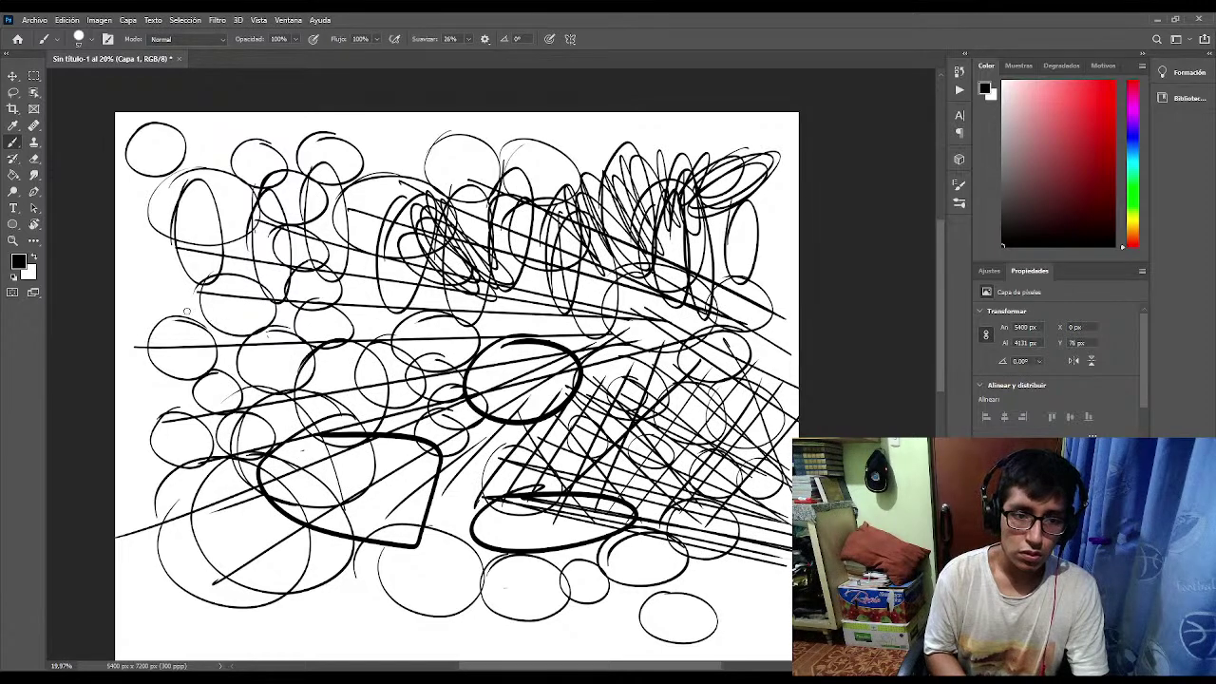
{"action": "mouse_move", "coordinate": [104, 380]}
{"action": "left_mouse_down"}
{"action": "mouse_move", "coordinate": [178, 439]}
{"action": "mouse_move", "coordinate": [142, 314]}
{"action": "mouse_move", "coordinate": [115, 354]}
{"action": "left_mouse_up"}
{"action": "mouse_move", "coordinate": [205, 411]}
{"action": "left_mouse_down"}
{"action": "mouse_move", "coordinate": [129, 447]}
{"action": "mouse_move", "coordinate": [233, 475]}
{"action": "mouse_move", "coordinate": [195, 409]}
{"action": "left_mouse_up"}
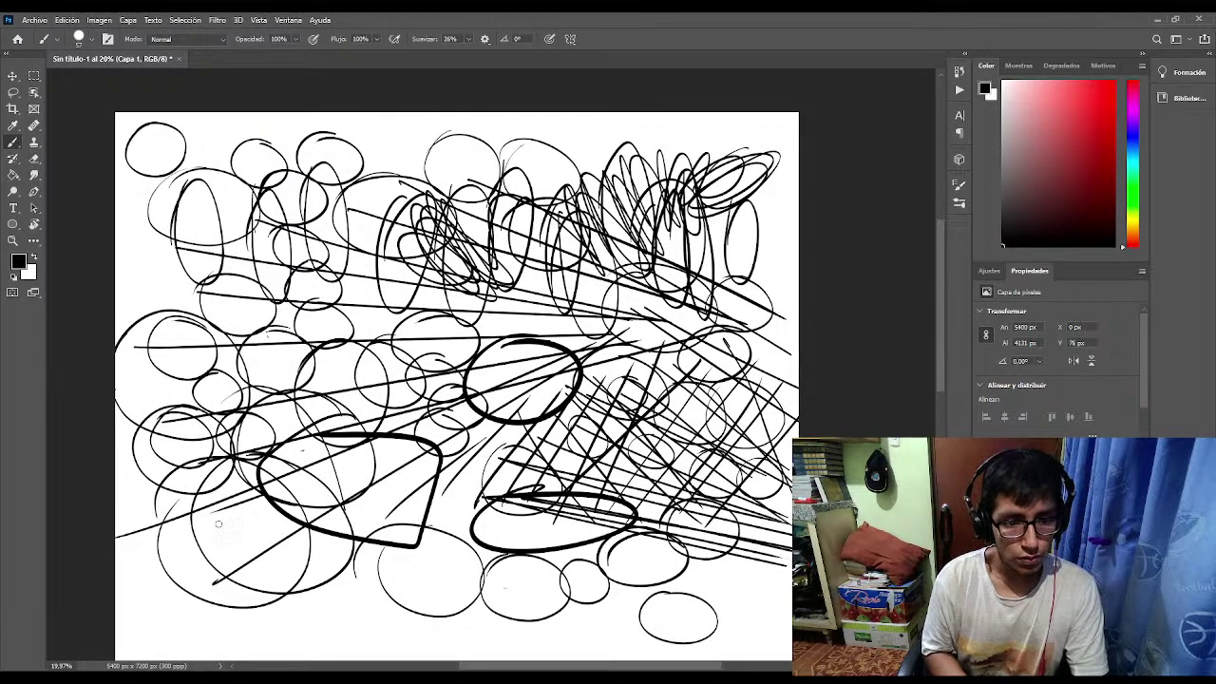
{"action": "left_click_drag", "start_coordinate": [116, 539], "coordinate": [135, 543]}
{"action": "mouse_move", "coordinate": [206, 494]}
{"action": "left_mouse_down"}
{"action": "mouse_move", "coordinate": [154, 562]}
{"action": "mouse_move", "coordinate": [252, 542]}
{"action": "mouse_move", "coordinate": [156, 504]}
{"action": "left_mouse_up"}
{"action": "mouse_move", "coordinate": [278, 490]}
{"action": "left_mouse_down"}
{"action": "mouse_move", "coordinate": [312, 565]}
{"action": "mouse_move", "coordinate": [273, 489]}
{"action": "left_mouse_up"}
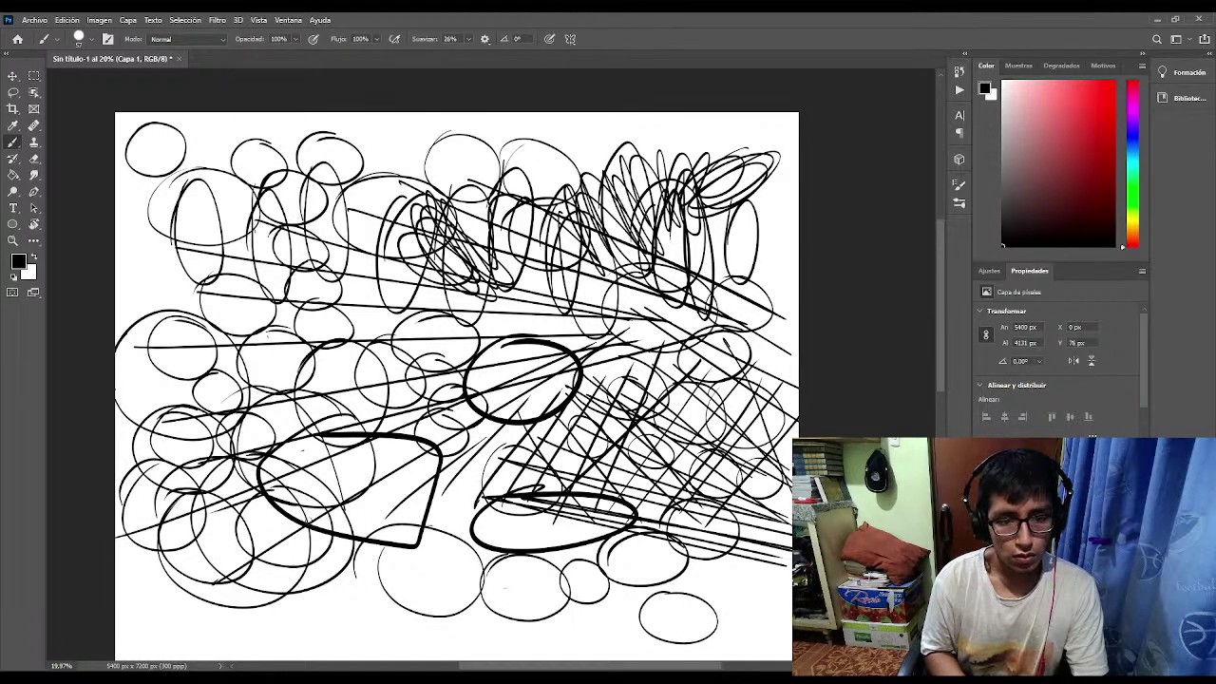
{"action": "mouse_move", "coordinate": [354, 459]}
{"action": "left_mouse_down"}
{"action": "mouse_move", "coordinate": [319, 498]}
{"action": "mouse_move", "coordinate": [404, 527]}
{"action": "mouse_move", "coordinate": [386, 461]}
{"action": "mouse_move", "coordinate": [316, 473]}
{"action": "left_mouse_up"}
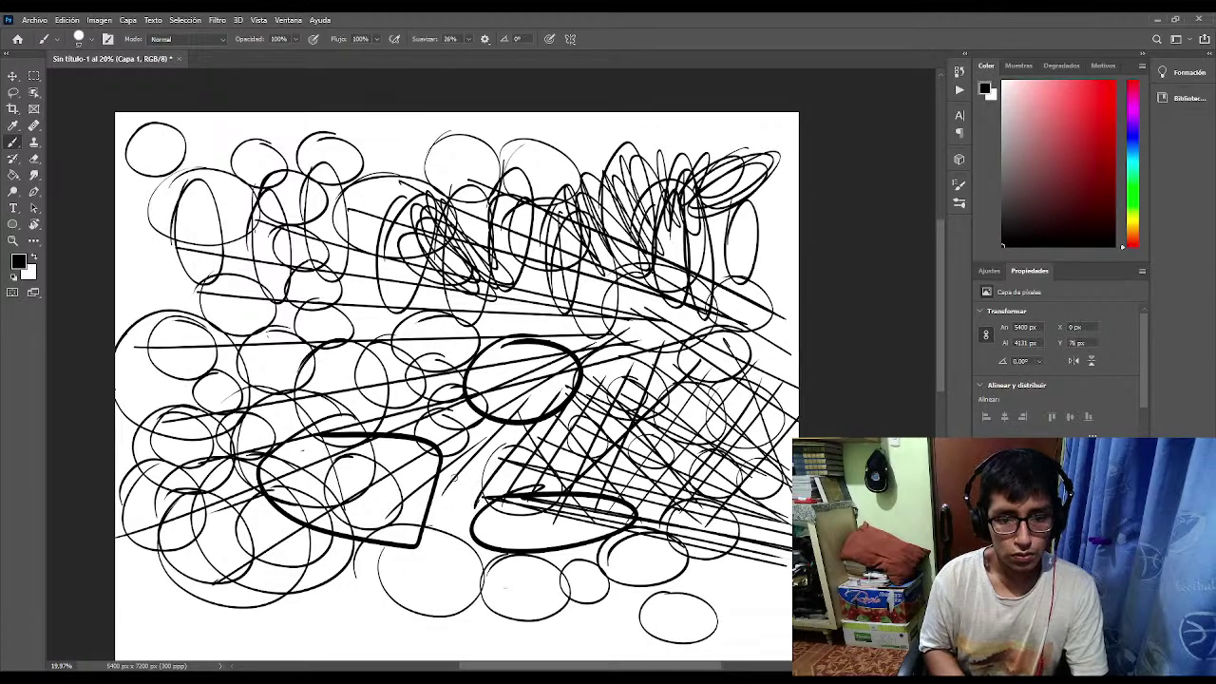
{"action": "mouse_move", "coordinate": [455, 478]}
{"action": "left_mouse_down"}
{"action": "mouse_move", "coordinate": [397, 504]}
{"action": "mouse_move", "coordinate": [444, 454]}
{"action": "mouse_move", "coordinate": [407, 462]}
{"action": "left_mouse_up"}
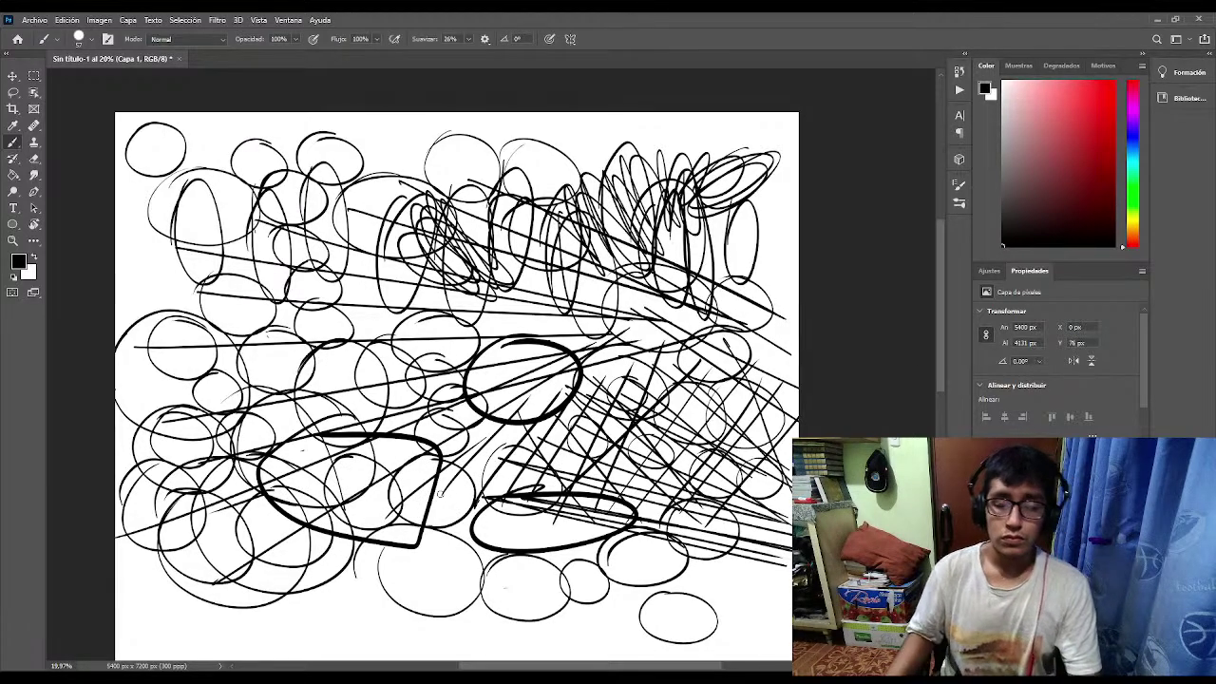
Draw one long straight diagonal line across the blank lower part of the page, rising from lower left to upper right.
{"action": "scroll", "coordinate": [439, 493], "scroll_direction": "down", "scroll_amount": 6}
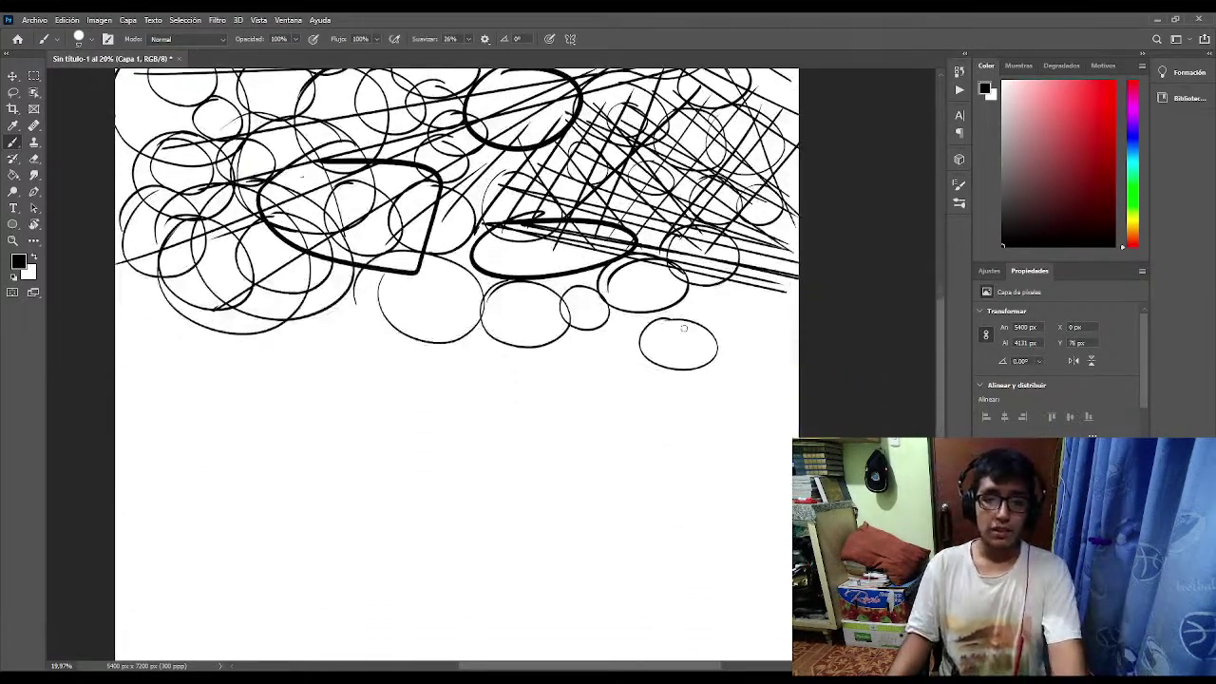
{"action": "scroll", "coordinate": [683, 328], "scroll_direction": "down", "scroll_amount": 3}
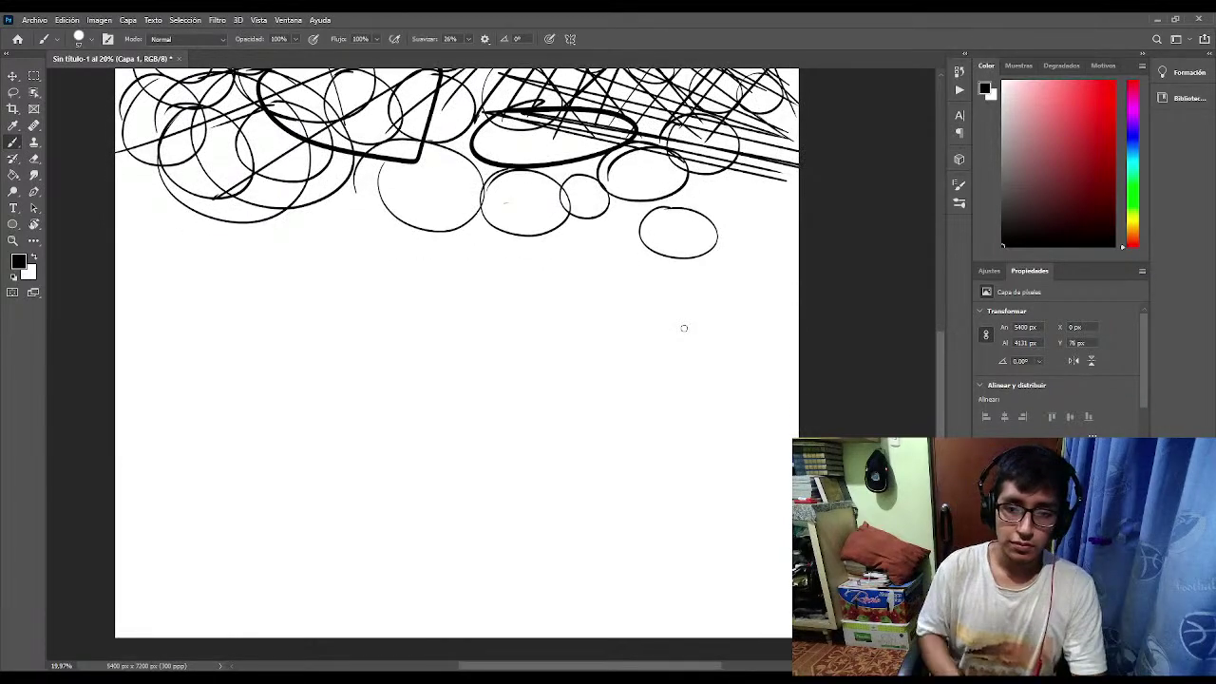
{"action": "left_click_drag", "start_coordinate": [152, 582], "coordinate": [735, 358]}
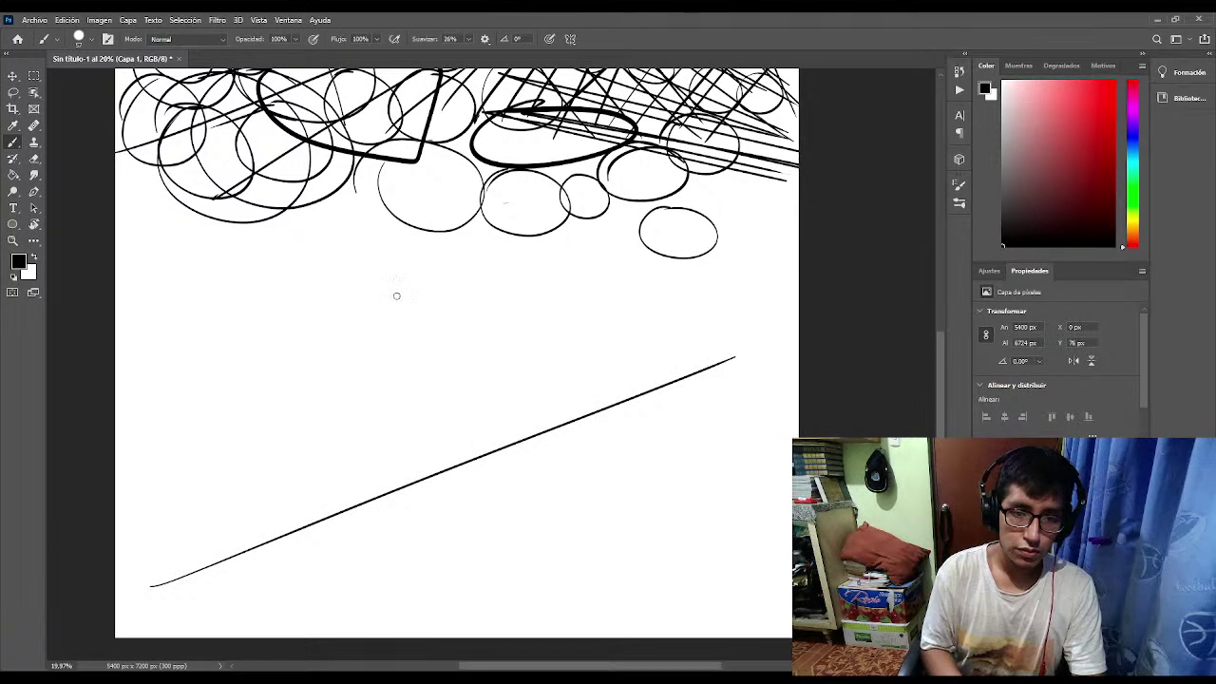
Sketch a simple head above the diagonal line from a circle with a side-of-face curve and an angular jaw.
{"action": "mouse_move", "coordinate": [387, 272]}
{"action": "left_mouse_down"}
{"action": "mouse_move", "coordinate": [411, 354]}
{"action": "mouse_move", "coordinate": [392, 257]}
{"action": "mouse_move", "coordinate": [370, 388]}
{"action": "mouse_move", "coordinate": [354, 349]}
{"action": "mouse_move", "coordinate": [353, 366]}
{"action": "mouse_move", "coordinate": [398, 357]}
{"action": "mouse_move", "coordinate": [353, 373]}
{"action": "mouse_move", "coordinate": [326, 340]}
{"action": "mouse_move", "coordinate": [352, 371]}
{"action": "left_mouse_up"}
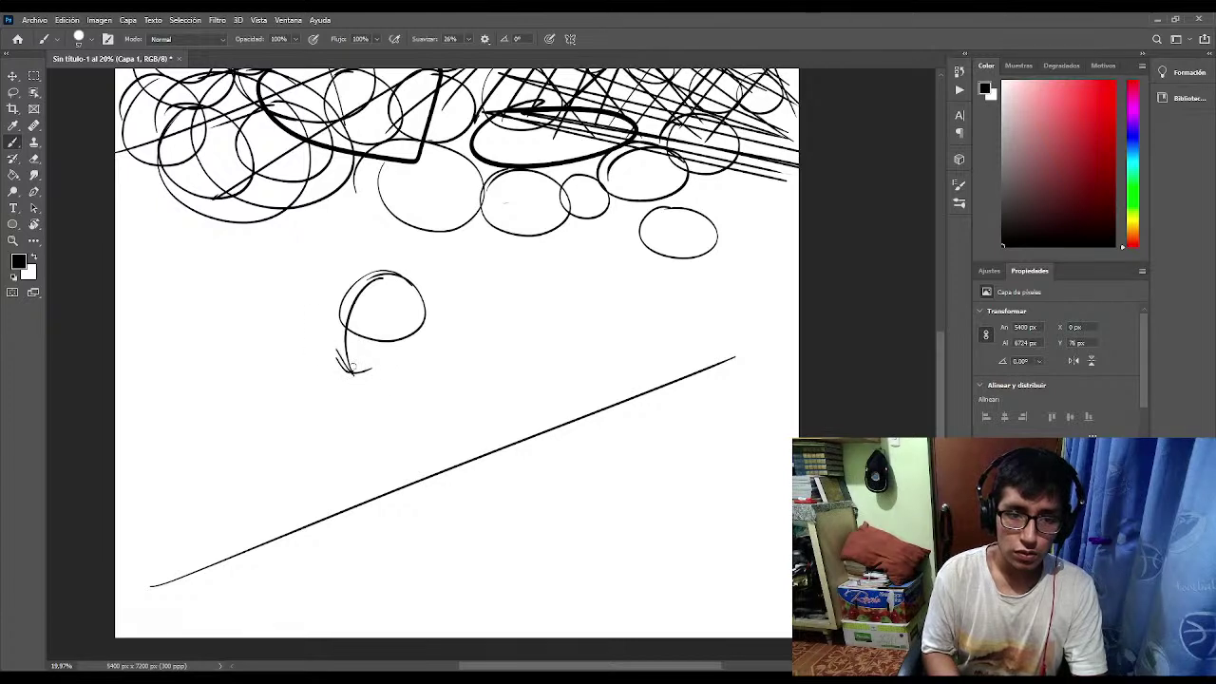
{"action": "left_click_drag", "start_coordinate": [346, 300], "coordinate": [342, 371]}
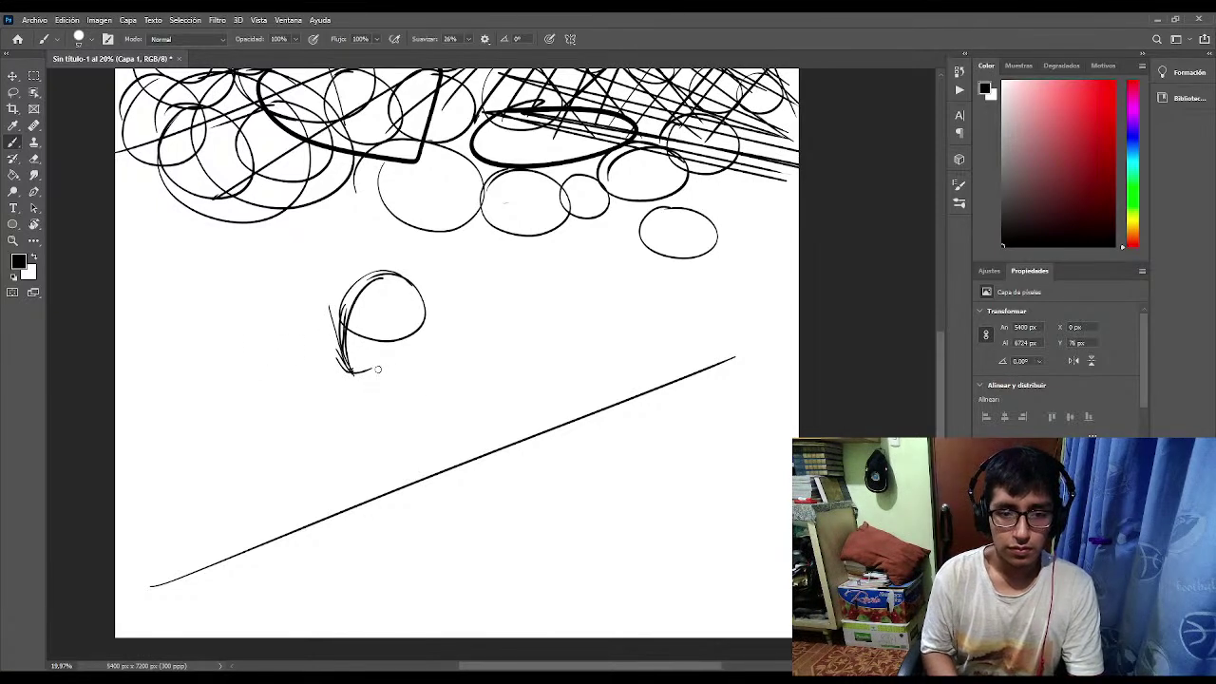
{"action": "mouse_move", "coordinate": [395, 370]}
{"action": "left_mouse_down"}
{"action": "mouse_move", "coordinate": [367, 372]}
{"action": "mouse_move", "coordinate": [423, 332]}
{"action": "left_mouse_up"}
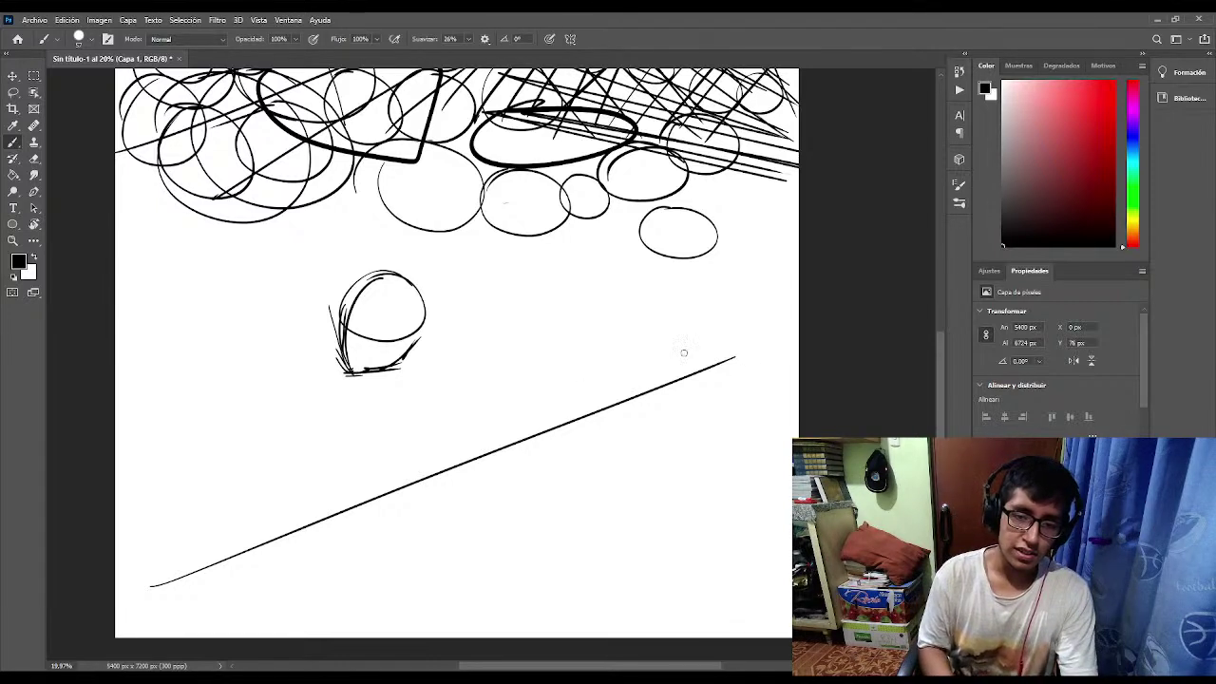
Fill the area between the diagonal line and the upper scribbles, right of the head sketch, with ovals of varied sizes.
{"action": "mouse_move", "coordinate": [593, 272]}
{"action": "left_mouse_down"}
{"action": "mouse_move", "coordinate": [516, 301]}
{"action": "mouse_move", "coordinate": [562, 254]}
{"action": "mouse_move", "coordinate": [591, 267]}
{"action": "left_mouse_up"}
{"action": "mouse_move", "coordinate": [665, 273]}
{"action": "left_mouse_down"}
{"action": "mouse_move", "coordinate": [725, 340]}
{"action": "mouse_move", "coordinate": [660, 259]}
{"action": "mouse_move", "coordinate": [684, 338]}
{"action": "mouse_move", "coordinate": [591, 271]}
{"action": "left_mouse_up"}
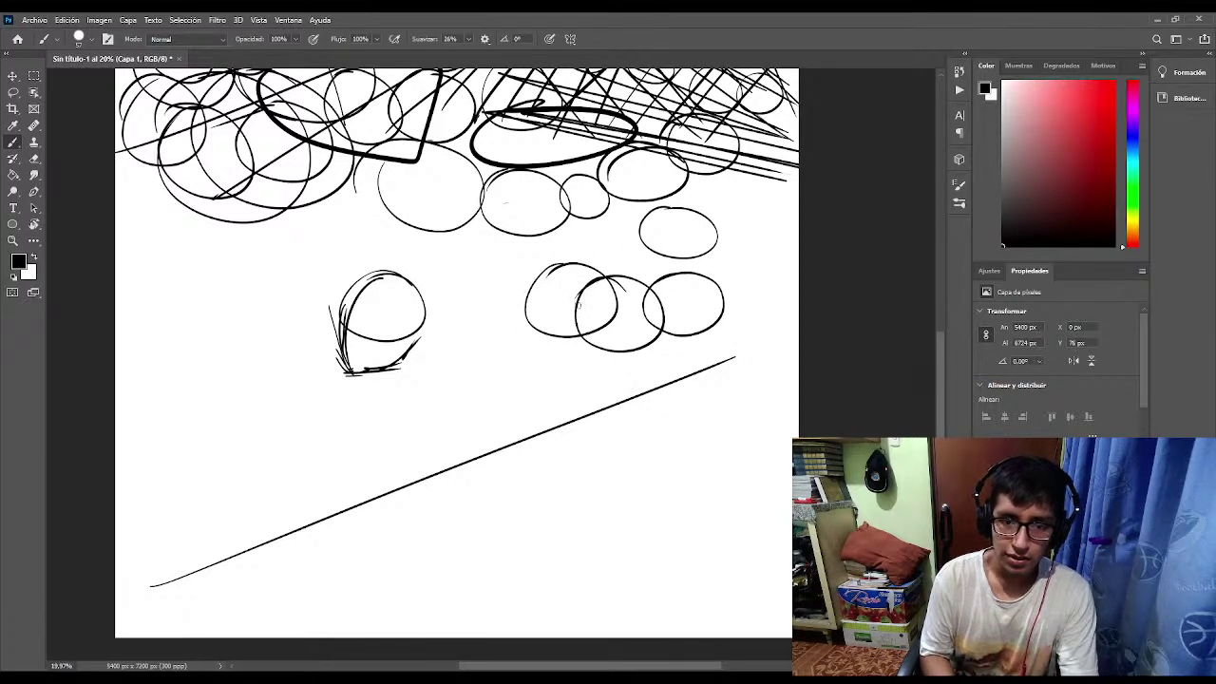
{"action": "mouse_move", "coordinate": [604, 217]}
{"action": "left_mouse_down"}
{"action": "mouse_move", "coordinate": [644, 268]}
{"action": "mouse_move", "coordinate": [570, 242]}
{"action": "mouse_move", "coordinate": [558, 295]}
{"action": "mouse_move", "coordinate": [551, 237]}
{"action": "left_mouse_up"}
{"action": "mouse_move", "coordinate": [488, 295]}
{"action": "left_mouse_down"}
{"action": "mouse_move", "coordinate": [525, 364]}
{"action": "mouse_move", "coordinate": [475, 300]}
{"action": "left_mouse_up"}
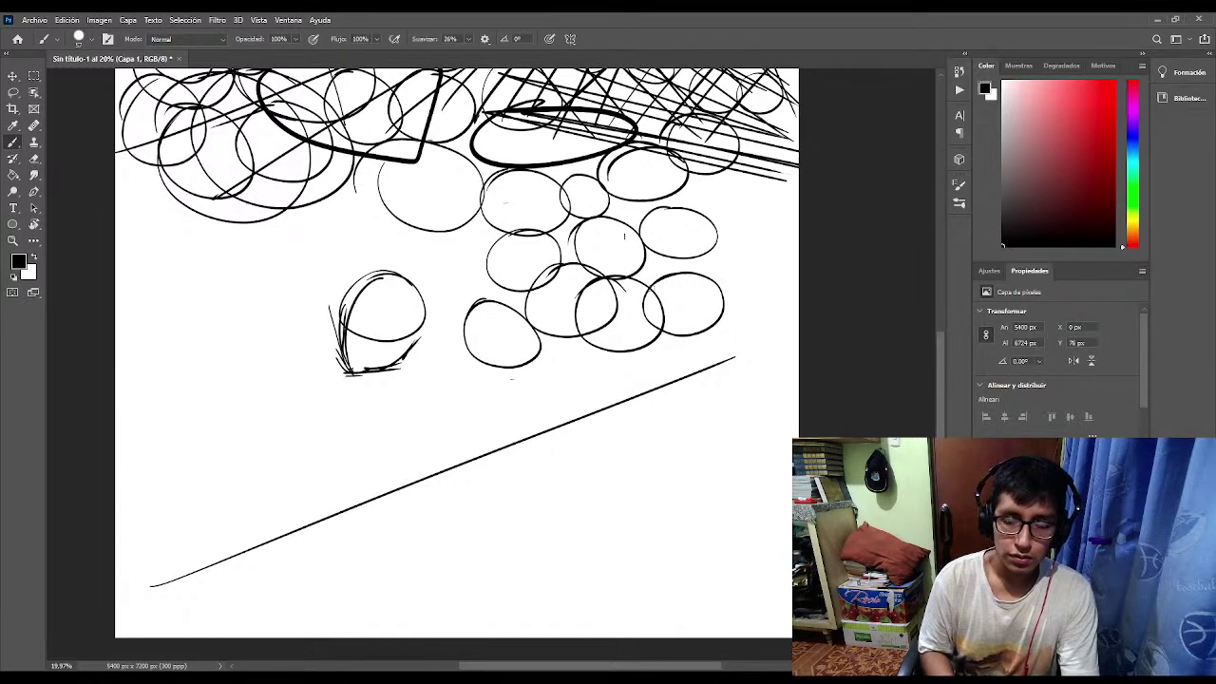
{"action": "mouse_move", "coordinate": [588, 350]}
{"action": "left_mouse_down"}
{"action": "mouse_move", "coordinate": [618, 366]}
{"action": "mouse_move", "coordinate": [667, 351]}
{"action": "mouse_move", "coordinate": [669, 370]}
{"action": "mouse_move", "coordinate": [714, 353]}
{"action": "mouse_move", "coordinate": [671, 352]}
{"action": "mouse_move", "coordinate": [734, 333]}
{"action": "mouse_move", "coordinate": [696, 338]}
{"action": "mouse_move", "coordinate": [742, 337]}
{"action": "mouse_move", "coordinate": [758, 301]}
{"action": "mouse_move", "coordinate": [794, 337]}
{"action": "mouse_move", "coordinate": [740, 329]}
{"action": "left_mouse_up"}
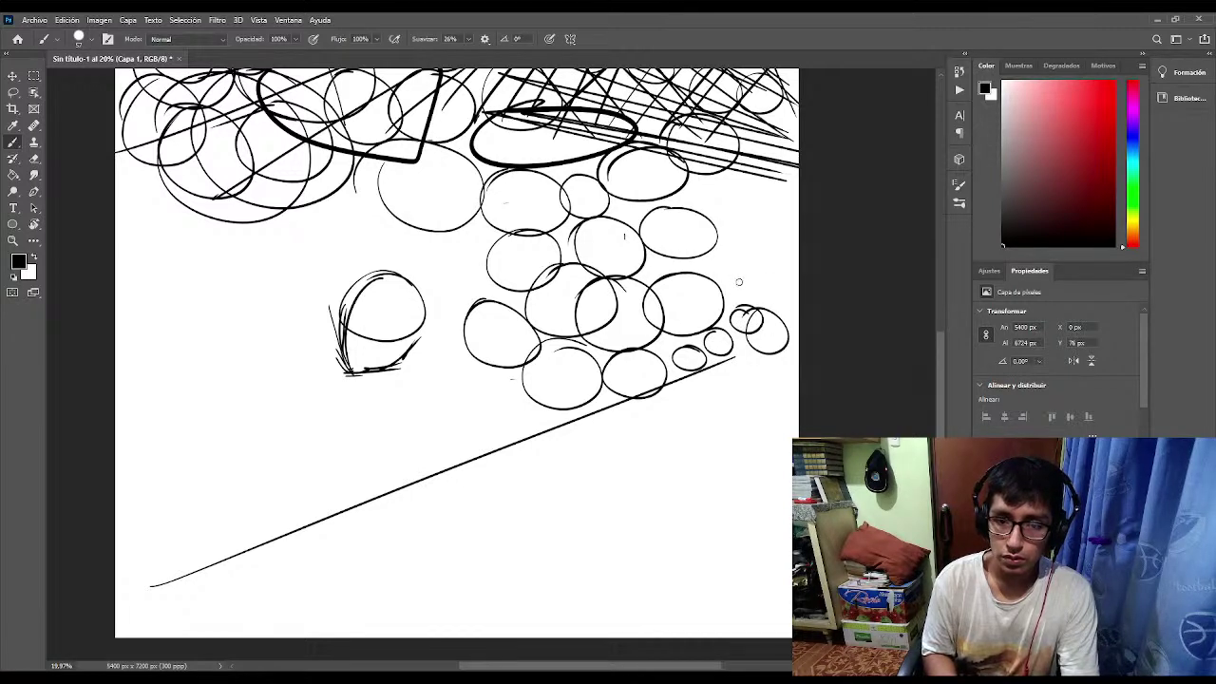
{"action": "mouse_move", "coordinate": [739, 282]}
{"action": "left_mouse_down"}
{"action": "mouse_move", "coordinate": [781, 282]}
{"action": "mouse_move", "coordinate": [752, 319]}
{"action": "mouse_move", "coordinate": [718, 292]}
{"action": "mouse_move", "coordinate": [774, 293]}
{"action": "left_mouse_up"}
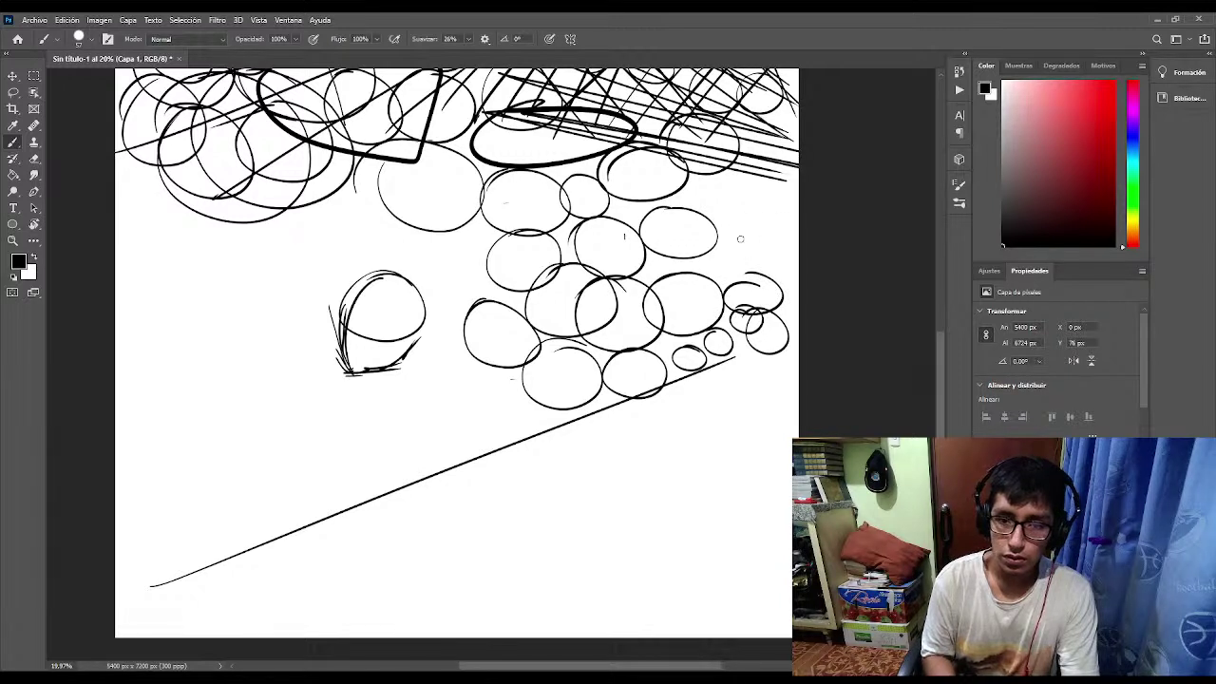
{"action": "mouse_move", "coordinate": [740, 238]}
{"action": "left_mouse_down"}
{"action": "mouse_move", "coordinate": [774, 280]}
{"action": "mouse_move", "coordinate": [700, 267]}
{"action": "mouse_move", "coordinate": [727, 231]}
{"action": "mouse_move", "coordinate": [773, 249]}
{"action": "left_mouse_up"}
{"action": "mouse_move", "coordinate": [752, 206]}
{"action": "left_mouse_down"}
{"action": "mouse_move", "coordinate": [760, 257]}
{"action": "mouse_move", "coordinate": [708, 229]}
{"action": "mouse_move", "coordinate": [771, 211]}
{"action": "left_mouse_up"}
{"action": "left_click_drag", "start_coordinate": [706, 179], "coordinate": [739, 214]}
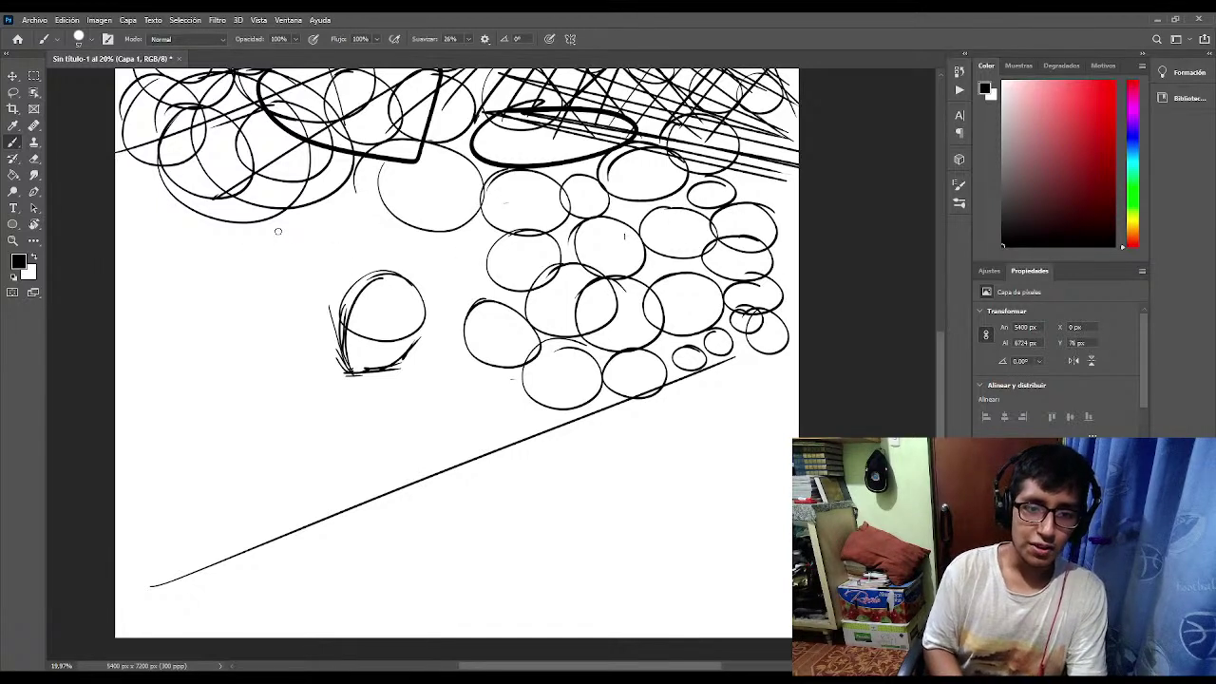
Sketch a second small head to the upper left of the first, with a centre line, jaw, eye line and eyes.
{"action": "mouse_move", "coordinate": [283, 211]}
{"action": "left_mouse_down"}
{"action": "mouse_move", "coordinate": [328, 249]}
{"action": "mouse_move", "coordinate": [285, 212]}
{"action": "mouse_move", "coordinate": [257, 312]}
{"action": "left_mouse_up"}
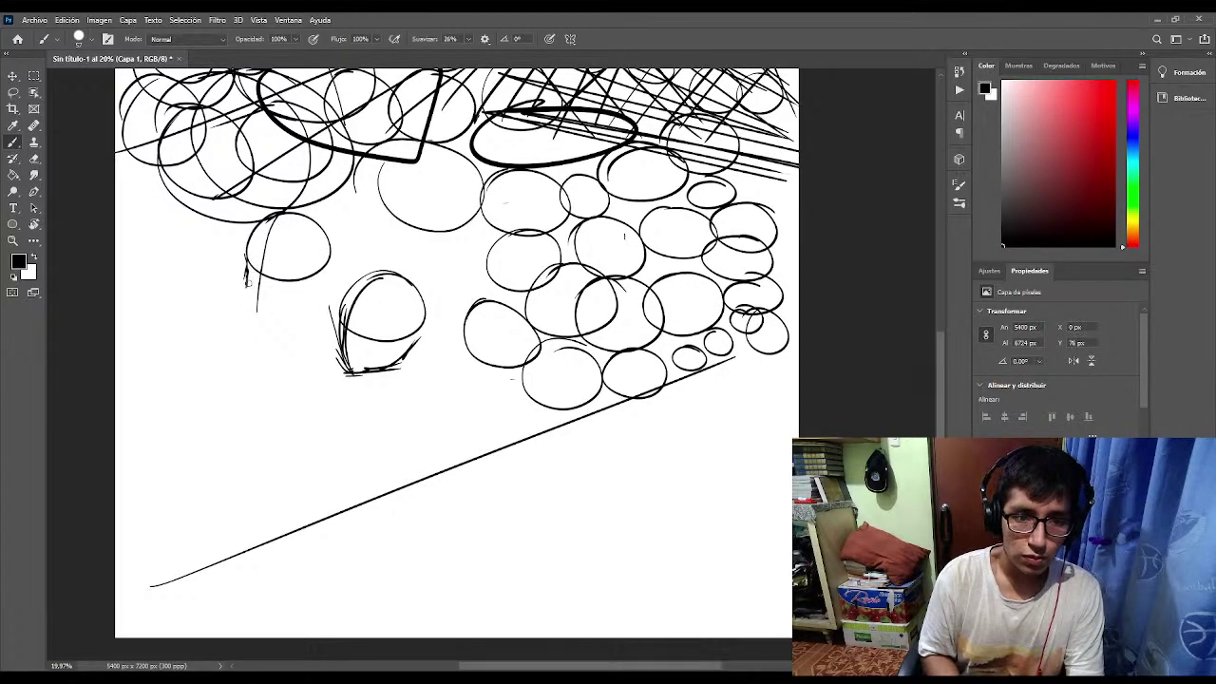
{"action": "mouse_move", "coordinate": [249, 281]}
{"action": "left_mouse_down"}
{"action": "mouse_move", "coordinate": [251, 308]}
{"action": "mouse_move", "coordinate": [314, 295]}
{"action": "left_mouse_up"}
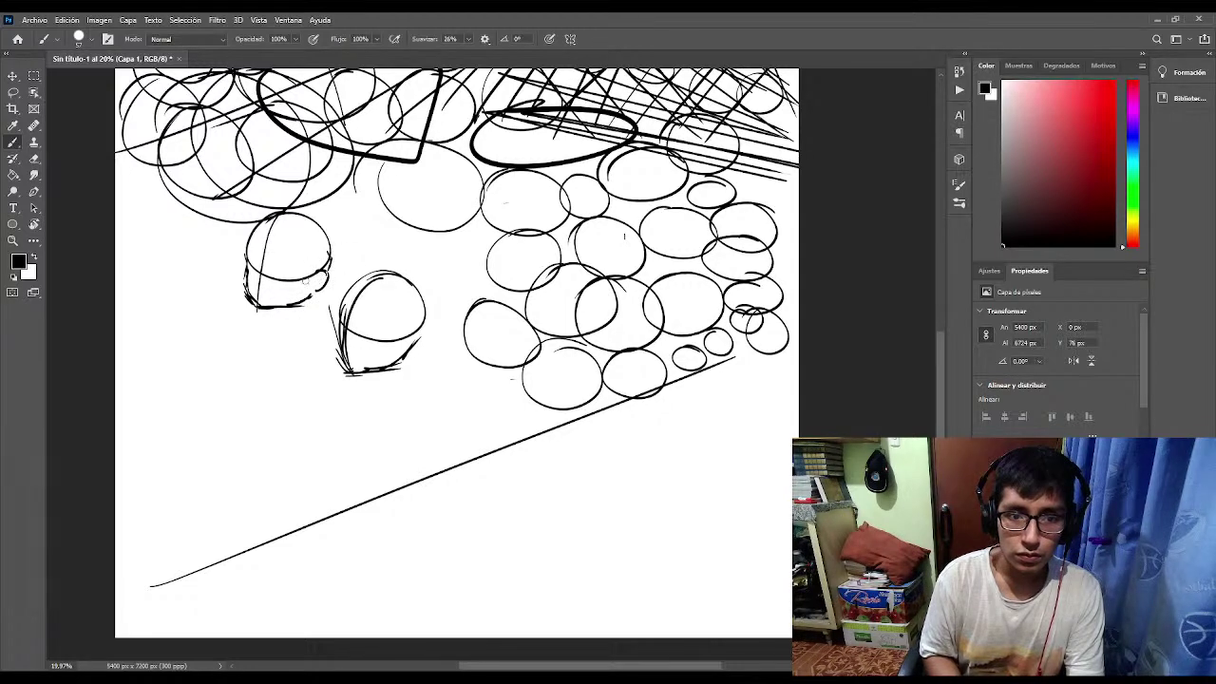
{"action": "left_click_drag", "start_coordinate": [245, 265], "coordinate": [332, 270]}
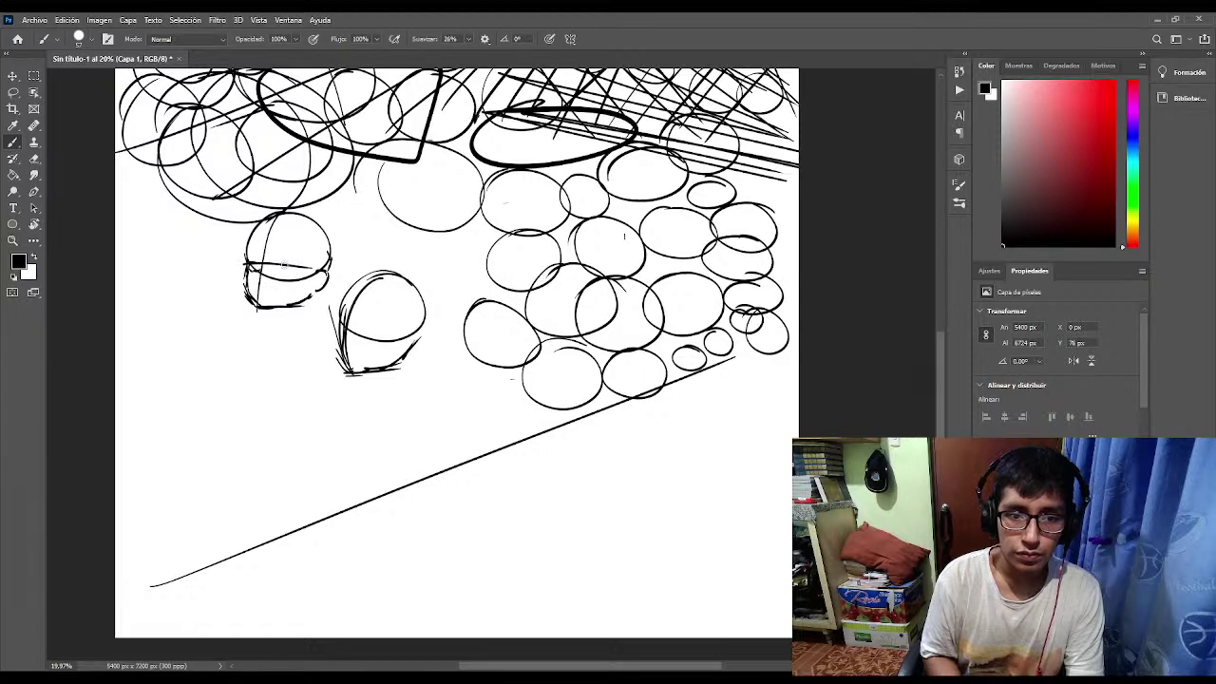
{"action": "mouse_move", "coordinate": [283, 265]}
{"action": "left_mouse_down"}
{"action": "mouse_move", "coordinate": [306, 270]}
{"action": "mouse_move", "coordinate": [270, 263]}
{"action": "mouse_move", "coordinate": [266, 287]}
{"action": "left_mouse_up"}
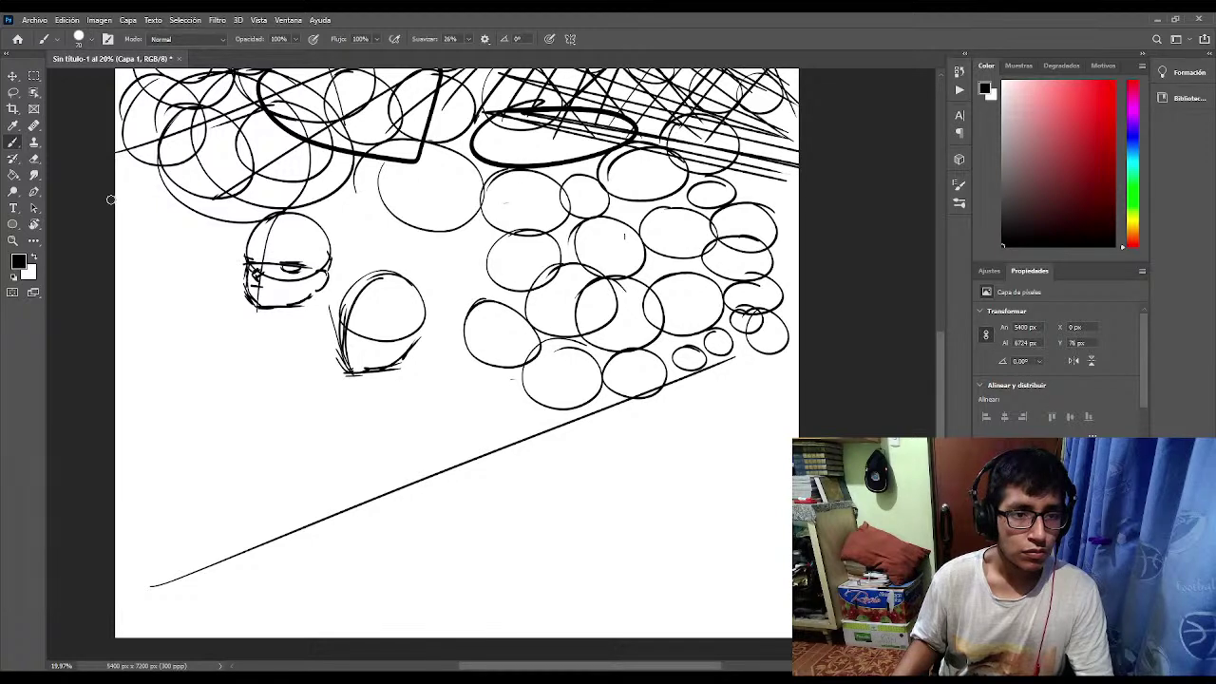
Paint thick practice strokes near the left of the page: two short slanted ones and a longer curved one below the heads.
{"action": "left_click_drag", "start_coordinate": [188, 297], "coordinate": [169, 380]}
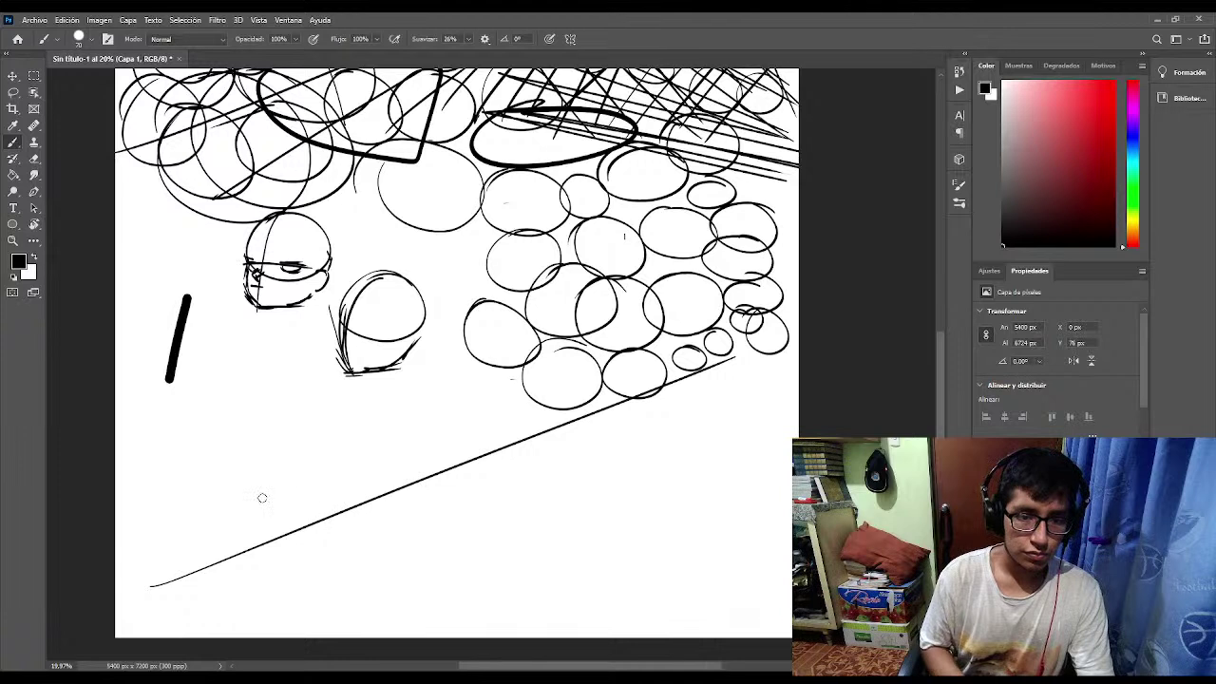
{"action": "left_click_drag", "start_coordinate": [233, 504], "coordinate": [350, 404]}
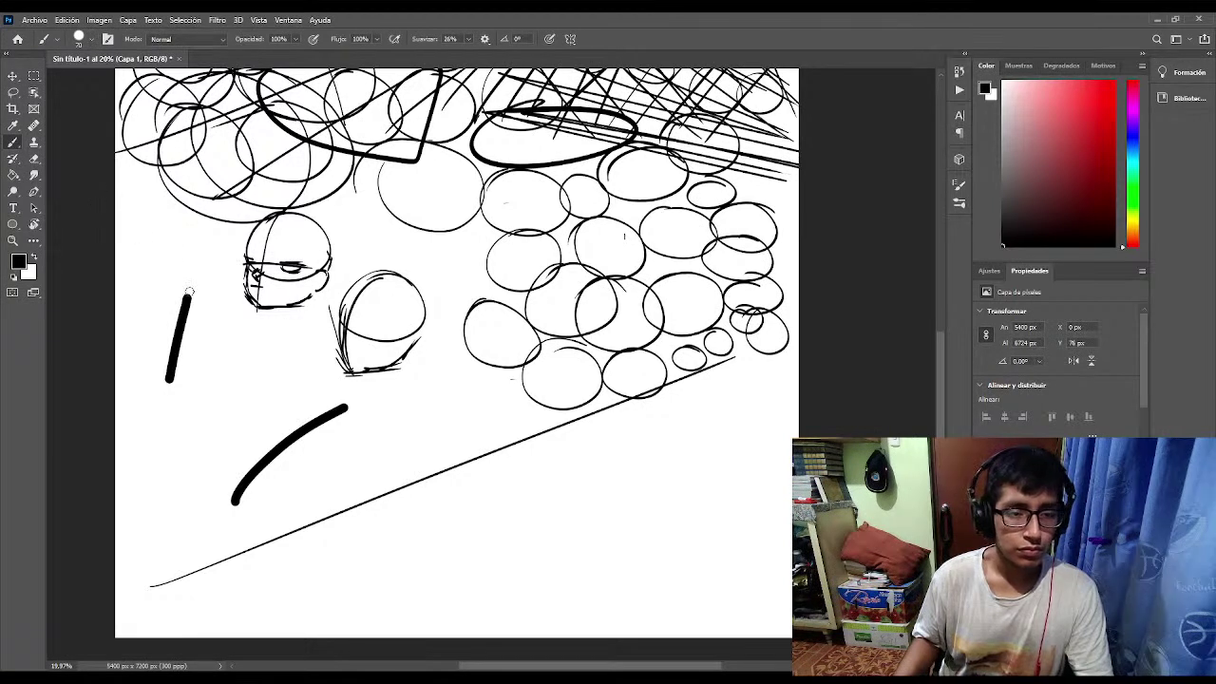
{"action": "left_click_drag", "start_coordinate": [183, 238], "coordinate": [167, 293]}
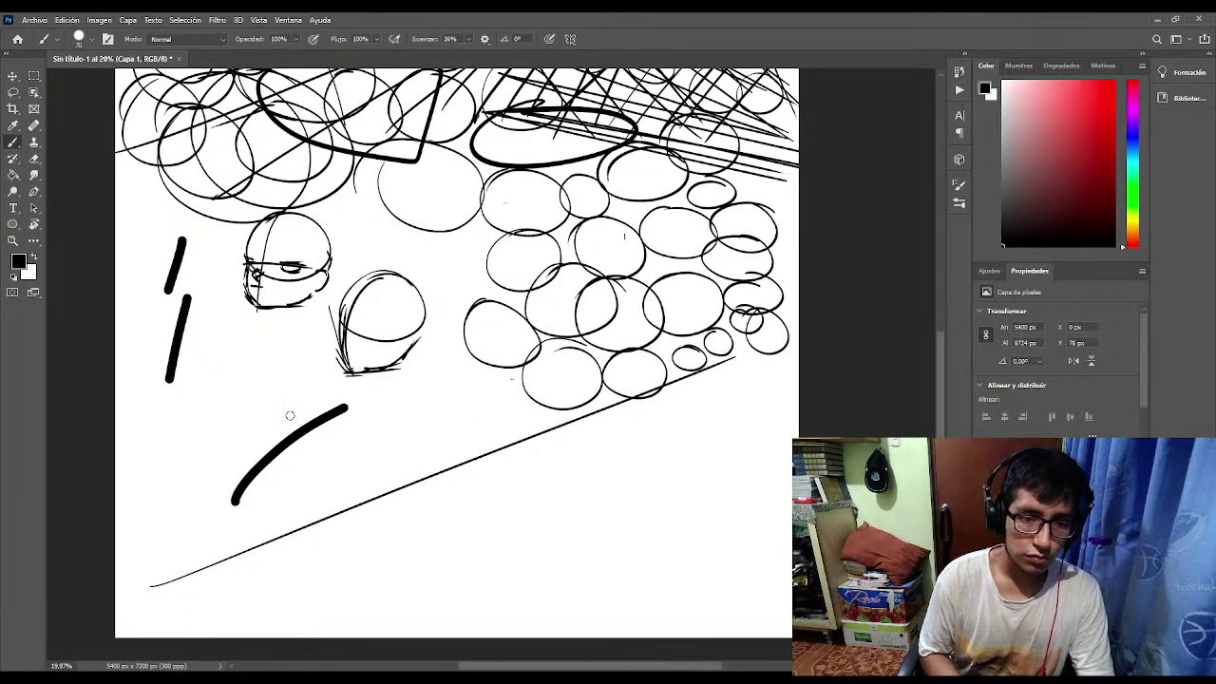
Sketch a third head over the diagonal line from overlapping circles, adding face guidelines, an ear, a jaw and a neck.
{"action": "mouse_move", "coordinate": [374, 397]}
{"action": "left_mouse_down"}
{"action": "mouse_move", "coordinate": [415, 444]}
{"action": "mouse_move", "coordinate": [465, 398]}
{"action": "mouse_move", "coordinate": [429, 371]}
{"action": "mouse_move", "coordinate": [379, 438]}
{"action": "mouse_move", "coordinate": [417, 432]}
{"action": "mouse_move", "coordinate": [441, 399]}
{"action": "mouse_move", "coordinate": [378, 417]}
{"action": "mouse_move", "coordinate": [426, 463]}
{"action": "mouse_move", "coordinate": [465, 407]}
{"action": "mouse_move", "coordinate": [410, 373]}
{"action": "mouse_move", "coordinate": [402, 426]}
{"action": "left_mouse_up"}
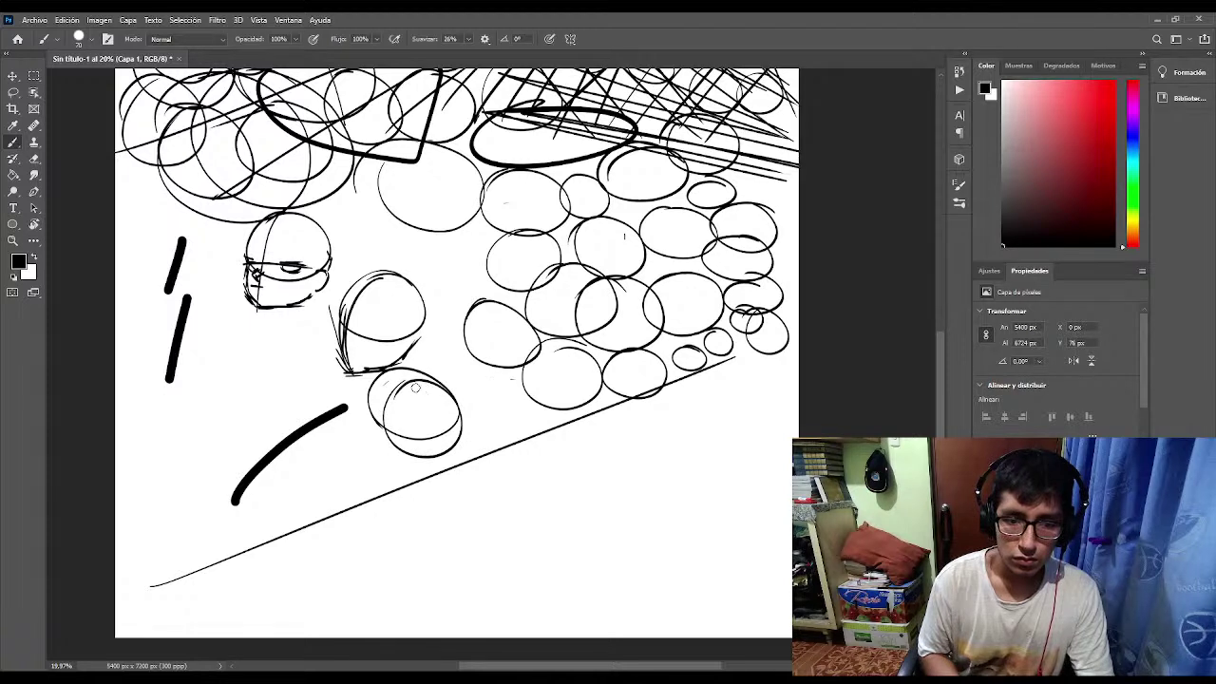
{"action": "mouse_move", "coordinate": [428, 425]}
{"action": "left_mouse_down"}
{"action": "mouse_move", "coordinate": [463, 484]}
{"action": "mouse_move", "coordinate": [413, 446]}
{"action": "mouse_move", "coordinate": [466, 428]}
{"action": "left_mouse_up"}
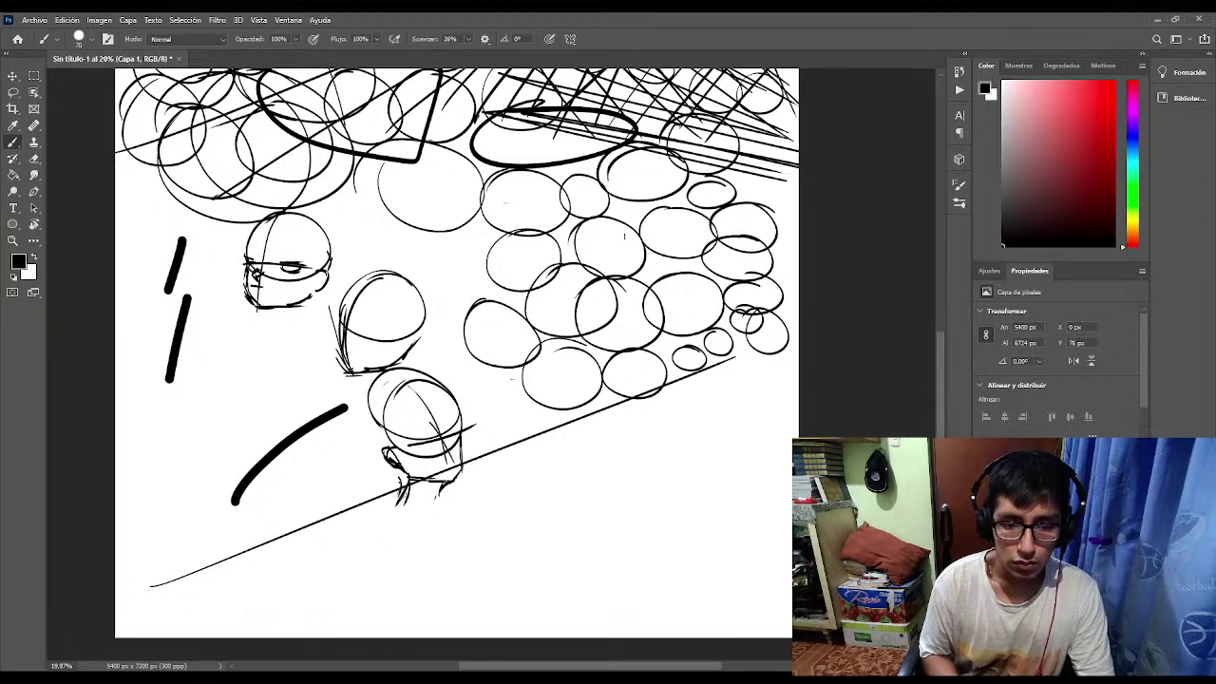
{"action": "left_click_drag", "start_coordinate": [393, 504], "coordinate": [439, 494]}
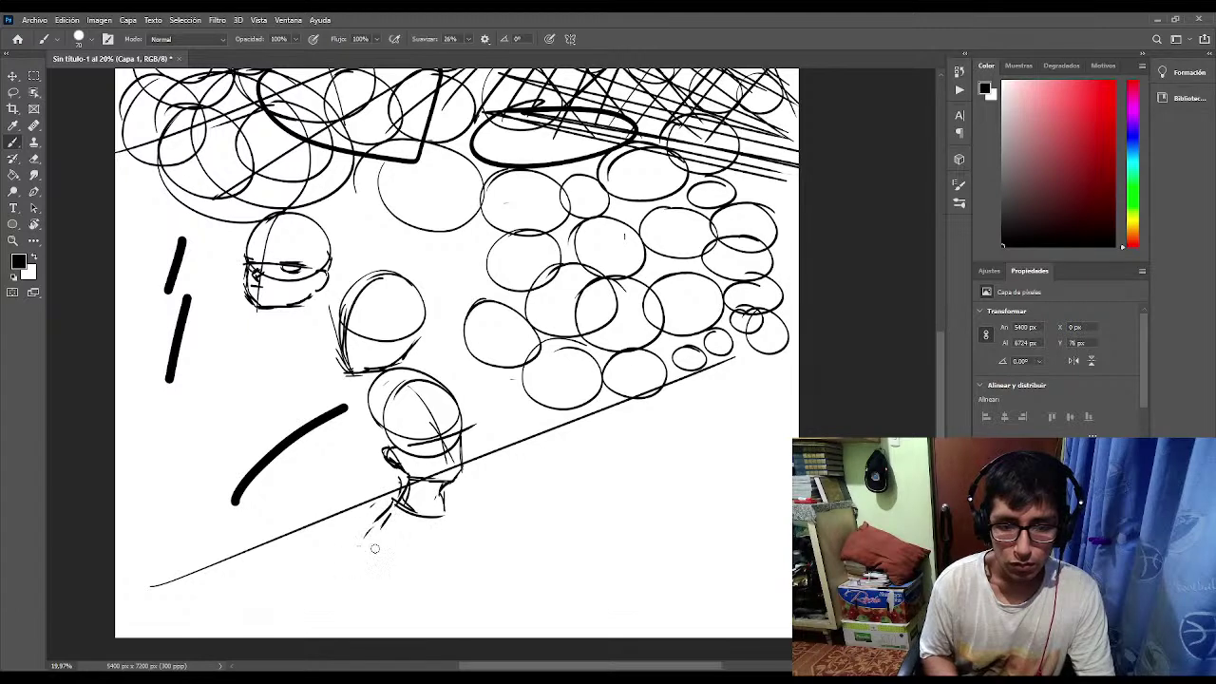
Add shoulders, upper arms and the side of the torso below the third head's neck.
{"action": "left_click_drag", "start_coordinate": [374, 548], "coordinate": [399, 503]}
{"action": "left_click_drag", "start_coordinate": [412, 518], "coordinate": [477, 502]}
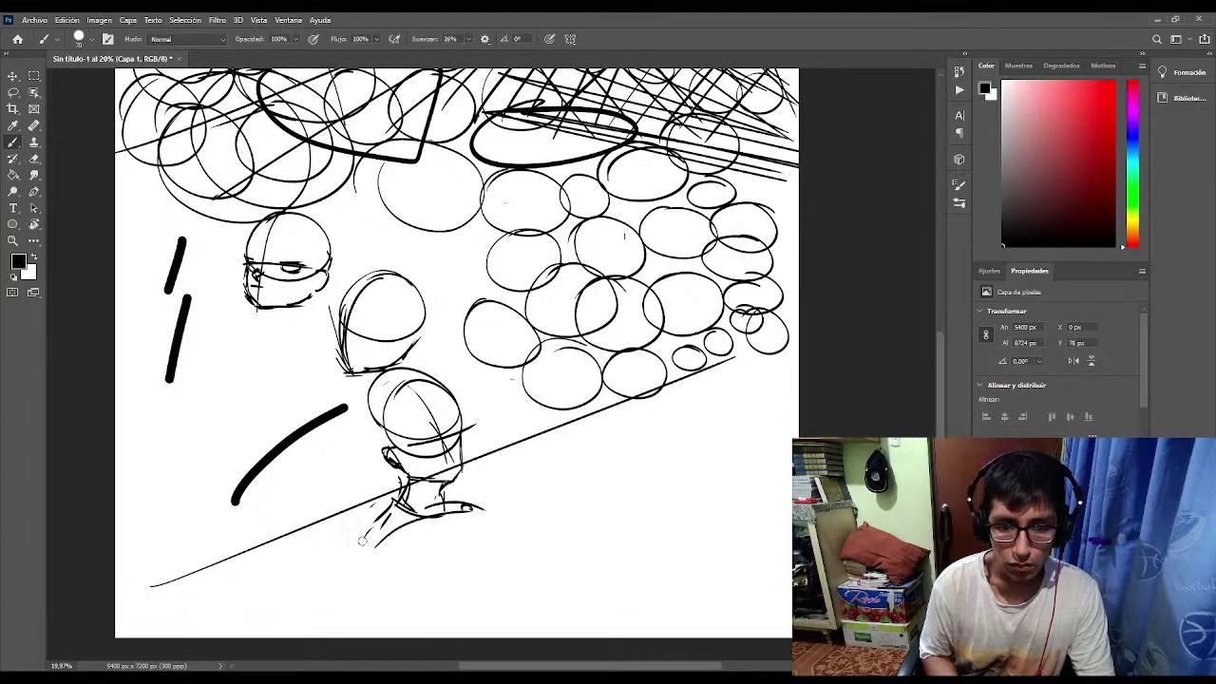
{"action": "mouse_move", "coordinate": [356, 539]}
{"action": "left_mouse_down"}
{"action": "mouse_move", "coordinate": [383, 552]}
{"action": "mouse_move", "coordinate": [360, 546]}
{"action": "mouse_move", "coordinate": [360, 582]}
{"action": "mouse_move", "coordinate": [362, 570]}
{"action": "mouse_move", "coordinate": [339, 614]}
{"action": "mouse_move", "coordinate": [350, 593]}
{"action": "mouse_move", "coordinate": [407, 610]}
{"action": "left_mouse_up"}
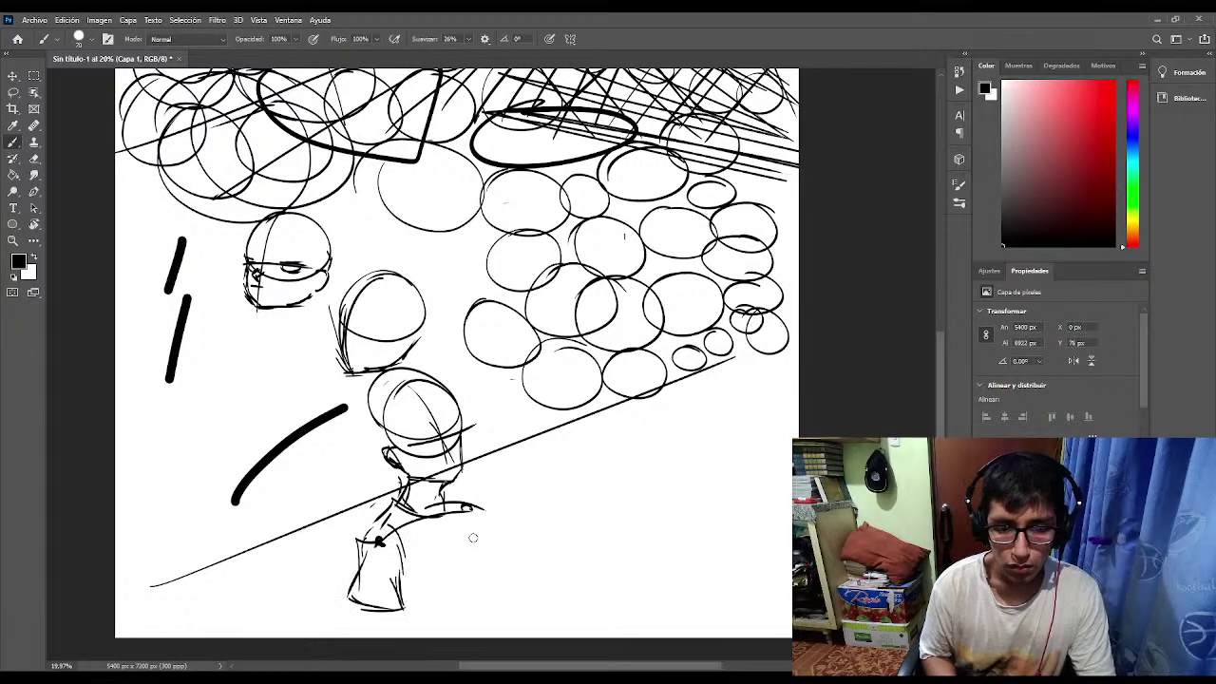
{"action": "mouse_move", "coordinate": [462, 510]}
{"action": "left_mouse_down"}
{"action": "mouse_move", "coordinate": [479, 568]}
{"action": "mouse_move", "coordinate": [469, 572]}
{"action": "mouse_move", "coordinate": [473, 620]}
{"action": "left_mouse_up"}
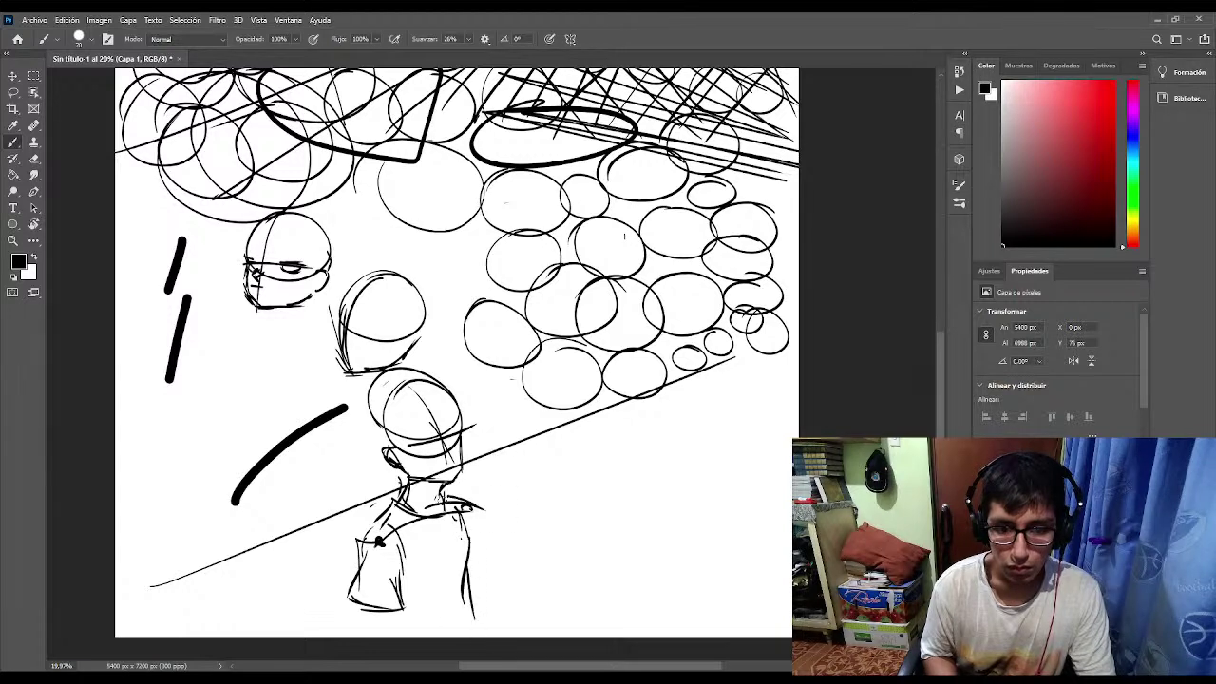
{"action": "mouse_move", "coordinate": [439, 499]}
{"action": "left_mouse_down"}
{"action": "mouse_move", "coordinate": [480, 513]}
{"action": "mouse_move", "coordinate": [493, 561]}
{"action": "left_mouse_up"}
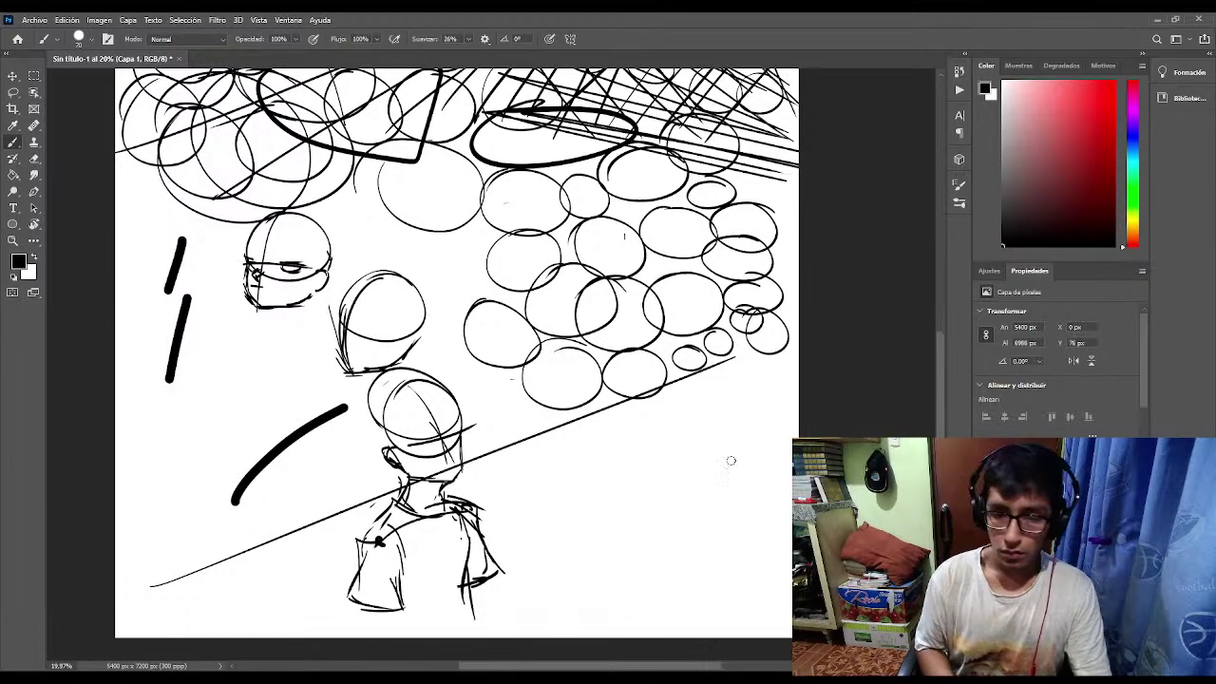
Draw a cluster of large overlapping ovals below the diagonal line in the page's lower right area.
{"action": "mouse_move", "coordinate": [728, 408]}
{"action": "left_mouse_down"}
{"action": "mouse_move", "coordinate": [722, 483]}
{"action": "mouse_move", "coordinate": [776, 423]}
{"action": "mouse_move", "coordinate": [690, 442]}
{"action": "mouse_move", "coordinate": [700, 513]}
{"action": "mouse_move", "coordinate": [747, 519]}
{"action": "mouse_move", "coordinate": [757, 433]}
{"action": "mouse_move", "coordinate": [693, 474]}
{"action": "mouse_move", "coordinate": [595, 481]}
{"action": "mouse_move", "coordinate": [666, 506]}
{"action": "mouse_move", "coordinate": [631, 440]}
{"action": "left_mouse_up"}
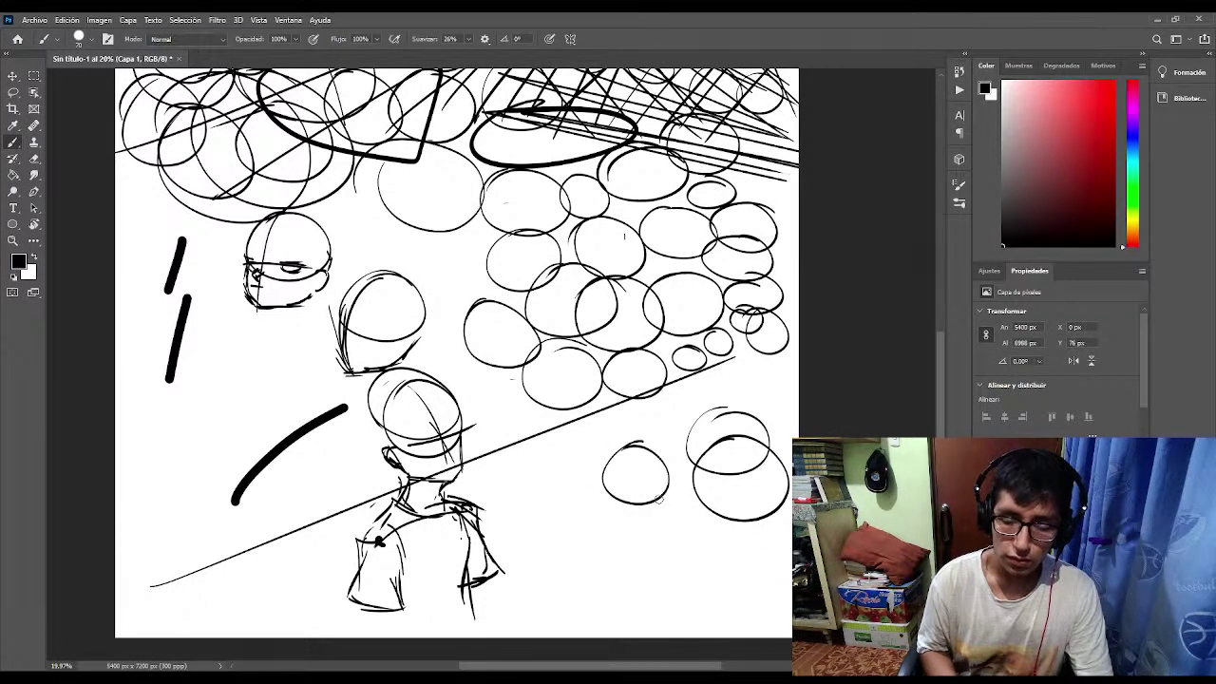
{"action": "mouse_move", "coordinate": [547, 455]}
{"action": "left_mouse_down"}
{"action": "mouse_move", "coordinate": [601, 532]}
{"action": "mouse_move", "coordinate": [516, 466]}
{"action": "mouse_move", "coordinate": [551, 454]}
{"action": "left_mouse_up"}
{"action": "mouse_move", "coordinate": [696, 489]}
{"action": "left_mouse_down"}
{"action": "mouse_move", "coordinate": [588, 527]}
{"action": "mouse_move", "coordinate": [710, 609]}
{"action": "mouse_move", "coordinate": [754, 502]}
{"action": "mouse_move", "coordinate": [652, 479]}
{"action": "left_mouse_up"}
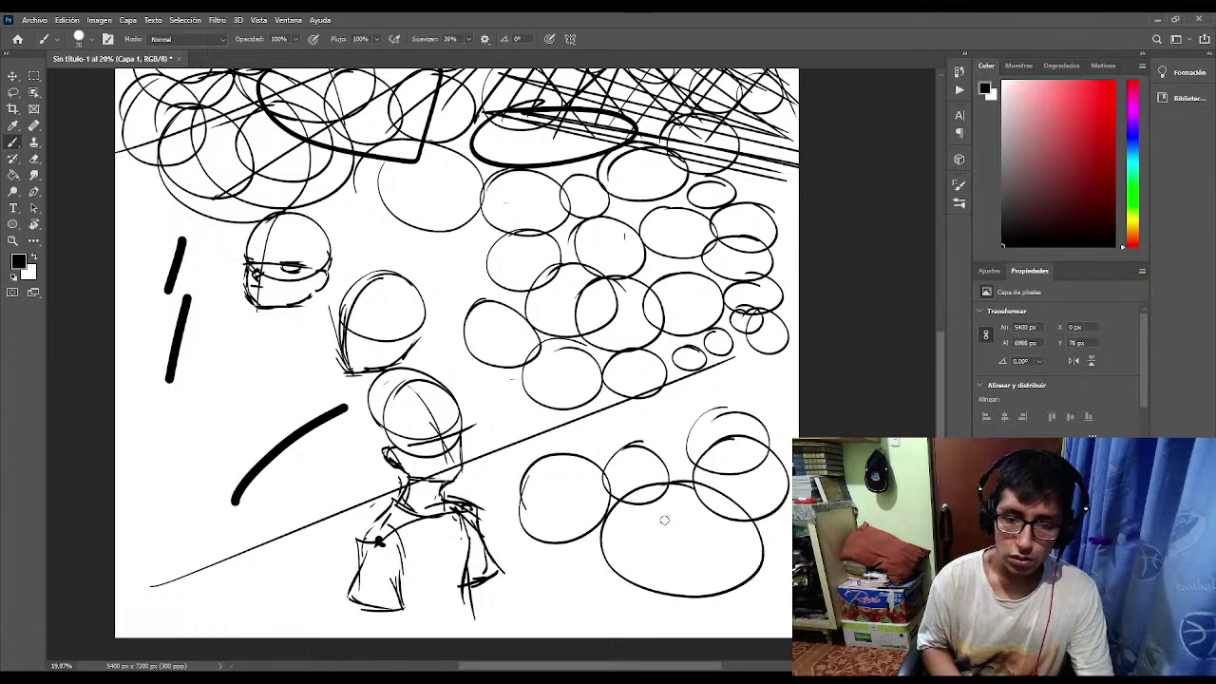
{"action": "mouse_move", "coordinate": [648, 422]}
{"action": "left_mouse_down"}
{"action": "mouse_move", "coordinate": [615, 433]}
{"action": "mouse_move", "coordinate": [693, 427]}
{"action": "mouse_move", "coordinate": [667, 507]}
{"action": "left_mouse_up"}
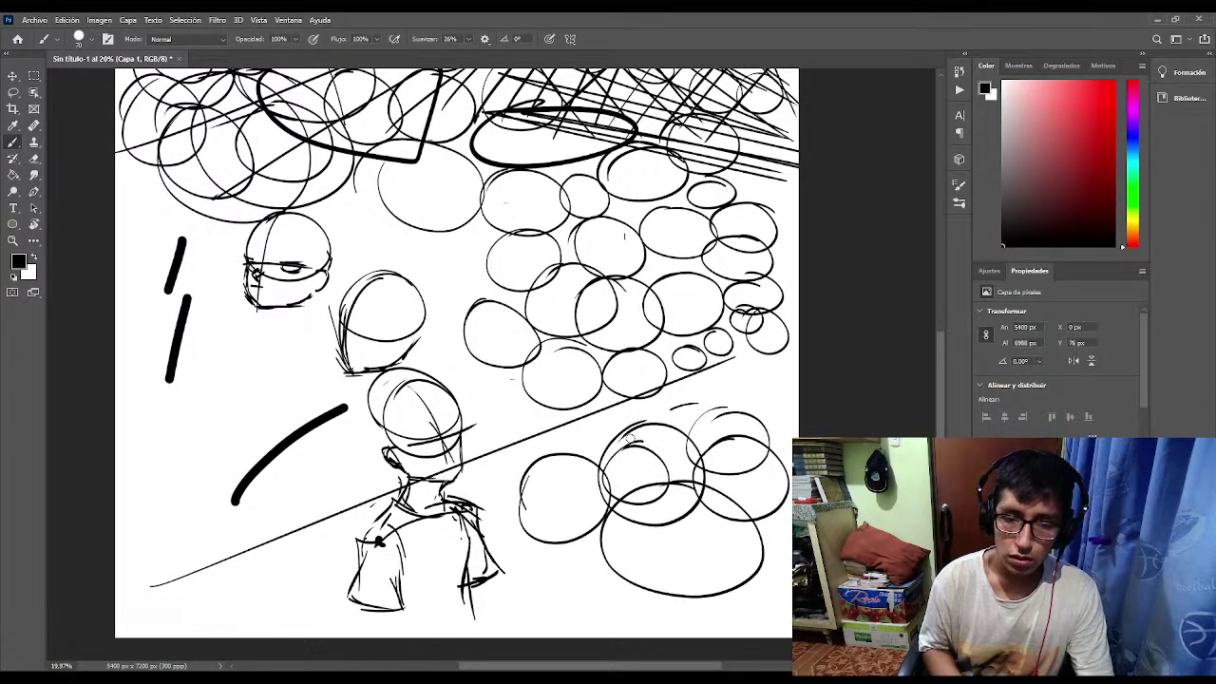
{"action": "mouse_move", "coordinate": [665, 411]}
{"action": "left_mouse_down"}
{"action": "mouse_move", "coordinate": [760, 496]}
{"action": "mouse_move", "coordinate": [667, 414]}
{"action": "left_mouse_up"}
{"action": "mouse_move", "coordinate": [582, 486]}
{"action": "left_mouse_down"}
{"action": "mouse_move", "coordinate": [616, 562]}
{"action": "mouse_move", "coordinate": [529, 499]}
{"action": "left_mouse_up"}
{"action": "mouse_move", "coordinate": [622, 509]}
{"action": "left_mouse_down"}
{"action": "mouse_move", "coordinate": [703, 551]}
{"action": "mouse_move", "coordinate": [591, 520]}
{"action": "left_mouse_up"}
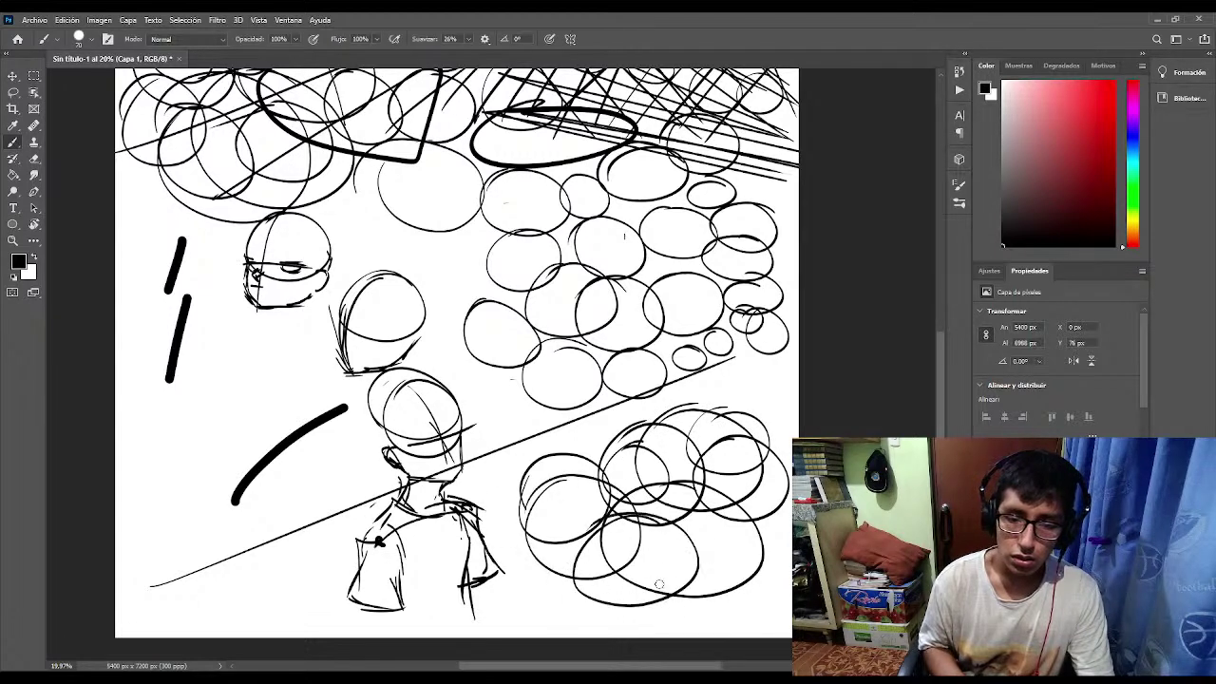
Draw large overlapping ovals across the bust and lower heads, ending with concentric loops in the middle of the page.
{"action": "mouse_move", "coordinate": [568, 431]}
{"action": "left_mouse_down"}
{"action": "mouse_move", "coordinate": [664, 538]}
{"action": "mouse_move", "coordinate": [517, 454]}
{"action": "left_mouse_up"}
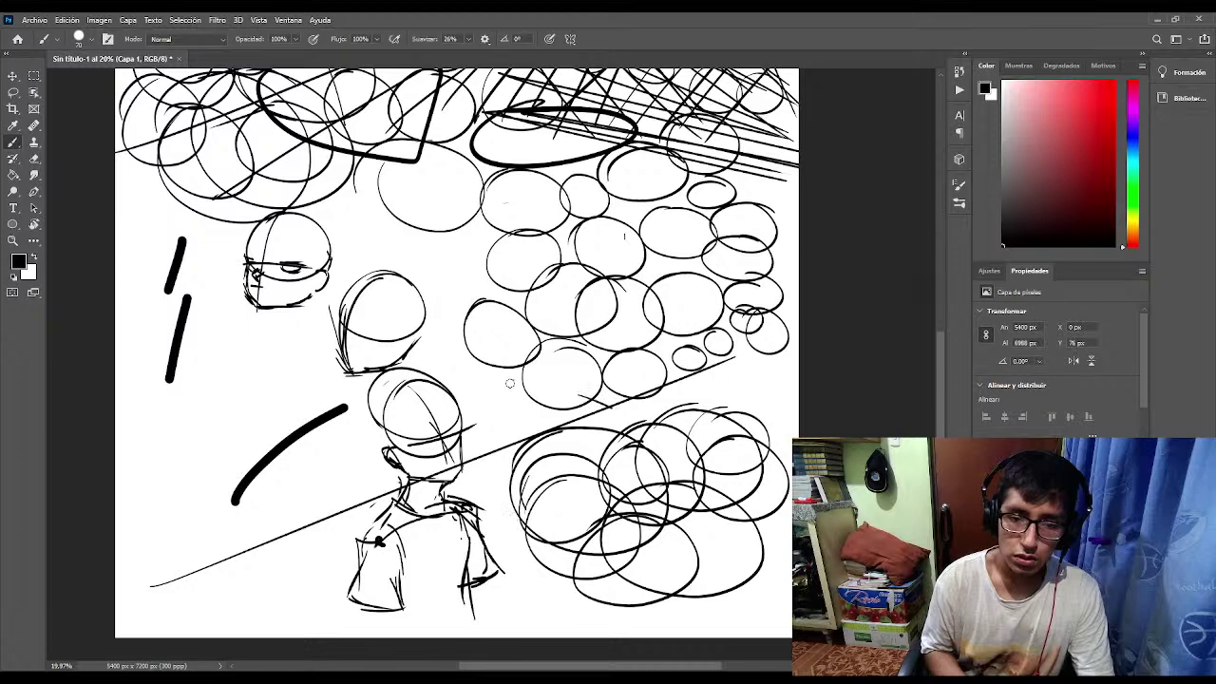
{"action": "mouse_move", "coordinate": [494, 390]}
{"action": "left_mouse_down"}
{"action": "mouse_move", "coordinate": [424, 395]}
{"action": "mouse_move", "coordinate": [544, 511]}
{"action": "left_mouse_up"}
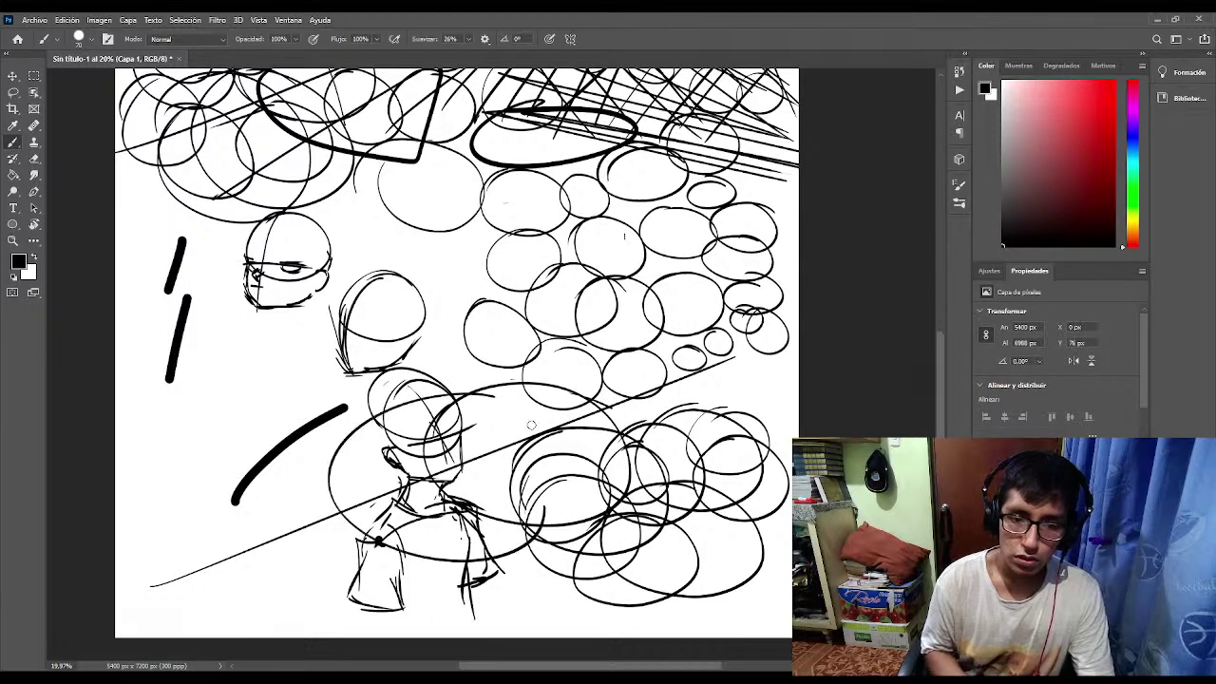
{"action": "mouse_move", "coordinate": [387, 399]}
{"action": "left_mouse_down"}
{"action": "mouse_move", "coordinate": [230, 479]}
{"action": "mouse_move", "coordinate": [459, 542]}
{"action": "mouse_move", "coordinate": [395, 397]}
{"action": "left_mouse_up"}
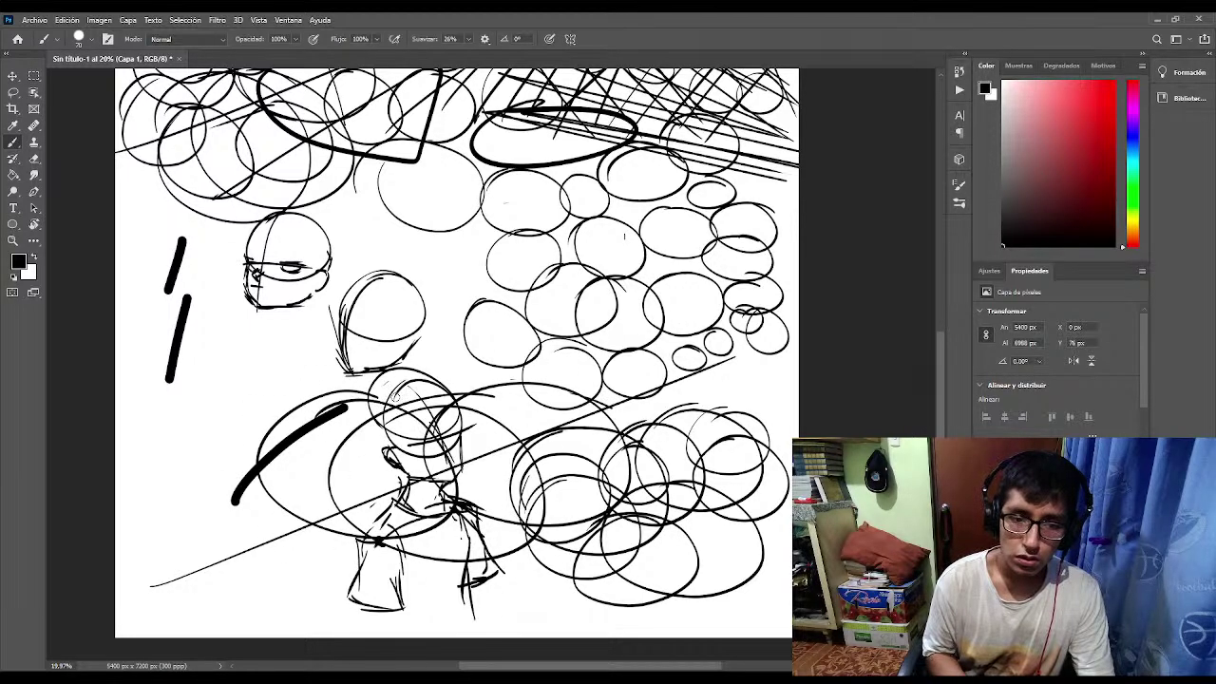
{"action": "mouse_move", "coordinate": [360, 329]}
{"action": "left_mouse_down"}
{"action": "mouse_move", "coordinate": [232, 380]}
{"action": "mouse_move", "coordinate": [361, 518]}
{"action": "mouse_move", "coordinate": [275, 324]}
{"action": "left_mouse_up"}
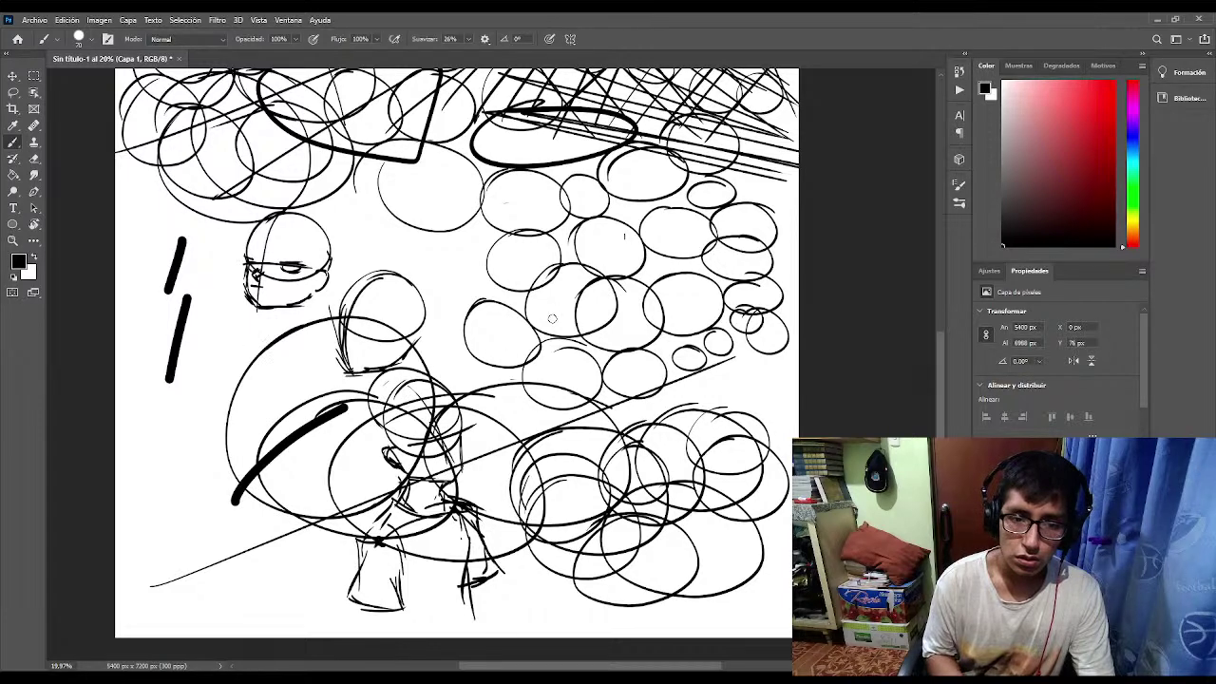
{"action": "mouse_move", "coordinate": [363, 340]}
{"action": "left_mouse_down"}
{"action": "mouse_move", "coordinate": [589, 441]}
{"action": "mouse_move", "coordinate": [373, 364]}
{"action": "mouse_move", "coordinate": [569, 276]}
{"action": "mouse_move", "coordinate": [500, 481]}
{"action": "mouse_move", "coordinate": [608, 285]}
{"action": "mouse_move", "coordinate": [399, 285]}
{"action": "mouse_move", "coordinate": [533, 373]}
{"action": "mouse_move", "coordinate": [439, 354]}
{"action": "left_mouse_up"}
{"action": "mouse_move", "coordinate": [528, 337]}
{"action": "left_mouse_down"}
{"action": "mouse_move", "coordinate": [466, 390]}
{"action": "mouse_move", "coordinate": [518, 365]}
{"action": "mouse_move", "coordinate": [500, 269]}
{"action": "mouse_move", "coordinate": [580, 336]}
{"action": "mouse_move", "coordinate": [407, 351]}
{"action": "mouse_move", "coordinate": [532, 291]}
{"action": "mouse_move", "coordinate": [500, 270]}
{"action": "mouse_move", "coordinate": [421, 414]}
{"action": "mouse_move", "coordinate": [599, 275]}
{"action": "mouse_move", "coordinate": [446, 290]}
{"action": "left_mouse_up"}
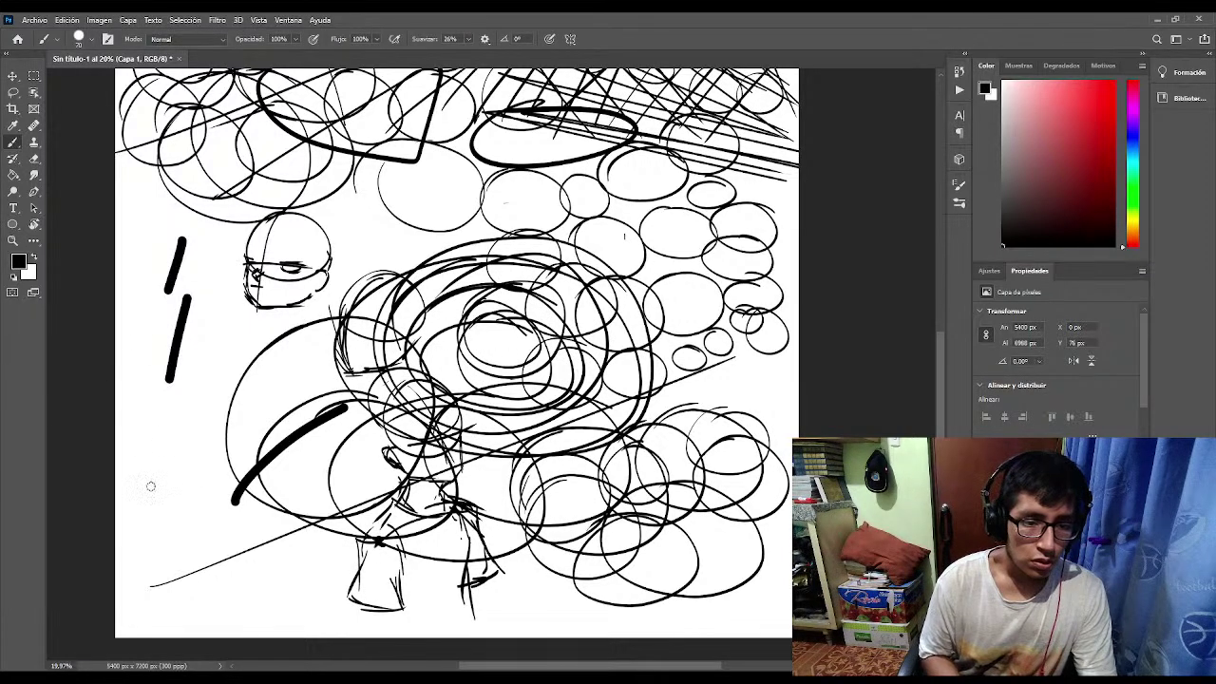
Hatch the page's lower left area with dense diagonal strokes, extending up to the page's left edge.
{"action": "left_click_drag", "start_coordinate": [226, 401], "coordinate": [163, 535]}
{"action": "left_click_drag", "start_coordinate": [238, 430], "coordinate": [160, 542]}
{"action": "left_click_drag", "start_coordinate": [228, 450], "coordinate": [171, 539]}
{"action": "left_click_drag", "start_coordinate": [262, 420], "coordinate": [188, 549]}
{"action": "mouse_move", "coordinate": [285, 425]}
{"action": "left_mouse_down"}
{"action": "mouse_move", "coordinate": [228, 495]}
{"action": "mouse_move", "coordinate": [209, 570]}
{"action": "left_mouse_up"}
{"action": "left_click_drag", "start_coordinate": [323, 445], "coordinate": [236, 543]}
{"action": "left_click_drag", "start_coordinate": [304, 491], "coordinate": [264, 566]}
{"action": "left_click_drag", "start_coordinate": [354, 458], "coordinate": [270, 614]}
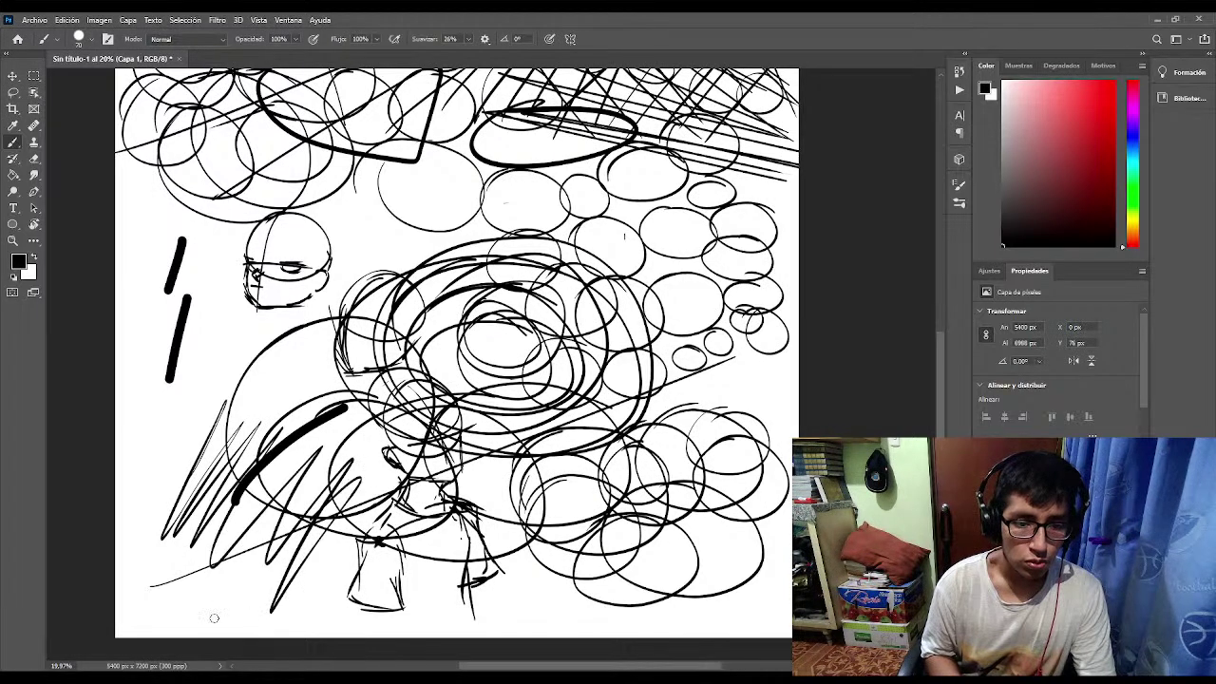
{"action": "left_click_drag", "start_coordinate": [310, 520], "coordinate": [231, 593]}
{"action": "mouse_move", "coordinate": [302, 456]}
{"action": "left_mouse_down"}
{"action": "mouse_move", "coordinate": [226, 553]}
{"action": "mouse_move", "coordinate": [196, 545]}
{"action": "left_mouse_up"}
{"action": "left_click_drag", "start_coordinate": [246, 523], "coordinate": [203, 591]}
{"action": "left_click_drag", "start_coordinate": [259, 452], "coordinate": [169, 570]}
{"action": "left_click_drag", "start_coordinate": [236, 462], "coordinate": [177, 530]}
{"action": "left_click_drag", "start_coordinate": [247, 435], "coordinate": [155, 551]}
{"action": "left_click_drag", "start_coordinate": [253, 425], "coordinate": [148, 521]}
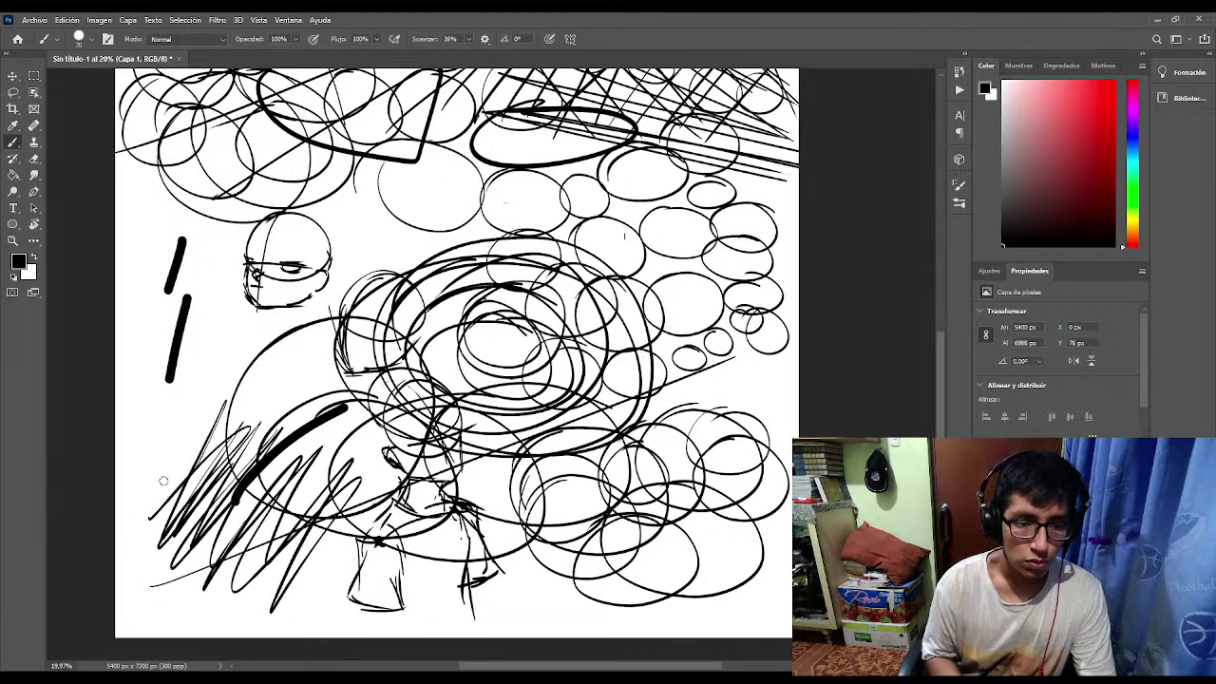
{"action": "left_click_drag", "start_coordinate": [230, 406], "coordinate": [148, 521]}
{"action": "left_click_drag", "start_coordinate": [232, 401], "coordinate": [129, 521]}
{"action": "left_click_drag", "start_coordinate": [257, 377], "coordinate": [130, 519]}
{"action": "left_click_drag", "start_coordinate": [256, 375], "coordinate": [137, 498]}
{"action": "mouse_move", "coordinate": [241, 380]}
{"action": "left_mouse_down"}
{"action": "mouse_move", "coordinate": [114, 526]}
{"action": "mouse_move", "coordinate": [114, 514]}
{"action": "left_mouse_up"}
{"action": "left_click_drag", "start_coordinate": [228, 380], "coordinate": [114, 483]}
{"action": "left_click_drag", "start_coordinate": [222, 380], "coordinate": [114, 492]}
{"action": "left_click_drag", "start_coordinate": [268, 335], "coordinate": [116, 471]}
{"action": "mouse_move", "coordinate": [247, 346]}
{"action": "left_mouse_down"}
{"action": "mouse_move", "coordinate": [114, 475]}
{"action": "mouse_move", "coordinate": [143, 443]}
{"action": "left_mouse_up"}
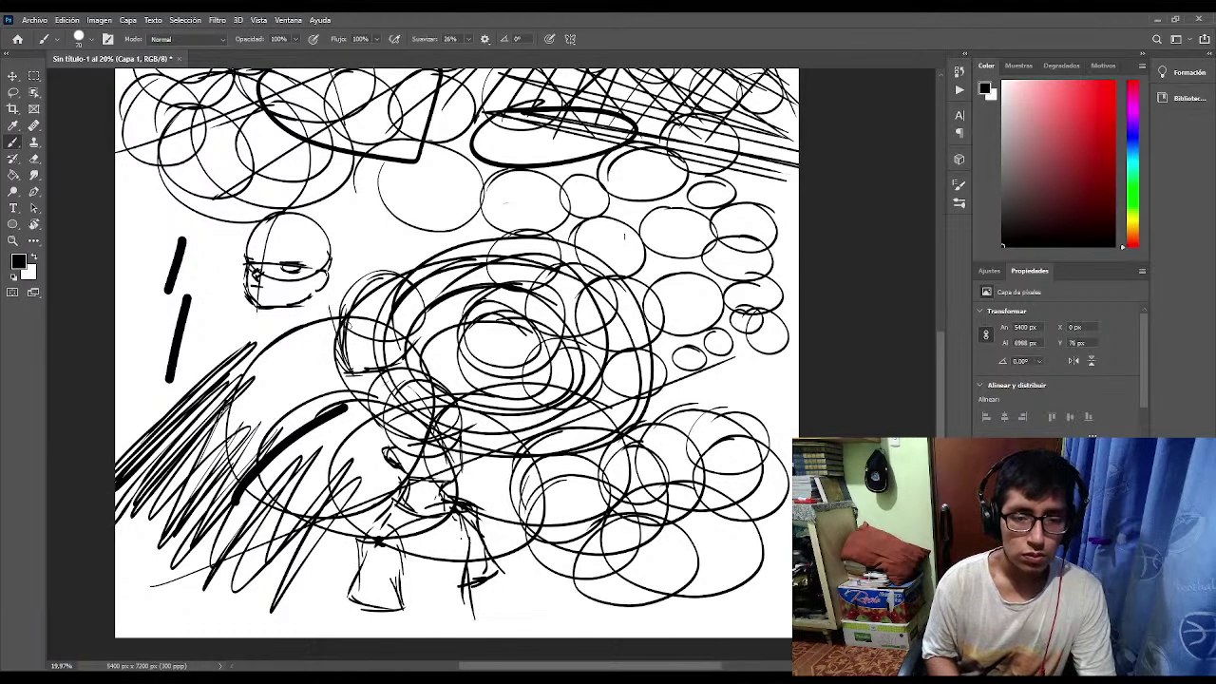
Add steep, nearly vertical strokes over the upper end of the diagonal hatching, below the first head.
{"action": "left_click_drag", "start_coordinate": [226, 328], "coordinate": [300, 474]}
{"action": "left_click_drag", "start_coordinate": [279, 357], "coordinate": [258, 432]}
{"action": "left_click_drag", "start_coordinate": [291, 333], "coordinate": [269, 423]}
{"action": "left_click_drag", "start_coordinate": [258, 361], "coordinate": [255, 458]}
{"action": "left_click_drag", "start_coordinate": [260, 386], "coordinate": [247, 443]}
{"action": "left_click_drag", "start_coordinate": [238, 311], "coordinate": [232, 357]}
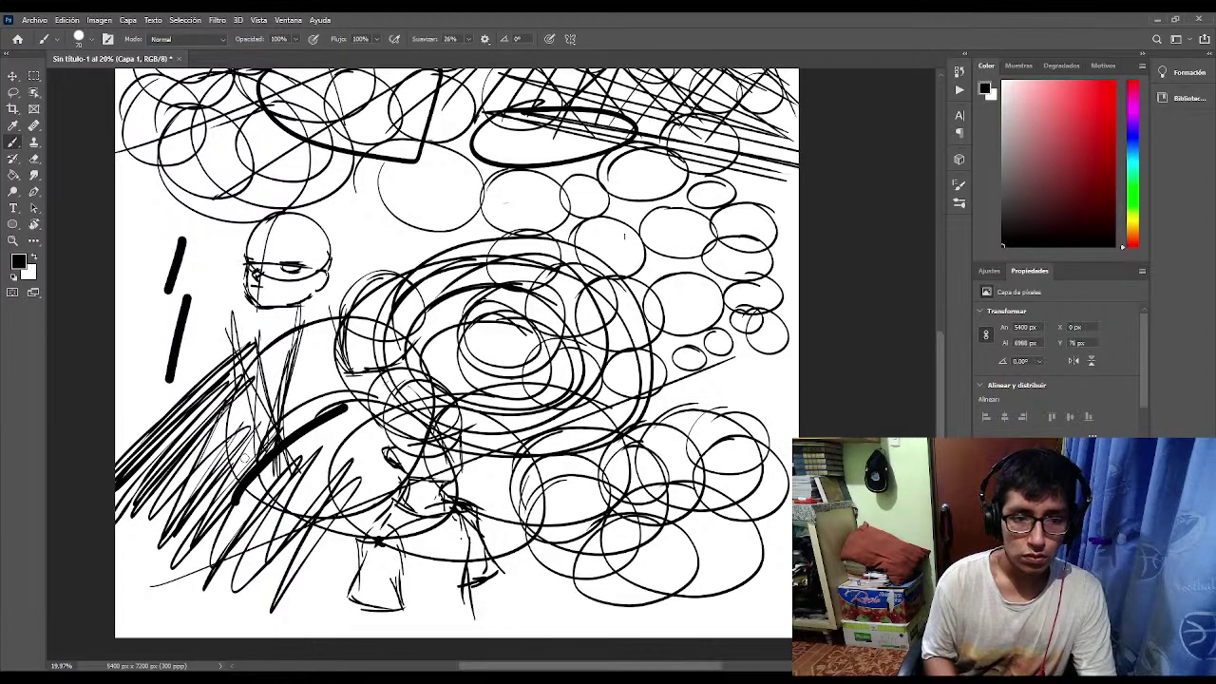
Draw long slanted lines across the two thick strokes near the page's left edge.
{"action": "left_click_drag", "start_coordinate": [159, 278], "coordinate": [194, 350]}
{"action": "mouse_move", "coordinate": [169, 308]}
{"action": "left_mouse_down"}
{"action": "mouse_move", "coordinate": [173, 407]}
{"action": "mouse_move", "coordinate": [252, 268]}
{"action": "left_mouse_up"}
{"action": "left_click_drag", "start_coordinate": [114, 358], "coordinate": [228, 262]}
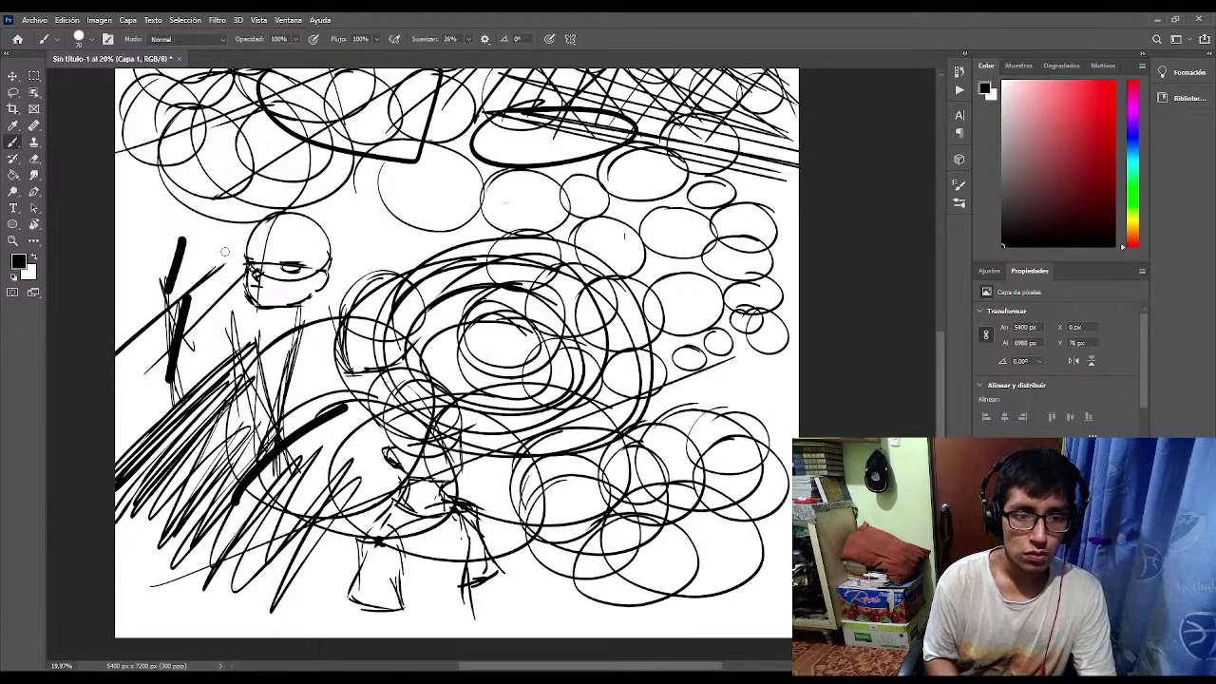
{"action": "left_click_drag", "start_coordinate": [110, 315], "coordinate": [232, 239]}
{"action": "left_click_drag", "start_coordinate": [117, 275], "coordinate": [229, 238]}
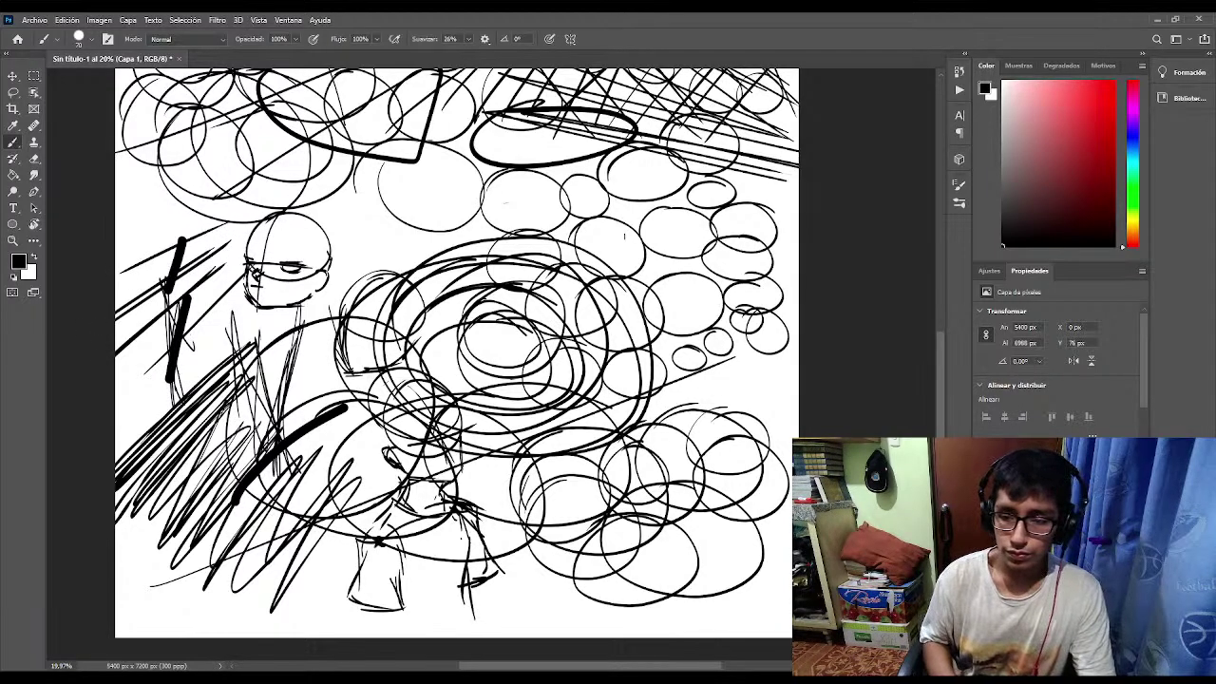
Clear all the practice drawings from the layer and add a new empty layer.
{"action": "key", "text": "ctrl+a"}
{"action": "key", "text": "Delete"}
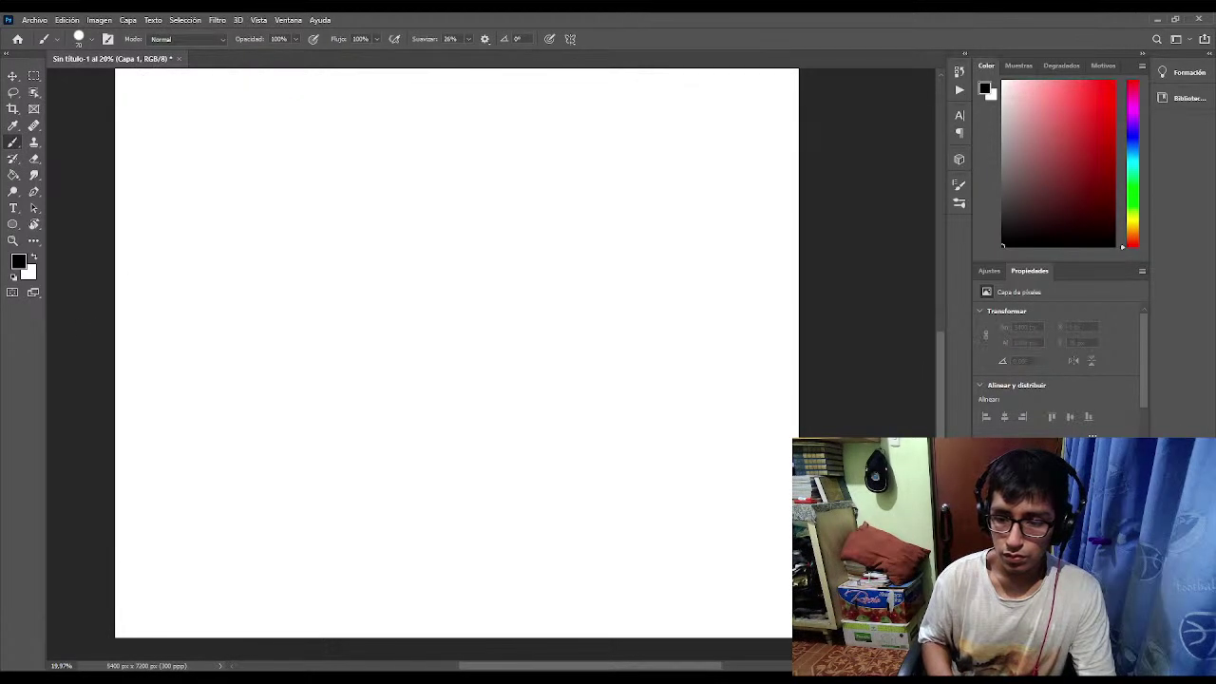
{"action": "key", "text": "ctrl+shift+alt+n"}
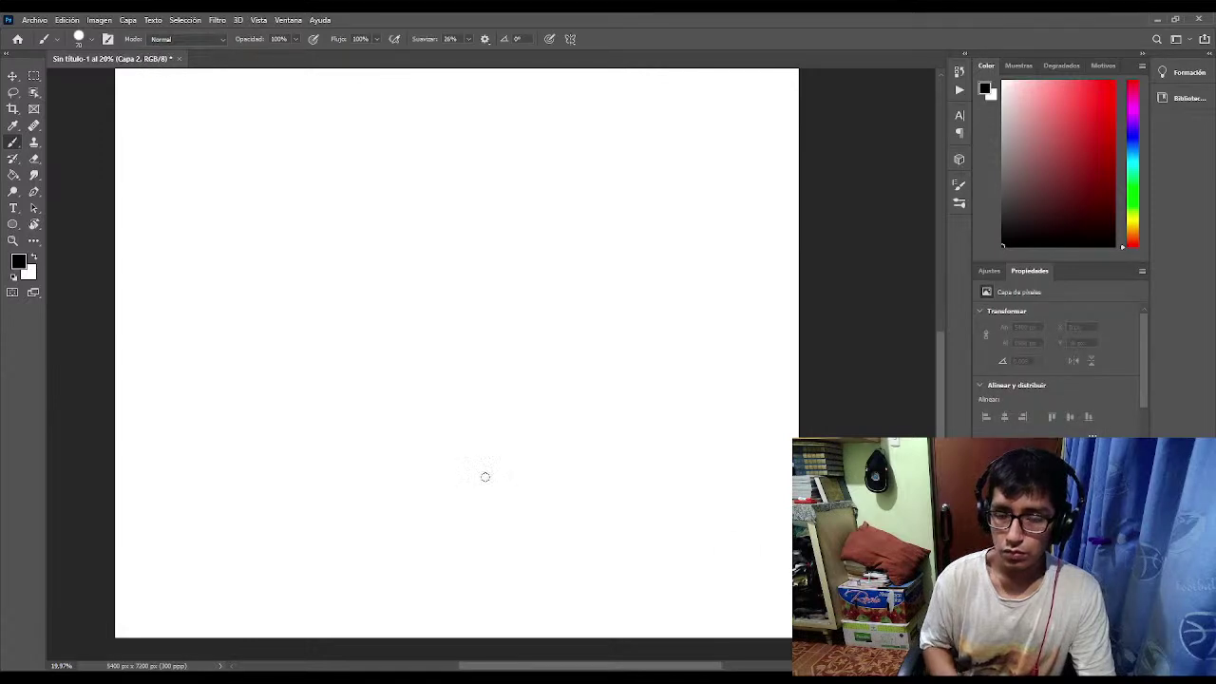
Draw five freehand ovals across the lower part of the page: one at the left and four toward the right.
{"action": "mouse_move", "coordinate": [178, 513]}
{"action": "left_mouse_down"}
{"action": "mouse_move", "coordinate": [296, 586]}
{"action": "mouse_move", "coordinate": [124, 527]}
{"action": "left_mouse_up"}
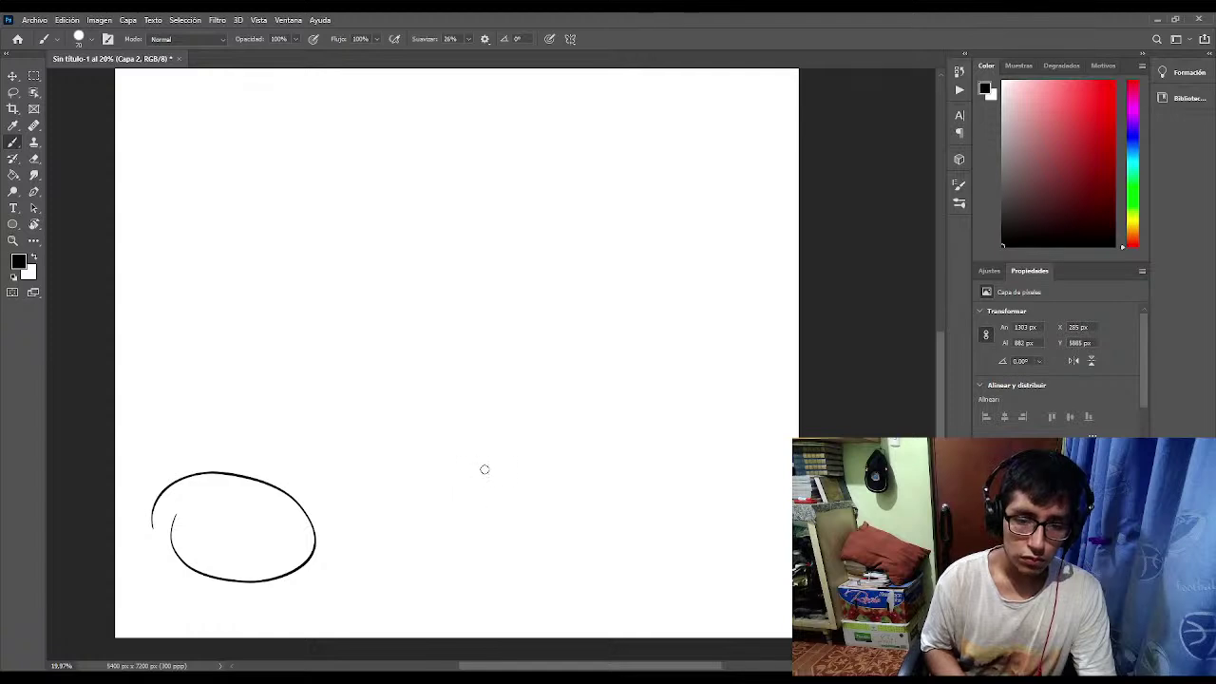
{"action": "mouse_move", "coordinate": [428, 446]}
{"action": "left_mouse_down"}
{"action": "mouse_move", "coordinate": [467, 424]}
{"action": "mouse_move", "coordinate": [475, 435]}
{"action": "left_mouse_up"}
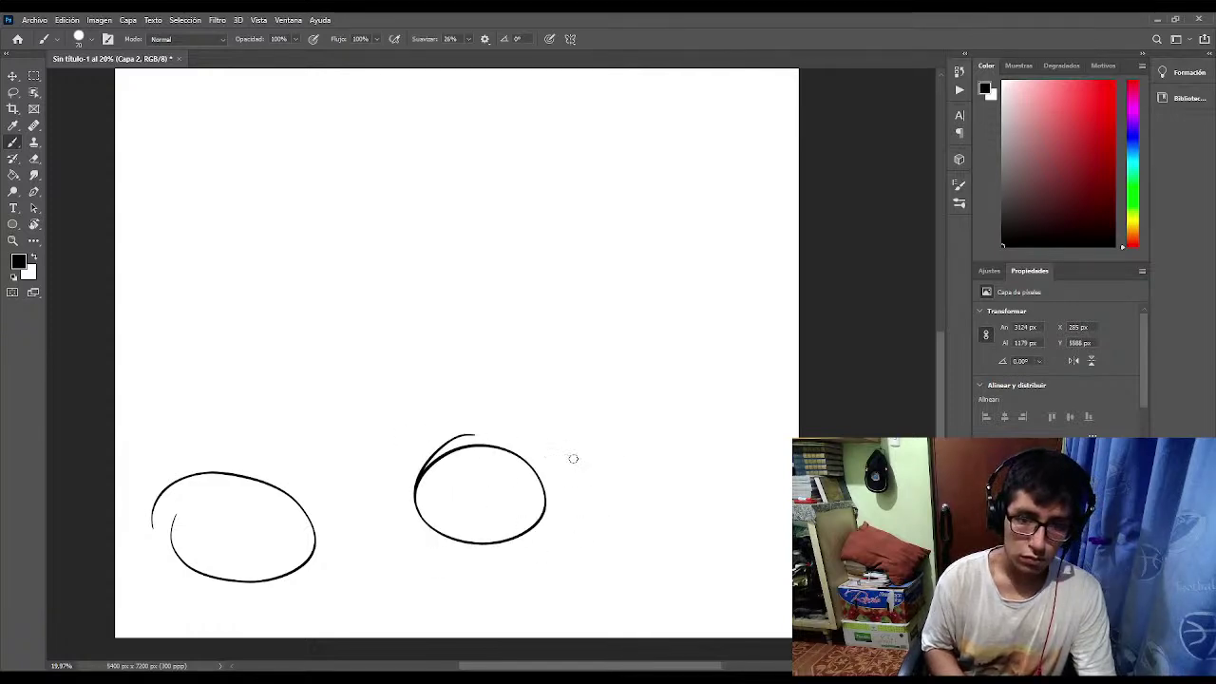
{"action": "mouse_move", "coordinate": [627, 430]}
{"action": "left_mouse_down"}
{"action": "mouse_move", "coordinate": [528, 492]}
{"action": "mouse_move", "coordinate": [572, 418]}
{"action": "mouse_move", "coordinate": [622, 429]}
{"action": "left_mouse_up"}
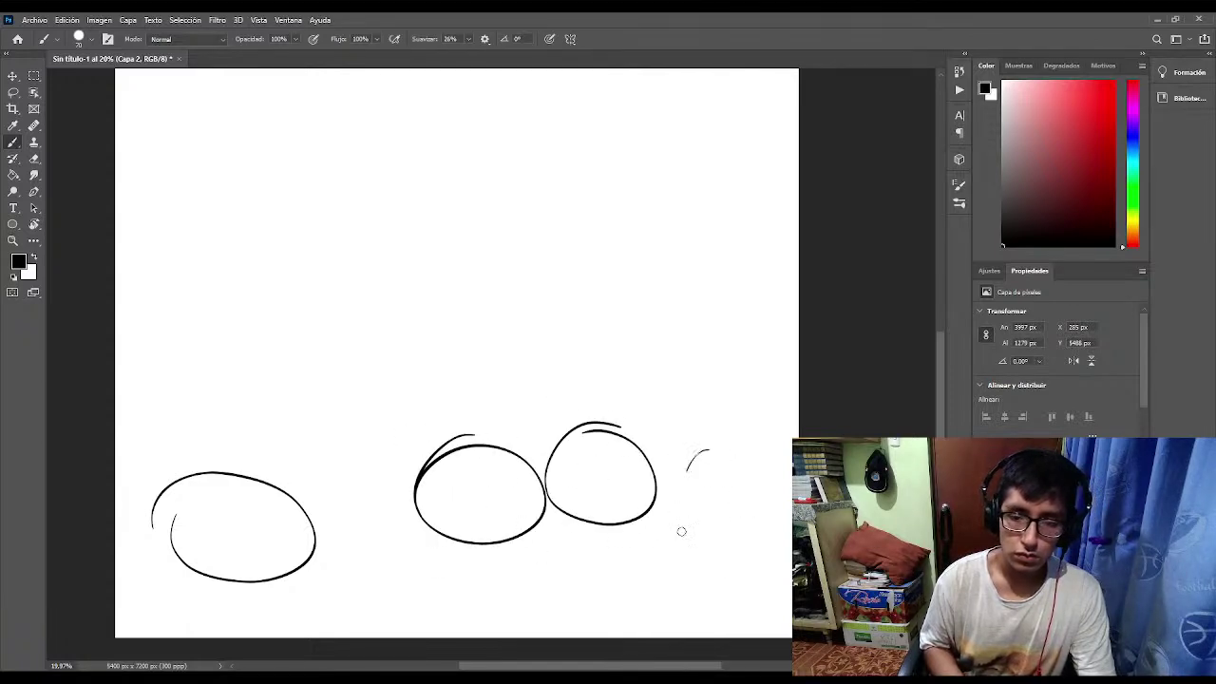
{"action": "left_click_drag", "start_coordinate": [681, 531], "coordinate": [690, 446]}
{"action": "mouse_move", "coordinate": [586, 551]}
{"action": "left_mouse_down"}
{"action": "mouse_move", "coordinate": [651, 606]}
{"action": "mouse_move", "coordinate": [561, 535]}
{"action": "mouse_move", "coordinate": [582, 568]}
{"action": "left_mouse_up"}
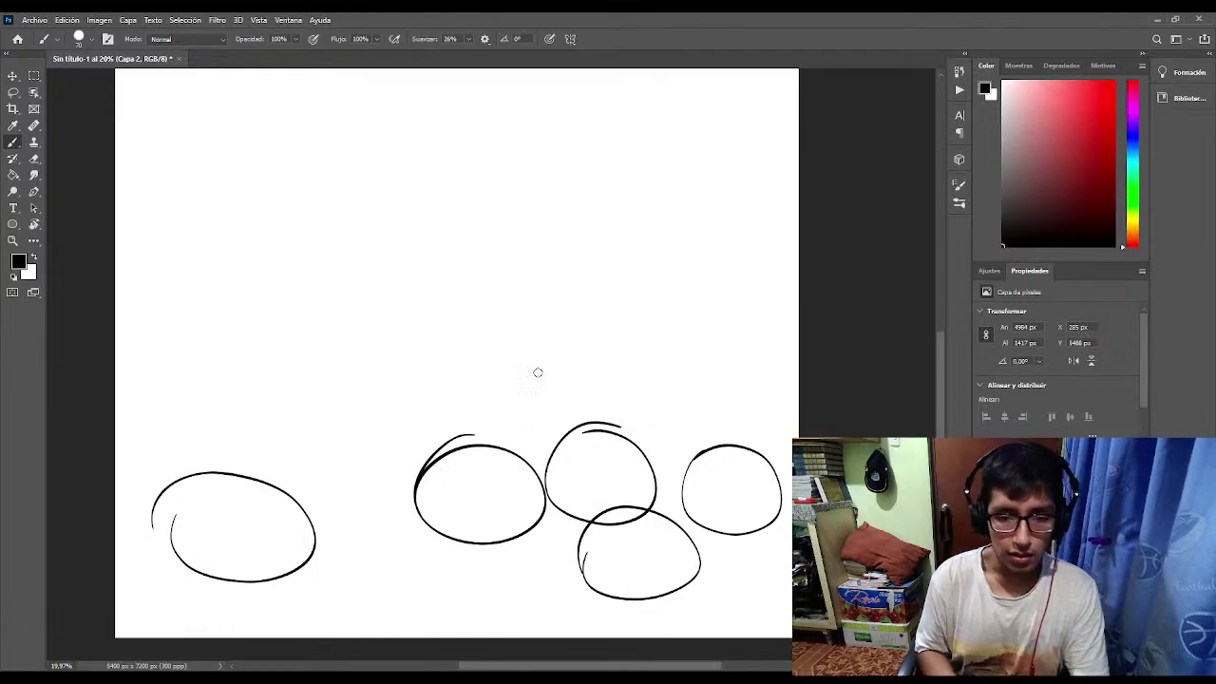
Draw seven more freehand ovals above the lower ones, spreading them across the middle of the page with some overlapping.
{"action": "mouse_move", "coordinate": [530, 340]}
{"action": "left_mouse_down"}
{"action": "mouse_move", "coordinate": [522, 434]}
{"action": "mouse_move", "coordinate": [462, 347]}
{"action": "left_mouse_up"}
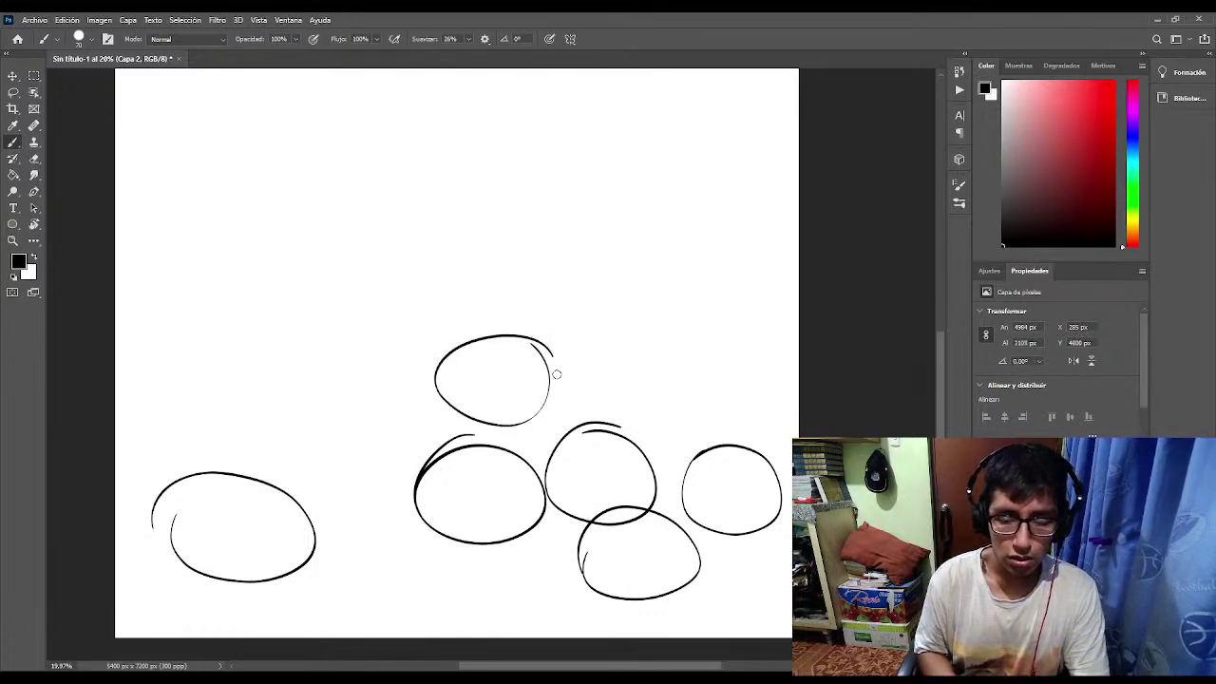
{"action": "mouse_move", "coordinate": [597, 317]}
{"action": "left_mouse_down"}
{"action": "mouse_move", "coordinate": [503, 402]}
{"action": "mouse_move", "coordinate": [594, 321]}
{"action": "left_mouse_up"}
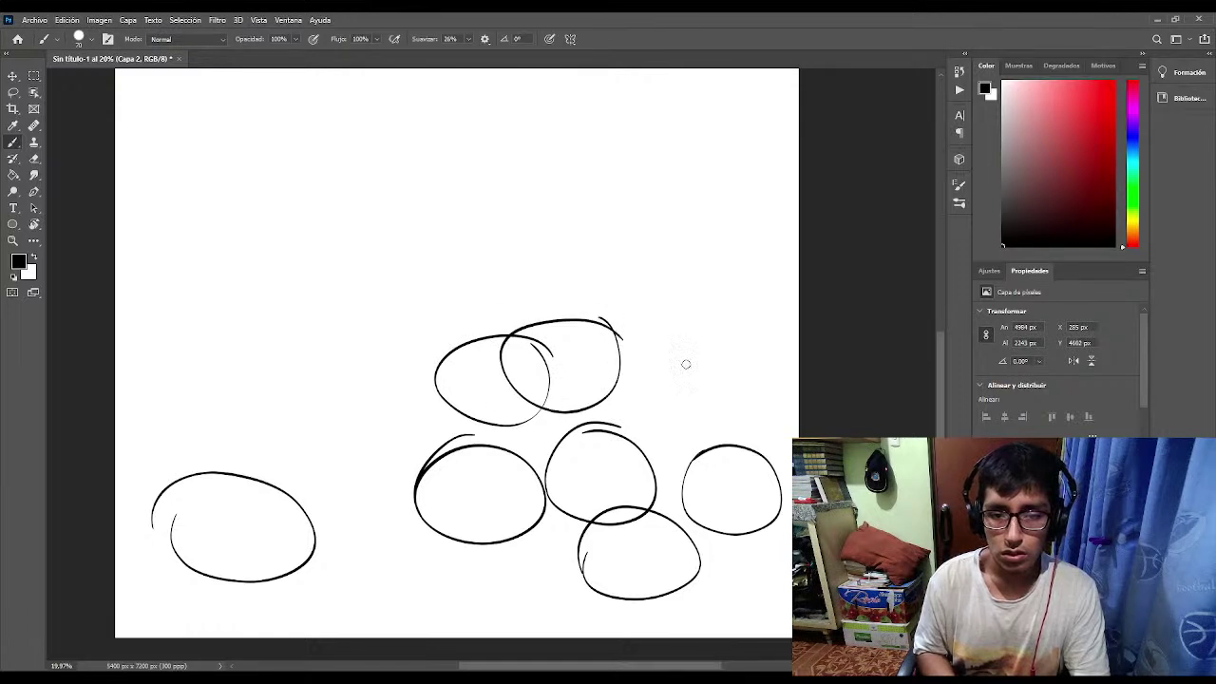
{"action": "mouse_move", "coordinate": [700, 323]}
{"action": "left_mouse_down"}
{"action": "mouse_move", "coordinate": [706, 434]}
{"action": "mouse_move", "coordinate": [658, 350]}
{"action": "left_mouse_up"}
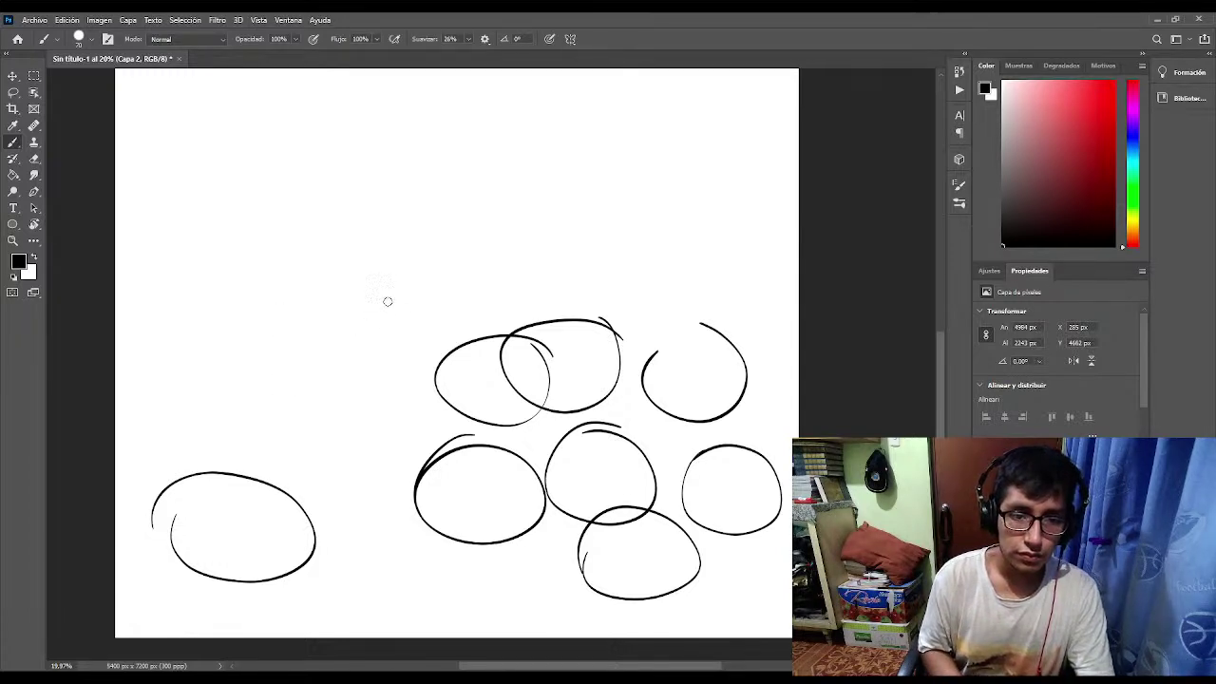
{"action": "mouse_move", "coordinate": [386, 299]}
{"action": "left_mouse_down"}
{"action": "mouse_move", "coordinate": [392, 382]}
{"action": "mouse_move", "coordinate": [399, 318]}
{"action": "left_mouse_up"}
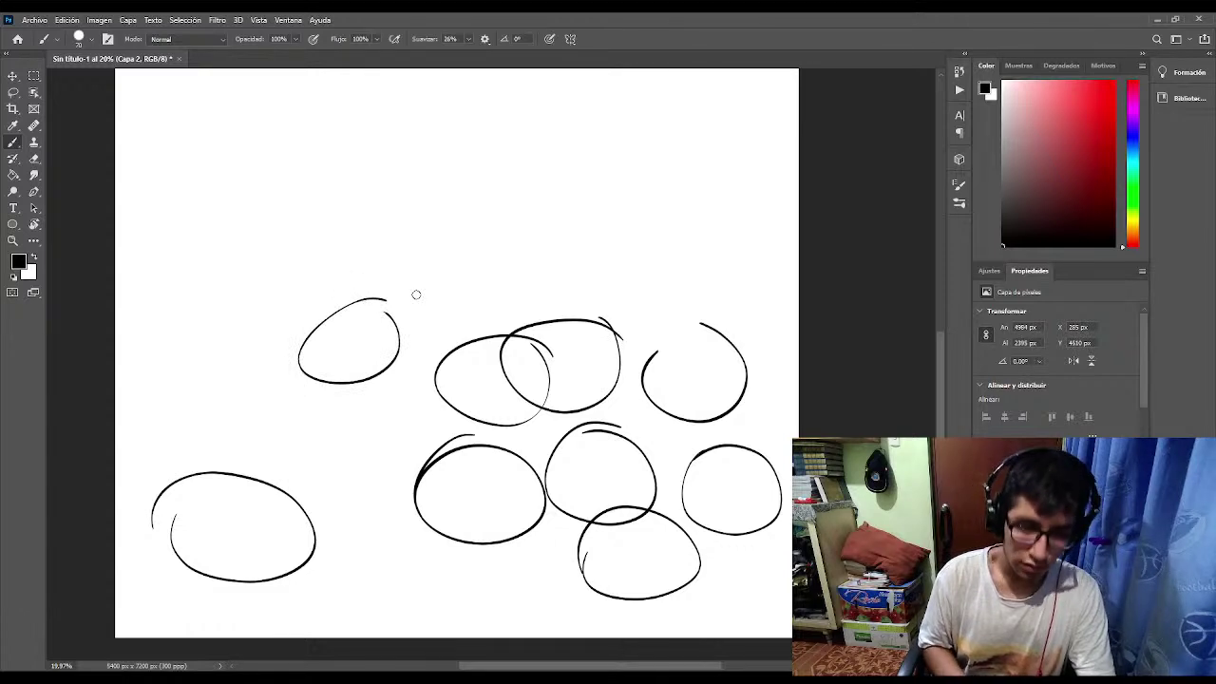
{"action": "mouse_move", "coordinate": [502, 251]}
{"action": "left_mouse_down"}
{"action": "mouse_move", "coordinate": [479, 333]}
{"action": "mouse_move", "coordinate": [504, 262]}
{"action": "left_mouse_up"}
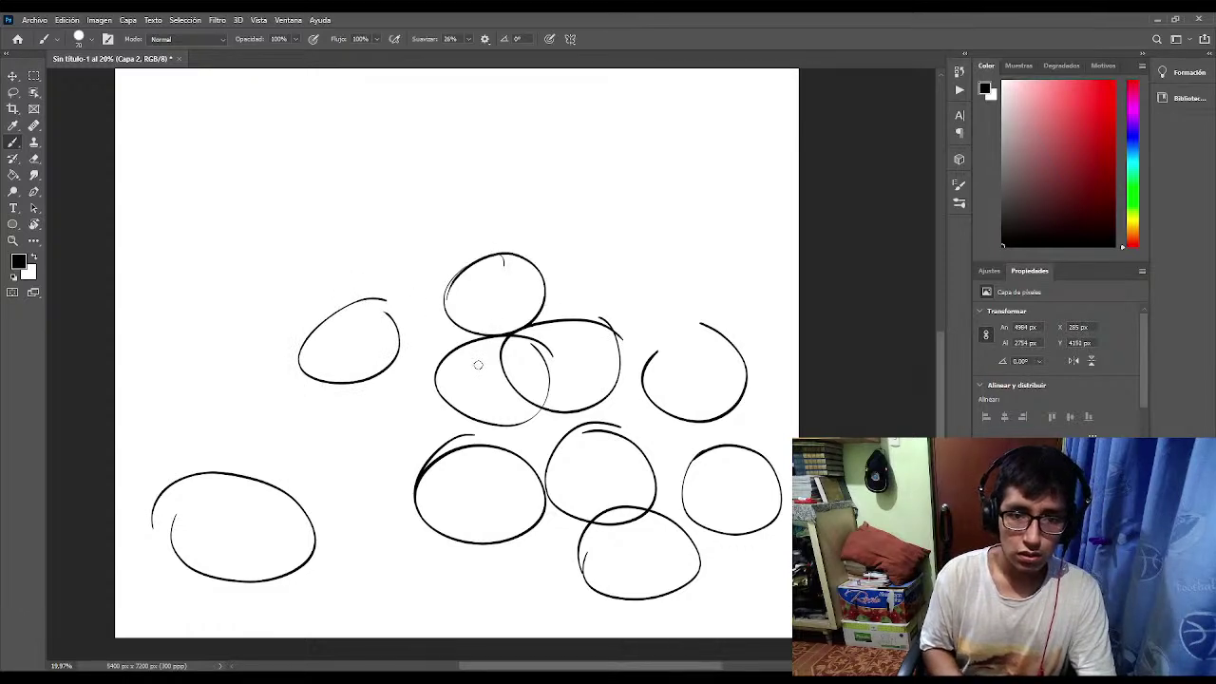
{"action": "mouse_move", "coordinate": [349, 230]}
{"action": "left_mouse_down"}
{"action": "mouse_move", "coordinate": [445, 268]}
{"action": "mouse_move", "coordinate": [385, 217]}
{"action": "left_mouse_up"}
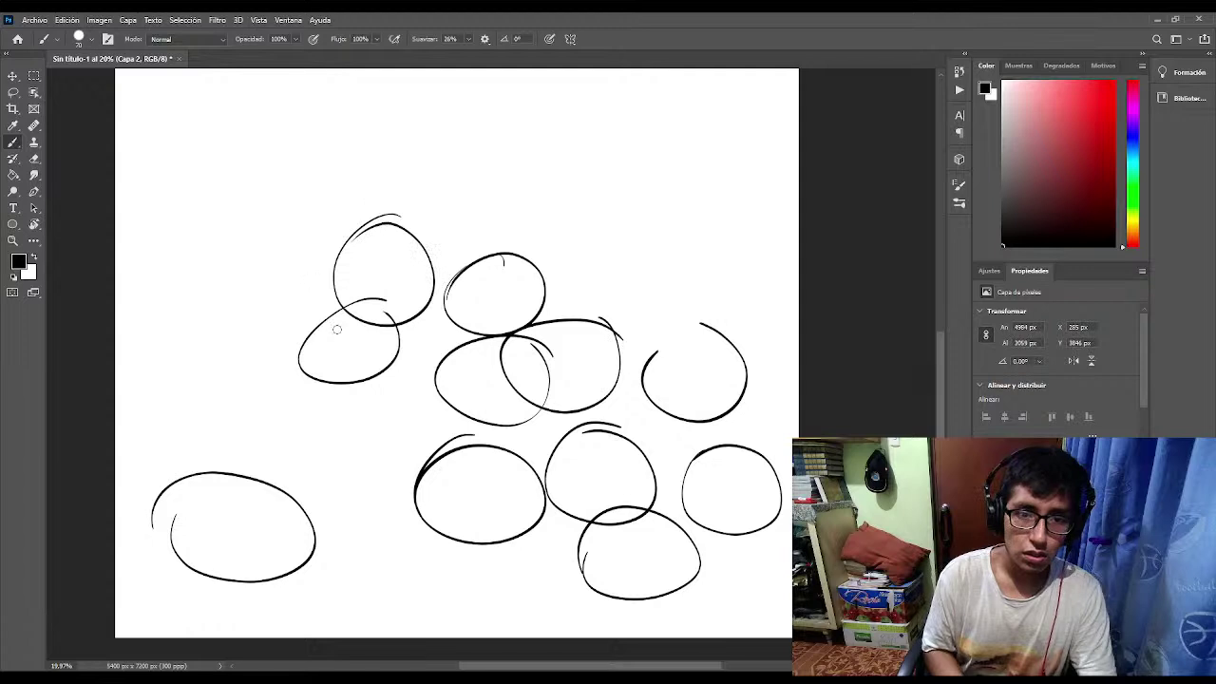
{"action": "mouse_move", "coordinate": [164, 323]}
{"action": "left_mouse_down"}
{"action": "mouse_move", "coordinate": [182, 402]}
{"action": "mouse_move", "coordinate": [215, 282]}
{"action": "mouse_move", "coordinate": [150, 370]}
{"action": "left_mouse_up"}
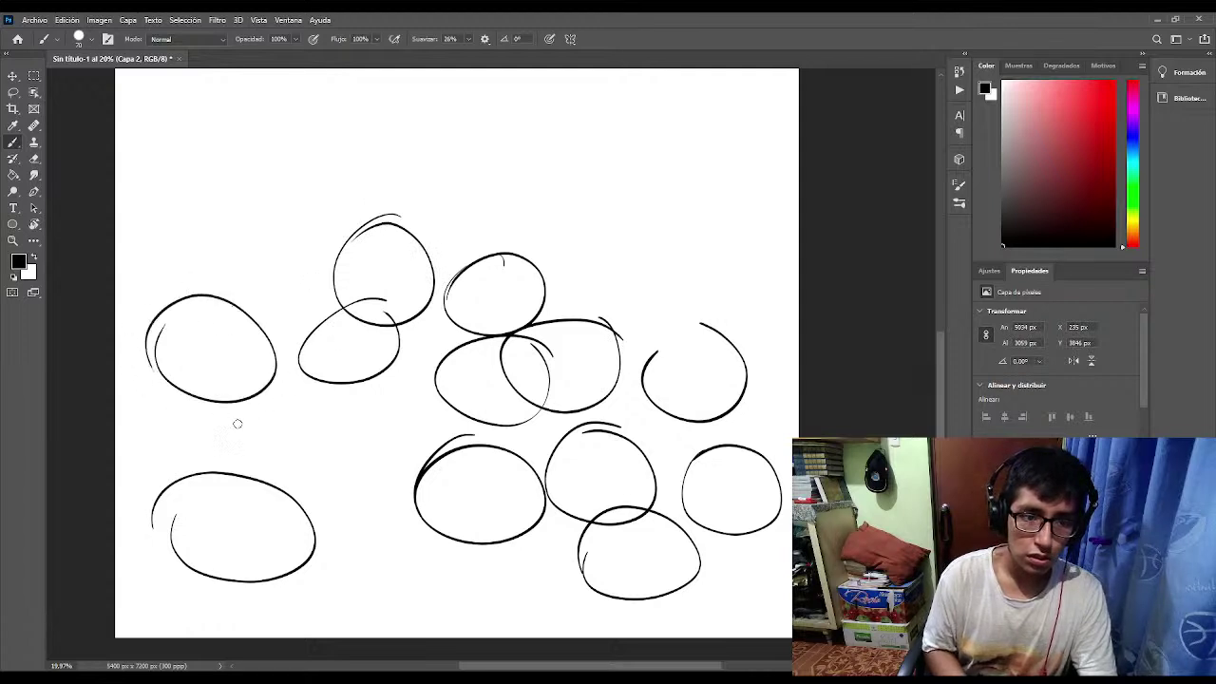
Fill the gap between the lower ovals with four small ovals and draw dense overlapping loops at the page's lower middle.
{"action": "mouse_move", "coordinate": [316, 388]}
{"action": "left_mouse_down"}
{"action": "mouse_move", "coordinate": [346, 406]}
{"action": "mouse_move", "coordinate": [321, 394]}
{"action": "left_mouse_up"}
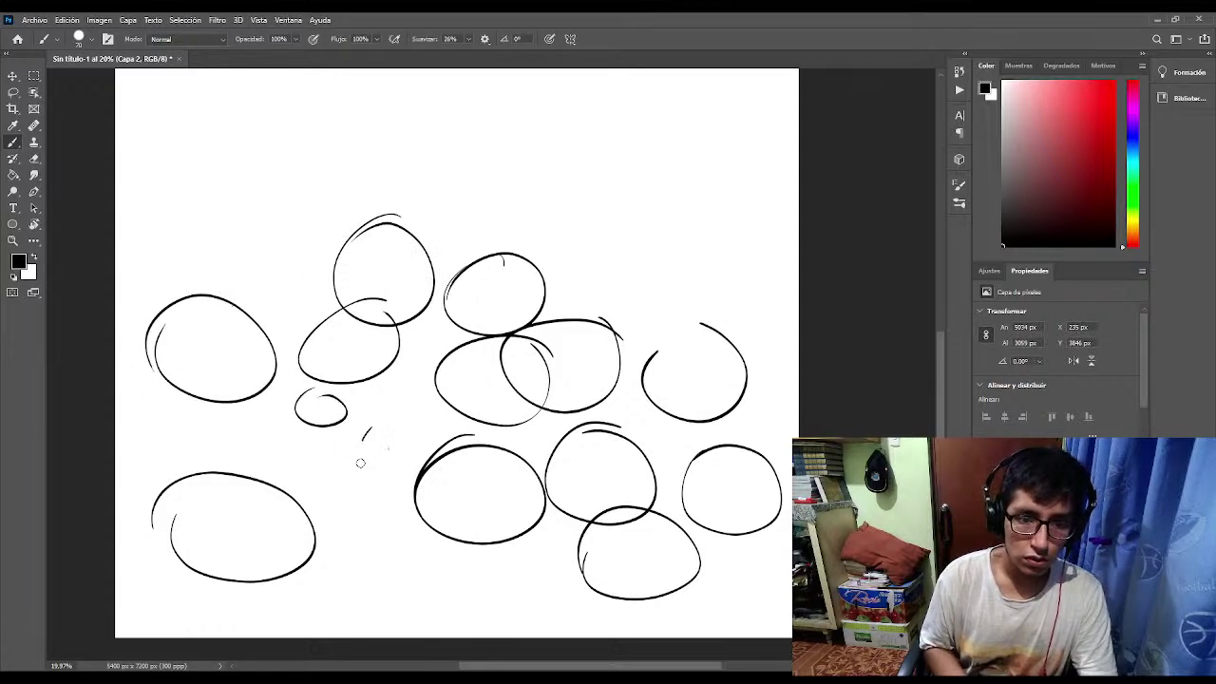
{"action": "mouse_move", "coordinate": [360, 463]}
{"action": "left_mouse_down"}
{"action": "mouse_move", "coordinate": [422, 449]}
{"action": "mouse_move", "coordinate": [367, 425]}
{"action": "left_mouse_up"}
{"action": "mouse_move", "coordinate": [377, 480]}
{"action": "left_mouse_down"}
{"action": "mouse_move", "coordinate": [329, 519]}
{"action": "mouse_move", "coordinate": [372, 474]}
{"action": "mouse_move", "coordinate": [380, 560]}
{"action": "mouse_move", "coordinate": [409, 506]}
{"action": "left_mouse_up"}
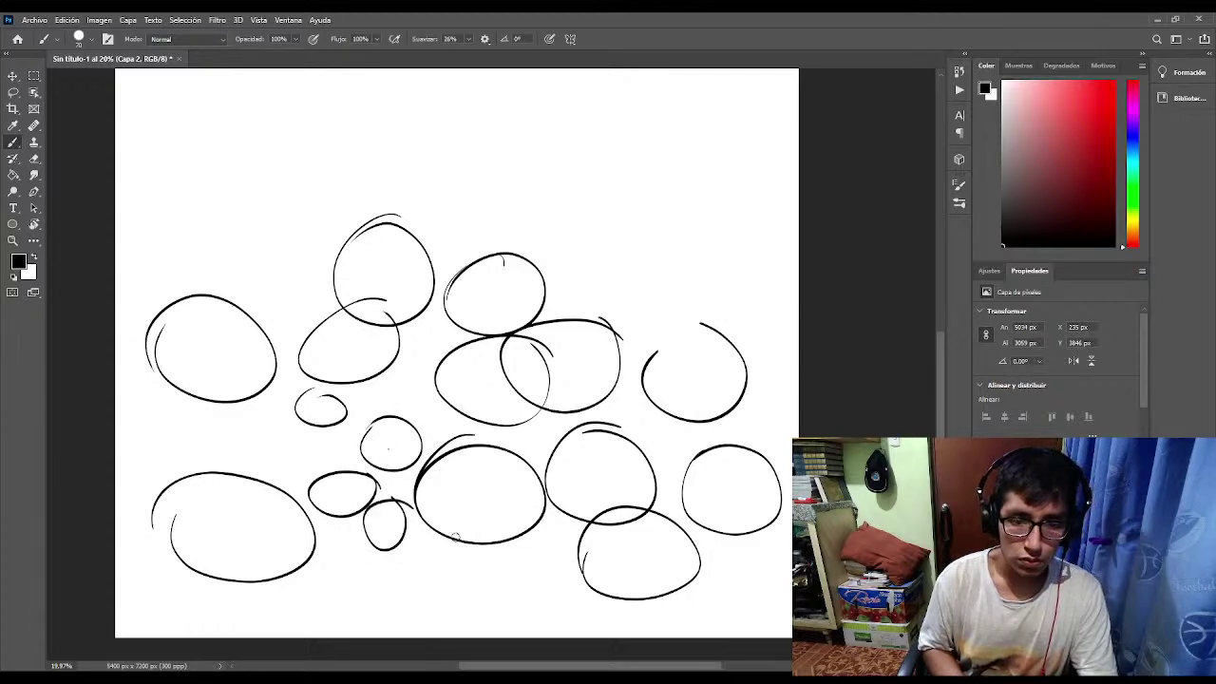
{"action": "mouse_move", "coordinate": [494, 570]}
{"action": "left_mouse_down"}
{"action": "mouse_move", "coordinate": [504, 549]}
{"action": "mouse_move", "coordinate": [494, 585]}
{"action": "mouse_move", "coordinate": [567, 526]}
{"action": "mouse_move", "coordinate": [594, 579]}
{"action": "mouse_move", "coordinate": [434, 523]}
{"action": "mouse_move", "coordinate": [532, 606]}
{"action": "mouse_move", "coordinate": [513, 613]}
{"action": "mouse_move", "coordinate": [570, 570]}
{"action": "mouse_move", "coordinate": [524, 513]}
{"action": "mouse_move", "coordinate": [617, 570]}
{"action": "mouse_move", "coordinate": [584, 517]}
{"action": "mouse_move", "coordinate": [447, 532]}
{"action": "left_mouse_up"}
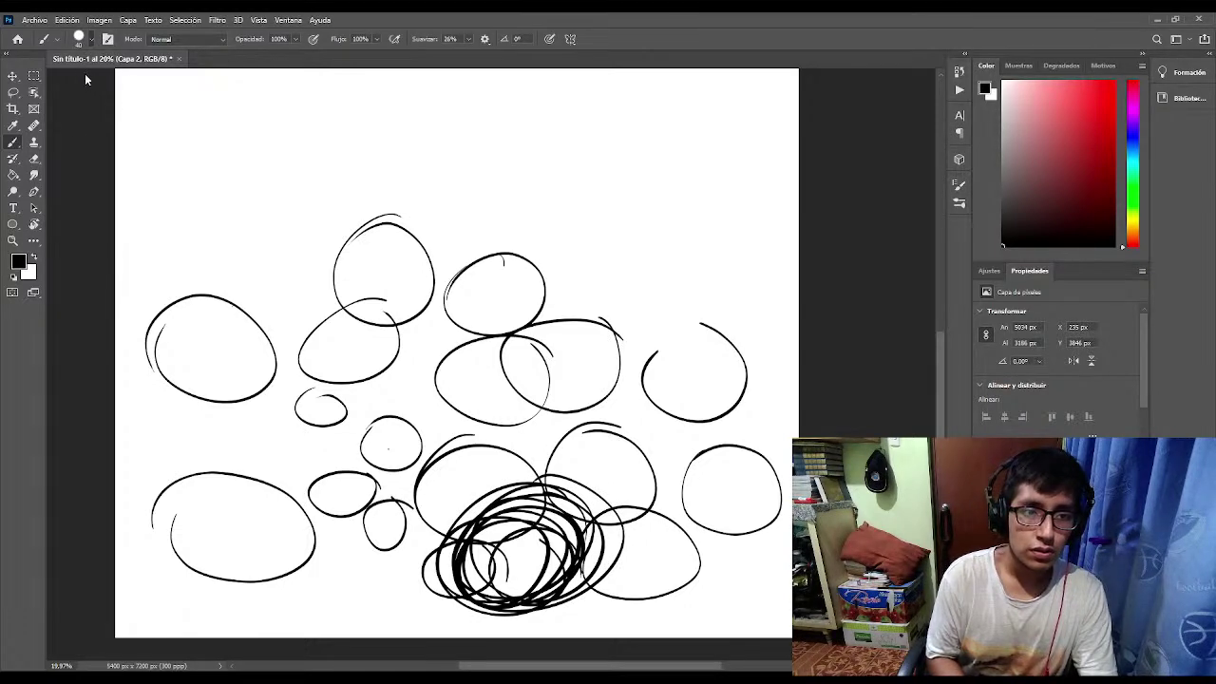
Draw thin ovals above the group and overlapping down the page's right side, with small ones in the lower right corner.
{"action": "left_click", "coordinate": [409, 190]}
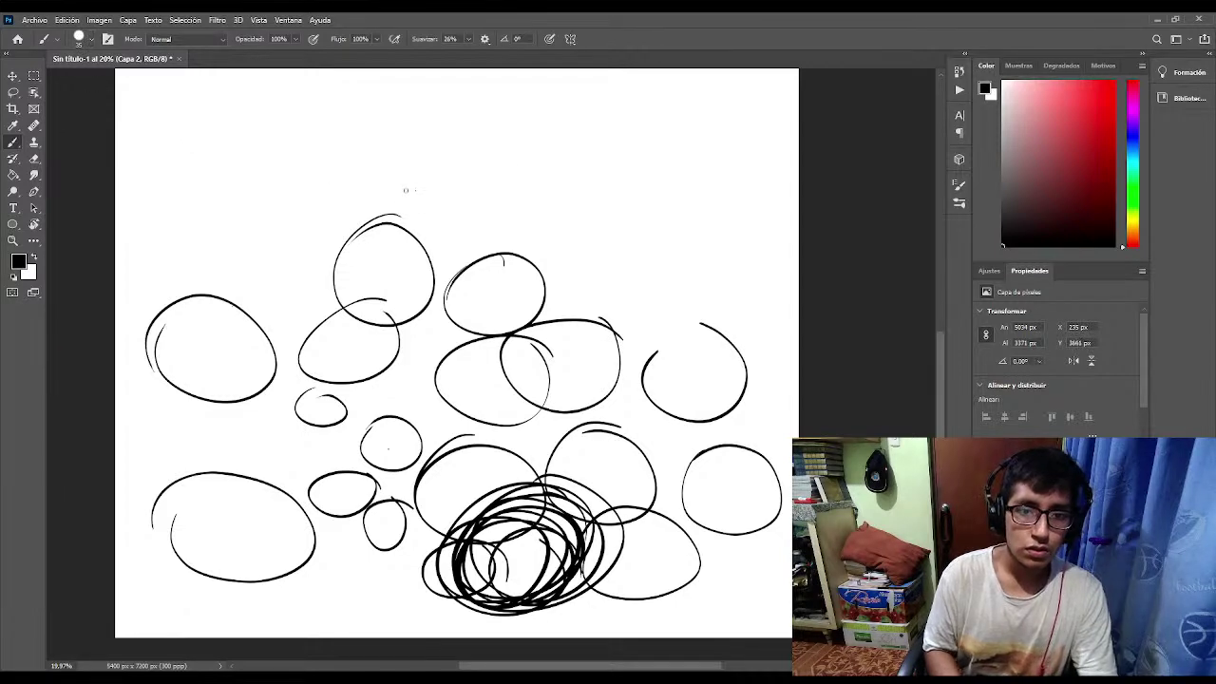
{"action": "mouse_move", "coordinate": [454, 156]}
{"action": "left_mouse_down"}
{"action": "mouse_move", "coordinate": [534, 223]}
{"action": "mouse_move", "coordinate": [430, 203]}
{"action": "left_mouse_up"}
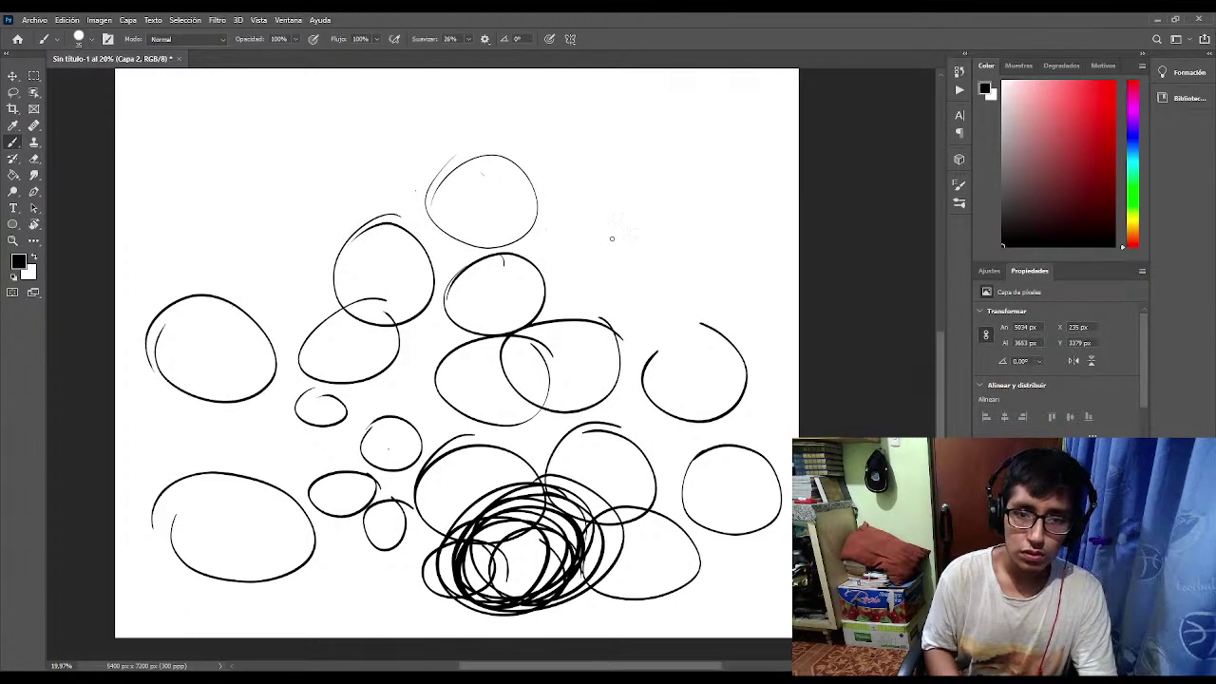
{"action": "mouse_move", "coordinate": [608, 296]}
{"action": "left_mouse_down"}
{"action": "mouse_move", "coordinate": [565, 296]}
{"action": "mouse_move", "coordinate": [570, 249]}
{"action": "mouse_move", "coordinate": [528, 304]}
{"action": "left_mouse_up"}
{"action": "mouse_move", "coordinate": [650, 236]}
{"action": "left_mouse_down"}
{"action": "mouse_move", "coordinate": [703, 232]}
{"action": "mouse_move", "coordinate": [672, 234]}
{"action": "left_mouse_up"}
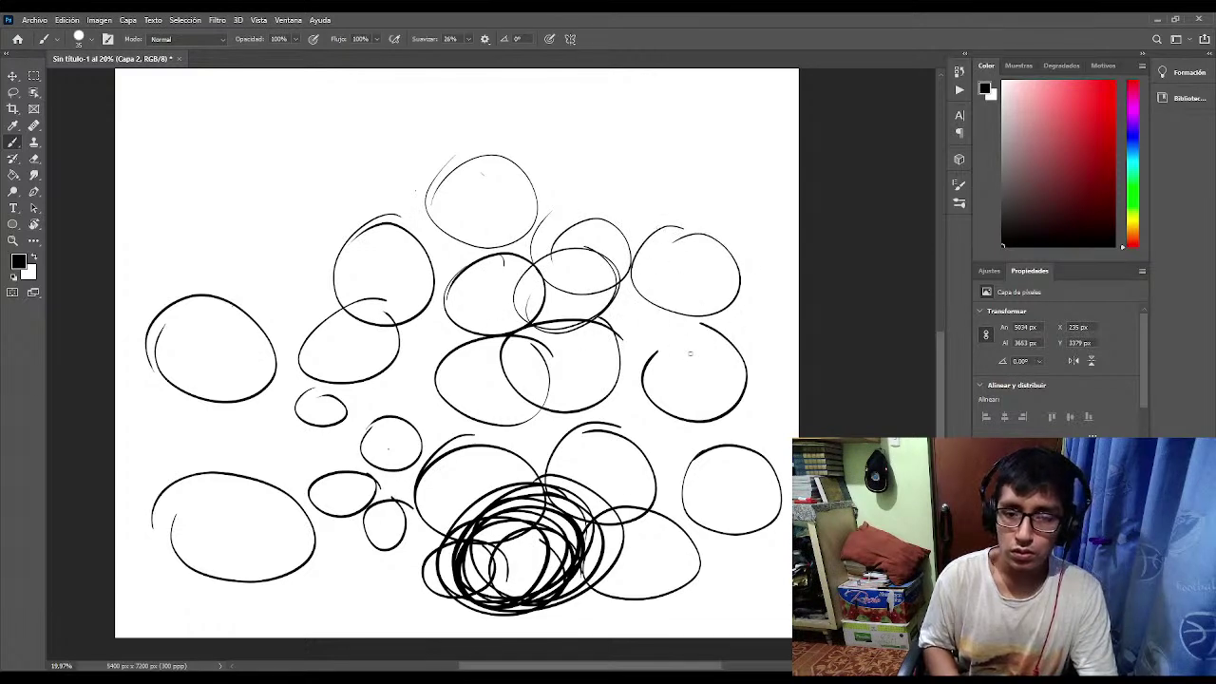
{"action": "mouse_move", "coordinate": [684, 289]}
{"action": "left_mouse_down"}
{"action": "mouse_move", "coordinate": [655, 309]}
{"action": "mouse_move", "coordinate": [727, 289]}
{"action": "left_mouse_up"}
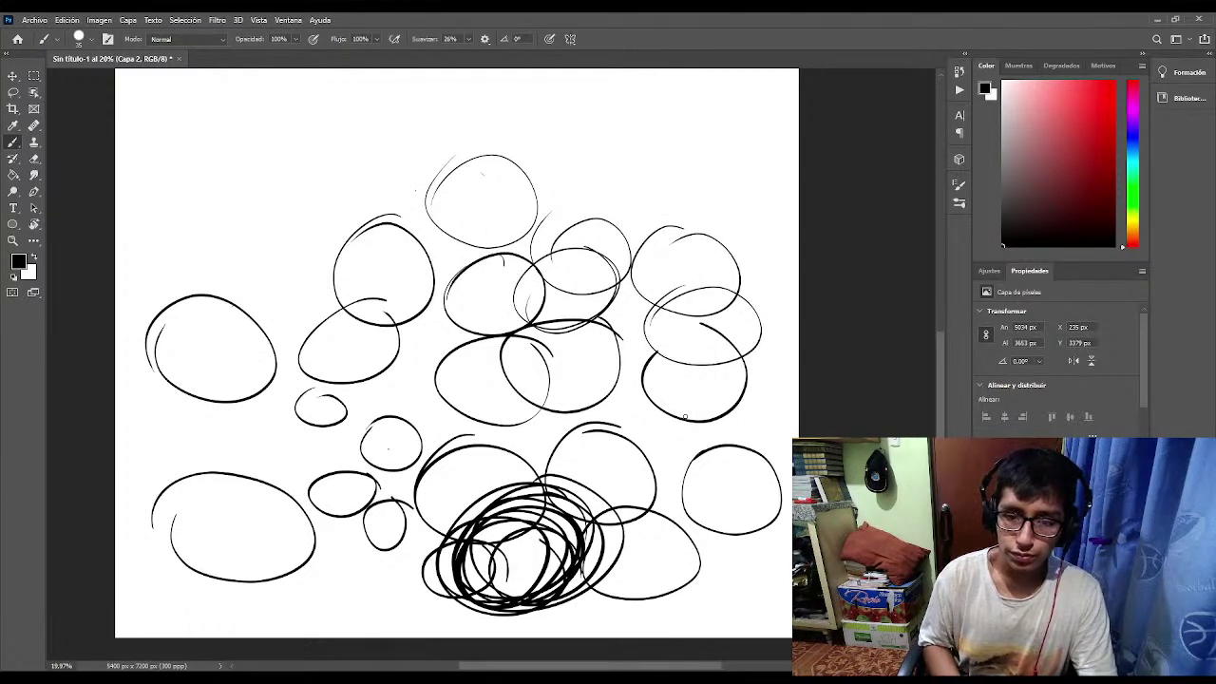
{"action": "mouse_move", "coordinate": [669, 399]}
{"action": "left_mouse_down"}
{"action": "mouse_move", "coordinate": [639, 409]}
{"action": "mouse_move", "coordinate": [722, 409]}
{"action": "mouse_move", "coordinate": [656, 403]}
{"action": "left_mouse_up"}
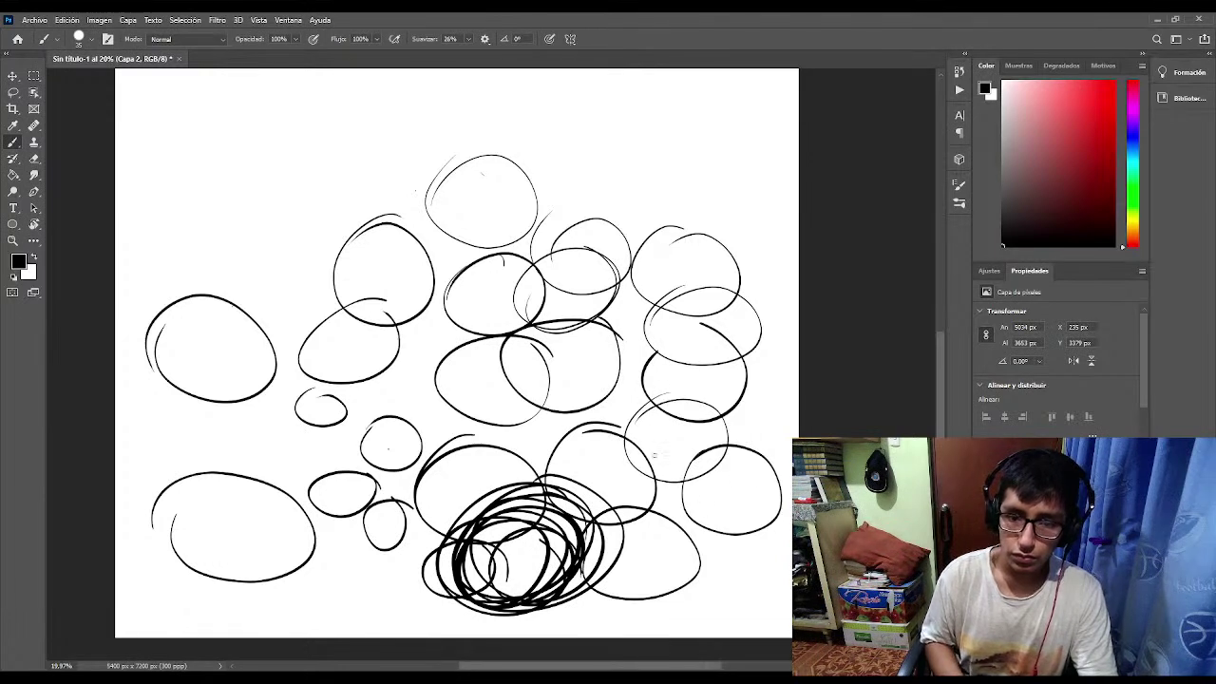
{"action": "mouse_move", "coordinate": [654, 455]}
{"action": "left_mouse_down"}
{"action": "mouse_move", "coordinate": [746, 475]}
{"action": "mouse_move", "coordinate": [635, 504]}
{"action": "mouse_move", "coordinate": [787, 561]}
{"action": "mouse_move", "coordinate": [706, 576]}
{"action": "mouse_move", "coordinate": [706, 556]}
{"action": "mouse_move", "coordinate": [634, 561]}
{"action": "mouse_move", "coordinate": [689, 551]}
{"action": "mouse_move", "coordinate": [665, 513]}
{"action": "left_mouse_up"}
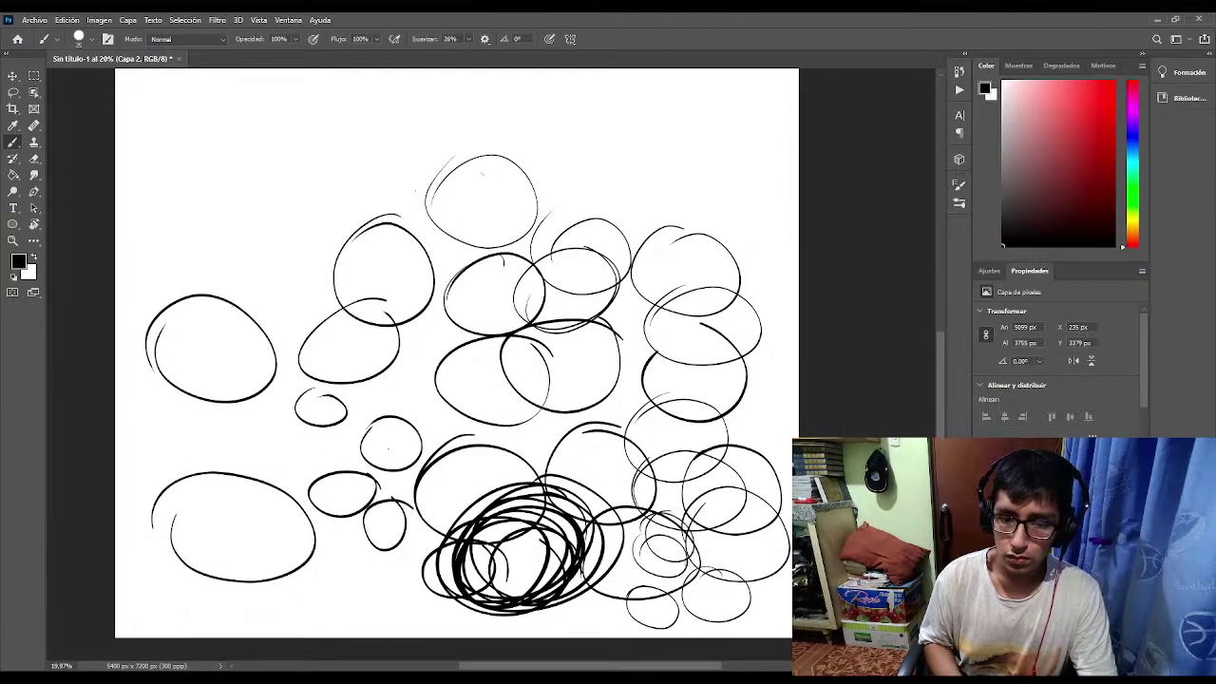
Add three thin ovals between and over the two large ovals on the page's left side.
{"action": "mouse_move", "coordinate": [144, 403]}
{"action": "left_mouse_down"}
{"action": "mouse_move", "coordinate": [227, 457]}
{"action": "mouse_move", "coordinate": [161, 391]}
{"action": "left_mouse_up"}
{"action": "mouse_move", "coordinate": [268, 399]}
{"action": "left_mouse_down"}
{"action": "mouse_move", "coordinate": [232, 456]}
{"action": "mouse_move", "coordinate": [285, 393]}
{"action": "left_mouse_up"}
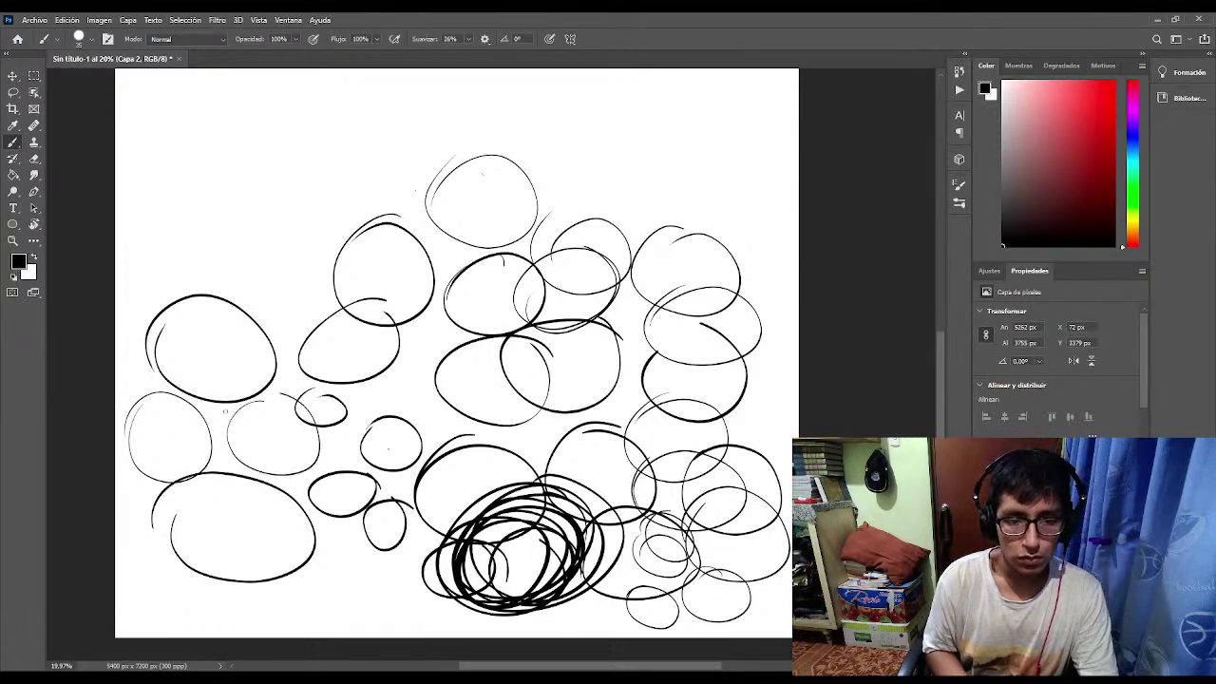
{"action": "left_click_drag", "start_coordinate": [256, 513], "coordinate": [207, 477]}
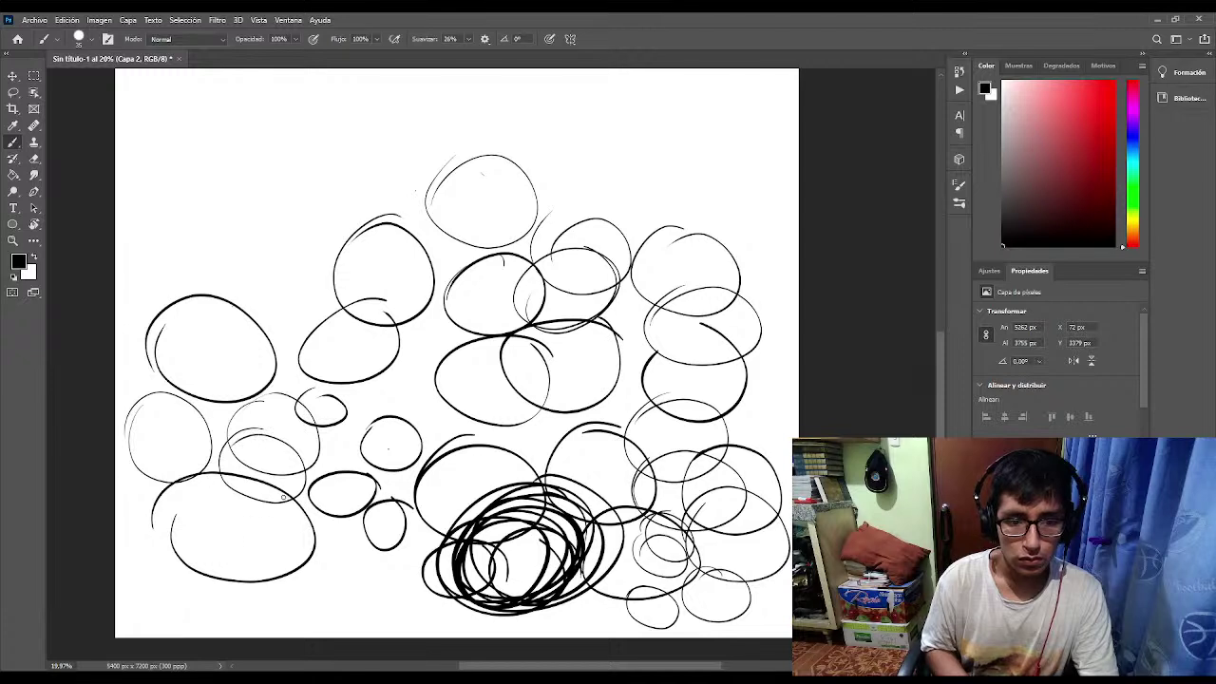
Draw thin overlapping ovals inside the large lower-left oval and in a row along the page's bottom edge.
{"action": "left_click_drag", "start_coordinate": [306, 487], "coordinate": [300, 568]}
{"action": "left_click_drag", "start_coordinate": [223, 508], "coordinate": [275, 492]}
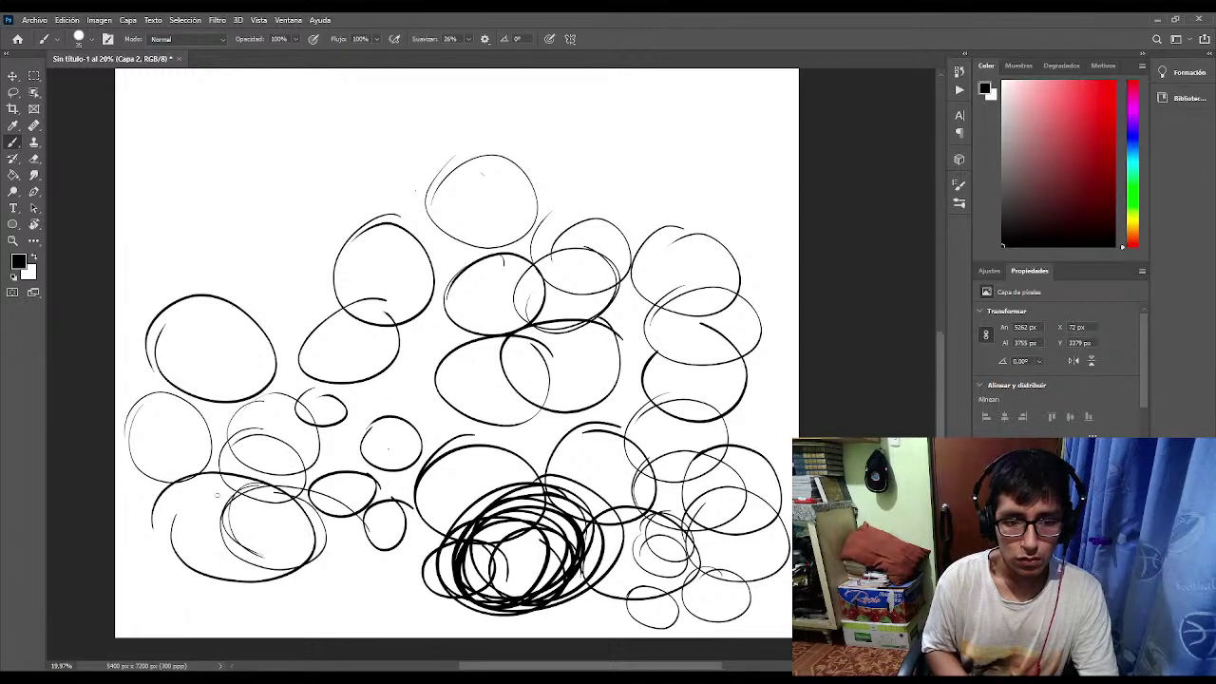
{"action": "mouse_move", "coordinate": [281, 561]}
{"action": "left_mouse_down"}
{"action": "mouse_move", "coordinate": [195, 570]}
{"action": "mouse_move", "coordinate": [297, 532]}
{"action": "mouse_move", "coordinate": [333, 600]}
{"action": "mouse_move", "coordinate": [328, 529]}
{"action": "mouse_move", "coordinate": [433, 599]}
{"action": "left_mouse_up"}
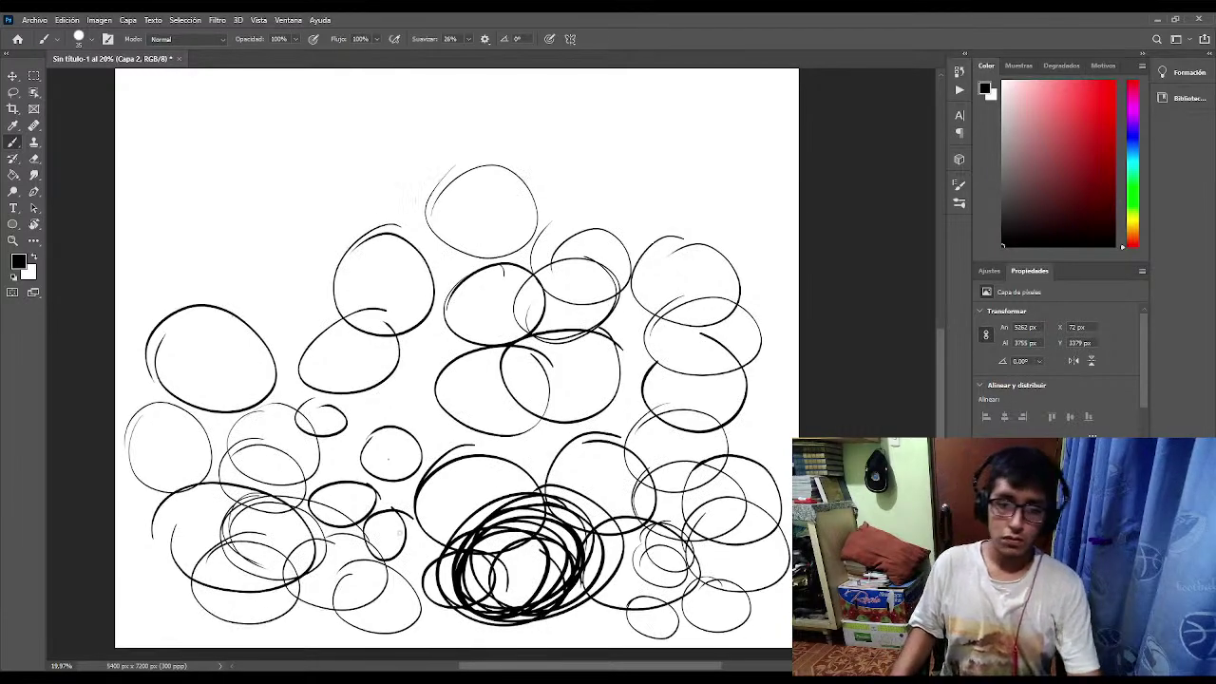
Draw long, nearly parallel thin lines rising diagonally across the full width of the lower page, over the ovals.
{"action": "scroll", "coordinate": [456, 351], "scroll_direction": "down", "scroll_amount": 5}
{"action": "scroll", "coordinate": [456, 314], "scroll_direction": "down", "scroll_amount": 2}
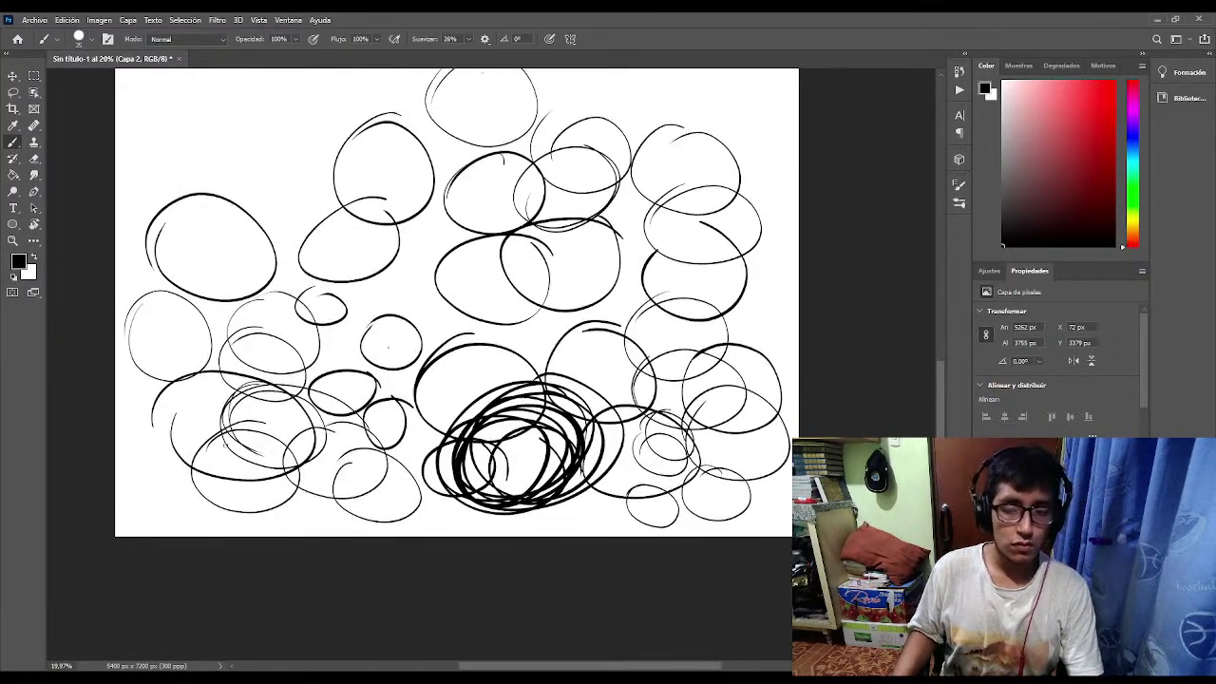
{"action": "scroll", "coordinate": [276, 454], "scroll_direction": "up", "scroll_amount": 3}
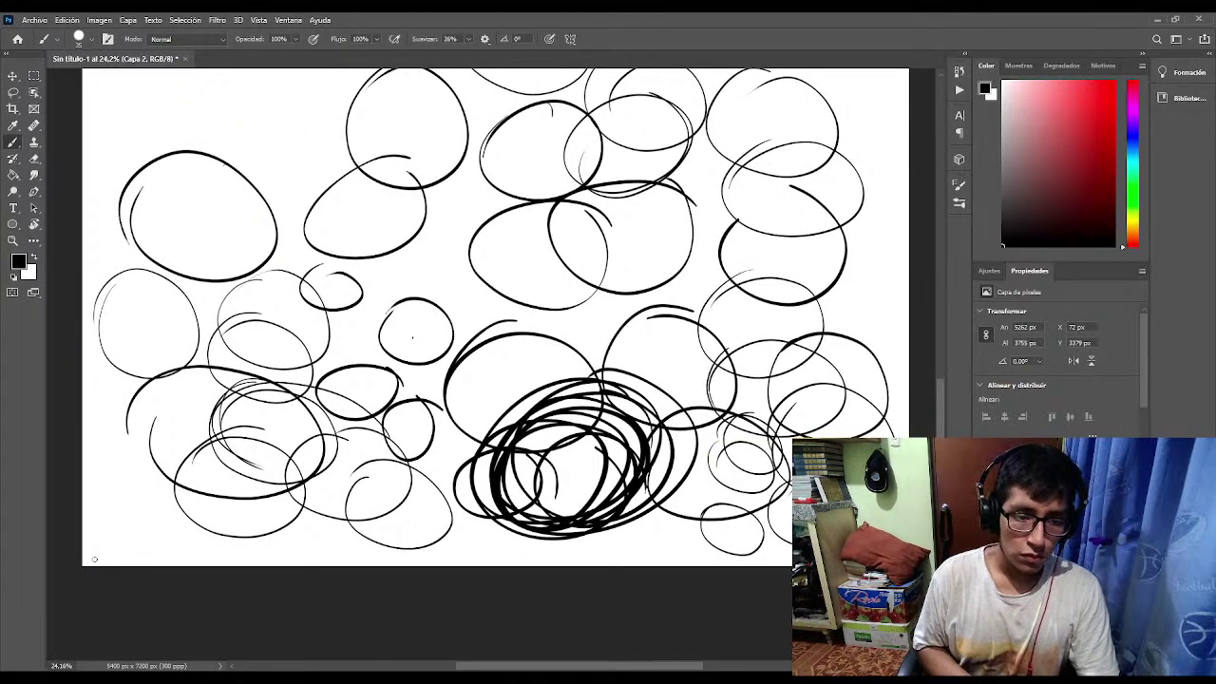
{"action": "left_click_drag", "start_coordinate": [107, 556], "coordinate": [435, 466]}
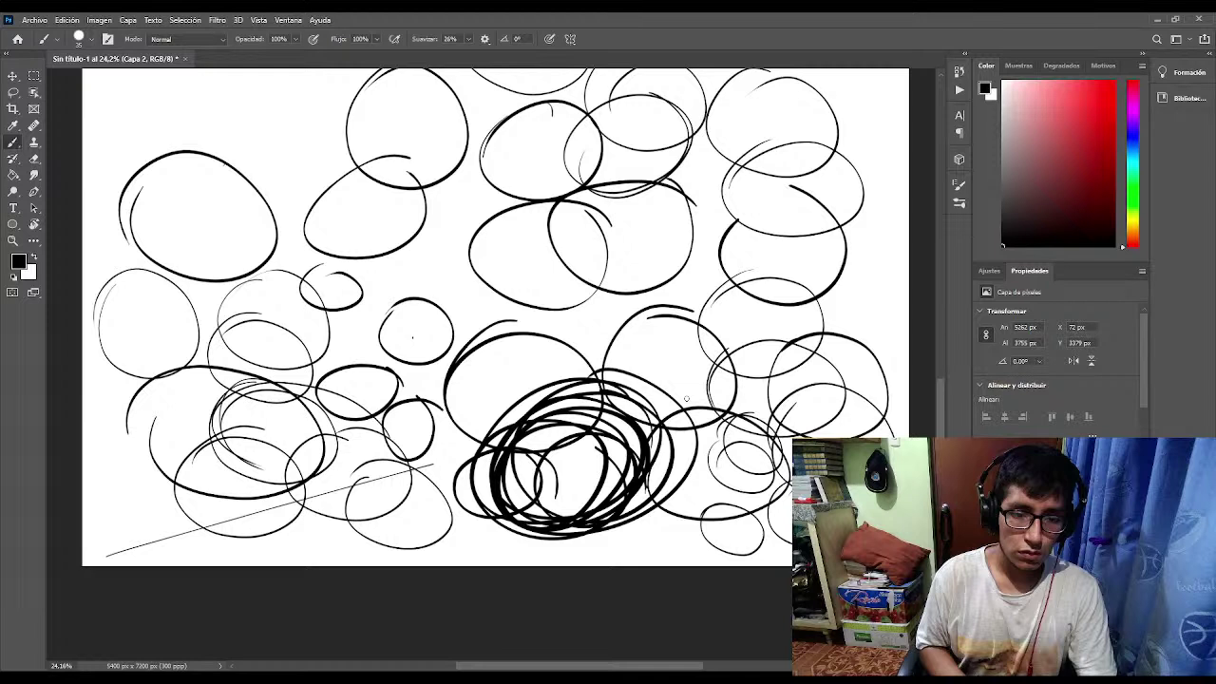
{"action": "left_click_drag", "start_coordinate": [686, 399], "coordinate": [911, 347]}
{"action": "left_click_drag", "start_coordinate": [82, 526], "coordinate": [910, 334]}
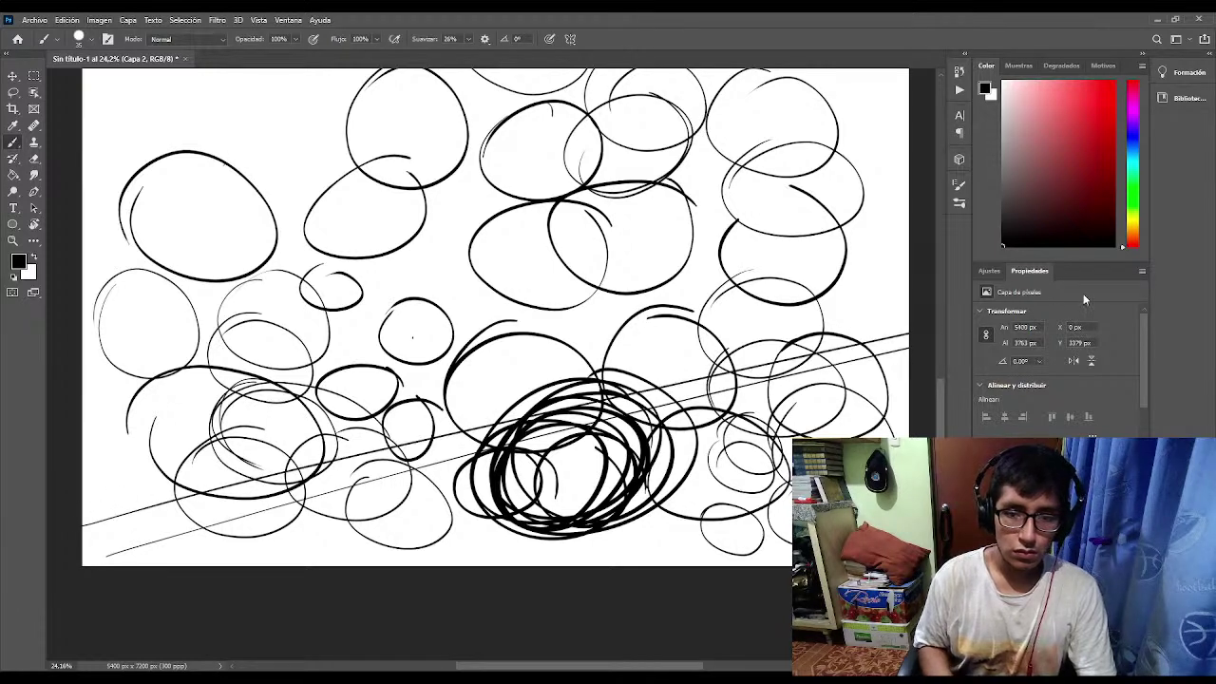
{"action": "left_click_drag", "start_coordinate": [74, 495], "coordinate": [911, 316]}
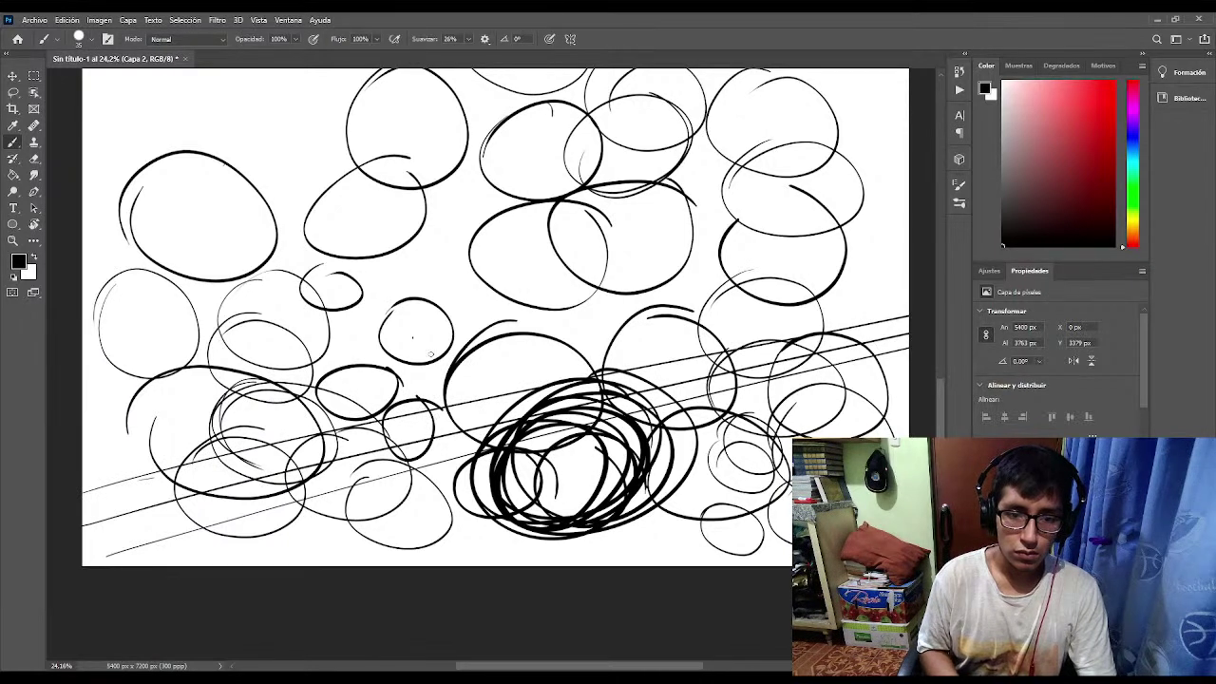
Add a series of thin, near-vertical strokes crossing the diagonal lines beneath the small circle left of the page's middle.
{"action": "left_click_drag", "start_coordinate": [427, 347], "coordinate": [432, 515]}
{"action": "mouse_move", "coordinate": [400, 362]}
{"action": "left_mouse_down"}
{"action": "mouse_move", "coordinate": [394, 549]}
{"action": "mouse_move", "coordinate": [359, 388]}
{"action": "mouse_move", "coordinate": [329, 538]}
{"action": "mouse_move", "coordinate": [314, 420]}
{"action": "left_mouse_up"}
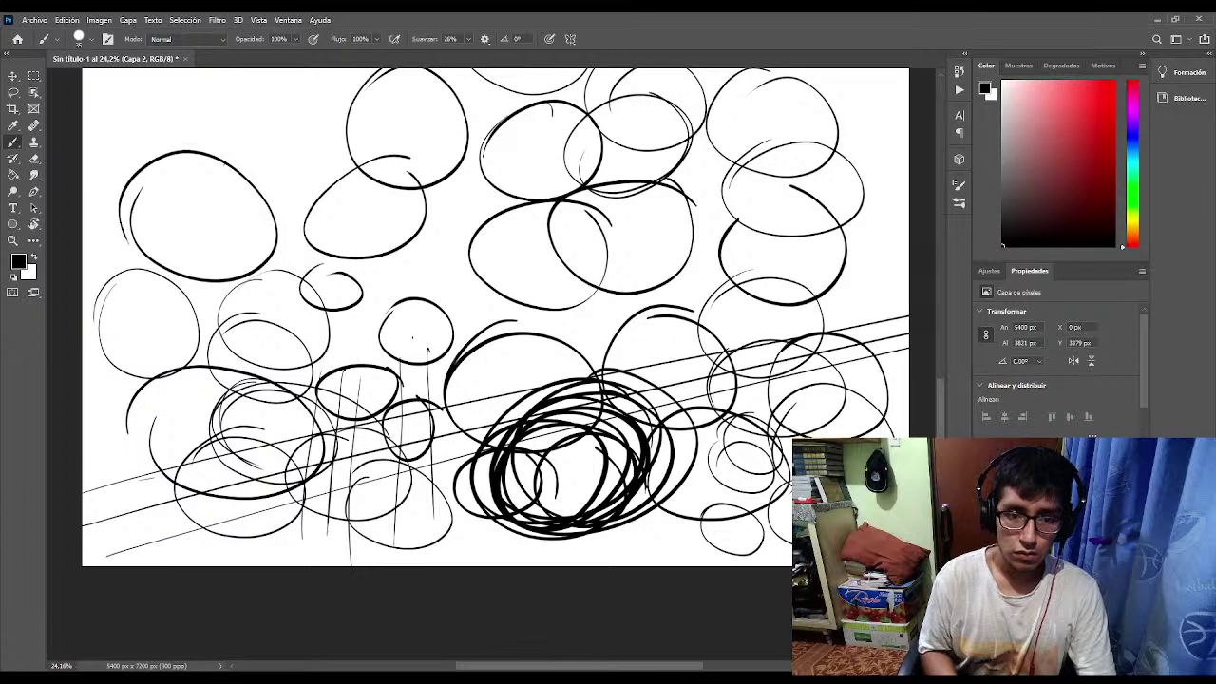
{"action": "left_click_drag", "start_coordinate": [460, 365], "coordinate": [439, 506]}
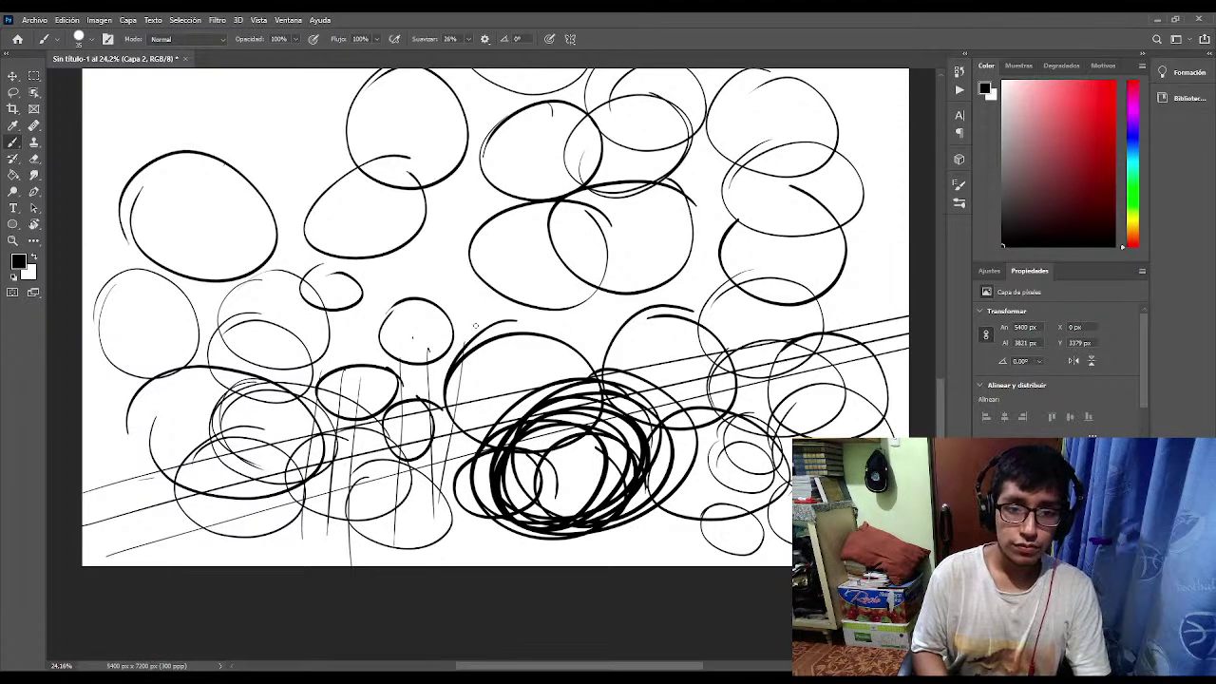
Turn the small circle into a rough head with guide lines and jaw, and sketch a small rounded form at its upper right.
{"action": "mouse_move", "coordinate": [405, 359]}
{"action": "left_mouse_down"}
{"action": "mouse_move", "coordinate": [412, 306]}
{"action": "mouse_move", "coordinate": [407, 346]}
{"action": "left_mouse_up"}
{"action": "mouse_move", "coordinate": [412, 304]}
{"action": "left_mouse_down"}
{"action": "mouse_move", "coordinate": [399, 370]}
{"action": "mouse_move", "coordinate": [444, 351]}
{"action": "mouse_move", "coordinate": [382, 365]}
{"action": "mouse_move", "coordinate": [375, 380]}
{"action": "left_mouse_up"}
{"action": "left_click_drag", "start_coordinate": [384, 329], "coordinate": [373, 390]}
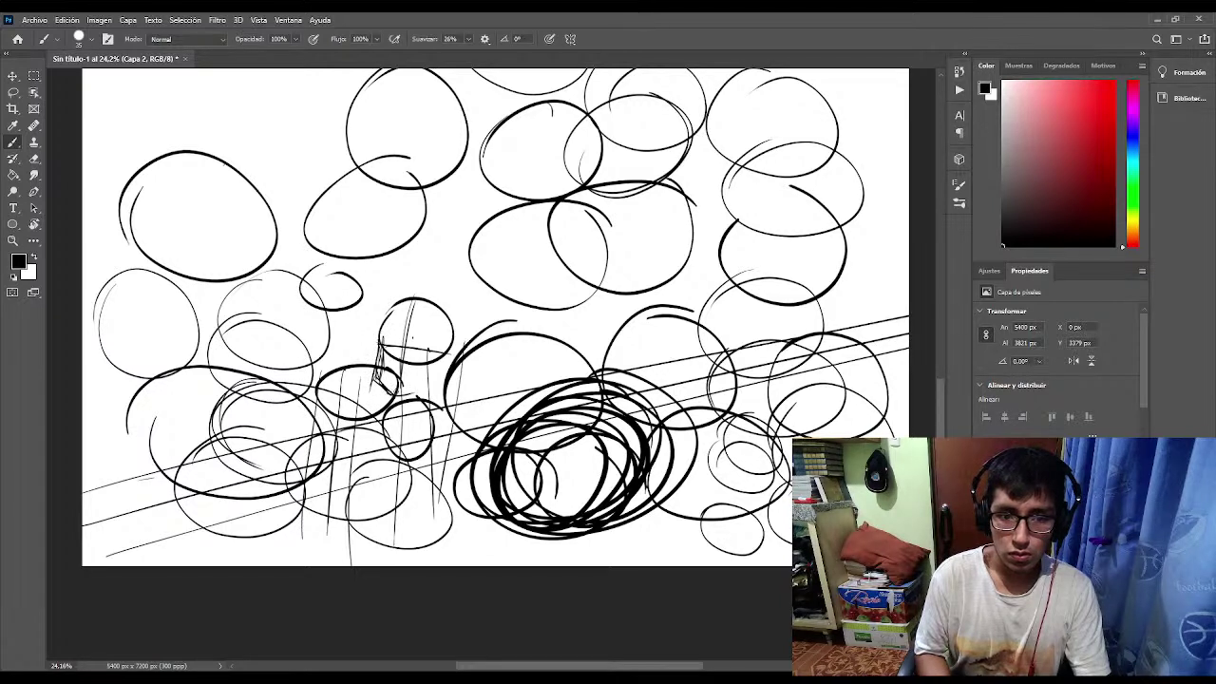
{"action": "mouse_move", "coordinate": [395, 388]}
{"action": "left_mouse_down"}
{"action": "mouse_move", "coordinate": [456, 351]}
{"action": "mouse_move", "coordinate": [394, 382]}
{"action": "left_mouse_up"}
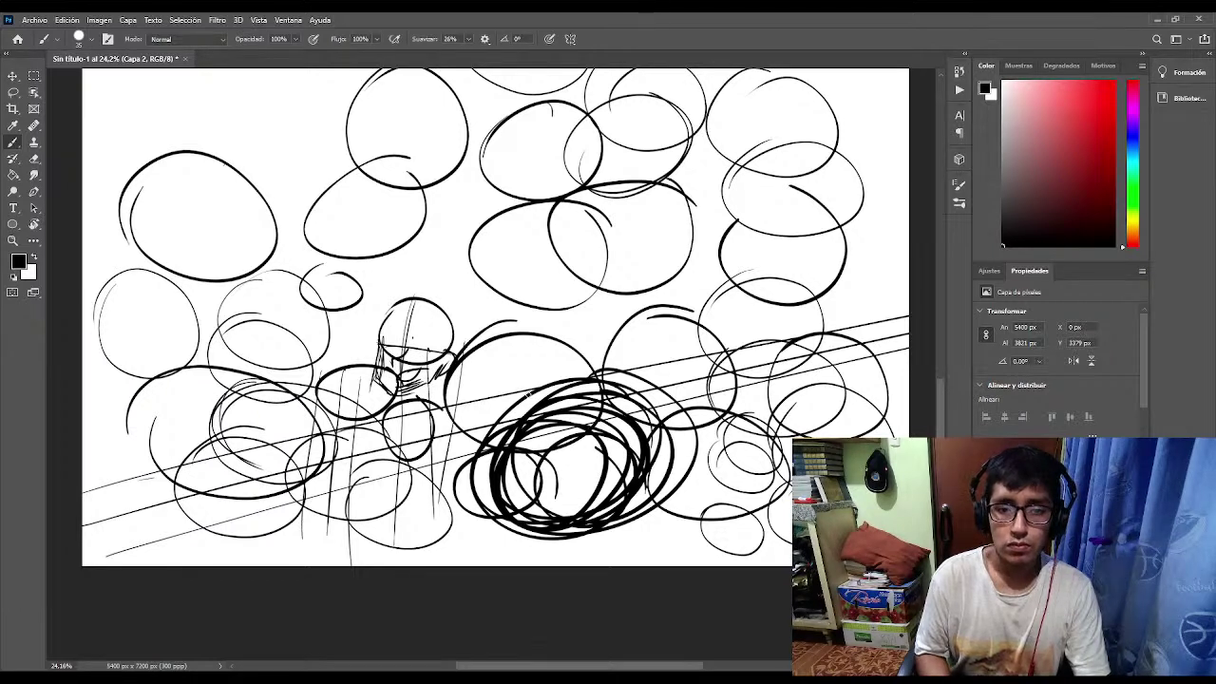
{"action": "mouse_move", "coordinate": [461, 281]}
{"action": "left_mouse_down"}
{"action": "mouse_move", "coordinate": [461, 321]}
{"action": "mouse_move", "coordinate": [484, 350]}
{"action": "left_mouse_up"}
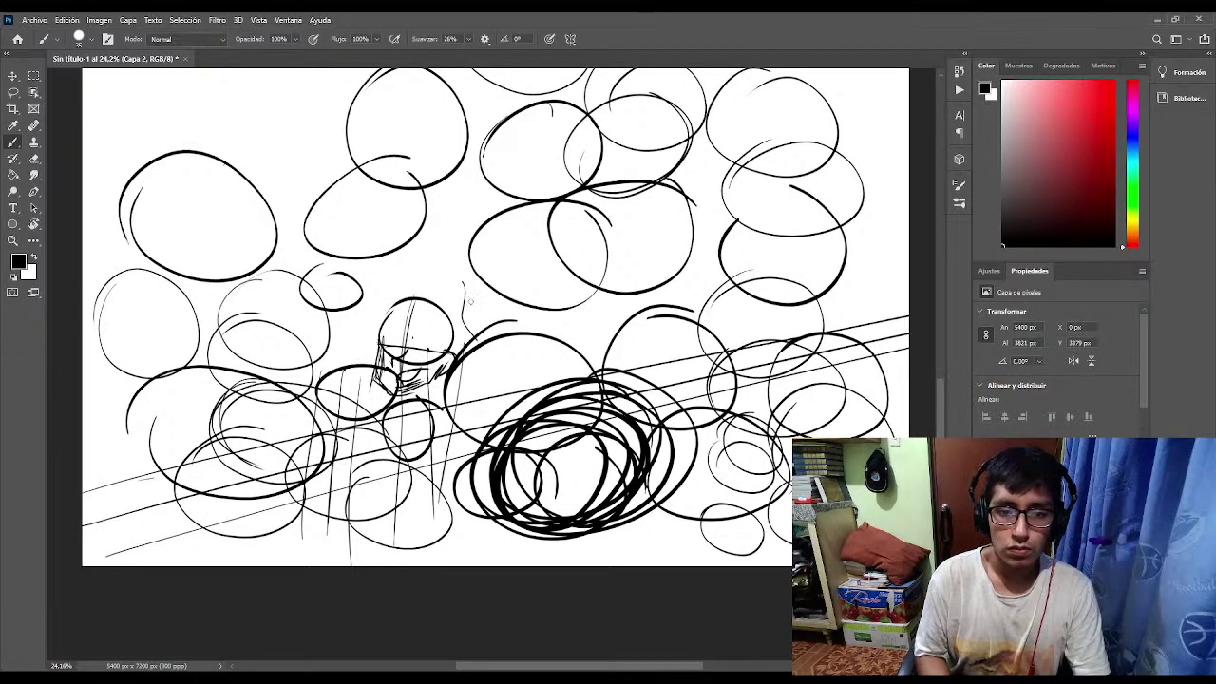
{"action": "mouse_move", "coordinate": [467, 285]}
{"action": "left_mouse_down"}
{"action": "mouse_move", "coordinate": [438, 285]}
{"action": "mouse_move", "coordinate": [469, 326]}
{"action": "mouse_move", "coordinate": [461, 279]}
{"action": "mouse_move", "coordinate": [469, 324]}
{"action": "mouse_move", "coordinate": [428, 287]}
{"action": "mouse_move", "coordinate": [436, 330]}
{"action": "mouse_move", "coordinate": [451, 304]}
{"action": "mouse_move", "coordinate": [443, 257]}
{"action": "left_mouse_up"}
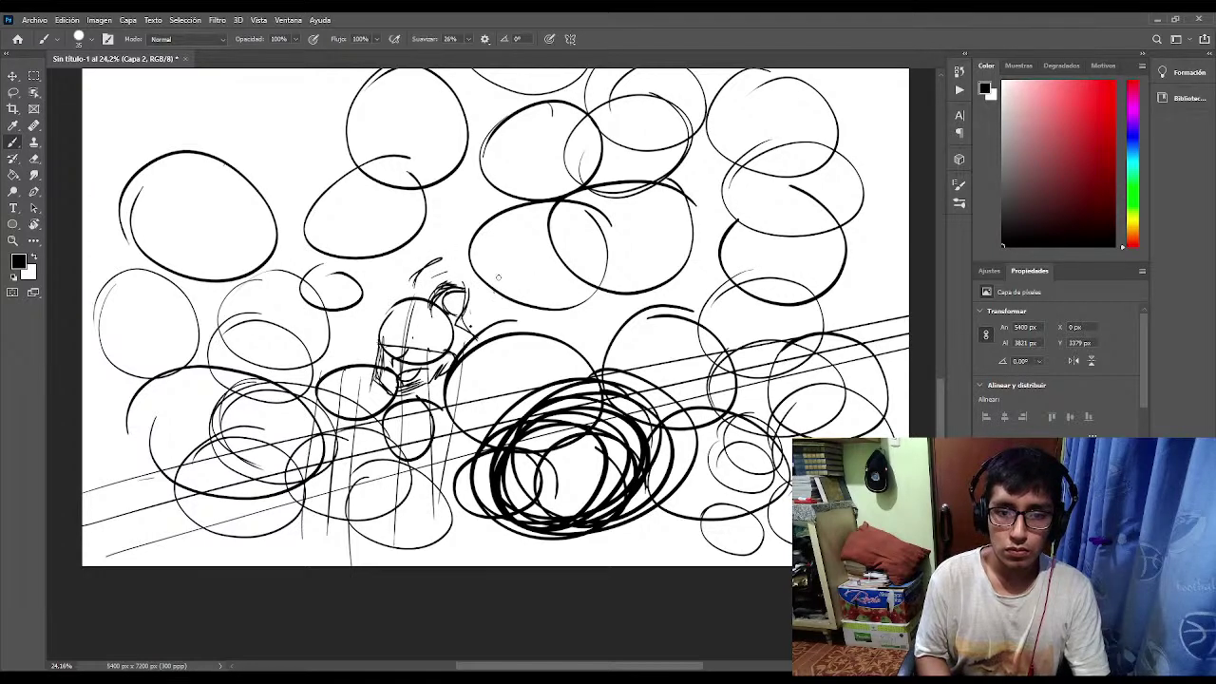
Sketch an eye with an eyebrow inside the middle oval and add curved strokes in the large oval below it.
{"action": "mouse_move", "coordinate": [504, 285]}
{"action": "left_mouse_down"}
{"action": "mouse_move", "coordinate": [518, 263]}
{"action": "mouse_move", "coordinate": [557, 263]}
{"action": "mouse_move", "coordinate": [510, 273]}
{"action": "mouse_move", "coordinate": [544, 292]}
{"action": "mouse_move", "coordinate": [561, 264]}
{"action": "left_mouse_up"}
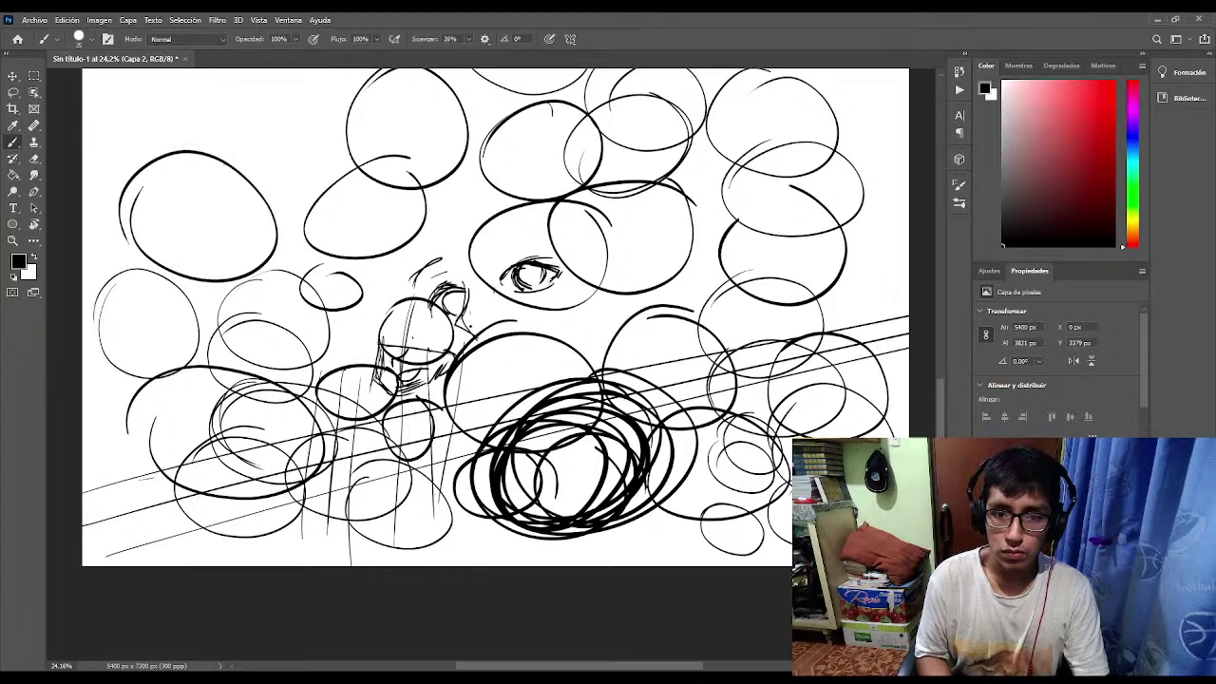
{"action": "mouse_move", "coordinate": [513, 257]}
{"action": "left_mouse_down"}
{"action": "mouse_move", "coordinate": [551, 228]}
{"action": "mouse_move", "coordinate": [561, 243]}
{"action": "left_mouse_up"}
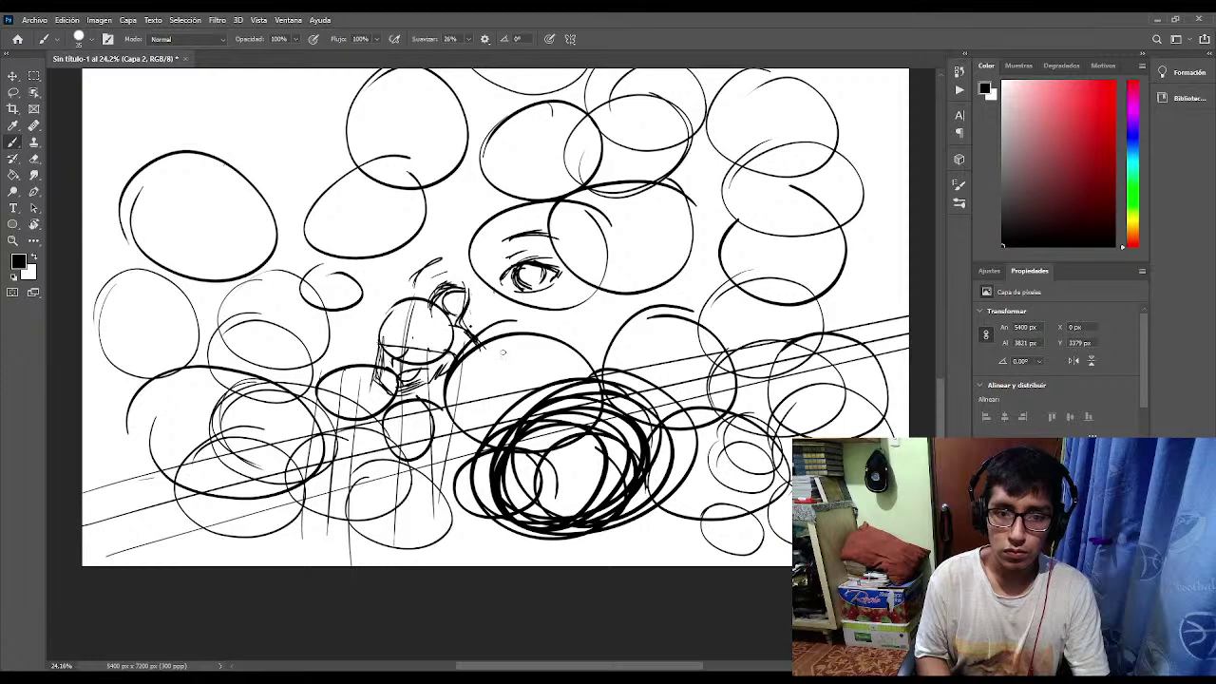
{"action": "left_click_drag", "start_coordinate": [497, 366], "coordinate": [529, 361]}
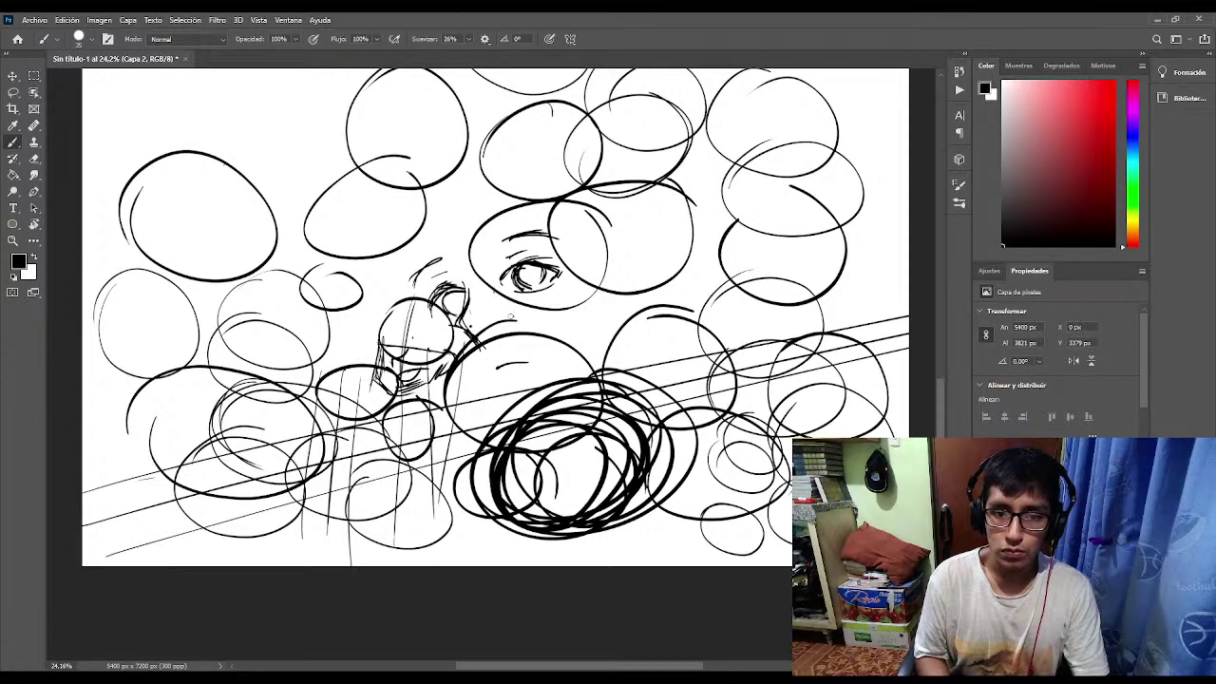
{"action": "mouse_move", "coordinate": [428, 320]}
{"action": "left_mouse_down"}
{"action": "mouse_move", "coordinate": [439, 344]}
{"action": "mouse_move", "coordinate": [525, 398]}
{"action": "left_mouse_up"}
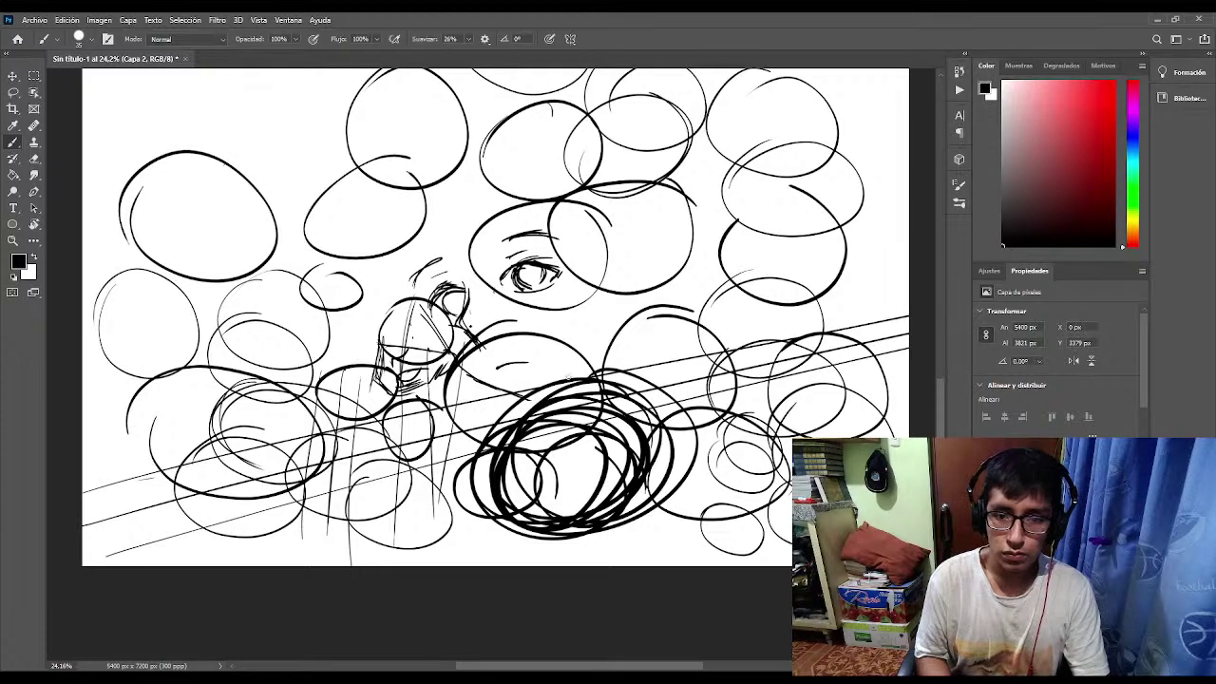
Add short hatching, jagged marks and tapering strokes beside the eye, plus small curves over the dense loops below.
{"action": "left_click_drag", "start_coordinate": [557, 356], "coordinate": [564, 387]}
{"action": "mouse_move", "coordinate": [576, 337]}
{"action": "left_mouse_down"}
{"action": "mouse_move", "coordinate": [553, 374]}
{"action": "mouse_move", "coordinate": [572, 365]}
{"action": "left_mouse_up"}
{"action": "mouse_move", "coordinate": [594, 302]}
{"action": "left_mouse_down"}
{"action": "mouse_move", "coordinate": [591, 337]}
{"action": "mouse_move", "coordinate": [612, 276]}
{"action": "mouse_move", "coordinate": [601, 249]}
{"action": "mouse_move", "coordinate": [593, 266]}
{"action": "mouse_move", "coordinate": [596, 241]}
{"action": "mouse_move", "coordinate": [614, 257]}
{"action": "mouse_move", "coordinate": [582, 241]}
{"action": "left_mouse_up"}
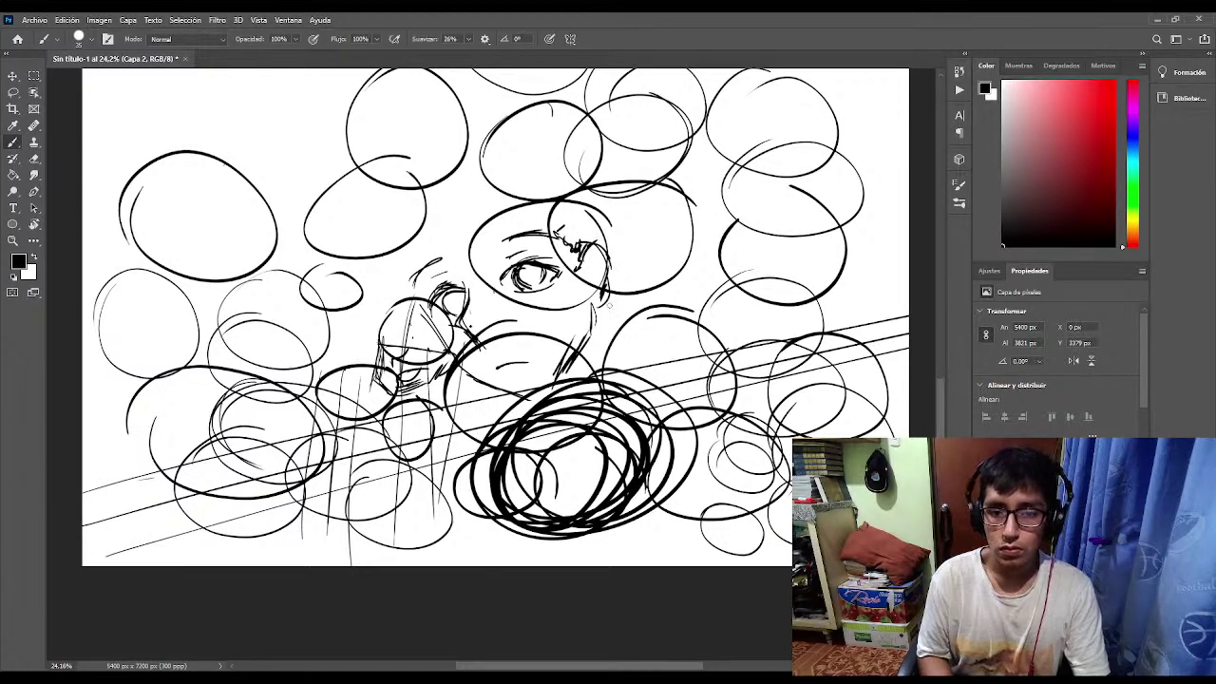
{"action": "left_click_drag", "start_coordinate": [603, 310], "coordinate": [595, 349]}
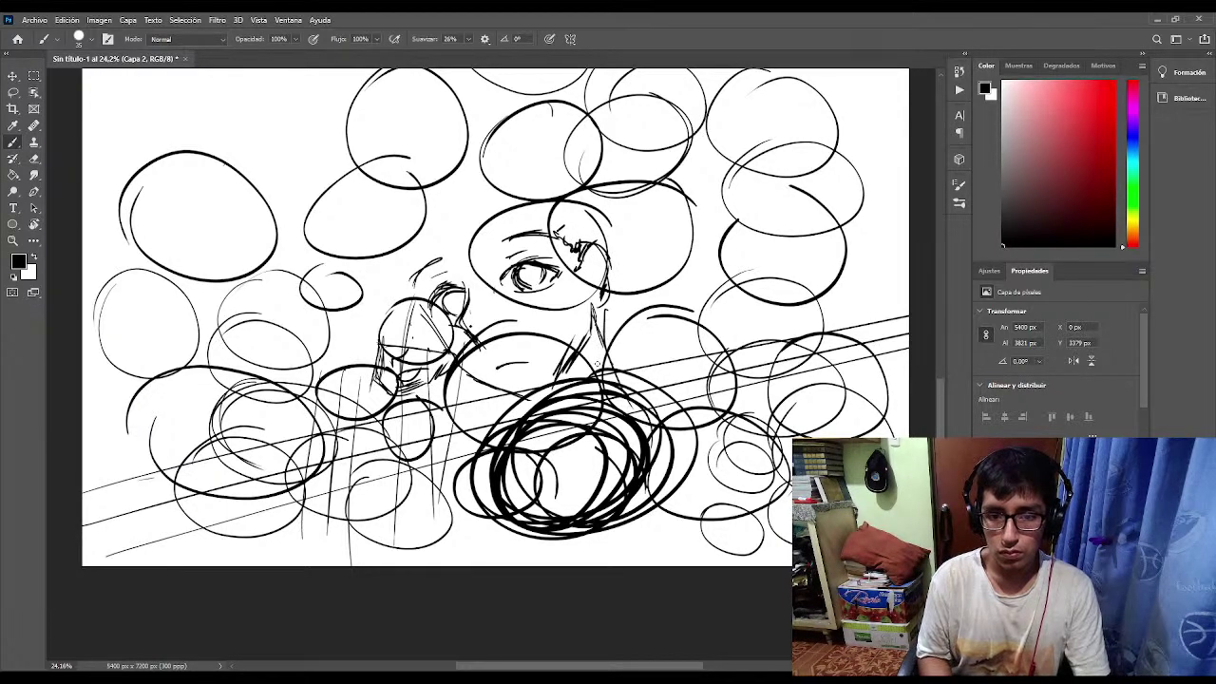
{"action": "mouse_move", "coordinate": [562, 427]}
{"action": "left_mouse_down"}
{"action": "mouse_move", "coordinate": [588, 448]}
{"action": "mouse_move", "coordinate": [573, 458]}
{"action": "mouse_move", "coordinate": [604, 443]}
{"action": "left_mouse_up"}
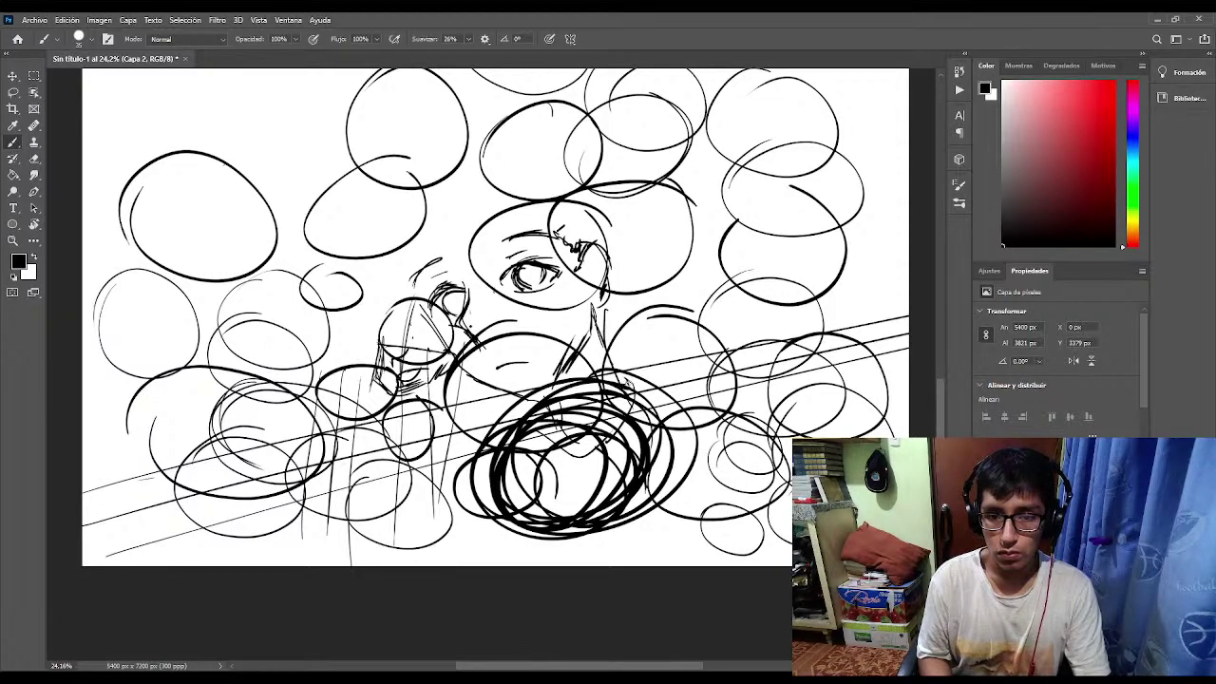
{"action": "mouse_move", "coordinate": [629, 382]}
{"action": "left_mouse_down"}
{"action": "mouse_move", "coordinate": [648, 418]}
{"action": "mouse_move", "coordinate": [610, 464]}
{"action": "left_mouse_up"}
{"action": "mouse_move", "coordinate": [530, 442]}
{"action": "left_mouse_down"}
{"action": "mouse_move", "coordinate": [576, 484]}
{"action": "mouse_move", "coordinate": [623, 448]}
{"action": "left_mouse_up"}
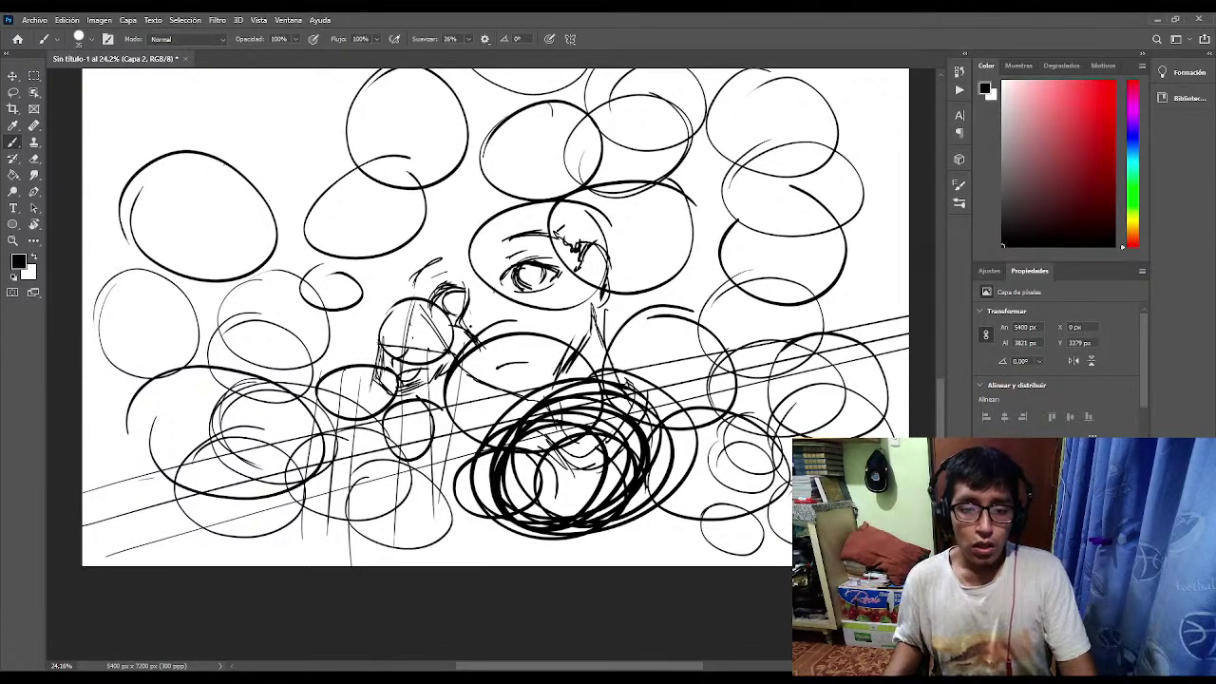
Draw one large oval and several smaller overlapping ovals above the group on the page's left side.
{"action": "scroll", "coordinate": [494, 361], "scroll_direction": "up", "scroll_amount": 5}
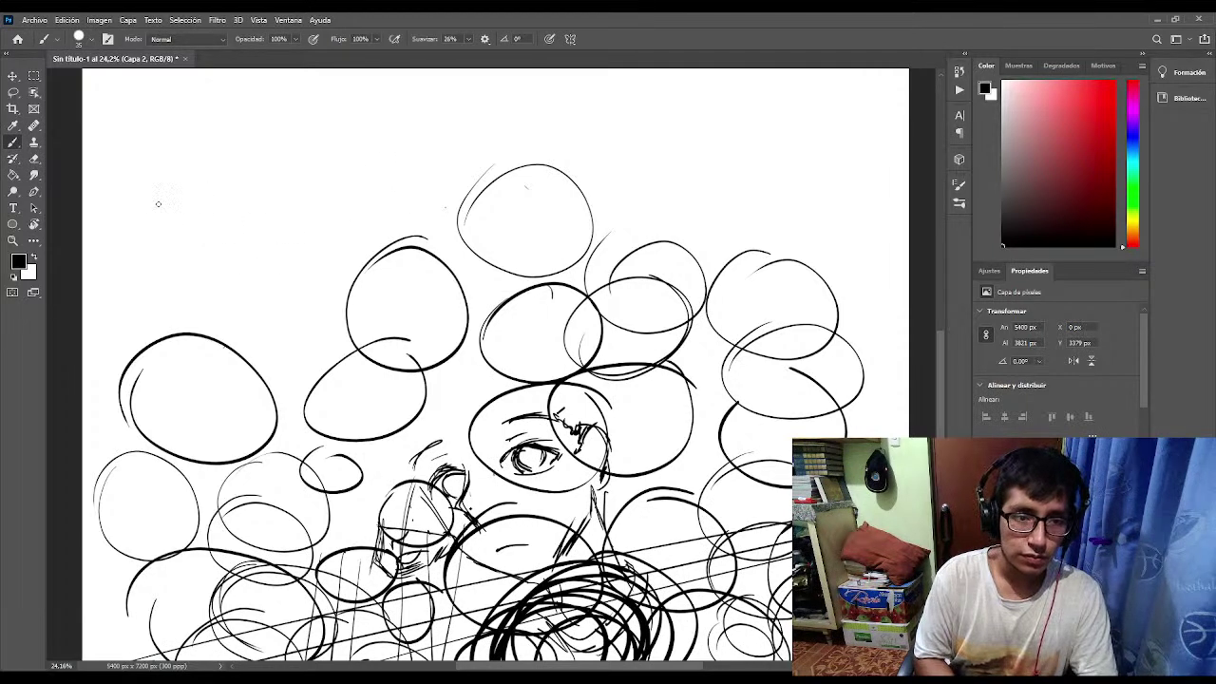
{"action": "mouse_move", "coordinate": [114, 209]}
{"action": "left_mouse_down"}
{"action": "mouse_move", "coordinate": [108, 284]}
{"action": "mouse_move", "coordinate": [220, 283]}
{"action": "mouse_move", "coordinate": [179, 192]}
{"action": "mouse_move", "coordinate": [100, 214]}
{"action": "left_mouse_up"}
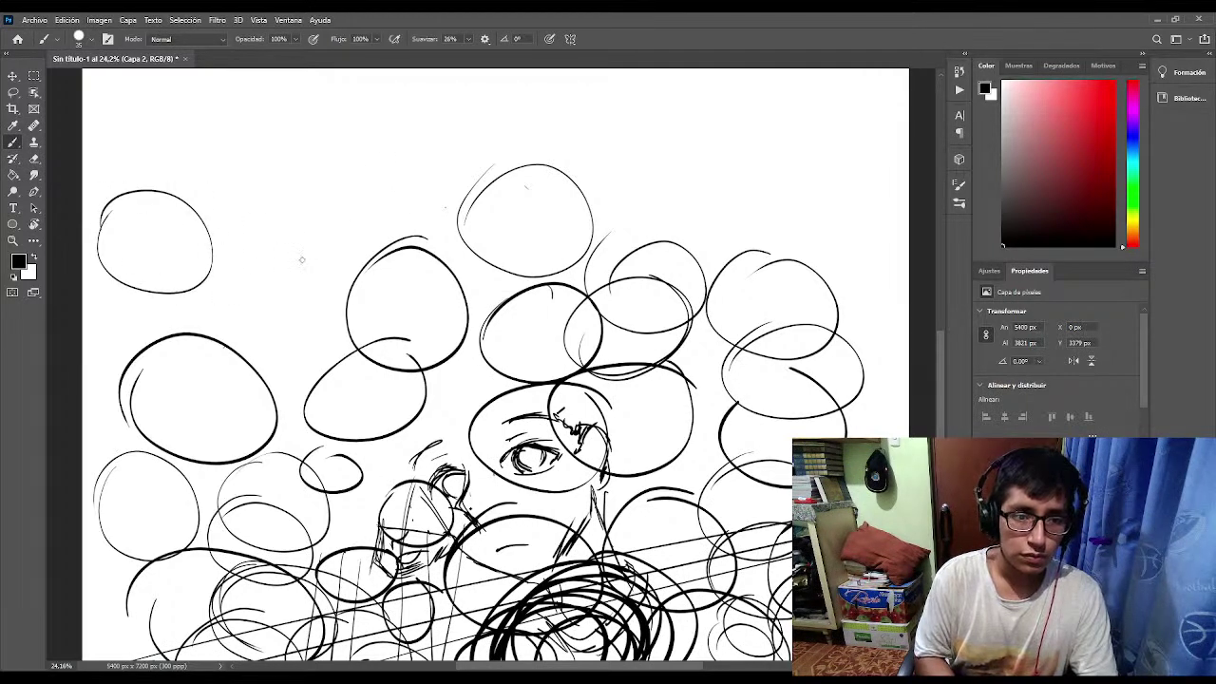
{"action": "mouse_move", "coordinate": [285, 239]}
{"action": "left_mouse_down"}
{"action": "mouse_move", "coordinate": [249, 315]}
{"action": "mouse_move", "coordinate": [337, 305]}
{"action": "mouse_move", "coordinate": [301, 232]}
{"action": "mouse_move", "coordinate": [247, 354]}
{"action": "mouse_move", "coordinate": [315, 339]}
{"action": "mouse_move", "coordinate": [280, 288]}
{"action": "mouse_move", "coordinate": [236, 310]}
{"action": "left_mouse_up"}
{"action": "mouse_move", "coordinate": [194, 268]}
{"action": "left_mouse_down"}
{"action": "mouse_move", "coordinate": [218, 336]}
{"action": "mouse_move", "coordinate": [257, 291]}
{"action": "mouse_move", "coordinate": [188, 256]}
{"action": "mouse_move", "coordinate": [179, 309]}
{"action": "mouse_move", "coordinate": [111, 280]}
{"action": "mouse_move", "coordinate": [157, 334]}
{"action": "mouse_move", "coordinate": [190, 310]}
{"action": "mouse_move", "coordinate": [129, 263]}
{"action": "left_mouse_up"}
{"action": "mouse_move", "coordinate": [314, 277]}
{"action": "left_mouse_down"}
{"action": "mouse_move", "coordinate": [294, 251]}
{"action": "mouse_move", "coordinate": [246, 330]}
{"action": "mouse_move", "coordinate": [285, 372]}
{"action": "mouse_move", "coordinate": [266, 324]}
{"action": "mouse_move", "coordinate": [228, 368]}
{"action": "mouse_move", "coordinate": [289, 313]}
{"action": "mouse_move", "coordinate": [223, 361]}
{"action": "mouse_move", "coordinate": [259, 389]}
{"action": "mouse_move", "coordinate": [224, 366]}
{"action": "mouse_move", "coordinate": [176, 397]}
{"action": "mouse_move", "coordinate": [251, 410]}
{"action": "mouse_move", "coordinate": [195, 341]}
{"action": "left_mouse_up"}
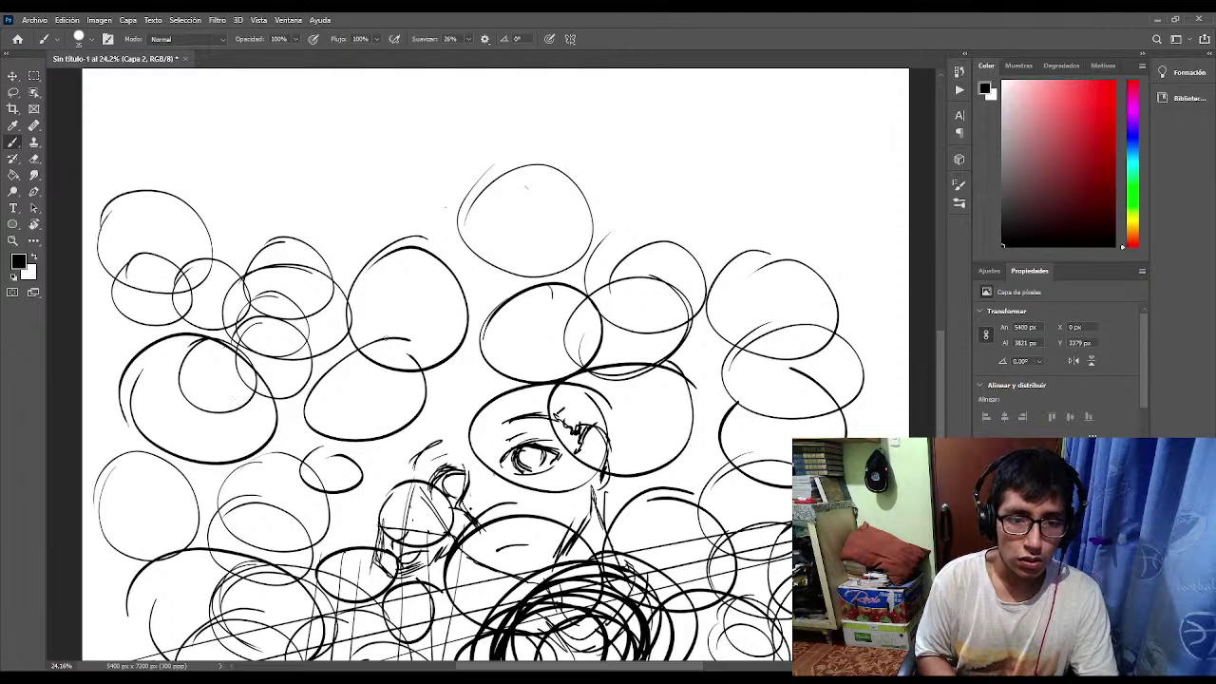
Draw overlapping ovals around the thick circle left of the top middle oval, extending the last one into that oval.
{"action": "mouse_move", "coordinate": [361, 316]}
{"action": "left_mouse_down"}
{"action": "mouse_move", "coordinate": [328, 363]}
{"action": "mouse_move", "coordinate": [415, 335]}
{"action": "mouse_move", "coordinate": [344, 316]}
{"action": "left_mouse_up"}
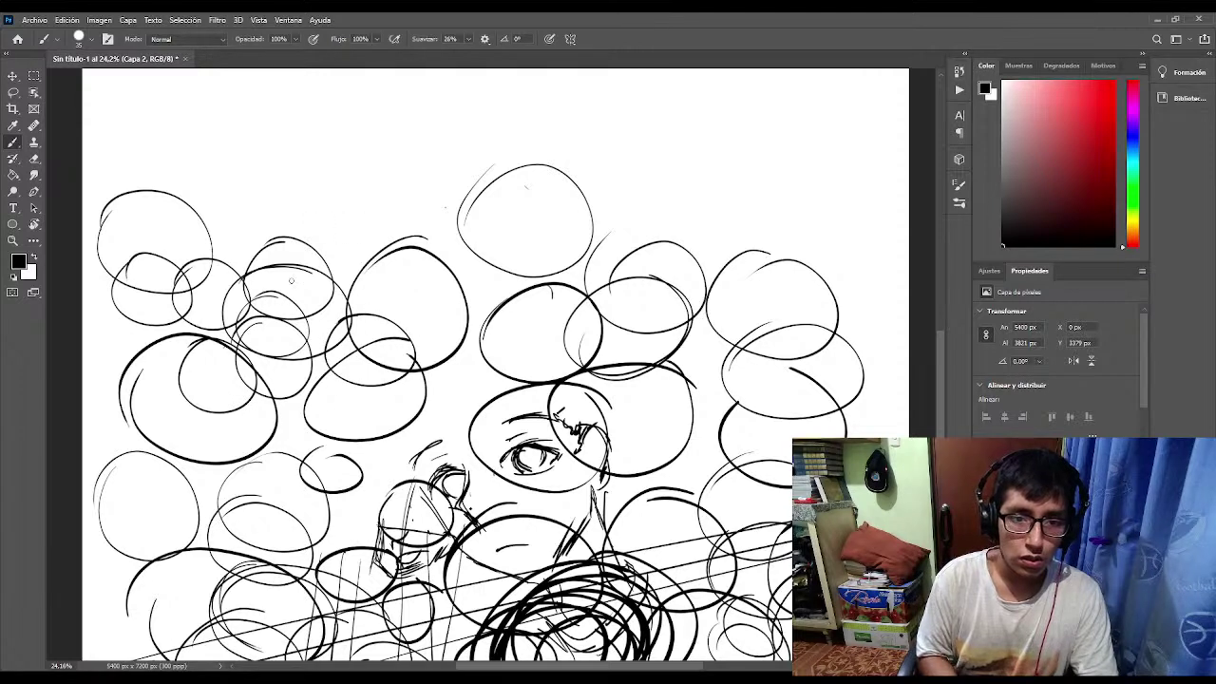
{"action": "mouse_move", "coordinate": [291, 280]}
{"action": "left_mouse_down"}
{"action": "mouse_move", "coordinate": [436, 311]}
{"action": "mouse_move", "coordinate": [401, 231]}
{"action": "mouse_move", "coordinate": [302, 249]}
{"action": "left_mouse_up"}
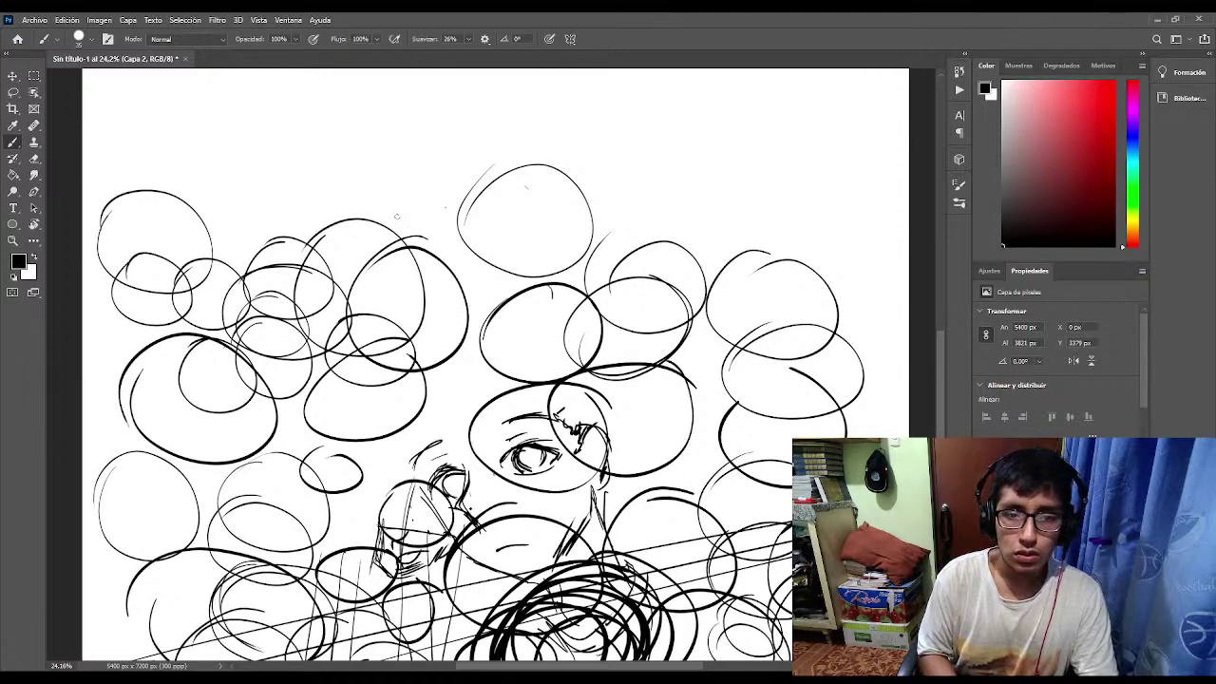
{"action": "mouse_move", "coordinate": [397, 217]}
{"action": "left_mouse_down"}
{"action": "mouse_move", "coordinate": [418, 357]}
{"action": "mouse_move", "coordinate": [475, 209]}
{"action": "mouse_move", "coordinate": [365, 220]}
{"action": "mouse_move", "coordinate": [432, 249]}
{"action": "left_mouse_up"}
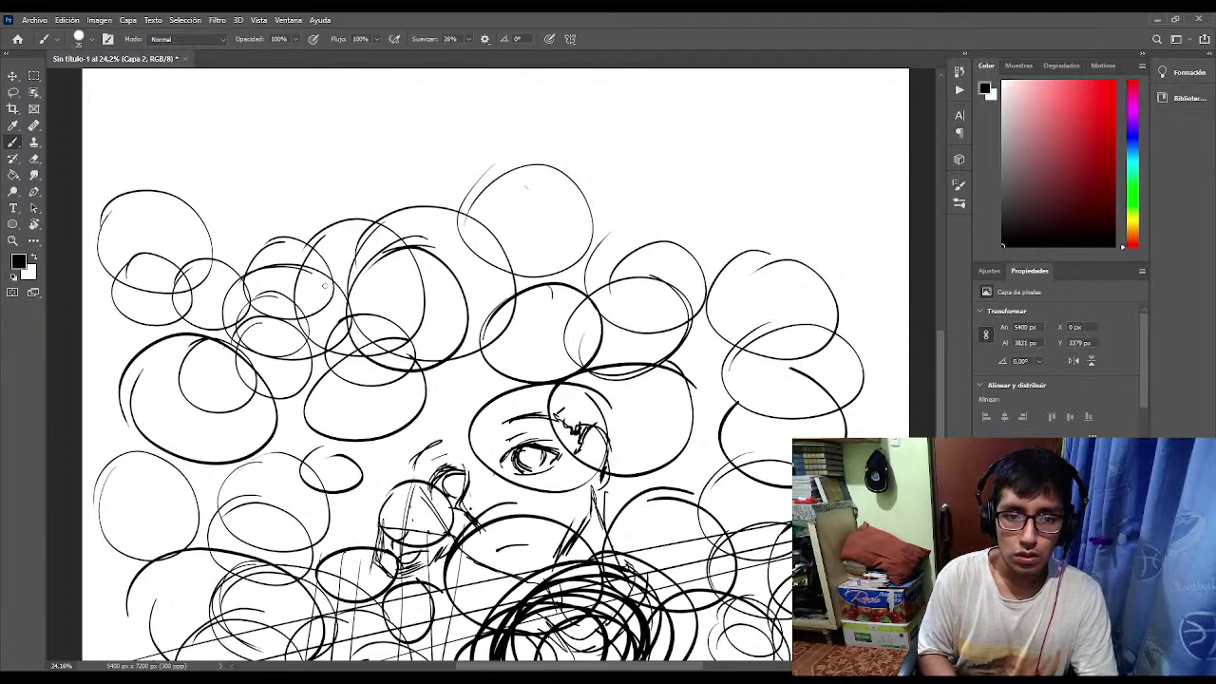
{"action": "mouse_move", "coordinate": [324, 284]}
{"action": "left_mouse_down"}
{"action": "mouse_move", "coordinate": [505, 359]}
{"action": "mouse_move", "coordinate": [333, 342]}
{"action": "left_mouse_up"}
{"action": "mouse_move", "coordinate": [389, 241]}
{"action": "left_mouse_down"}
{"action": "mouse_move", "coordinate": [441, 385]}
{"action": "mouse_move", "coordinate": [398, 224]}
{"action": "mouse_move", "coordinate": [349, 312]}
{"action": "left_mouse_up"}
{"action": "mouse_move", "coordinate": [435, 204]}
{"action": "left_mouse_down"}
{"action": "mouse_move", "coordinate": [587, 319]}
{"action": "mouse_move", "coordinate": [466, 216]}
{"action": "left_mouse_up"}
Draw a cluster of overlapping medium ovals above the group on the page's right side, reaching toward the right edge.
{"action": "mouse_move", "coordinate": [766, 142]}
{"action": "left_mouse_down"}
{"action": "mouse_move", "coordinate": [810, 205]}
{"action": "mouse_move", "coordinate": [741, 141]}
{"action": "left_mouse_up"}
{"action": "mouse_move", "coordinate": [668, 131]}
{"action": "left_mouse_down"}
{"action": "mouse_move", "coordinate": [718, 207]}
{"action": "mouse_move", "coordinate": [635, 160]}
{"action": "left_mouse_up"}
{"action": "mouse_move", "coordinate": [836, 179]}
{"action": "left_mouse_down"}
{"action": "mouse_move", "coordinate": [799, 256]}
{"action": "mouse_move", "coordinate": [889, 199]}
{"action": "mouse_move", "coordinate": [804, 187]}
{"action": "mouse_move", "coordinate": [715, 232]}
{"action": "left_mouse_up"}
{"action": "mouse_move", "coordinate": [749, 282]}
{"action": "left_mouse_down"}
{"action": "mouse_move", "coordinate": [779, 195]}
{"action": "mouse_move", "coordinate": [735, 202]}
{"action": "mouse_move", "coordinate": [665, 290]}
{"action": "mouse_move", "coordinate": [646, 214]}
{"action": "left_mouse_up"}
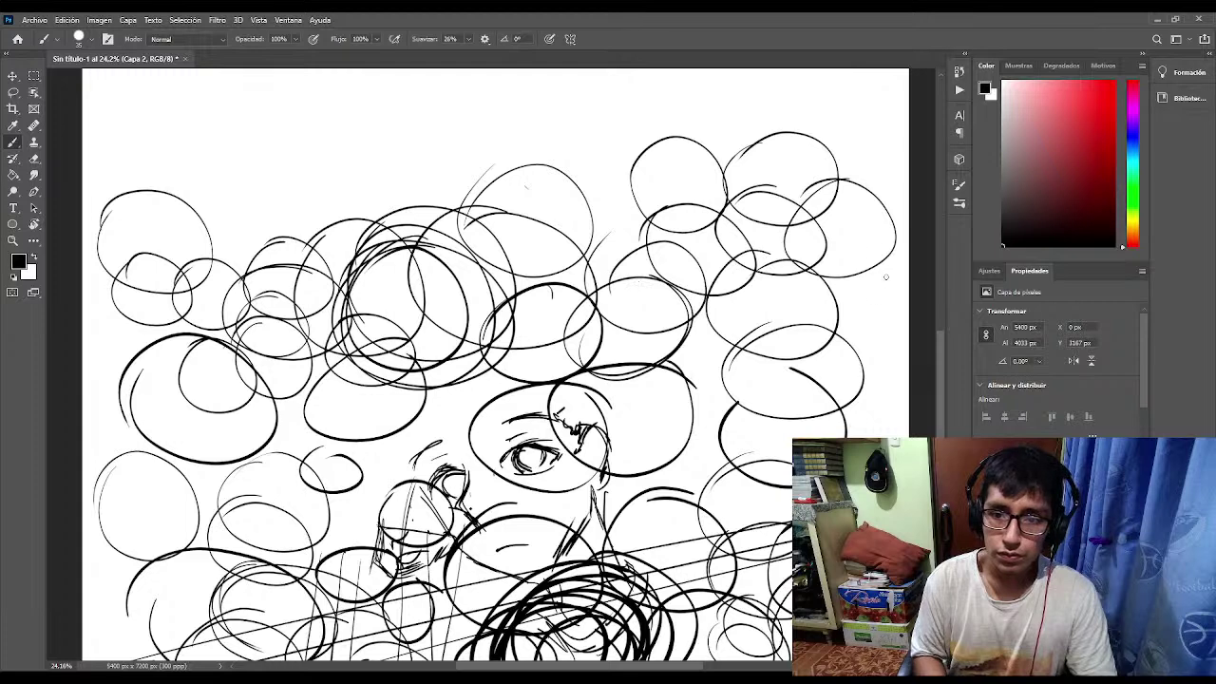
{"action": "mouse_move", "coordinate": [855, 249]}
{"action": "left_mouse_down"}
{"action": "mouse_move", "coordinate": [824, 323]}
{"action": "mouse_move", "coordinate": [825, 251]}
{"action": "left_mouse_up"}
Fill the area below the right-hand cluster with smaller, densely overlapping ovals.
{"action": "mouse_move", "coordinate": [711, 310]}
{"action": "left_mouse_down"}
{"action": "mouse_move", "coordinate": [750, 388]}
{"action": "mouse_move", "coordinate": [670, 318]}
{"action": "left_mouse_up"}
{"action": "mouse_move", "coordinate": [720, 357]}
{"action": "left_mouse_down"}
{"action": "mouse_move", "coordinate": [741, 458]}
{"action": "mouse_move", "coordinate": [671, 368]}
{"action": "left_mouse_up"}
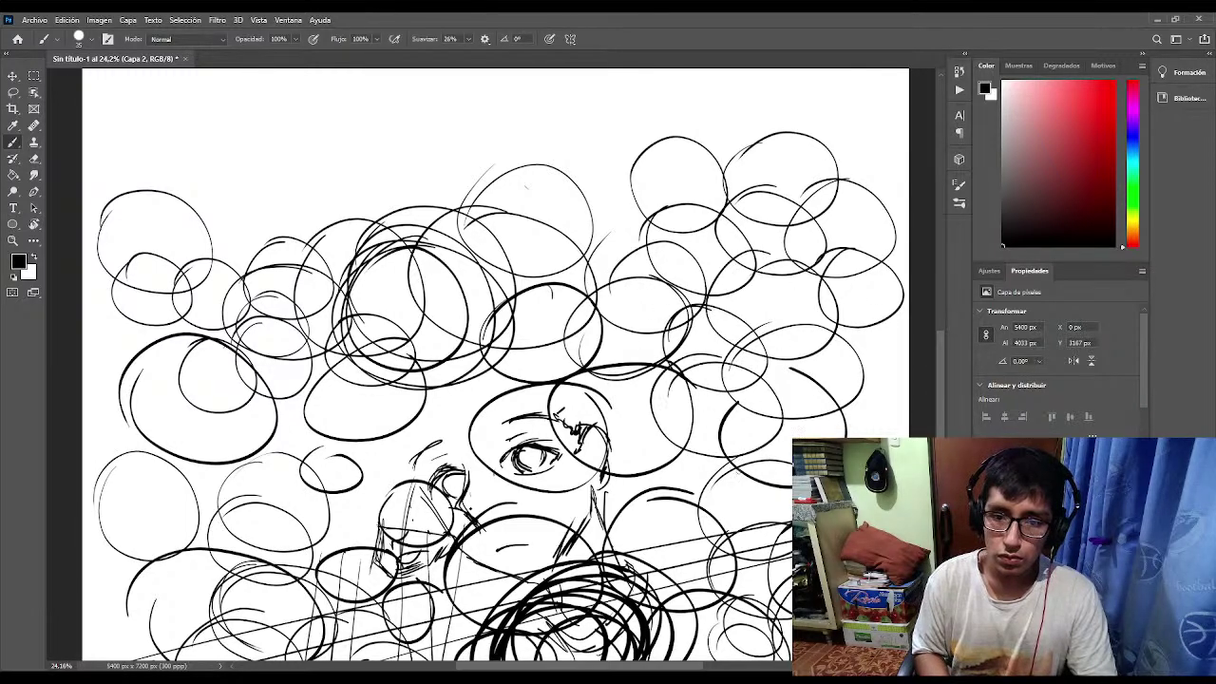
{"action": "mouse_move", "coordinate": [749, 318]}
{"action": "left_mouse_down"}
{"action": "mouse_move", "coordinate": [730, 386]}
{"action": "mouse_move", "coordinate": [747, 369]}
{"action": "left_mouse_up"}
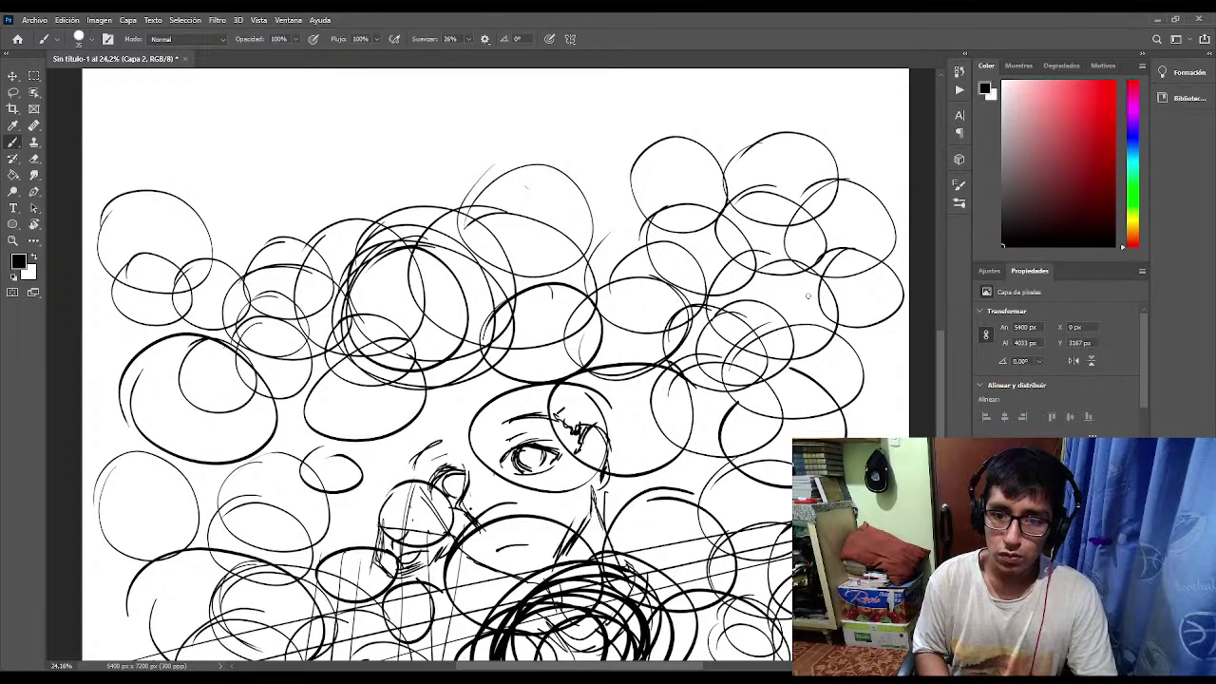
{"action": "mouse_move", "coordinate": [775, 246]}
{"action": "left_mouse_down"}
{"action": "mouse_move", "coordinate": [739, 249]}
{"action": "mouse_move", "coordinate": [814, 263]}
{"action": "mouse_move", "coordinate": [766, 243]}
{"action": "left_mouse_up"}
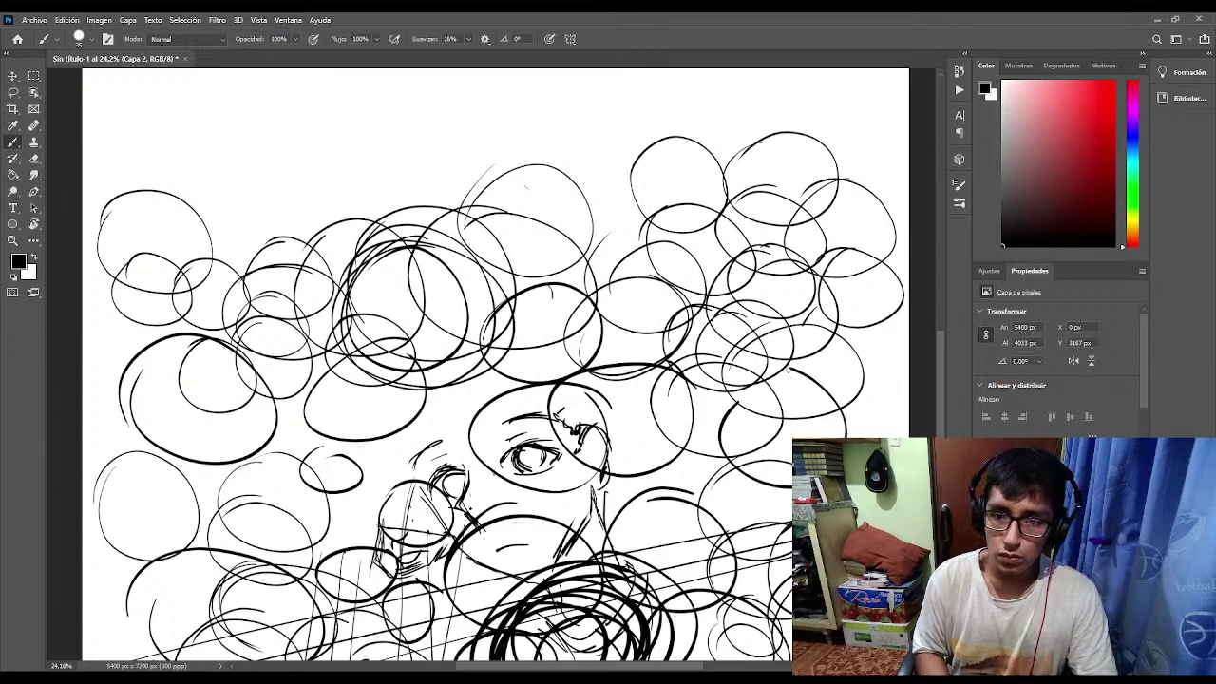
{"action": "mouse_move", "coordinate": [788, 371]}
{"action": "left_mouse_down"}
{"action": "mouse_move", "coordinate": [855, 325]}
{"action": "mouse_move", "coordinate": [806, 309]}
{"action": "left_mouse_up"}
{"action": "left_click_drag", "start_coordinate": [865, 348], "coordinate": [812, 364]}
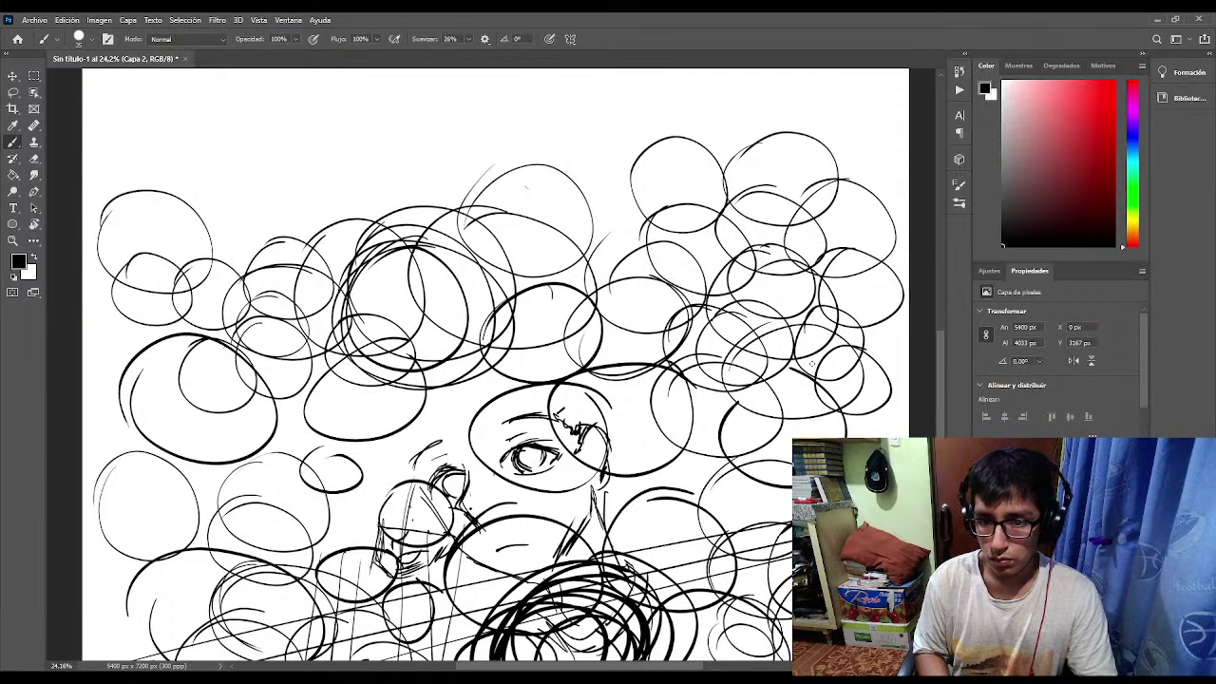
{"action": "mouse_move", "coordinate": [846, 300]}
{"action": "left_mouse_down"}
{"action": "mouse_move", "coordinate": [851, 373]}
{"action": "mouse_move", "coordinate": [796, 302]}
{"action": "left_mouse_up"}
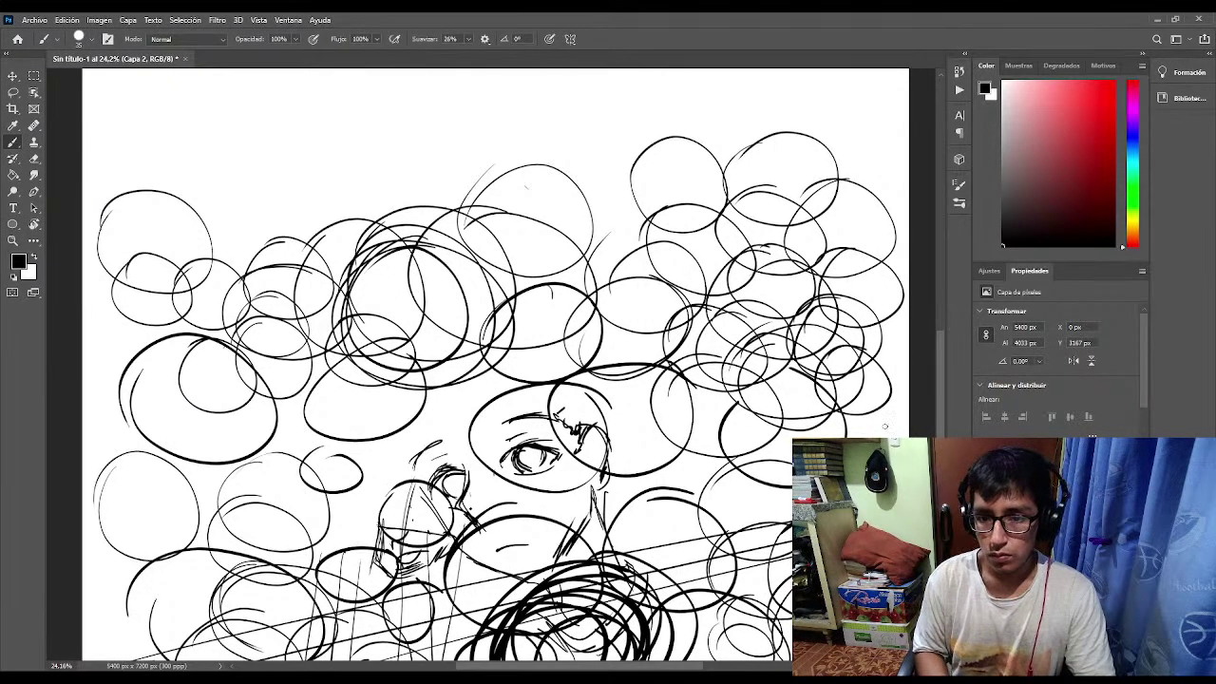
Add ovals at the page's right edge, around the eye sketch and over the head sketch, with tiny ones filling the gaps.
{"action": "left_click_drag", "start_coordinate": [856, 418], "coordinate": [908, 433]}
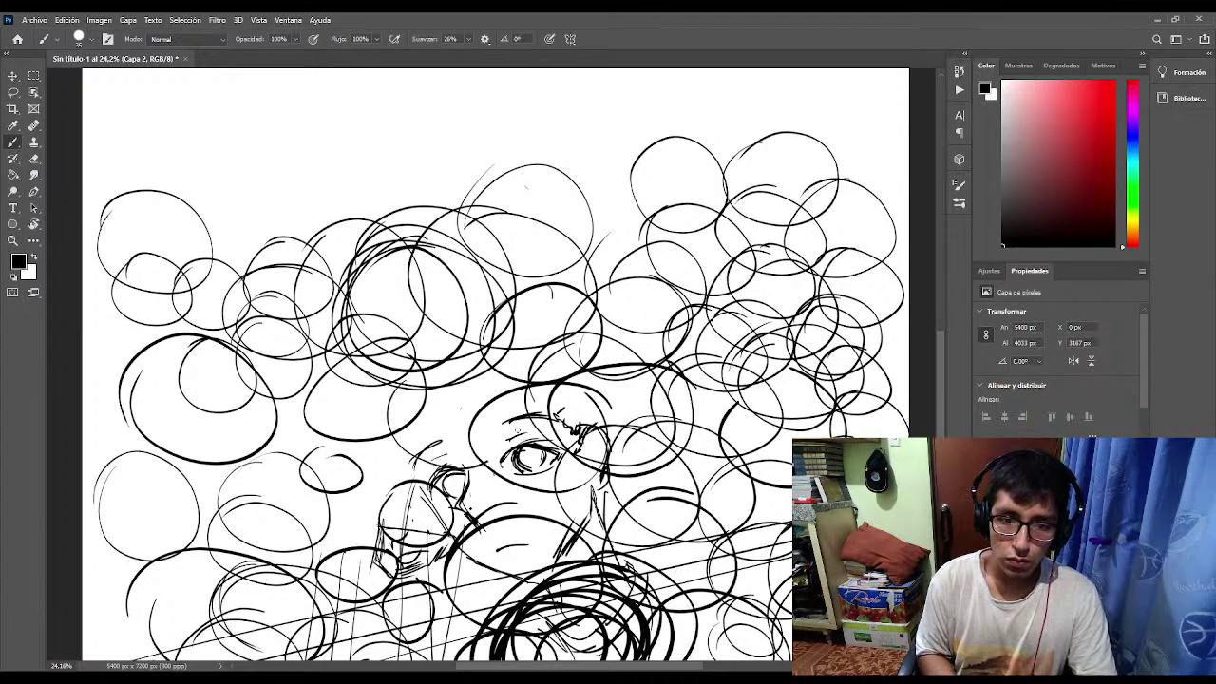
{"action": "mouse_move", "coordinate": [426, 433]}
{"action": "left_mouse_down"}
{"action": "mouse_move", "coordinate": [374, 484]}
{"action": "mouse_move", "coordinate": [460, 498]}
{"action": "left_mouse_up"}
{"action": "left_click_drag", "start_coordinate": [399, 435], "coordinate": [469, 483]}
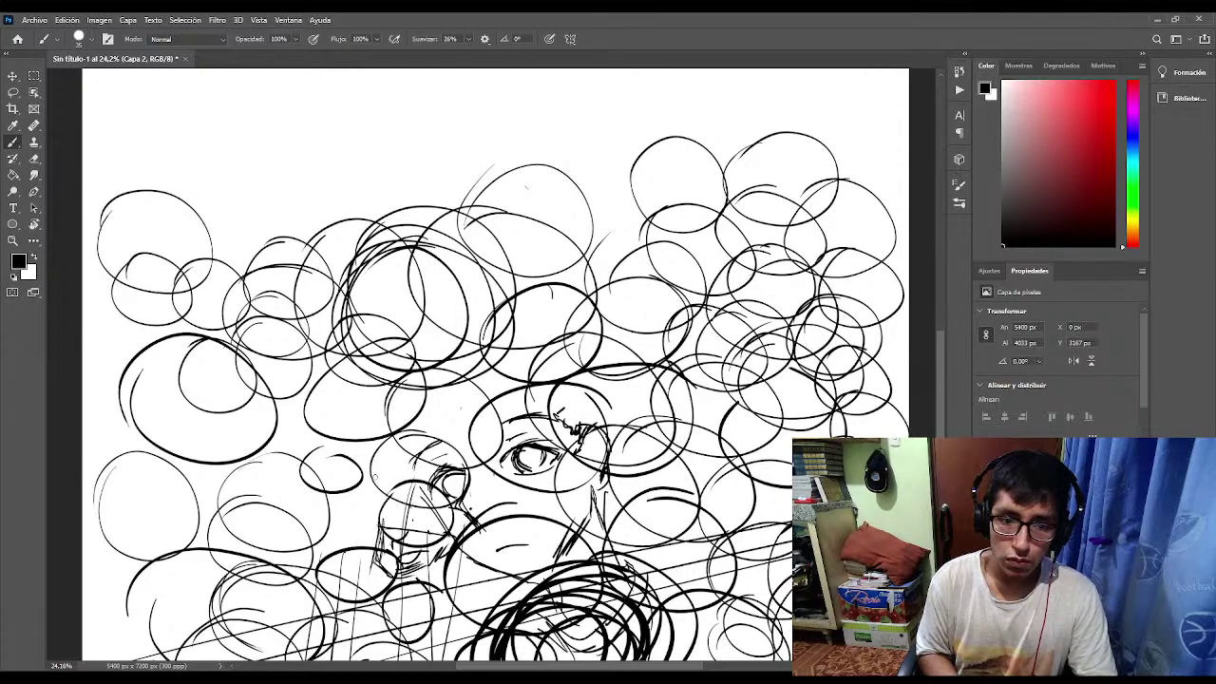
{"action": "mouse_move", "coordinate": [452, 437]}
{"action": "left_mouse_down"}
{"action": "mouse_move", "coordinate": [433, 409]}
{"action": "mouse_move", "coordinate": [475, 418]}
{"action": "mouse_move", "coordinate": [471, 399]}
{"action": "left_mouse_up"}
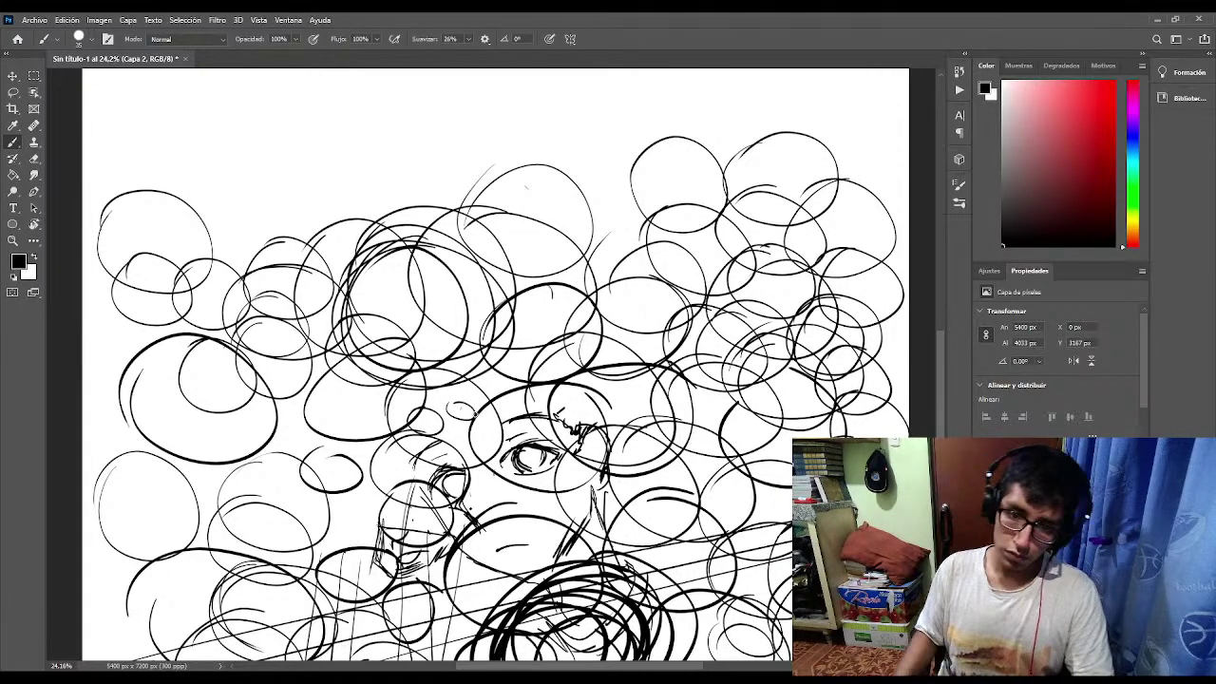
Draw a large oval above the group, overlapping the top middle oval and the one to its right.
{"action": "scroll", "coordinate": [475, 414], "scroll_direction": "up", "scroll_amount": 5}
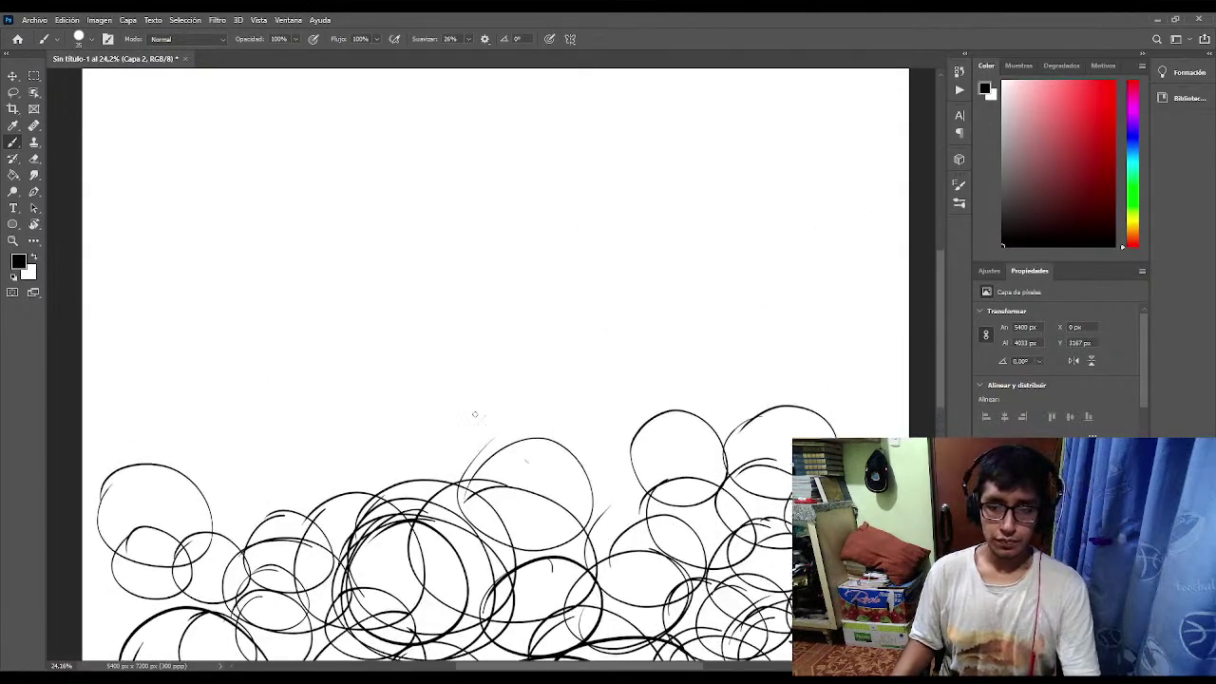
{"action": "scroll", "coordinate": [475, 414], "scroll_direction": "up", "scroll_amount": 1}
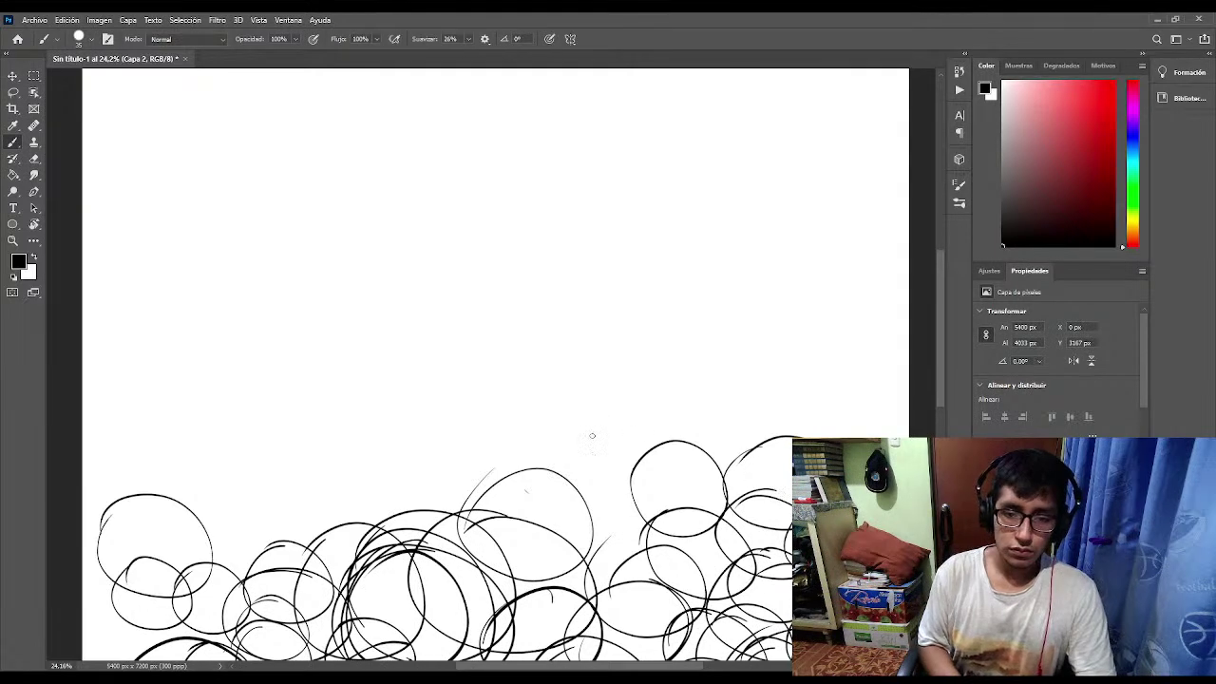
{"action": "mouse_move", "coordinate": [551, 528]}
{"action": "left_mouse_down"}
{"action": "mouse_move", "coordinate": [572, 535]}
{"action": "mouse_move", "coordinate": [574, 423]}
{"action": "mouse_move", "coordinate": [543, 502]}
{"action": "left_mouse_up"}
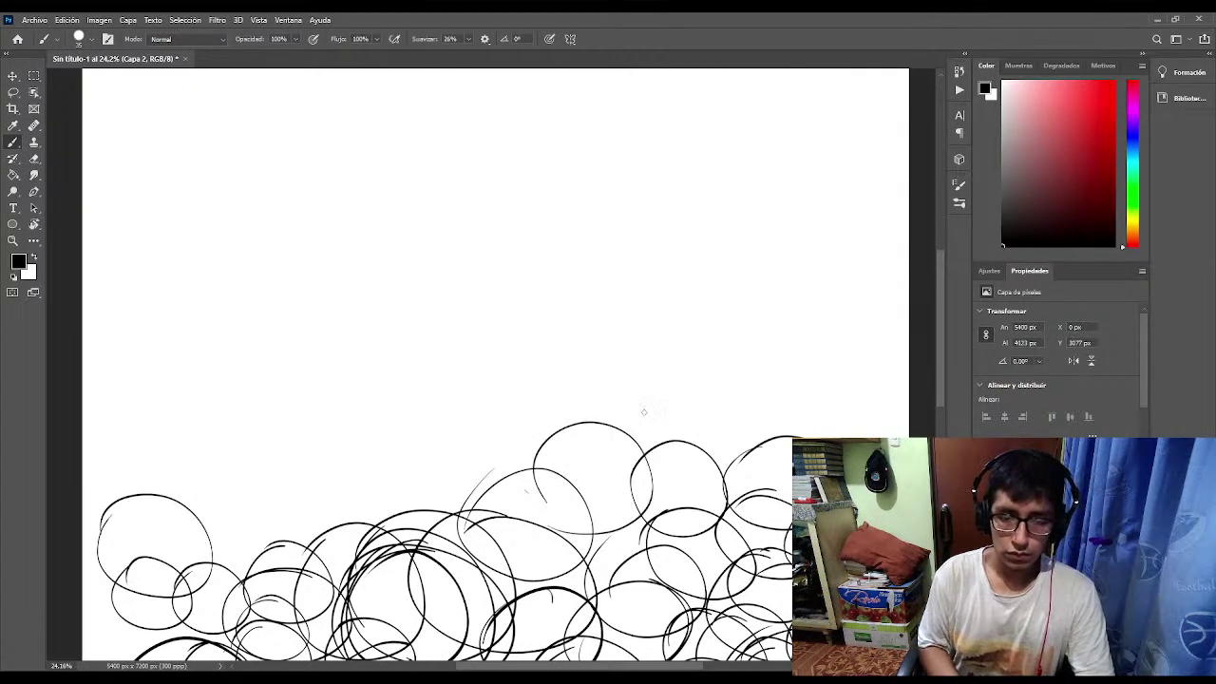
Brush a row of five separate freehand circles across the blank area above the existing circles.
{"action": "left_click_drag", "start_coordinate": [376, 264], "coordinate": [385, 168]}
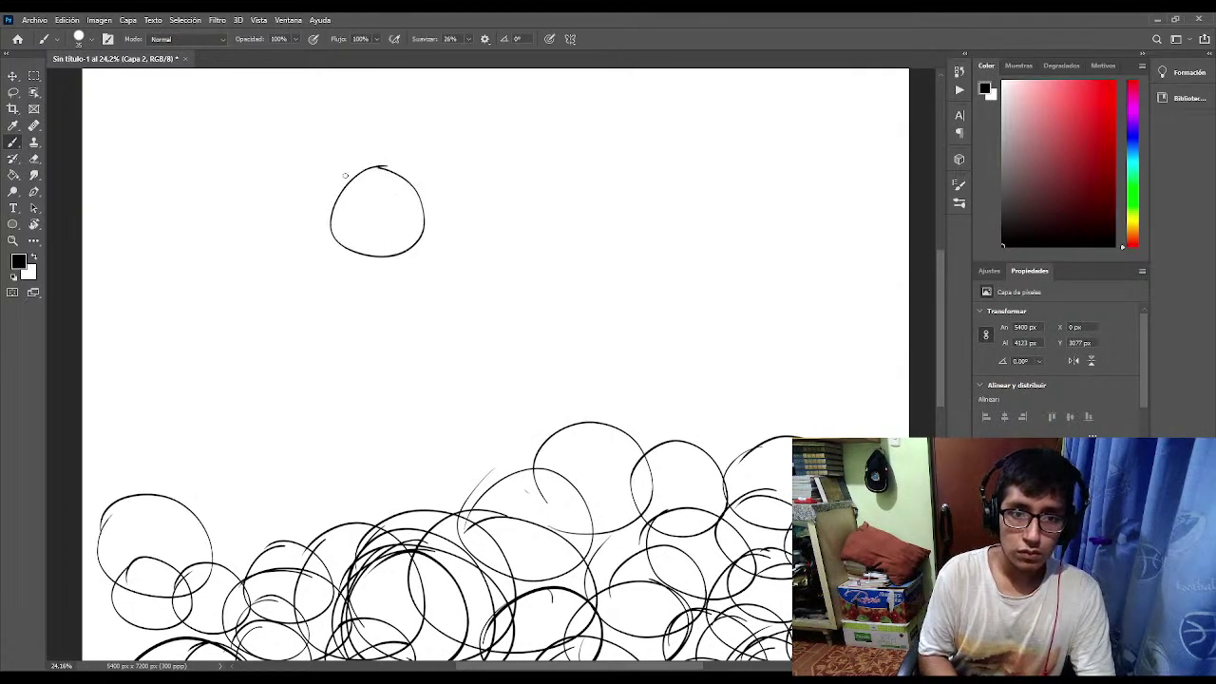
{"action": "mouse_move", "coordinate": [525, 179]}
{"action": "left_mouse_down"}
{"action": "mouse_move", "coordinate": [567, 178]}
{"action": "mouse_move", "coordinate": [521, 183]}
{"action": "left_mouse_up"}
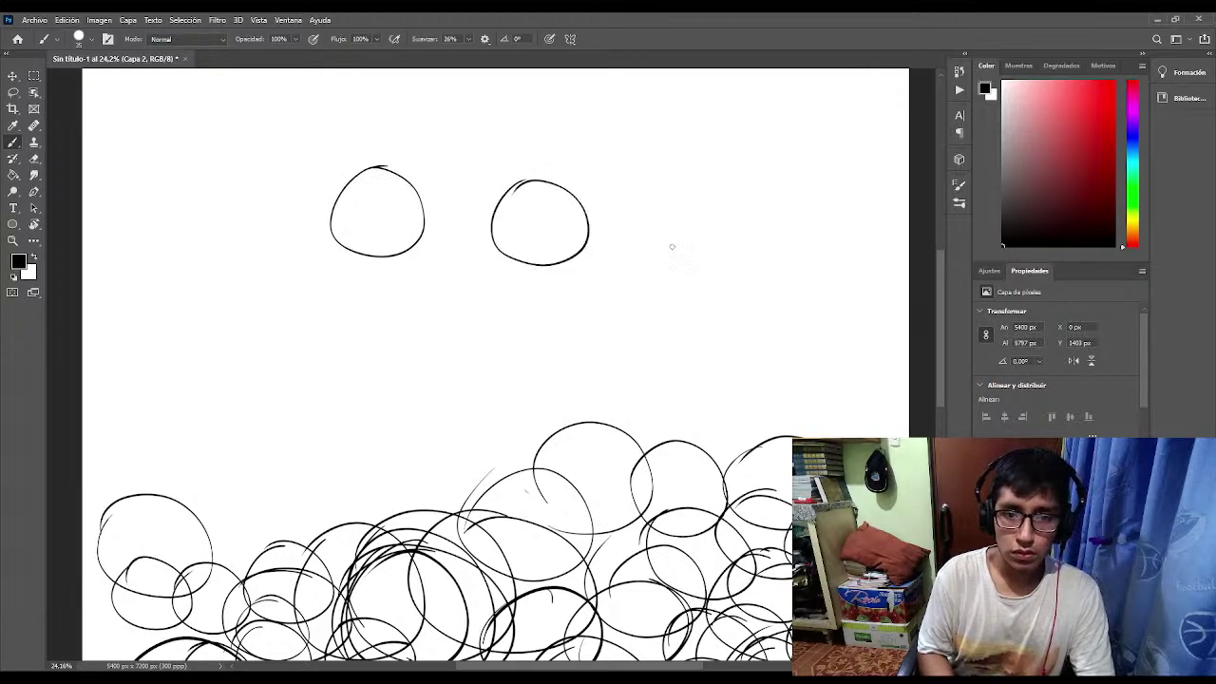
{"action": "mouse_move", "coordinate": [665, 184]}
{"action": "left_mouse_down"}
{"action": "mouse_move", "coordinate": [722, 175]}
{"action": "mouse_move", "coordinate": [660, 190]}
{"action": "left_mouse_up"}
{"action": "mouse_move", "coordinate": [789, 189]}
{"action": "left_mouse_down"}
{"action": "mouse_move", "coordinate": [766, 231]}
{"action": "mouse_move", "coordinate": [867, 245]}
{"action": "mouse_move", "coordinate": [779, 193]}
{"action": "left_mouse_up"}
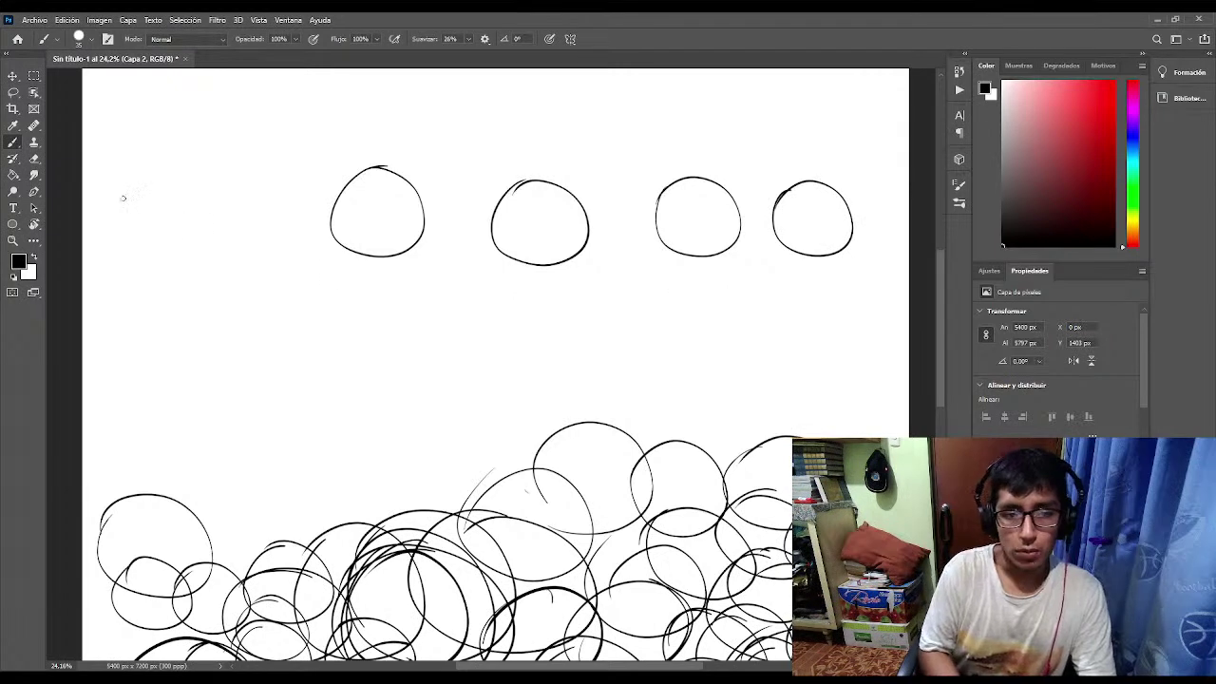
{"action": "mouse_move", "coordinate": [219, 169]}
{"action": "left_mouse_down"}
{"action": "mouse_move", "coordinate": [171, 231]}
{"action": "mouse_move", "coordinate": [219, 168]}
{"action": "left_mouse_up"}
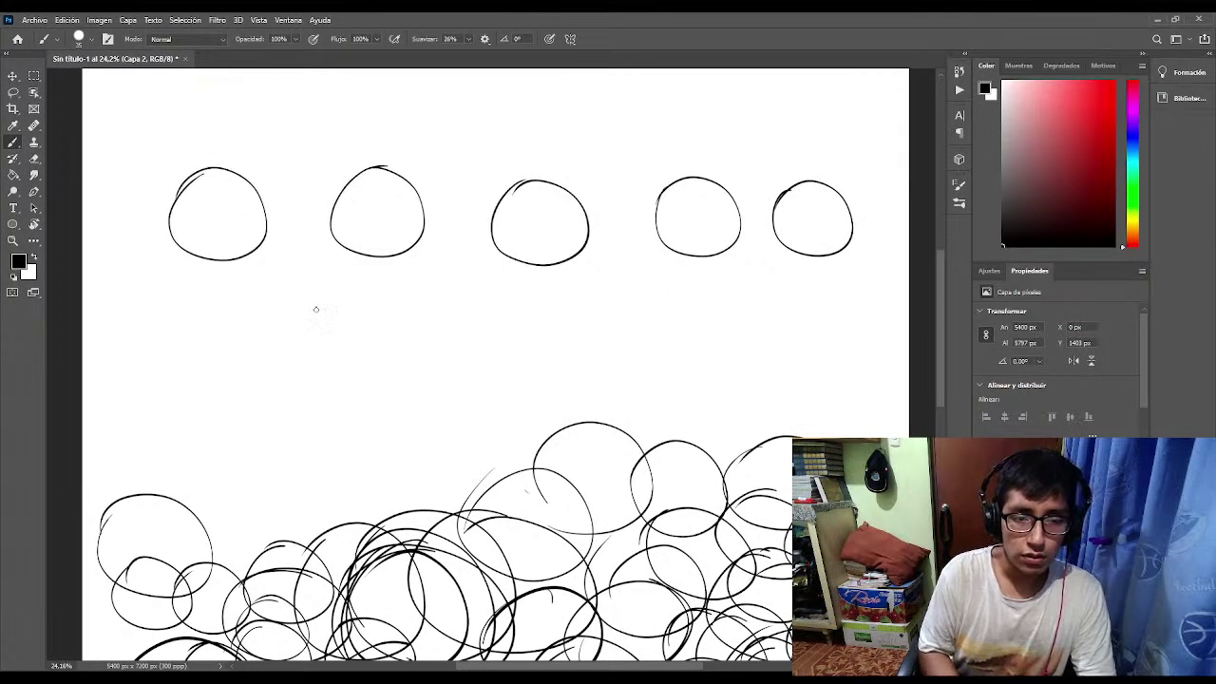
Draw a second row of three medium circles and several tiny ones, with three more medium circles beneath the tiny ones.
{"action": "mouse_move", "coordinate": [251, 301]}
{"action": "left_mouse_down"}
{"action": "mouse_move", "coordinate": [285, 351]}
{"action": "mouse_move", "coordinate": [313, 260]}
{"action": "mouse_move", "coordinate": [249, 290]}
{"action": "left_mouse_up"}
{"action": "mouse_move", "coordinate": [420, 270]}
{"action": "left_mouse_down"}
{"action": "mouse_move", "coordinate": [402, 350]}
{"action": "mouse_move", "coordinate": [493, 306]}
{"action": "mouse_move", "coordinate": [410, 281]}
{"action": "left_mouse_up"}
{"action": "mouse_move", "coordinate": [563, 287]}
{"action": "left_mouse_down"}
{"action": "mouse_move", "coordinate": [583, 354]}
{"action": "mouse_move", "coordinate": [561, 287]}
{"action": "left_mouse_up"}
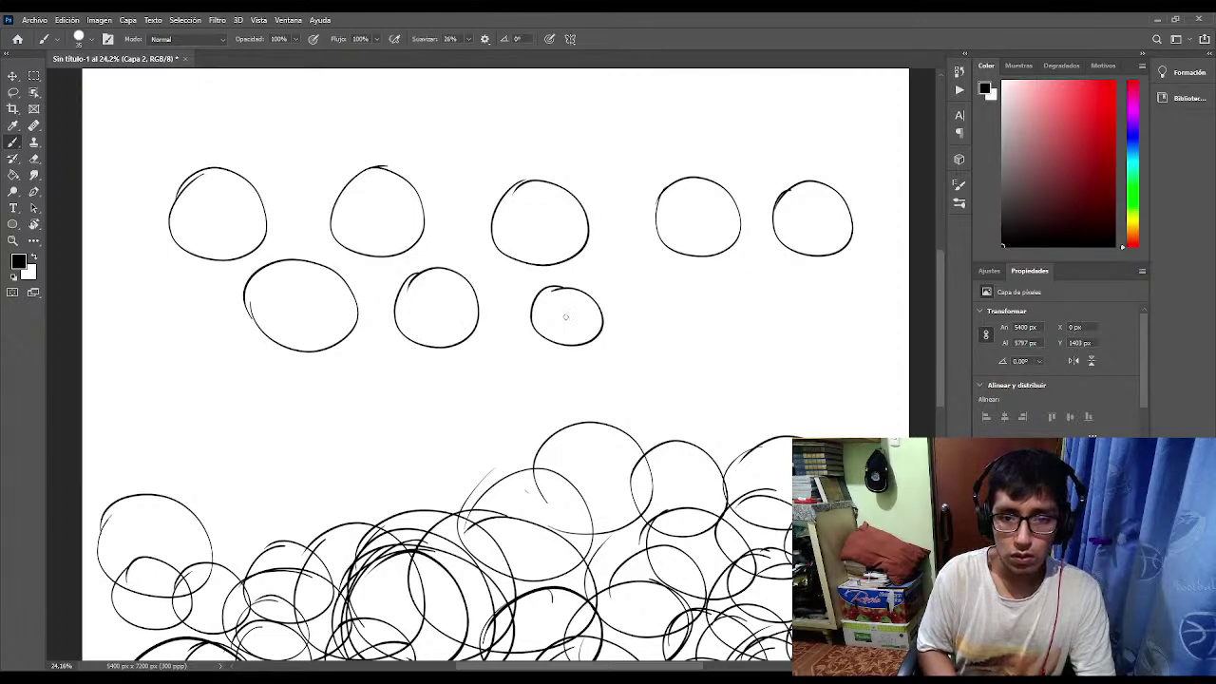
{"action": "mouse_move", "coordinate": [667, 325]}
{"action": "left_mouse_down"}
{"action": "mouse_move", "coordinate": [749, 328]}
{"action": "mouse_move", "coordinate": [721, 317]}
{"action": "mouse_move", "coordinate": [790, 315]}
{"action": "mouse_move", "coordinate": [756, 319]}
{"action": "mouse_move", "coordinate": [800, 335]}
{"action": "mouse_move", "coordinate": [837, 319]}
{"action": "mouse_move", "coordinate": [802, 295]}
{"action": "mouse_move", "coordinate": [793, 376]}
{"action": "mouse_move", "coordinate": [809, 345]}
{"action": "left_mouse_up"}
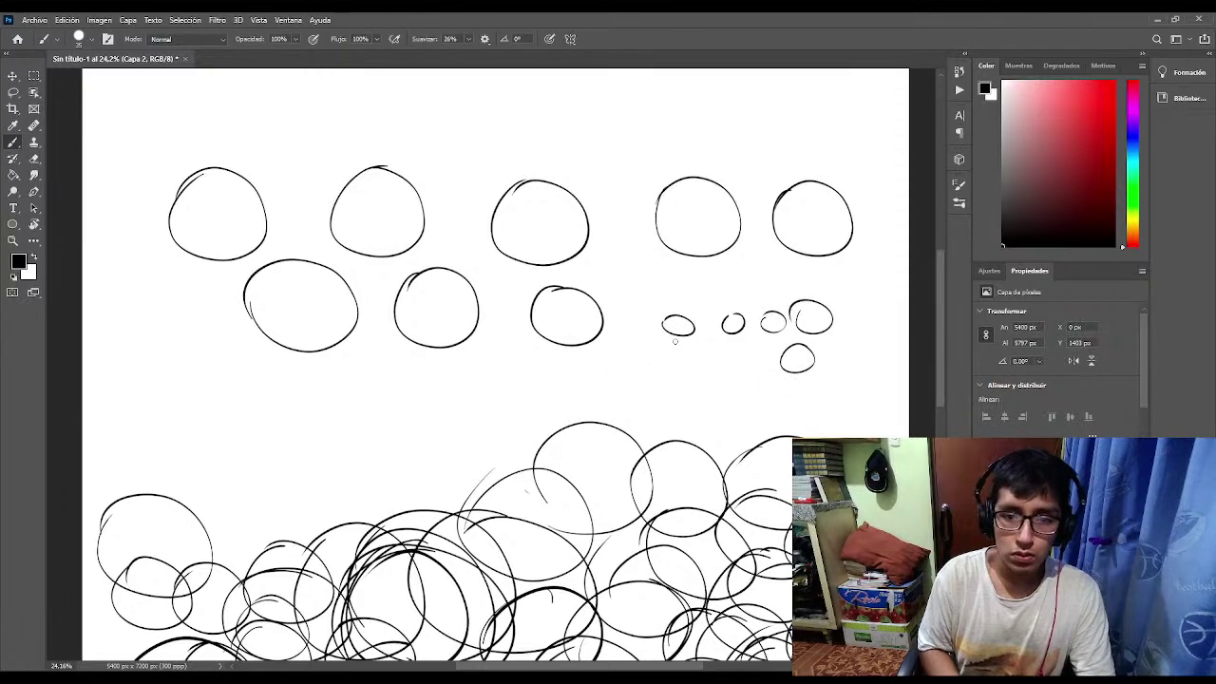
{"action": "mouse_move", "coordinate": [665, 331]}
{"action": "left_mouse_down"}
{"action": "mouse_move", "coordinate": [609, 332]}
{"action": "mouse_move", "coordinate": [604, 413]}
{"action": "mouse_move", "coordinate": [684, 400]}
{"action": "mouse_move", "coordinate": [641, 333]}
{"action": "left_mouse_up"}
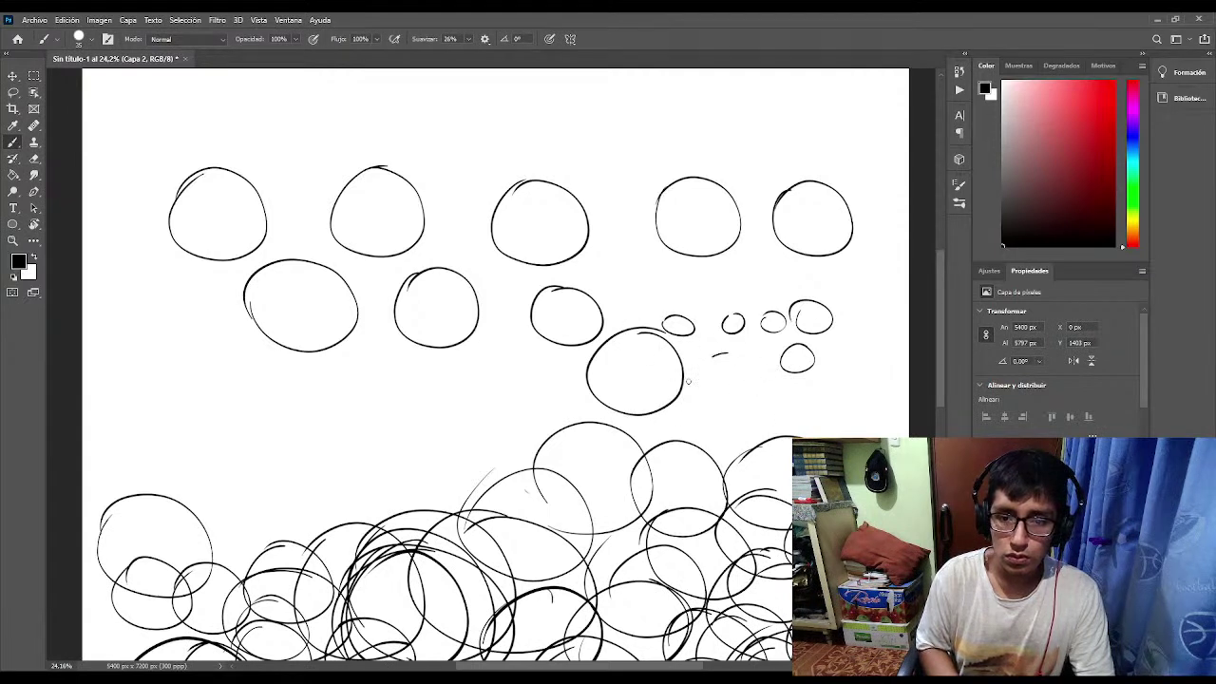
{"action": "mouse_move", "coordinate": [688, 381]}
{"action": "left_mouse_down"}
{"action": "mouse_move", "coordinate": [775, 402]}
{"action": "mouse_move", "coordinate": [715, 348]}
{"action": "left_mouse_up"}
{"action": "mouse_move", "coordinate": [844, 362]}
{"action": "left_mouse_down"}
{"action": "mouse_move", "coordinate": [831, 422]}
{"action": "mouse_move", "coordinate": [838, 359]}
{"action": "left_mouse_up"}
Fill the gaps with larger circles overlapping the existing ones, two circles containing smaller circles, and one more circle at the lower left.
{"action": "mouse_move", "coordinate": [601, 203]}
{"action": "left_mouse_down"}
{"action": "mouse_move", "coordinate": [581, 217]}
{"action": "mouse_move", "coordinate": [686, 271]}
{"action": "mouse_move", "coordinate": [576, 211]}
{"action": "mouse_move", "coordinate": [583, 240]}
{"action": "mouse_move", "coordinate": [660, 163]}
{"action": "mouse_move", "coordinate": [575, 195]}
{"action": "left_mouse_up"}
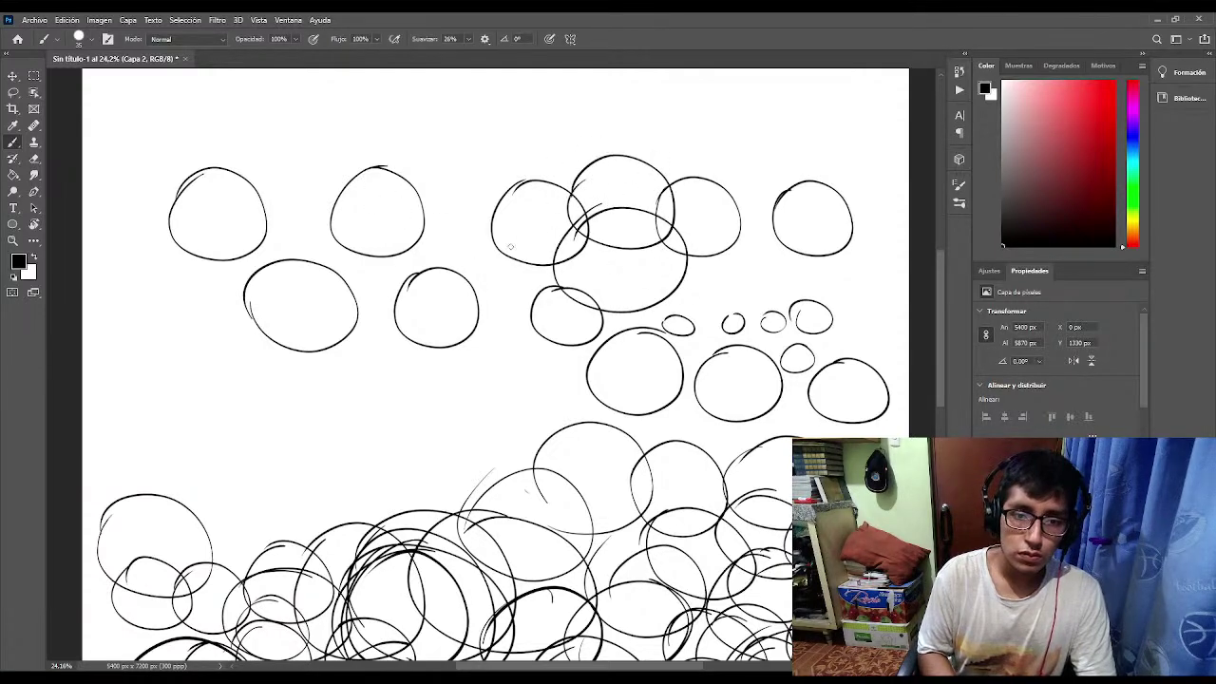
{"action": "mouse_move", "coordinate": [466, 225]}
{"action": "left_mouse_down"}
{"action": "mouse_move", "coordinate": [418, 318]}
{"action": "mouse_move", "coordinate": [527, 257]}
{"action": "mouse_move", "coordinate": [432, 233]}
{"action": "left_mouse_up"}
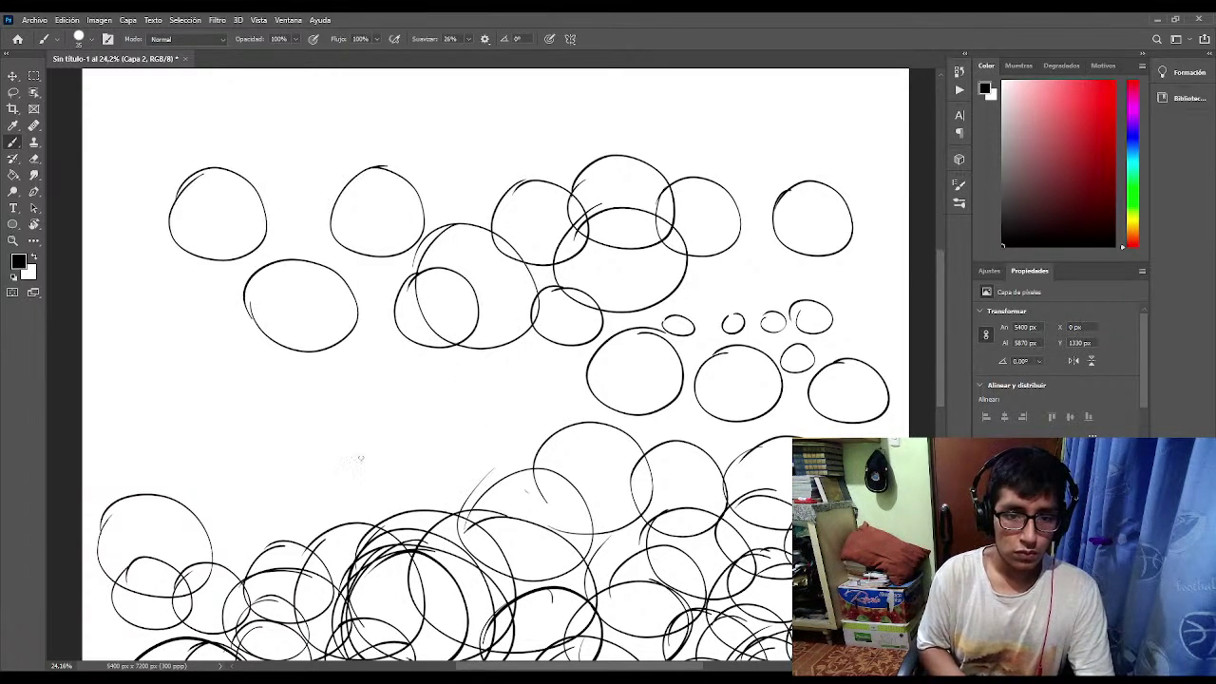
{"action": "mouse_move", "coordinate": [315, 394]}
{"action": "left_mouse_down"}
{"action": "mouse_move", "coordinate": [404, 366]}
{"action": "mouse_move", "coordinate": [366, 361]}
{"action": "left_mouse_up"}
{"action": "left_click_drag", "start_coordinate": [287, 361], "coordinate": [272, 413]}
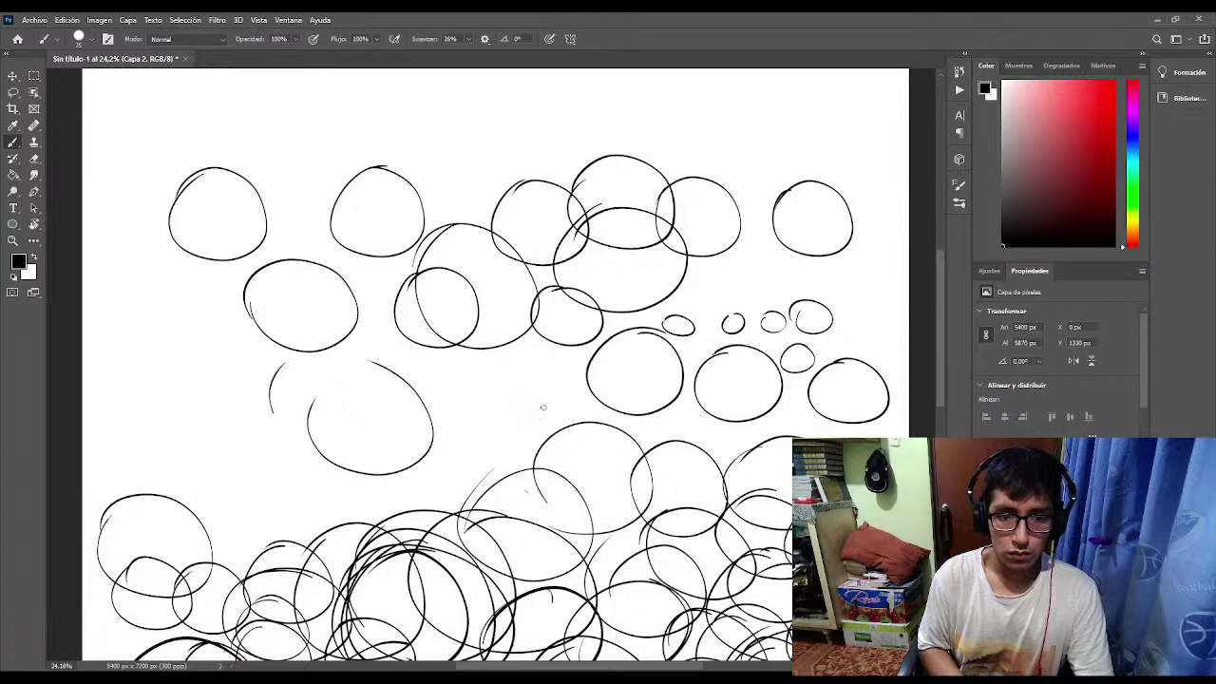
{"action": "mouse_move", "coordinate": [477, 359]}
{"action": "left_mouse_down"}
{"action": "mouse_move", "coordinate": [443, 427]}
{"action": "mouse_move", "coordinate": [490, 357]}
{"action": "mouse_move", "coordinate": [443, 388]}
{"action": "mouse_move", "coordinate": [514, 432]}
{"action": "mouse_move", "coordinate": [504, 396]}
{"action": "left_mouse_up"}
{"action": "mouse_move", "coordinate": [365, 393]}
{"action": "left_mouse_down"}
{"action": "mouse_move", "coordinate": [361, 460]}
{"action": "mouse_move", "coordinate": [376, 383]}
{"action": "mouse_move", "coordinate": [334, 397]}
{"action": "left_mouse_up"}
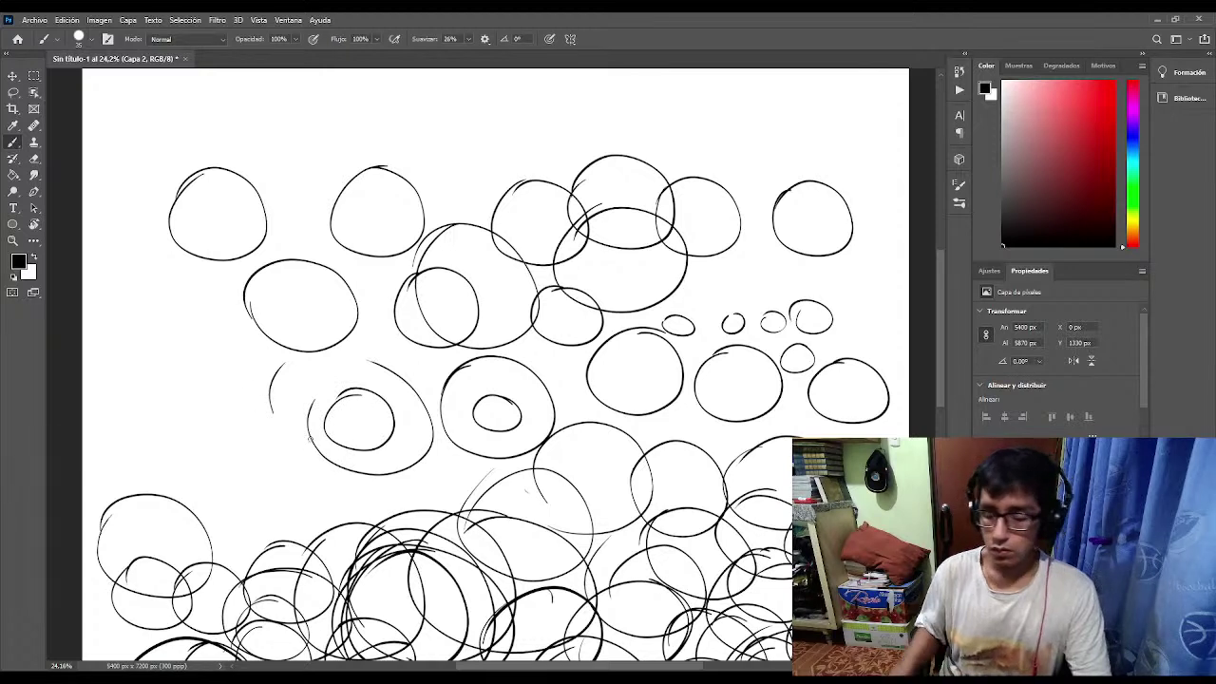
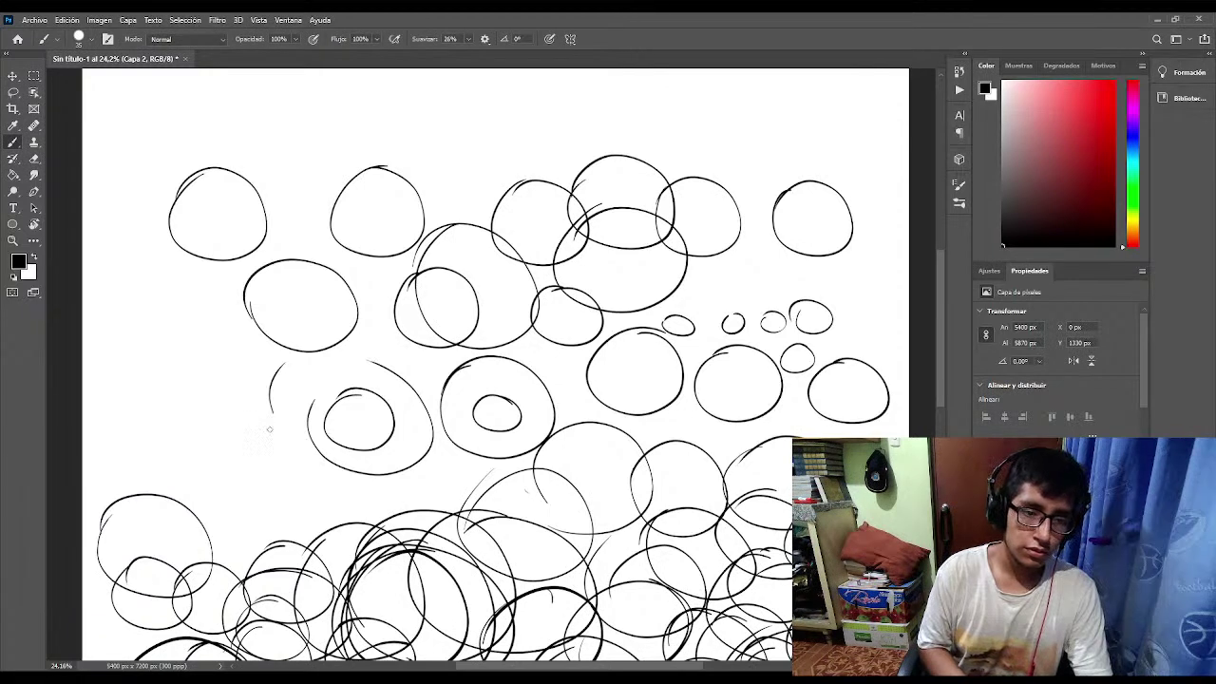
{"action": "mouse_move", "coordinate": [228, 415]}
{"action": "left_mouse_down"}
{"action": "mouse_move", "coordinate": [233, 509]}
{"action": "mouse_move", "coordinate": [186, 439]}
{"action": "mouse_move", "coordinate": [181, 454]}
{"action": "left_mouse_up"}
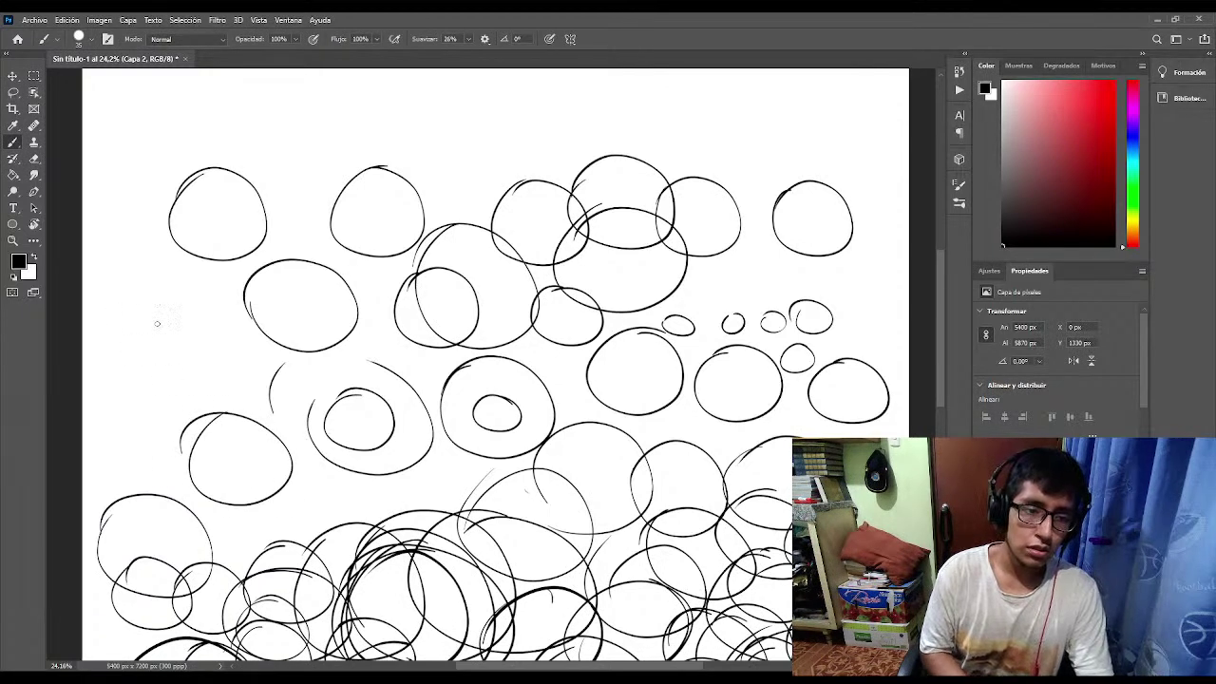
Sketch a three-quarter head near the canvas's left edge from a circle, with a vertical centre line, nose, jaw and ear.
{"action": "mouse_move", "coordinate": [175, 281]}
{"action": "left_mouse_down"}
{"action": "mouse_move", "coordinate": [101, 315]}
{"action": "mouse_move", "coordinate": [176, 382]}
{"action": "mouse_move", "coordinate": [171, 281]}
{"action": "left_mouse_up"}
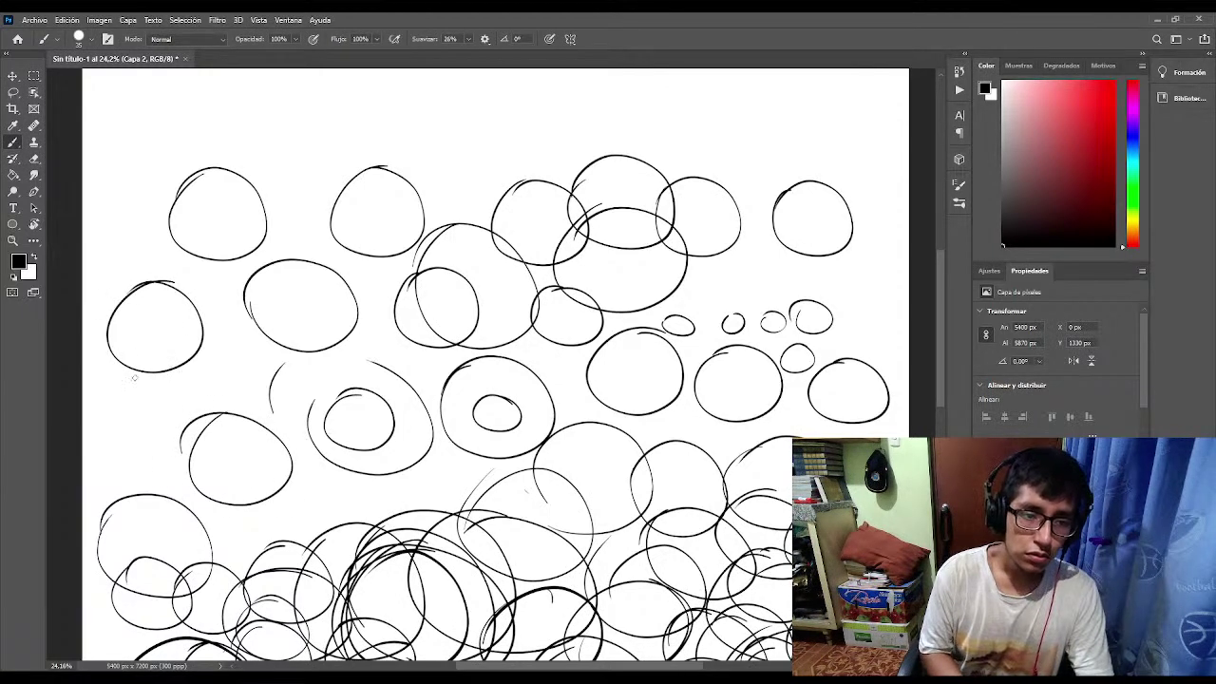
{"action": "mouse_move", "coordinate": [133, 394]}
{"action": "left_mouse_down"}
{"action": "mouse_move", "coordinate": [144, 280]}
{"action": "mouse_move", "coordinate": [136, 433]}
{"action": "left_mouse_up"}
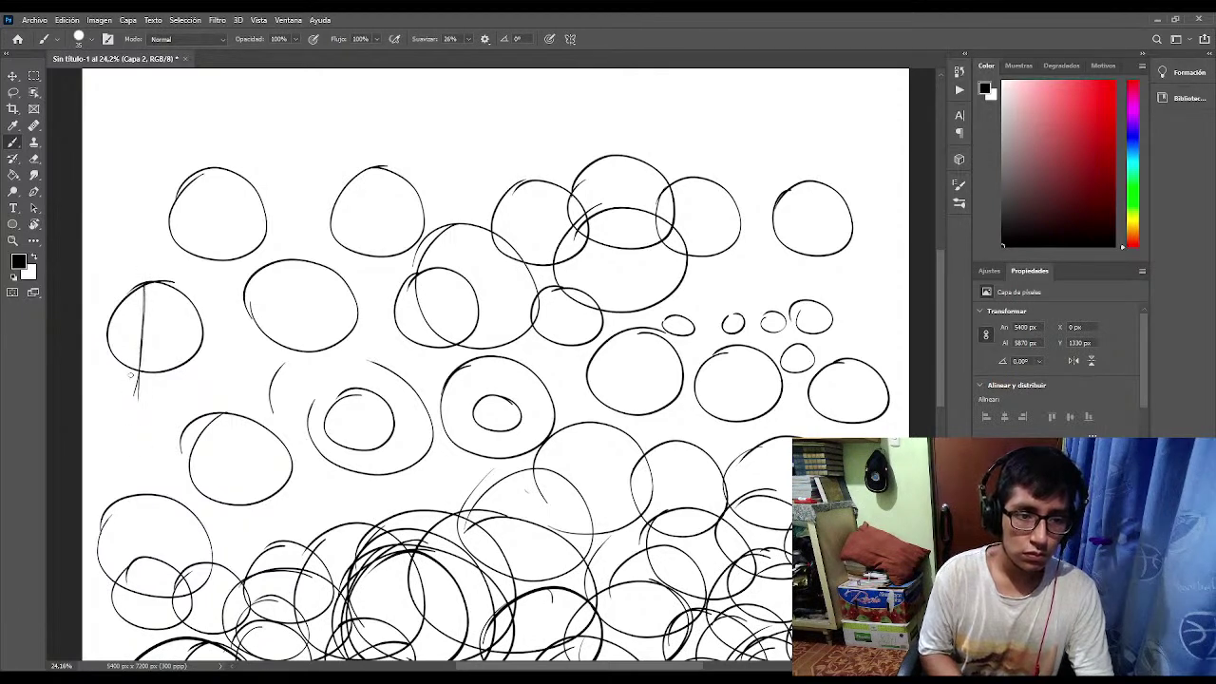
{"action": "mouse_move", "coordinate": [141, 353]}
{"action": "left_mouse_down"}
{"action": "mouse_move", "coordinate": [147, 401]}
{"action": "mouse_move", "coordinate": [137, 359]}
{"action": "mouse_move", "coordinate": [130, 426]}
{"action": "mouse_move", "coordinate": [120, 358]}
{"action": "mouse_move", "coordinate": [135, 396]}
{"action": "mouse_move", "coordinate": [95, 352]}
{"action": "mouse_move", "coordinate": [104, 339]}
{"action": "mouse_move", "coordinate": [118, 377]}
{"action": "mouse_move", "coordinate": [114, 403]}
{"action": "mouse_move", "coordinate": [106, 354]}
{"action": "mouse_move", "coordinate": [119, 420]}
{"action": "mouse_move", "coordinate": [108, 352]}
{"action": "mouse_move", "coordinate": [114, 419]}
{"action": "mouse_move", "coordinate": [130, 413]}
{"action": "mouse_move", "coordinate": [114, 417]}
{"action": "mouse_move", "coordinate": [136, 433]}
{"action": "mouse_move", "coordinate": [164, 425]}
{"action": "mouse_move", "coordinate": [193, 352]}
{"action": "left_mouse_up"}
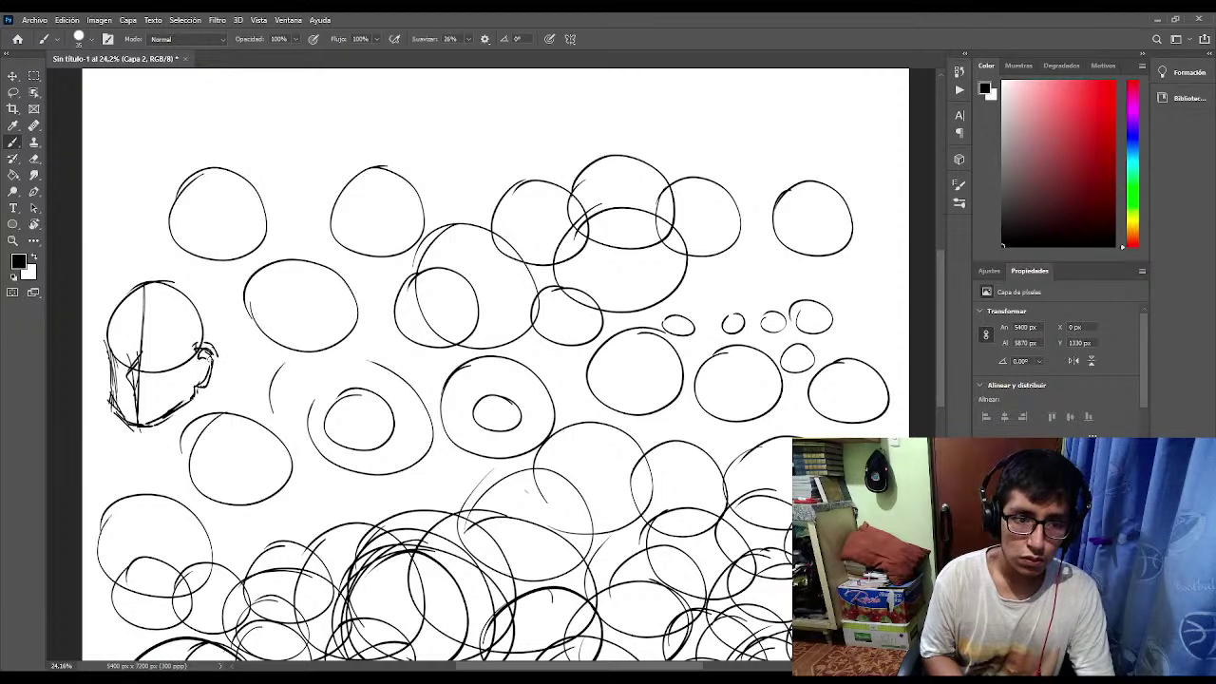
{"action": "left_click_drag", "start_coordinate": [202, 367], "coordinate": [194, 382]}
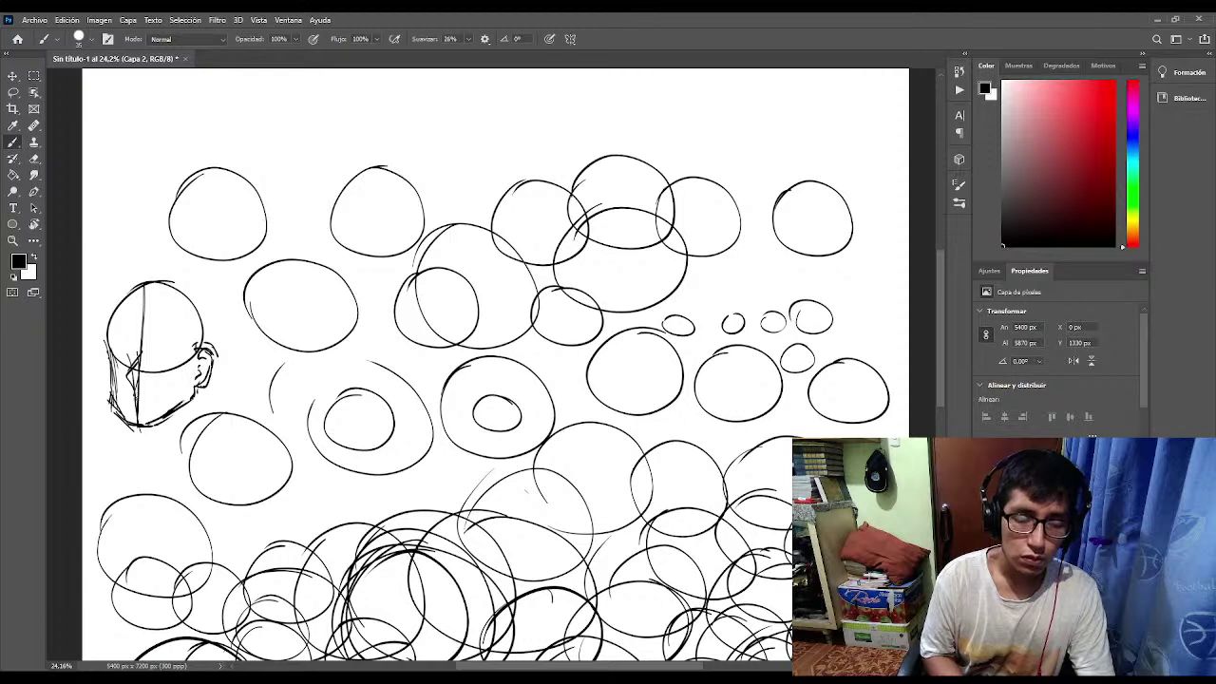
Add the mouth, both eyes and the eyebrows to the head, and reinforce the cheek and jaw lines.
{"action": "left_click_drag", "start_coordinate": [140, 406], "coordinate": [164, 398]}
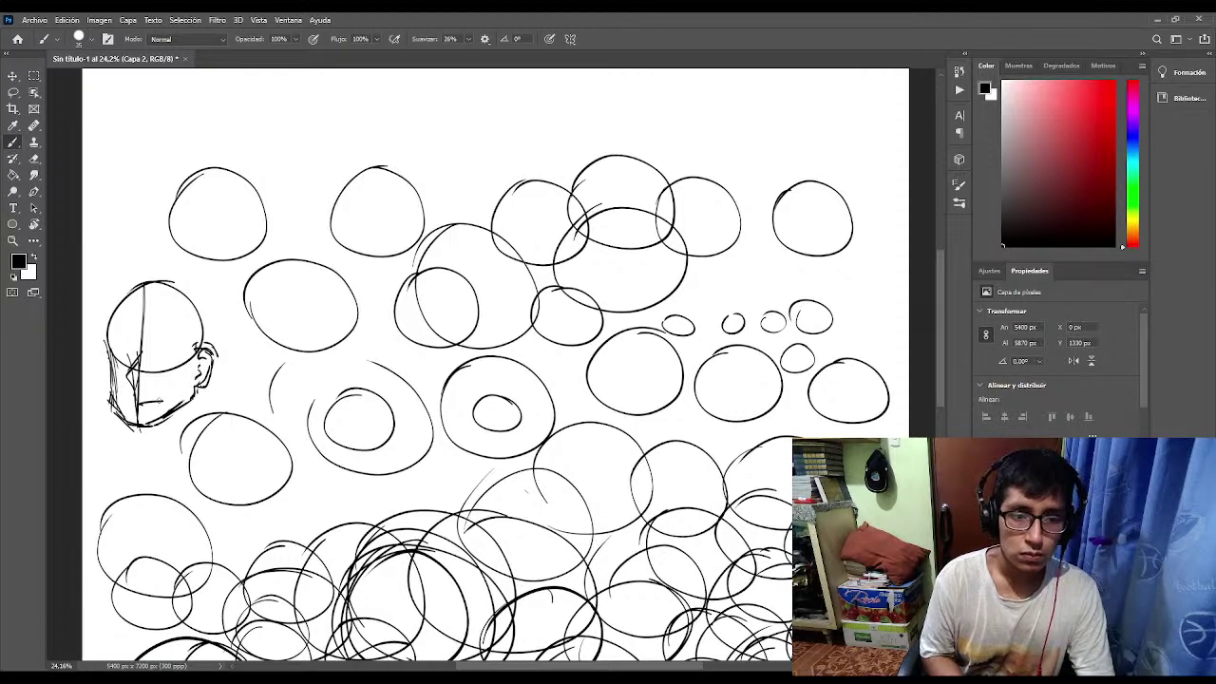
{"action": "mouse_move", "coordinate": [111, 357]}
{"action": "left_mouse_down"}
{"action": "mouse_move", "coordinate": [138, 355]}
{"action": "mouse_move", "coordinate": [129, 375]}
{"action": "mouse_move", "coordinate": [136, 347]}
{"action": "left_mouse_up"}
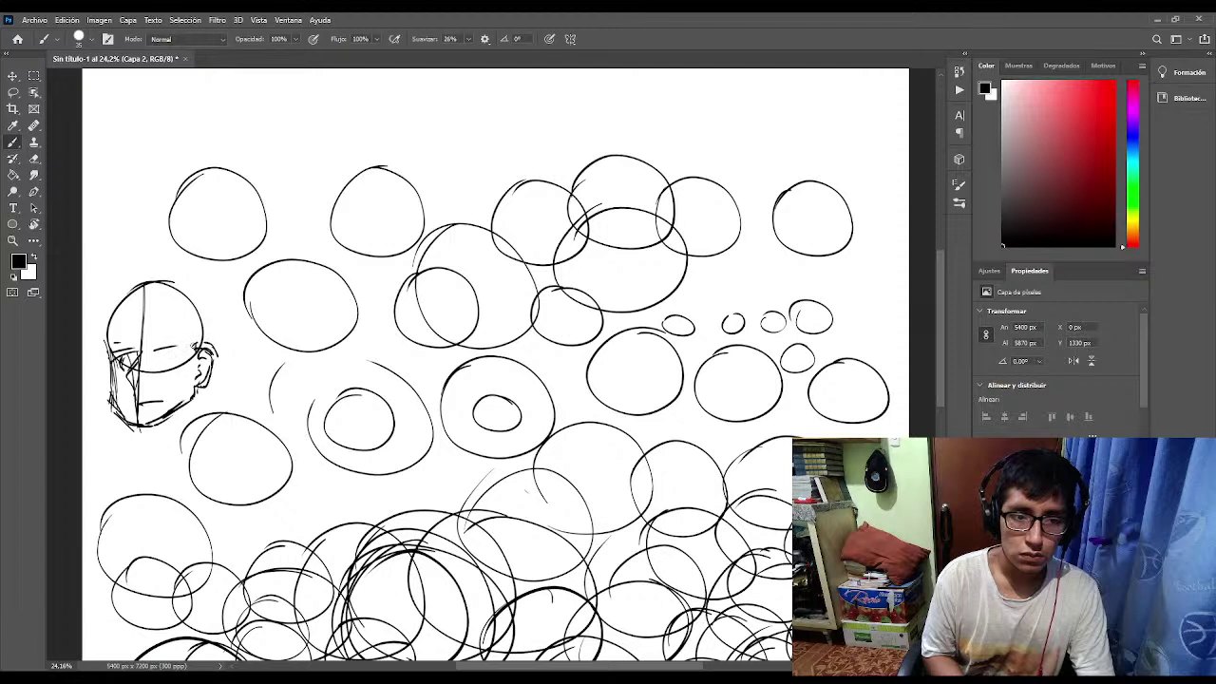
{"action": "mouse_move", "coordinate": [195, 344]}
{"action": "left_mouse_down"}
{"action": "mouse_move", "coordinate": [162, 361]}
{"action": "mouse_move", "coordinate": [188, 354]}
{"action": "mouse_move", "coordinate": [177, 346]}
{"action": "left_mouse_up"}
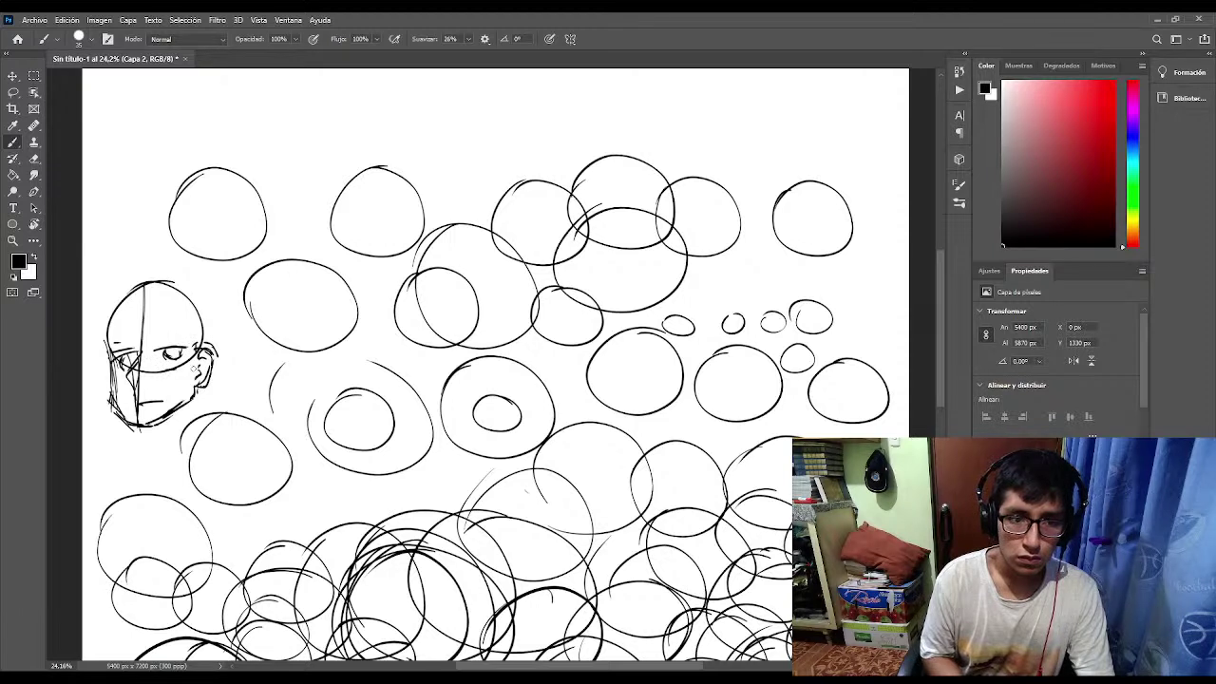
{"action": "left_click_drag", "start_coordinate": [164, 344], "coordinate": [188, 341]}
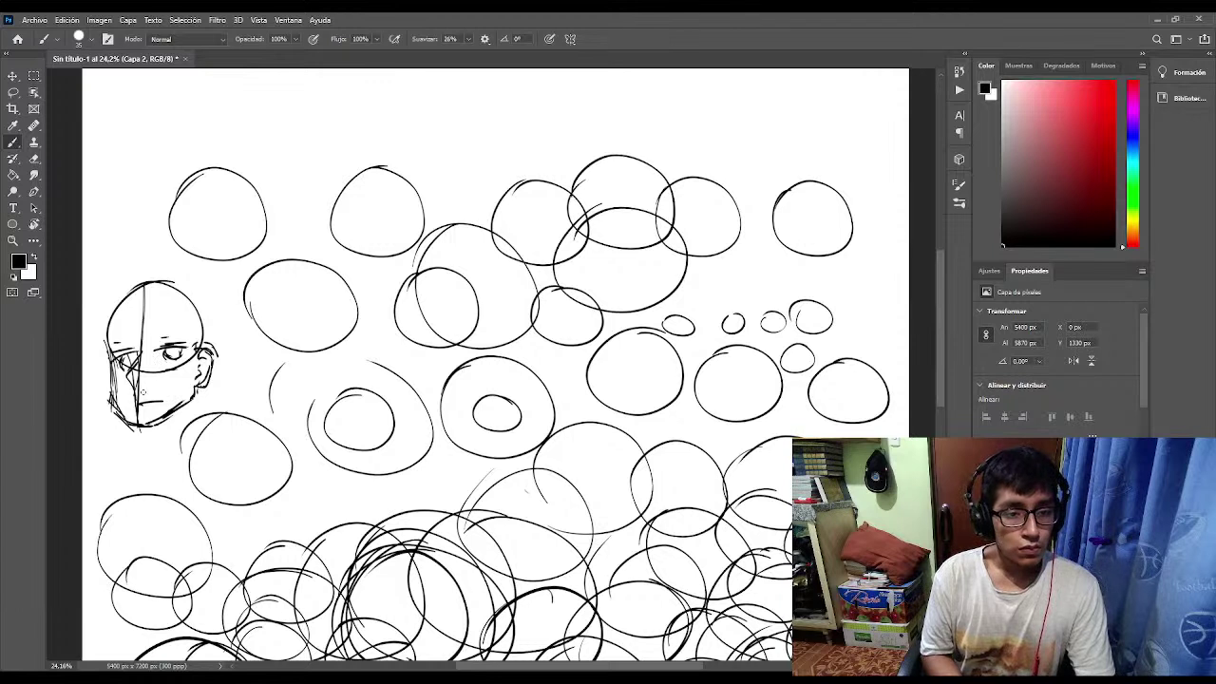
{"action": "mouse_move", "coordinate": [116, 375]}
{"action": "left_mouse_down"}
{"action": "mouse_move", "coordinate": [133, 426]}
{"action": "mouse_move", "coordinate": [171, 411]}
{"action": "left_mouse_up"}
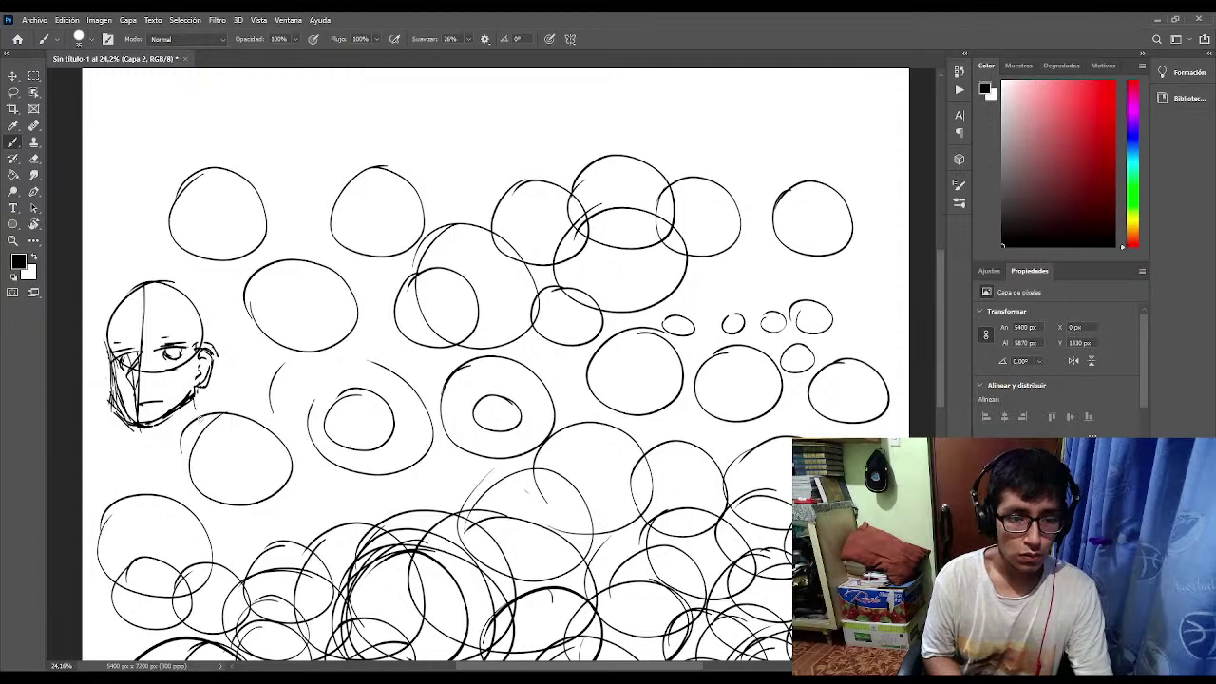
Sketch the neck and a pointed shirt collar beneath the head's jaw.
{"action": "left_click_drag", "start_coordinate": [199, 395], "coordinate": [195, 417]}
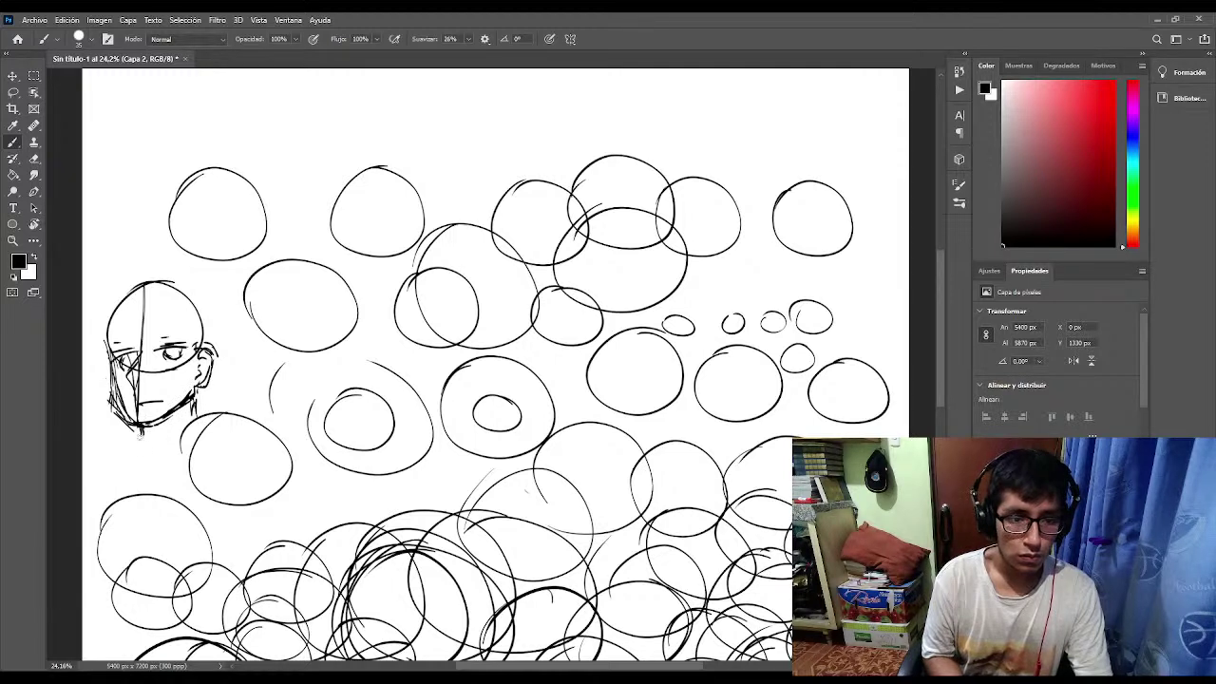
{"action": "mouse_move", "coordinate": [144, 432]}
{"action": "left_mouse_down"}
{"action": "mouse_move", "coordinate": [128, 475]}
{"action": "mouse_move", "coordinate": [147, 429]}
{"action": "mouse_move", "coordinate": [163, 463]}
{"action": "left_mouse_up"}
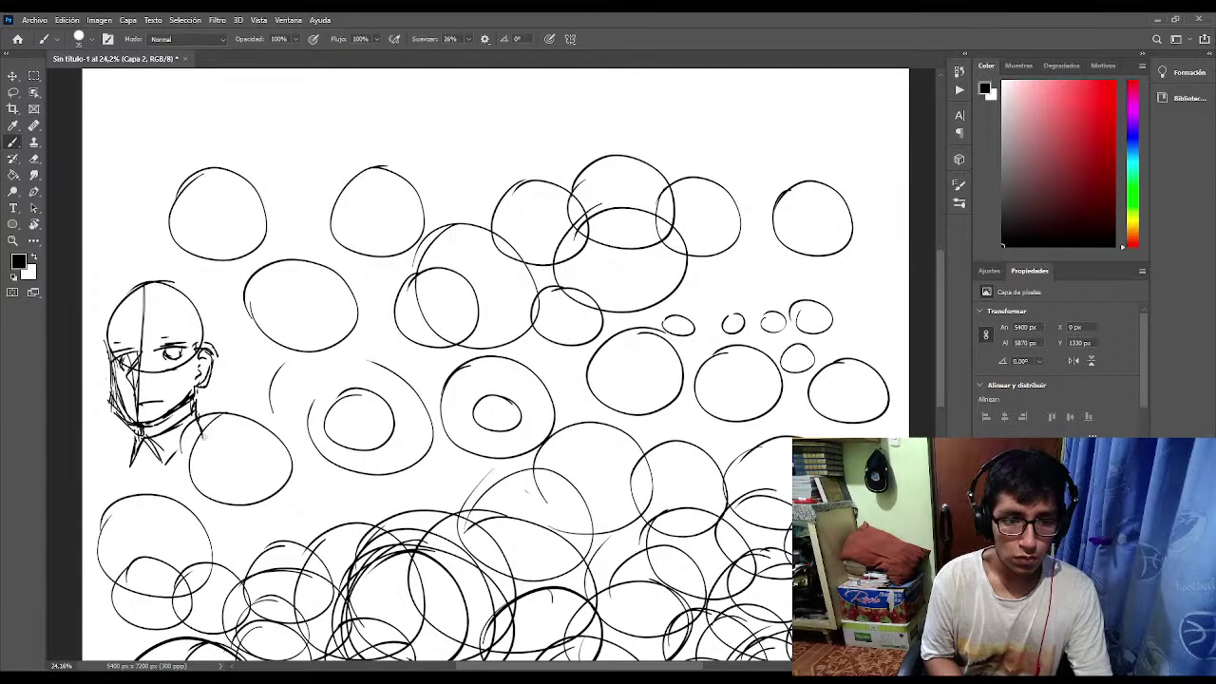
{"action": "mouse_move", "coordinate": [204, 435]}
{"action": "left_mouse_down"}
{"action": "mouse_move", "coordinate": [168, 469]}
{"action": "mouse_move", "coordinate": [167, 446]}
{"action": "mouse_move", "coordinate": [139, 470]}
{"action": "mouse_move", "coordinate": [154, 473]}
{"action": "mouse_move", "coordinate": [140, 485]}
{"action": "mouse_move", "coordinate": [142, 551]}
{"action": "left_mouse_up"}
Draw a long necktie hanging from the collar and tapering to a point over the circles below.
{"action": "left_click_drag", "start_coordinate": [136, 508], "coordinate": [168, 623]}
{"action": "left_click_drag", "start_coordinate": [182, 566], "coordinate": [162, 616]}
{"action": "left_click_drag", "start_coordinate": [142, 528], "coordinate": [174, 593]}
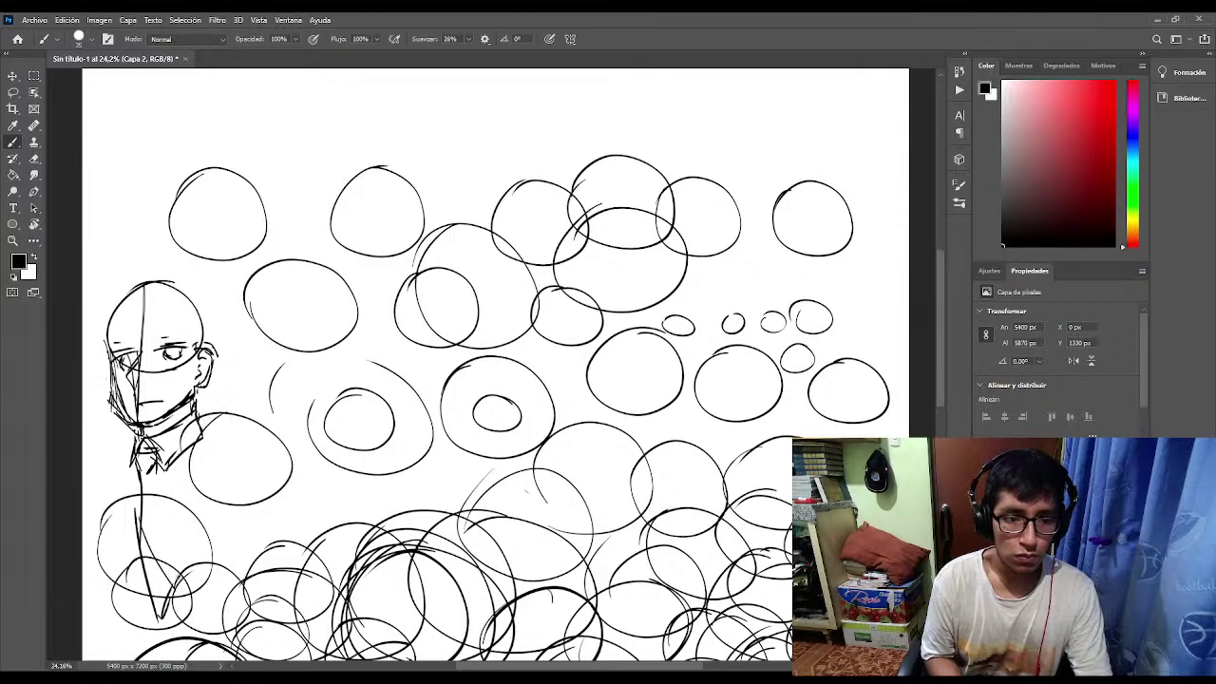
{"action": "left_click_drag", "start_coordinate": [148, 499], "coordinate": [169, 567]}
{"action": "left_click_drag", "start_coordinate": [144, 465], "coordinate": [181, 574]}
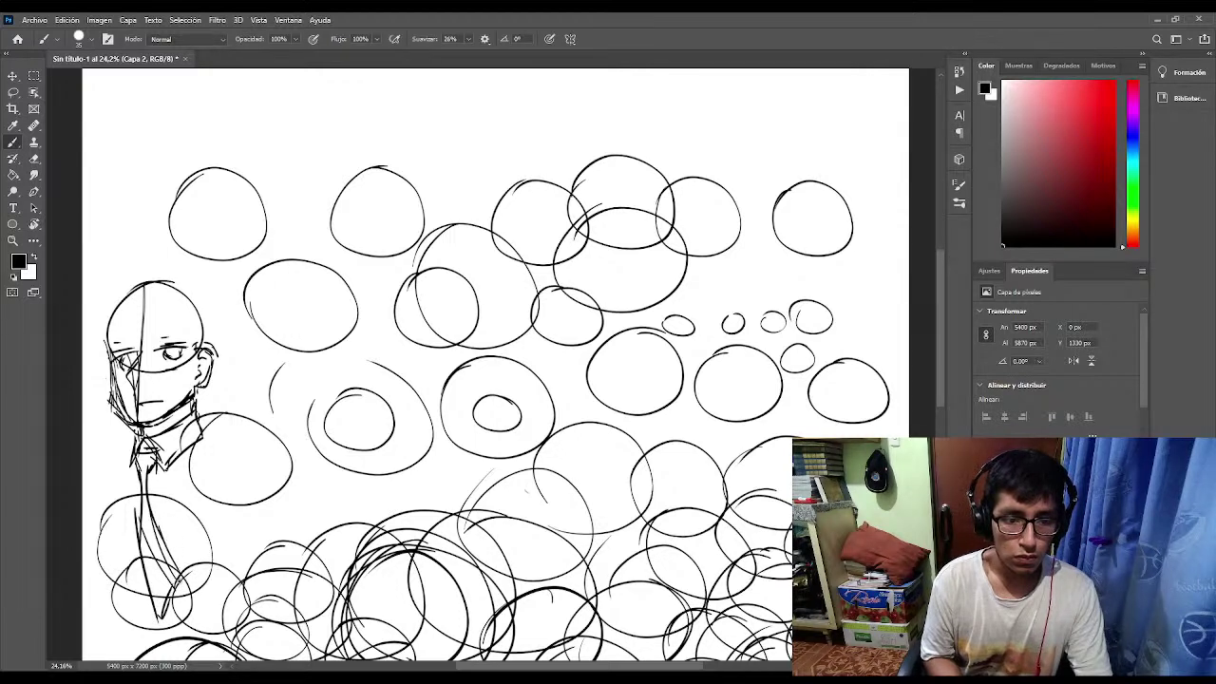
{"action": "left_click_drag", "start_coordinate": [154, 517], "coordinate": [173, 587]}
Sketch the shirt and jacket opening lines down both sides of the necktie.
{"action": "mouse_move", "coordinate": [118, 488]}
{"action": "left_mouse_down"}
{"action": "mouse_move", "coordinate": [127, 498]}
{"action": "mouse_move", "coordinate": [122, 473]}
{"action": "left_mouse_up"}
{"action": "left_click_drag", "start_coordinate": [122, 473], "coordinate": [150, 570]}
{"action": "left_click_drag", "start_coordinate": [133, 448], "coordinate": [127, 549]}
{"action": "left_click_drag", "start_coordinate": [127, 498], "coordinate": [144, 575]}
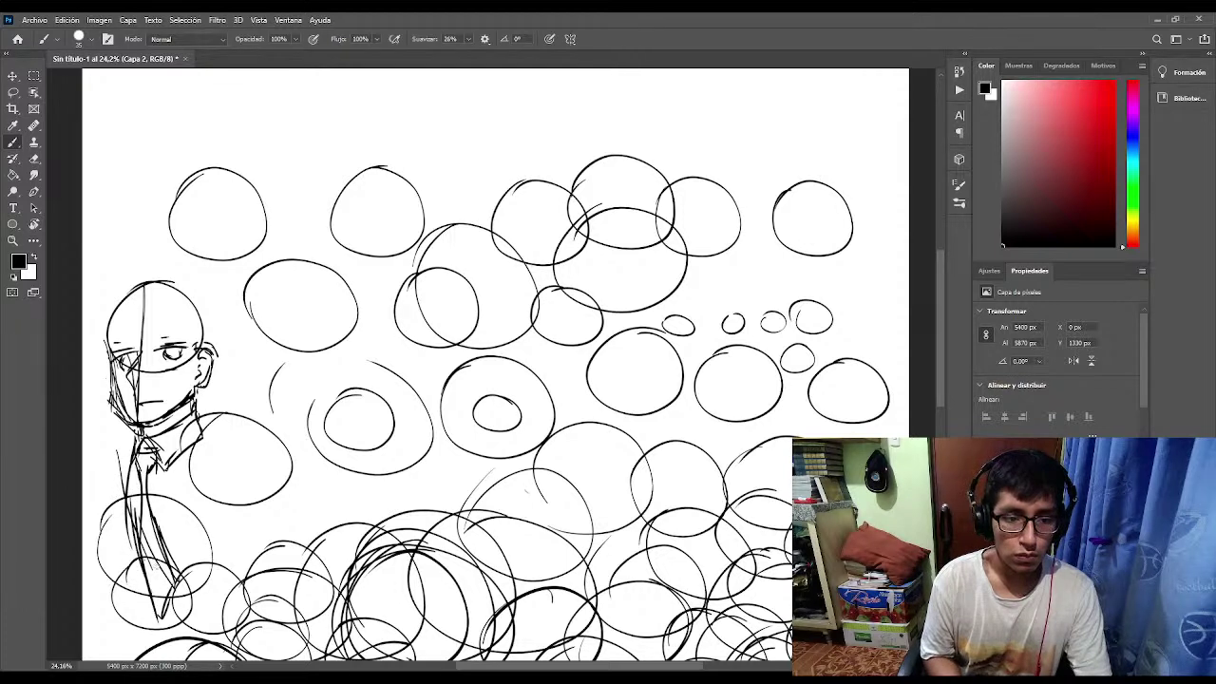
{"action": "left_click_drag", "start_coordinate": [176, 513], "coordinate": [183, 583]}
{"action": "left_click_drag", "start_coordinate": [163, 475], "coordinate": [171, 544]}
{"action": "left_click_drag", "start_coordinate": [171, 524], "coordinate": [176, 561]}
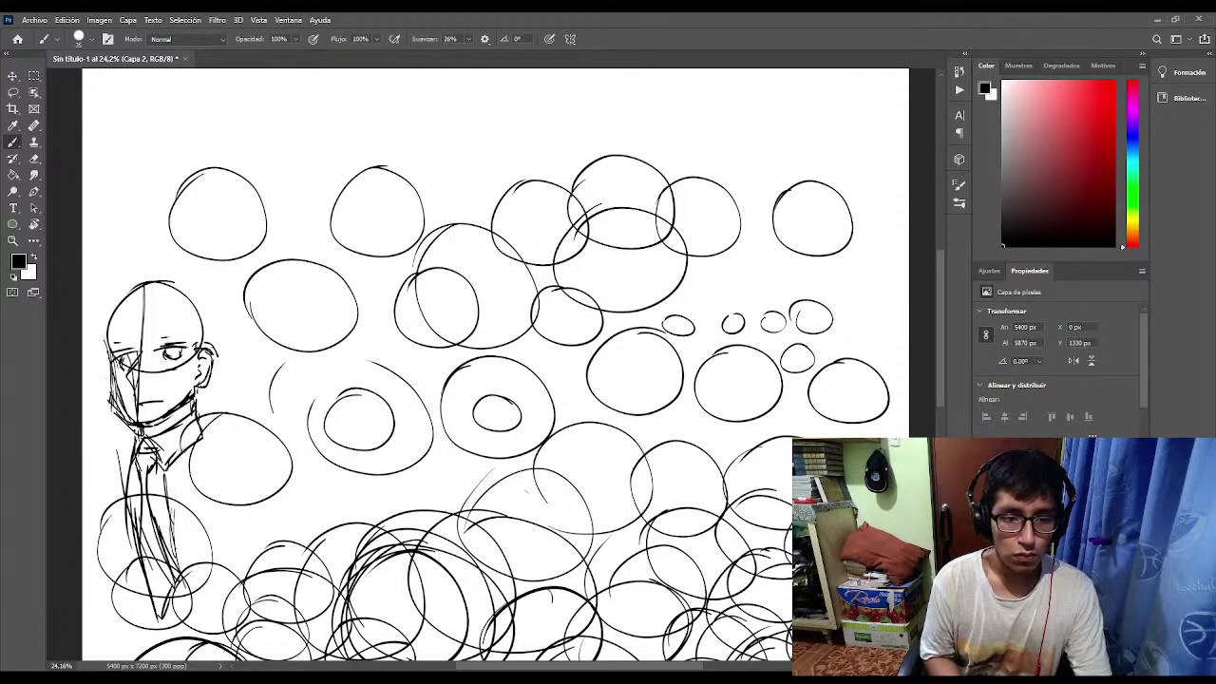
{"action": "left_click_drag", "start_coordinate": [176, 517], "coordinate": [188, 576]}
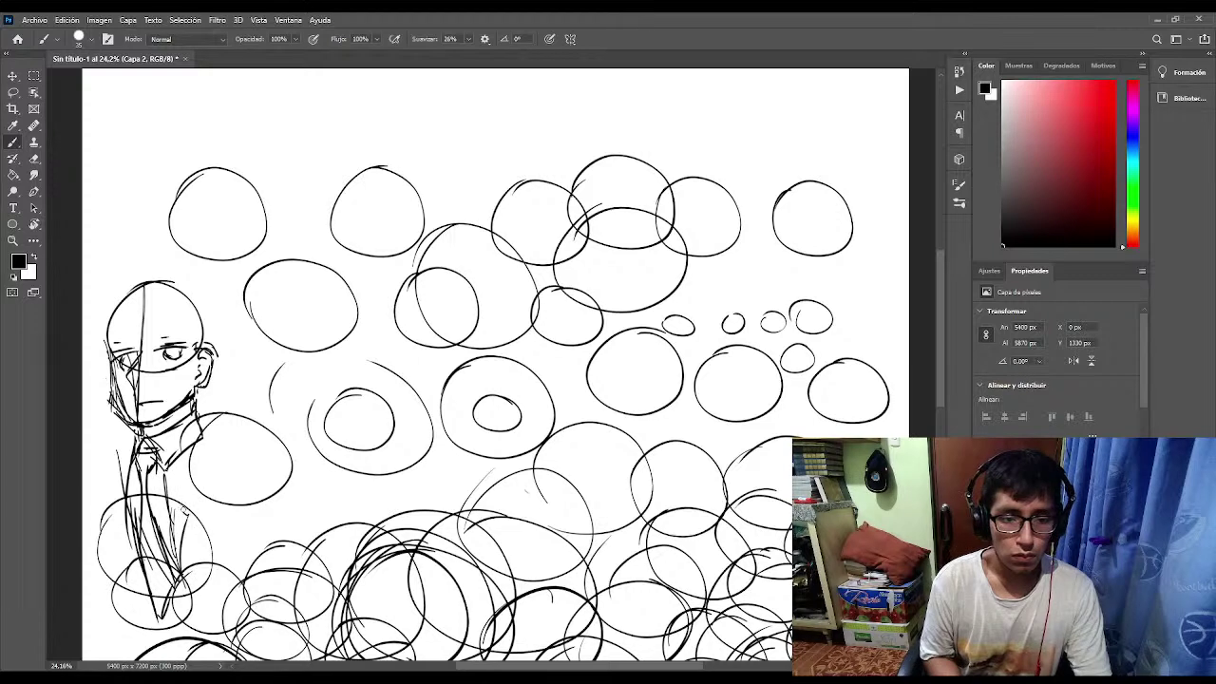
Draw the jacket lapel, both sloping shoulders and the outer lines of the upper arms.
{"action": "mouse_move", "coordinate": [184, 511]}
{"action": "left_mouse_down"}
{"action": "mouse_move", "coordinate": [207, 492]}
{"action": "mouse_move", "coordinate": [190, 479]}
{"action": "mouse_move", "coordinate": [184, 492]}
{"action": "mouse_move", "coordinate": [179, 475]}
{"action": "mouse_move", "coordinate": [207, 445]}
{"action": "mouse_move", "coordinate": [226, 450]}
{"action": "mouse_move", "coordinate": [209, 446]}
{"action": "left_mouse_up"}
{"action": "mouse_move", "coordinate": [207, 448]}
{"action": "left_mouse_down"}
{"action": "mouse_move", "coordinate": [255, 473]}
{"action": "mouse_move", "coordinate": [254, 540]}
{"action": "left_mouse_up"}
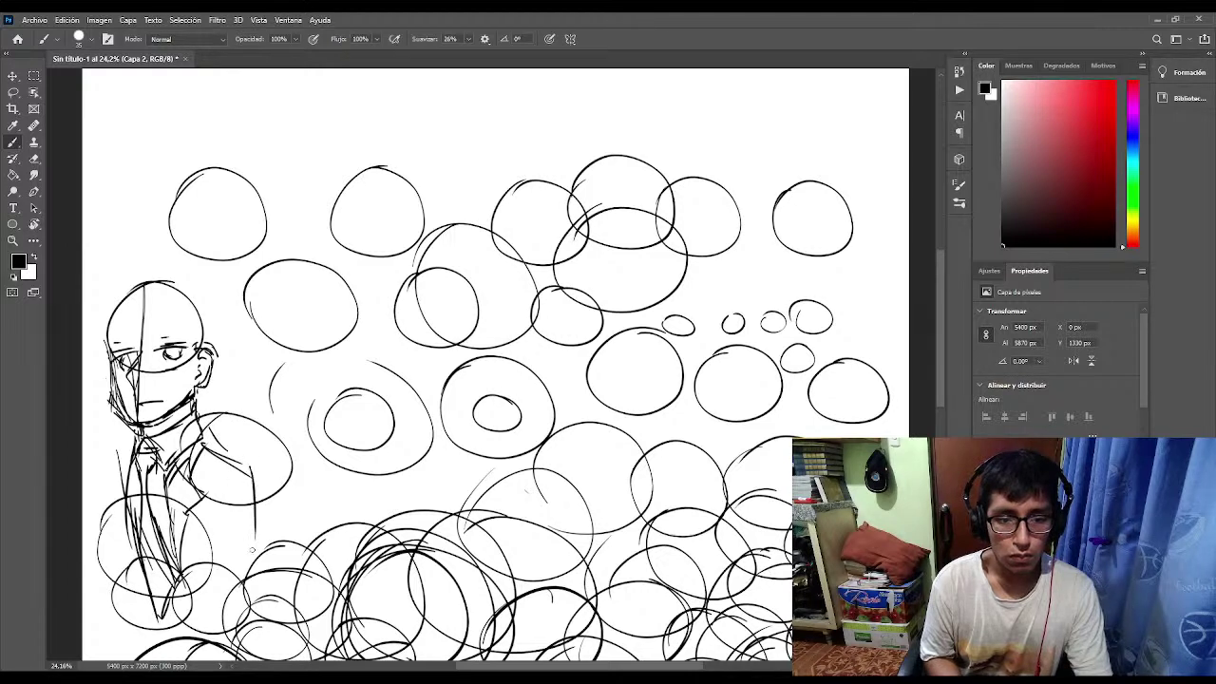
{"action": "left_click_drag", "start_coordinate": [245, 485], "coordinate": [257, 585]}
{"action": "left_click_drag", "start_coordinate": [234, 486], "coordinate": [213, 632]}
{"action": "mouse_move", "coordinate": [133, 450]}
{"action": "left_mouse_down"}
{"action": "mouse_move", "coordinate": [99, 473]}
{"action": "mouse_move", "coordinate": [89, 530]}
{"action": "left_mouse_up"}
{"action": "left_click_drag", "start_coordinate": [91, 472], "coordinate": [84, 576]}
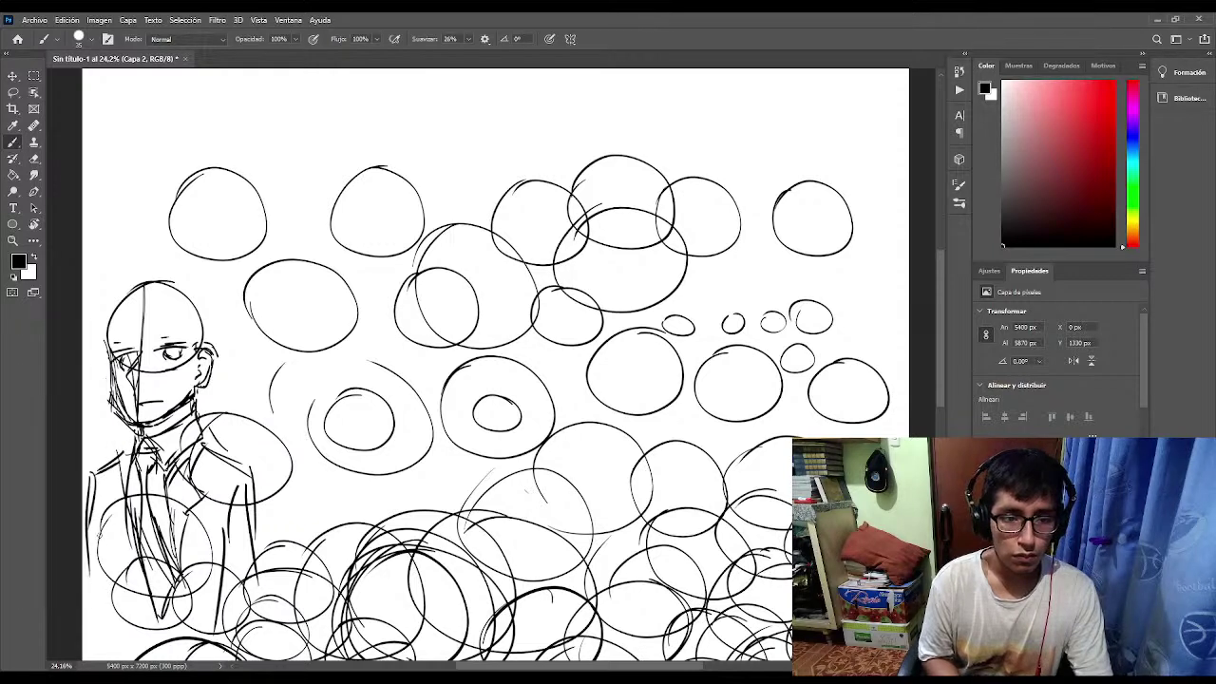
{"action": "left_click_drag", "start_coordinate": [102, 490], "coordinate": [106, 556]}
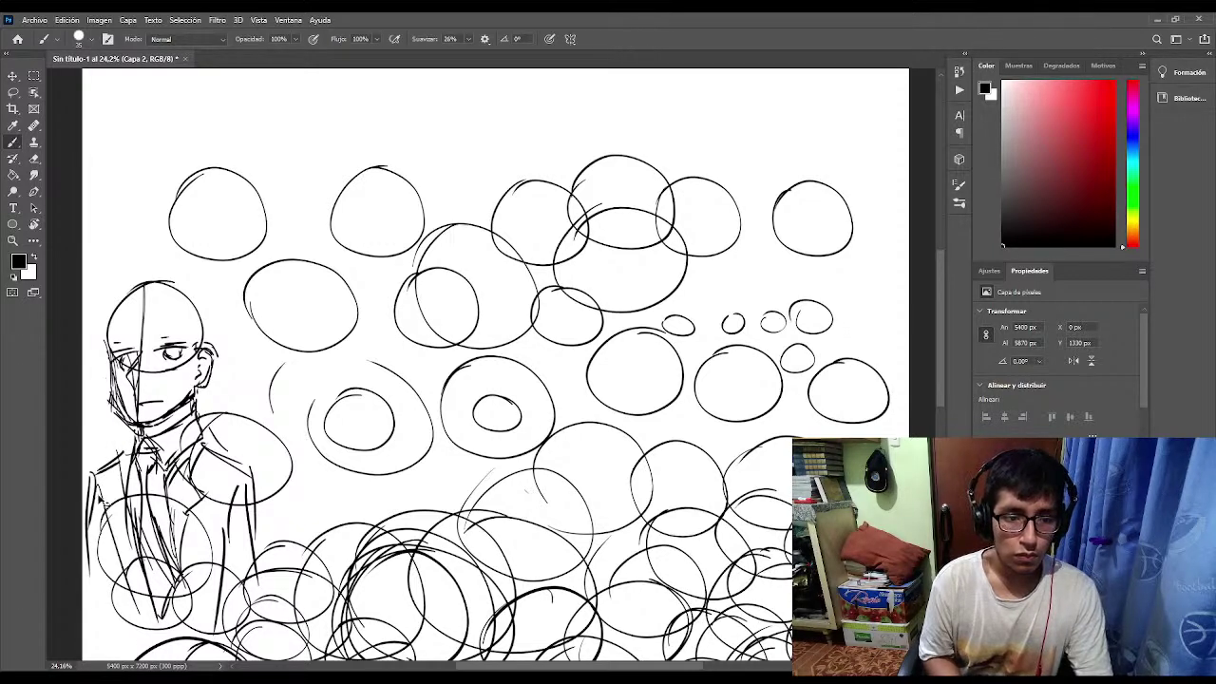
{"action": "key", "text": "ctrl+z"}
{"action": "key", "text": "ctrl+z"}
Draw the torso's side line and extend the sleeve line downward beside the canvas's left edge.
{"action": "left_click_drag", "start_coordinate": [99, 481], "coordinate": [107, 595]}
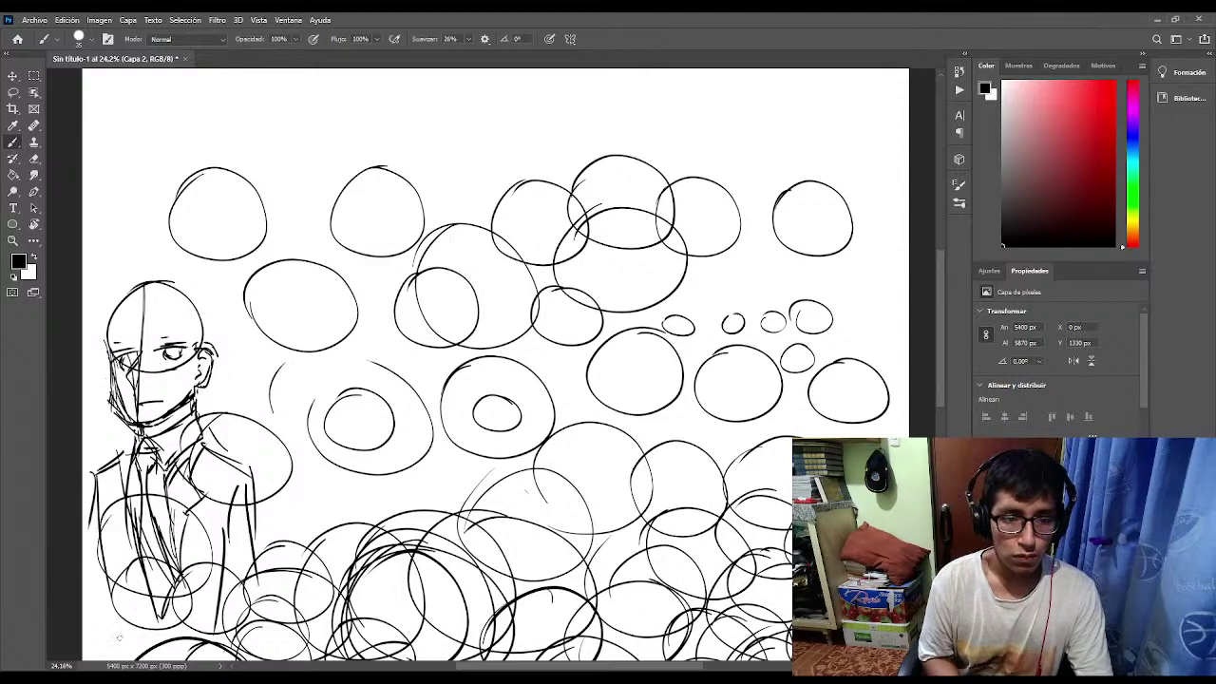
{"action": "left_click_drag", "start_coordinate": [93, 509], "coordinate": [89, 591]}
{"action": "left_click_drag", "start_coordinate": [90, 545], "coordinate": [93, 602]}
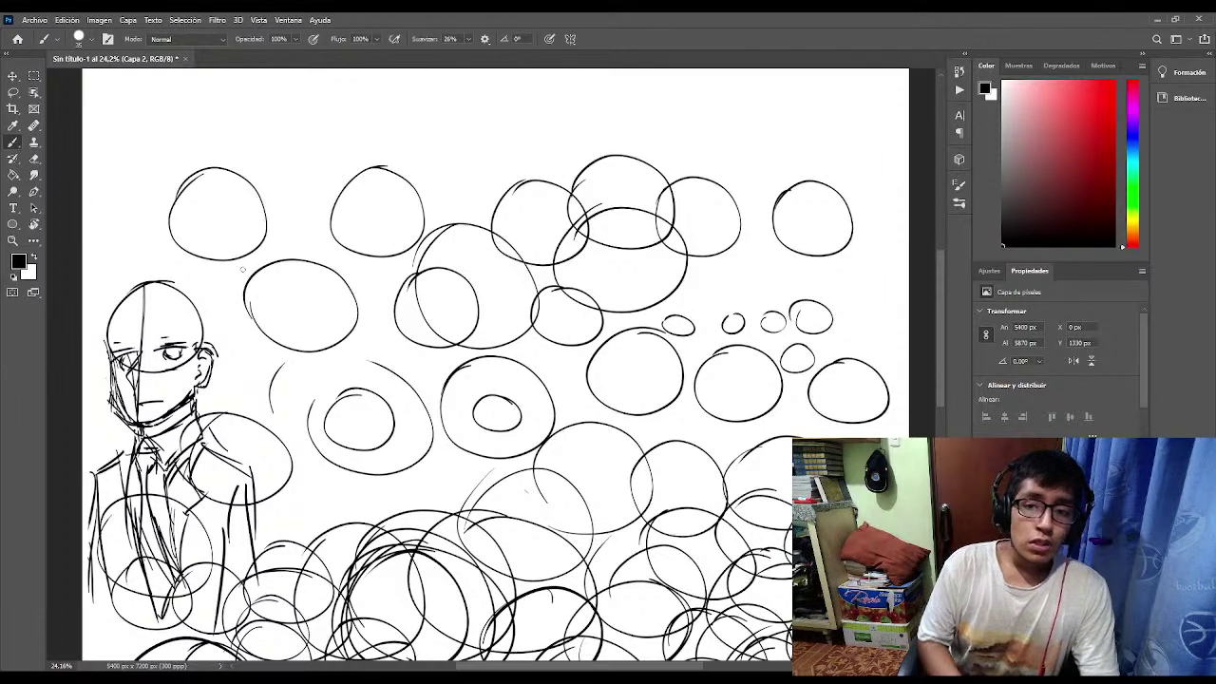
{"action": "scroll", "coordinate": [474, 466], "scroll_direction": "up", "scroll_amount": 5}
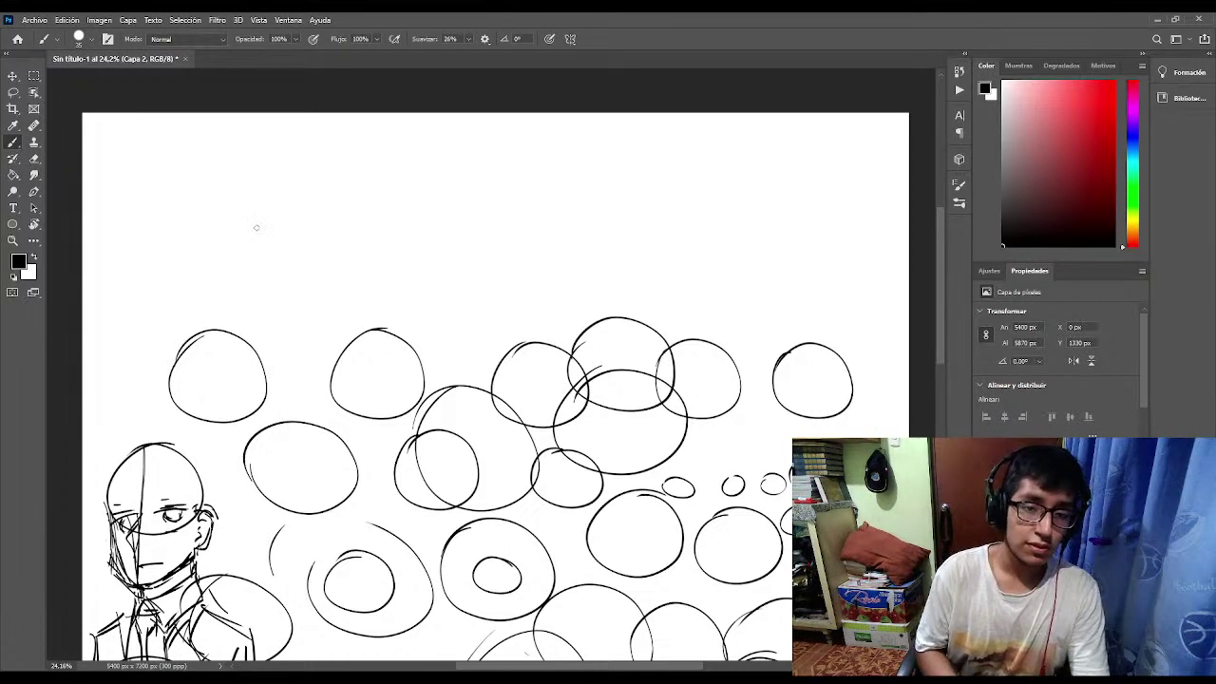
Draw a row of six separate freehand circles across the empty upper part of the canvas.
{"action": "mouse_move", "coordinate": [213, 143]}
{"action": "left_mouse_down"}
{"action": "mouse_move", "coordinate": [184, 144]}
{"action": "mouse_move", "coordinate": [232, 224]}
{"action": "mouse_move", "coordinate": [176, 169]}
{"action": "left_mouse_up"}
{"action": "mouse_move", "coordinate": [347, 257]}
{"action": "left_mouse_down"}
{"action": "mouse_move", "coordinate": [370, 168]}
{"action": "mouse_move", "coordinate": [292, 190]}
{"action": "left_mouse_up"}
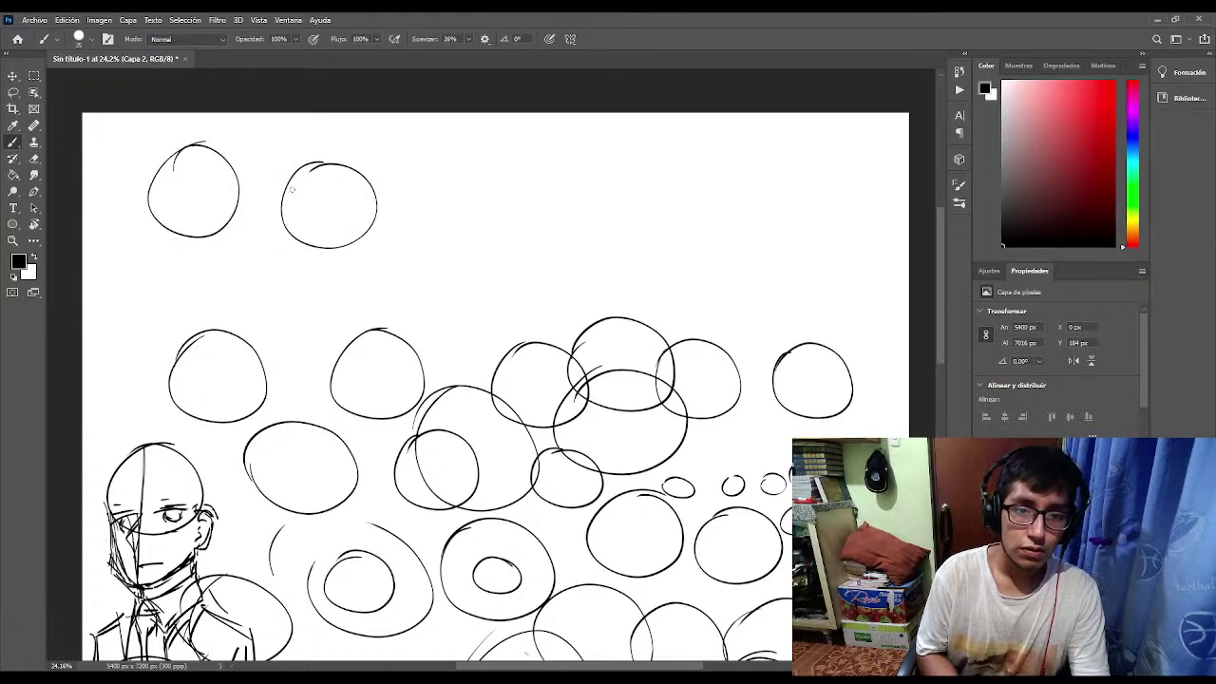
{"action": "mouse_move", "coordinate": [448, 173]}
{"action": "left_mouse_down"}
{"action": "mouse_move", "coordinate": [501, 274]}
{"action": "mouse_move", "coordinate": [397, 215]}
{"action": "left_mouse_up"}
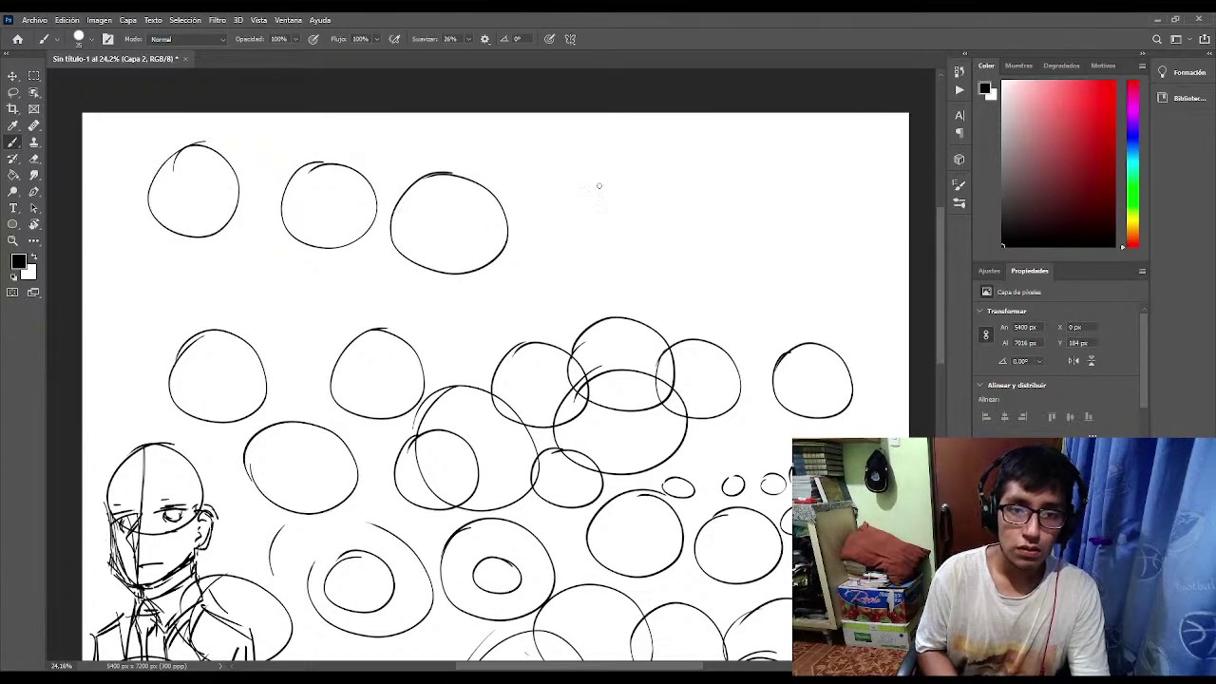
{"action": "mouse_move", "coordinate": [599, 186]}
{"action": "left_mouse_down"}
{"action": "mouse_move", "coordinate": [622, 251]}
{"action": "mouse_move", "coordinate": [591, 181]}
{"action": "left_mouse_up"}
{"action": "mouse_move", "coordinate": [747, 194]}
{"action": "left_mouse_down"}
{"action": "mouse_move", "coordinate": [684, 199]}
{"action": "mouse_move", "coordinate": [711, 177]}
{"action": "mouse_move", "coordinate": [766, 204]}
{"action": "left_mouse_up"}
{"action": "mouse_move", "coordinate": [840, 210]}
{"action": "left_mouse_down"}
{"action": "mouse_move", "coordinate": [840, 300]}
{"action": "mouse_move", "coordinate": [858, 211]}
{"action": "left_mouse_up"}
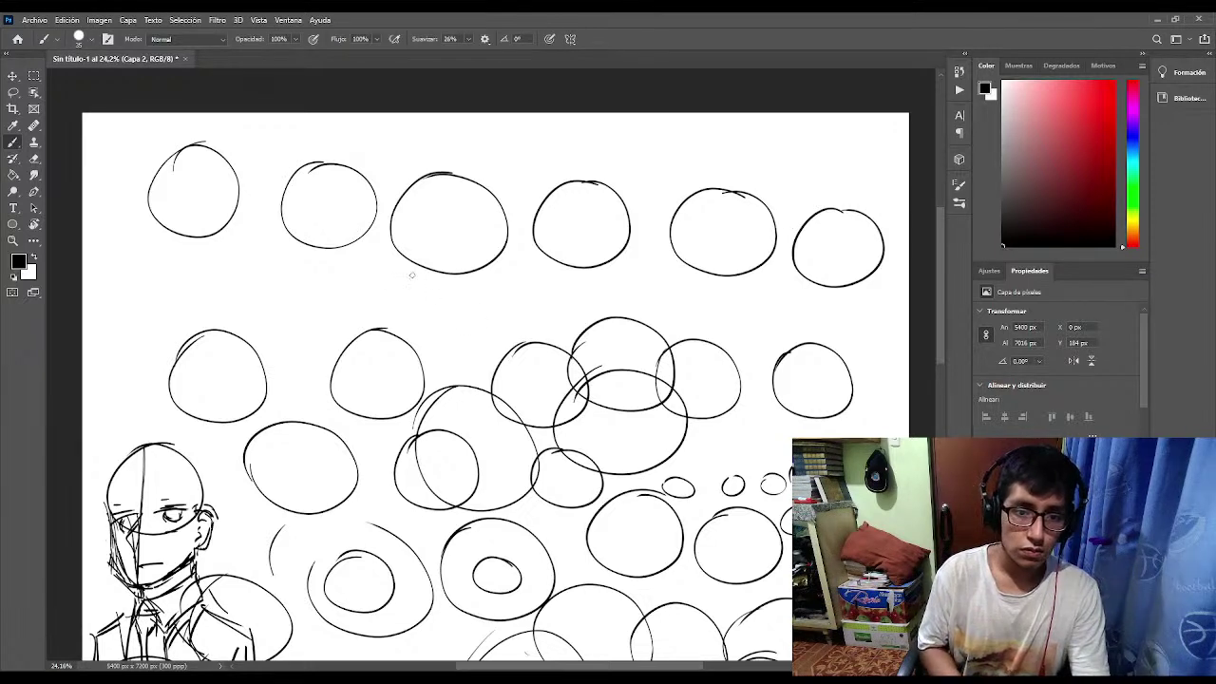
Fill the gap below the top row with freehand circles, from beneath the third circle across to the canvas's right side.
{"action": "mouse_move", "coordinate": [433, 266]}
{"action": "left_mouse_down"}
{"action": "mouse_move", "coordinate": [458, 251]}
{"action": "mouse_move", "coordinate": [610, 296]}
{"action": "mouse_move", "coordinate": [522, 283]}
{"action": "left_mouse_up"}
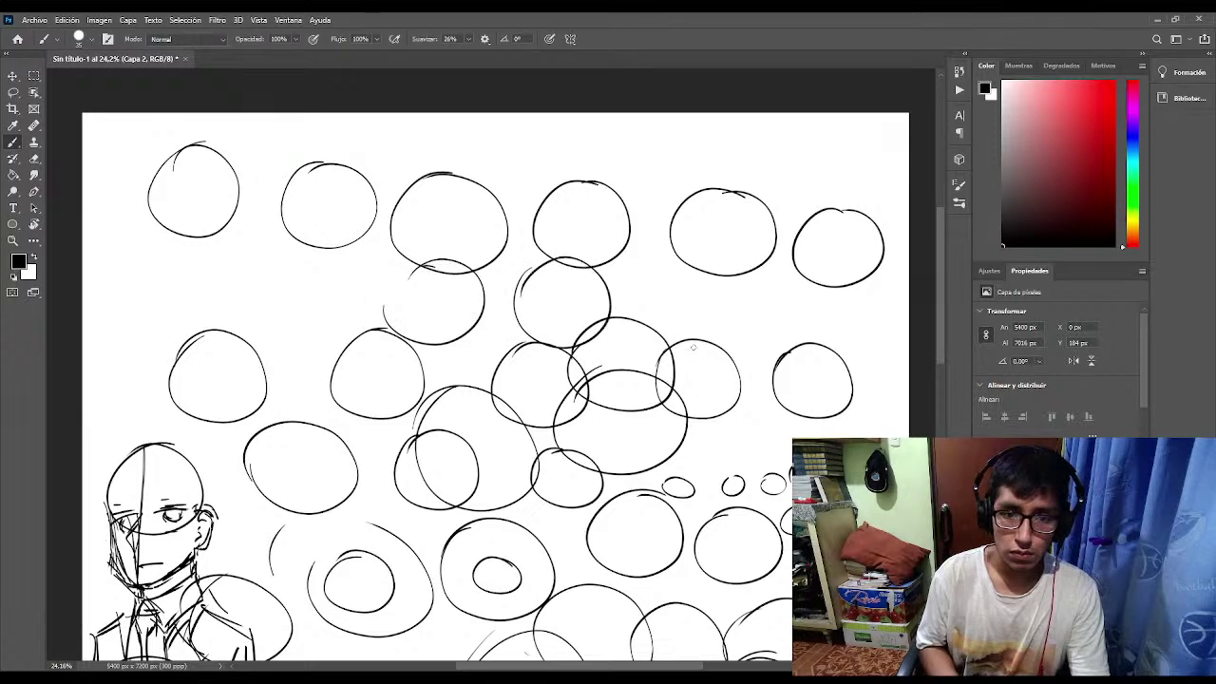
{"action": "left_click_drag", "start_coordinate": [639, 266], "coordinate": [708, 287]}
{"action": "left_click_drag", "start_coordinate": [680, 247], "coordinate": [636, 281]}
{"action": "mouse_move", "coordinate": [775, 276]}
{"action": "left_mouse_down"}
{"action": "mouse_move", "coordinate": [725, 309]}
{"action": "mouse_move", "coordinate": [832, 302]}
{"action": "mouse_move", "coordinate": [741, 277]}
{"action": "left_mouse_up"}
{"action": "mouse_move", "coordinate": [755, 350]}
{"action": "left_mouse_down"}
{"action": "mouse_move", "coordinate": [720, 344]}
{"action": "mouse_move", "coordinate": [750, 346]}
{"action": "left_mouse_up"}
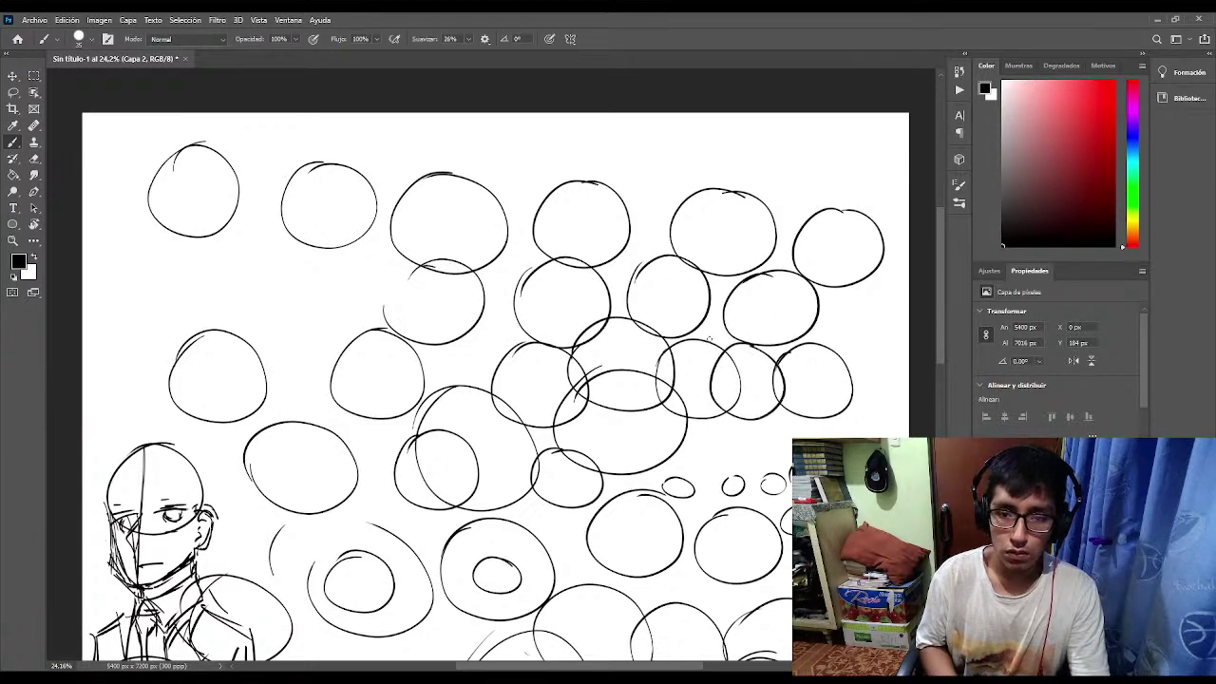
{"action": "mouse_move", "coordinate": [775, 403]}
{"action": "left_mouse_down"}
{"action": "mouse_move", "coordinate": [703, 466]}
{"action": "mouse_move", "coordinate": [798, 432]}
{"action": "left_mouse_up"}
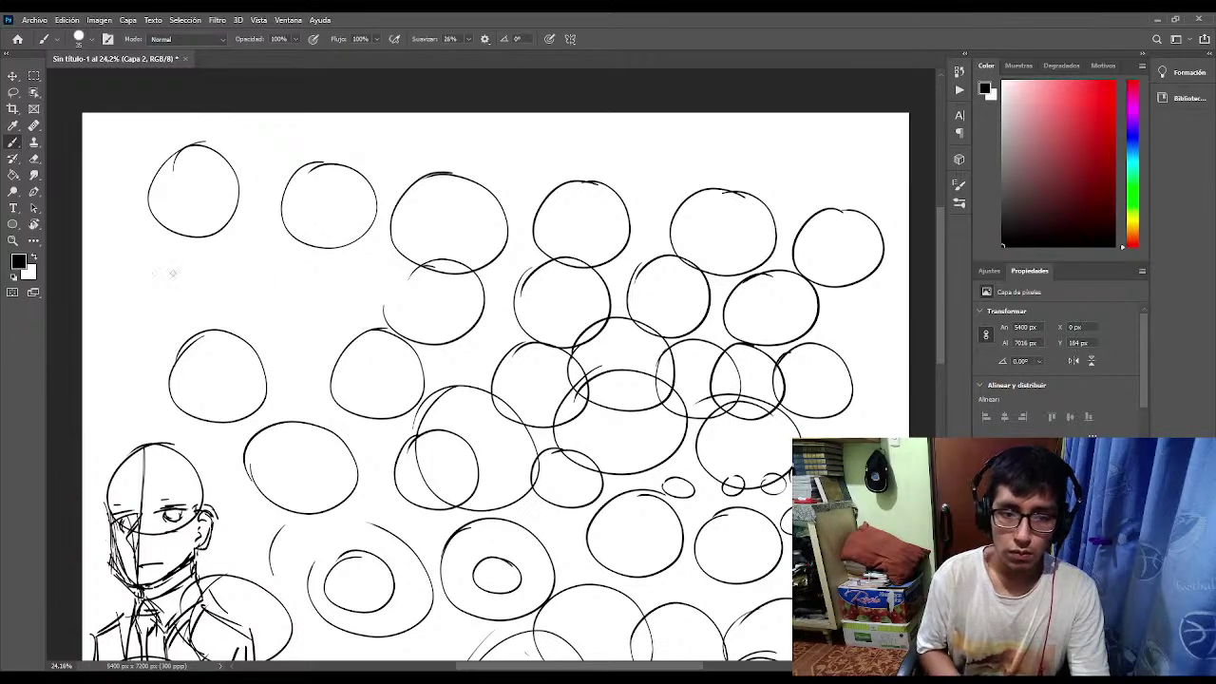
Draw large overlapping circles and ovals over the existing ones in the left and middle of the canvas.
{"action": "mouse_move", "coordinate": [122, 255]}
{"action": "left_mouse_down"}
{"action": "mouse_move", "coordinate": [114, 350]}
{"action": "mouse_move", "coordinate": [240, 249]}
{"action": "mouse_move", "coordinate": [104, 331]}
{"action": "left_mouse_up"}
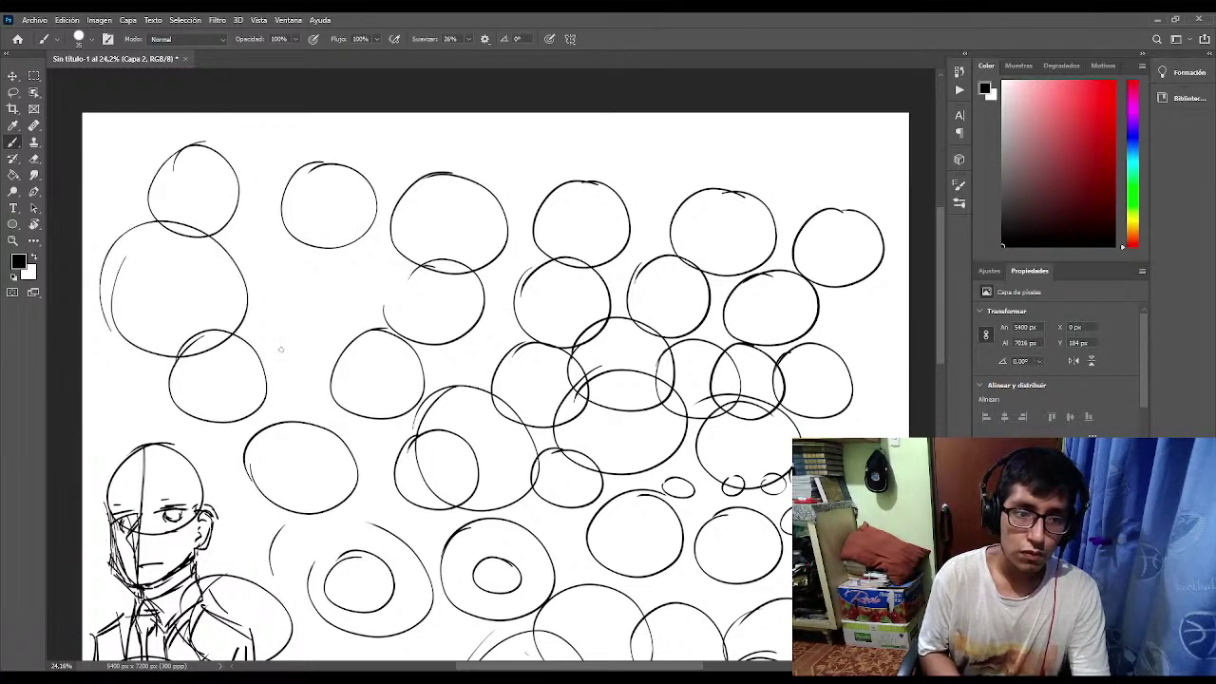
{"action": "mouse_move", "coordinate": [207, 282]}
{"action": "left_mouse_down"}
{"action": "mouse_move", "coordinate": [268, 251]}
{"action": "mouse_move", "coordinate": [328, 304]}
{"action": "mouse_move", "coordinate": [181, 268]}
{"action": "left_mouse_up"}
{"action": "mouse_move", "coordinate": [281, 198]}
{"action": "left_mouse_down"}
{"action": "mouse_move", "coordinate": [259, 310]}
{"action": "mouse_move", "coordinate": [228, 201]}
{"action": "left_mouse_up"}
{"action": "mouse_move", "coordinate": [218, 250]}
{"action": "left_mouse_down"}
{"action": "mouse_move", "coordinate": [302, 376]}
{"action": "mouse_move", "coordinate": [157, 332]}
{"action": "left_mouse_up"}
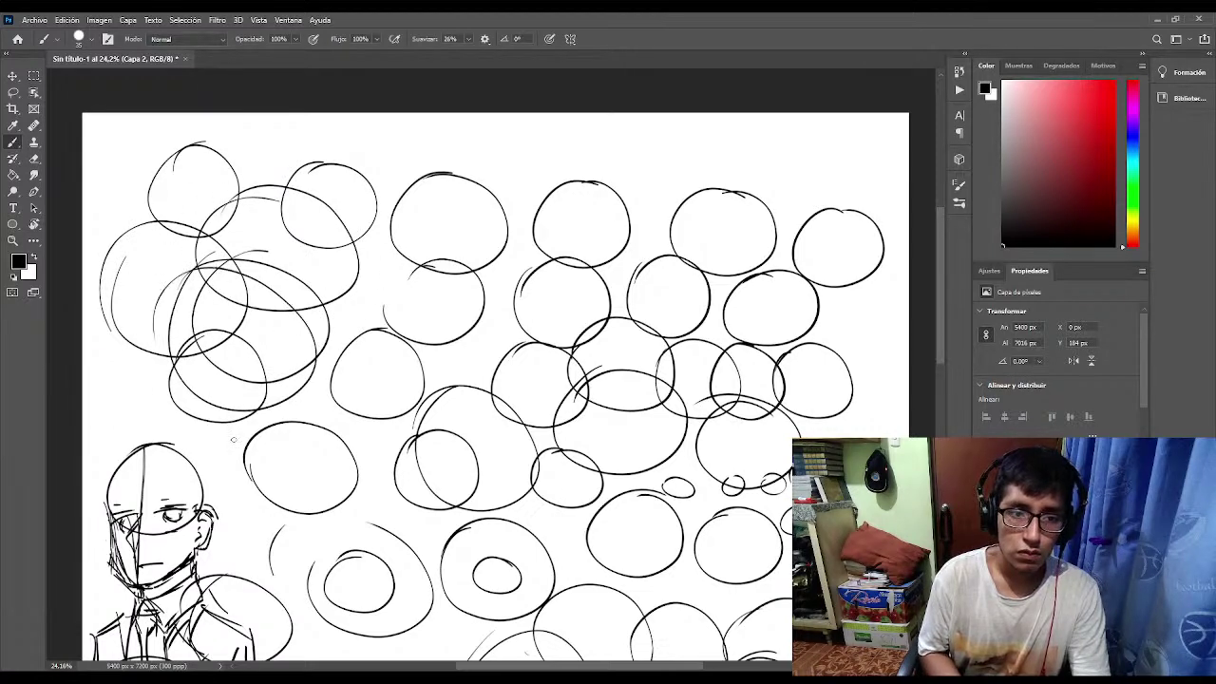
{"action": "mouse_move", "coordinate": [217, 277]}
{"action": "left_mouse_down"}
{"action": "mouse_move", "coordinate": [380, 389]}
{"action": "mouse_move", "coordinate": [204, 276]}
{"action": "left_mouse_up"}
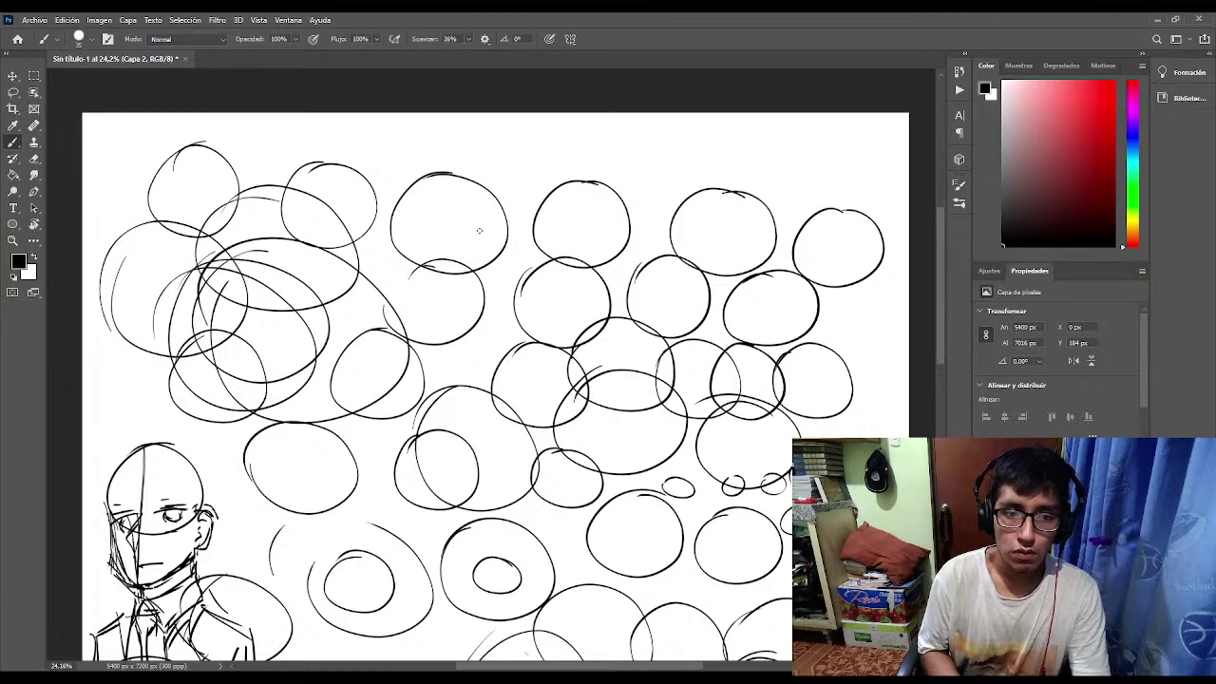
{"action": "mouse_move", "coordinate": [479, 230]}
{"action": "left_mouse_down"}
{"action": "mouse_move", "coordinate": [446, 375]}
{"action": "mouse_move", "coordinate": [475, 221]}
{"action": "mouse_move", "coordinate": [618, 261]}
{"action": "mouse_move", "coordinate": [408, 185]}
{"action": "mouse_move", "coordinate": [404, 261]}
{"action": "left_mouse_up"}
{"action": "mouse_move", "coordinate": [522, 268]}
{"action": "left_mouse_down"}
{"action": "mouse_move", "coordinate": [456, 453]}
{"action": "mouse_move", "coordinate": [347, 351]}
{"action": "mouse_move", "coordinate": [315, 340]}
{"action": "mouse_move", "coordinate": [483, 447]}
{"action": "mouse_move", "coordinate": [266, 426]}
{"action": "left_mouse_up"}
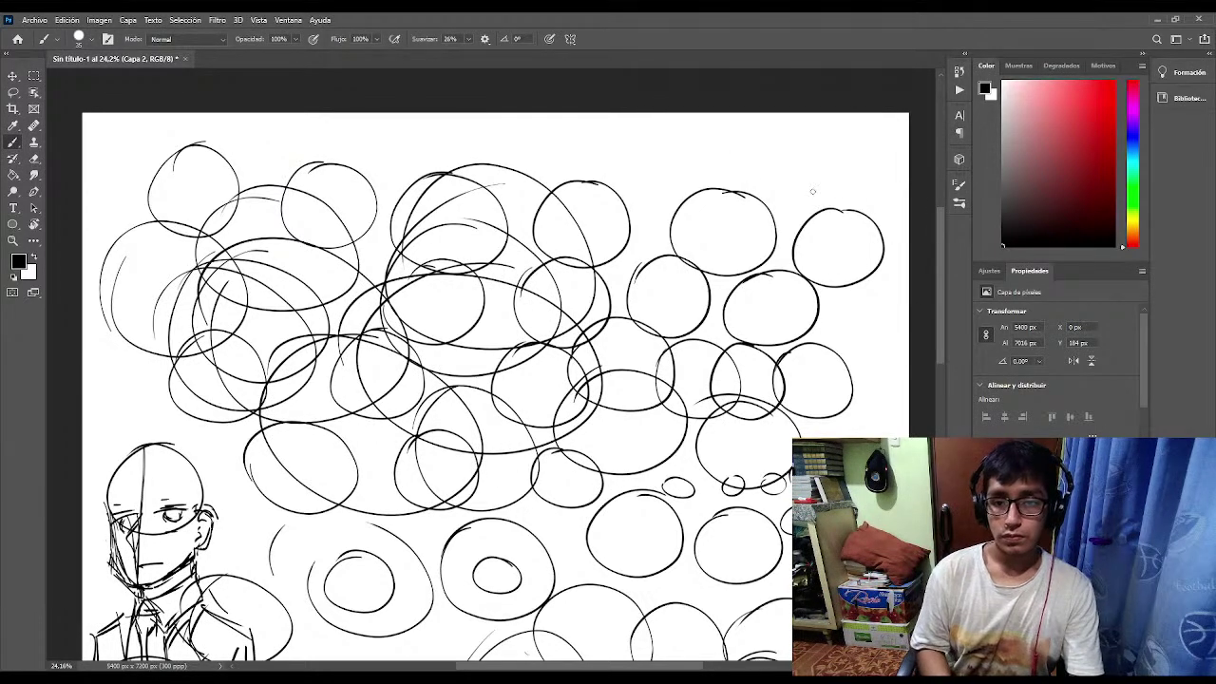
Draw four smaller circles down the canvas's right edge, the first above the end of the top row.
{"action": "mouse_move", "coordinate": [838, 152]}
{"action": "left_mouse_down"}
{"action": "mouse_move", "coordinate": [807, 135]}
{"action": "mouse_move", "coordinate": [800, 221]}
{"action": "mouse_move", "coordinate": [827, 128]}
{"action": "mouse_move", "coordinate": [834, 157]}
{"action": "left_mouse_up"}
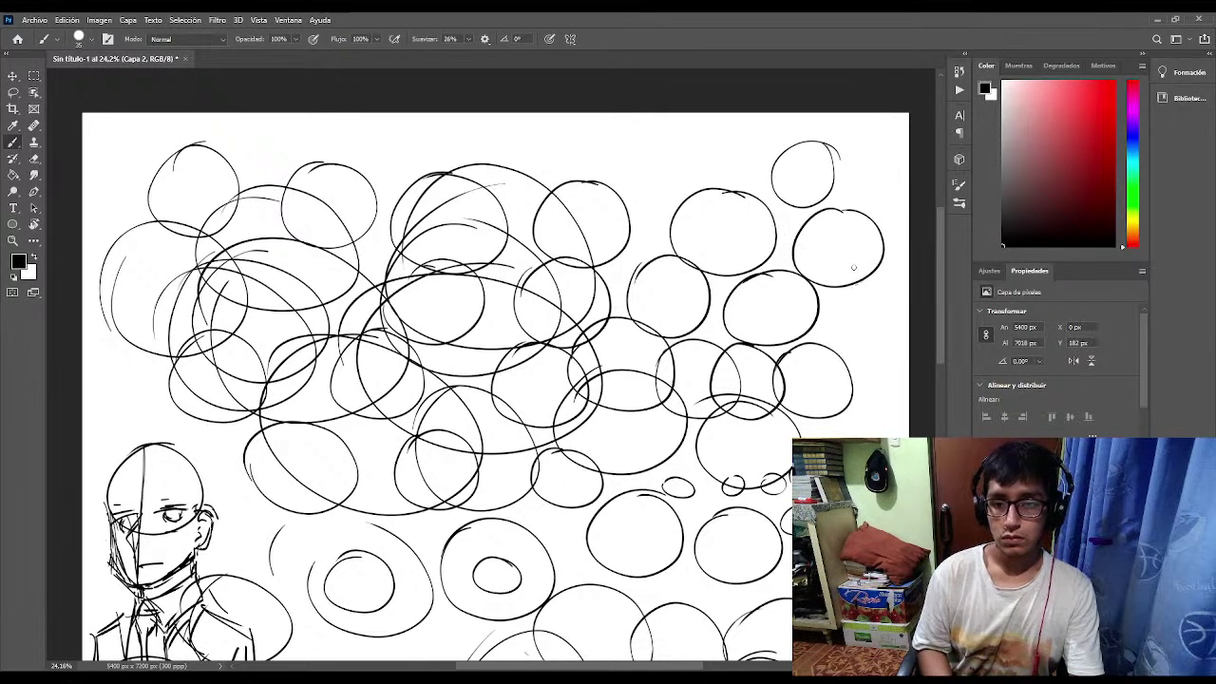
{"action": "mouse_move", "coordinate": [853, 268]}
{"action": "left_mouse_down"}
{"action": "mouse_move", "coordinate": [810, 339]}
{"action": "mouse_move", "coordinate": [852, 272]}
{"action": "left_mouse_up"}
{"action": "mouse_move", "coordinate": [855, 346]}
{"action": "left_mouse_down"}
{"action": "mouse_move", "coordinate": [830, 382]}
{"action": "mouse_move", "coordinate": [855, 348]}
{"action": "left_mouse_up"}
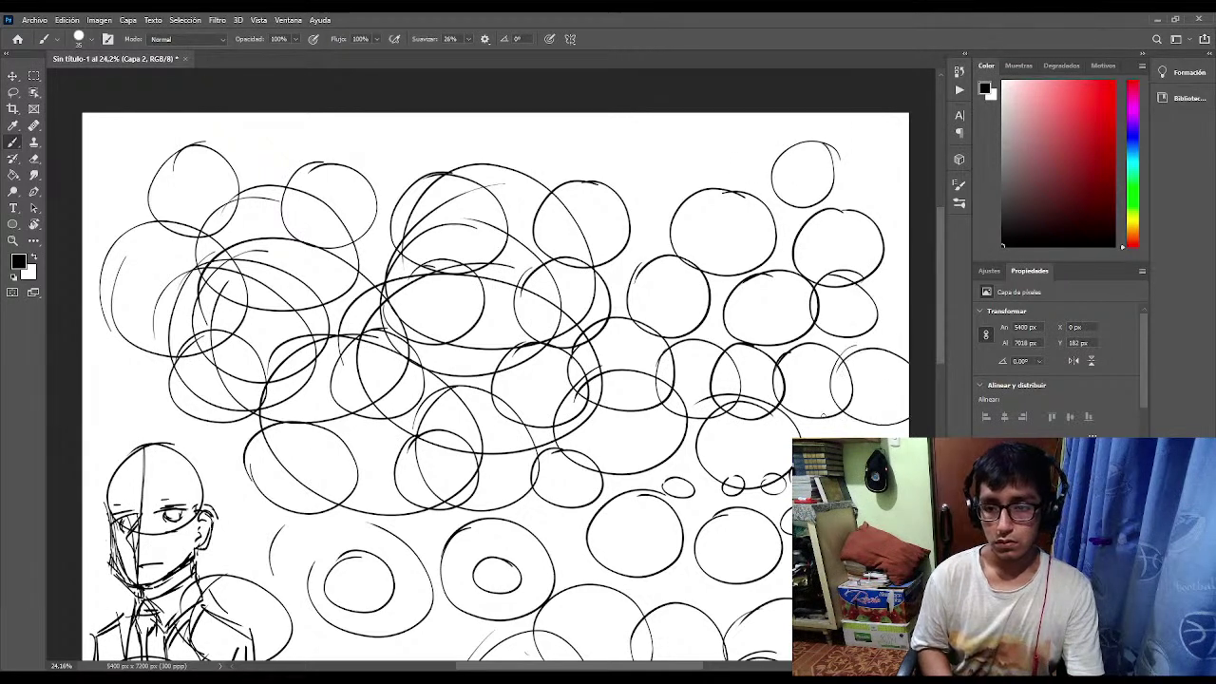
{"action": "mouse_move", "coordinate": [853, 424]}
{"action": "left_mouse_down"}
{"action": "mouse_move", "coordinate": [800, 435]}
{"action": "mouse_move", "coordinate": [884, 418]}
{"action": "left_mouse_up"}
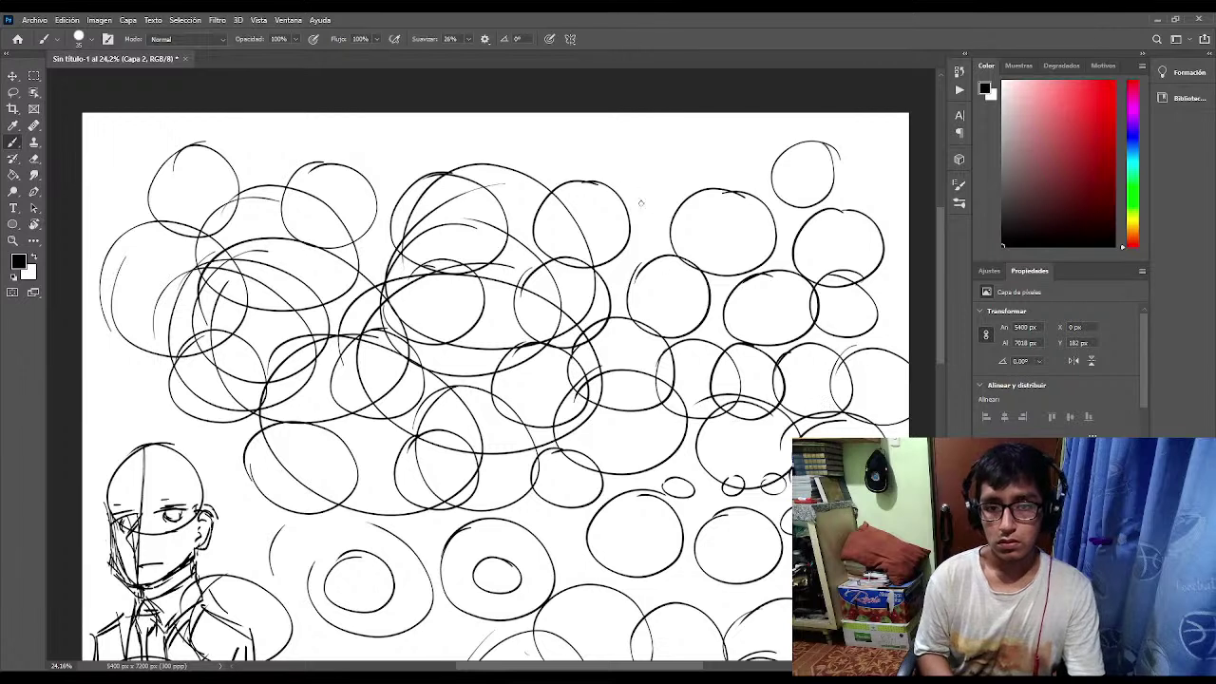
Draw parallel straight lines rising gently to the right across the circles in the upper right area.
{"action": "mouse_move", "coordinate": [605, 245]}
{"action": "left_mouse_down"}
{"action": "mouse_move", "coordinate": [729, 182]}
{"action": "mouse_move", "coordinate": [577, 259]}
{"action": "left_mouse_up"}
{"action": "mouse_move", "coordinate": [772, 180]}
{"action": "left_mouse_down"}
{"action": "mouse_move", "coordinate": [587, 266]}
{"action": "mouse_move", "coordinate": [818, 199]}
{"action": "left_mouse_up"}
{"action": "left_click_drag", "start_coordinate": [646, 286], "coordinate": [834, 224]}
{"action": "left_click_drag", "start_coordinate": [536, 334], "coordinate": [865, 247]}
{"action": "left_click_drag", "start_coordinate": [573, 352], "coordinate": [784, 293]}
Cross the slanted lines with a set of steep straight strokes over the upper right circles.
{"action": "mouse_move", "coordinate": [684, 209]}
{"action": "left_mouse_down"}
{"action": "mouse_move", "coordinate": [665, 399]}
{"action": "mouse_move", "coordinate": [709, 236]}
{"action": "mouse_move", "coordinate": [684, 414]}
{"action": "left_mouse_up"}
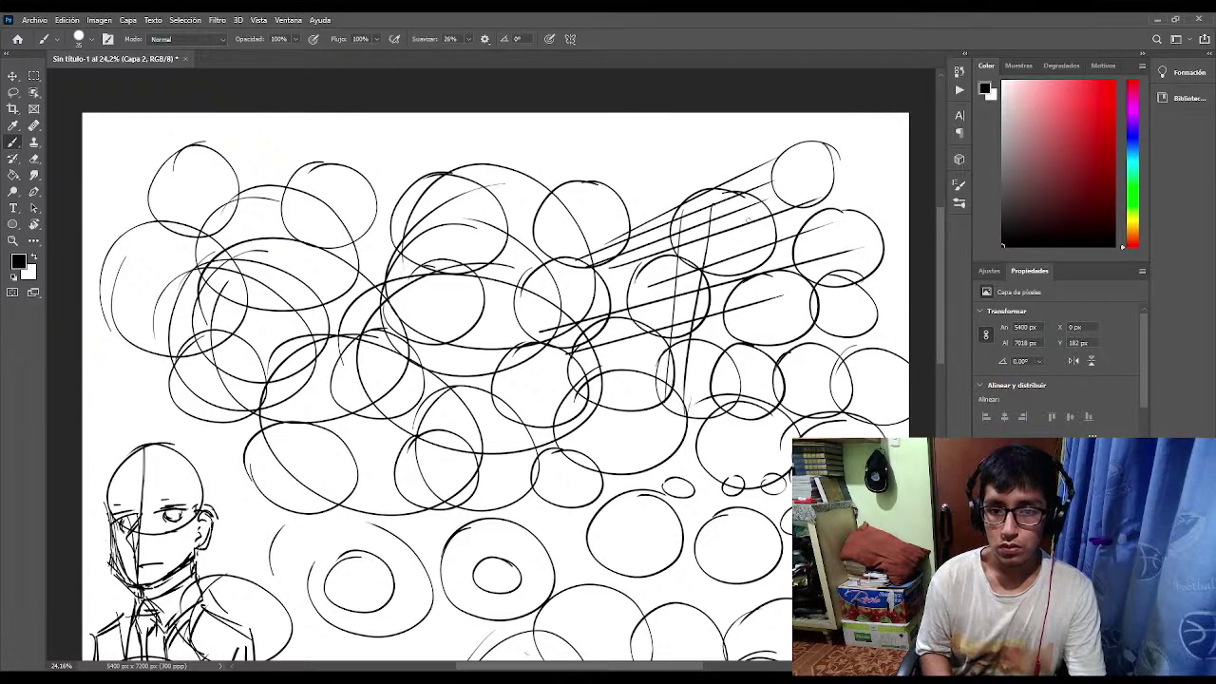
{"action": "left_click_drag", "start_coordinate": [751, 216], "coordinate": [714, 368]}
{"action": "left_click_drag", "start_coordinate": [810, 189], "coordinate": [762, 384]}
{"action": "mouse_move", "coordinate": [827, 168]}
{"action": "left_mouse_down"}
{"action": "mouse_move", "coordinate": [755, 389]}
{"action": "mouse_move", "coordinate": [743, 340]}
{"action": "left_mouse_up"}
{"action": "left_click_drag", "start_coordinate": [752, 162], "coordinate": [673, 380]}
{"action": "left_click_drag", "start_coordinate": [686, 167], "coordinate": [600, 373]}
{"action": "left_click_drag", "start_coordinate": [565, 327], "coordinate": [712, 166]}
Draw a series of long, nearly horizontal lines over the hatching, working from the canvas's top edge down to the middle circles.
{"action": "mouse_move", "coordinate": [548, 164]}
{"action": "left_mouse_down"}
{"action": "mouse_move", "coordinate": [881, 136]}
{"action": "mouse_move", "coordinate": [846, 138]}
{"action": "left_mouse_up"}
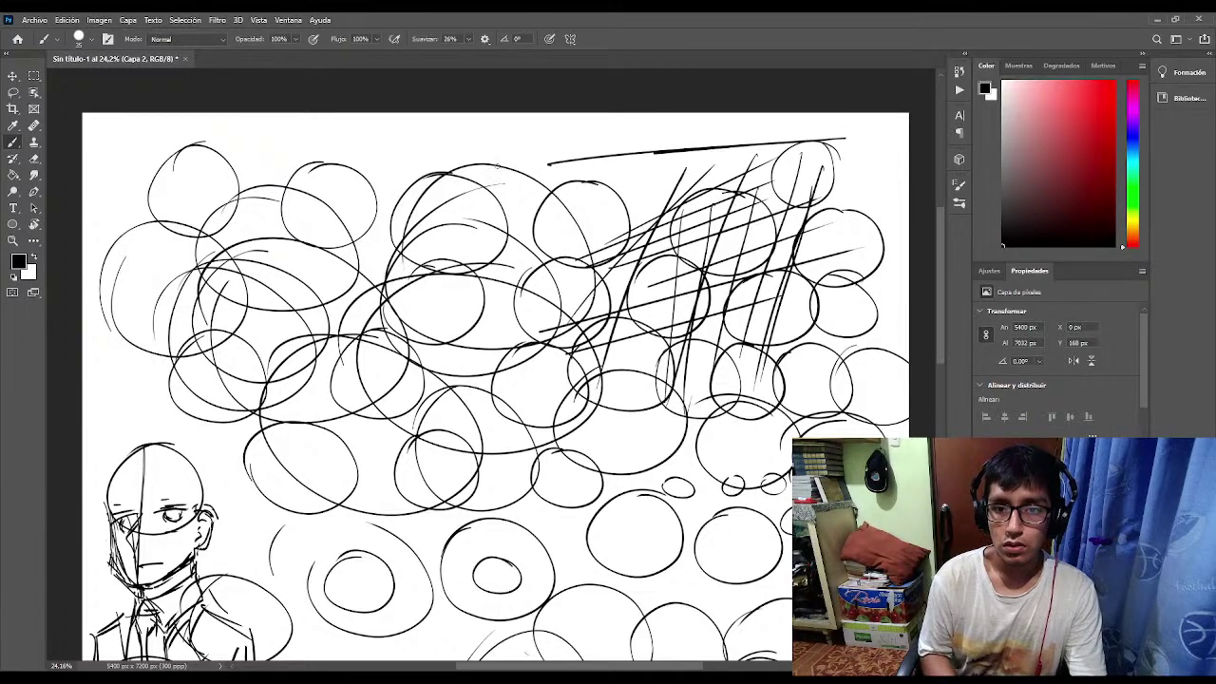
{"action": "mouse_move", "coordinate": [653, 154]}
{"action": "left_mouse_down"}
{"action": "mouse_move", "coordinate": [547, 153]}
{"action": "mouse_move", "coordinate": [798, 140]}
{"action": "left_mouse_up"}
{"action": "mouse_move", "coordinate": [727, 179]}
{"action": "left_mouse_down"}
{"action": "mouse_move", "coordinate": [462, 187]}
{"action": "mouse_move", "coordinate": [908, 156]}
{"action": "left_mouse_up"}
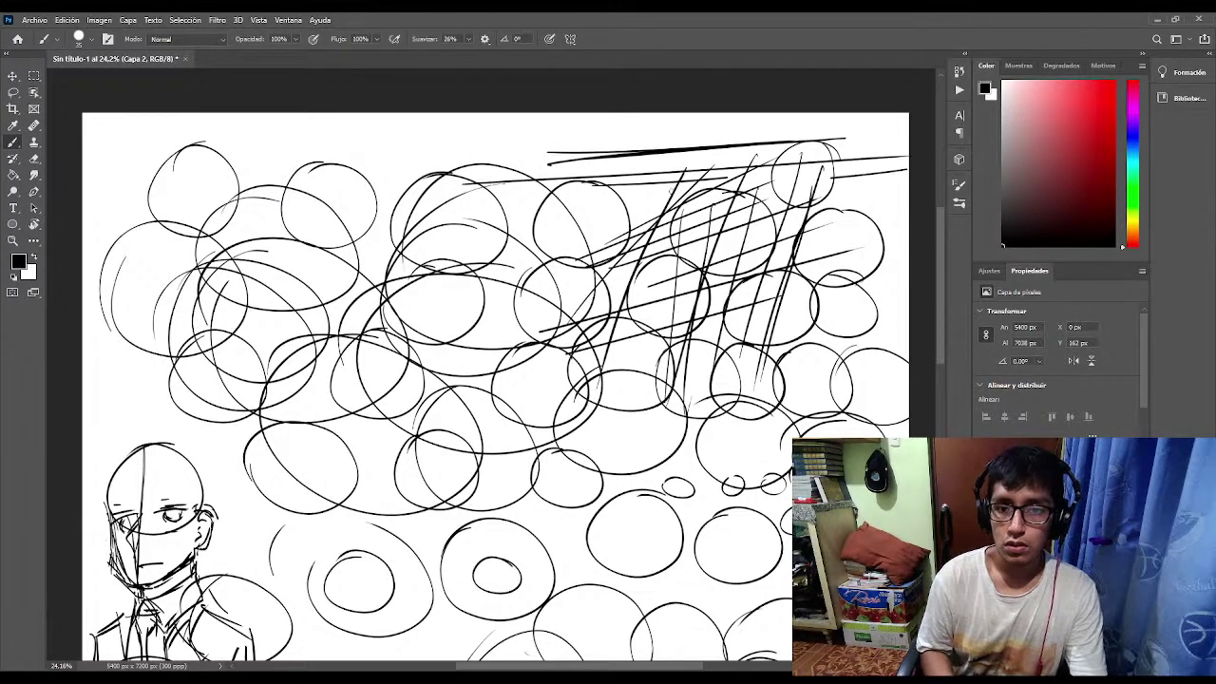
{"action": "left_click_drag", "start_coordinate": [559, 201], "coordinate": [833, 174]}
{"action": "mouse_move", "coordinate": [475, 217]}
{"action": "left_mouse_down"}
{"action": "mouse_move", "coordinate": [772, 210]}
{"action": "mouse_move", "coordinate": [467, 249]}
{"action": "mouse_move", "coordinate": [832, 245]}
{"action": "mouse_move", "coordinate": [494, 283]}
{"action": "mouse_move", "coordinate": [760, 255]}
{"action": "left_mouse_up"}
{"action": "left_click_drag", "start_coordinate": [699, 283], "coordinate": [505, 300]}
{"action": "mouse_move", "coordinate": [355, 318]}
{"action": "left_mouse_down"}
{"action": "mouse_move", "coordinate": [800, 296]}
{"action": "mouse_move", "coordinate": [507, 315]}
{"action": "mouse_move", "coordinate": [708, 303]}
{"action": "left_mouse_up"}
{"action": "left_click_drag", "start_coordinate": [814, 322], "coordinate": [408, 341]}
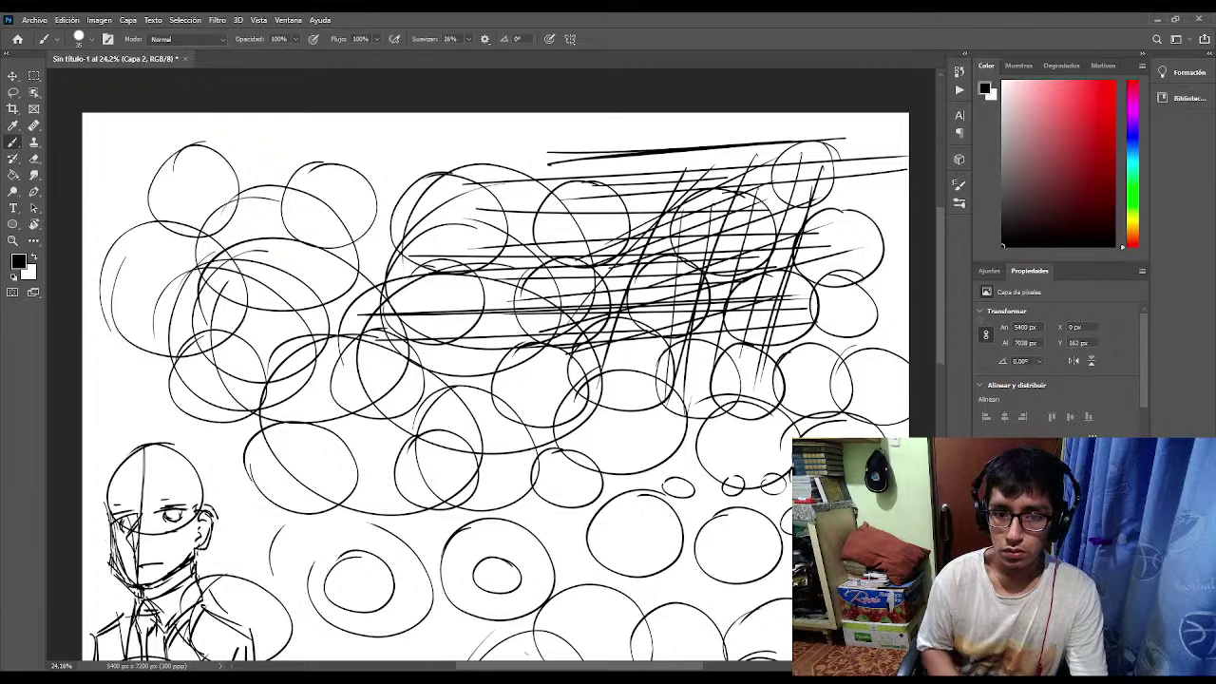
{"action": "left_click_drag", "start_coordinate": [908, 322], "coordinate": [656, 333]}
{"action": "left_click_drag", "start_coordinate": [394, 358], "coordinate": [809, 327]}
{"action": "mouse_move", "coordinate": [372, 360]}
{"action": "left_mouse_down"}
{"action": "mouse_move", "coordinate": [688, 352]}
{"action": "mouse_move", "coordinate": [448, 370]}
{"action": "mouse_move", "coordinate": [673, 370]}
{"action": "left_mouse_up"}
{"action": "left_click_drag", "start_coordinate": [429, 390], "coordinate": [675, 377]}
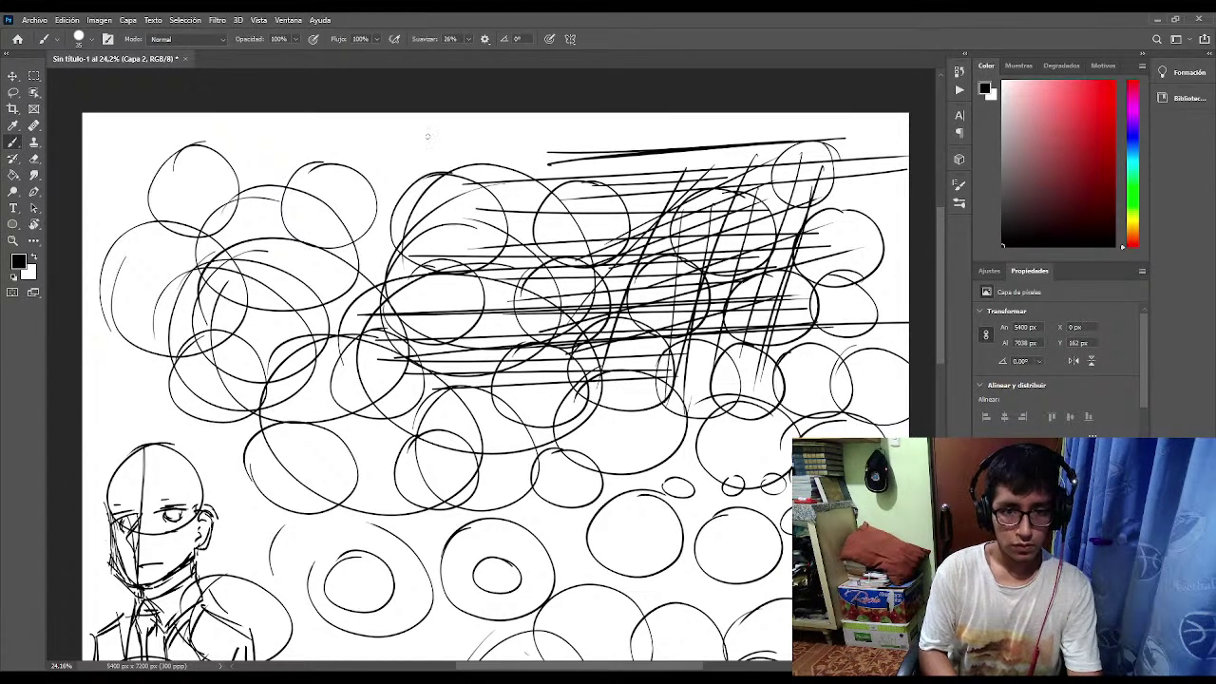
Draw four circles along the canvas's top edge and two more down the left edge above the head sketch.
{"action": "mouse_move", "coordinate": [427, 136]}
{"action": "left_mouse_down"}
{"action": "mouse_move", "coordinate": [451, 118]}
{"action": "mouse_move", "coordinate": [367, 173]}
{"action": "left_mouse_up"}
{"action": "mouse_move", "coordinate": [525, 125]}
{"action": "left_mouse_down"}
{"action": "mouse_move", "coordinate": [485, 143]}
{"action": "mouse_move", "coordinate": [562, 124]}
{"action": "left_mouse_up"}
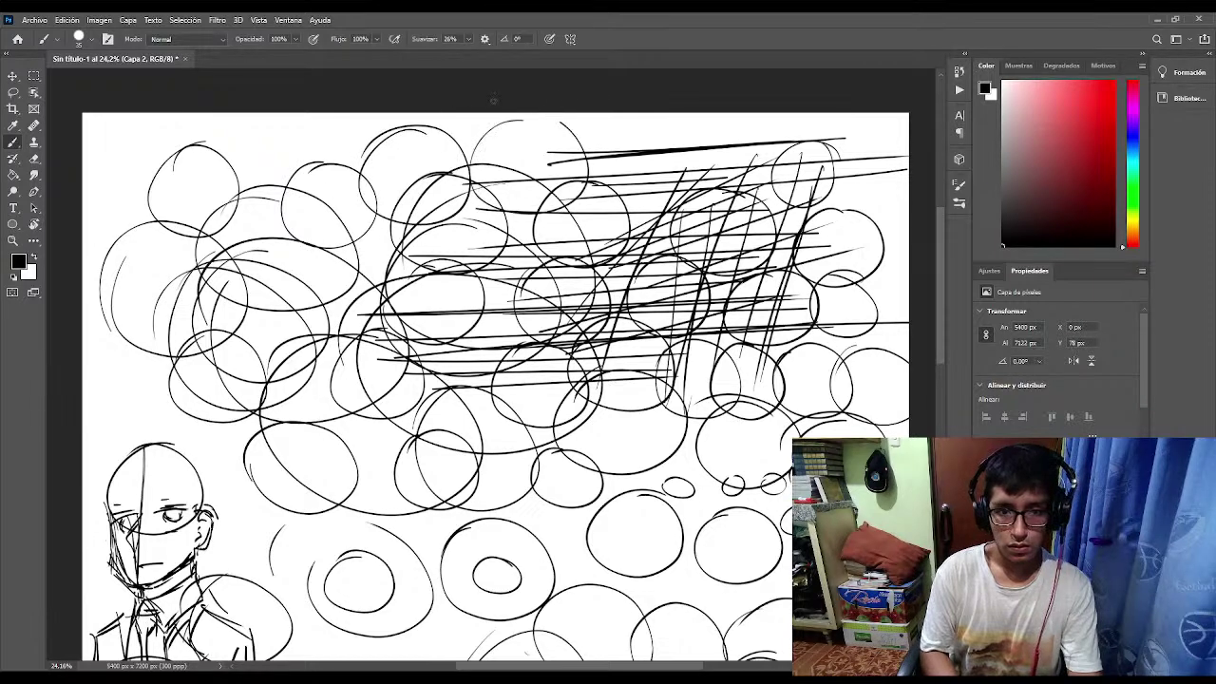
{"action": "left_click_drag", "start_coordinate": [479, 144], "coordinate": [523, 113]}
{"action": "mouse_move", "coordinate": [253, 128]}
{"action": "left_mouse_down"}
{"action": "mouse_move", "coordinate": [228, 158]}
{"action": "mouse_move", "coordinate": [323, 124]}
{"action": "mouse_move", "coordinate": [214, 147]}
{"action": "left_mouse_up"}
{"action": "mouse_move", "coordinate": [123, 143]}
{"action": "left_mouse_down"}
{"action": "mouse_move", "coordinate": [203, 204]}
{"action": "mouse_move", "coordinate": [100, 143]}
{"action": "left_mouse_up"}
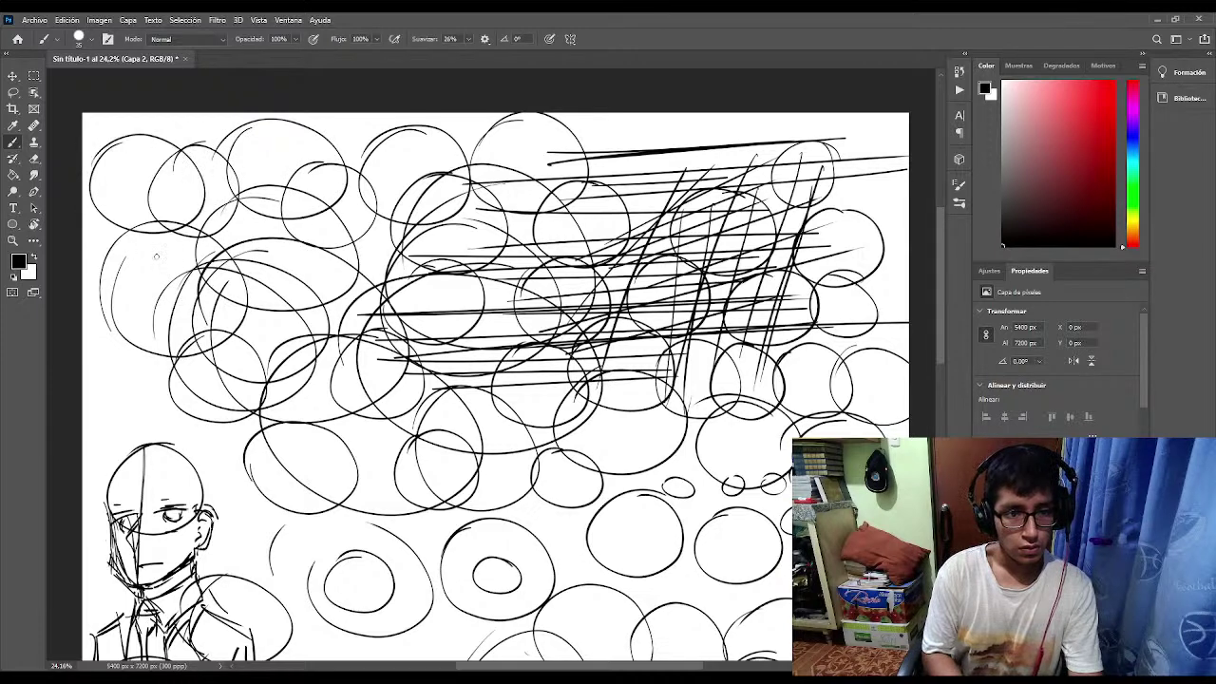
{"action": "mouse_move", "coordinate": [123, 242]}
{"action": "left_mouse_down"}
{"action": "mouse_move", "coordinate": [133, 333]}
{"action": "mouse_move", "coordinate": [123, 238]}
{"action": "mouse_move", "coordinate": [95, 261]}
{"action": "left_mouse_up"}
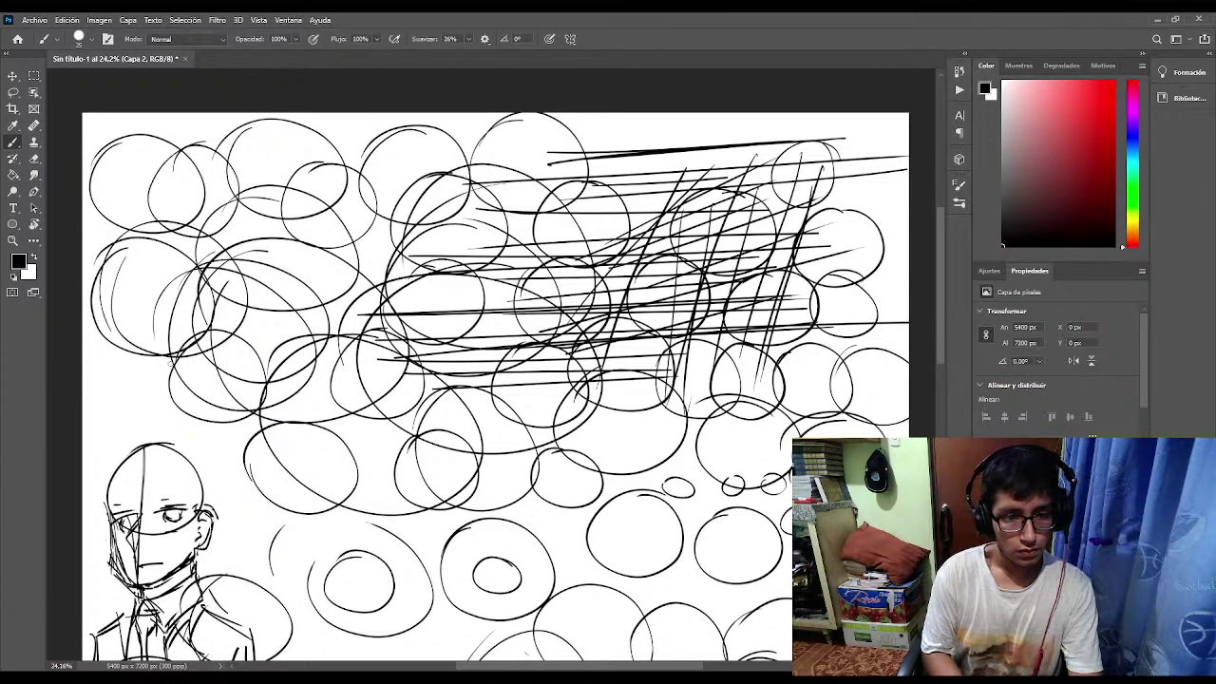
{"action": "mouse_move", "coordinate": [152, 335]}
{"action": "left_mouse_down"}
{"action": "mouse_move", "coordinate": [128, 403]}
{"action": "mouse_move", "coordinate": [140, 386]}
{"action": "left_mouse_up"}
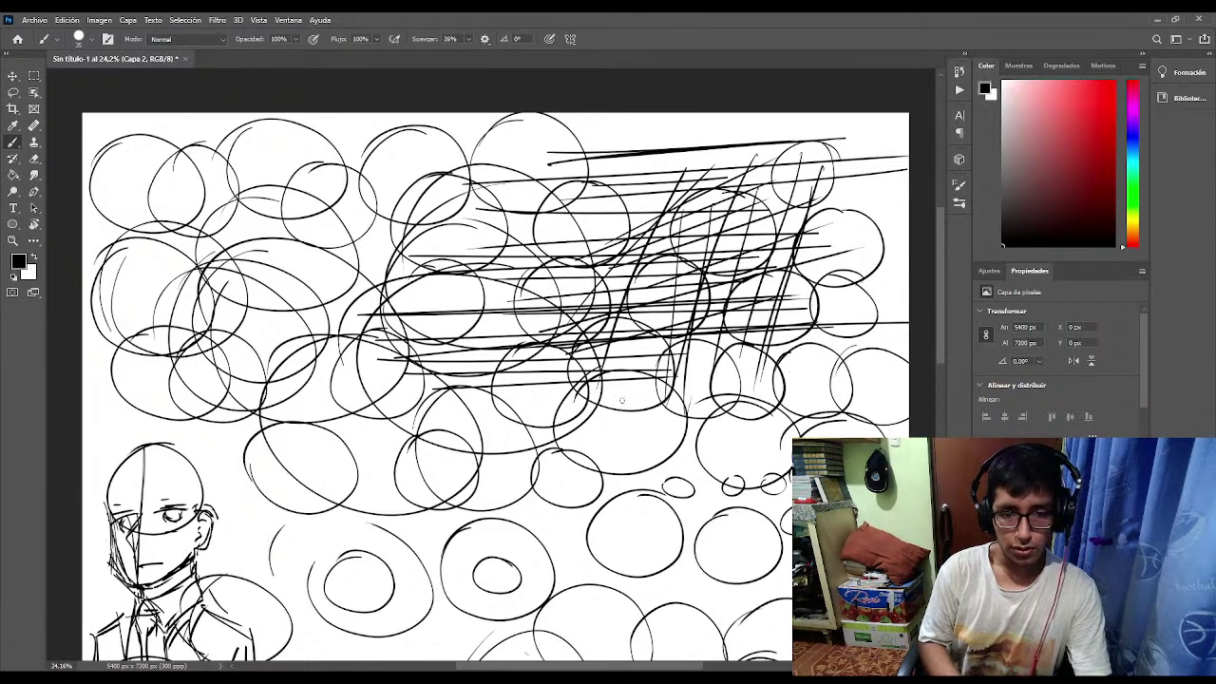
Draw overlapping circles across the middle rows, from beside the sketched head to the canvas's right side.
{"action": "mouse_move", "coordinate": [592, 418]}
{"action": "left_mouse_down"}
{"action": "mouse_move", "coordinate": [673, 475]}
{"action": "mouse_move", "coordinate": [616, 409]}
{"action": "left_mouse_up"}
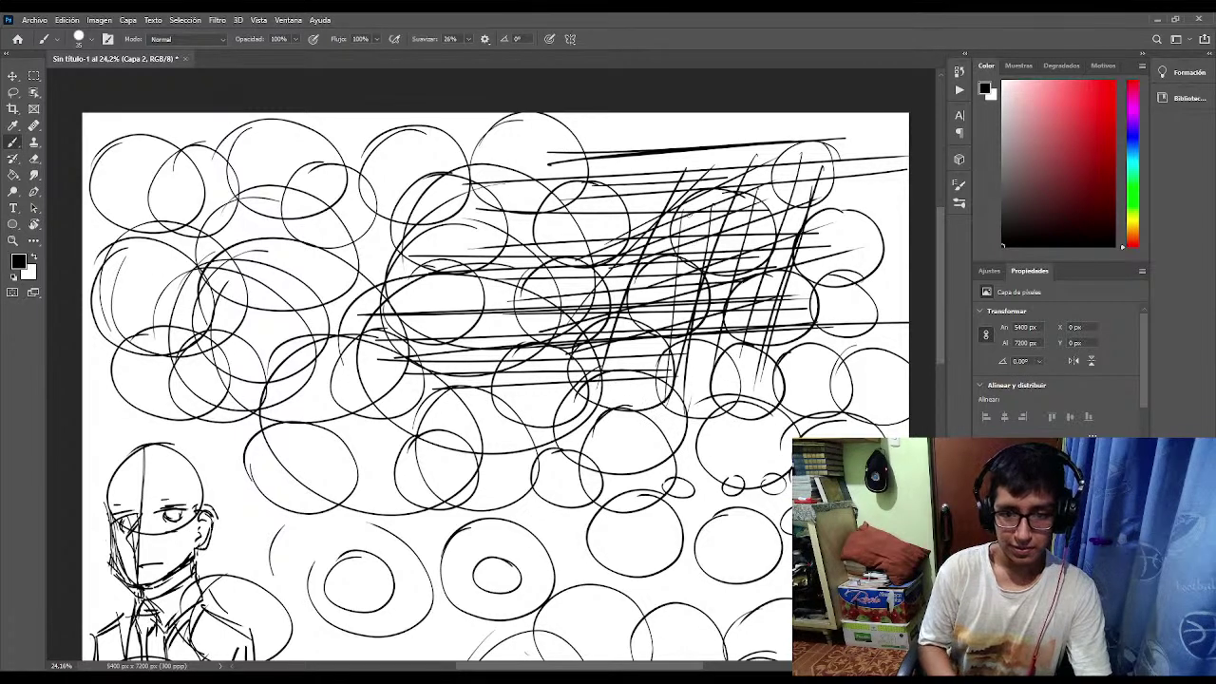
{"action": "mouse_move", "coordinate": [285, 411]}
{"action": "left_mouse_down"}
{"action": "mouse_move", "coordinate": [226, 462]}
{"action": "mouse_move", "coordinate": [296, 405]}
{"action": "mouse_move", "coordinate": [238, 444]}
{"action": "left_mouse_up"}
{"action": "left_click_drag", "start_coordinate": [353, 412], "coordinate": [409, 391]}
{"action": "mouse_move", "coordinate": [352, 497]}
{"action": "left_mouse_down"}
{"action": "mouse_move", "coordinate": [480, 391]}
{"action": "mouse_move", "coordinate": [344, 423]}
{"action": "left_mouse_up"}
{"action": "mouse_move", "coordinate": [505, 454]}
{"action": "left_mouse_down"}
{"action": "mouse_move", "coordinate": [595, 509]}
{"action": "mouse_move", "coordinate": [479, 475]}
{"action": "left_mouse_up"}
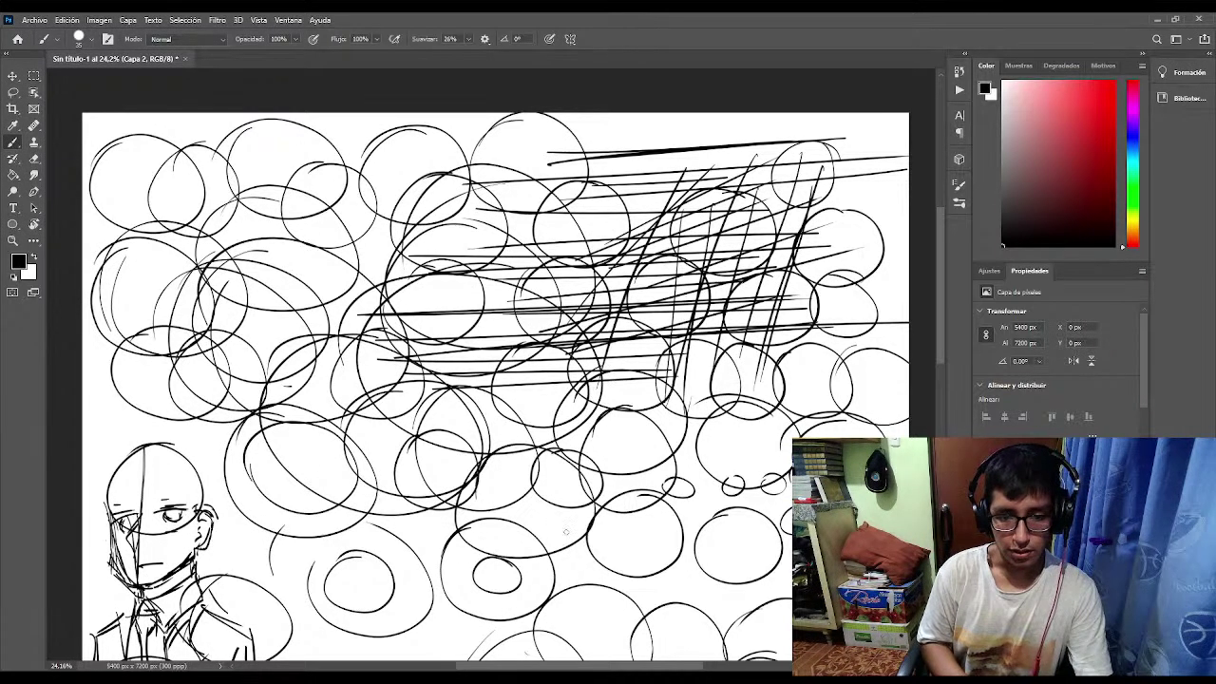
{"action": "mouse_move", "coordinate": [600, 506]}
{"action": "left_mouse_down"}
{"action": "mouse_move", "coordinate": [559, 523]}
{"action": "mouse_move", "coordinate": [591, 618]}
{"action": "mouse_move", "coordinate": [568, 501]}
{"action": "left_mouse_up"}
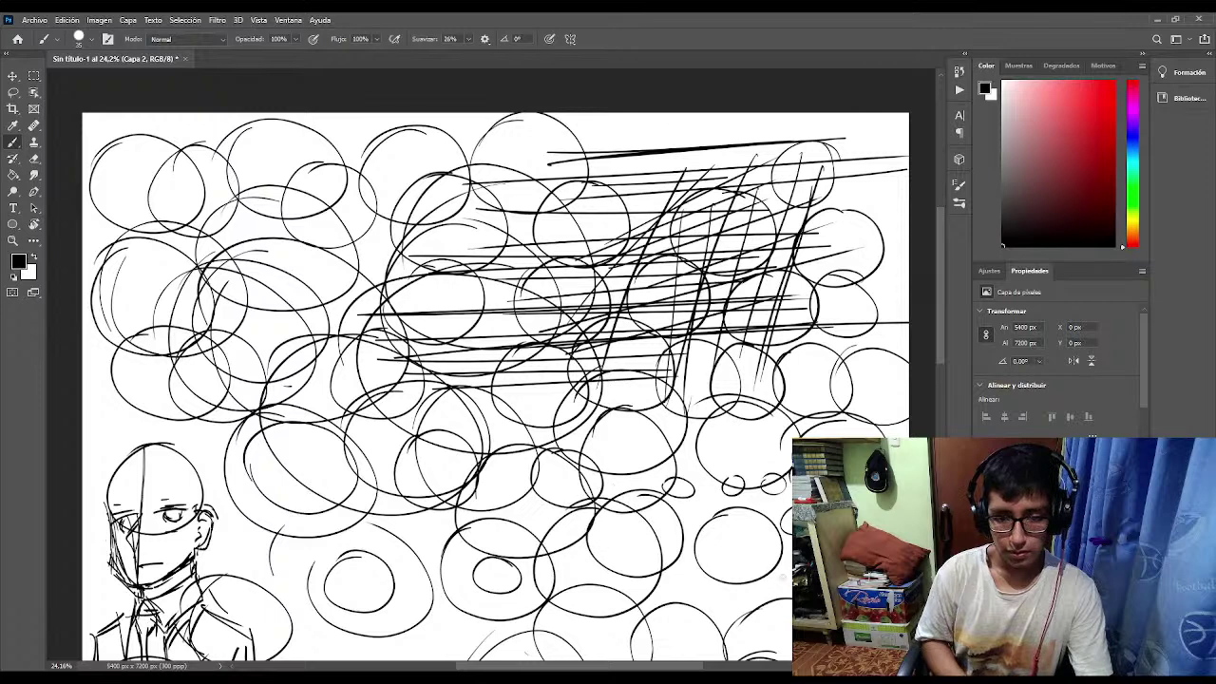
{"action": "mouse_move", "coordinate": [662, 535]}
{"action": "left_mouse_down"}
{"action": "mouse_move", "coordinate": [788, 608]}
{"action": "mouse_move", "coordinate": [677, 520]}
{"action": "left_mouse_up"}
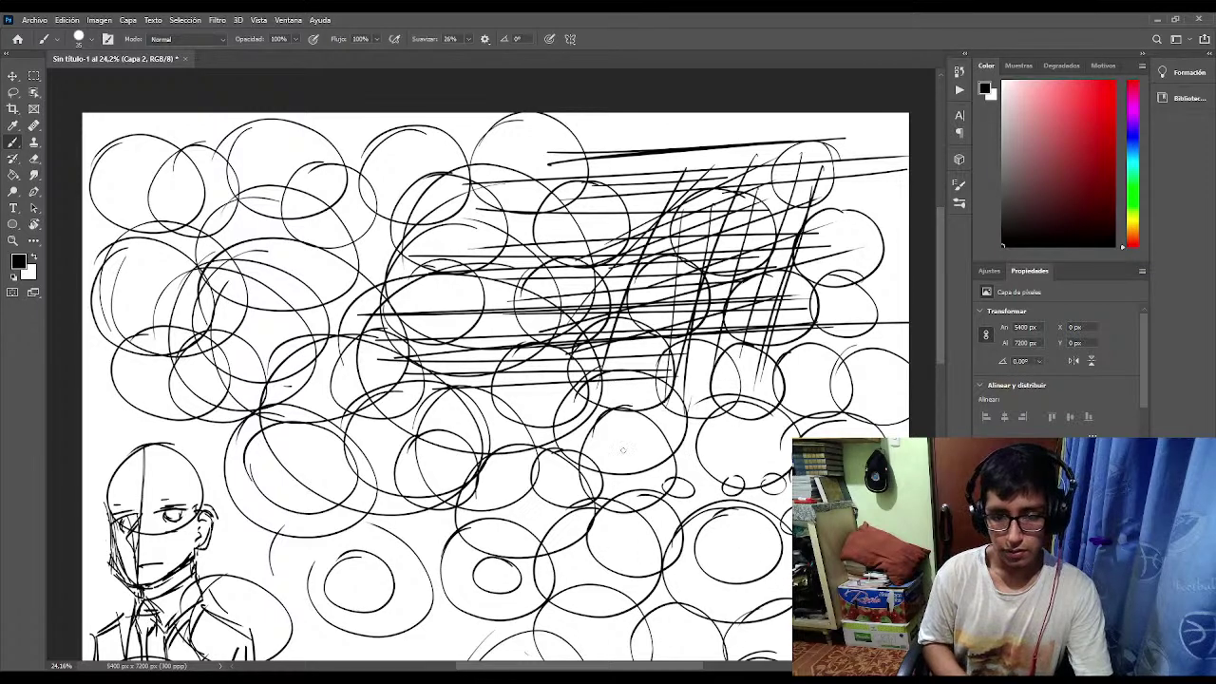
{"action": "mouse_move", "coordinate": [623, 450]}
{"action": "left_mouse_down"}
{"action": "mouse_move", "coordinate": [746, 441]}
{"action": "mouse_move", "coordinate": [619, 433]}
{"action": "left_mouse_up"}
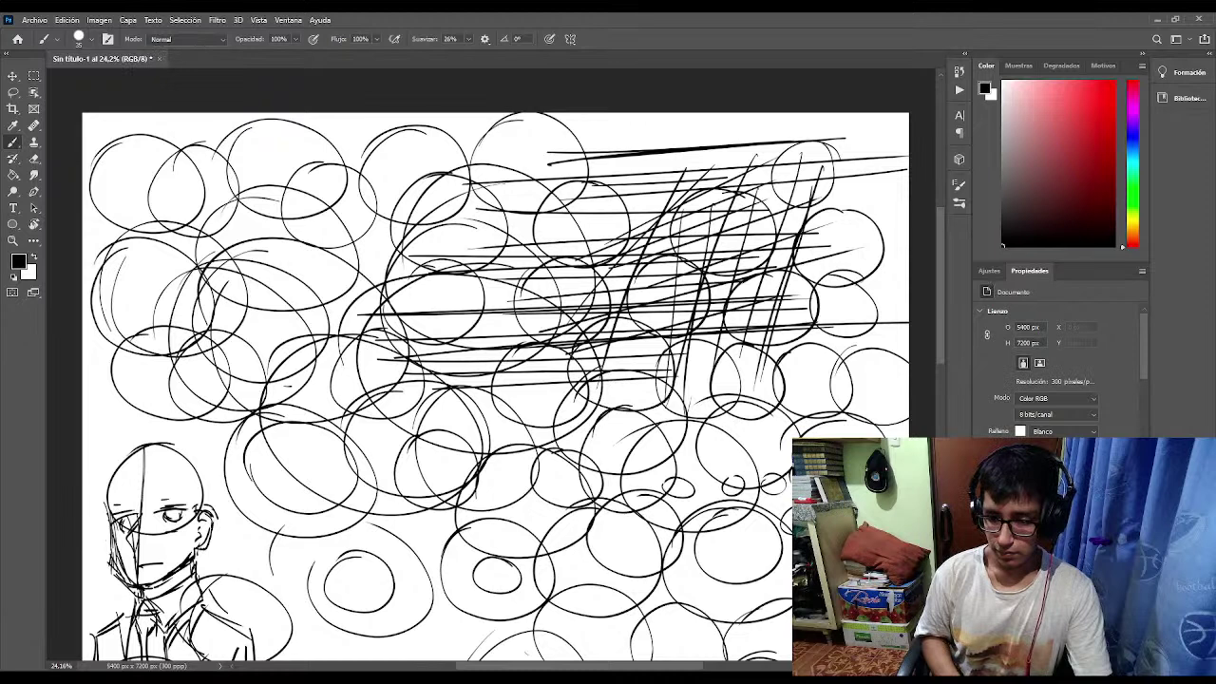
Add a new layer and clear the previous practice sketches from view to get a blank canvas.
{"action": "left_click", "coordinate": [1046, 570]}
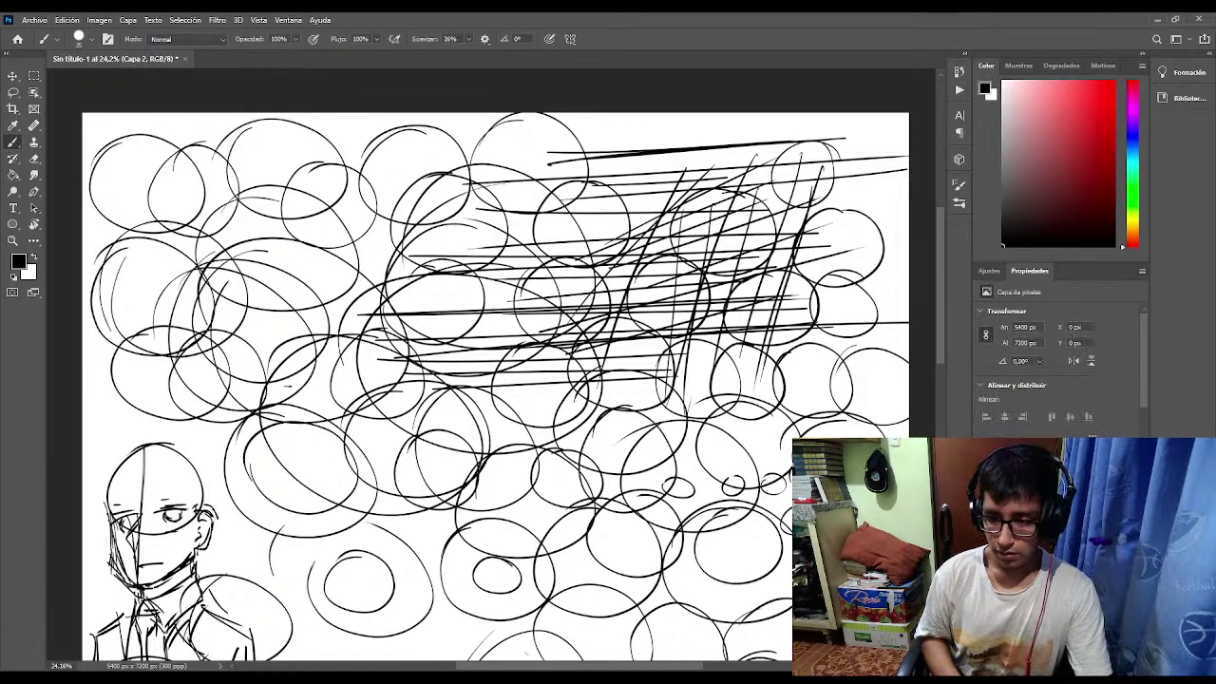
{"action": "key", "text": "ctrl+shift+alt+n"}
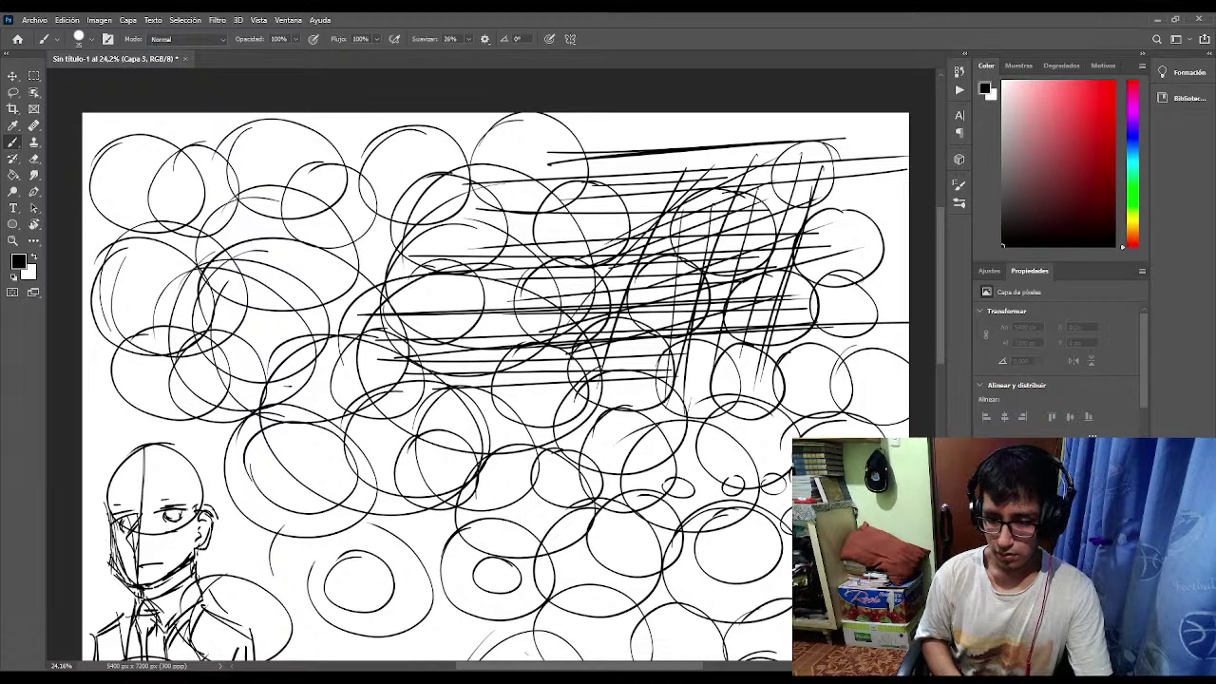
{"action": "key", "text": "ctrl+BackSpace"}
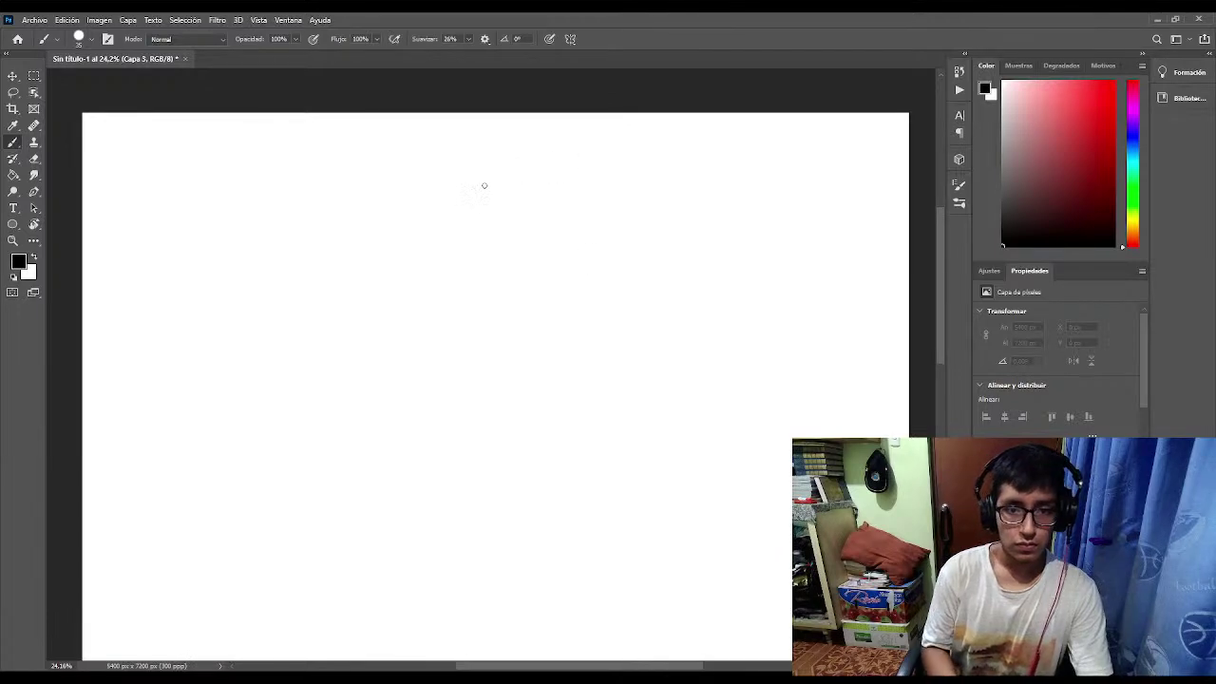
Draw six large freehand circles on the new layer, three in an upper row and three just below them.
{"action": "mouse_move", "coordinate": [487, 155]}
{"action": "left_mouse_down"}
{"action": "mouse_move", "coordinate": [532, 279]}
{"action": "mouse_move", "coordinate": [456, 173]}
{"action": "left_mouse_up"}
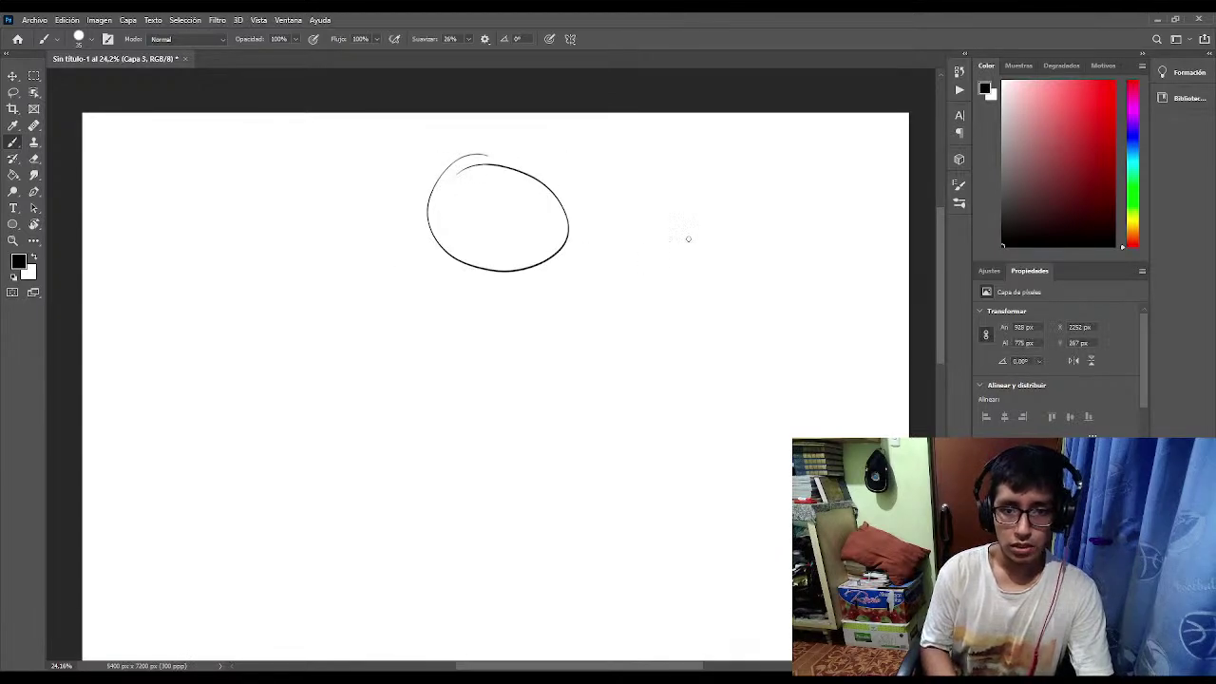
{"action": "mouse_move", "coordinate": [649, 176]}
{"action": "left_mouse_down"}
{"action": "mouse_move", "coordinate": [598, 262]}
{"action": "mouse_move", "coordinate": [713, 178]}
{"action": "mouse_move", "coordinate": [736, 211]}
{"action": "left_mouse_up"}
{"action": "mouse_move", "coordinate": [794, 180]}
{"action": "left_mouse_down"}
{"action": "mouse_move", "coordinate": [760, 242]}
{"action": "mouse_move", "coordinate": [806, 179]}
{"action": "mouse_move", "coordinate": [755, 228]}
{"action": "left_mouse_up"}
{"action": "mouse_move", "coordinate": [715, 317]}
{"action": "left_mouse_down"}
{"action": "mouse_move", "coordinate": [772, 306]}
{"action": "mouse_move", "coordinate": [769, 283]}
{"action": "mouse_move", "coordinate": [709, 328]}
{"action": "left_mouse_up"}
{"action": "mouse_move", "coordinate": [549, 309]}
{"action": "left_mouse_down"}
{"action": "mouse_move", "coordinate": [687, 390]}
{"action": "mouse_move", "coordinate": [502, 342]}
{"action": "mouse_move", "coordinate": [516, 344]}
{"action": "left_mouse_up"}
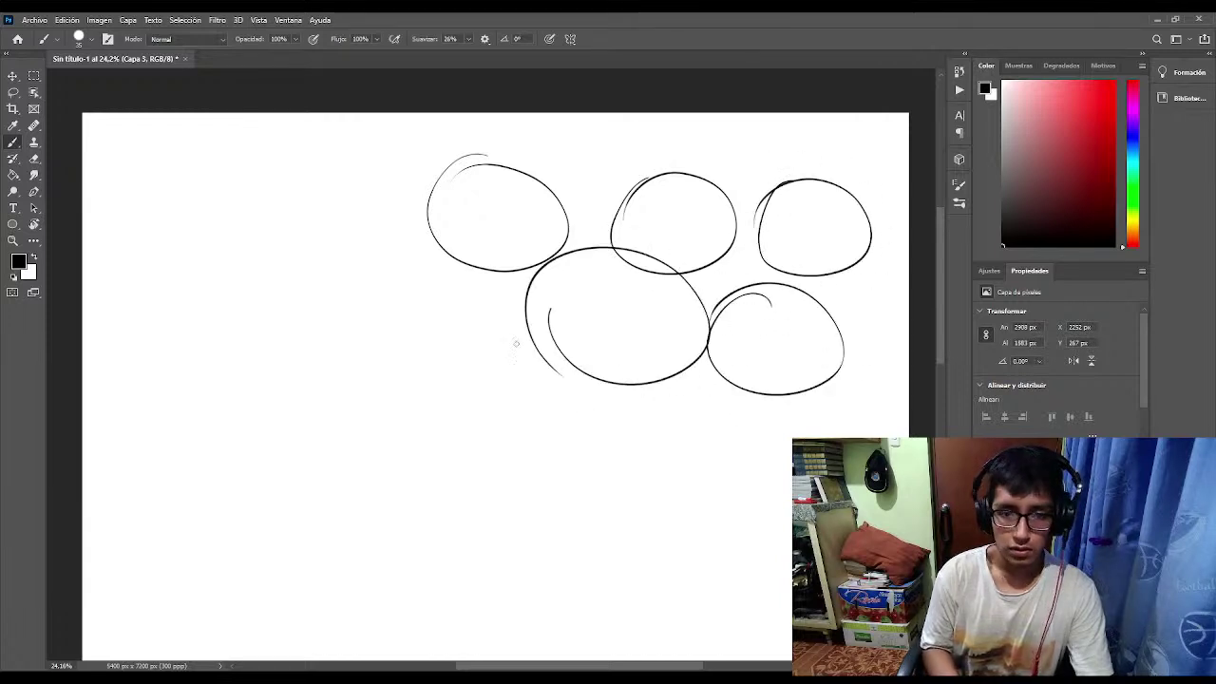
{"action": "mouse_move", "coordinate": [483, 246]}
{"action": "left_mouse_down"}
{"action": "mouse_move", "coordinate": [564, 294]}
{"action": "mouse_move", "coordinate": [443, 255]}
{"action": "left_mouse_up"}
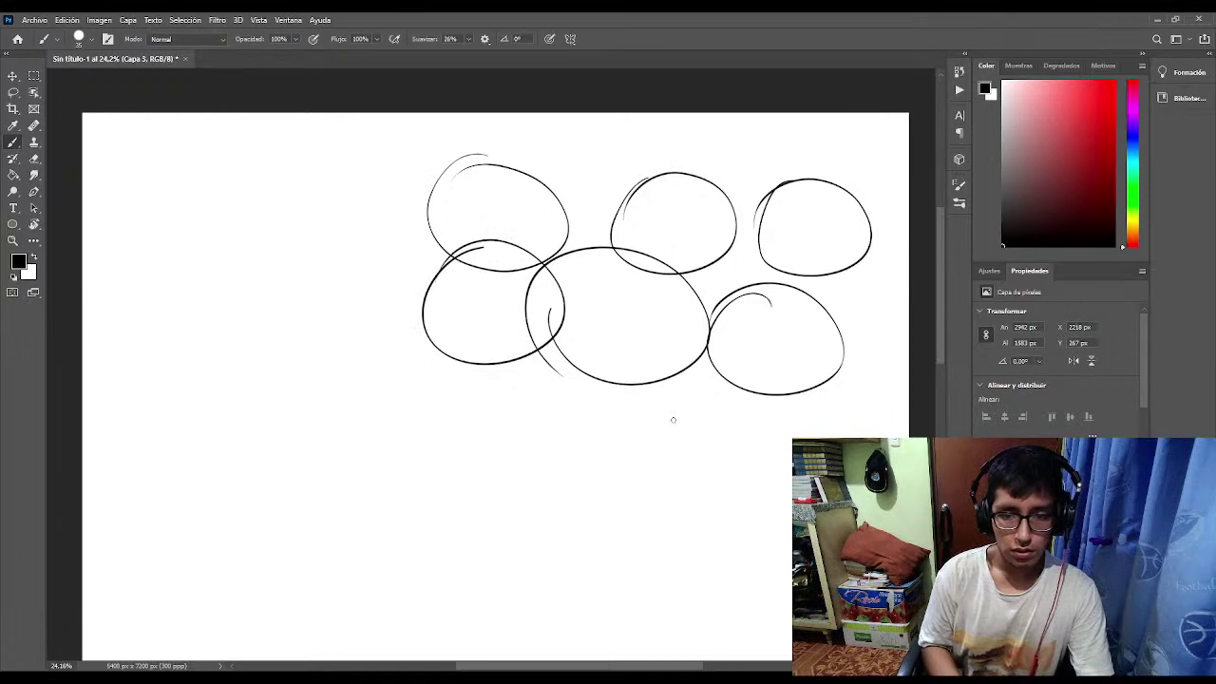
Draw smaller circles inside three of the large ones and another in the gap beside the canvas's right edge.
{"action": "mouse_move", "coordinate": [629, 300]}
{"action": "left_mouse_down"}
{"action": "mouse_move", "coordinate": [665, 351]}
{"action": "mouse_move", "coordinate": [613, 300]}
{"action": "left_mouse_up"}
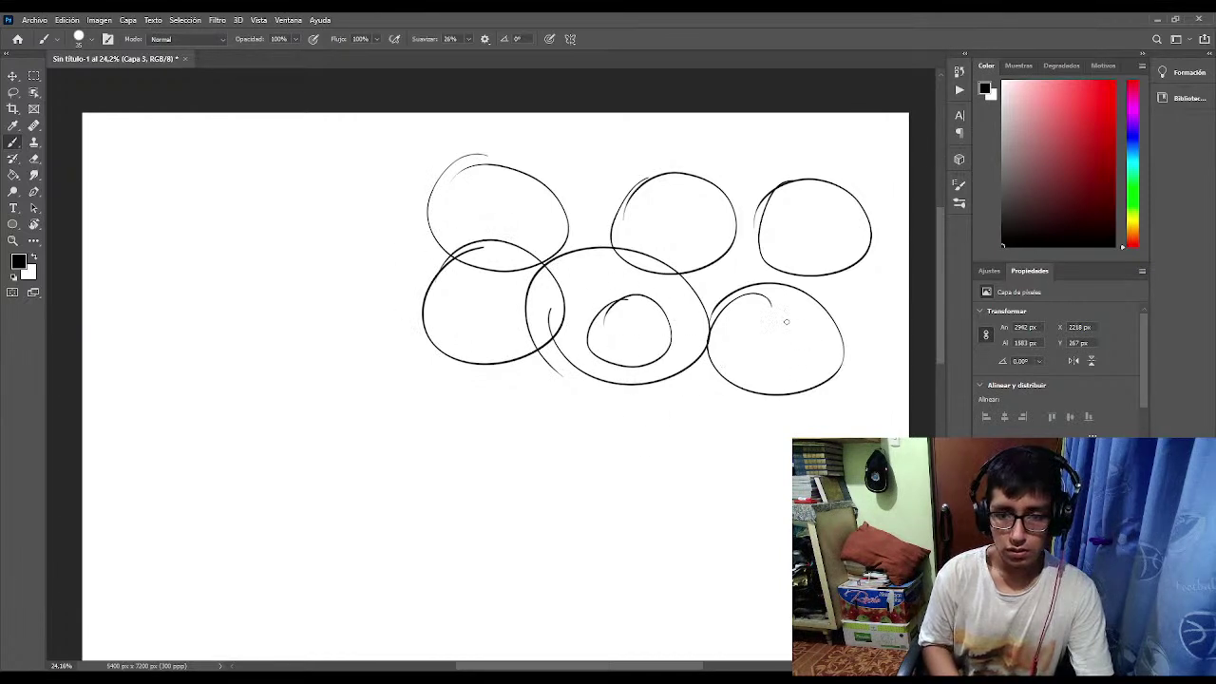
{"action": "mouse_move", "coordinate": [785, 322]}
{"action": "left_mouse_down"}
{"action": "mouse_move", "coordinate": [828, 348]}
{"action": "mouse_move", "coordinate": [794, 320]}
{"action": "left_mouse_up"}
{"action": "mouse_move", "coordinate": [861, 281]}
{"action": "left_mouse_down"}
{"action": "mouse_move", "coordinate": [840, 297]}
{"action": "mouse_move", "coordinate": [875, 270]}
{"action": "left_mouse_up"}
{"action": "mouse_move", "coordinate": [802, 213]}
{"action": "left_mouse_down"}
{"action": "mouse_move", "coordinate": [791, 245]}
{"action": "mouse_move", "coordinate": [808, 209]}
{"action": "left_mouse_up"}
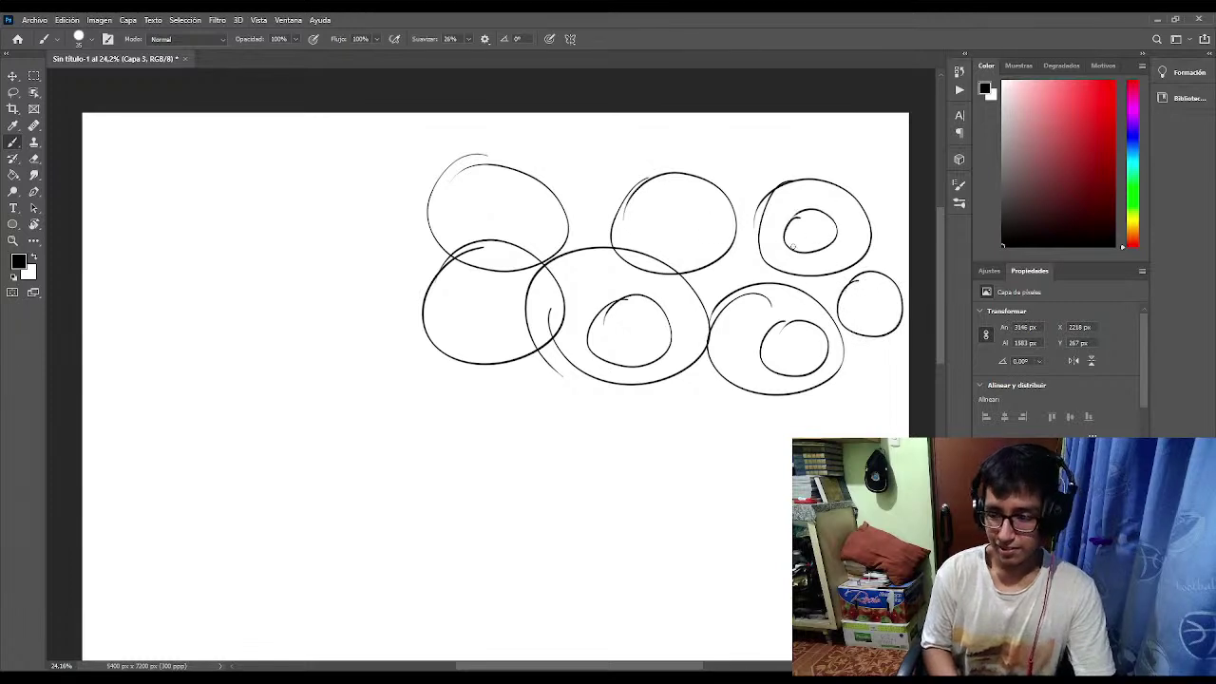
Draw a circle inside the upper-middle one, another beside it, and two long straight lines rising from the canvas's left side to the upper circles.
{"action": "mouse_move", "coordinate": [661, 195]}
{"action": "left_mouse_down"}
{"action": "mouse_move", "coordinate": [703, 249]}
{"action": "mouse_move", "coordinate": [667, 231]}
{"action": "left_mouse_up"}
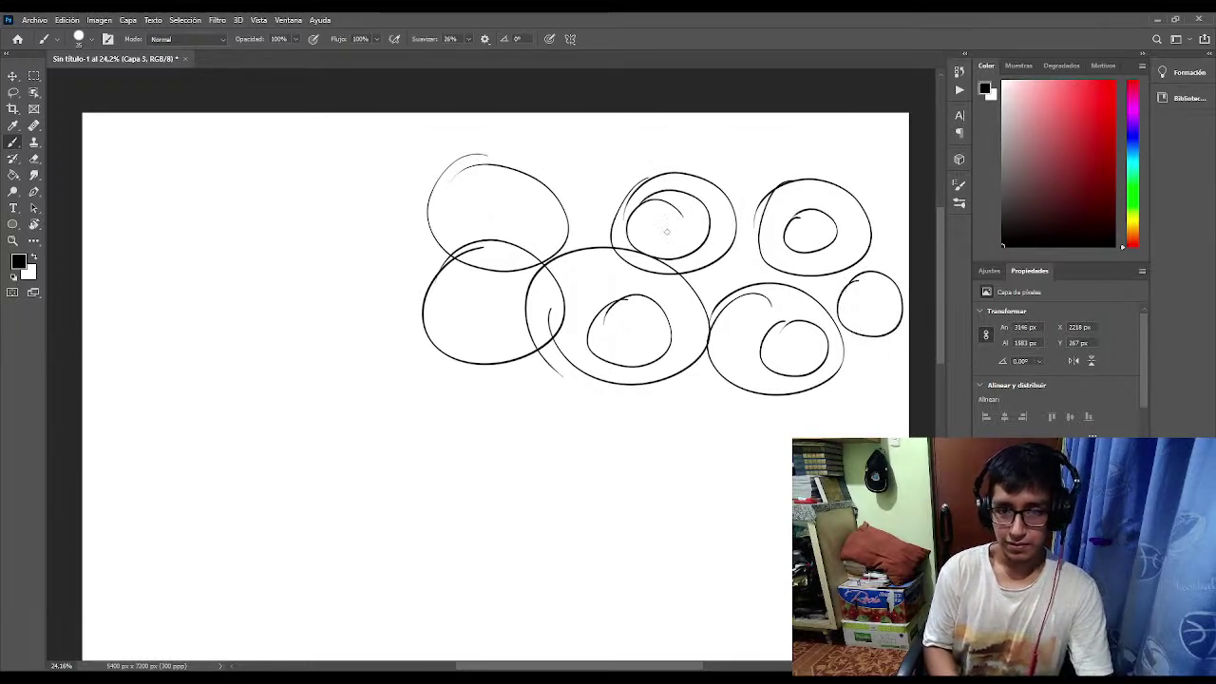
{"action": "mouse_move", "coordinate": [592, 142]}
{"action": "left_mouse_down"}
{"action": "mouse_move", "coordinate": [598, 234]}
{"action": "mouse_move", "coordinate": [537, 211]}
{"action": "left_mouse_up"}
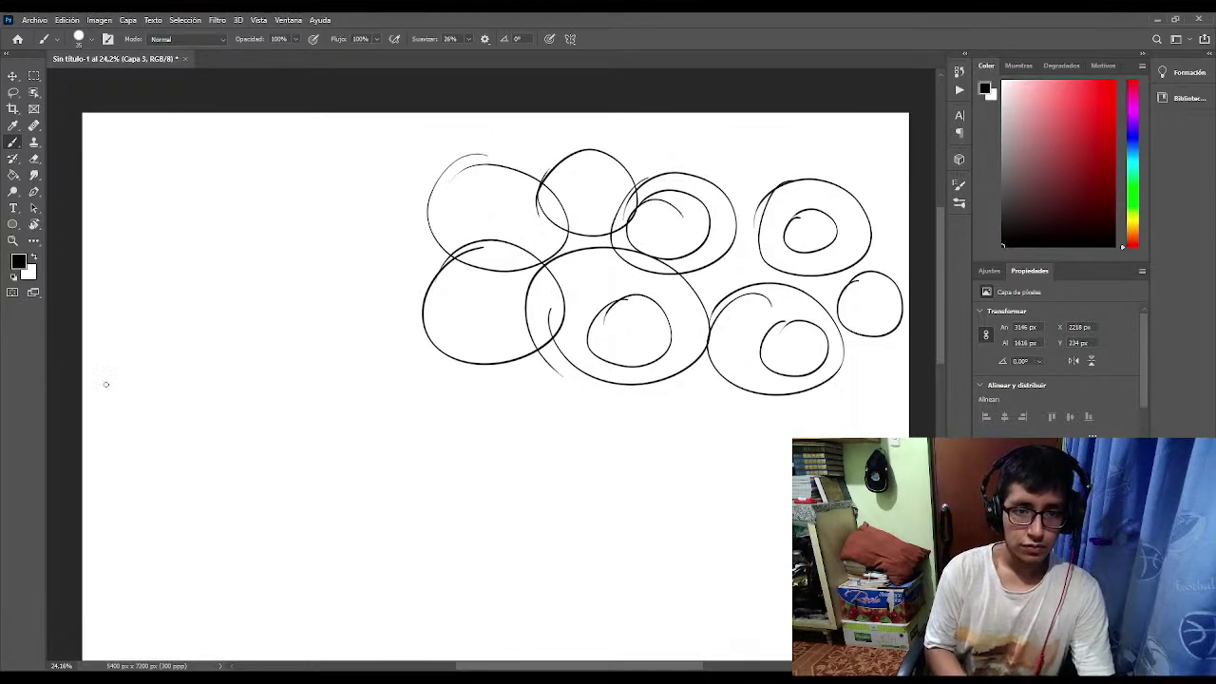
{"action": "left_click_drag", "start_coordinate": [118, 397], "coordinate": [598, 226]}
{"action": "left_click_drag", "start_coordinate": [127, 336], "coordinate": [563, 226]}
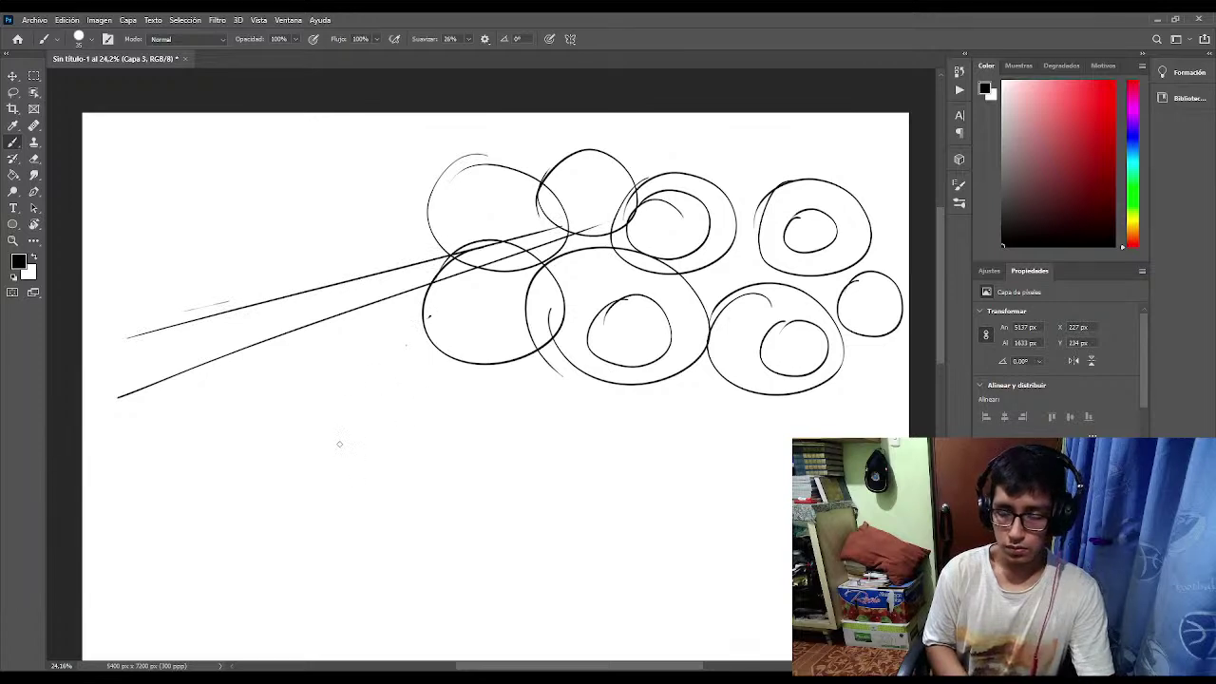
Sketch the left contour of a loose figure with short, rough strokes in the empty area below the long lines.
{"action": "mouse_move", "coordinate": [352, 428]}
{"action": "left_mouse_down"}
{"action": "mouse_move", "coordinate": [340, 458]}
{"action": "mouse_move", "coordinate": [403, 420]}
{"action": "mouse_move", "coordinate": [356, 459]}
{"action": "left_mouse_up"}
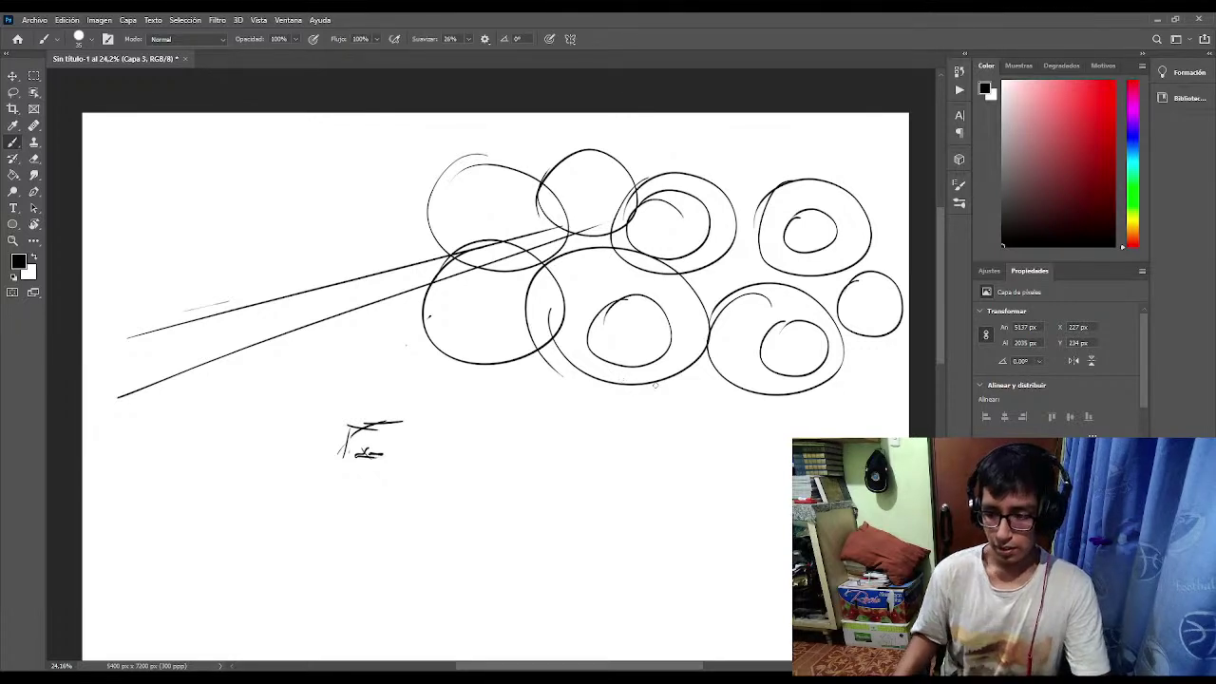
{"action": "scroll", "coordinate": [652, 415], "scroll_direction": "down", "scroll_amount": 1}
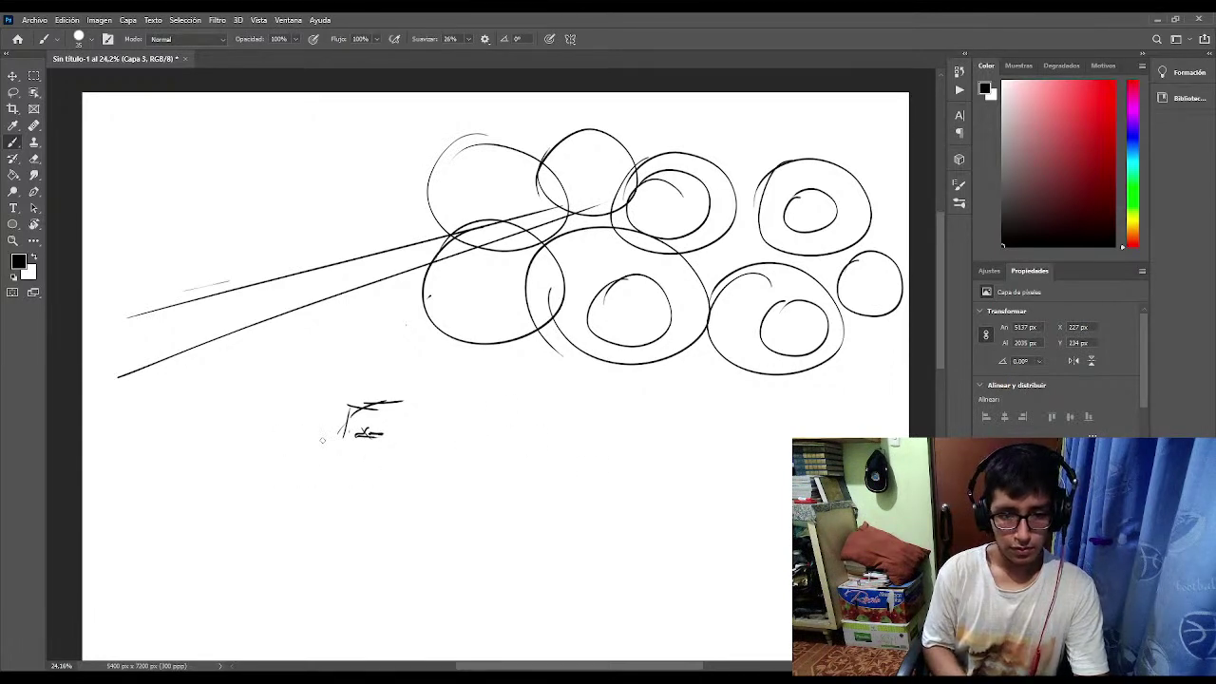
{"action": "mouse_move", "coordinate": [298, 453]}
{"action": "left_mouse_down"}
{"action": "mouse_move", "coordinate": [336, 424]}
{"action": "mouse_move", "coordinate": [264, 468]}
{"action": "mouse_move", "coordinate": [313, 431]}
{"action": "left_mouse_up"}
{"action": "mouse_move", "coordinate": [268, 482]}
{"action": "left_mouse_down"}
{"action": "mouse_move", "coordinate": [306, 439]}
{"action": "mouse_move", "coordinate": [265, 511]}
{"action": "mouse_move", "coordinate": [347, 494]}
{"action": "mouse_move", "coordinate": [374, 551]}
{"action": "mouse_move", "coordinate": [245, 504]}
{"action": "mouse_move", "coordinate": [239, 522]}
{"action": "left_mouse_up"}
{"action": "mouse_move", "coordinate": [267, 487]}
{"action": "left_mouse_down"}
{"action": "mouse_move", "coordinate": [247, 549]}
{"action": "mouse_move", "coordinate": [268, 527]}
{"action": "left_mouse_up"}
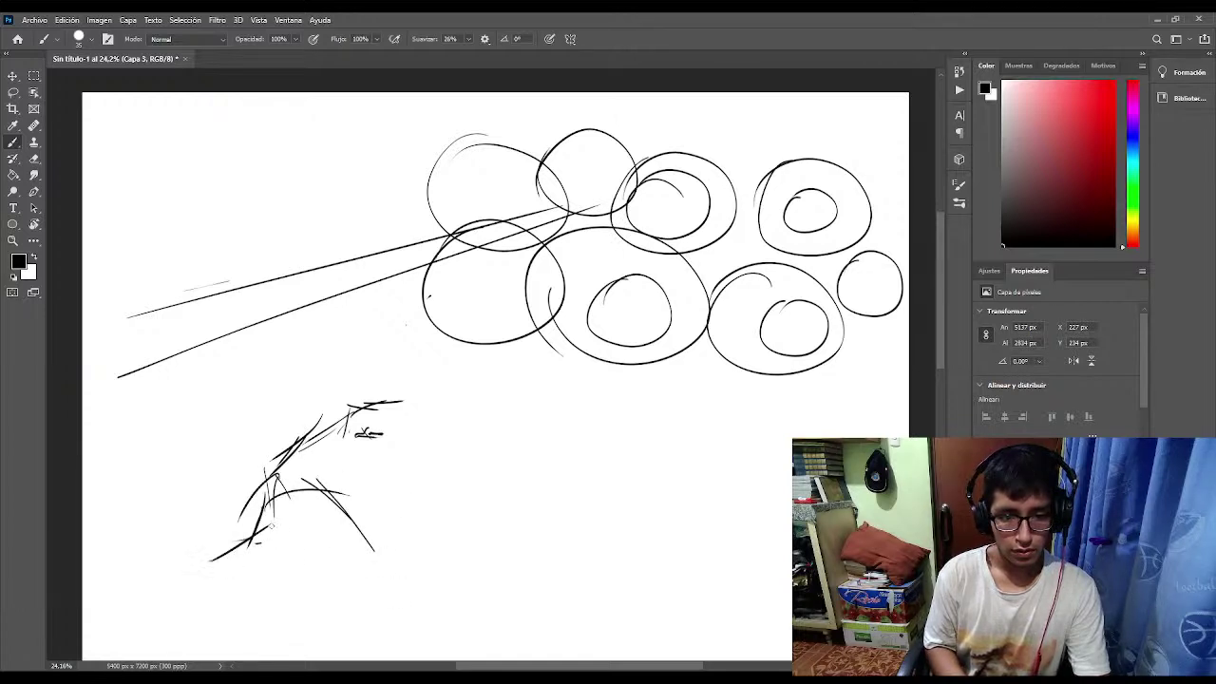
Extend the rough figure sketch downward and to the right with short angular strokes and a small hooked curve.
{"action": "mouse_move", "coordinate": [377, 551]}
{"action": "left_mouse_down"}
{"action": "mouse_move", "coordinate": [344, 619]}
{"action": "mouse_move", "coordinate": [422, 582]}
{"action": "left_mouse_up"}
{"action": "left_click_drag", "start_coordinate": [386, 600], "coordinate": [372, 629]}
{"action": "mouse_move", "coordinate": [415, 568]}
{"action": "left_mouse_down"}
{"action": "mouse_move", "coordinate": [496, 540]}
{"action": "mouse_move", "coordinate": [500, 513]}
{"action": "mouse_move", "coordinate": [468, 561]}
{"action": "mouse_move", "coordinate": [495, 554]}
{"action": "left_mouse_up"}
{"action": "mouse_move", "coordinate": [509, 534]}
{"action": "left_mouse_down"}
{"action": "mouse_move", "coordinate": [478, 562]}
{"action": "mouse_move", "coordinate": [487, 557]}
{"action": "left_mouse_up"}
{"action": "mouse_move", "coordinate": [490, 500]}
{"action": "left_mouse_down"}
{"action": "mouse_move", "coordinate": [509, 519]}
{"action": "mouse_move", "coordinate": [469, 490]}
{"action": "mouse_move", "coordinate": [437, 513]}
{"action": "left_mouse_up"}
{"action": "left_click_drag", "start_coordinate": [475, 472], "coordinate": [443, 506]}
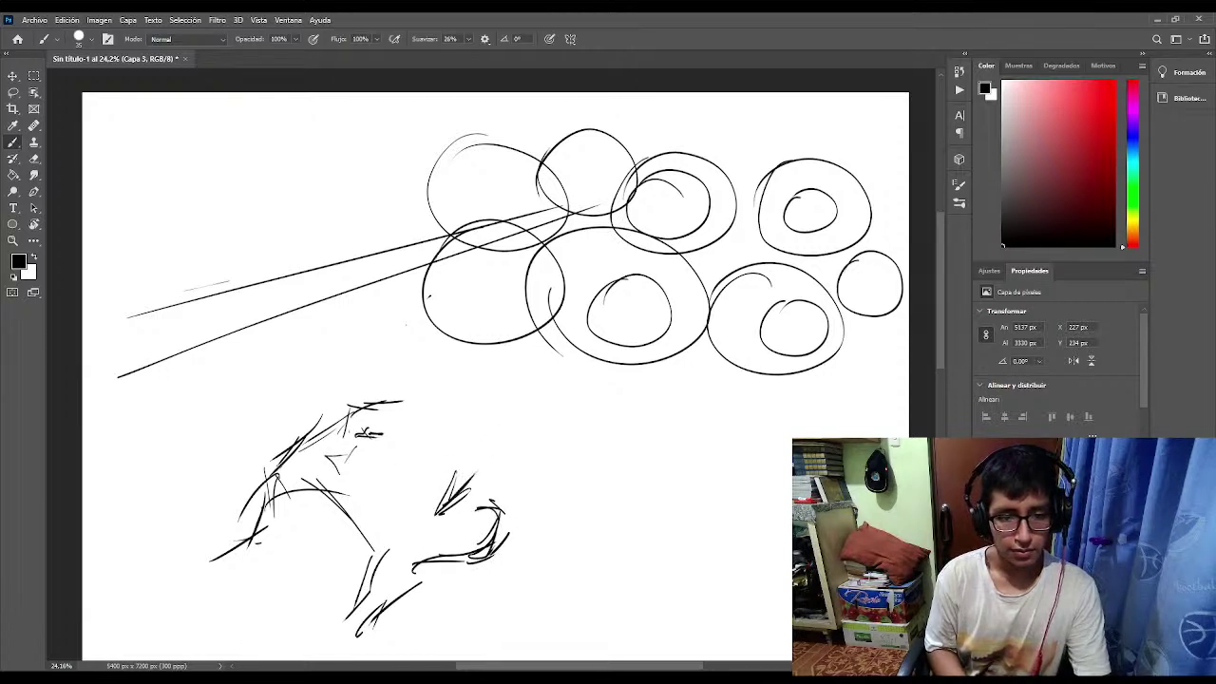
Fill the upper-left part of the rough sketch with short crossing strokes and reinforce its top contour.
{"action": "left_click_drag", "start_coordinate": [312, 447], "coordinate": [369, 464]}
{"action": "left_click_drag", "start_coordinate": [353, 442], "coordinate": [331, 448]}
{"action": "left_click_drag", "start_coordinate": [295, 453], "coordinate": [298, 461]}
{"action": "mouse_move", "coordinate": [372, 450]}
{"action": "left_mouse_down"}
{"action": "mouse_move", "coordinate": [366, 481]}
{"action": "mouse_move", "coordinate": [266, 464]}
{"action": "mouse_move", "coordinate": [329, 477]}
{"action": "mouse_move", "coordinate": [386, 562]}
{"action": "mouse_move", "coordinate": [350, 570]}
{"action": "left_mouse_up"}
{"action": "left_click_drag", "start_coordinate": [291, 496], "coordinate": [272, 515]}
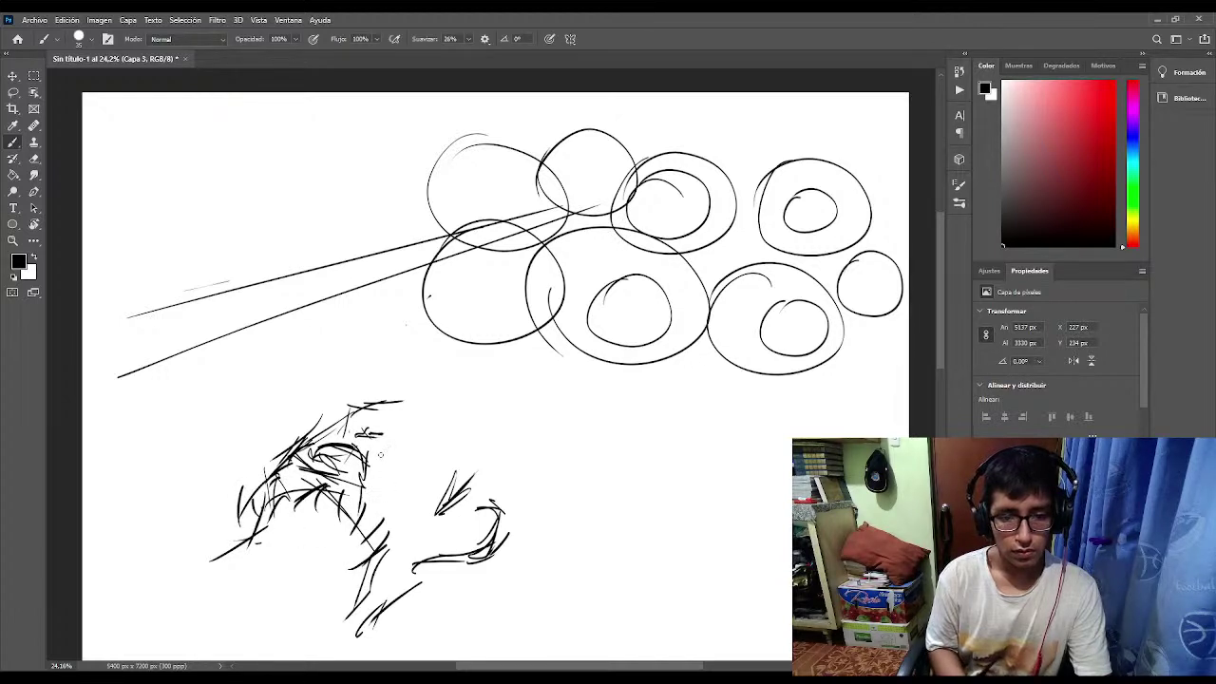
{"action": "left_click_drag", "start_coordinate": [355, 405], "coordinate": [342, 432]}
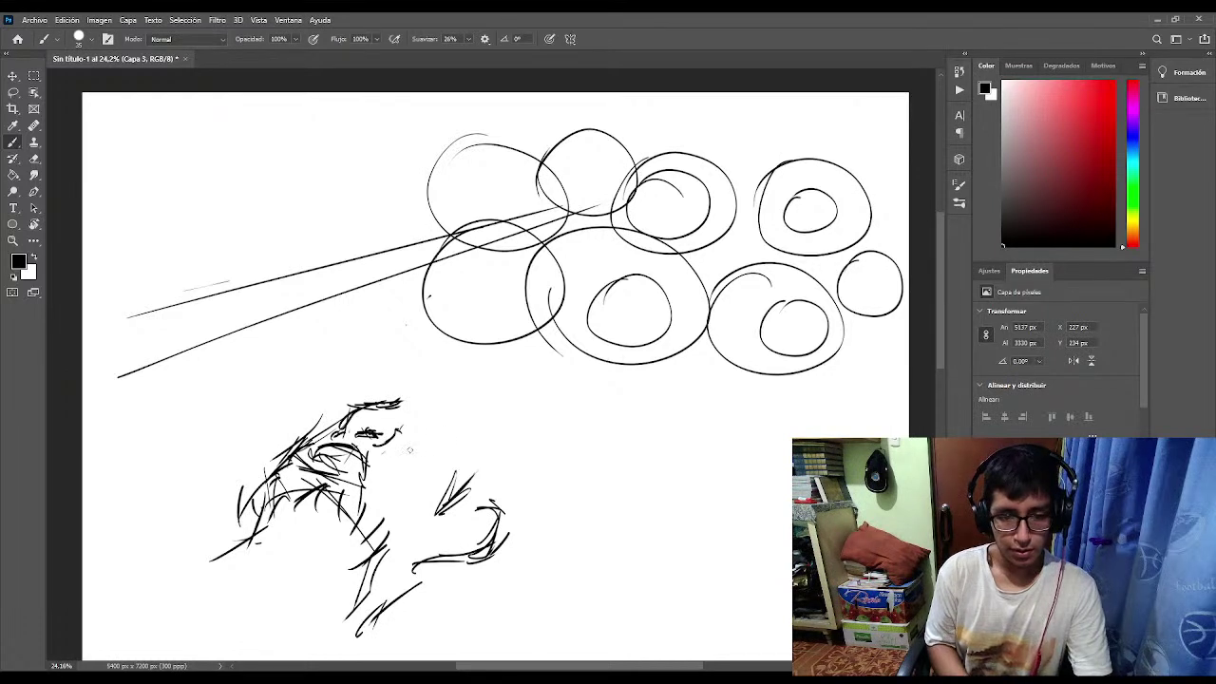
Add an eye-like oval to the rough sketch and a curved outer contour around its top and right side.
{"action": "mouse_move", "coordinate": [427, 415]}
{"action": "left_mouse_down"}
{"action": "mouse_move", "coordinate": [472, 431]}
{"action": "mouse_move", "coordinate": [470, 449]}
{"action": "mouse_move", "coordinate": [438, 437]}
{"action": "left_mouse_up"}
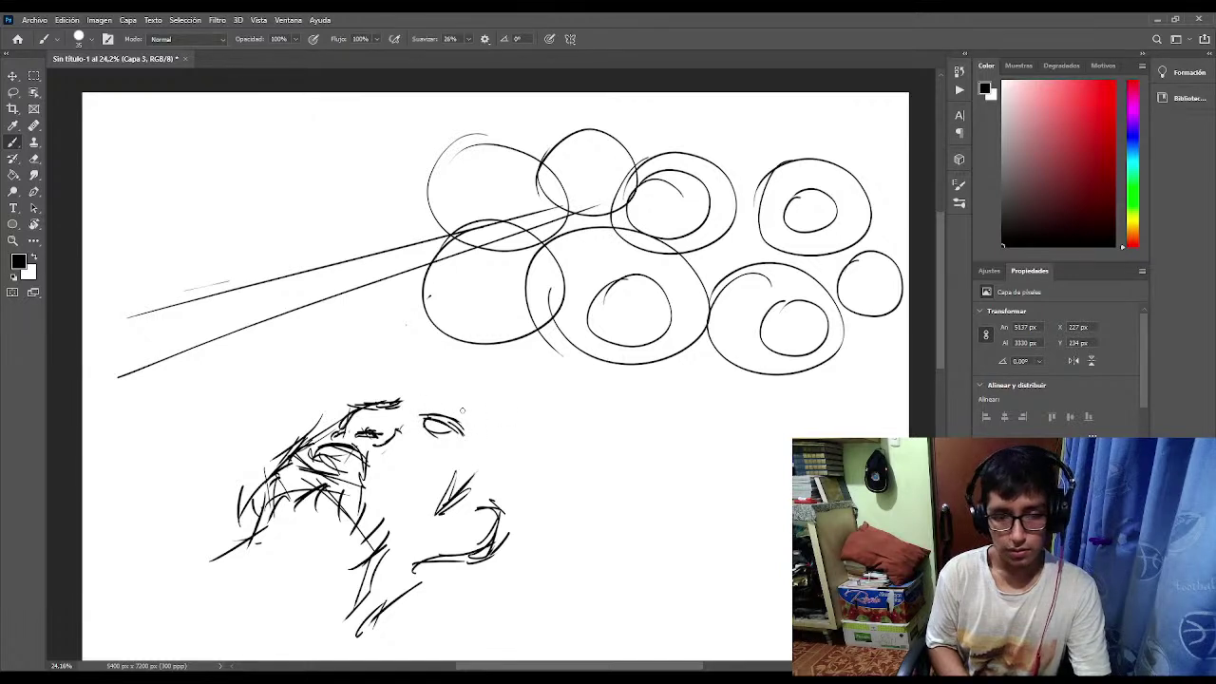
{"action": "mouse_move", "coordinate": [384, 387]}
{"action": "left_mouse_down"}
{"action": "mouse_move", "coordinate": [429, 372]}
{"action": "mouse_move", "coordinate": [509, 390]}
{"action": "mouse_move", "coordinate": [538, 473]}
{"action": "left_mouse_up"}
{"action": "mouse_move", "coordinate": [488, 418]}
{"action": "left_mouse_down"}
{"action": "mouse_move", "coordinate": [552, 504]}
{"action": "mouse_move", "coordinate": [540, 549]}
{"action": "mouse_move", "coordinate": [497, 571]}
{"action": "mouse_move", "coordinate": [440, 577]}
{"action": "mouse_move", "coordinate": [387, 430]}
{"action": "mouse_move", "coordinate": [364, 422]}
{"action": "mouse_move", "coordinate": [460, 393]}
{"action": "mouse_move", "coordinate": [422, 389]}
{"action": "mouse_move", "coordinate": [323, 478]}
{"action": "left_mouse_up"}
Erase the whole rough figure sketch below the circles and return to the Brush tool.
{"action": "key", "text": "e"}
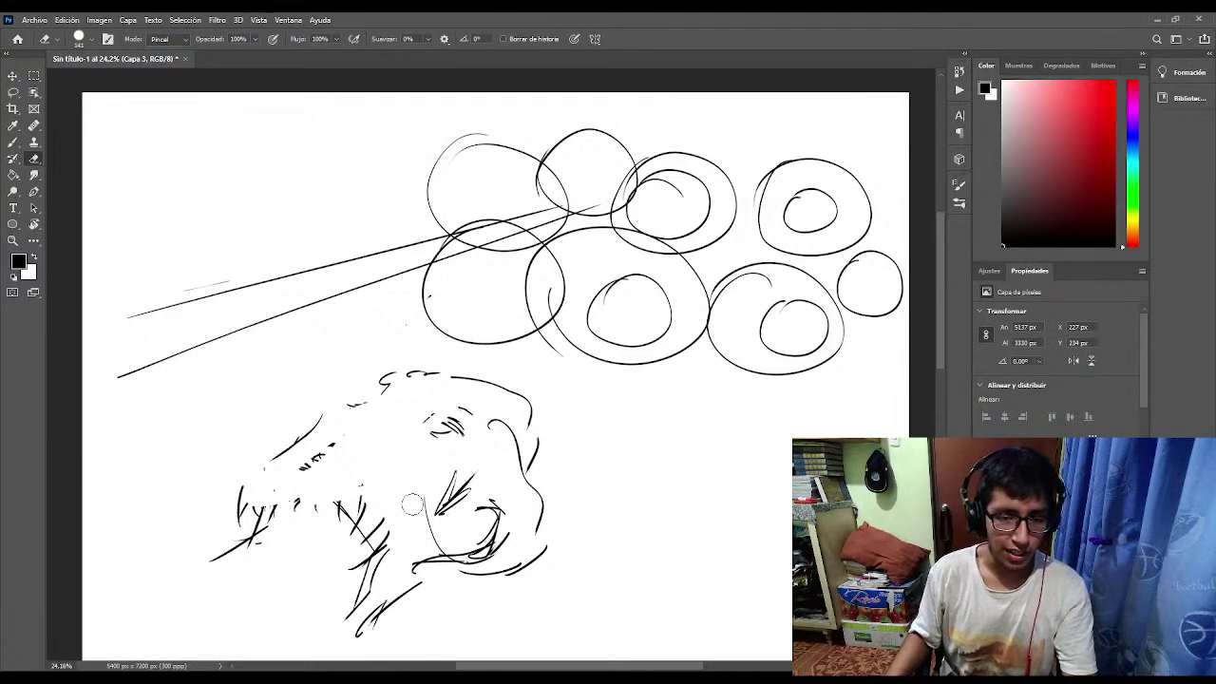
{"action": "mouse_move", "coordinate": [345, 516]}
{"action": "left_mouse_down"}
{"action": "mouse_move", "coordinate": [159, 512]}
{"action": "mouse_move", "coordinate": [220, 469]}
{"action": "mouse_move", "coordinate": [265, 469]}
{"action": "mouse_move", "coordinate": [270, 577]}
{"action": "mouse_move", "coordinate": [364, 463]}
{"action": "mouse_move", "coordinate": [380, 501]}
{"action": "mouse_move", "coordinate": [398, 444]}
{"action": "mouse_move", "coordinate": [317, 530]}
{"action": "mouse_move", "coordinate": [351, 494]}
{"action": "mouse_move", "coordinate": [488, 504]}
{"action": "mouse_move", "coordinate": [376, 466]}
{"action": "mouse_move", "coordinate": [399, 512]}
{"action": "mouse_move", "coordinate": [442, 456]}
{"action": "mouse_move", "coordinate": [513, 512]}
{"action": "mouse_move", "coordinate": [525, 550]}
{"action": "mouse_move", "coordinate": [570, 515]}
{"action": "mouse_move", "coordinate": [437, 542]}
{"action": "mouse_move", "coordinate": [484, 519]}
{"action": "mouse_move", "coordinate": [539, 528]}
{"action": "mouse_move", "coordinate": [504, 531]}
{"action": "mouse_move", "coordinate": [603, 472]}
{"action": "mouse_move", "coordinate": [542, 461]}
{"action": "mouse_move", "coordinate": [594, 463]}
{"action": "mouse_move", "coordinate": [537, 477]}
{"action": "mouse_move", "coordinate": [518, 435]}
{"action": "mouse_move", "coordinate": [528, 416]}
{"action": "mouse_move", "coordinate": [552, 444]}
{"action": "mouse_move", "coordinate": [504, 421]}
{"action": "mouse_move", "coordinate": [475, 436]}
{"action": "mouse_move", "coordinate": [468, 390]}
{"action": "mouse_move", "coordinate": [487, 334]}
{"action": "mouse_move", "coordinate": [484, 424]}
{"action": "mouse_move", "coordinate": [483, 410]}
{"action": "mouse_move", "coordinate": [533, 397]}
{"action": "left_mouse_up"}
{"action": "key", "text": "b"}
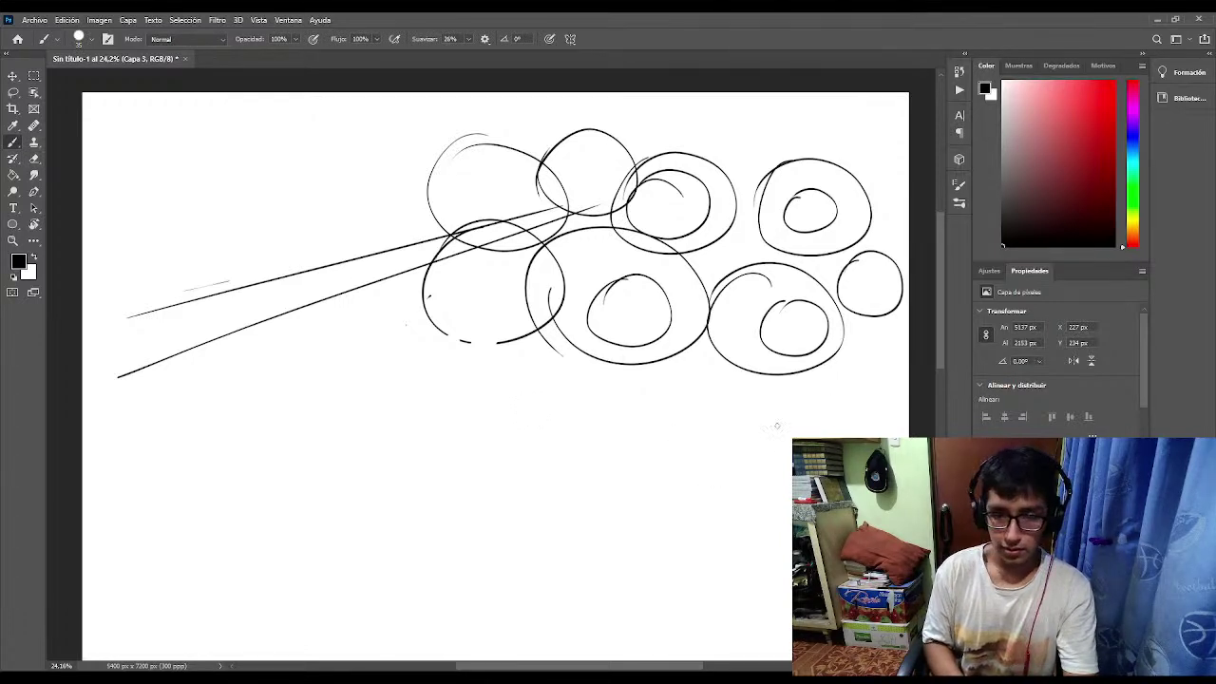
Draw five large freehand circles, three in a row below the existing ones and two stacked on the left of the group.
{"action": "mouse_move", "coordinate": [727, 410]}
{"action": "left_mouse_down"}
{"action": "mouse_move", "coordinate": [703, 480]}
{"action": "mouse_move", "coordinate": [682, 444]}
{"action": "mouse_move", "coordinate": [691, 486]}
{"action": "left_mouse_up"}
{"action": "mouse_move", "coordinate": [578, 418]}
{"action": "left_mouse_down"}
{"action": "mouse_move", "coordinate": [498, 480]}
{"action": "mouse_move", "coordinate": [521, 423]}
{"action": "left_mouse_up"}
{"action": "mouse_move", "coordinate": [365, 378]}
{"action": "left_mouse_down"}
{"action": "mouse_move", "coordinate": [348, 401]}
{"action": "mouse_move", "coordinate": [391, 368]}
{"action": "mouse_move", "coordinate": [332, 426]}
{"action": "left_mouse_up"}
{"action": "mouse_move", "coordinate": [325, 304]}
{"action": "left_mouse_down"}
{"action": "mouse_move", "coordinate": [399, 318]}
{"action": "mouse_move", "coordinate": [380, 291]}
{"action": "mouse_move", "coordinate": [313, 302]}
{"action": "left_mouse_up"}
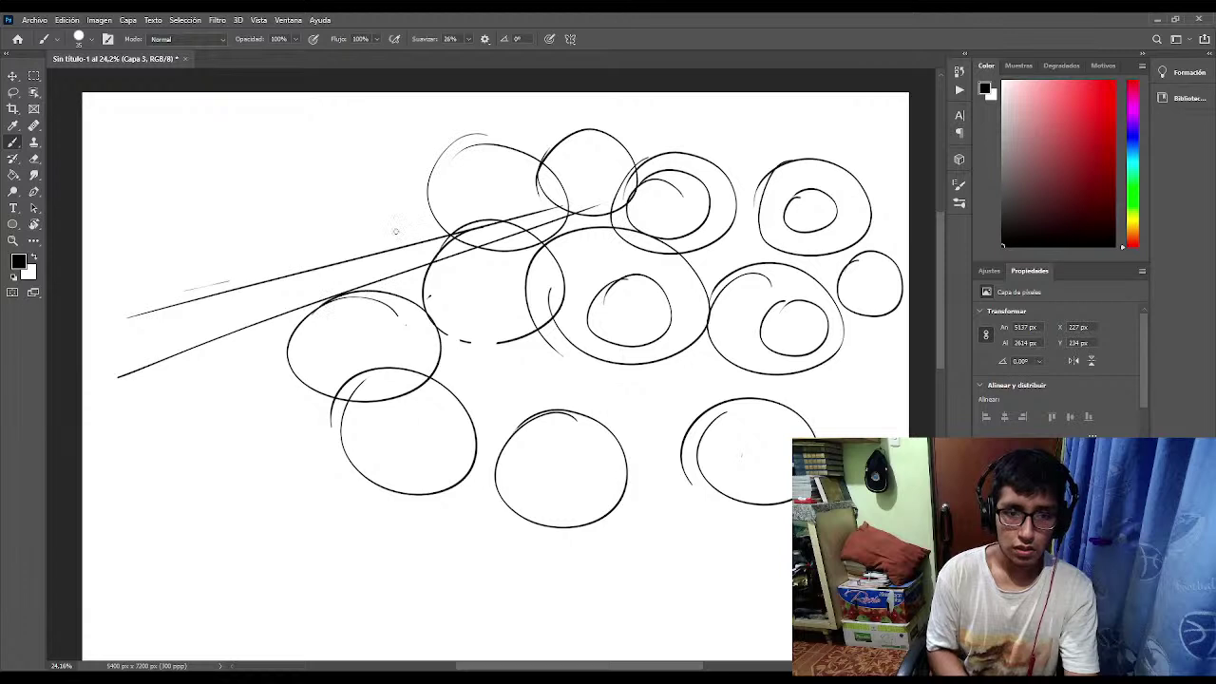
{"action": "mouse_move", "coordinate": [321, 165]}
{"action": "left_mouse_down"}
{"action": "mouse_move", "coordinate": [271, 275]}
{"action": "mouse_move", "coordinate": [285, 167]}
{"action": "left_mouse_up"}
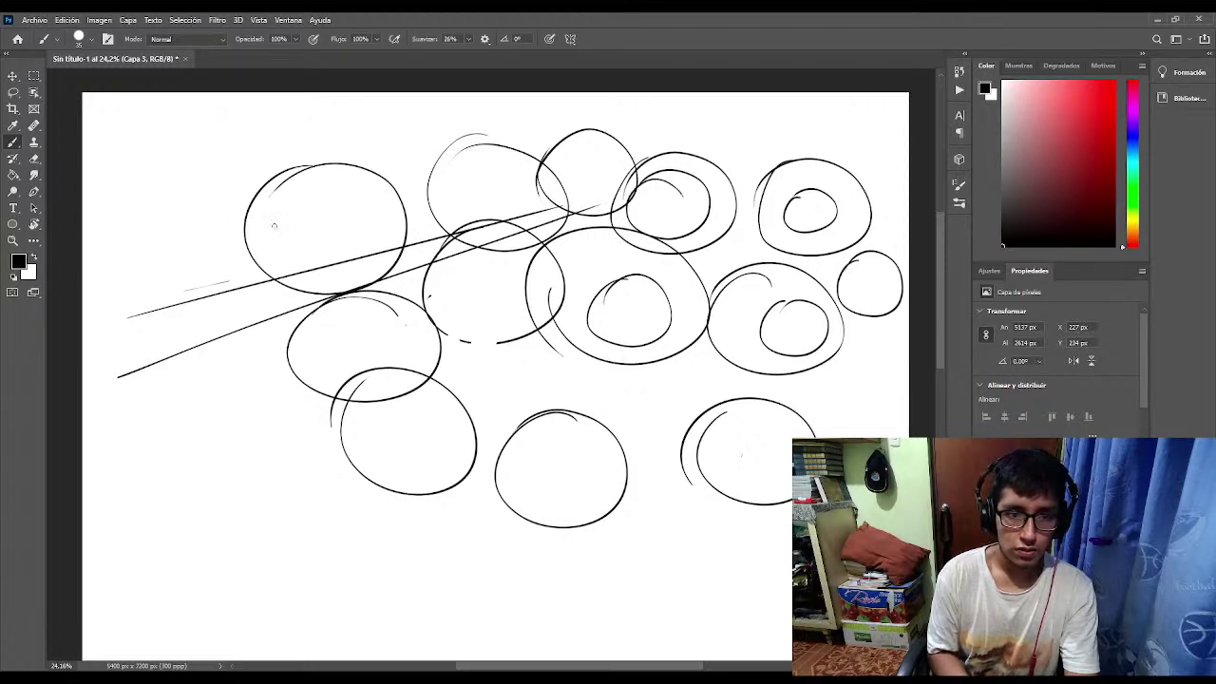
Draw a smaller circle inside the upper-left one, one at the far left, and overlapping circles along the lower row to the right edge.
{"action": "mouse_move", "coordinate": [274, 226]}
{"action": "left_mouse_down"}
{"action": "mouse_move", "coordinate": [327, 207]}
{"action": "mouse_move", "coordinate": [275, 230]}
{"action": "left_mouse_up"}
{"action": "mouse_move", "coordinate": [183, 387]}
{"action": "left_mouse_down"}
{"action": "mouse_move", "coordinate": [250, 490]}
{"action": "mouse_move", "coordinate": [287, 377]}
{"action": "mouse_move", "coordinate": [185, 399]}
{"action": "left_mouse_up"}
{"action": "mouse_move", "coordinate": [508, 369]}
{"action": "left_mouse_down"}
{"action": "mouse_move", "coordinate": [475, 463]}
{"action": "mouse_move", "coordinate": [499, 373]}
{"action": "mouse_move", "coordinate": [656, 439]}
{"action": "mouse_move", "coordinate": [594, 361]}
{"action": "left_mouse_up"}
{"action": "mouse_move", "coordinate": [710, 357]}
{"action": "left_mouse_down"}
{"action": "mouse_move", "coordinate": [637, 417]}
{"action": "mouse_move", "coordinate": [715, 359]}
{"action": "mouse_move", "coordinate": [660, 404]}
{"action": "mouse_move", "coordinate": [732, 435]}
{"action": "mouse_move", "coordinate": [570, 494]}
{"action": "mouse_move", "coordinate": [608, 436]}
{"action": "left_mouse_up"}
{"action": "mouse_move", "coordinate": [751, 416]}
{"action": "left_mouse_down"}
{"action": "mouse_move", "coordinate": [808, 475]}
{"action": "mouse_move", "coordinate": [684, 456]}
{"action": "mouse_move", "coordinate": [803, 425]}
{"action": "left_mouse_up"}
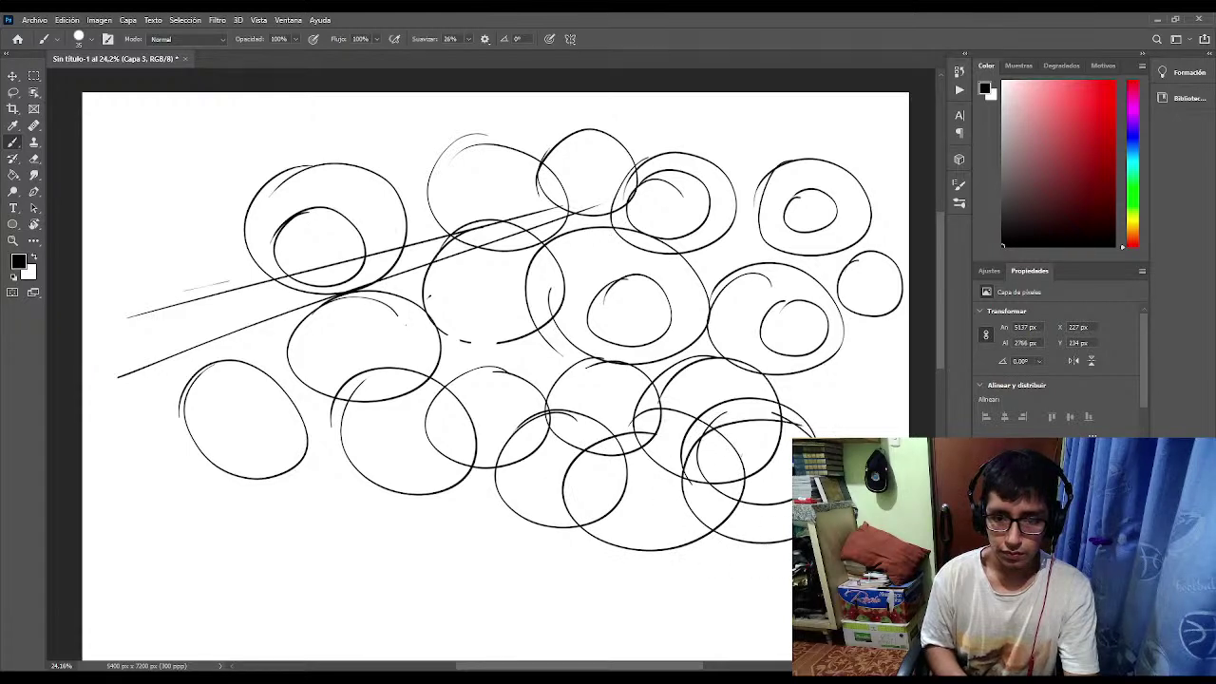
{"action": "mouse_move", "coordinate": [870, 409]}
{"action": "left_mouse_down"}
{"action": "mouse_move", "coordinate": [736, 513]}
{"action": "mouse_move", "coordinate": [861, 399]}
{"action": "left_mouse_up"}
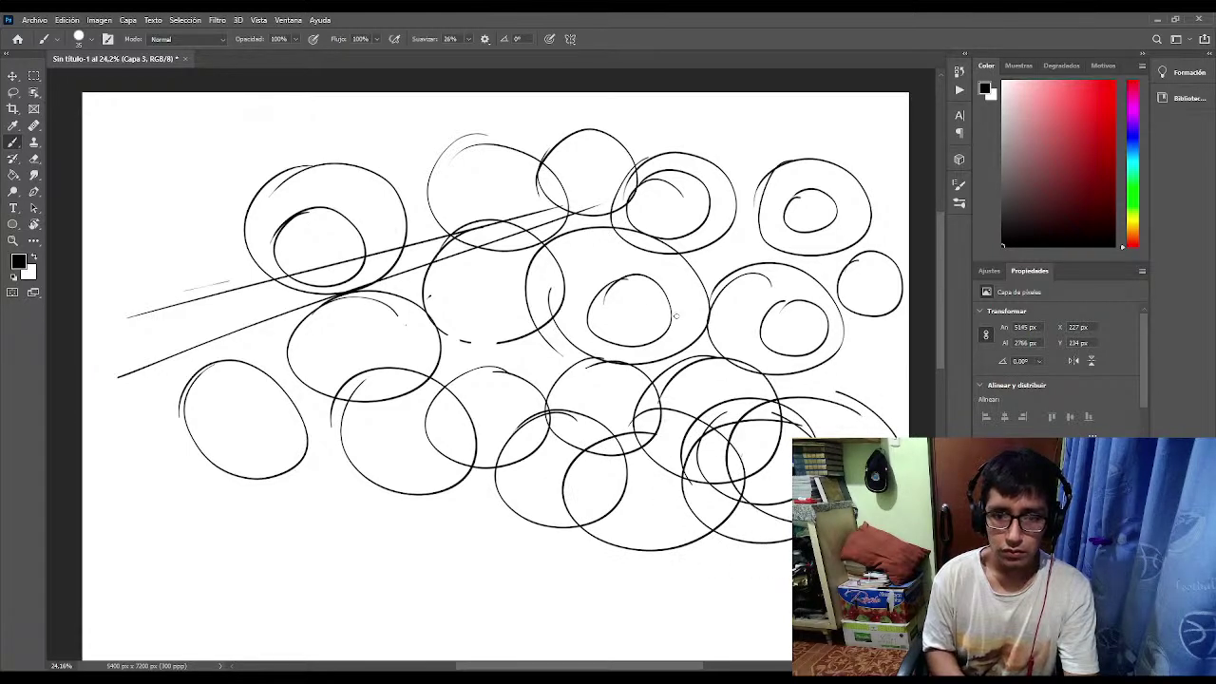
Draw overlapping circles over the middle row, working from the right-centre of the canvas back to the upper left.
{"action": "mouse_move", "coordinate": [756, 299]}
{"action": "left_mouse_down"}
{"action": "mouse_move", "coordinate": [575, 328]}
{"action": "mouse_move", "coordinate": [731, 285]}
{"action": "left_mouse_up"}
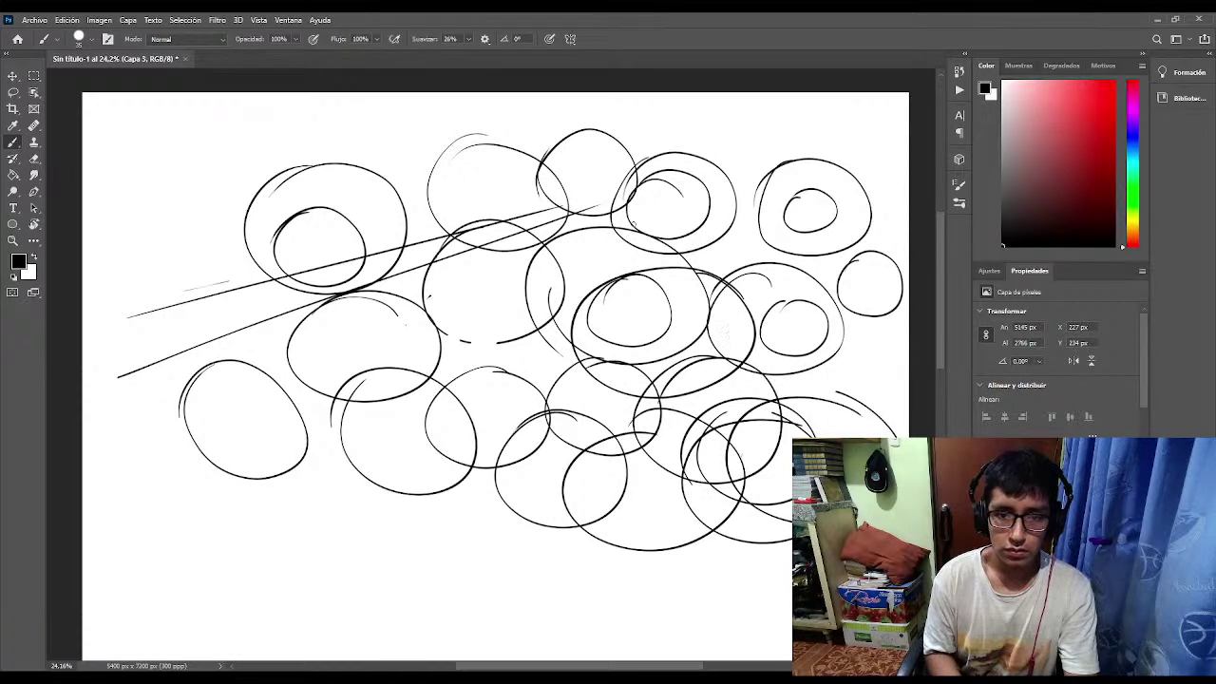
{"action": "mouse_move", "coordinate": [655, 223]}
{"action": "left_mouse_down"}
{"action": "mouse_move", "coordinate": [668, 327]}
{"action": "mouse_move", "coordinate": [563, 265]}
{"action": "mouse_move", "coordinate": [698, 240]}
{"action": "left_mouse_up"}
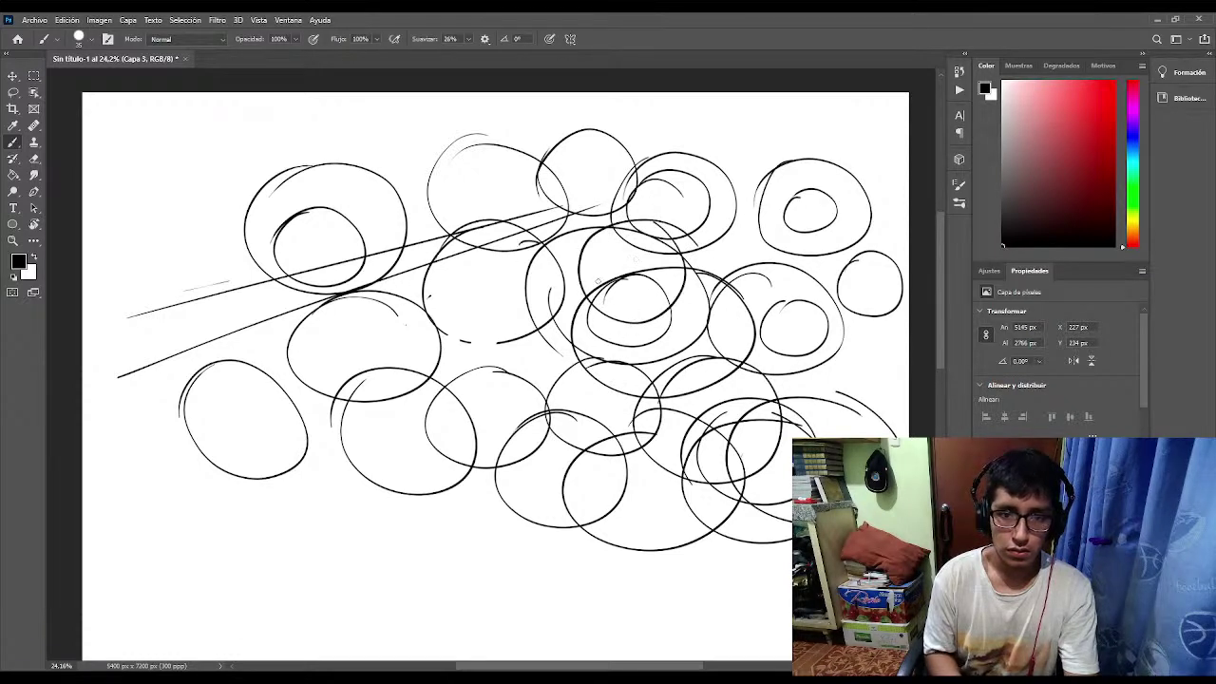
{"action": "mouse_move", "coordinate": [574, 249]}
{"action": "left_mouse_down"}
{"action": "mouse_move", "coordinate": [414, 318]}
{"action": "mouse_move", "coordinate": [570, 276]}
{"action": "left_mouse_up"}
{"action": "mouse_move", "coordinate": [518, 340]}
{"action": "left_mouse_down"}
{"action": "mouse_move", "coordinate": [399, 375]}
{"action": "mouse_move", "coordinate": [513, 323]}
{"action": "left_mouse_up"}
{"action": "left_click_drag", "start_coordinate": [466, 278], "coordinate": [518, 380]}
{"action": "left_click_drag", "start_coordinate": [392, 359], "coordinate": [524, 285]}
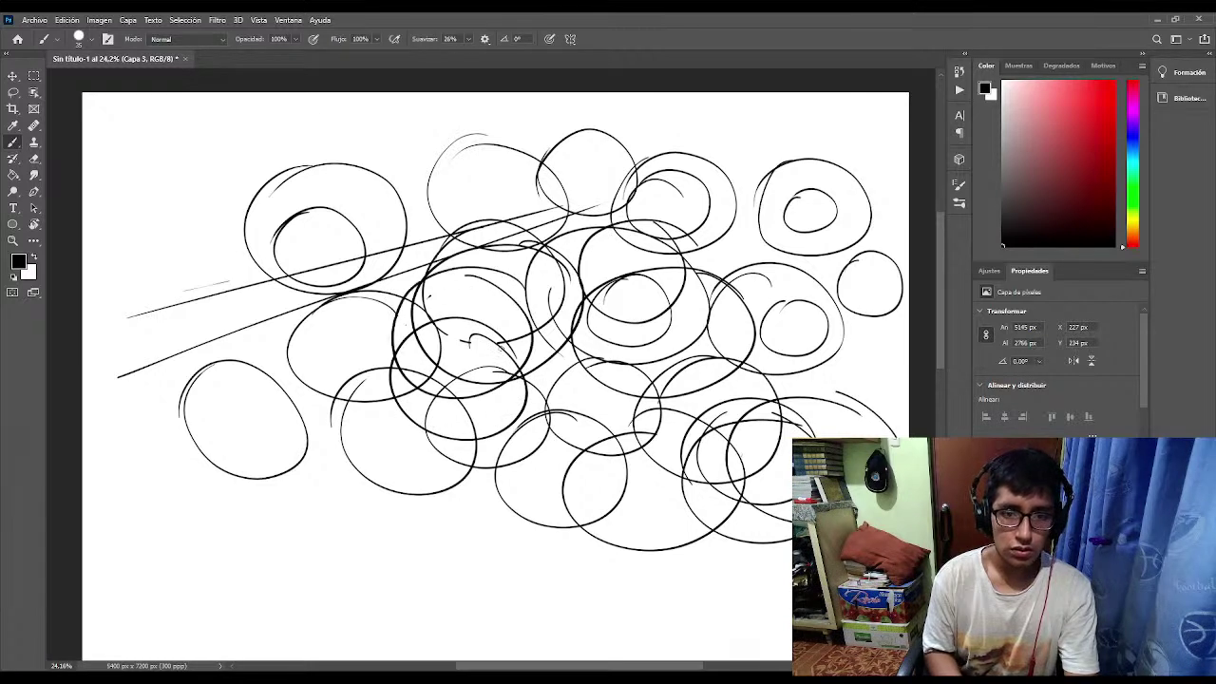
{"action": "mouse_move", "coordinate": [415, 190]}
{"action": "left_mouse_down"}
{"action": "mouse_move", "coordinate": [356, 294]}
{"action": "mouse_move", "coordinate": [461, 205]}
{"action": "left_mouse_up"}
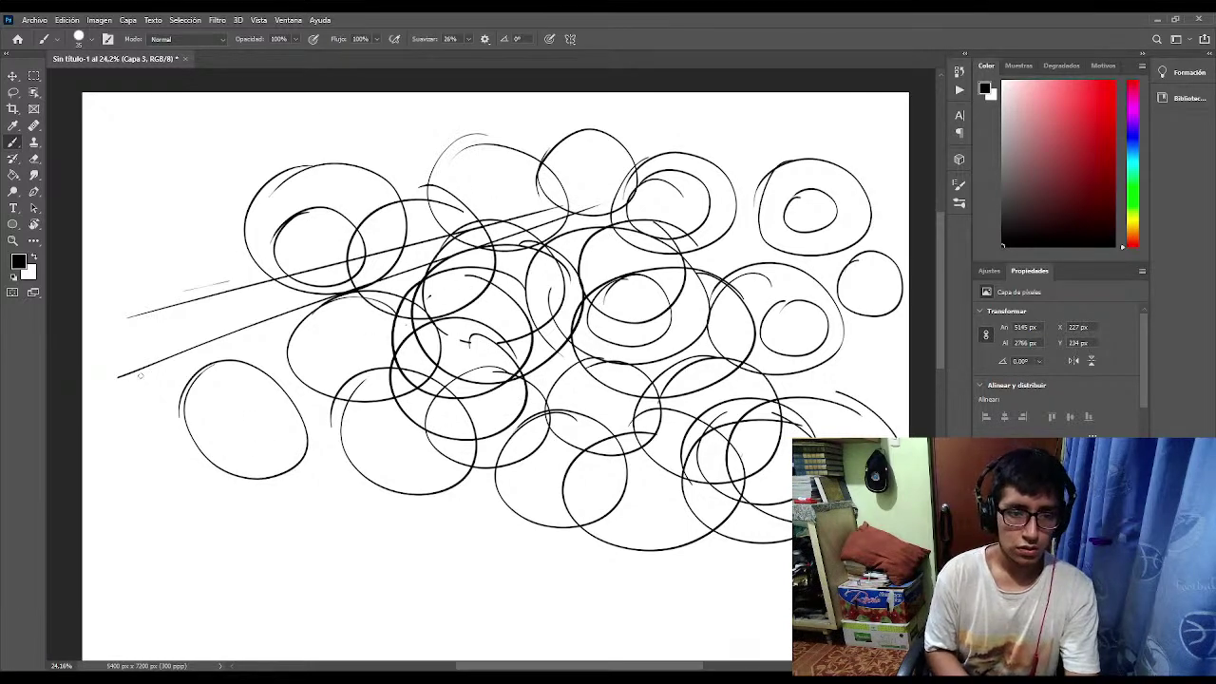
Draw two more long rising lines over the existing ones and cross them with parallel diagonals descending to the right.
{"action": "left_click_drag", "start_coordinate": [87, 397], "coordinate": [532, 216]}
{"action": "left_click_drag", "start_coordinate": [139, 384], "coordinate": [460, 264]}
{"action": "left_click_drag", "start_coordinate": [255, 211], "coordinate": [356, 420]}
{"action": "left_click_drag", "start_coordinate": [197, 213], "coordinate": [350, 430]}
{"action": "left_click_drag", "start_coordinate": [133, 238], "coordinate": [300, 435]}
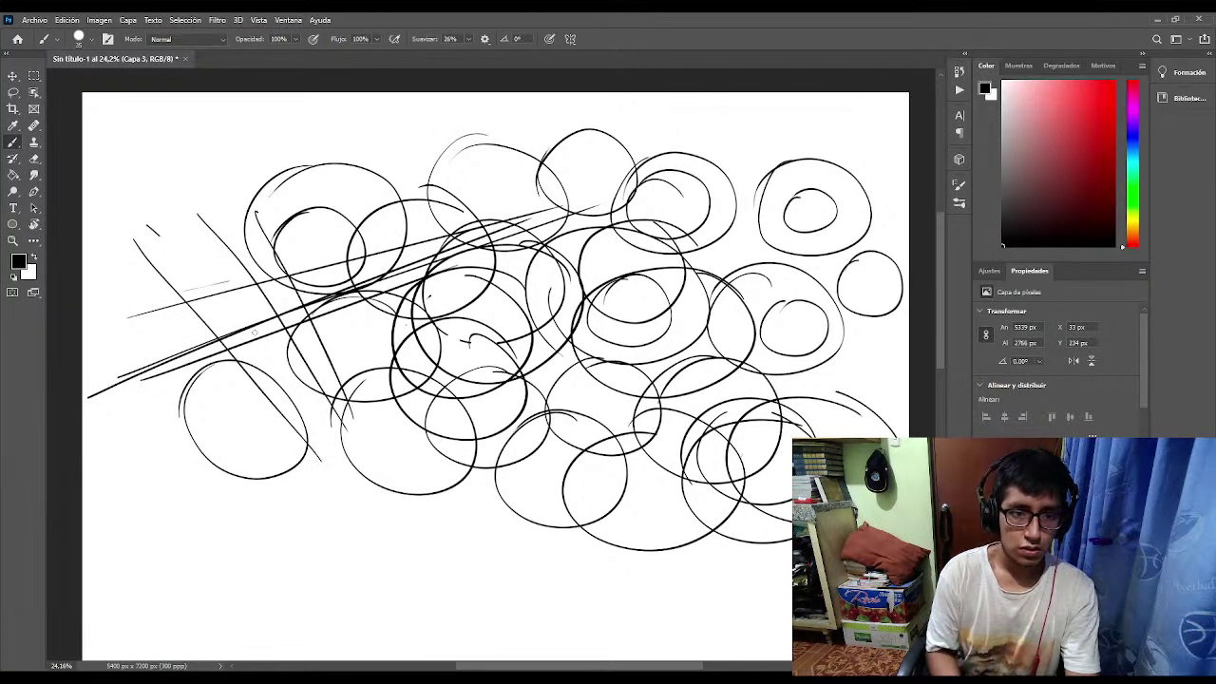
{"action": "left_click_drag", "start_coordinate": [152, 230], "coordinate": [354, 448]}
{"action": "left_click_drag", "start_coordinate": [97, 261], "coordinate": [306, 461]}
{"action": "left_click_drag", "start_coordinate": [83, 334], "coordinate": [267, 499]}
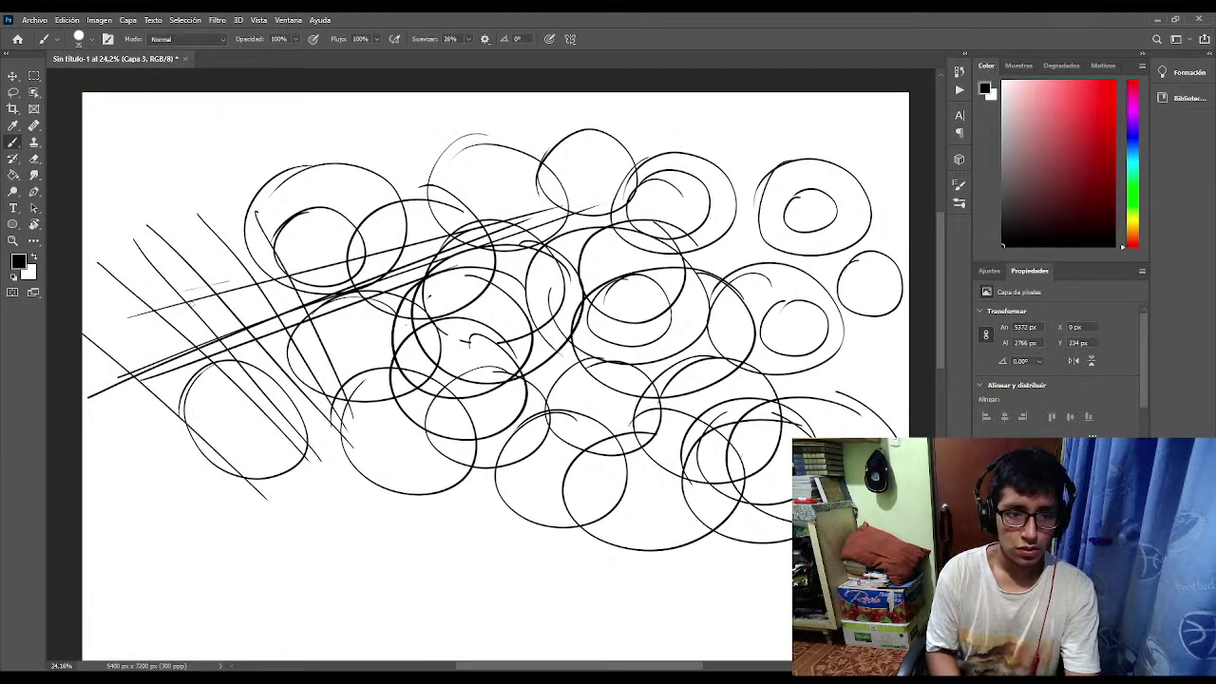
Draw a series of steep, nearly vertical lines across the crossed diagonals on the canvas's left side.
{"action": "left_click_drag", "start_coordinate": [195, 295], "coordinate": [154, 525]}
{"action": "left_click_drag", "start_coordinate": [232, 300], "coordinate": [180, 513]}
{"action": "left_click_drag", "start_coordinate": [272, 201], "coordinate": [209, 529]}
{"action": "left_click_drag", "start_coordinate": [257, 340], "coordinate": [211, 509]}
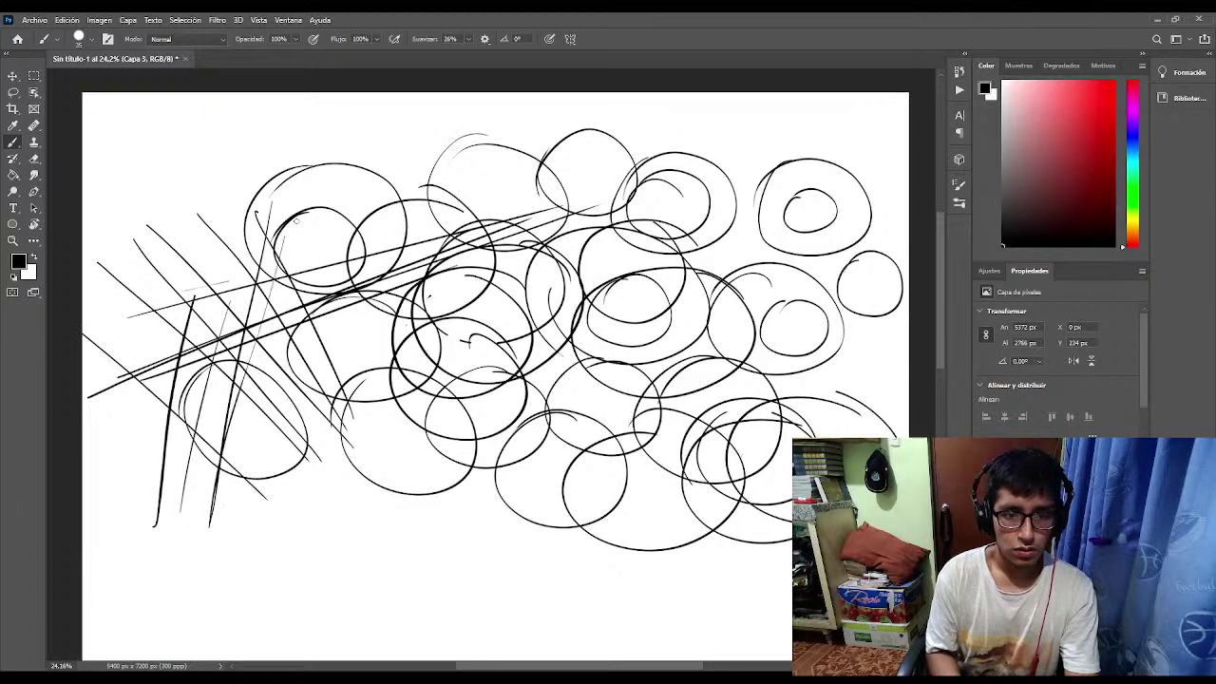
{"action": "mouse_move", "coordinate": [288, 224]}
{"action": "left_mouse_down"}
{"action": "mouse_move", "coordinate": [243, 524]}
{"action": "mouse_move", "coordinate": [301, 332]}
{"action": "left_mouse_up"}
{"action": "left_click_drag", "start_coordinate": [340, 211], "coordinate": [302, 532]}
{"action": "left_click_drag", "start_coordinate": [368, 306], "coordinate": [310, 500]}
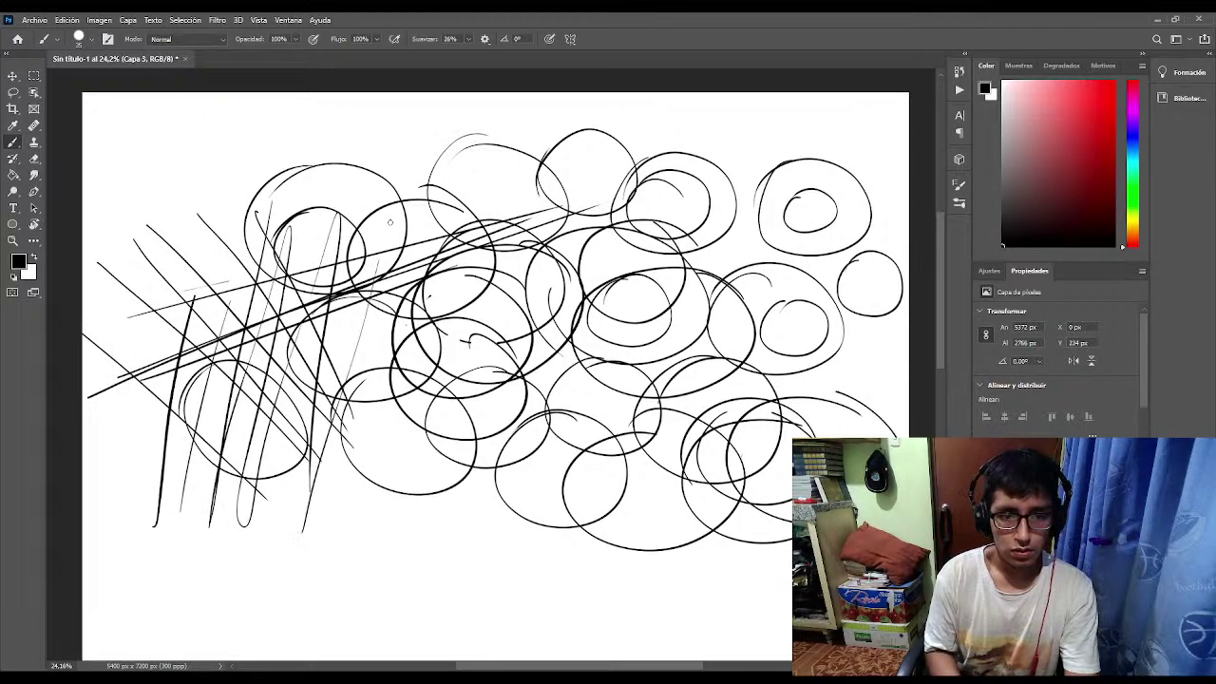
Continue the steep slanted lines rightward over the overlapping circles to the middle of the canvas.
{"action": "left_click_drag", "start_coordinate": [389, 223], "coordinate": [336, 560]}
{"action": "left_click_drag", "start_coordinate": [414, 335], "coordinate": [354, 599]}
{"action": "mouse_move", "coordinate": [461, 230]}
{"action": "left_mouse_down"}
{"action": "mouse_move", "coordinate": [395, 507]}
{"action": "mouse_move", "coordinate": [424, 556]}
{"action": "left_mouse_up"}
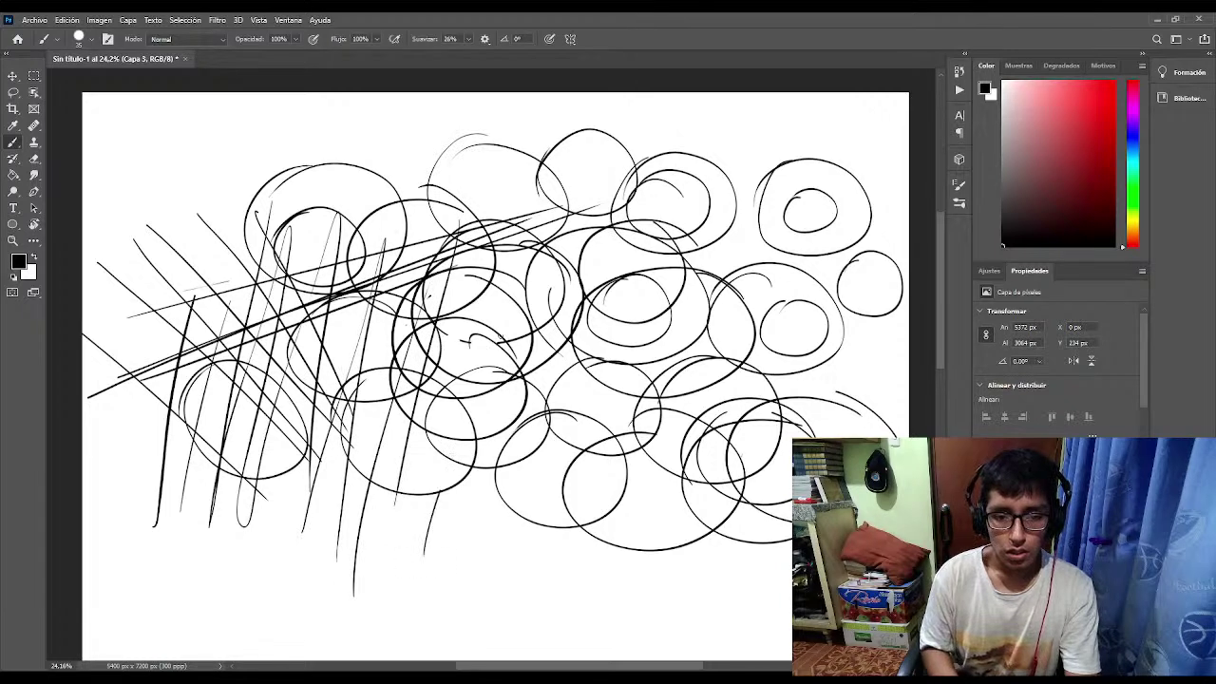
{"action": "left_click_drag", "start_coordinate": [525, 285], "coordinate": [439, 490]}
{"action": "left_click_drag", "start_coordinate": [545, 251], "coordinate": [463, 545]}
{"action": "left_click_drag", "start_coordinate": [505, 429], "coordinate": [449, 555]}
{"action": "left_click_drag", "start_coordinate": [614, 225], "coordinate": [545, 361]}
{"action": "left_click_drag", "start_coordinate": [525, 403], "coordinate": [481, 498]}
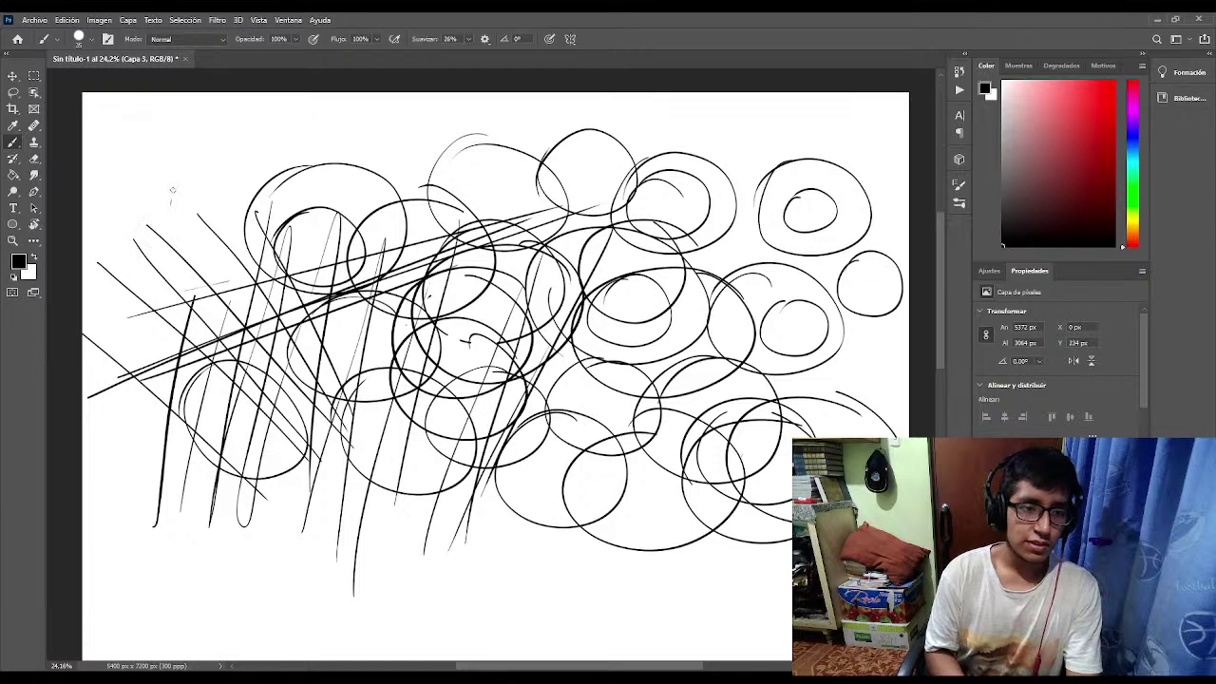
Draw four large overlapping circles in a row along the canvas's upper-left edge.
{"action": "mouse_move", "coordinate": [147, 123]}
{"action": "left_mouse_down"}
{"action": "mouse_move", "coordinate": [144, 254]}
{"action": "mouse_move", "coordinate": [233, 138]}
{"action": "mouse_move", "coordinate": [245, 171]}
{"action": "left_mouse_up"}
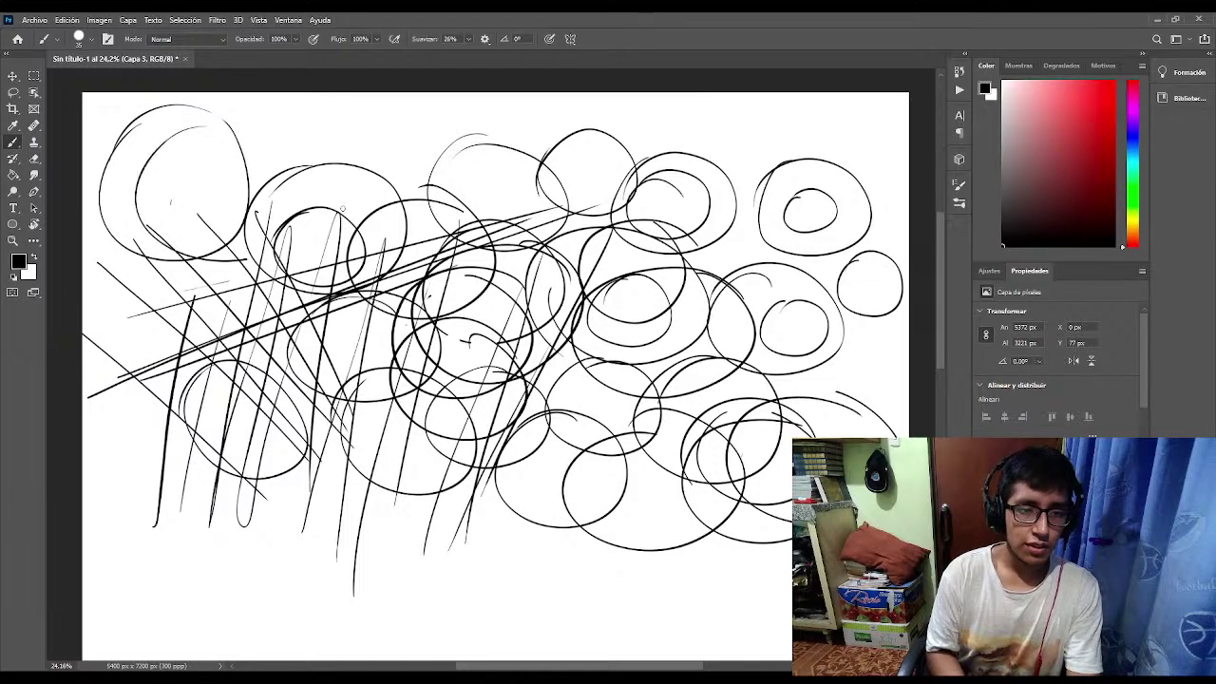
{"action": "left_click_drag", "start_coordinate": [249, 126], "coordinate": [148, 190]}
{"action": "mouse_move", "coordinate": [204, 162]}
{"action": "left_mouse_down"}
{"action": "mouse_move", "coordinate": [359, 209]}
{"action": "mouse_move", "coordinate": [256, 128]}
{"action": "left_mouse_up"}
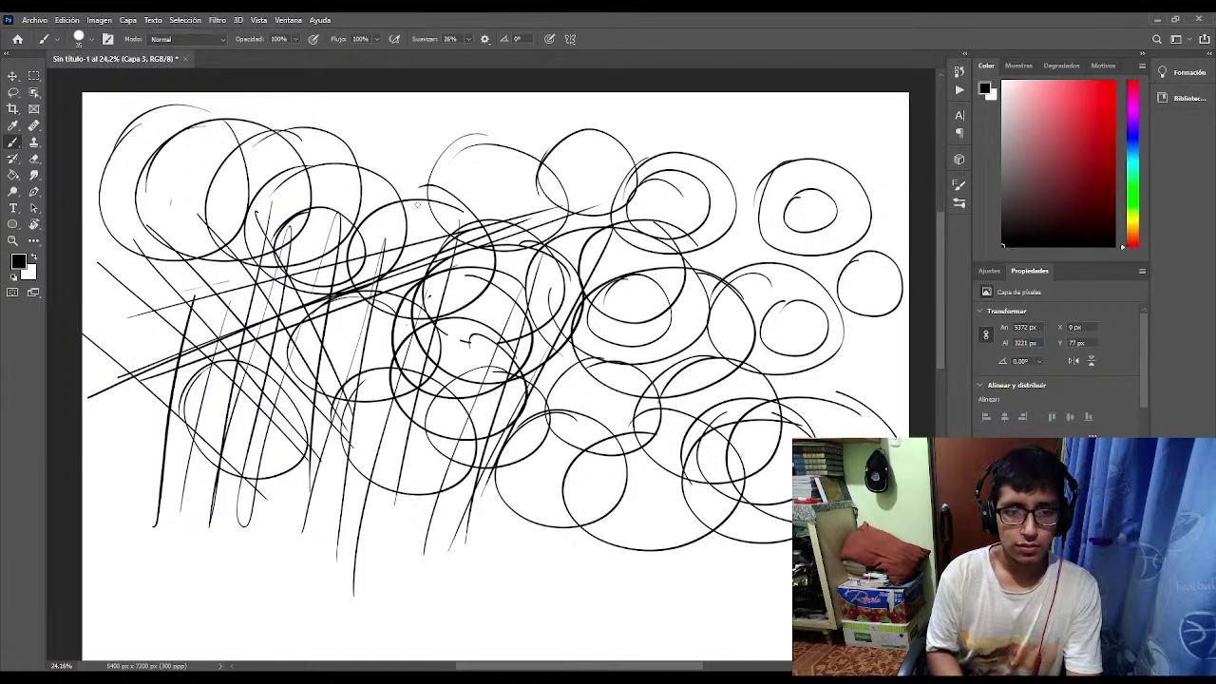
{"action": "mouse_move", "coordinate": [380, 112]}
{"action": "left_mouse_down"}
{"action": "mouse_move", "coordinate": [349, 175]}
{"action": "mouse_move", "coordinate": [443, 112]}
{"action": "left_mouse_up"}
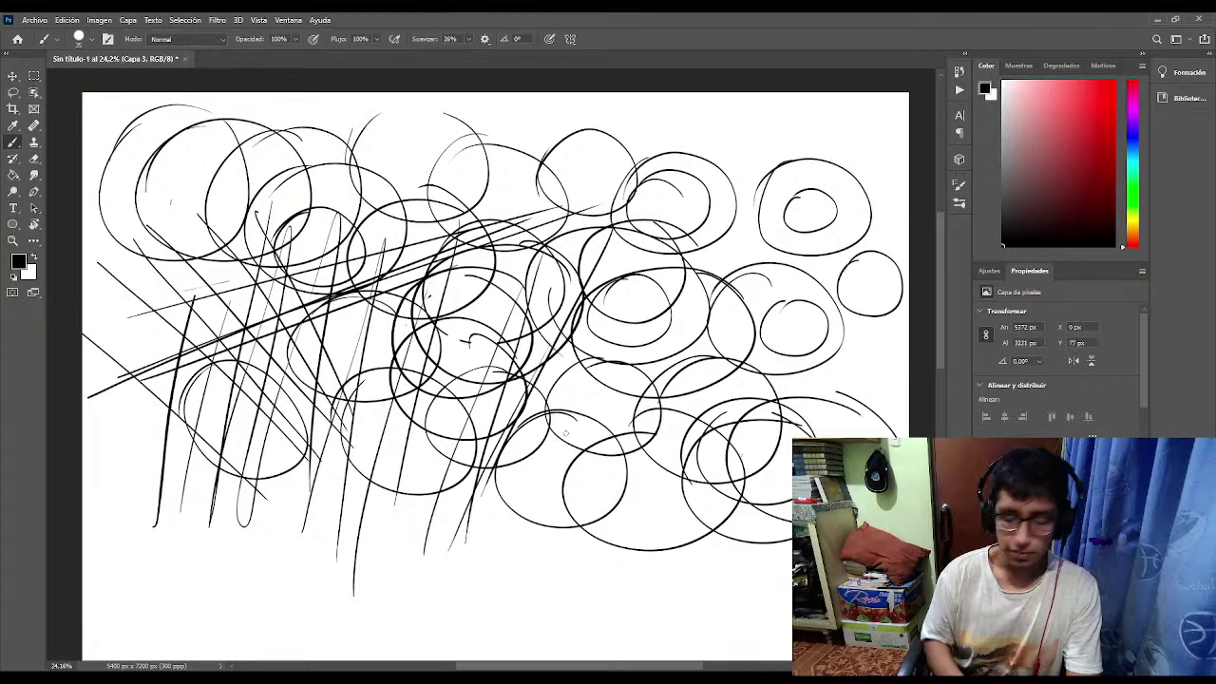
Sketch a box's upright front face below the circles, with receding edges at its top and bottom right.
{"action": "scroll", "coordinate": [566, 433], "scroll_direction": "down", "scroll_amount": 5}
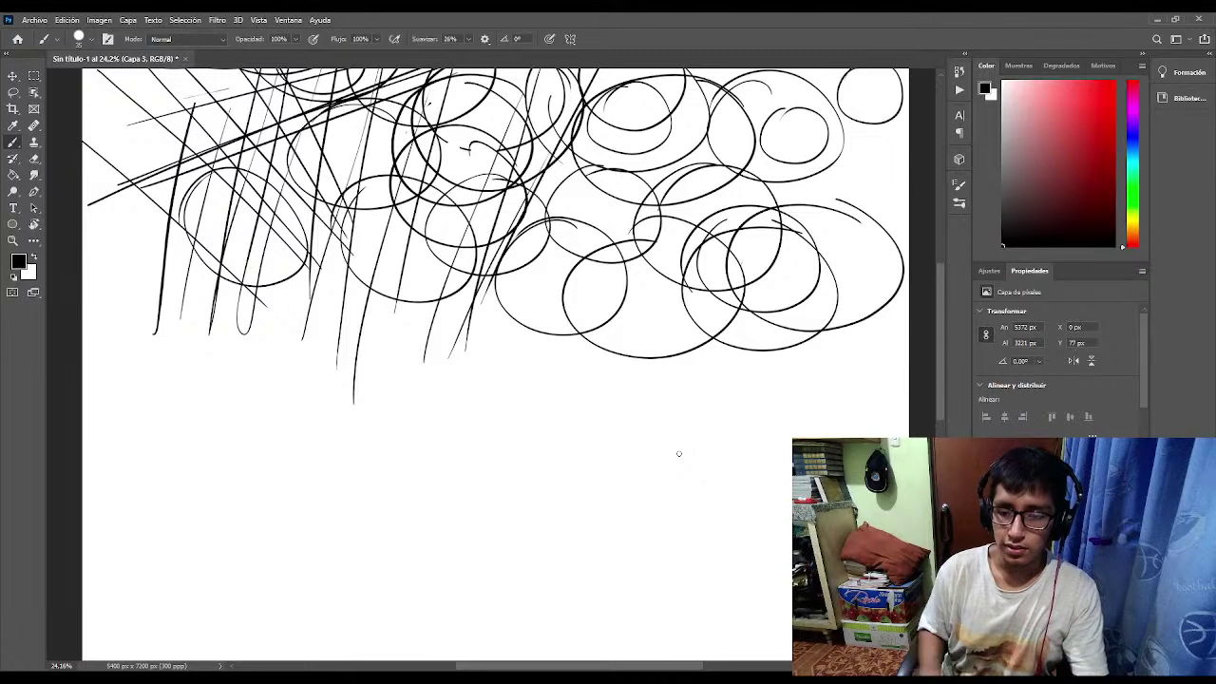
{"action": "mouse_move", "coordinate": [623, 380]}
{"action": "left_mouse_down"}
{"action": "mouse_move", "coordinate": [606, 539]}
{"action": "mouse_move", "coordinate": [688, 529]}
{"action": "left_mouse_up"}
{"action": "mouse_move", "coordinate": [619, 404]}
{"action": "left_mouse_down"}
{"action": "mouse_move", "coordinate": [685, 400]}
{"action": "mouse_move", "coordinate": [666, 502]}
{"action": "left_mouse_up"}
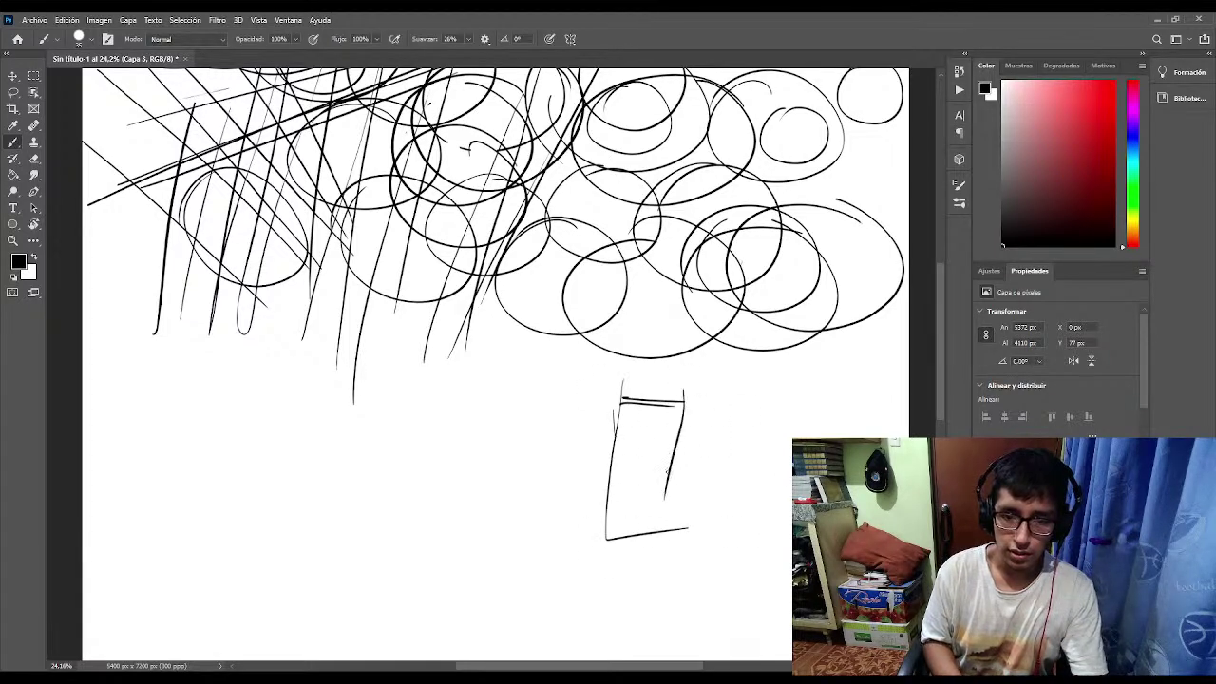
{"action": "mouse_move", "coordinate": [671, 446]}
{"action": "left_mouse_down"}
{"action": "mouse_move", "coordinate": [658, 532]}
{"action": "mouse_move", "coordinate": [670, 543]}
{"action": "left_mouse_up"}
{"action": "mouse_move", "coordinate": [692, 414]}
{"action": "left_mouse_down"}
{"action": "mouse_move", "coordinate": [674, 536]}
{"action": "mouse_move", "coordinate": [674, 503]}
{"action": "mouse_move", "coordinate": [716, 515]}
{"action": "mouse_move", "coordinate": [739, 483]}
{"action": "left_mouse_up"}
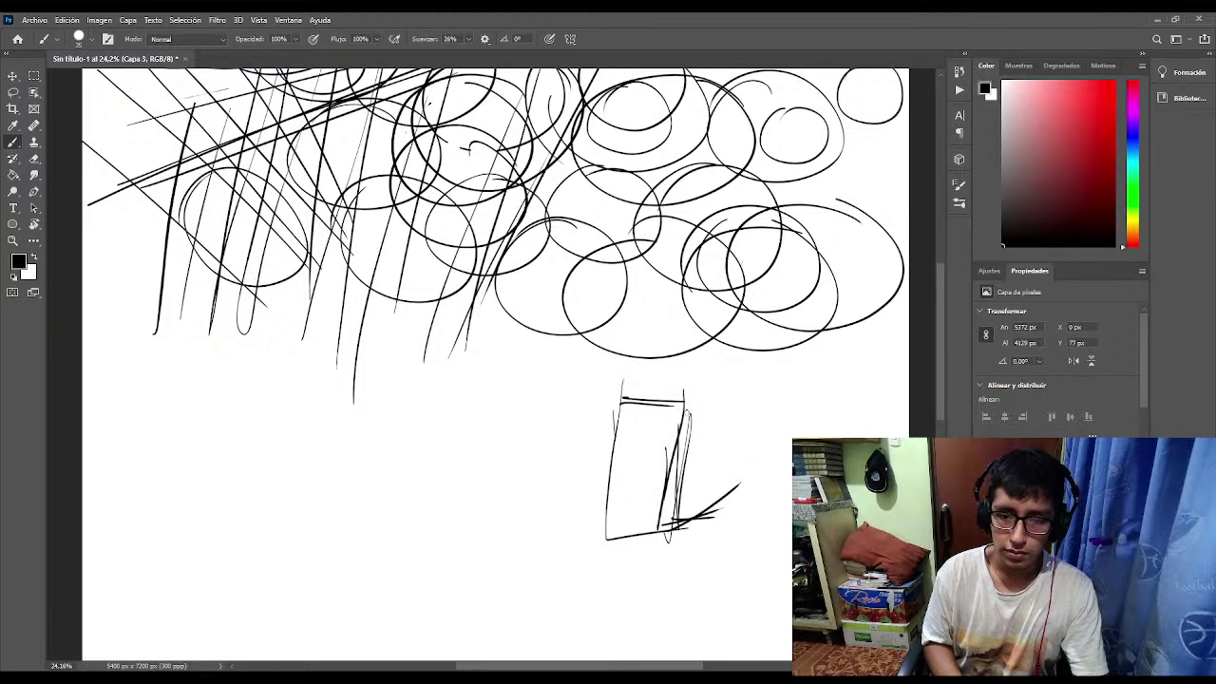
{"action": "left_click_drag", "start_coordinate": [680, 410], "coordinate": [730, 387]}
{"action": "mouse_move", "coordinate": [604, 399]}
{"action": "left_mouse_down"}
{"action": "mouse_move", "coordinate": [703, 365]}
{"action": "mouse_move", "coordinate": [757, 366]}
{"action": "left_mouse_up"}
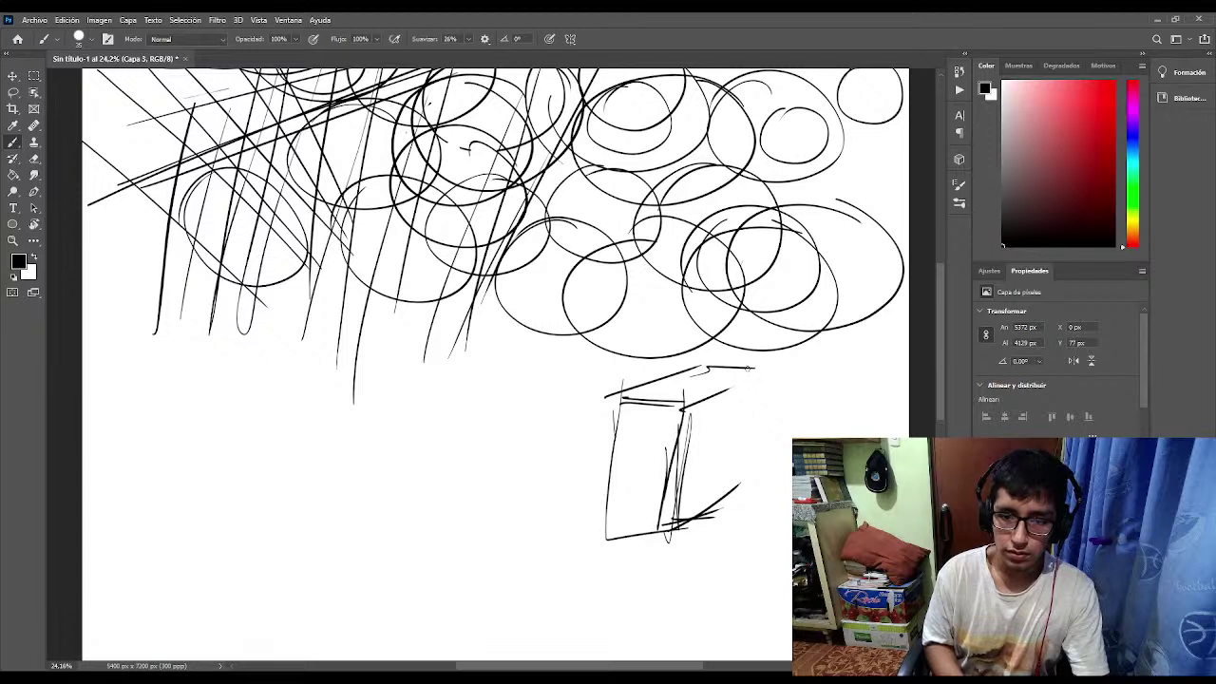
Complete the box's side face and retrace its vertical and bottom edges with repeated straight strokes.
{"action": "mouse_move", "coordinate": [684, 403]}
{"action": "left_mouse_down"}
{"action": "mouse_move", "coordinate": [754, 368]}
{"action": "mouse_move", "coordinate": [703, 485]}
{"action": "left_mouse_up"}
{"action": "mouse_move", "coordinate": [748, 389]}
{"action": "left_mouse_down"}
{"action": "mouse_move", "coordinate": [730, 518]}
{"action": "mouse_move", "coordinate": [760, 376]}
{"action": "left_mouse_up"}
{"action": "left_click_drag", "start_coordinate": [711, 488], "coordinate": [737, 475]}
{"action": "left_click_drag", "start_coordinate": [679, 528], "coordinate": [739, 477]}
{"action": "left_click_drag", "start_coordinate": [677, 532], "coordinate": [730, 492]}
{"action": "left_click_drag", "start_coordinate": [669, 426], "coordinate": [664, 542]}
{"action": "left_click_drag", "start_coordinate": [614, 410], "coordinate": [603, 513]}
{"action": "left_click_drag", "start_coordinate": [602, 444], "coordinate": [595, 545]}
{"action": "left_click_drag", "start_coordinate": [619, 397], "coordinate": [606, 449]}
{"action": "mouse_move", "coordinate": [610, 413]}
{"action": "left_mouse_down"}
{"action": "mouse_move", "coordinate": [651, 533]}
{"action": "mouse_move", "coordinate": [580, 541]}
{"action": "left_mouse_up"}
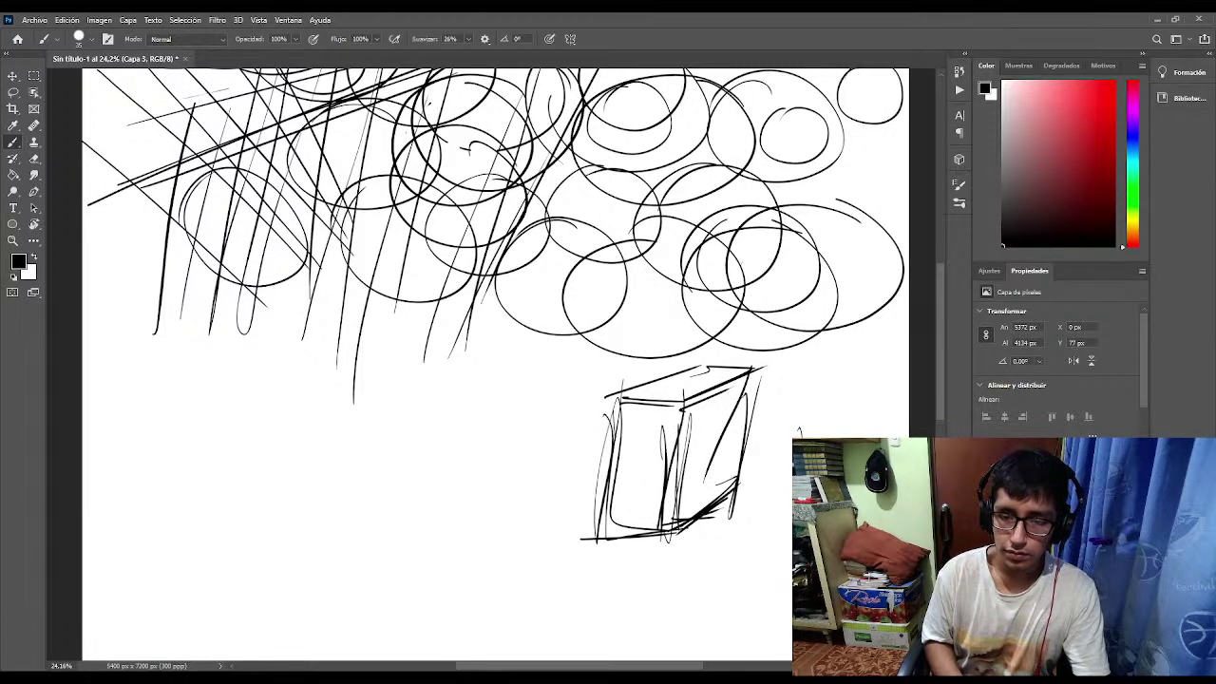
Draw the top face of the box at the canvas's right edge with straight horizontal and receding strokes.
{"action": "left_click_drag", "start_coordinate": [804, 426], "coordinate": [888, 422]}
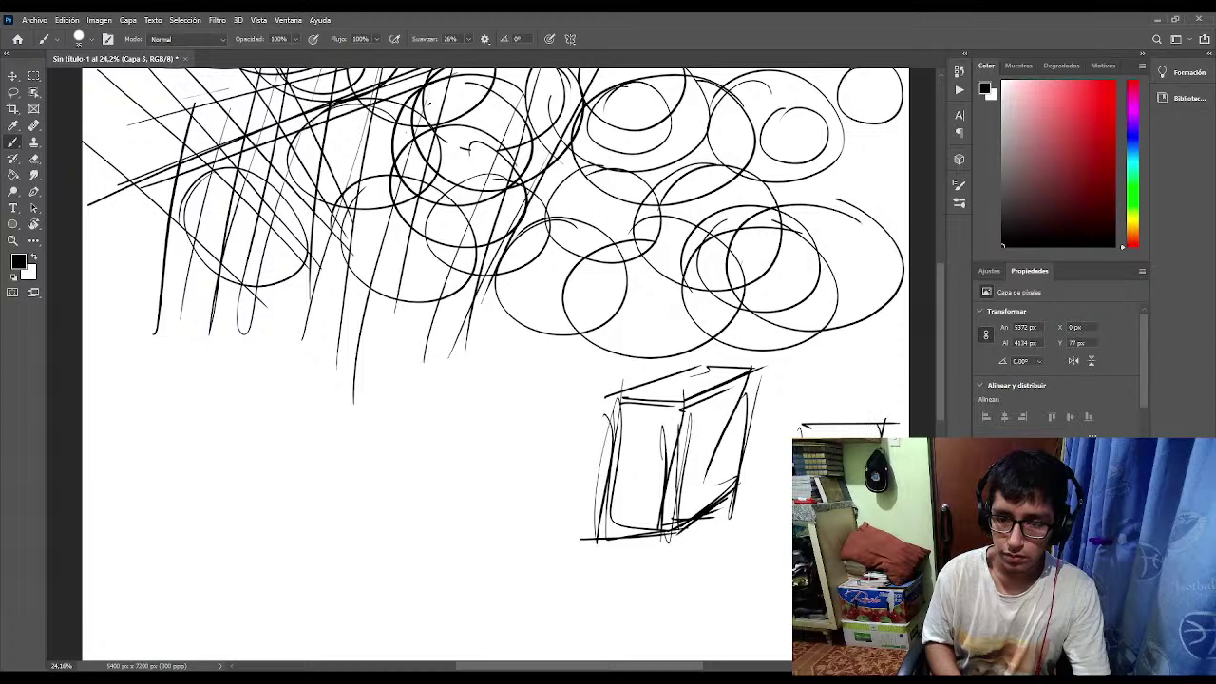
{"action": "mouse_move", "coordinate": [803, 423]}
{"action": "left_mouse_down"}
{"action": "mouse_move", "coordinate": [795, 433]}
{"action": "mouse_move", "coordinate": [853, 403]}
{"action": "mouse_move", "coordinate": [884, 420]}
{"action": "mouse_move", "coordinate": [908, 404]}
{"action": "left_mouse_up"}
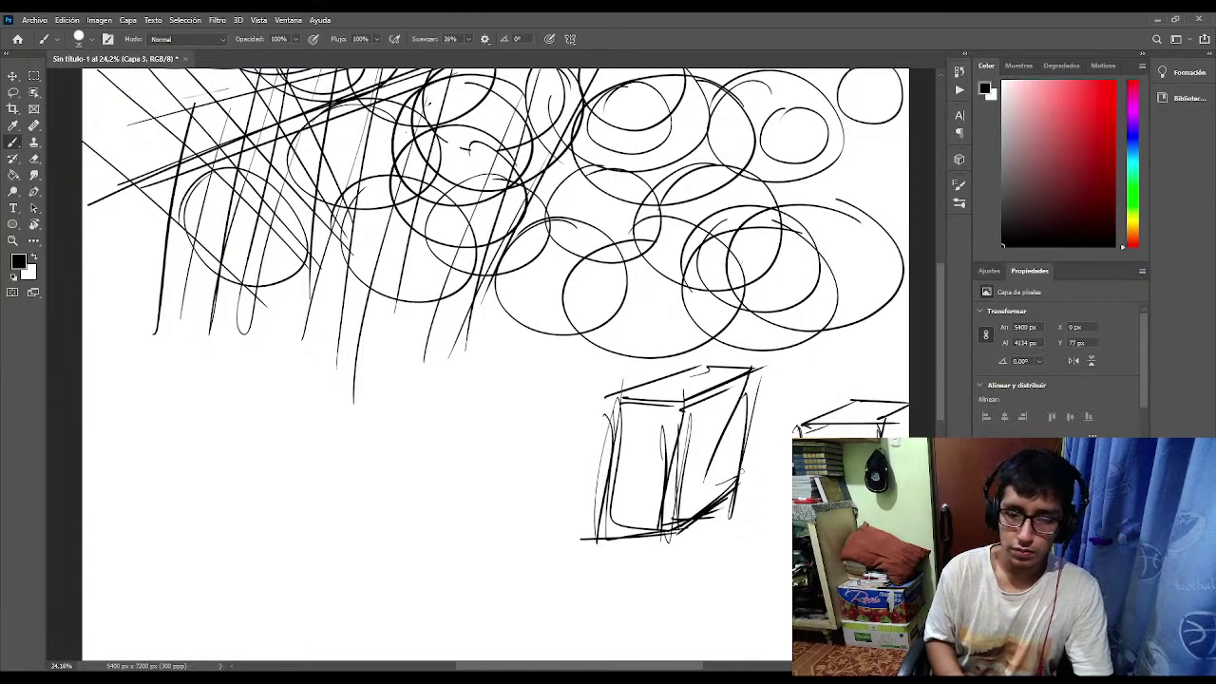
Sketch a small box left of the tall one, with front, top and left side faces, and retrace its front edges.
{"action": "left_click_drag", "start_coordinate": [544, 445], "coordinate": [532, 523]}
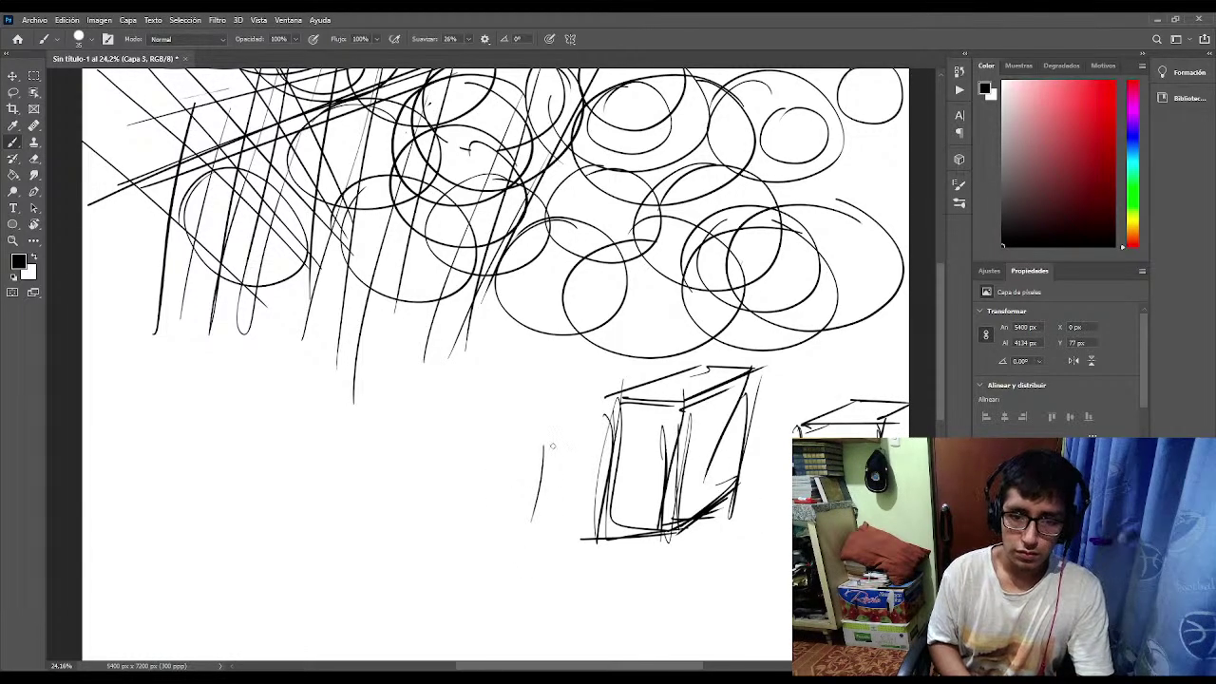
{"action": "left_click_drag", "start_coordinate": [548, 443], "coordinate": [545, 525]}
{"action": "left_click_drag", "start_coordinate": [489, 446], "coordinate": [484, 525]}
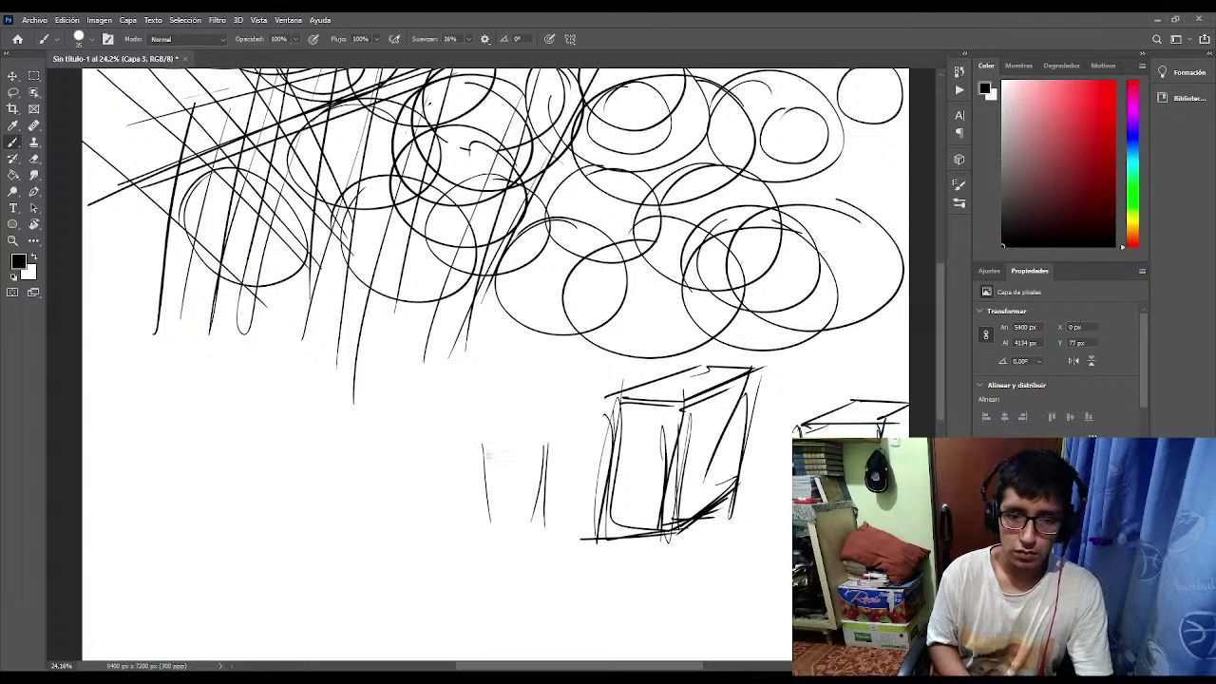
{"action": "mouse_move", "coordinate": [489, 452]}
{"action": "left_mouse_down"}
{"action": "mouse_move", "coordinate": [486, 525]}
{"action": "mouse_move", "coordinate": [532, 522]}
{"action": "left_mouse_up"}
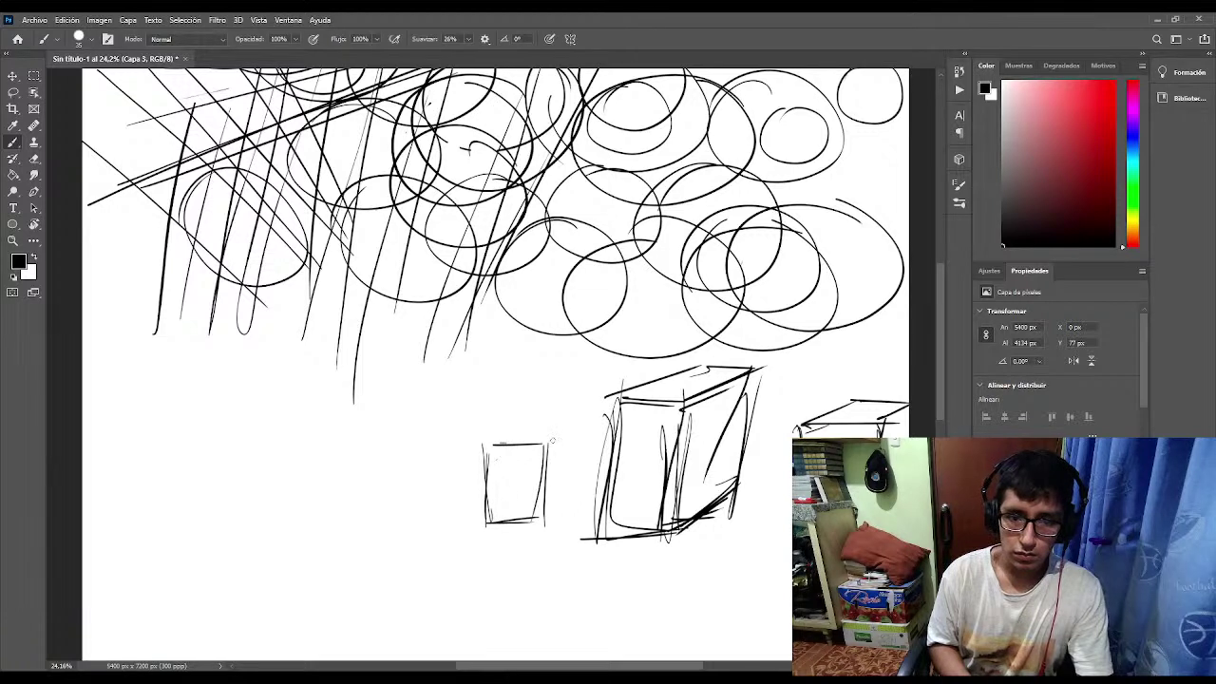
{"action": "mouse_move", "coordinate": [469, 429]}
{"action": "left_mouse_down"}
{"action": "mouse_move", "coordinate": [516, 428]}
{"action": "mouse_move", "coordinate": [490, 440]}
{"action": "mouse_move", "coordinate": [550, 443]}
{"action": "left_mouse_up"}
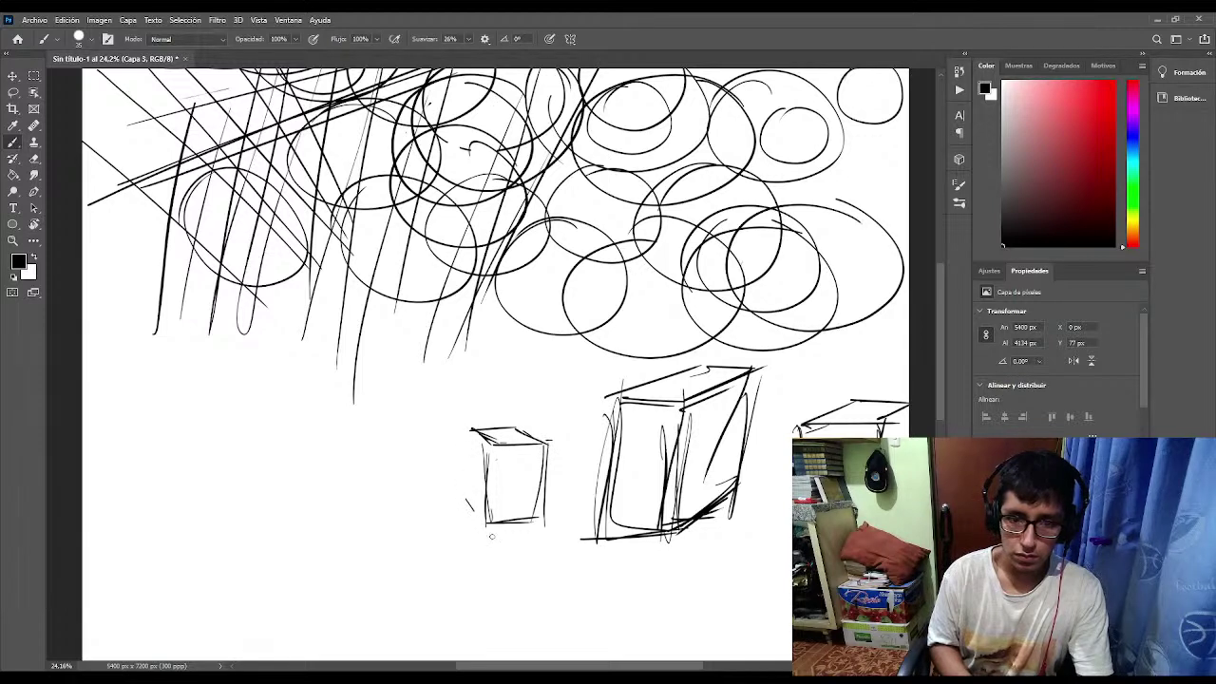
{"action": "left_click_drag", "start_coordinate": [466, 503], "coordinate": [483, 521]}
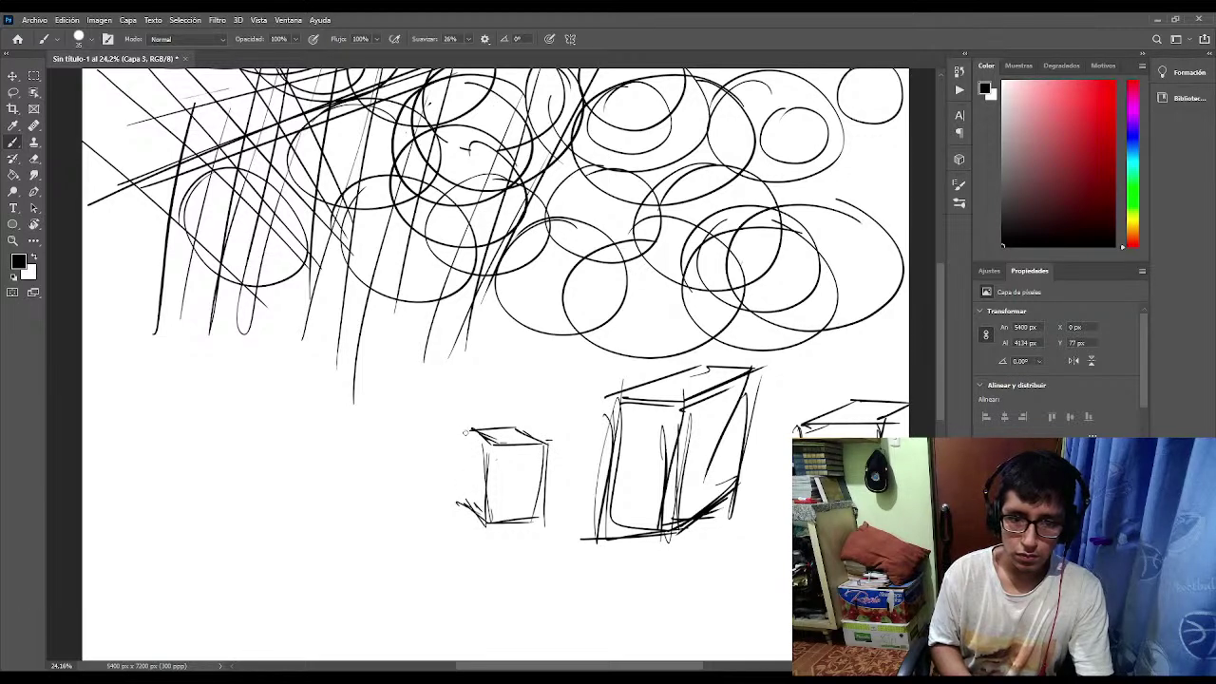
{"action": "left_click_drag", "start_coordinate": [469, 427], "coordinate": [472, 503]}
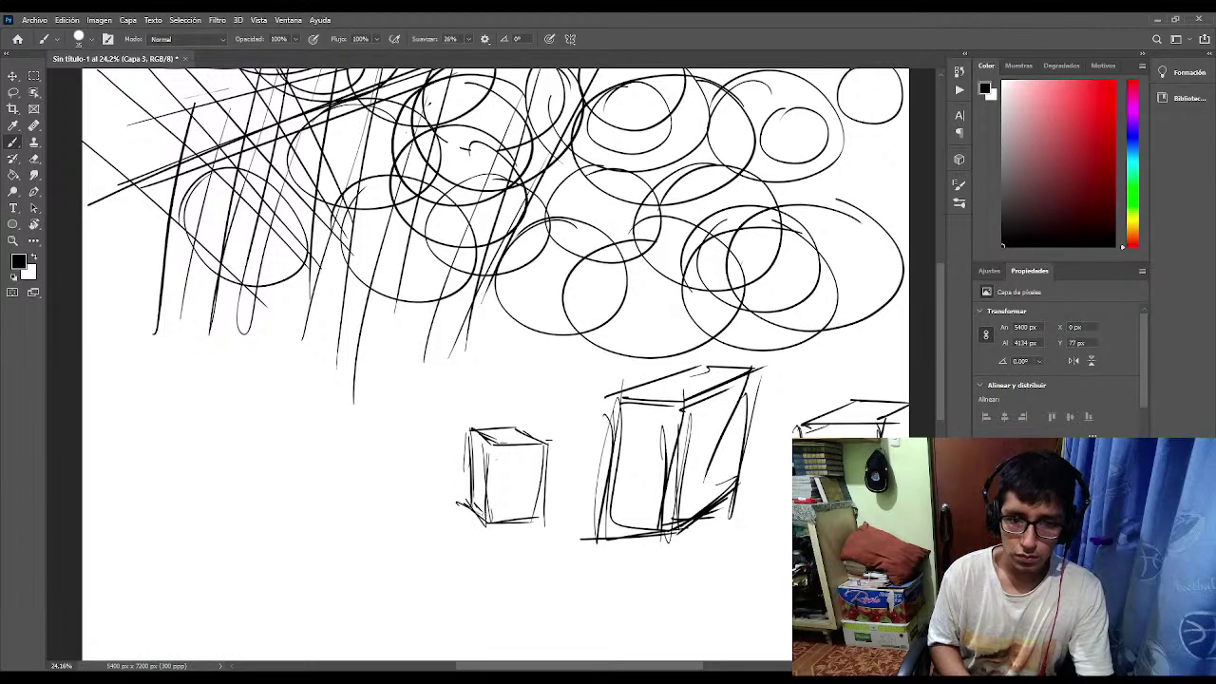
{"action": "mouse_move", "coordinate": [490, 449]}
{"action": "left_mouse_down"}
{"action": "mouse_move", "coordinate": [486, 505]}
{"action": "mouse_move", "coordinate": [494, 519]}
{"action": "mouse_move", "coordinate": [528, 517]}
{"action": "left_mouse_up"}
{"action": "mouse_move", "coordinate": [546, 458]}
{"action": "left_mouse_down"}
{"action": "mouse_move", "coordinate": [542, 513]}
{"action": "mouse_move", "coordinate": [536, 496]}
{"action": "left_mouse_up"}
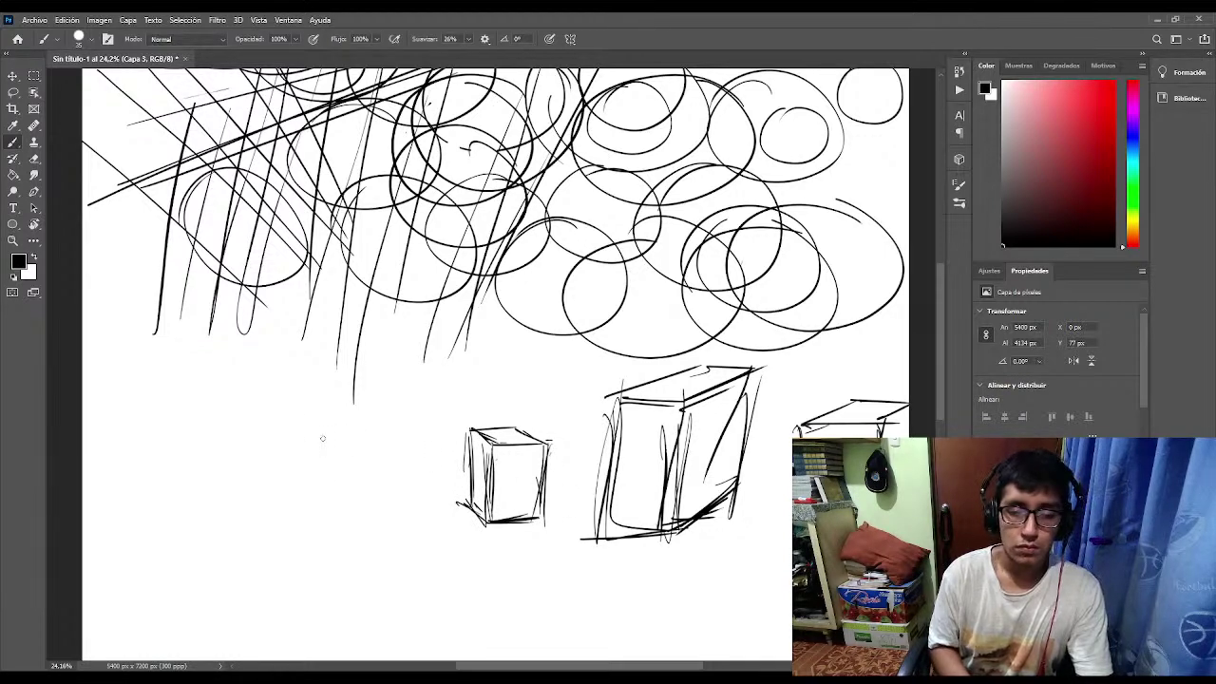
Sketch an elongated box left of the small one, with a long receding left side and a narrow front face.
{"action": "mouse_move", "coordinate": [313, 425]}
{"action": "left_mouse_down"}
{"action": "mouse_move", "coordinate": [309, 515]}
{"action": "mouse_move", "coordinate": [310, 474]}
{"action": "mouse_move", "coordinate": [326, 507]}
{"action": "mouse_move", "coordinate": [399, 532]}
{"action": "left_mouse_up"}
{"action": "mouse_move", "coordinate": [309, 429]}
{"action": "left_mouse_down"}
{"action": "mouse_move", "coordinate": [405, 461]}
{"action": "mouse_move", "coordinate": [399, 527]}
{"action": "left_mouse_up"}
{"action": "mouse_move", "coordinate": [401, 456]}
{"action": "left_mouse_down"}
{"action": "mouse_move", "coordinate": [392, 528]}
{"action": "mouse_move", "coordinate": [439, 527]}
{"action": "left_mouse_up"}
{"action": "mouse_move", "coordinate": [387, 463]}
{"action": "left_mouse_down"}
{"action": "mouse_move", "coordinate": [439, 455]}
{"action": "mouse_move", "coordinate": [441, 503]}
{"action": "left_mouse_up"}
{"action": "mouse_move", "coordinate": [439, 453]}
{"action": "left_mouse_down"}
{"action": "mouse_move", "coordinate": [441, 527]}
{"action": "mouse_move", "coordinate": [435, 486]}
{"action": "left_mouse_up"}
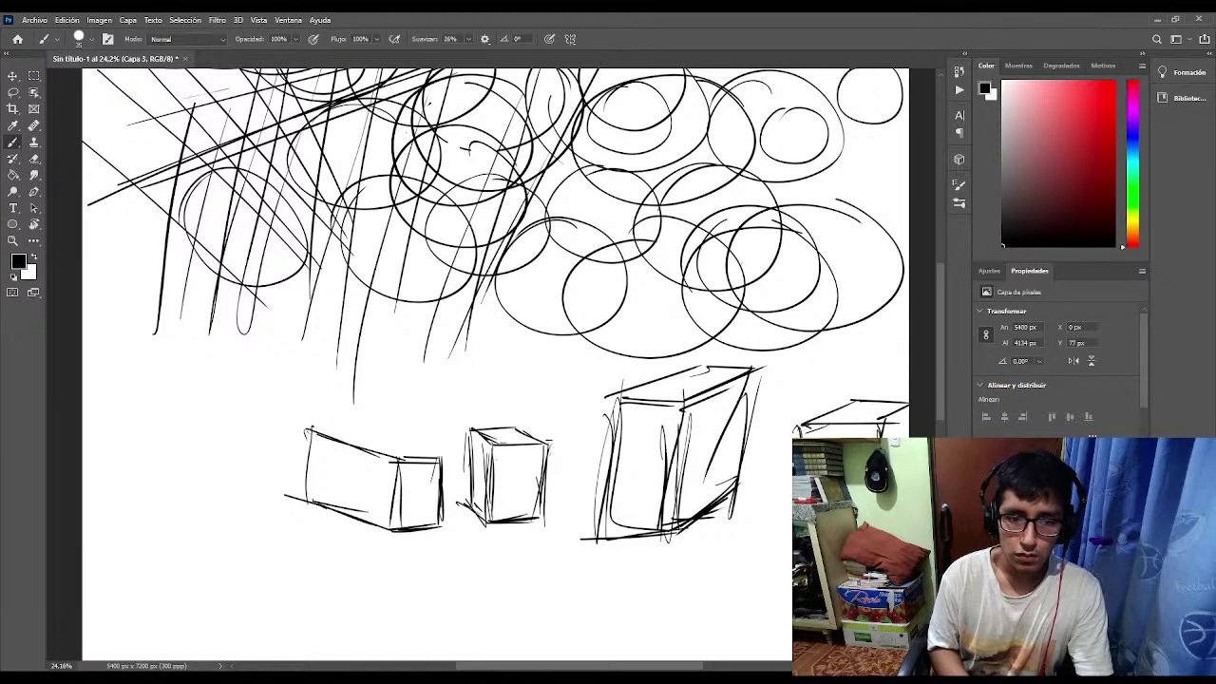
Close the elongated box's top face and retrace its left, bottom and front corner edges.
{"action": "mouse_move", "coordinate": [308, 434]}
{"action": "left_mouse_down"}
{"action": "mouse_move", "coordinate": [363, 423]}
{"action": "mouse_move", "coordinate": [433, 458]}
{"action": "left_mouse_up"}
{"action": "mouse_move", "coordinate": [358, 432]}
{"action": "left_mouse_down"}
{"action": "mouse_move", "coordinate": [399, 450]}
{"action": "mouse_move", "coordinate": [387, 462]}
{"action": "left_mouse_up"}
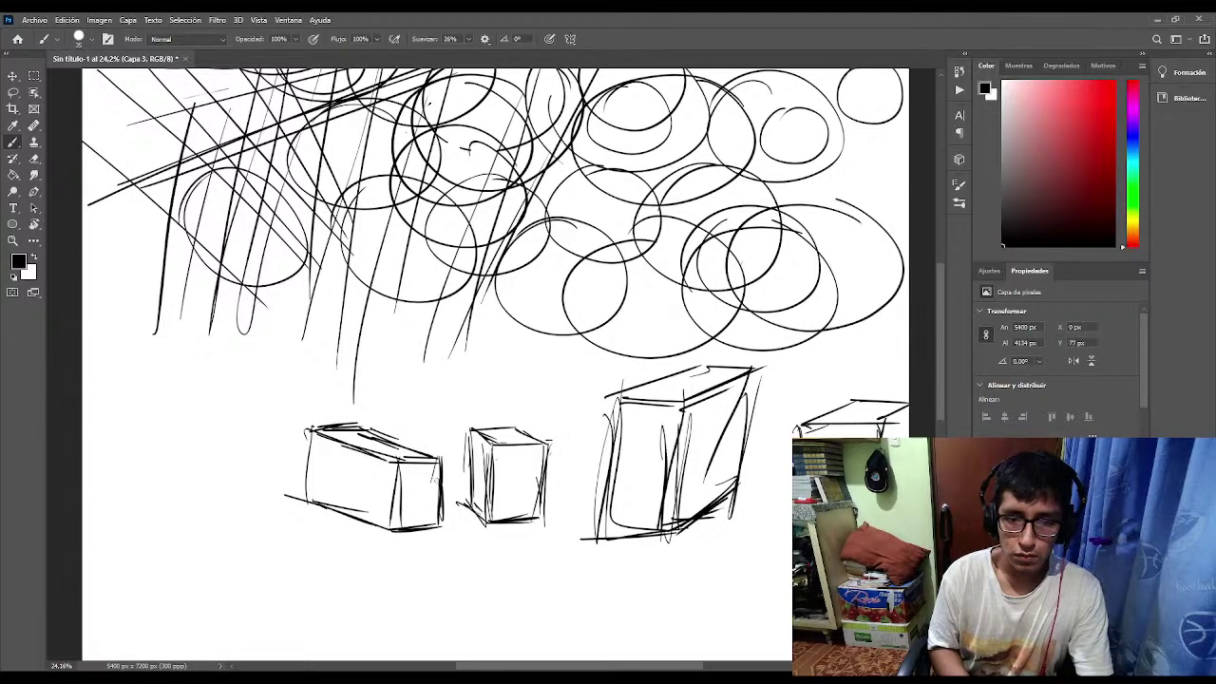
{"action": "mouse_move", "coordinate": [304, 433]}
{"action": "left_mouse_down"}
{"action": "mouse_move", "coordinate": [306, 490]}
{"action": "mouse_move", "coordinate": [350, 527]}
{"action": "left_mouse_up"}
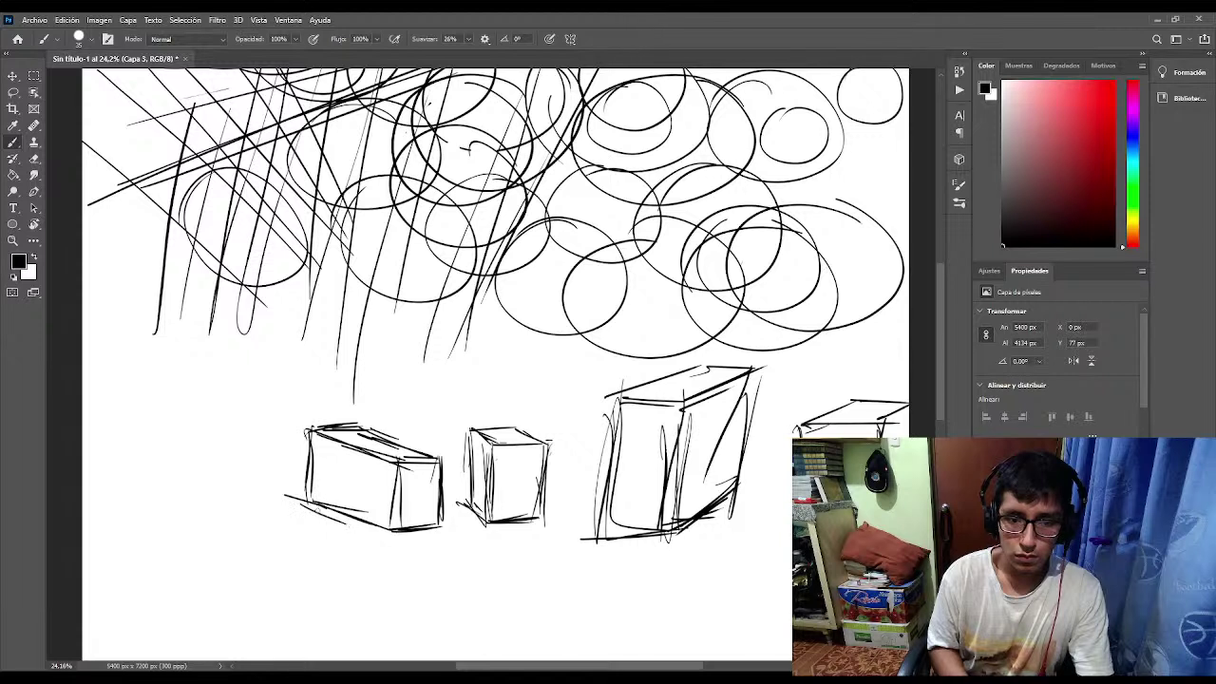
{"action": "left_click_drag", "start_coordinate": [295, 494], "coordinate": [319, 501]}
{"action": "mouse_move", "coordinate": [319, 504]}
{"action": "left_mouse_down"}
{"action": "mouse_move", "coordinate": [395, 529]}
{"action": "mouse_move", "coordinate": [386, 533]}
{"action": "left_mouse_up"}
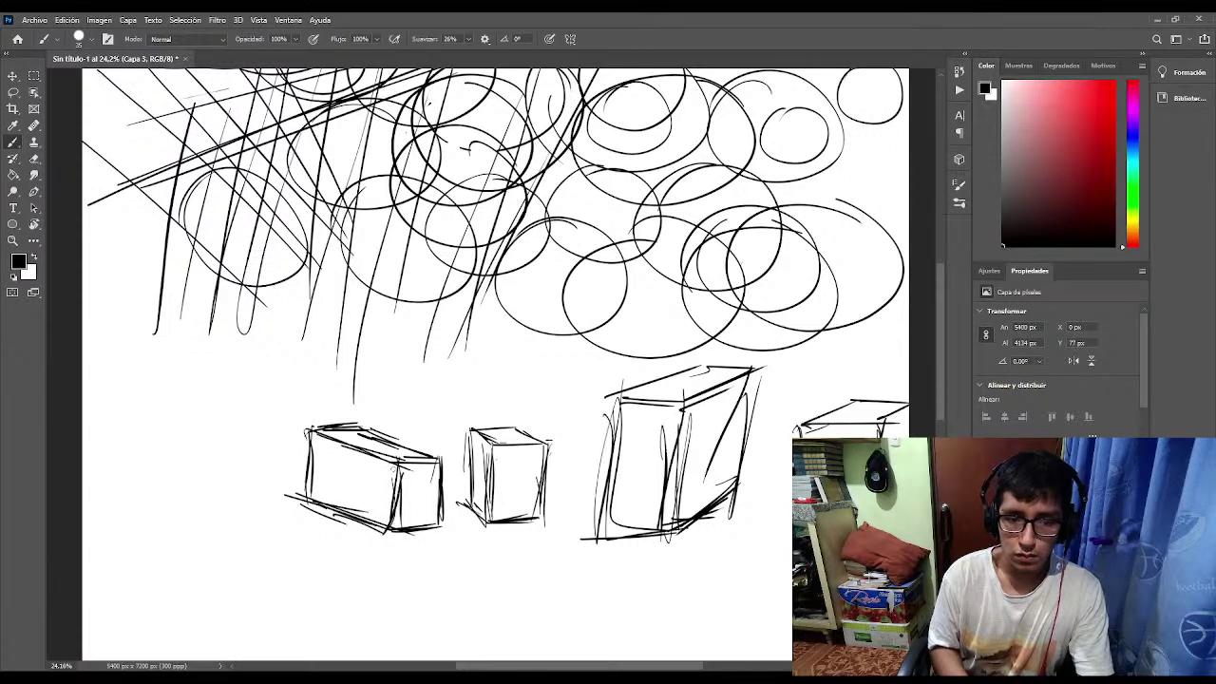
{"action": "left_click_drag", "start_coordinate": [395, 467], "coordinate": [395, 518]}
Draw a front face with inward-curving sides at the left end of the box row, and reinforce its left and top edges.
{"action": "left_click_drag", "start_coordinate": [166, 420], "coordinate": [178, 489]}
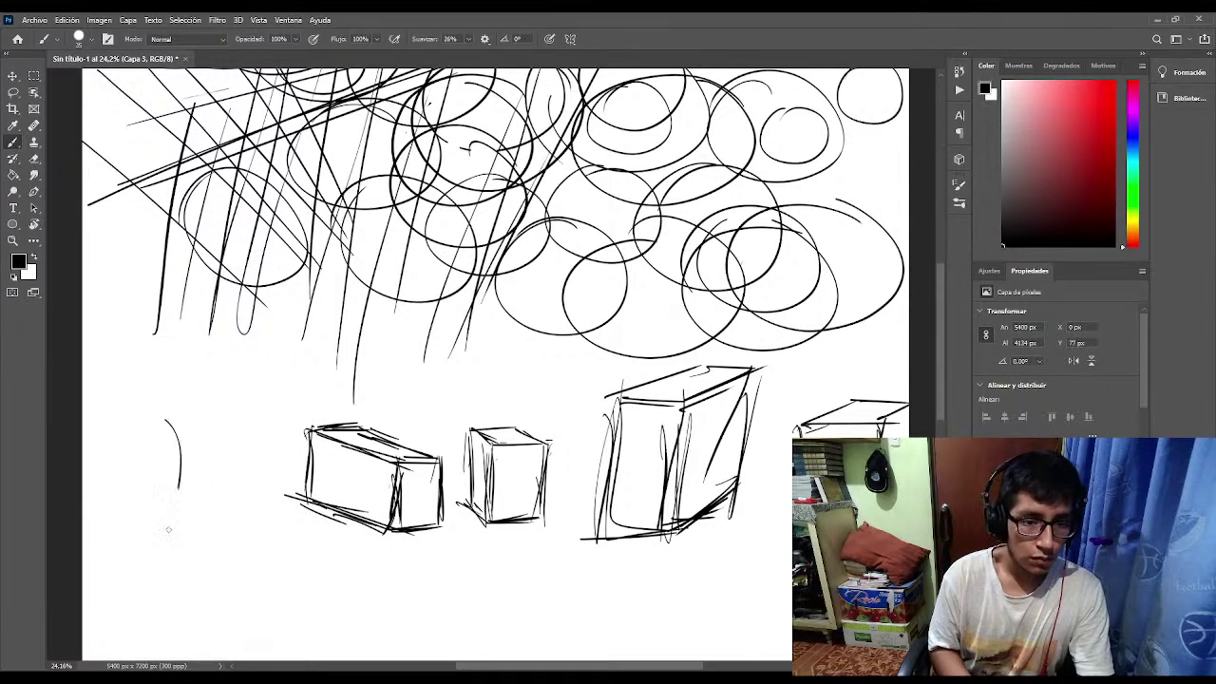
{"action": "mouse_move", "coordinate": [179, 431]}
{"action": "left_mouse_down"}
{"action": "mouse_move", "coordinate": [302, 428]}
{"action": "mouse_move", "coordinate": [241, 437]}
{"action": "mouse_move", "coordinate": [273, 425]}
{"action": "mouse_move", "coordinate": [257, 517]}
{"action": "left_mouse_up"}
{"action": "left_click_drag", "start_coordinate": [262, 452], "coordinate": [255, 525]}
{"action": "left_click_drag", "start_coordinate": [153, 520], "coordinate": [263, 528]}
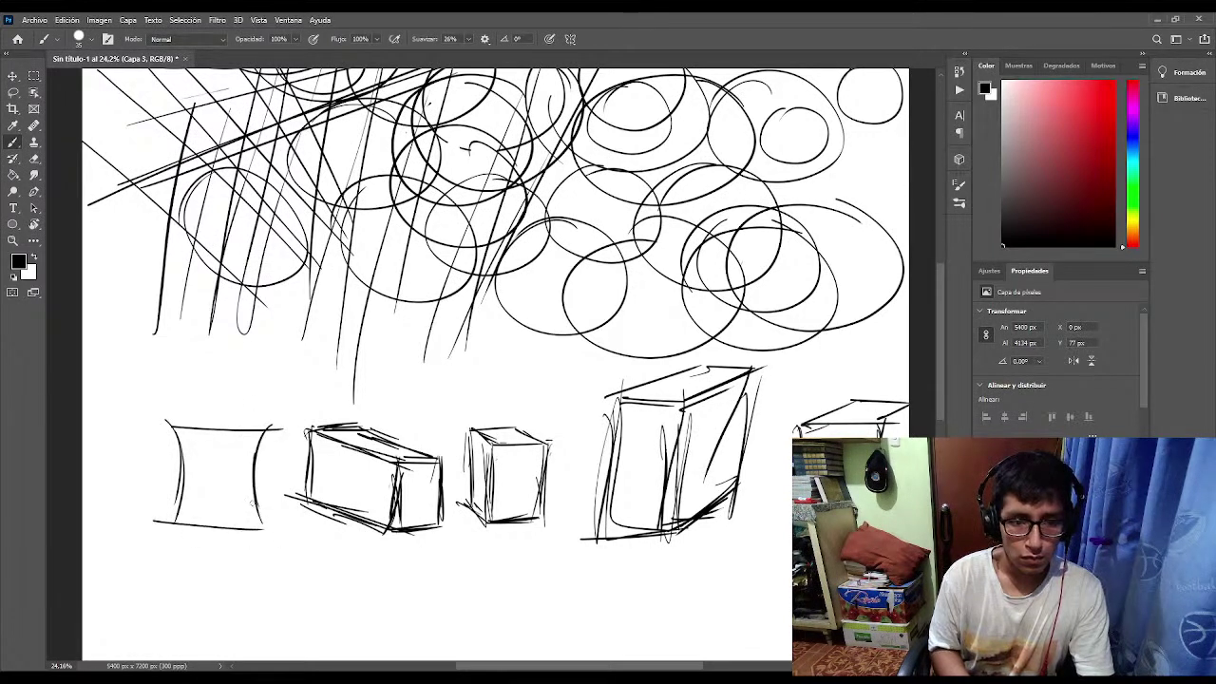
{"action": "left_click_drag", "start_coordinate": [166, 465], "coordinate": [170, 530]}
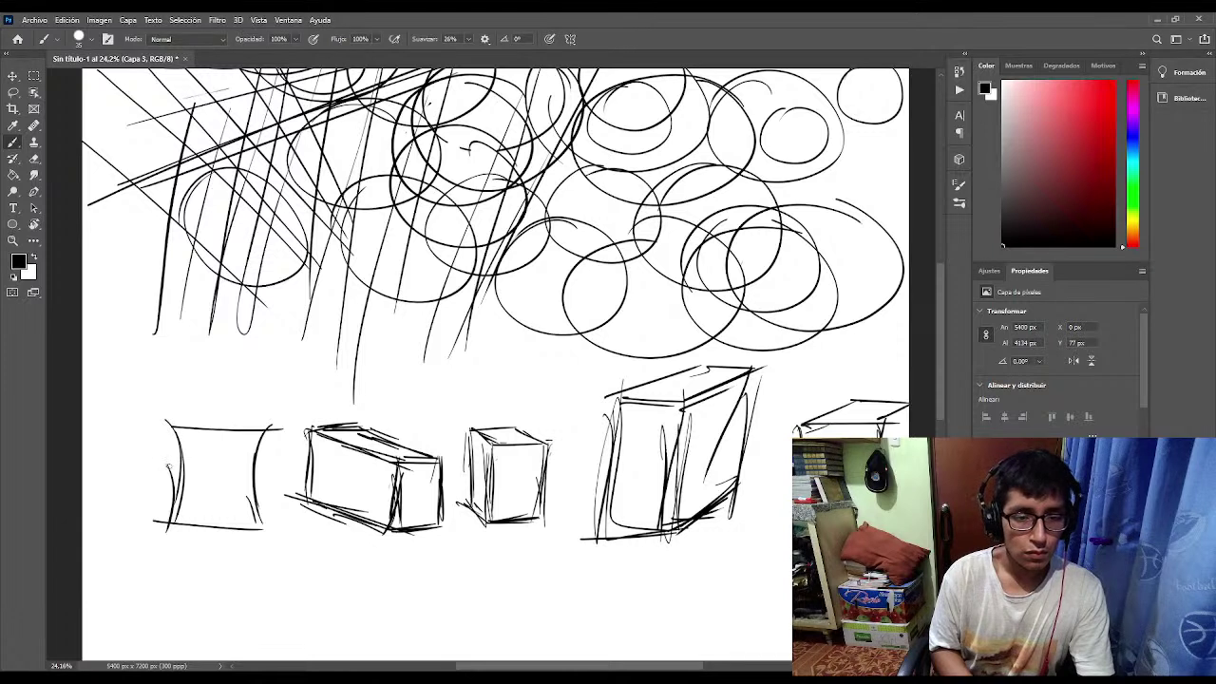
{"action": "left_click_drag", "start_coordinate": [156, 421], "coordinate": [181, 520]}
{"action": "mouse_move", "coordinate": [161, 434]}
{"action": "left_mouse_down"}
{"action": "mouse_move", "coordinate": [249, 431]}
{"action": "mouse_move", "coordinate": [240, 419]}
{"action": "left_mouse_up"}
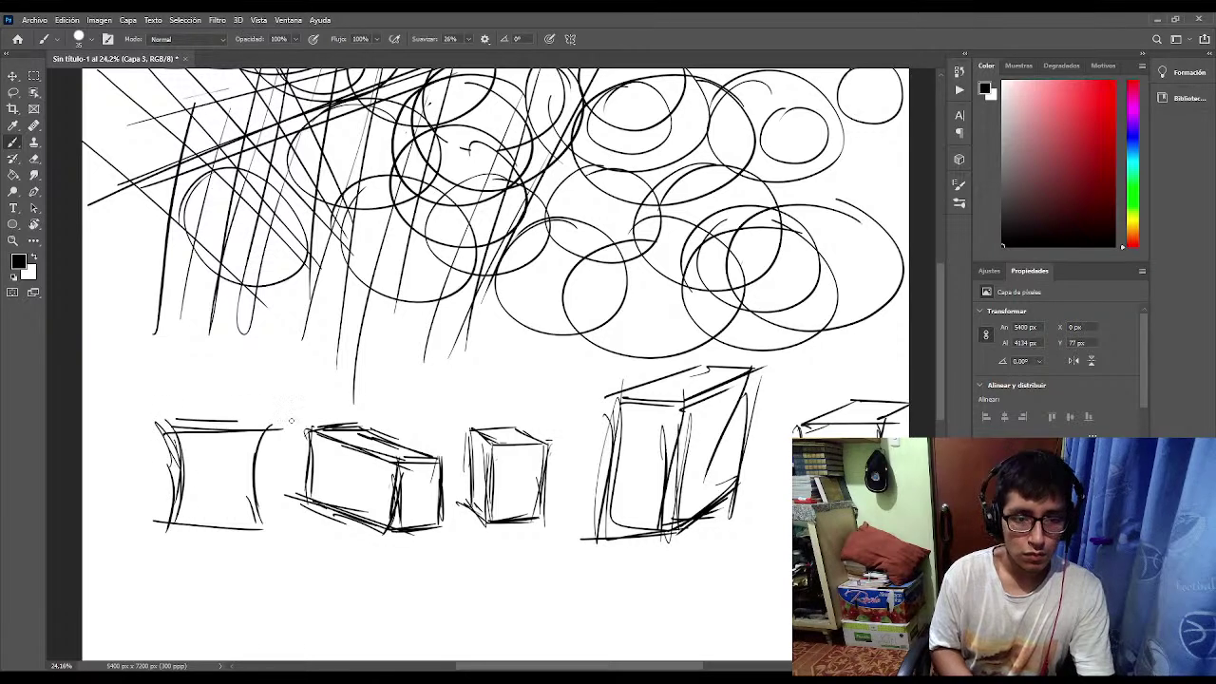
Add a top face above the curved-sided front, and mark both faces with centre lines and arrows.
{"action": "mouse_move", "coordinate": [163, 422]}
{"action": "left_mouse_down"}
{"action": "mouse_move", "coordinate": [179, 387]}
{"action": "mouse_move", "coordinate": [163, 442]}
{"action": "mouse_move", "coordinate": [178, 386]}
{"action": "mouse_move", "coordinate": [247, 395]}
{"action": "mouse_move", "coordinate": [271, 425]}
{"action": "mouse_move", "coordinate": [255, 513]}
{"action": "left_mouse_up"}
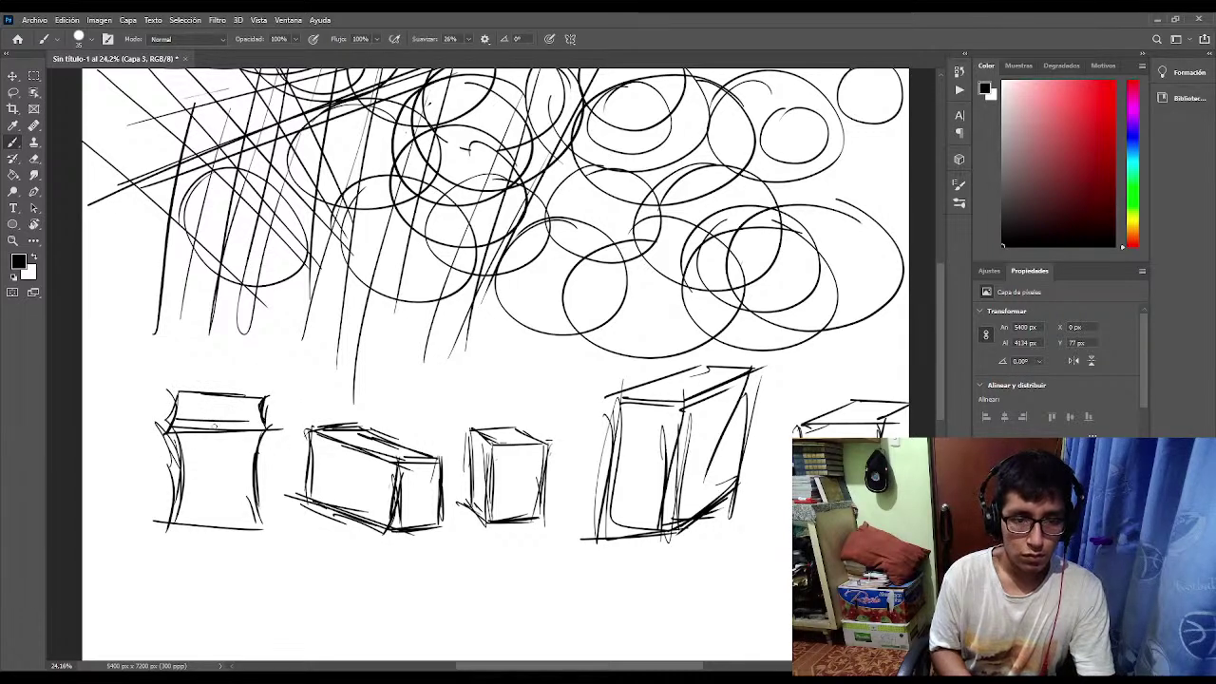
{"action": "mouse_move", "coordinate": [216, 427]}
{"action": "left_mouse_down"}
{"action": "mouse_move", "coordinate": [216, 426]}
{"action": "mouse_move", "coordinate": [211, 387]}
{"action": "mouse_move", "coordinate": [215, 414]}
{"action": "mouse_move", "coordinate": [257, 414]}
{"action": "mouse_move", "coordinate": [217, 406]}
{"action": "left_mouse_up"}
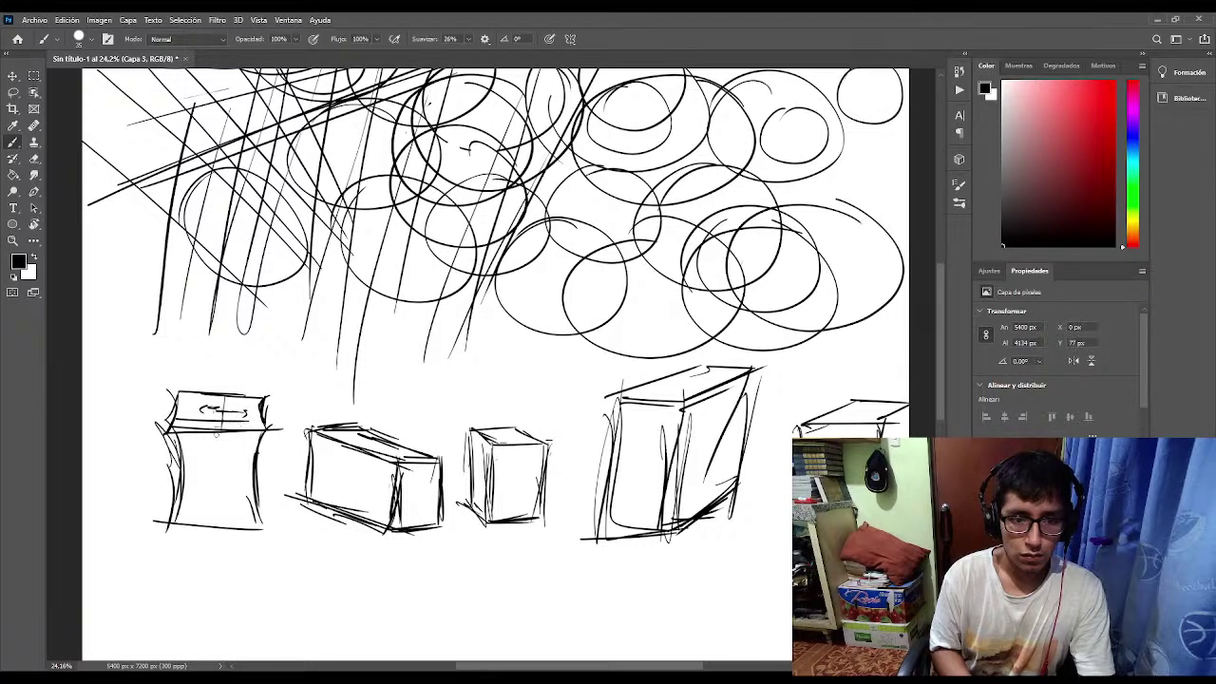
{"action": "mouse_move", "coordinate": [216, 526]}
{"action": "left_mouse_down"}
{"action": "mouse_move", "coordinate": [211, 459]}
{"action": "mouse_move", "coordinate": [246, 472]}
{"action": "mouse_move", "coordinate": [221, 429]}
{"action": "left_mouse_up"}
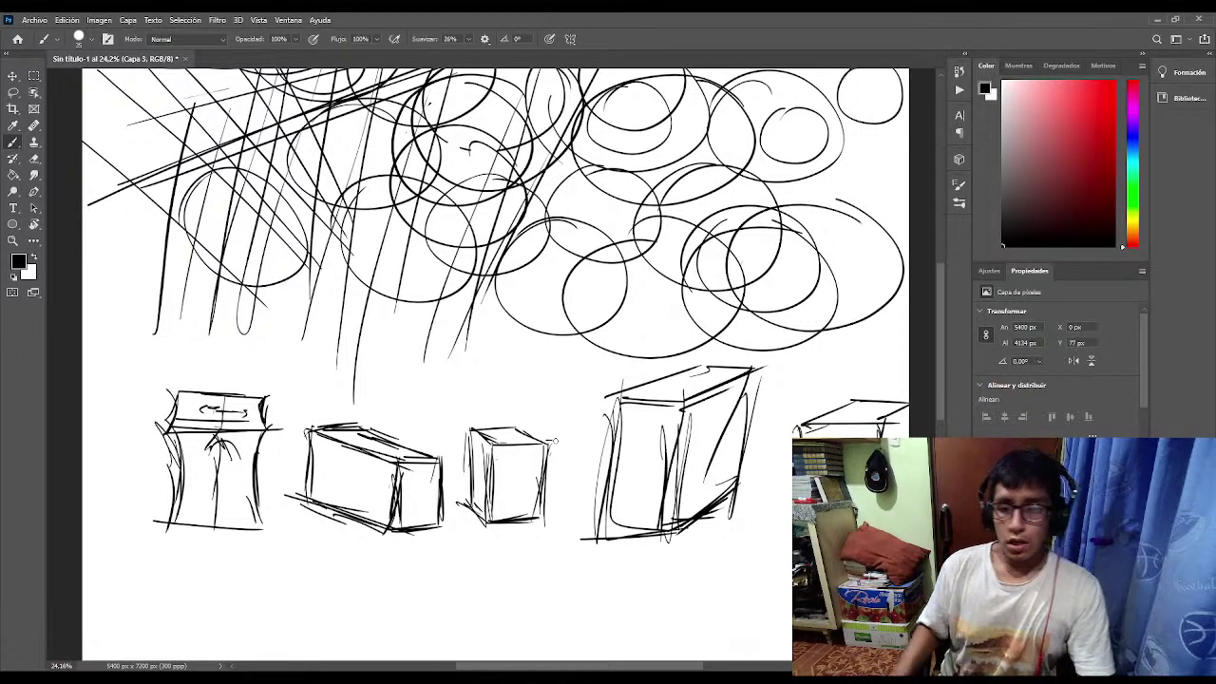
Draw a circle below the tall box and thicken its left edge with short curved strokes.
{"action": "scroll", "coordinate": [389, 258], "scroll_direction": "down", "scroll_amount": 2}
{"action": "scroll", "coordinate": [391, 260], "scroll_direction": "down", "scroll_amount": 5}
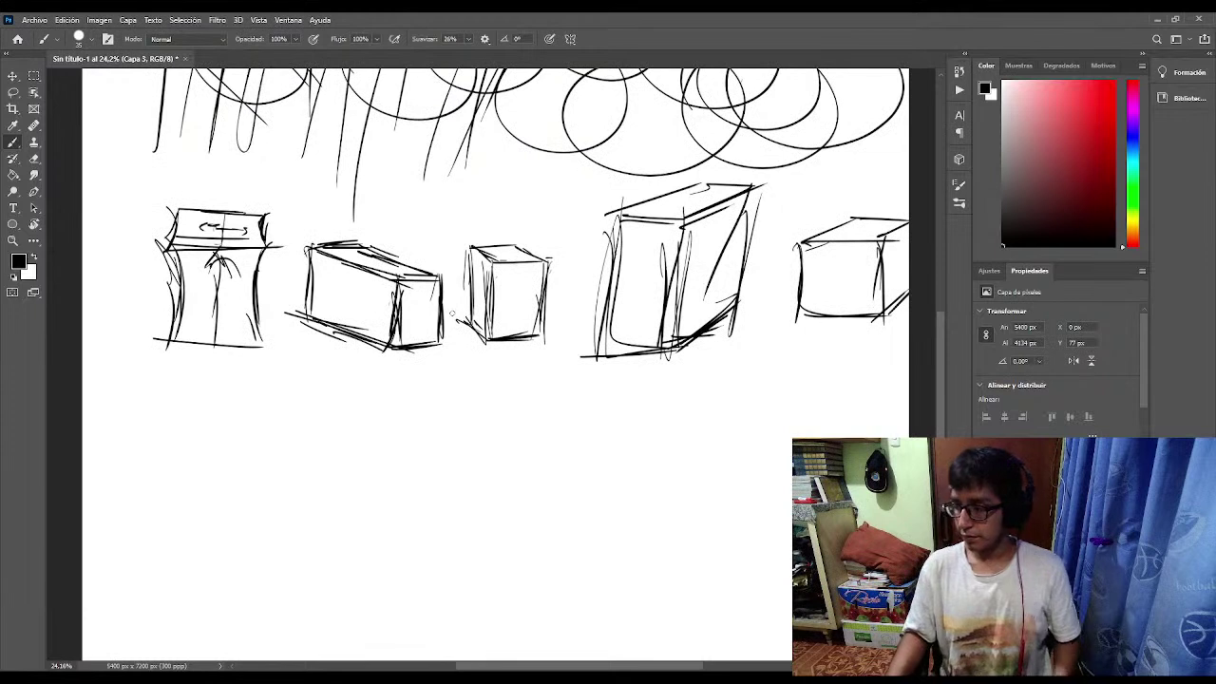
{"action": "scroll", "coordinate": [451, 314], "scroll_direction": "down", "scroll_amount": 1}
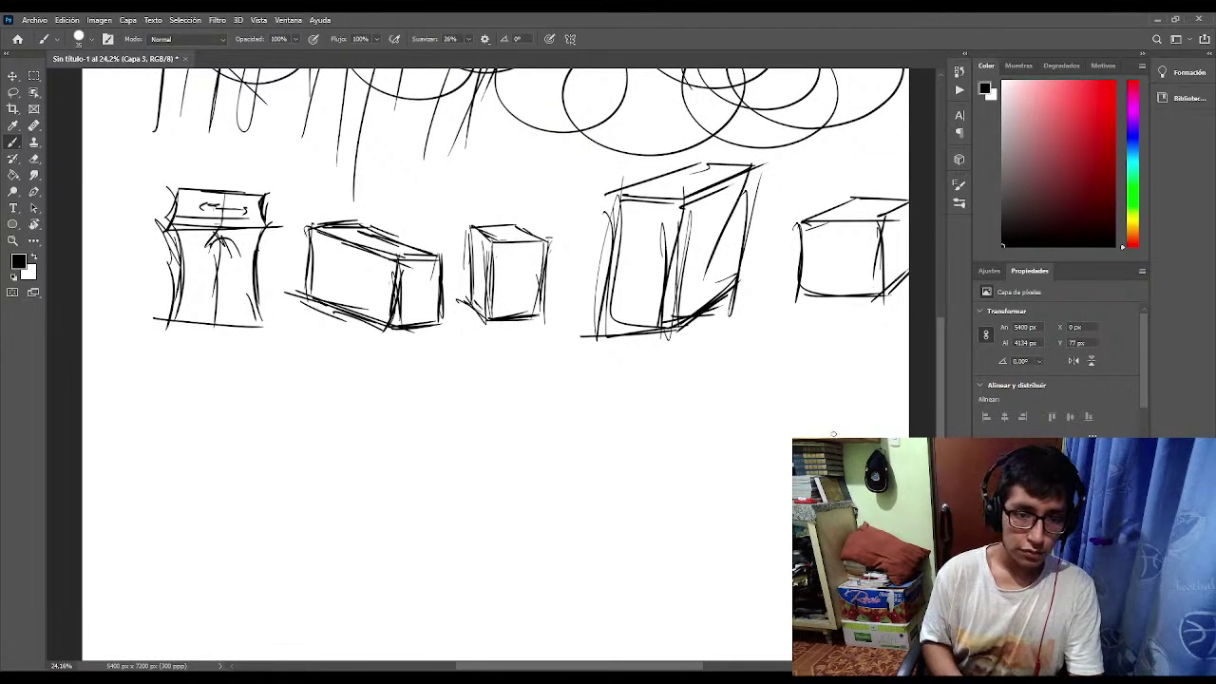
{"action": "mouse_move", "coordinate": [625, 374]}
{"action": "left_mouse_down"}
{"action": "mouse_move", "coordinate": [732, 418]}
{"action": "mouse_move", "coordinate": [613, 378]}
{"action": "mouse_move", "coordinate": [615, 442]}
{"action": "left_mouse_up"}
{"action": "mouse_move", "coordinate": [618, 399]}
{"action": "left_mouse_down"}
{"action": "mouse_move", "coordinate": [608, 465]}
{"action": "mouse_move", "coordinate": [627, 480]}
{"action": "mouse_move", "coordinate": [610, 454]}
{"action": "mouse_move", "coordinate": [612, 470]}
{"action": "left_mouse_up"}
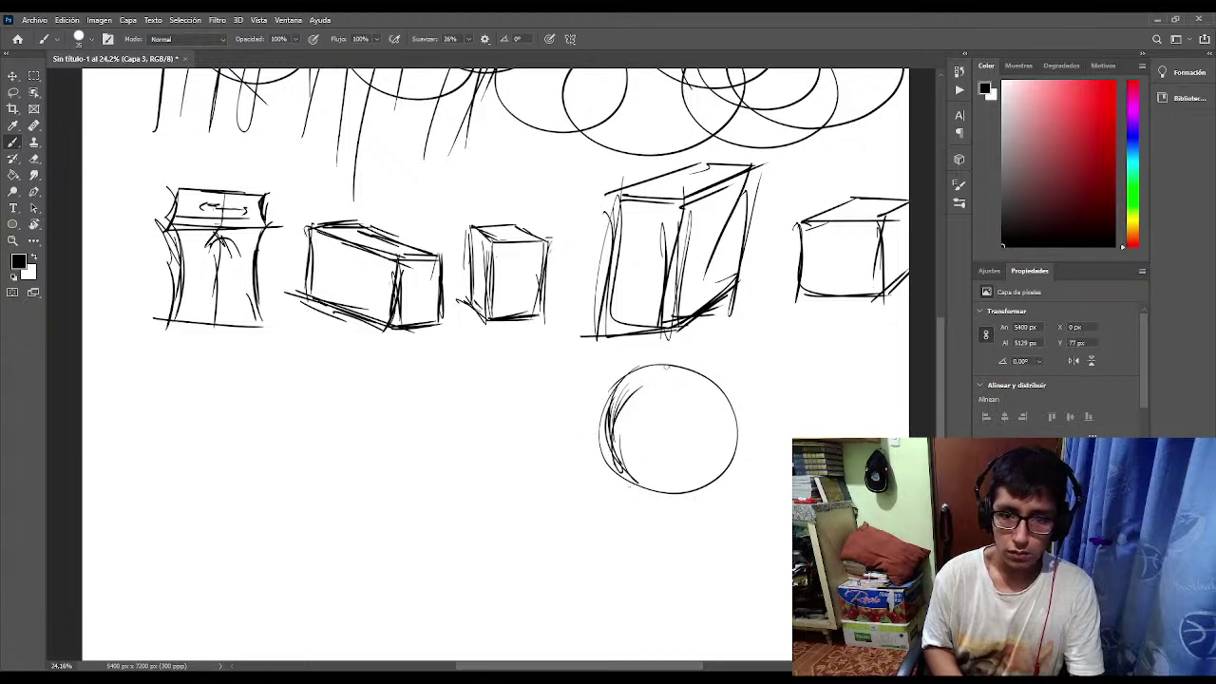
{"action": "mouse_move", "coordinate": [642, 372]}
{"action": "left_mouse_down"}
{"action": "mouse_move", "coordinate": [594, 445]}
{"action": "mouse_move", "coordinate": [620, 424]}
{"action": "mouse_move", "coordinate": [630, 487]}
{"action": "mouse_move", "coordinate": [666, 496]}
{"action": "mouse_move", "coordinate": [635, 488]}
{"action": "mouse_move", "coordinate": [596, 410]}
{"action": "mouse_move", "coordinate": [602, 439]}
{"action": "left_mouse_up"}
{"action": "left_click_drag", "start_coordinate": [603, 418], "coordinate": [597, 447]}
{"action": "left_click_drag", "start_coordinate": [610, 405], "coordinate": [598, 458]}
{"action": "left_click_drag", "start_coordinate": [622, 451], "coordinate": [607, 473]}
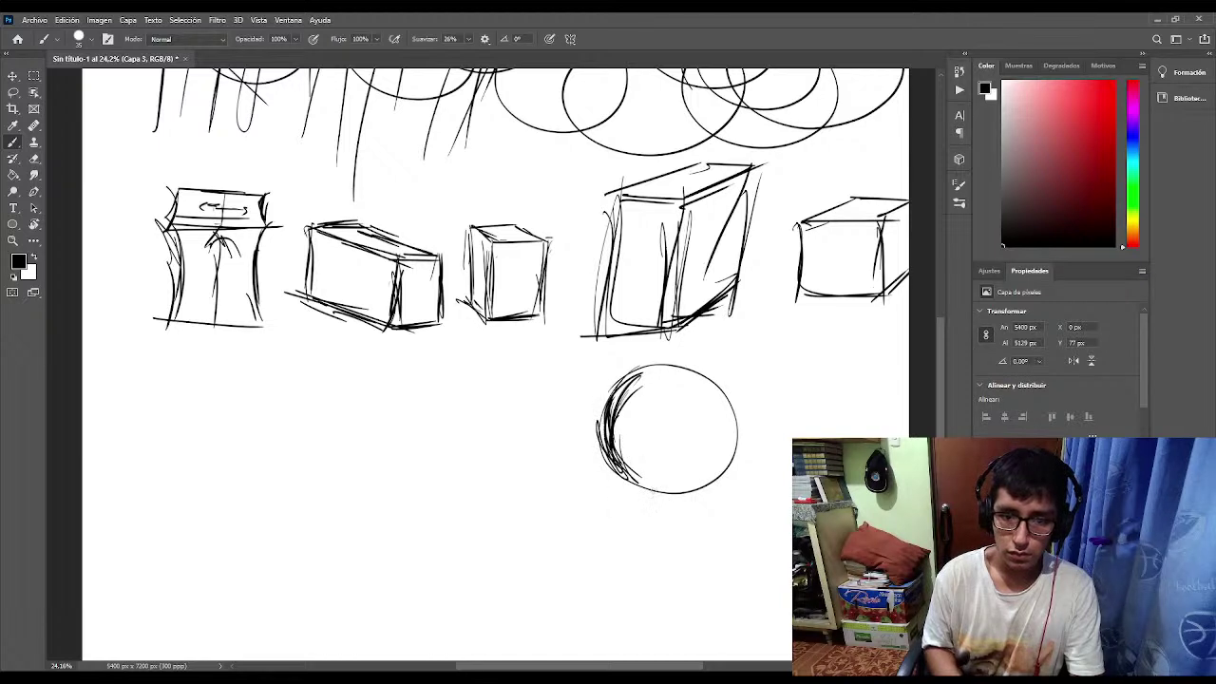
Shade the circle's left half with dense curved strokes, working from its left edge towards the middle.
{"action": "left_click_drag", "start_coordinate": [683, 495], "coordinate": [614, 439]}
{"action": "left_click_drag", "start_coordinate": [646, 386], "coordinate": [606, 444]}
{"action": "left_click_drag", "start_coordinate": [654, 380], "coordinate": [629, 434]}
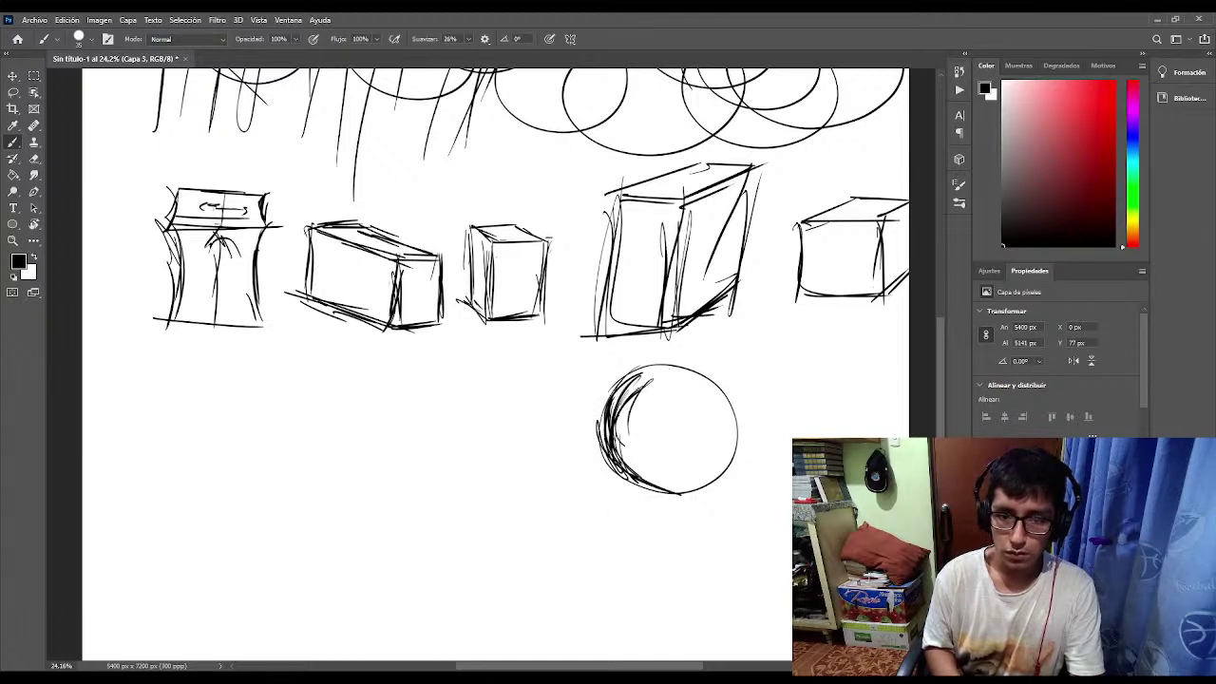
{"action": "left_click_drag", "start_coordinate": [642, 386], "coordinate": [623, 465]}
{"action": "left_click_drag", "start_coordinate": [665, 411], "coordinate": [640, 484]}
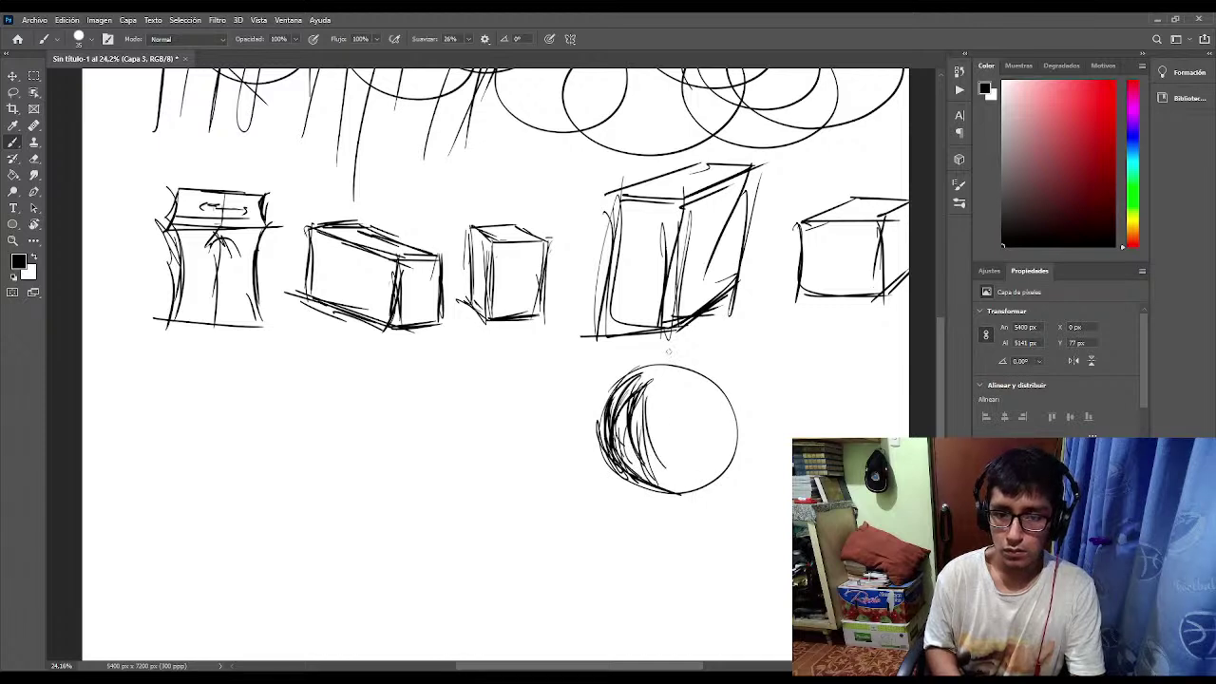
{"action": "left_click_drag", "start_coordinate": [655, 363], "coordinate": [642, 461]}
{"action": "left_click_drag", "start_coordinate": [652, 387], "coordinate": [642, 433]}
{"action": "mouse_move", "coordinate": [681, 483]}
{"action": "left_mouse_down"}
{"action": "mouse_move", "coordinate": [650, 443]}
{"action": "mouse_move", "coordinate": [655, 458]}
{"action": "left_mouse_up"}
{"action": "mouse_move", "coordinate": [677, 376]}
{"action": "left_mouse_down"}
{"action": "mouse_move", "coordinate": [650, 469]}
{"action": "mouse_move", "coordinate": [674, 477]}
{"action": "mouse_move", "coordinate": [656, 458]}
{"action": "mouse_move", "coordinate": [646, 475]}
{"action": "left_mouse_up"}
{"action": "left_click_drag", "start_coordinate": [629, 391], "coordinate": [620, 414]}
{"action": "mouse_move", "coordinate": [655, 414]}
{"action": "left_mouse_down"}
{"action": "mouse_move", "coordinate": [620, 479]}
{"action": "mouse_move", "coordinate": [621, 455]}
{"action": "left_mouse_up"}
{"action": "mouse_move", "coordinate": [678, 454]}
{"action": "left_mouse_down"}
{"action": "mouse_move", "coordinate": [639, 484]}
{"action": "mouse_move", "coordinate": [656, 494]}
{"action": "left_mouse_up"}
{"action": "left_click_drag", "start_coordinate": [672, 359], "coordinate": [670, 437]}
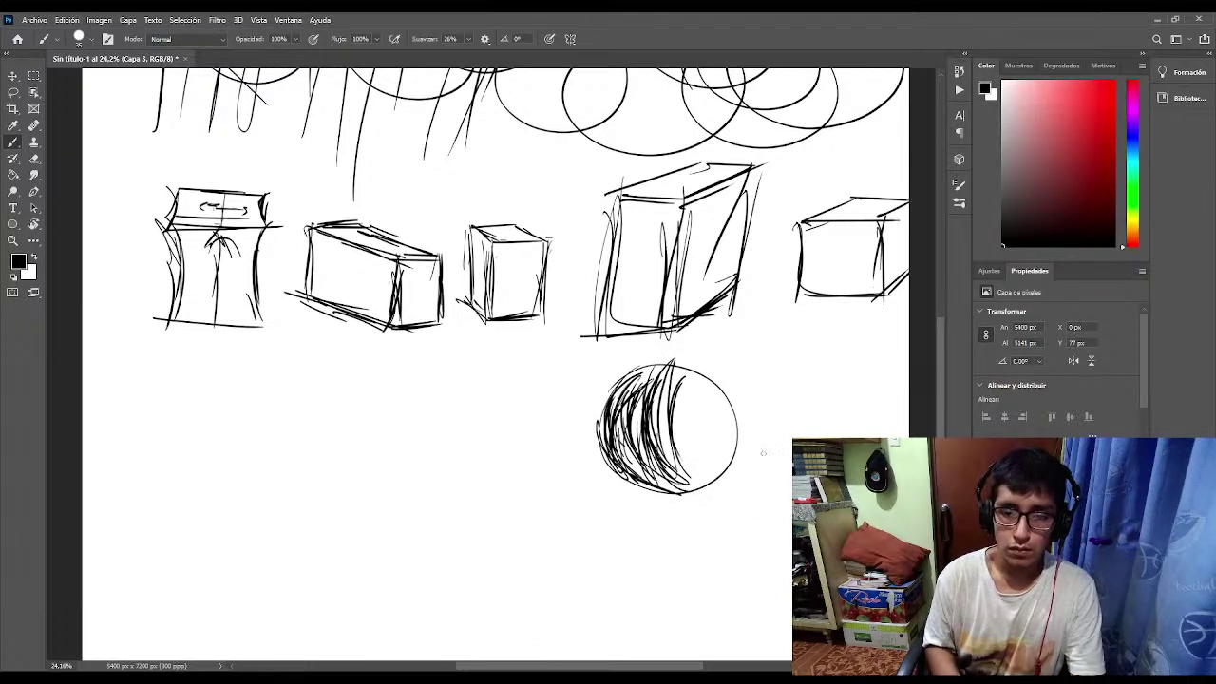
Draw a row of separate arcs bulging rightward between the shaded circle and the canvas's right edge.
{"action": "mouse_move", "coordinate": [785, 374]}
{"action": "left_mouse_down"}
{"action": "mouse_move", "coordinate": [836, 410]}
{"action": "mouse_move", "coordinate": [776, 517]}
{"action": "left_mouse_up"}
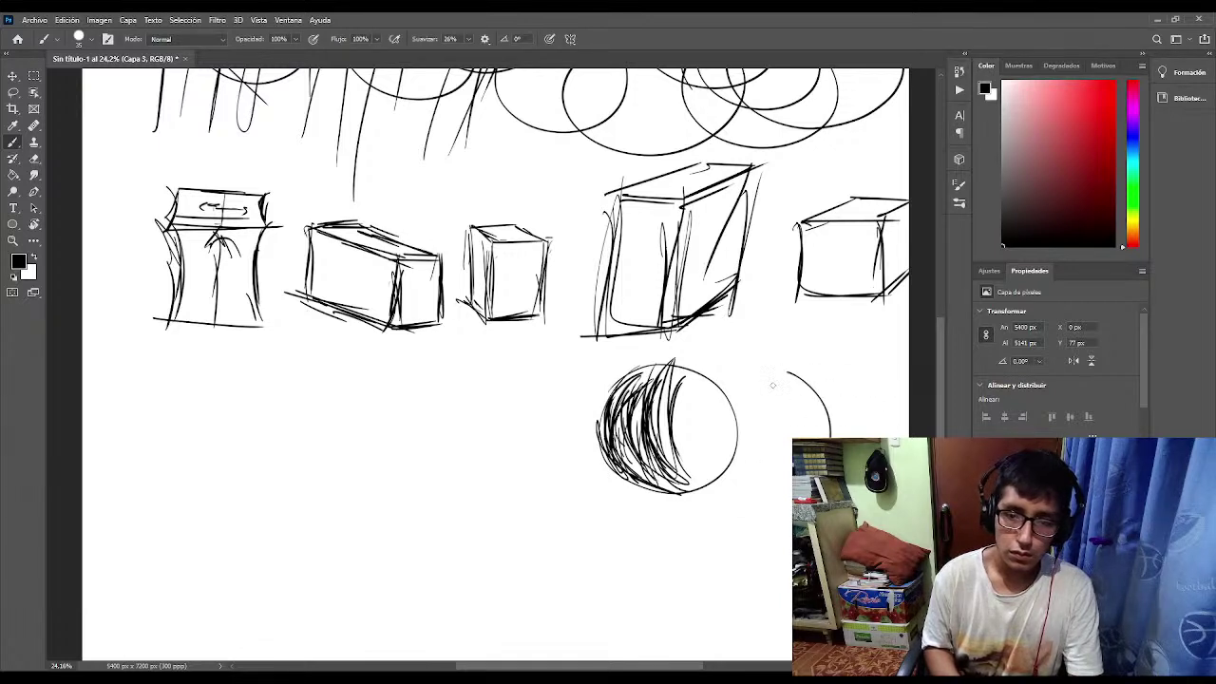
{"action": "mouse_move", "coordinate": [772, 382]}
{"action": "left_mouse_down"}
{"action": "mouse_move", "coordinate": [787, 471]}
{"action": "mouse_move", "coordinate": [768, 477]}
{"action": "left_mouse_up"}
{"action": "mouse_move", "coordinate": [735, 399]}
{"action": "left_mouse_down"}
{"action": "mouse_move", "coordinate": [749, 418]}
{"action": "mouse_move", "coordinate": [752, 498]}
{"action": "mouse_move", "coordinate": [727, 508]}
{"action": "left_mouse_up"}
{"action": "left_click_drag", "start_coordinate": [734, 370], "coordinate": [751, 500]}
{"action": "left_click_drag", "start_coordinate": [800, 370], "coordinate": [840, 433]}
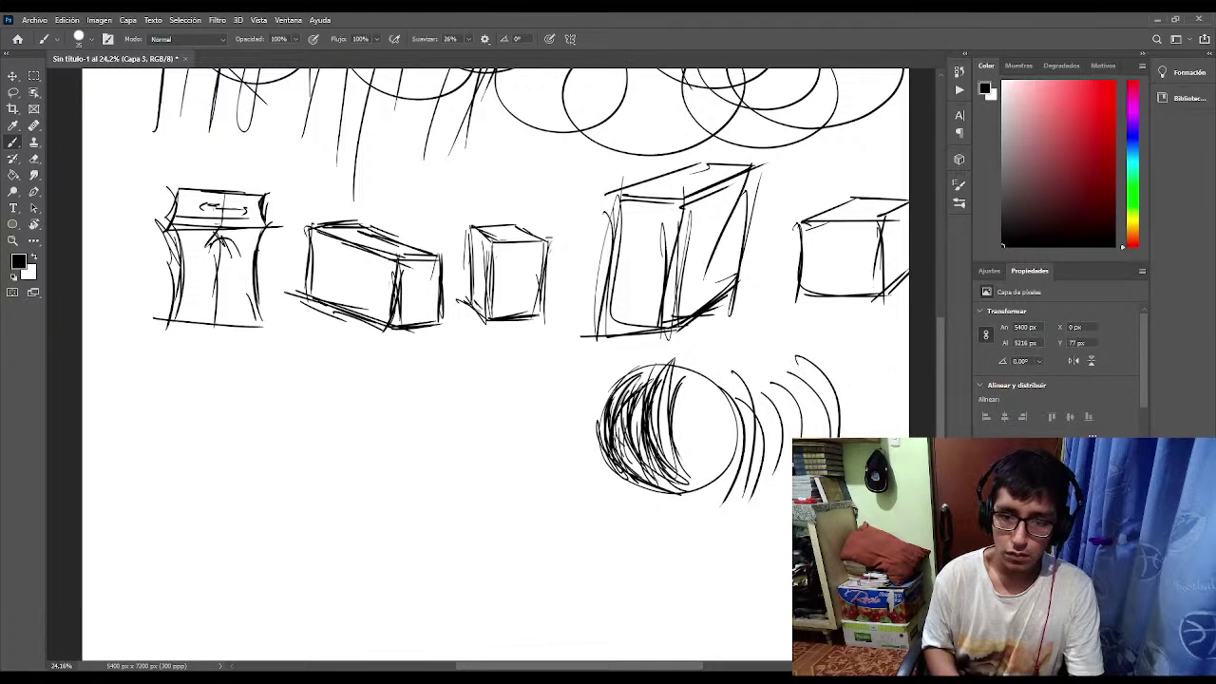
{"action": "mouse_move", "coordinate": [823, 357]}
{"action": "left_mouse_down"}
{"action": "mouse_move", "coordinate": [855, 437]}
{"action": "mouse_move", "coordinate": [888, 435]}
{"action": "left_mouse_up"}
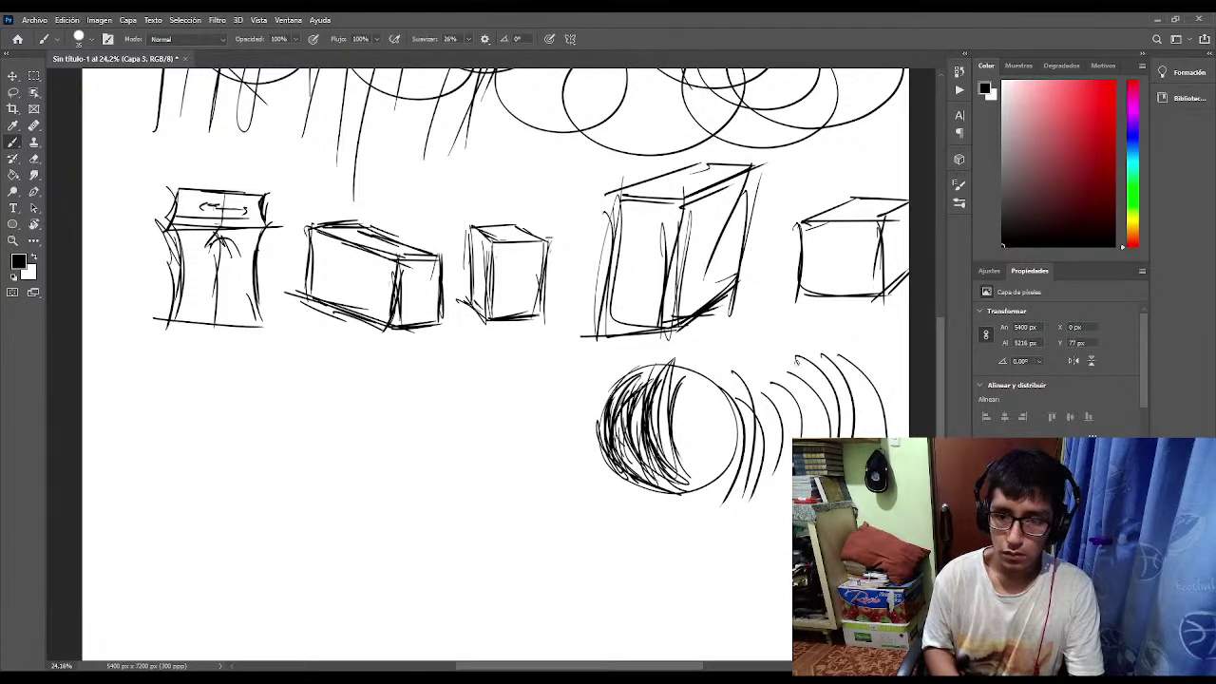
Draw a row of tall arcs bulging leftward, working left from the shaded circle.
{"action": "mouse_move", "coordinate": [591, 365]}
{"action": "left_mouse_down"}
{"action": "mouse_move", "coordinate": [568, 409]}
{"action": "mouse_move", "coordinate": [587, 519]}
{"action": "mouse_move", "coordinate": [538, 465]}
{"action": "mouse_move", "coordinate": [547, 518]}
{"action": "left_mouse_up"}
{"action": "left_click_drag", "start_coordinate": [544, 361], "coordinate": [518, 513]}
{"action": "mouse_move", "coordinate": [518, 362]}
{"action": "left_mouse_down"}
{"action": "mouse_move", "coordinate": [490, 524]}
{"action": "mouse_move", "coordinate": [466, 526]}
{"action": "left_mouse_up"}
{"action": "left_click_drag", "start_coordinate": [460, 353], "coordinate": [420, 492]}
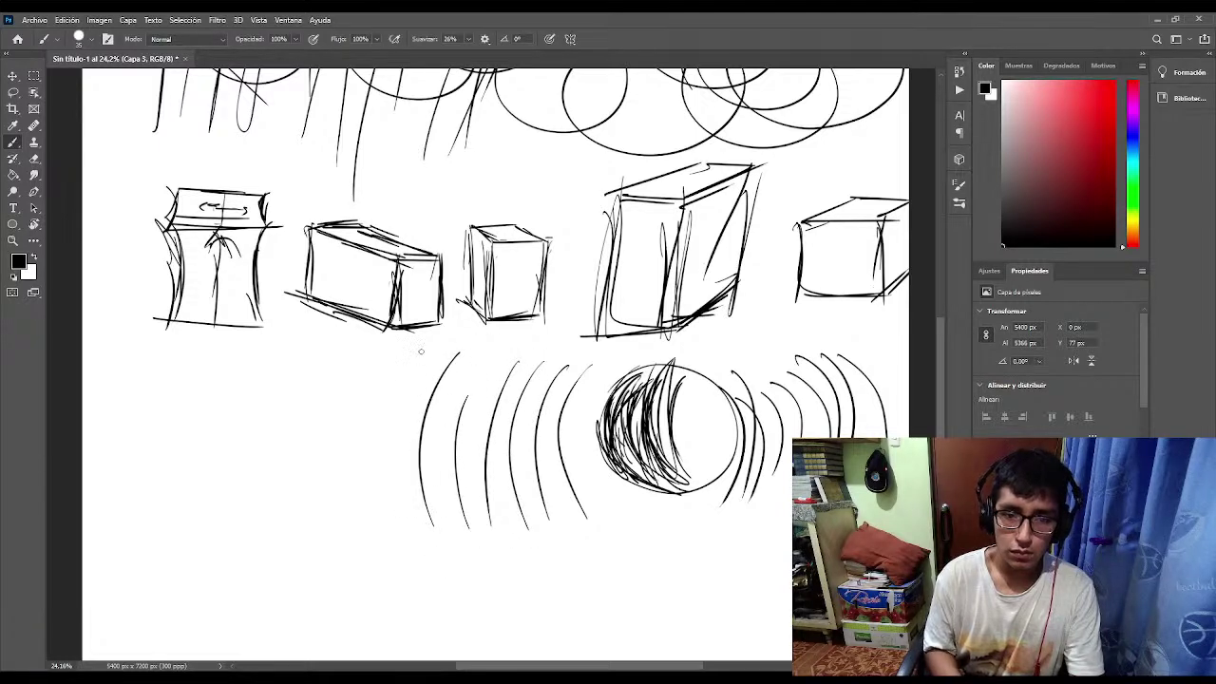
{"action": "left_click_drag", "start_coordinate": [398, 380], "coordinate": [414, 518]}
Cross the upper part of the left-hand arcs with arcs bulging rightward, working towards the circle.
{"action": "mouse_move", "coordinate": [425, 357]}
{"action": "left_mouse_down"}
{"action": "mouse_move", "coordinate": [419, 453]}
{"action": "mouse_move", "coordinate": [430, 456]}
{"action": "left_mouse_up"}
{"action": "left_click_drag", "start_coordinate": [479, 348], "coordinate": [463, 456]}
{"action": "left_click_drag", "start_coordinate": [515, 339], "coordinate": [500, 452]}
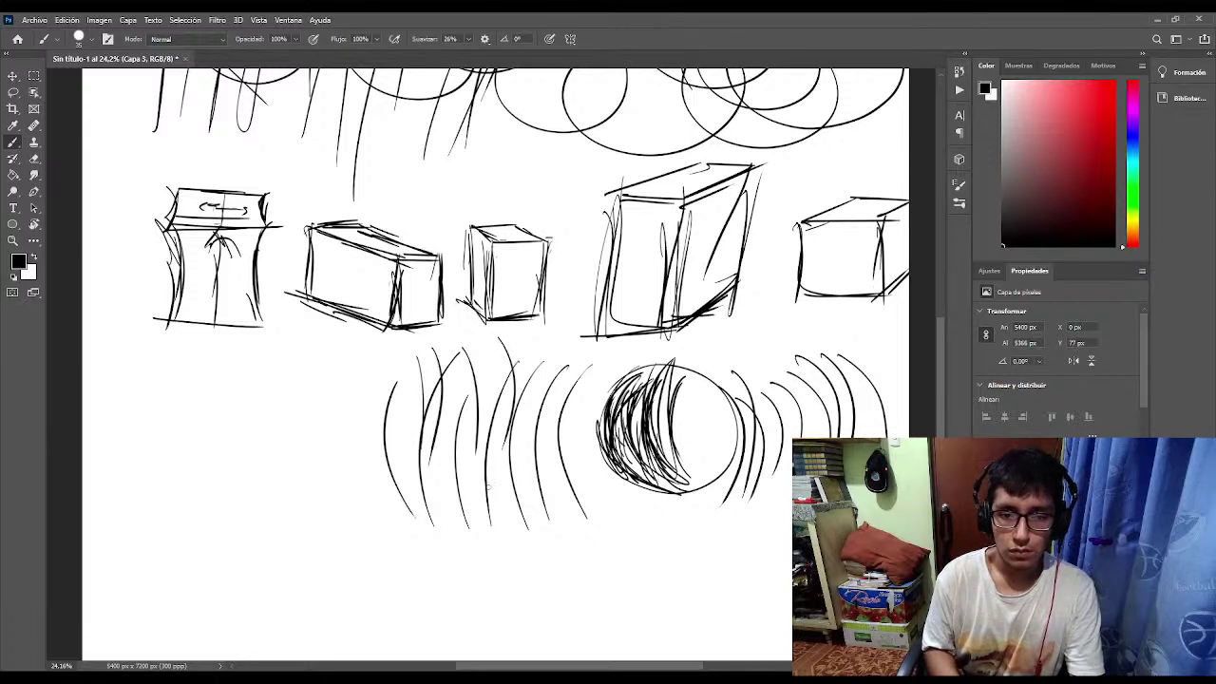
{"action": "mouse_move", "coordinate": [549, 355]}
{"action": "left_mouse_down"}
{"action": "mouse_move", "coordinate": [524, 475]}
{"action": "mouse_move", "coordinate": [570, 437]}
{"action": "mouse_move", "coordinate": [563, 487]}
{"action": "left_mouse_up"}
Add another row of leftward-bulging arcs over the lower part of the left-hand arcs, extending below them.
{"action": "mouse_move", "coordinate": [515, 430]}
{"action": "left_mouse_down"}
{"action": "mouse_move", "coordinate": [556, 567]}
{"action": "mouse_move", "coordinate": [520, 531]}
{"action": "left_mouse_up"}
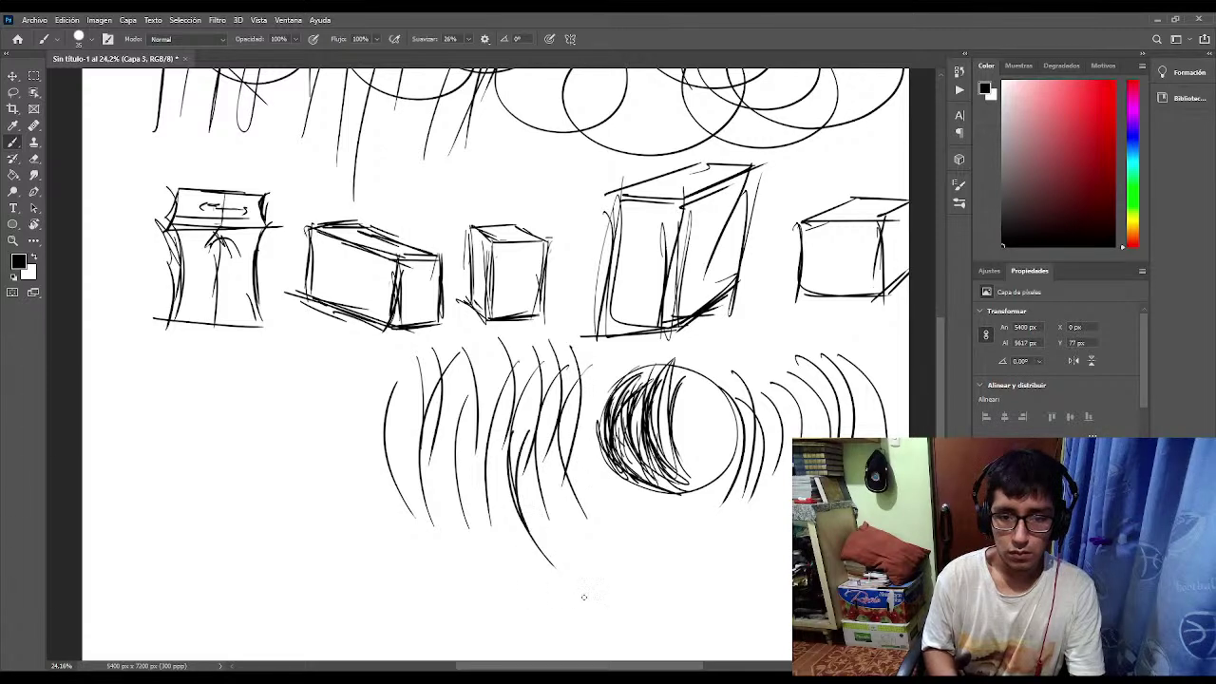
{"action": "mouse_move", "coordinate": [560, 430]}
{"action": "left_mouse_down"}
{"action": "mouse_move", "coordinate": [581, 563]}
{"action": "mouse_move", "coordinate": [608, 561]}
{"action": "left_mouse_up"}
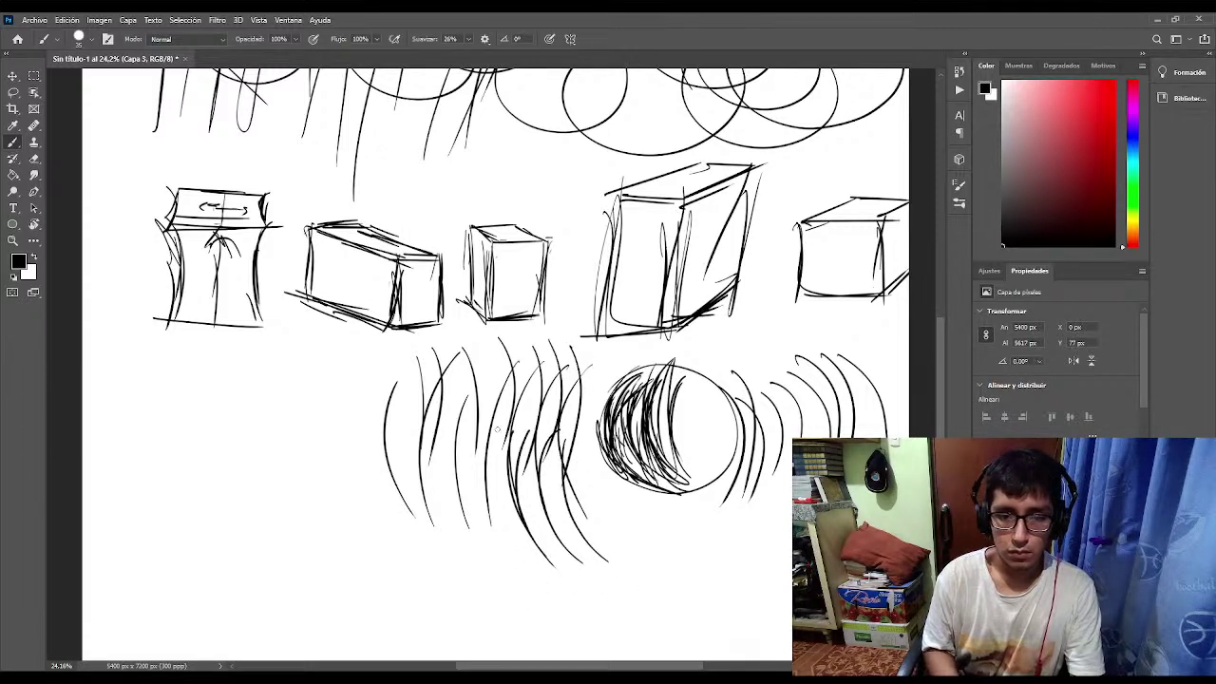
{"action": "left_click_drag", "start_coordinate": [496, 429], "coordinate": [518, 563]}
{"action": "left_click_drag", "start_coordinate": [462, 437], "coordinate": [450, 547]}
{"action": "left_click_drag", "start_coordinate": [398, 447], "coordinate": [422, 576]}
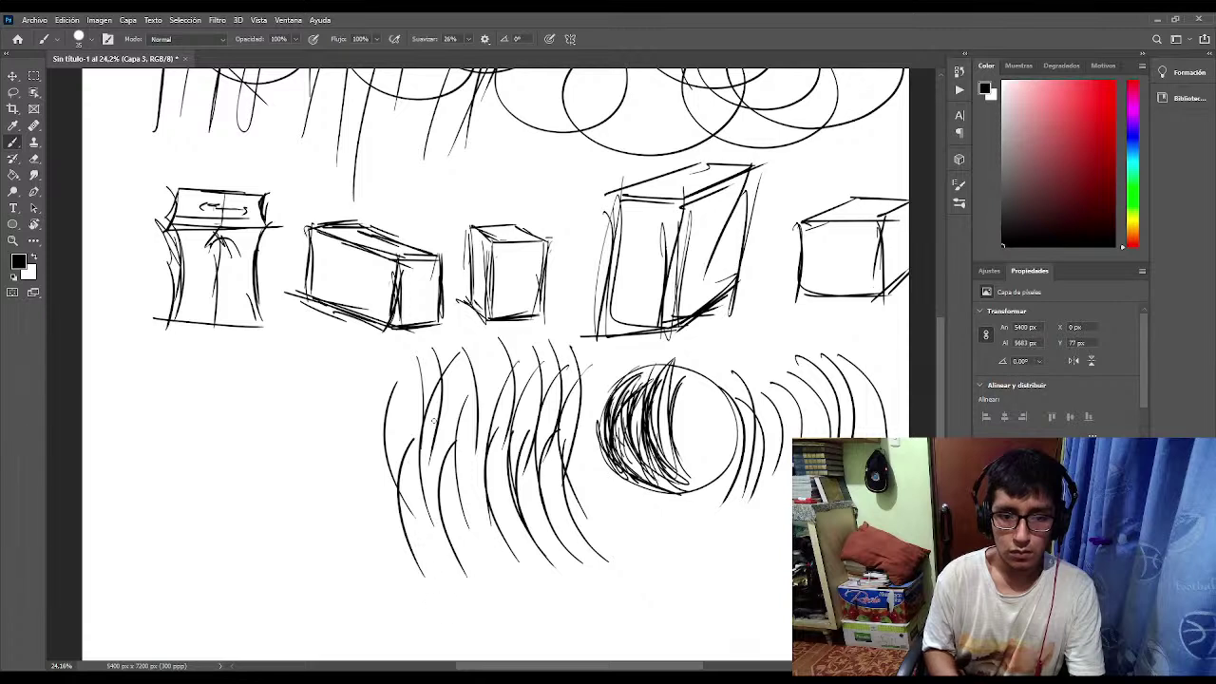
Retrace one of the left-hand arcs and stack horizontal curved strokes, bulging both downward and upward, beneath the shaded circle.
{"action": "left_click_drag", "start_coordinate": [460, 363], "coordinate": [420, 536]}
{"action": "mouse_move", "coordinate": [566, 466]}
{"action": "left_mouse_down"}
{"action": "mouse_move", "coordinate": [639, 573]}
{"action": "mouse_move", "coordinate": [756, 529]}
{"action": "left_mouse_up"}
{"action": "left_click_drag", "start_coordinate": [616, 509], "coordinate": [752, 501]}
{"action": "left_click_drag", "start_coordinate": [635, 500], "coordinate": [740, 494]}
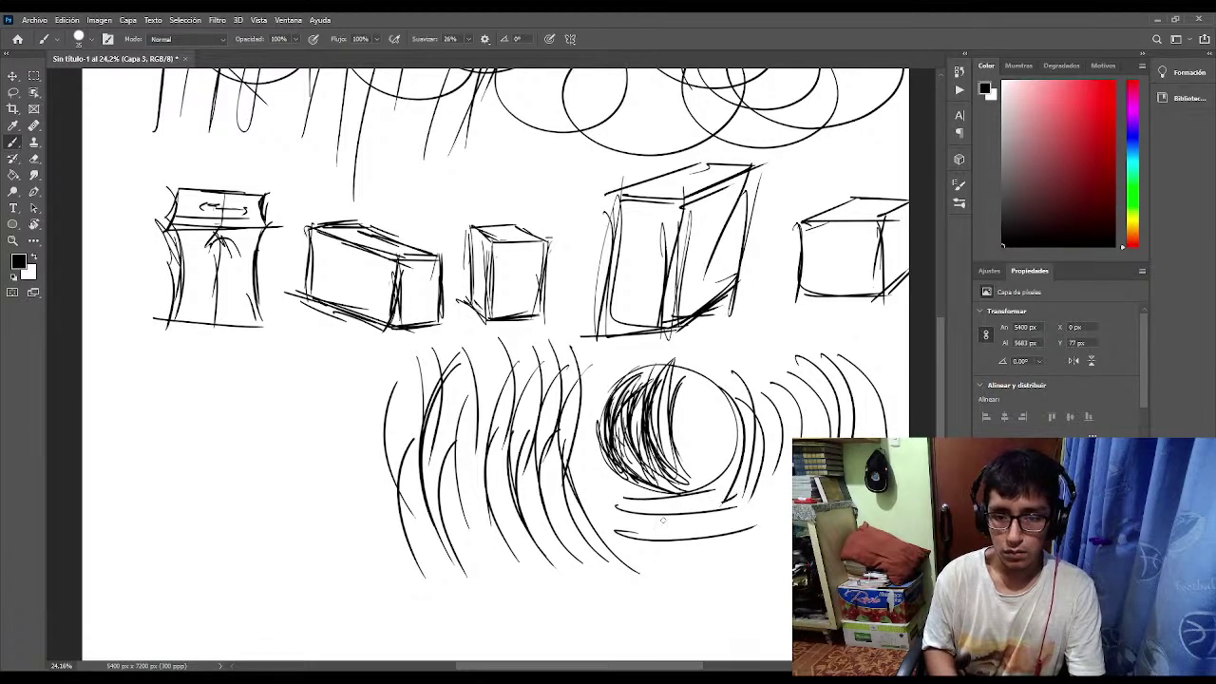
{"action": "mouse_move", "coordinate": [595, 524]}
{"action": "left_mouse_down"}
{"action": "mouse_move", "coordinate": [722, 503]}
{"action": "mouse_move", "coordinate": [724, 518]}
{"action": "left_mouse_up"}
{"action": "mouse_move", "coordinate": [619, 560]}
{"action": "left_mouse_down"}
{"action": "mouse_move", "coordinate": [758, 539]}
{"action": "mouse_move", "coordinate": [754, 571]}
{"action": "left_mouse_up"}
{"action": "mouse_move", "coordinate": [618, 581]}
{"action": "left_mouse_down"}
{"action": "mouse_move", "coordinate": [754, 570]}
{"action": "mouse_move", "coordinate": [746, 545]}
{"action": "mouse_move", "coordinate": [617, 528]}
{"action": "mouse_move", "coordinate": [724, 507]}
{"action": "left_mouse_up"}
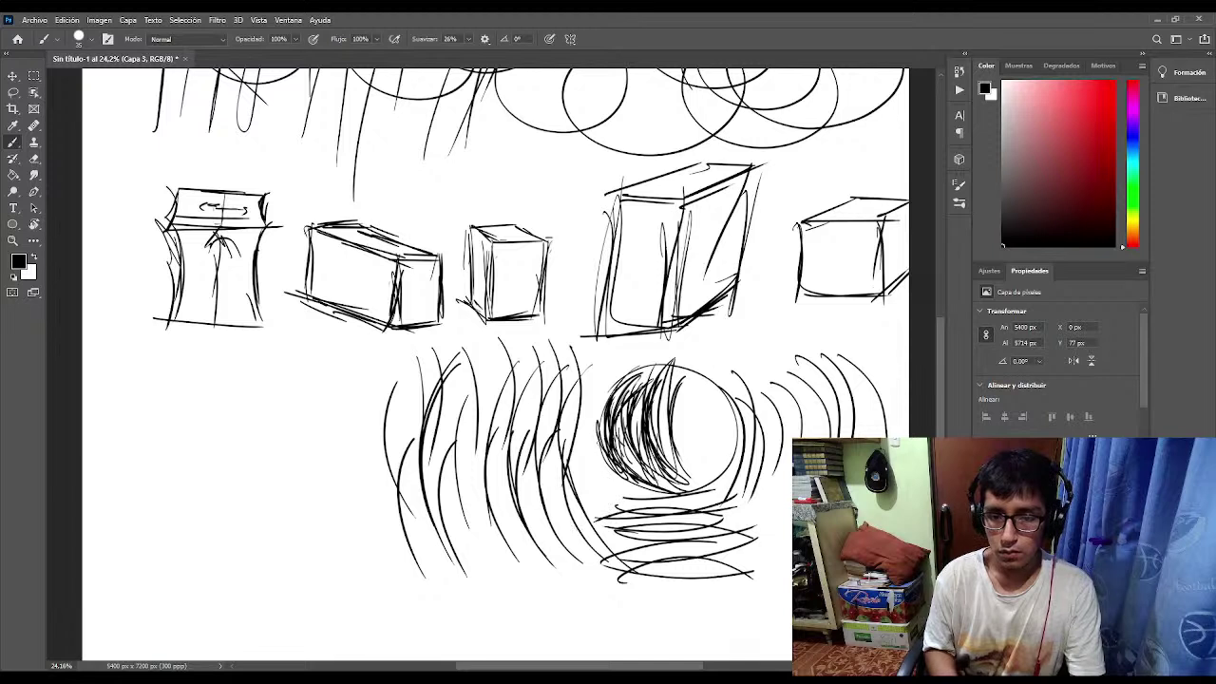
Surround the shaded circle with curved strokes following its outline, and add arcs below the right-hand row of arcs.
{"action": "left_click_drag", "start_coordinate": [590, 429], "coordinate": [620, 511]}
{"action": "mouse_move", "coordinate": [580, 450]}
{"action": "left_mouse_down"}
{"action": "mouse_move", "coordinate": [566, 422]}
{"action": "mouse_move", "coordinate": [705, 339]}
{"action": "mouse_move", "coordinate": [779, 384]}
{"action": "left_mouse_up"}
{"action": "left_click_drag", "start_coordinate": [691, 361], "coordinate": [788, 427]}
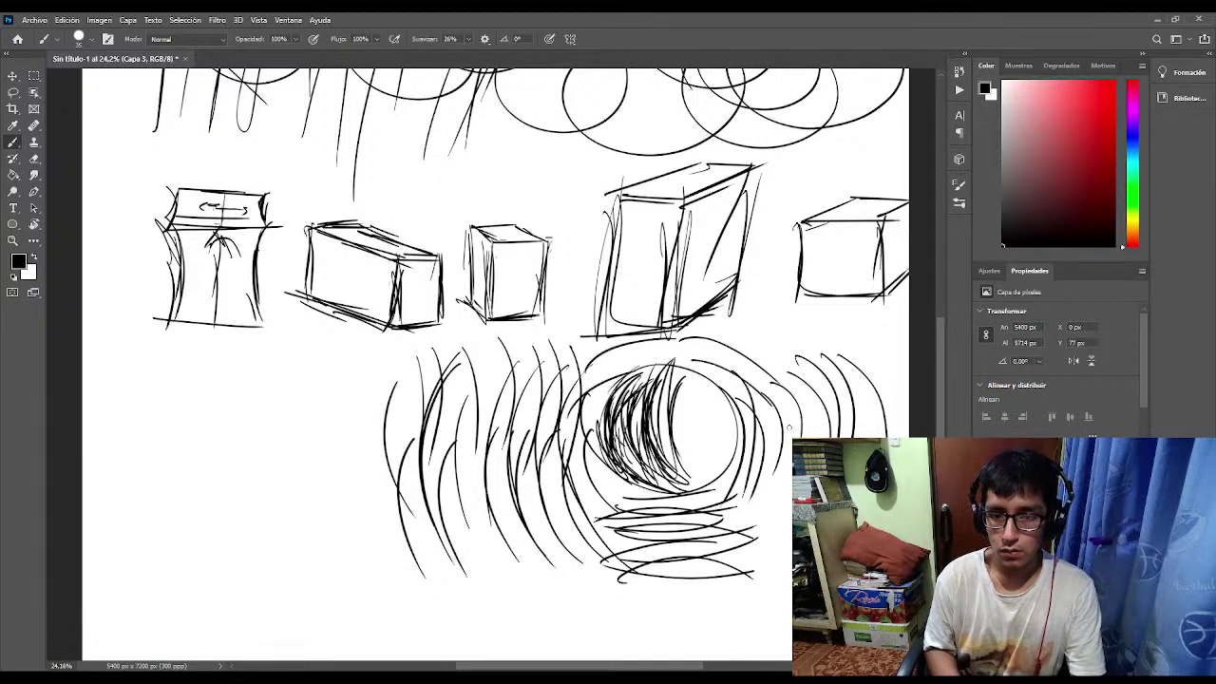
{"action": "mouse_move", "coordinate": [718, 359]}
{"action": "left_mouse_down"}
{"action": "mouse_move", "coordinate": [777, 435]}
{"action": "mouse_move", "coordinate": [751, 497]}
{"action": "left_mouse_up"}
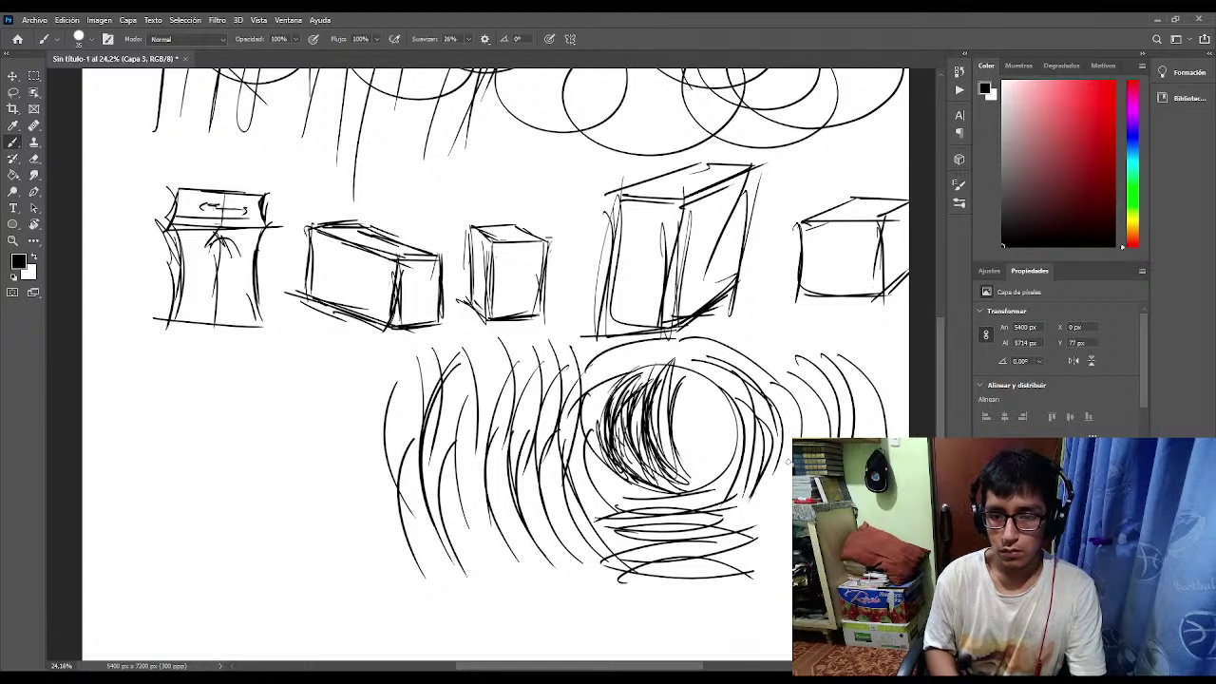
{"action": "mouse_move", "coordinate": [789, 462]}
{"action": "left_mouse_down"}
{"action": "mouse_move", "coordinate": [749, 534]}
{"action": "mouse_move", "coordinate": [773, 553]}
{"action": "left_mouse_up"}
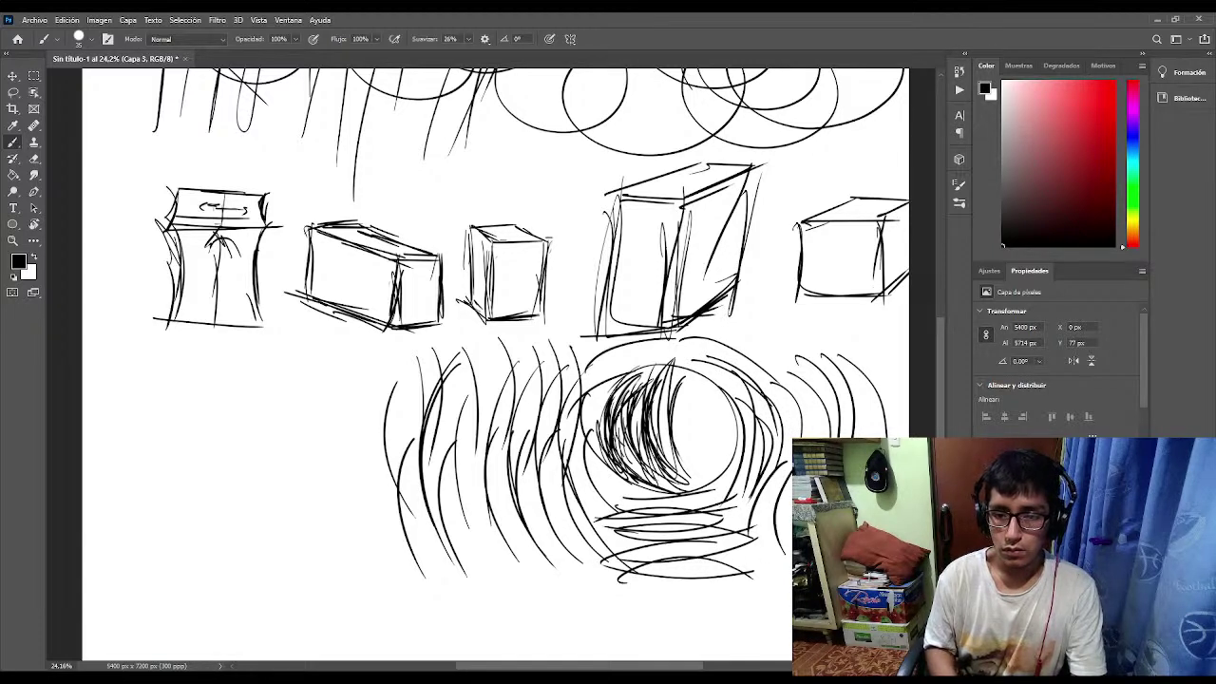
Draw overlapping circles in the empty area beside the left-hand arcs, with three crossed elongated ellipses beneath them.
{"action": "mouse_move", "coordinate": [228, 392]}
{"action": "left_mouse_down"}
{"action": "mouse_move", "coordinate": [242, 502]}
{"action": "mouse_move", "coordinate": [226, 397]}
{"action": "mouse_move", "coordinate": [186, 508]}
{"action": "mouse_move", "coordinate": [223, 394]}
{"action": "mouse_move", "coordinate": [304, 395]}
{"action": "mouse_move", "coordinate": [219, 377]}
{"action": "mouse_move", "coordinate": [291, 380]}
{"action": "left_mouse_up"}
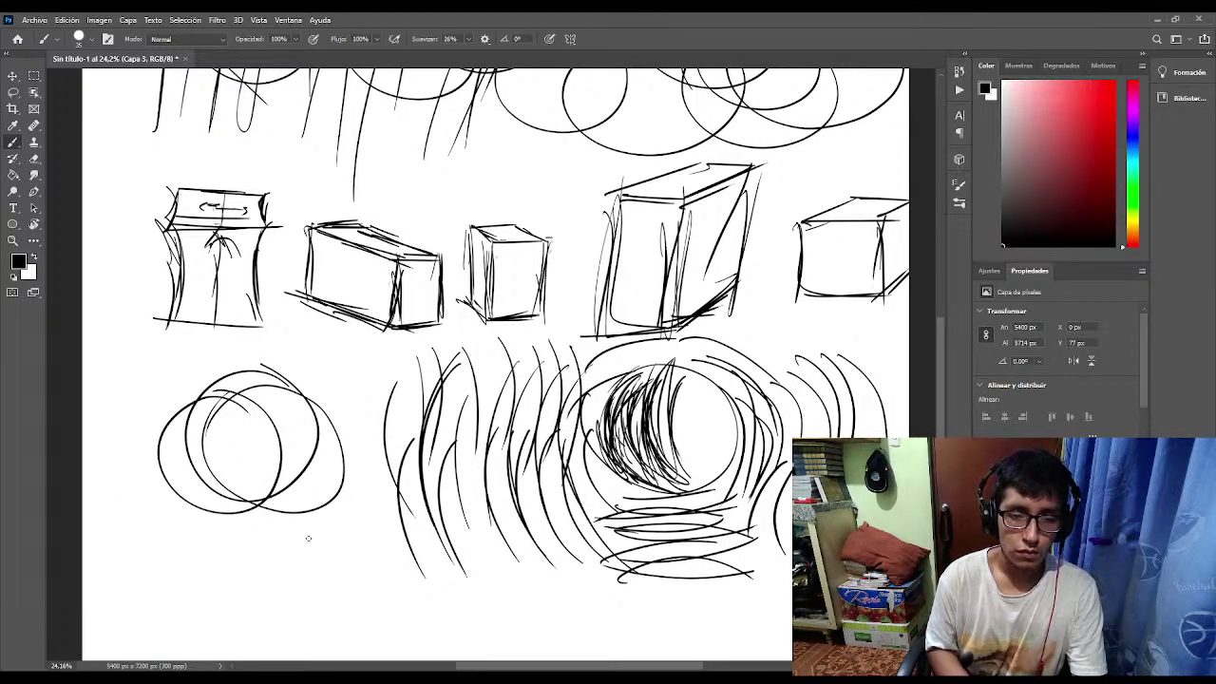
{"action": "left_click_drag", "start_coordinate": [212, 518], "coordinate": [164, 521]}
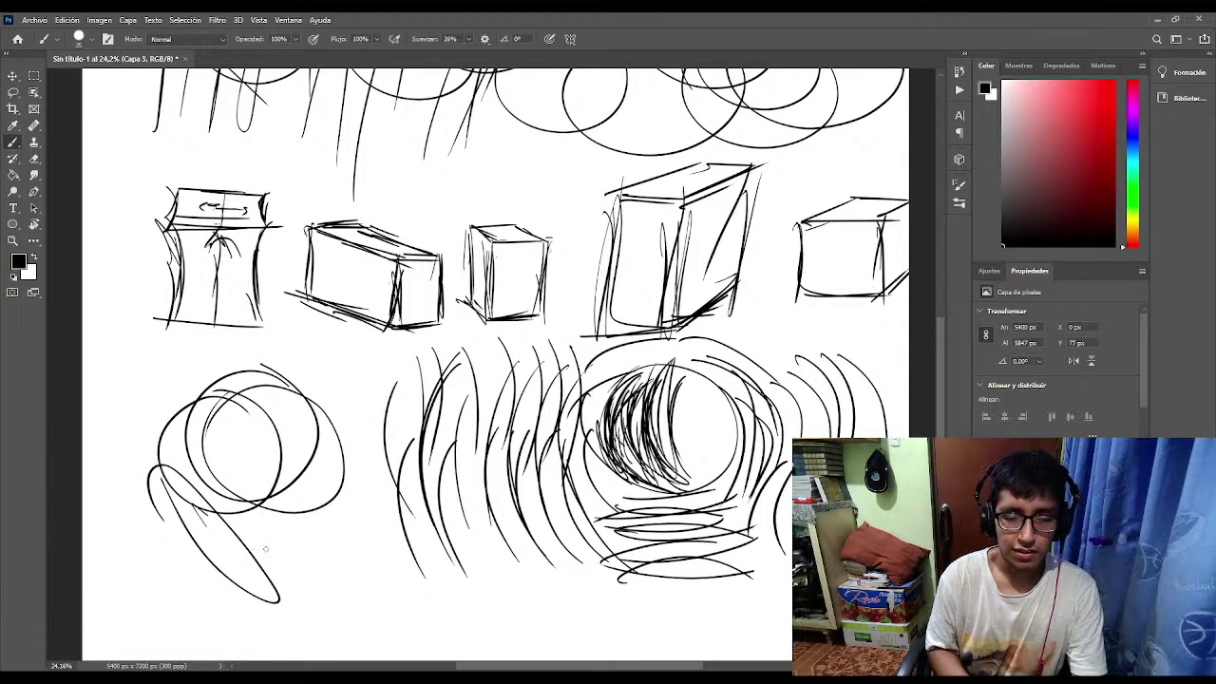
{"action": "mouse_move", "coordinate": [217, 456]}
{"action": "left_mouse_down"}
{"action": "mouse_move", "coordinate": [237, 589]}
{"action": "mouse_move", "coordinate": [208, 467]}
{"action": "left_mouse_up"}
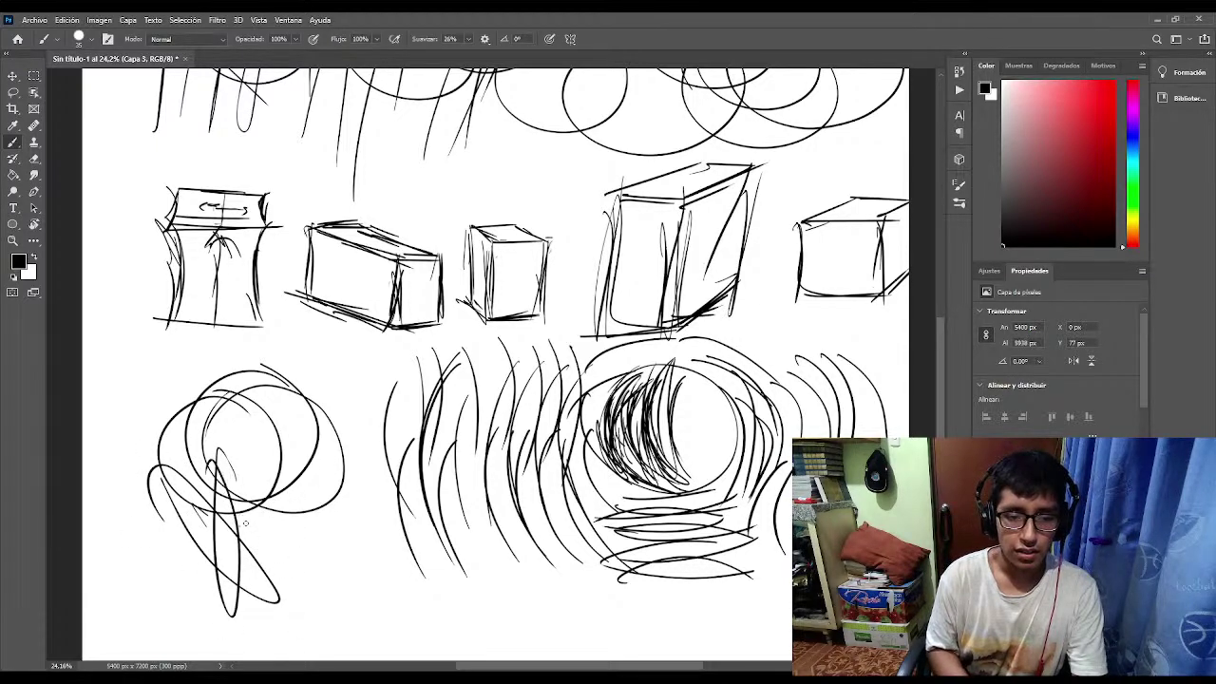
{"action": "left_click_drag", "start_coordinate": [186, 544], "coordinate": [289, 485]}
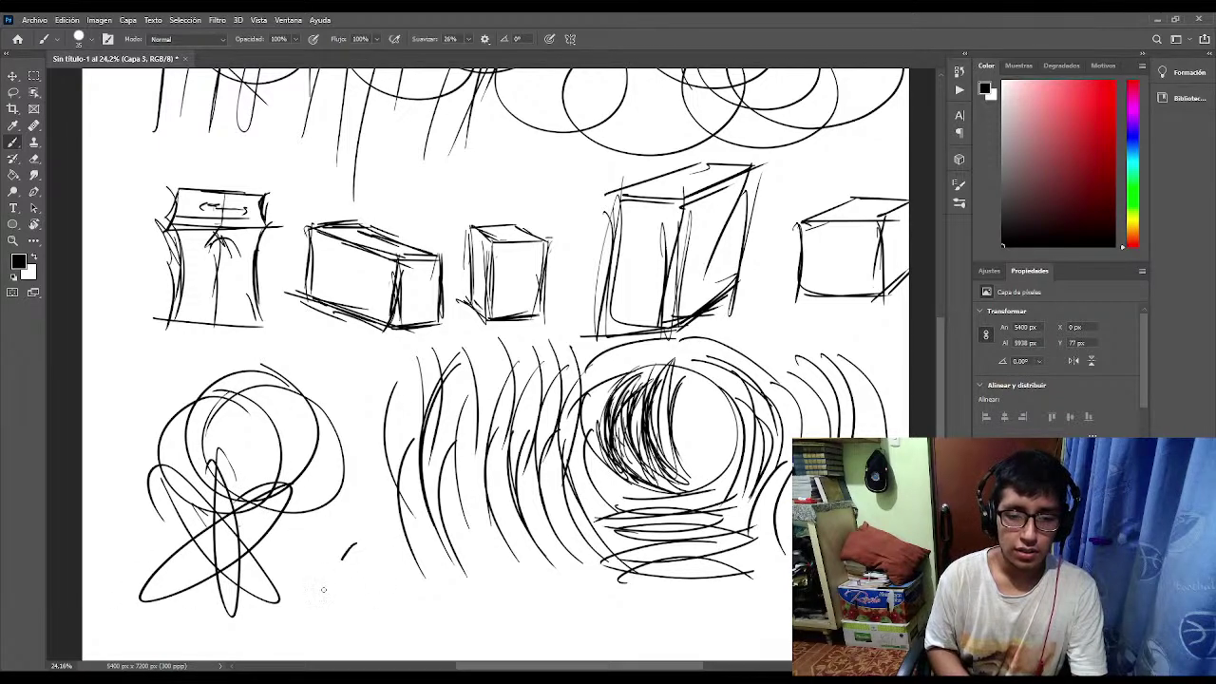
Draw a smaller cluster of crossed ellipses beside the first set, filling its centre with short overlapping strokes and loops.
{"action": "mouse_move", "coordinate": [323, 589]}
{"action": "left_mouse_down"}
{"action": "mouse_move", "coordinate": [389, 573]}
{"action": "mouse_move", "coordinate": [441, 595]}
{"action": "mouse_move", "coordinate": [390, 552]}
{"action": "mouse_move", "coordinate": [413, 537]}
{"action": "mouse_move", "coordinate": [430, 575]}
{"action": "mouse_move", "coordinate": [399, 577]}
{"action": "mouse_move", "coordinate": [399, 528]}
{"action": "mouse_move", "coordinate": [370, 587]}
{"action": "mouse_move", "coordinate": [395, 568]}
{"action": "mouse_move", "coordinate": [404, 589]}
{"action": "mouse_move", "coordinate": [378, 545]}
{"action": "mouse_move", "coordinate": [397, 598]}
{"action": "left_mouse_up"}
{"action": "mouse_move", "coordinate": [378, 547]}
{"action": "left_mouse_down"}
{"action": "mouse_move", "coordinate": [437, 566]}
{"action": "mouse_move", "coordinate": [437, 582]}
{"action": "mouse_move", "coordinate": [418, 545]}
{"action": "left_mouse_up"}
{"action": "left_click_drag", "start_coordinate": [366, 509], "coordinate": [371, 583]}
{"action": "left_click_drag", "start_coordinate": [359, 538], "coordinate": [386, 579]}
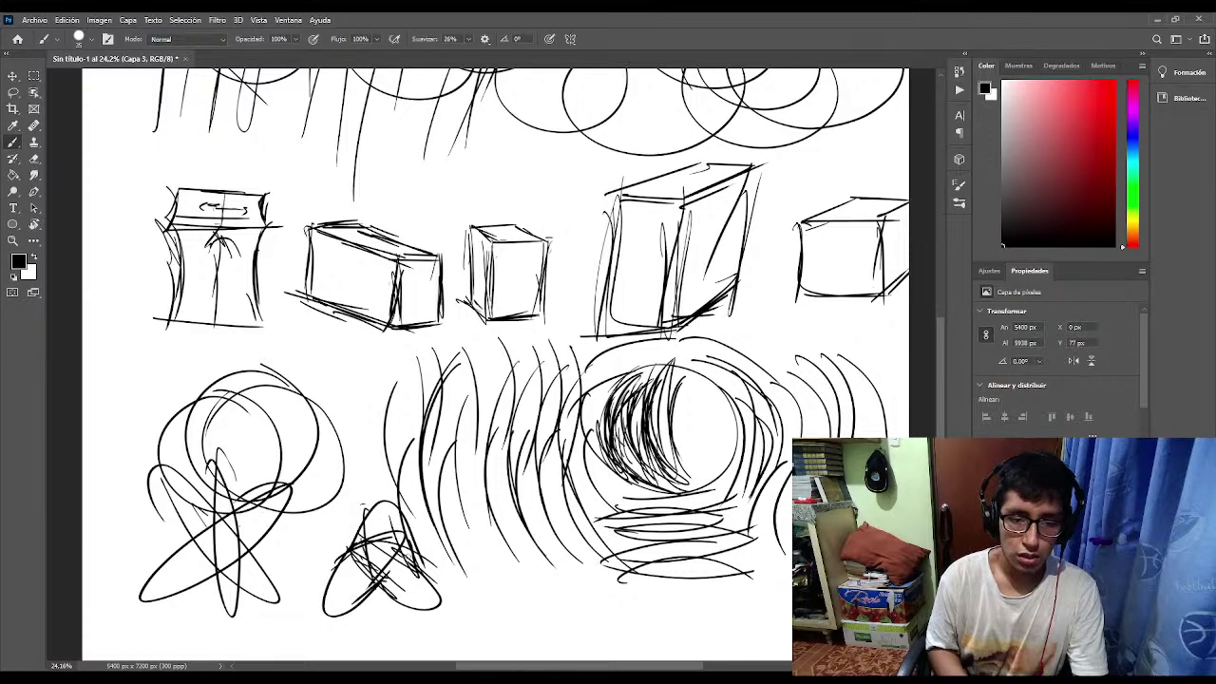
{"action": "mouse_move", "coordinate": [396, 523]}
{"action": "left_mouse_down"}
{"action": "mouse_move", "coordinate": [399, 578]}
{"action": "mouse_move", "coordinate": [389, 486]}
{"action": "mouse_move", "coordinate": [376, 537]}
{"action": "left_mouse_up"}
{"action": "left_click_drag", "start_coordinate": [378, 511], "coordinate": [409, 534]}
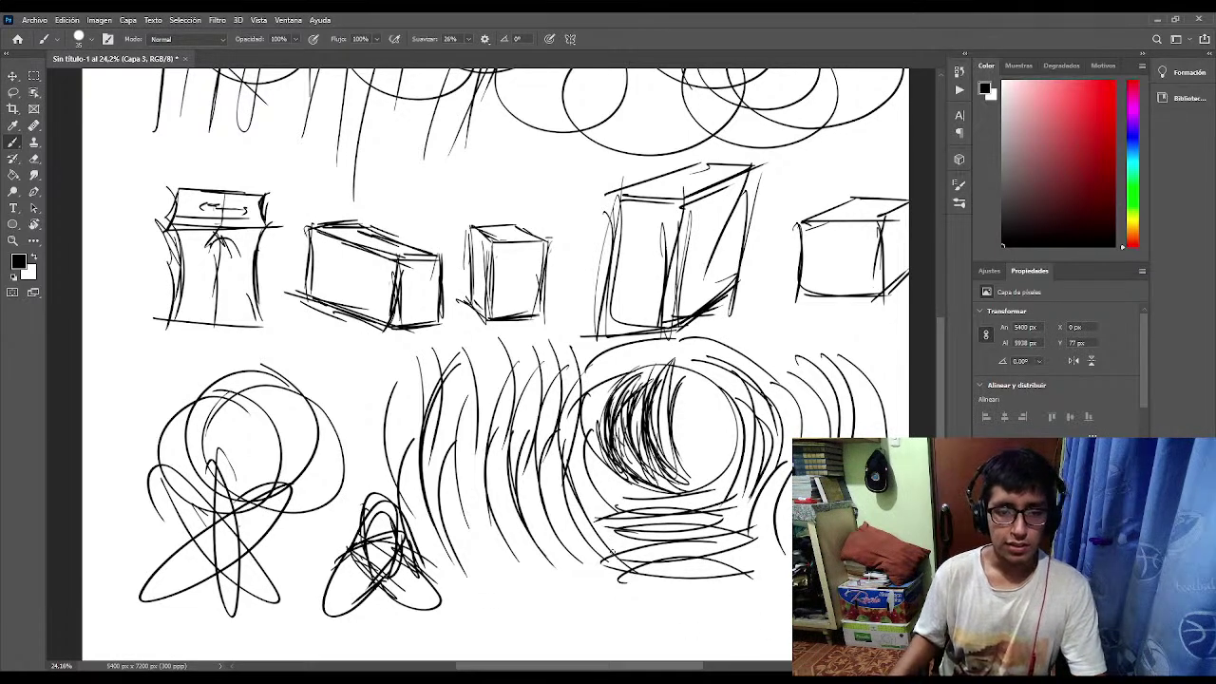
Draw seven roughly parallel wavy lines across the canvas's lower-left area, below the ellipse clusters.
{"action": "scroll", "coordinate": [428, 468], "scroll_direction": "down", "scroll_amount": 3}
{"action": "scroll", "coordinate": [428, 468], "scroll_direction": "down", "scroll_amount": 1}
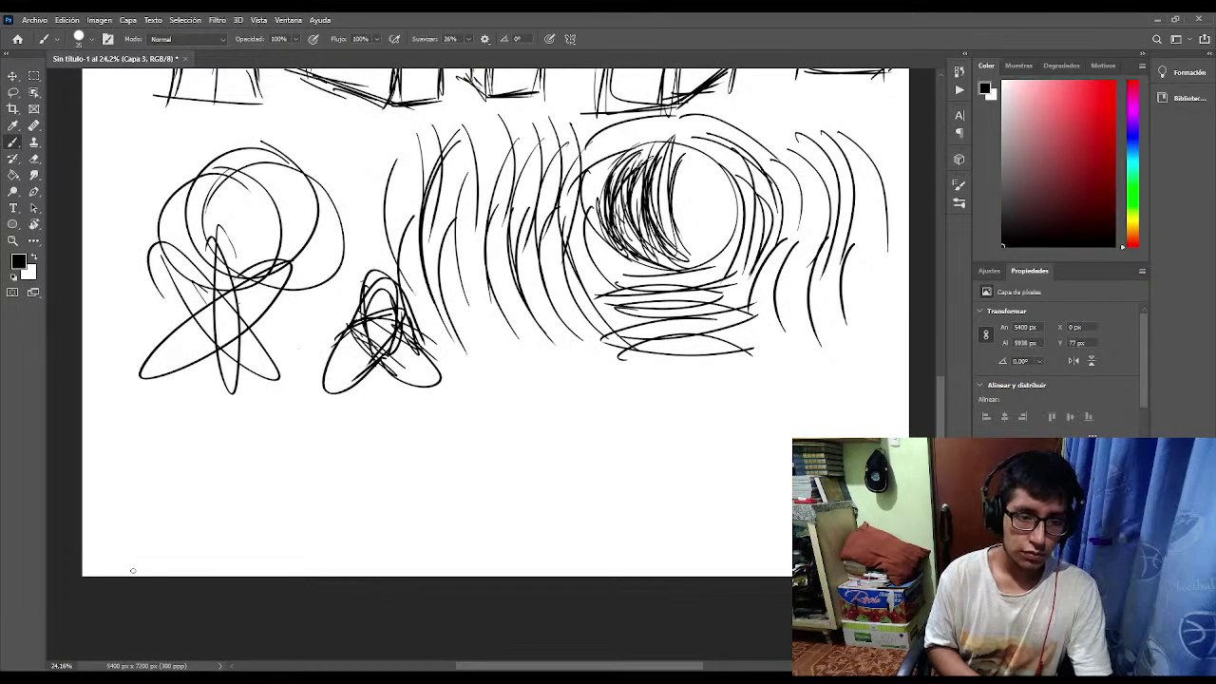
{"action": "left_click_drag", "start_coordinate": [133, 570], "coordinate": [523, 494]}
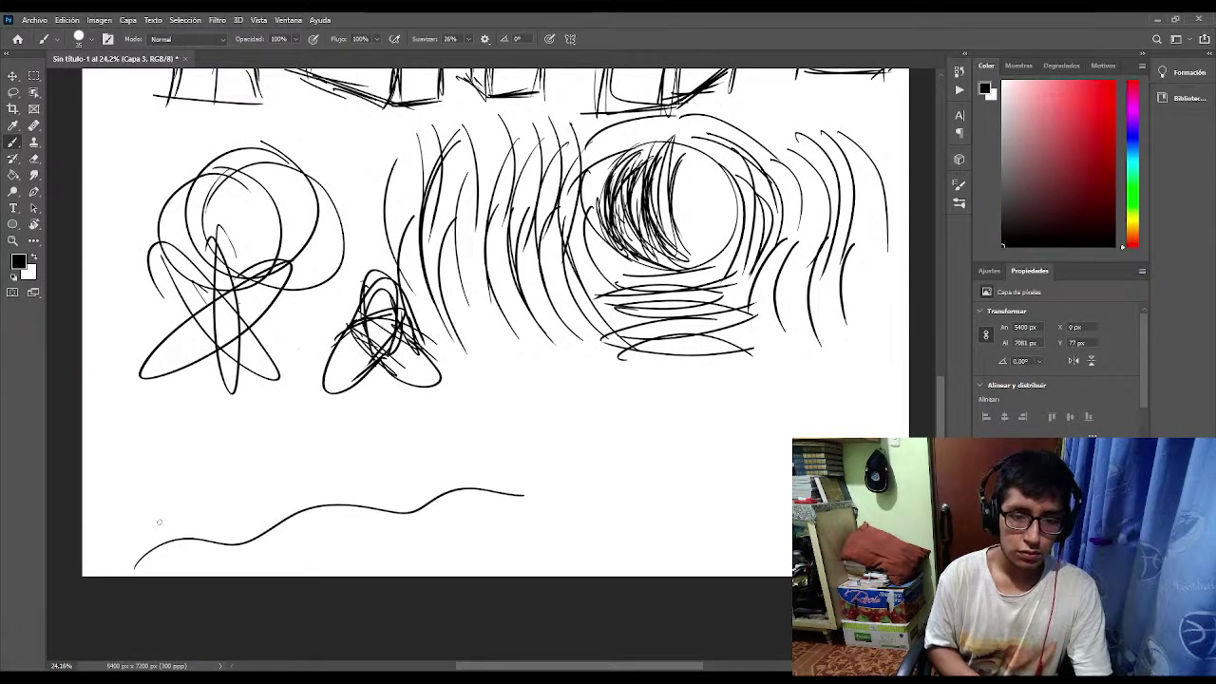
{"action": "mouse_move", "coordinate": [123, 556]}
{"action": "left_mouse_down"}
{"action": "mouse_move", "coordinate": [228, 513]}
{"action": "mouse_move", "coordinate": [519, 475]}
{"action": "left_mouse_up"}
{"action": "mouse_move", "coordinate": [108, 535]}
{"action": "left_mouse_down"}
{"action": "mouse_move", "coordinate": [217, 494]}
{"action": "mouse_move", "coordinate": [510, 443]}
{"action": "mouse_move", "coordinate": [335, 439]}
{"action": "mouse_move", "coordinate": [143, 502]}
{"action": "left_mouse_up"}
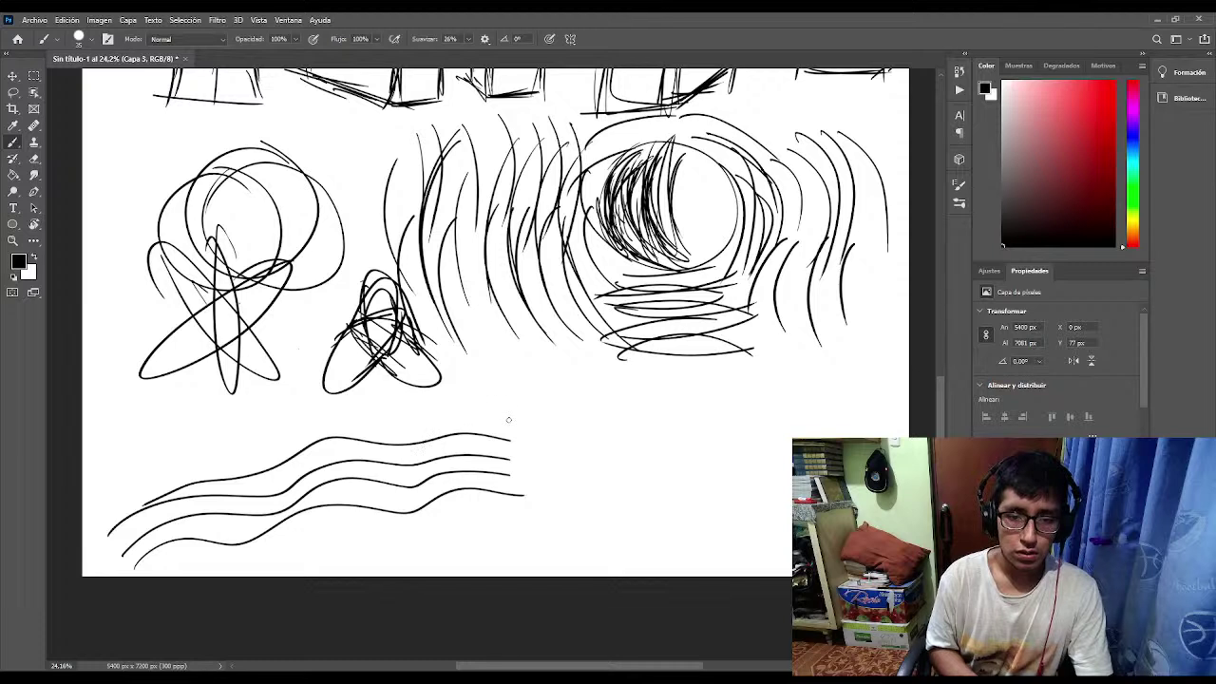
{"action": "mouse_move", "coordinate": [508, 419]}
{"action": "left_mouse_down"}
{"action": "mouse_move", "coordinate": [408, 420]}
{"action": "mouse_move", "coordinate": [237, 448]}
{"action": "mouse_move", "coordinate": [124, 492]}
{"action": "mouse_move", "coordinate": [104, 515]}
{"action": "left_mouse_up"}
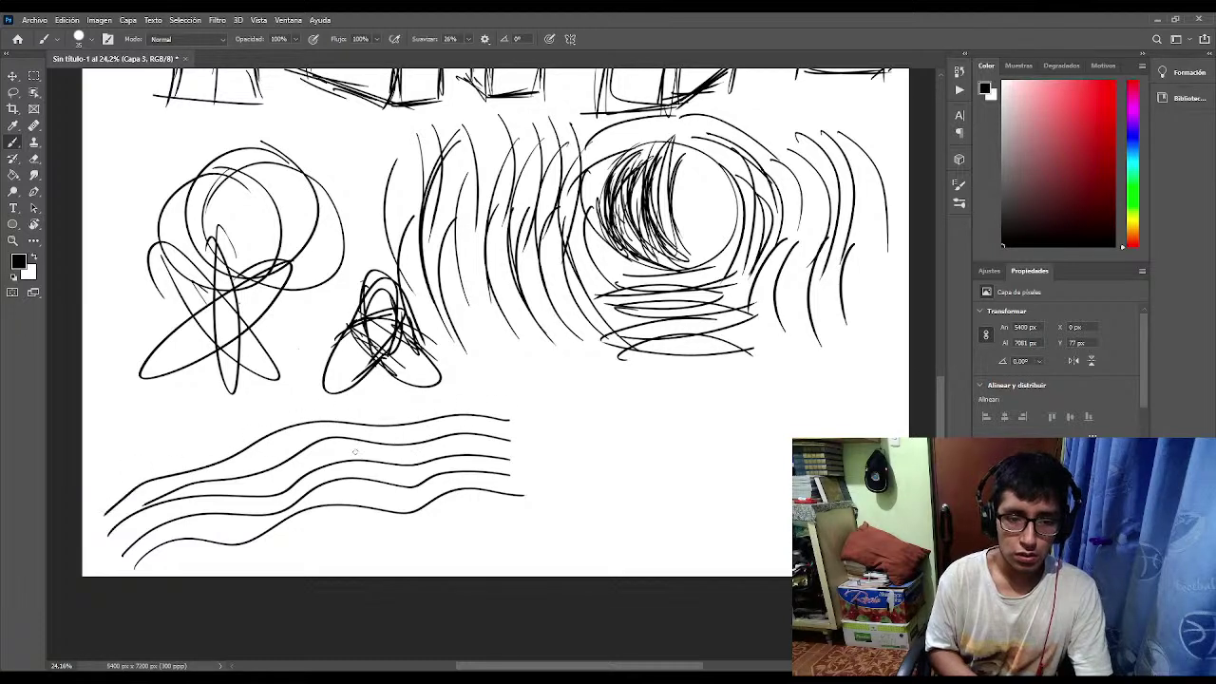
{"action": "mouse_move", "coordinate": [525, 402]}
{"action": "left_mouse_down"}
{"action": "mouse_move", "coordinate": [344, 412]}
{"action": "mouse_move", "coordinate": [225, 439]}
{"action": "mouse_move", "coordinate": [83, 513]}
{"action": "left_mouse_up"}
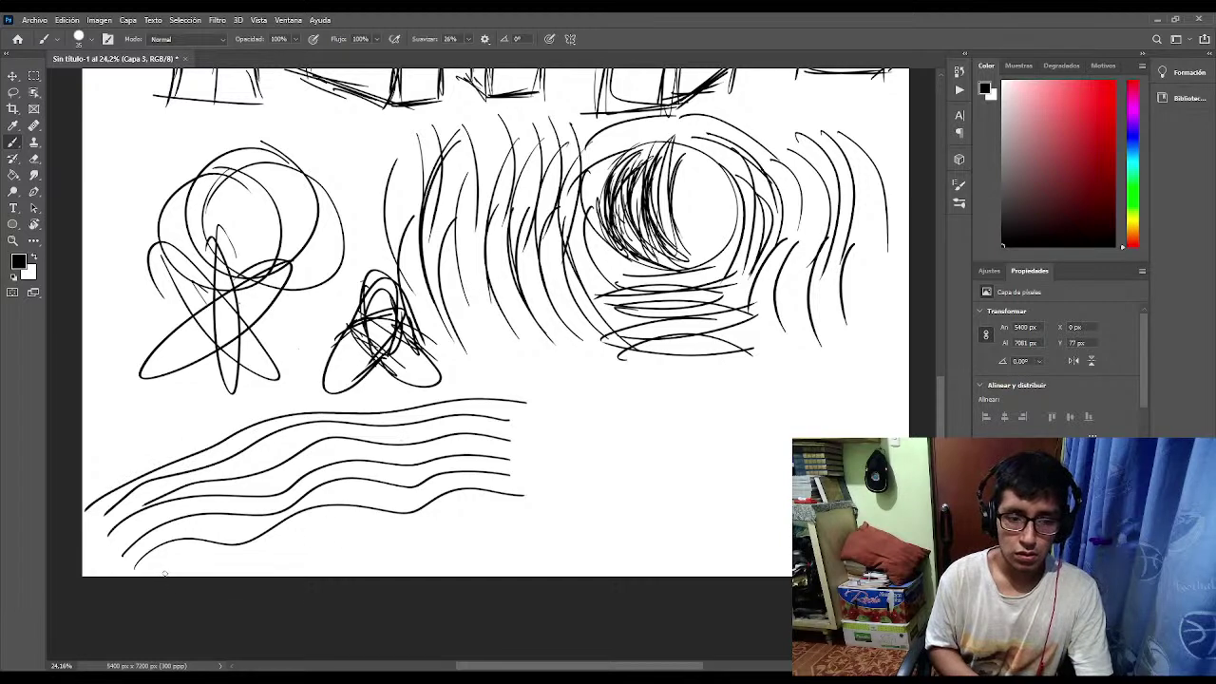
{"action": "left_click_drag", "start_coordinate": [230, 548], "coordinate": [534, 501]}
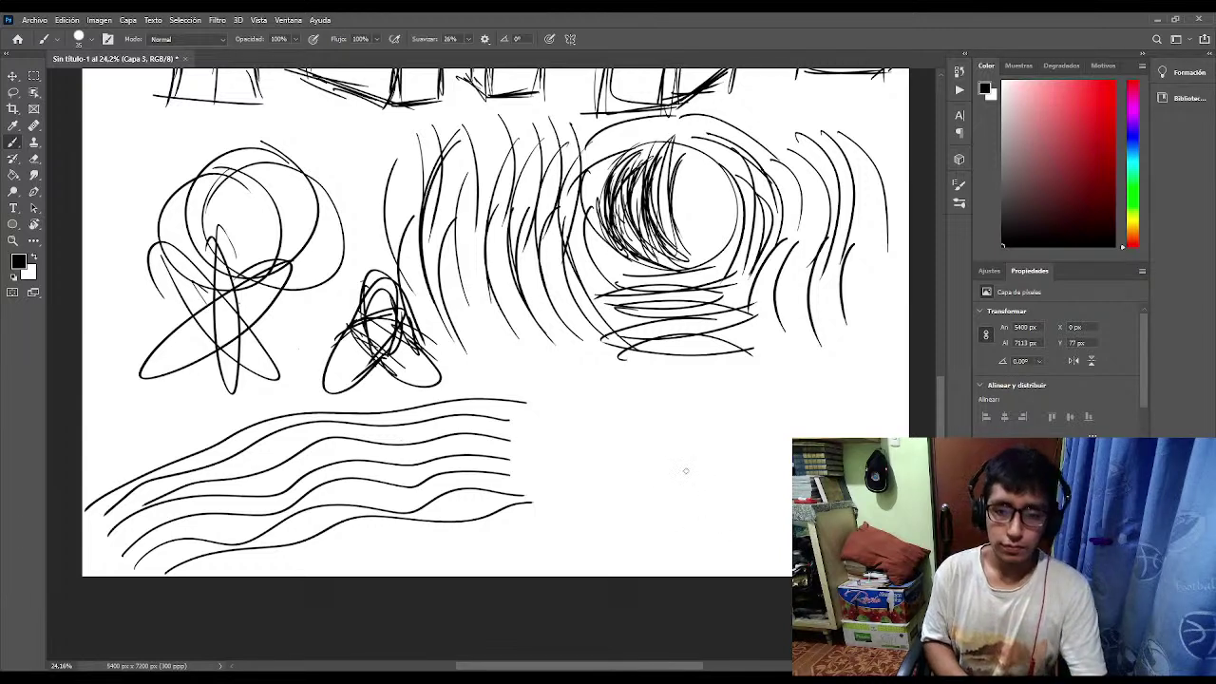
Draw a group of overlapping circles in the empty area between the wavy lines and the canvas's right edge.
{"action": "mouse_move", "coordinate": [744, 390]}
{"action": "left_mouse_down"}
{"action": "mouse_move", "coordinate": [764, 475]}
{"action": "mouse_move", "coordinate": [677, 430]}
{"action": "left_mouse_up"}
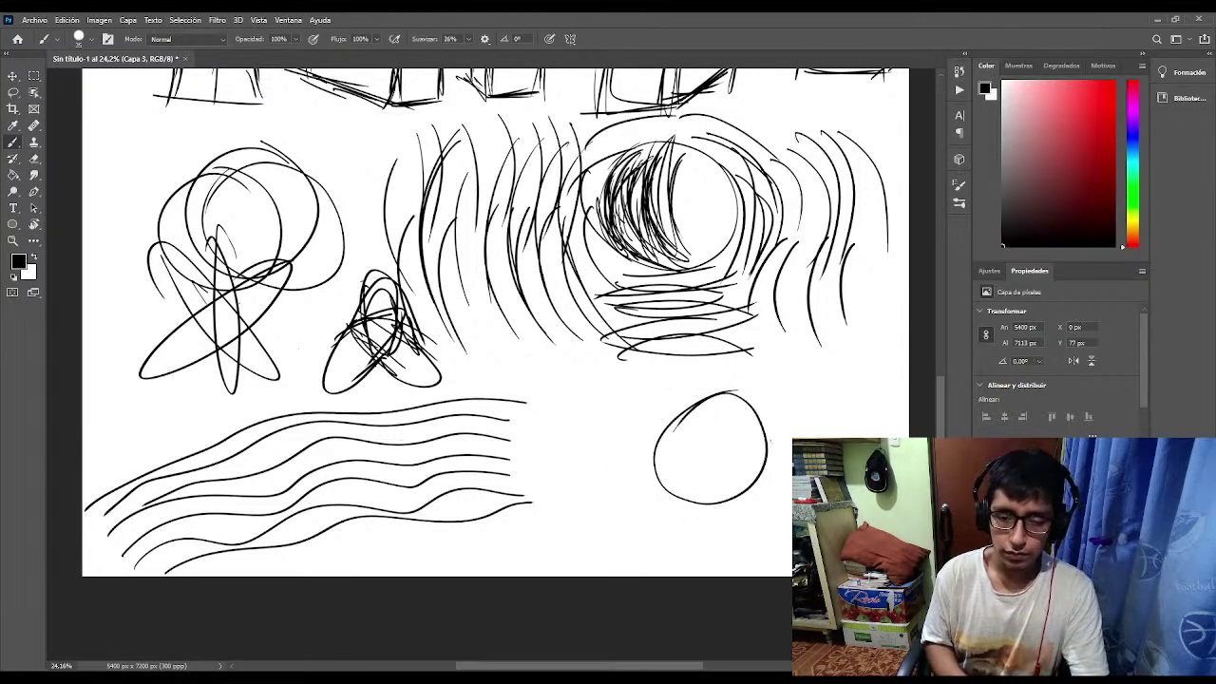
{"action": "mouse_move", "coordinate": [752, 429]}
{"action": "left_mouse_down"}
{"action": "mouse_move", "coordinate": [740, 430]}
{"action": "mouse_move", "coordinate": [771, 419]}
{"action": "mouse_move", "coordinate": [751, 513]}
{"action": "mouse_move", "coordinate": [662, 492]}
{"action": "left_mouse_up"}
{"action": "mouse_move", "coordinate": [760, 355]}
{"action": "left_mouse_down"}
{"action": "mouse_move", "coordinate": [722, 476]}
{"action": "mouse_move", "coordinate": [680, 370]}
{"action": "mouse_move", "coordinate": [665, 499]}
{"action": "mouse_move", "coordinate": [560, 418]}
{"action": "left_mouse_up"}
{"action": "mouse_move", "coordinate": [712, 354]}
{"action": "left_mouse_down"}
{"action": "mouse_move", "coordinate": [633, 366]}
{"action": "mouse_move", "coordinate": [722, 380]}
{"action": "left_mouse_up"}
{"action": "mouse_move", "coordinate": [637, 464]}
{"action": "left_mouse_down"}
{"action": "mouse_move", "coordinate": [570, 556]}
{"action": "mouse_move", "coordinate": [617, 460]}
{"action": "left_mouse_up"}
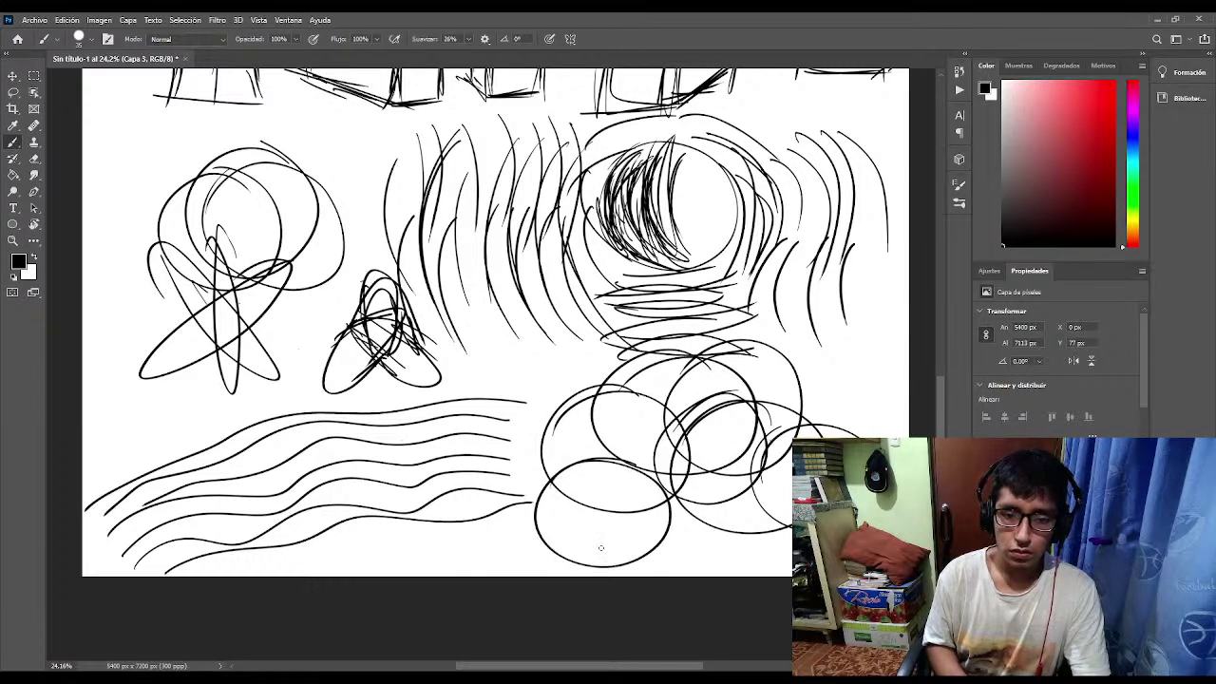
Extend the group with larger circles over the wavy line ends and lower arcs, and overlap more circles on its right side.
{"action": "left_click_drag", "start_coordinate": [589, 332], "coordinate": [666, 479]}
{"action": "mouse_move", "coordinate": [483, 303]}
{"action": "left_mouse_down"}
{"action": "mouse_move", "coordinate": [446, 311]}
{"action": "mouse_move", "coordinate": [553, 338]}
{"action": "mouse_move", "coordinate": [420, 318]}
{"action": "left_mouse_up"}
{"action": "left_click_drag", "start_coordinate": [828, 310], "coordinate": [756, 335]}
{"action": "mouse_move", "coordinate": [731, 430]}
{"action": "left_mouse_down"}
{"action": "mouse_move", "coordinate": [781, 319]}
{"action": "mouse_move", "coordinate": [842, 423]}
{"action": "mouse_move", "coordinate": [764, 475]}
{"action": "mouse_move", "coordinate": [798, 378]}
{"action": "left_mouse_up"}
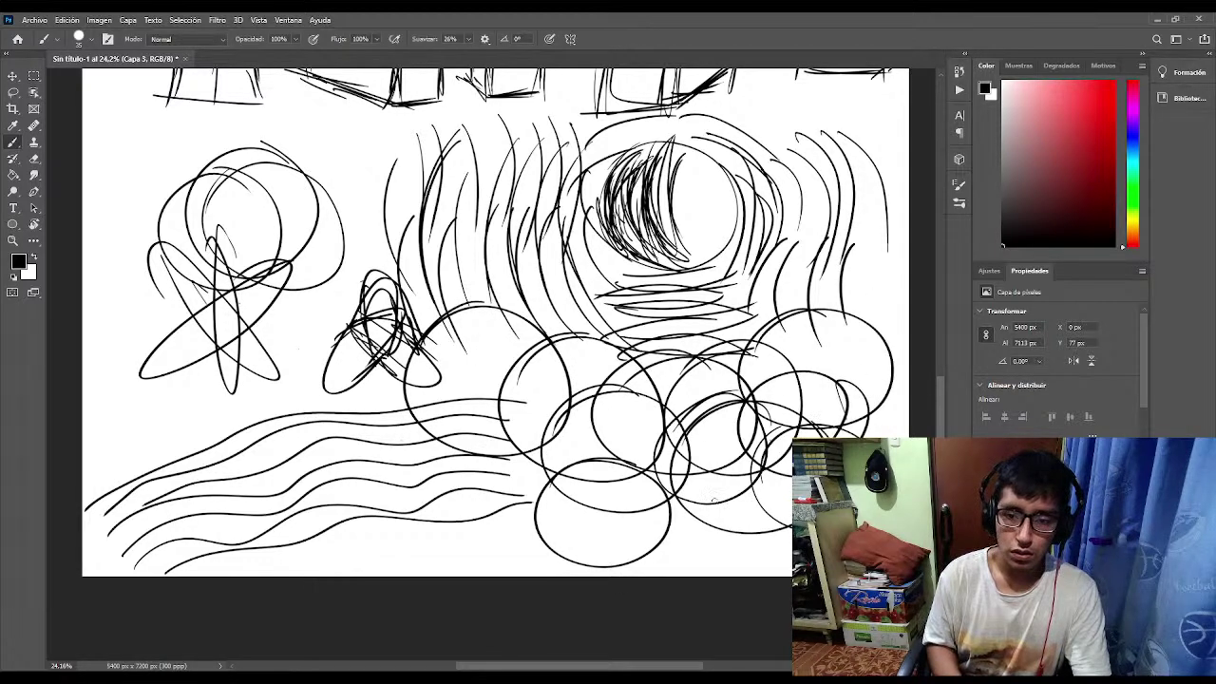
{"action": "left_click_drag", "start_coordinate": [713, 500], "coordinate": [815, 419]}
{"action": "mouse_move", "coordinate": [842, 379]}
{"action": "left_mouse_down"}
{"action": "mouse_move", "coordinate": [728, 480]}
{"action": "mouse_move", "coordinate": [836, 382]}
{"action": "left_mouse_up"}
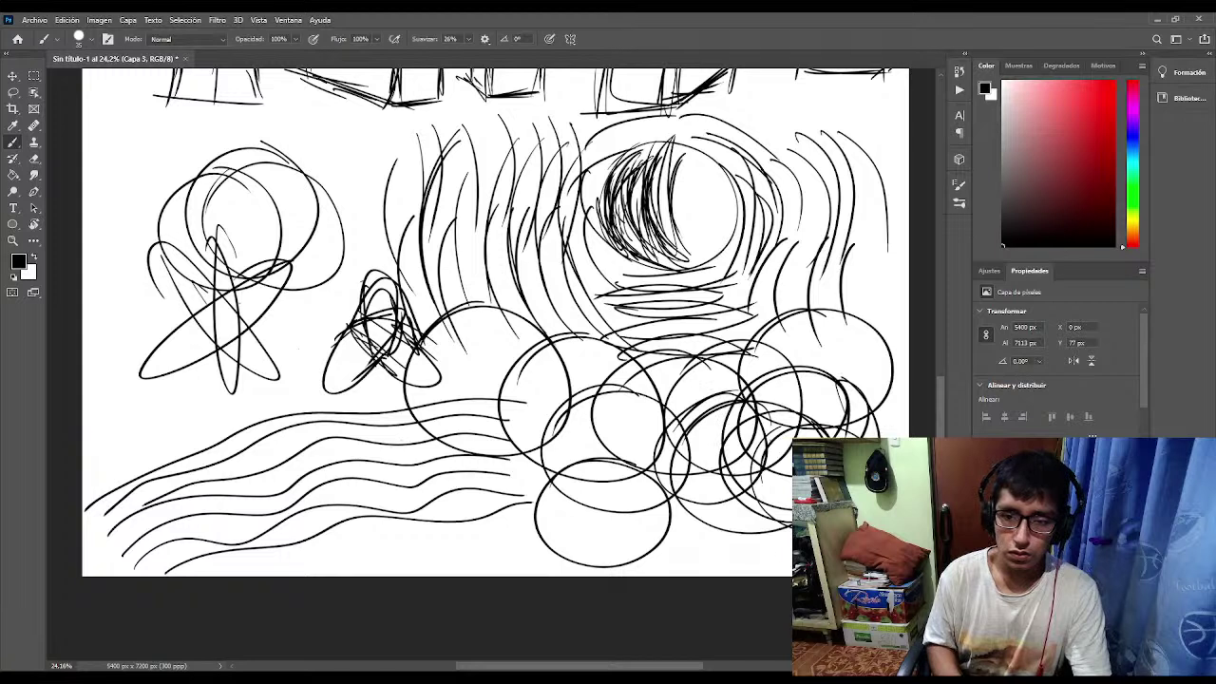
Fill the gaps along the canvas's lower edge with small and medium circles around and inside the large ones.
{"action": "left_click_drag", "start_coordinate": [794, 572], "coordinate": [795, 477]}
{"action": "mouse_move", "coordinate": [694, 553]}
{"action": "left_mouse_down"}
{"action": "mouse_move", "coordinate": [686, 570]}
{"action": "mouse_move", "coordinate": [683, 545]}
{"action": "mouse_move", "coordinate": [665, 555]}
{"action": "mouse_move", "coordinate": [669, 529]}
{"action": "left_mouse_up"}
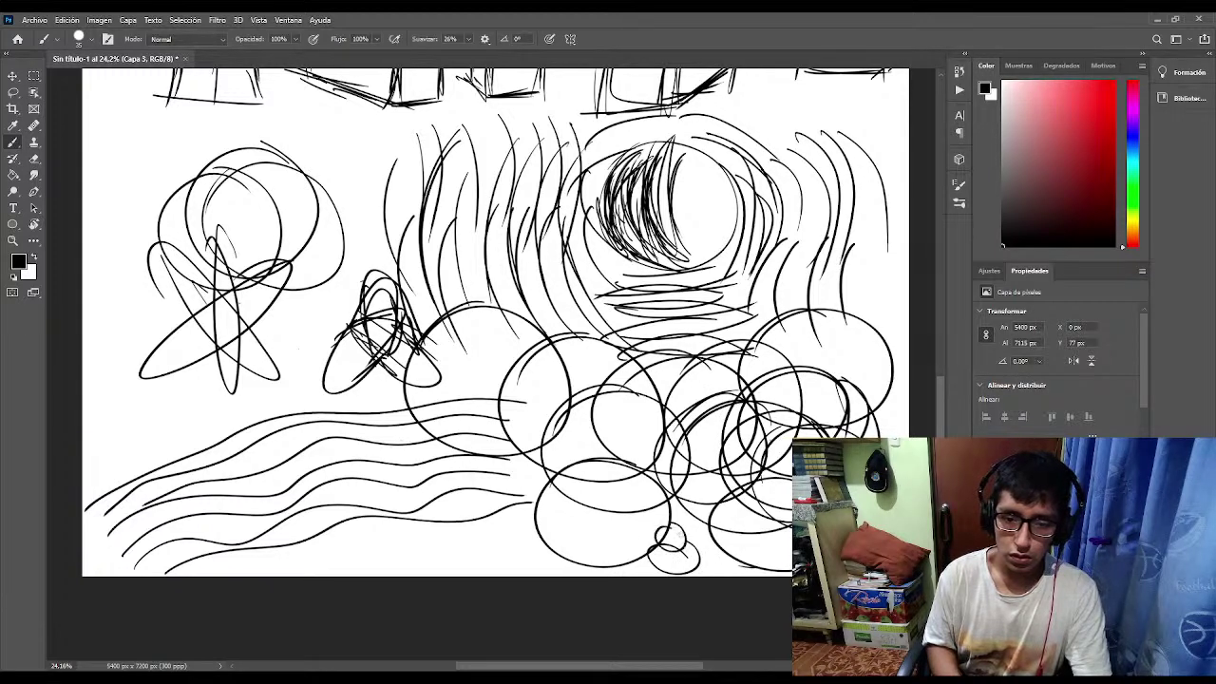
{"action": "mouse_move", "coordinate": [763, 552]}
{"action": "left_mouse_down"}
{"action": "mouse_move", "coordinate": [723, 533]}
{"action": "mouse_move", "coordinate": [758, 540]}
{"action": "left_mouse_up"}
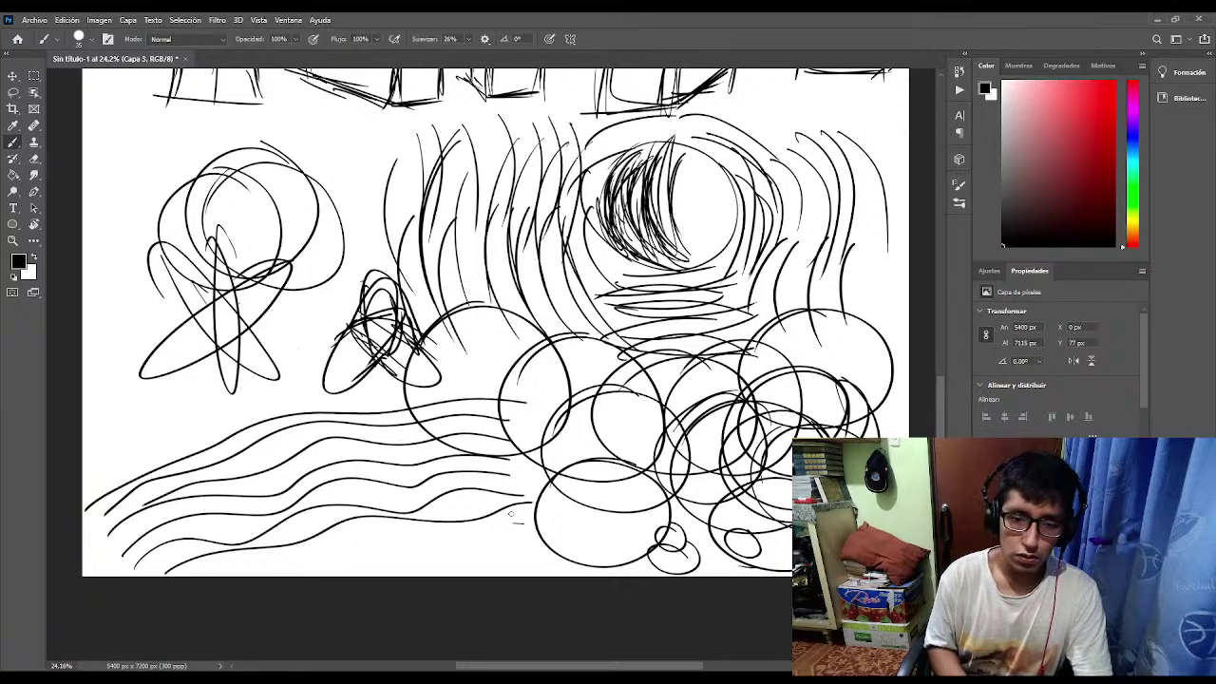
{"action": "mouse_move", "coordinate": [510, 514]}
{"action": "left_mouse_down"}
{"action": "mouse_move", "coordinate": [435, 537]}
{"action": "mouse_move", "coordinate": [530, 559]}
{"action": "mouse_move", "coordinate": [530, 496]}
{"action": "mouse_move", "coordinate": [591, 475]}
{"action": "mouse_move", "coordinate": [631, 534]}
{"action": "mouse_move", "coordinate": [617, 469]}
{"action": "left_mouse_up"}
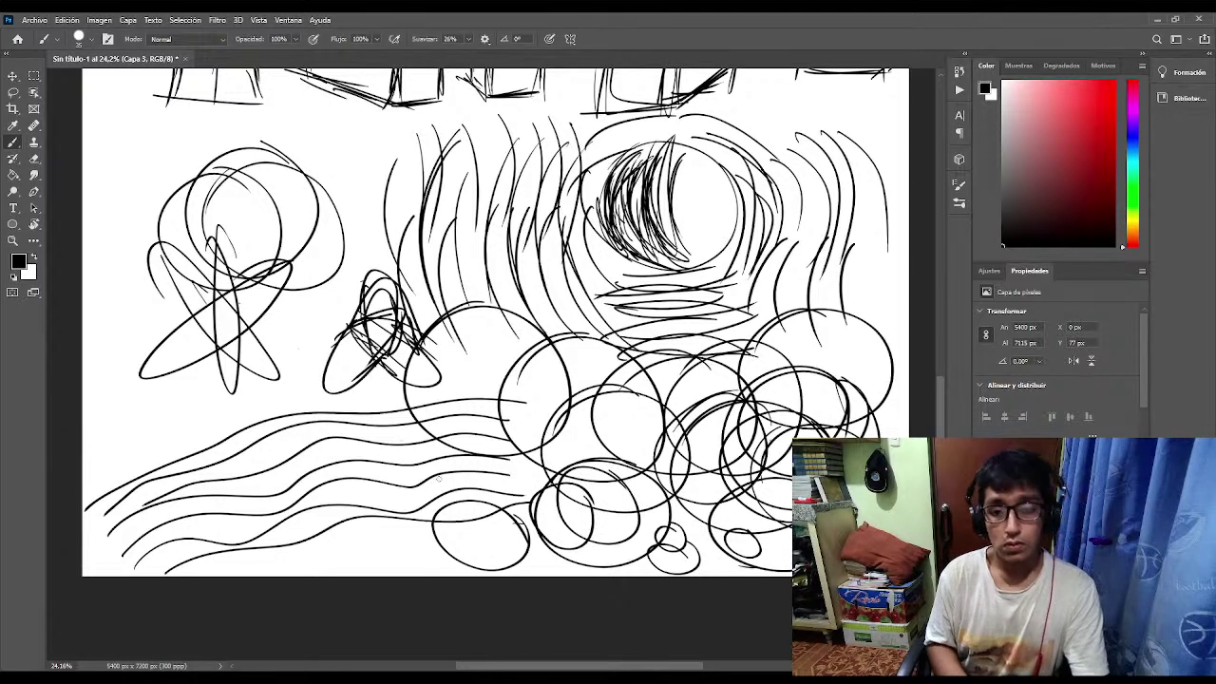
Cover the left-hand circles, crossed ellipses and start of the wavy lines with a row of long near-vertical strokes.
{"action": "left_click_drag", "start_coordinate": [110, 486], "coordinate": [129, 283]}
{"action": "left_click_drag", "start_coordinate": [152, 225], "coordinate": [147, 470]}
{"action": "mouse_move", "coordinate": [161, 518]}
{"action": "left_mouse_down"}
{"action": "mouse_move", "coordinate": [209, 241]}
{"action": "mouse_move", "coordinate": [207, 313]}
{"action": "mouse_move", "coordinate": [203, 278]}
{"action": "left_mouse_up"}
{"action": "left_click_drag", "start_coordinate": [193, 416], "coordinate": [181, 245]}
{"action": "left_click_drag", "start_coordinate": [168, 445], "coordinate": [180, 327]}
{"action": "left_click_drag", "start_coordinate": [232, 471], "coordinate": [249, 252]}
{"action": "left_click_drag", "start_coordinate": [270, 222], "coordinate": [254, 517]}
{"action": "left_click_drag", "start_coordinate": [263, 418], "coordinate": [285, 190]}
{"action": "left_click_drag", "start_coordinate": [281, 245], "coordinate": [266, 418]}
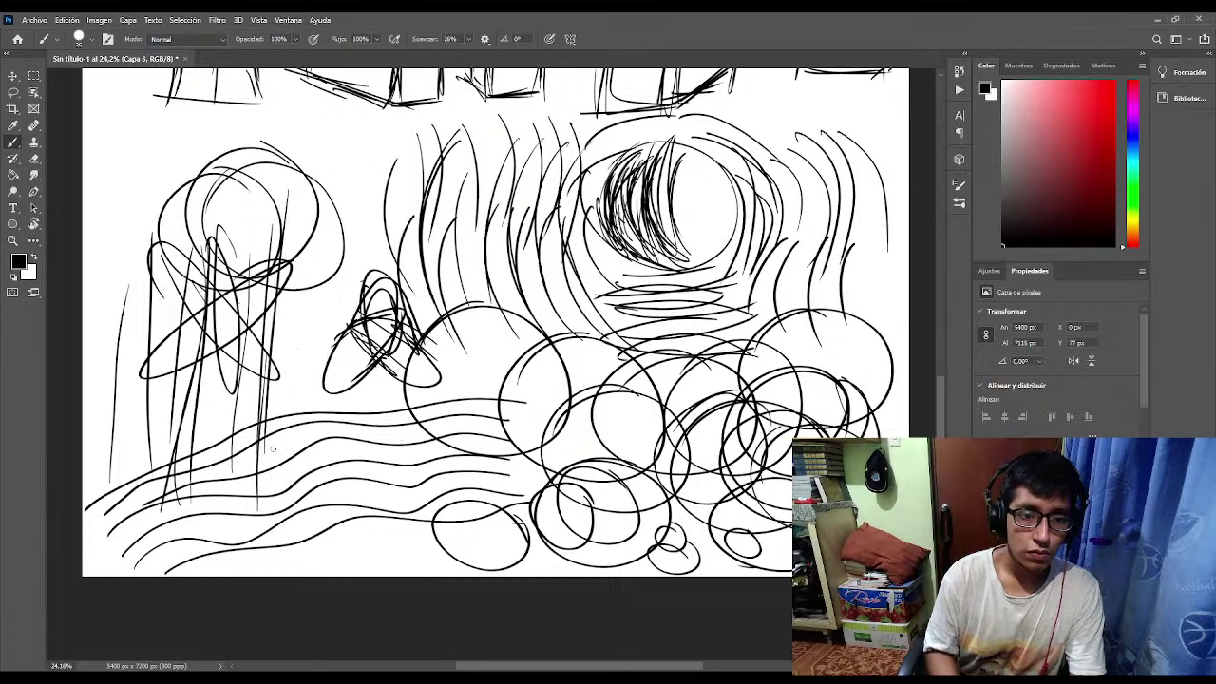
{"action": "left_click_drag", "start_coordinate": [272, 468], "coordinate": [287, 290]}
{"action": "mouse_move", "coordinate": [306, 205]}
{"action": "left_mouse_down"}
{"action": "mouse_move", "coordinate": [310, 441]}
{"action": "mouse_move", "coordinate": [319, 236]}
{"action": "left_mouse_up"}
{"action": "left_click_drag", "start_coordinate": [337, 172], "coordinate": [301, 418]}
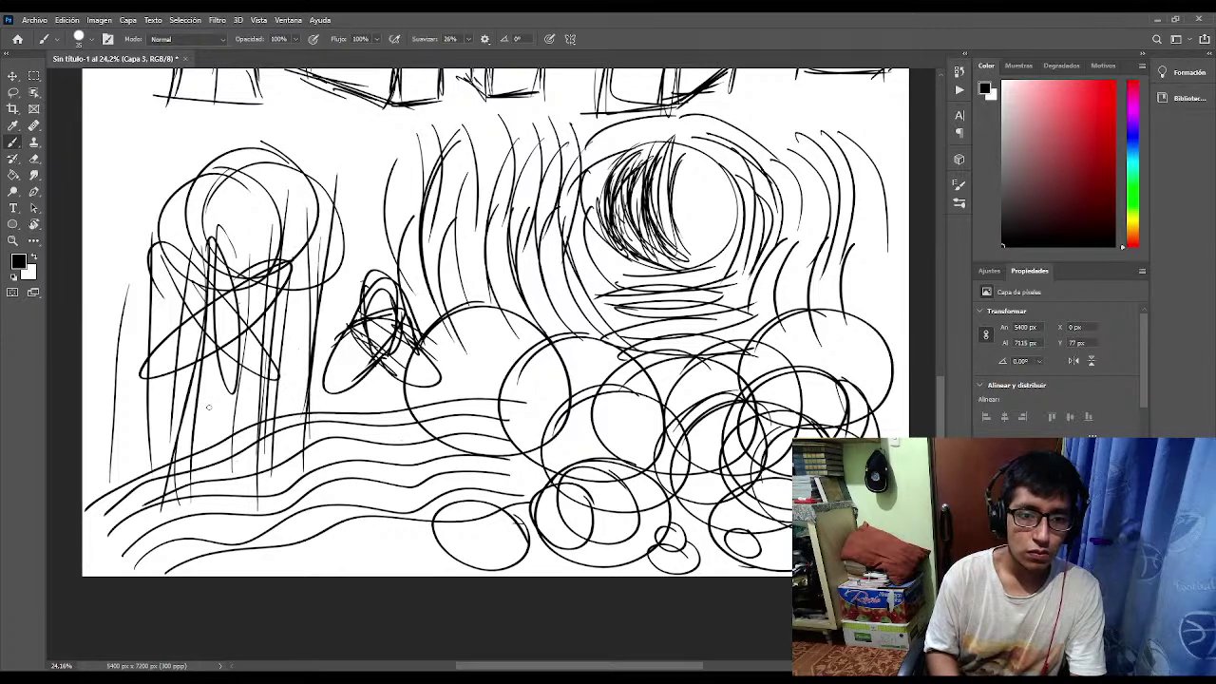
{"action": "mouse_move", "coordinate": [163, 221]}
{"action": "left_mouse_down"}
{"action": "mouse_move", "coordinate": [167, 468]}
{"action": "mouse_move", "coordinate": [139, 202]}
{"action": "mouse_move", "coordinate": [114, 300]}
{"action": "mouse_move", "coordinate": [118, 481]}
{"action": "mouse_move", "coordinate": [130, 225]}
{"action": "mouse_move", "coordinate": [92, 425]}
{"action": "left_mouse_up"}
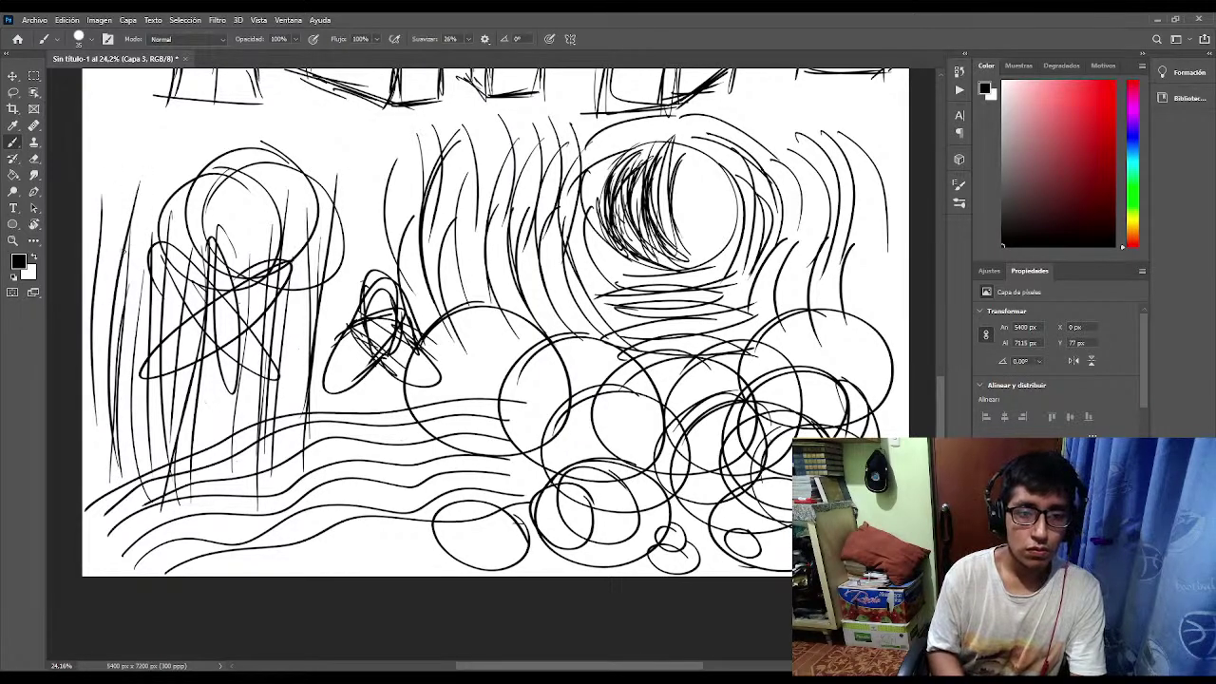
Cross the vertical strokes with long horizontal lines and add descending diagonal lines to form a crosshatched grid.
{"action": "left_click_drag", "start_coordinate": [106, 236], "coordinate": [363, 251]}
{"action": "left_click_drag", "start_coordinate": [83, 264], "coordinate": [348, 279]}
{"action": "left_click_drag", "start_coordinate": [99, 285], "coordinate": [359, 306]}
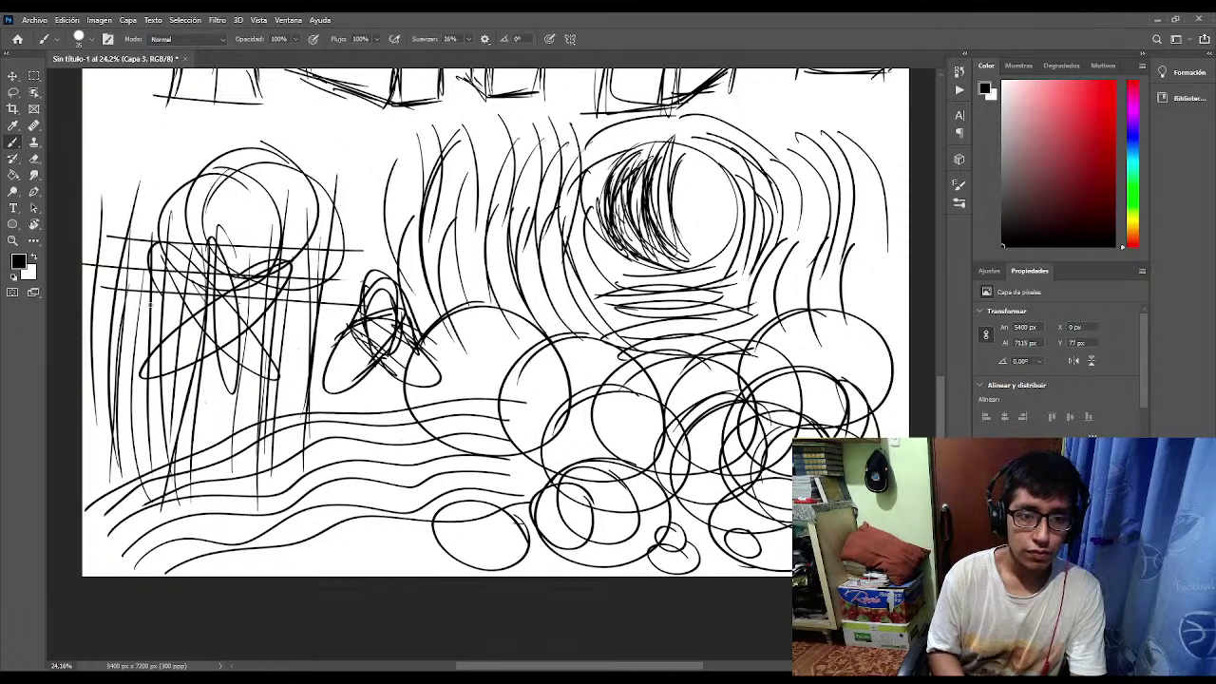
{"action": "left_click_drag", "start_coordinate": [127, 302], "coordinate": [395, 332]}
{"action": "left_click_drag", "start_coordinate": [84, 340], "coordinate": [203, 341]}
{"action": "left_click_drag", "start_coordinate": [110, 361], "coordinate": [306, 359]}
{"action": "mouse_move", "coordinate": [105, 384]}
{"action": "left_mouse_down"}
{"action": "mouse_move", "coordinate": [306, 370]}
{"action": "mouse_move", "coordinate": [327, 392]}
{"action": "left_mouse_up"}
{"action": "left_click_drag", "start_coordinate": [114, 412], "coordinate": [306, 398]}
{"action": "left_click_drag", "start_coordinate": [383, 409], "coordinate": [121, 445]}
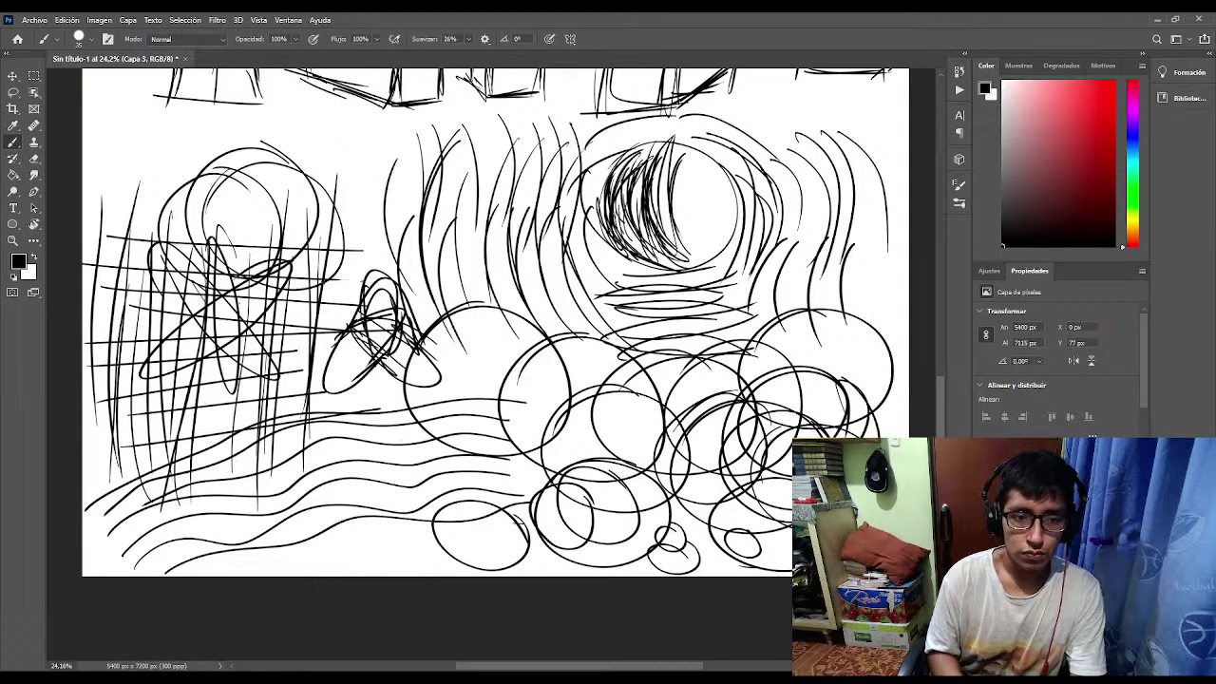
{"action": "mouse_move", "coordinate": [101, 315]}
{"action": "left_mouse_down"}
{"action": "mouse_move", "coordinate": [257, 473]}
{"action": "mouse_move", "coordinate": [247, 428]}
{"action": "mouse_move", "coordinate": [291, 424]}
{"action": "mouse_move", "coordinate": [350, 460]}
{"action": "left_mouse_up"}
{"action": "left_click_drag", "start_coordinate": [177, 297], "coordinate": [373, 446]}
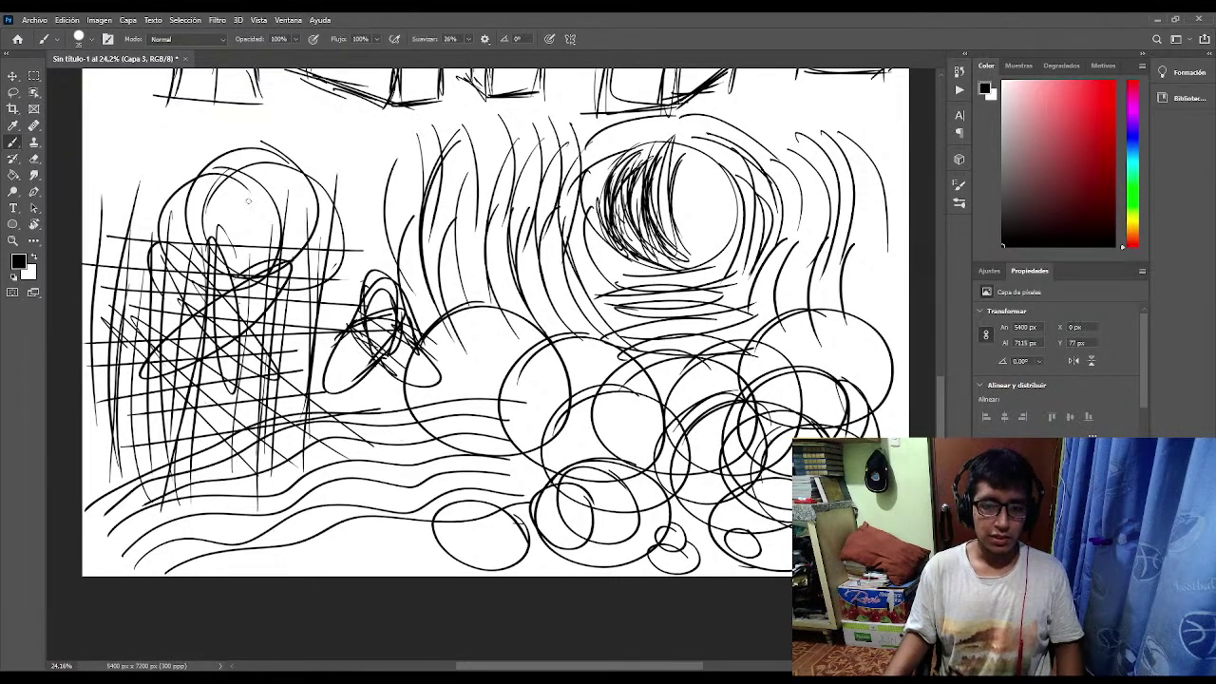
Draw a row of large overlapping circles in the gap between the upper circle exercises and the boxes, working leftward.
{"action": "scroll", "coordinate": [357, 330], "scroll_direction": "up", "scroll_amount": 5}
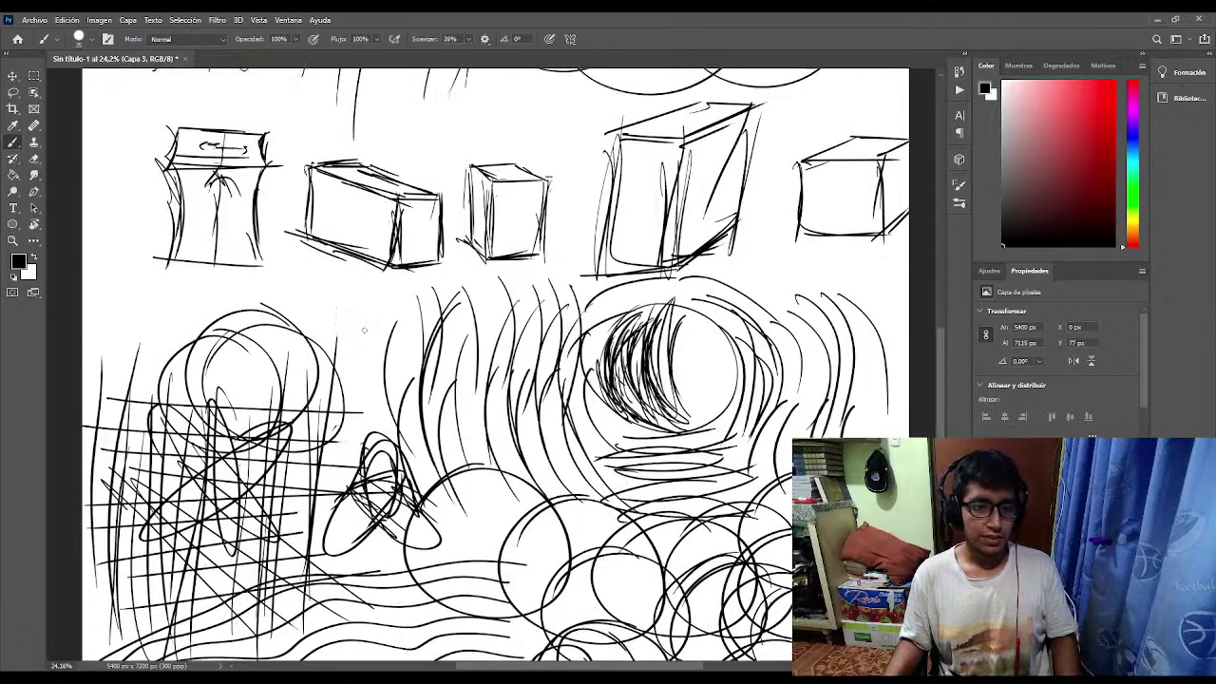
{"action": "scroll", "coordinate": [357, 330], "scroll_direction": "up", "scroll_amount": 2}
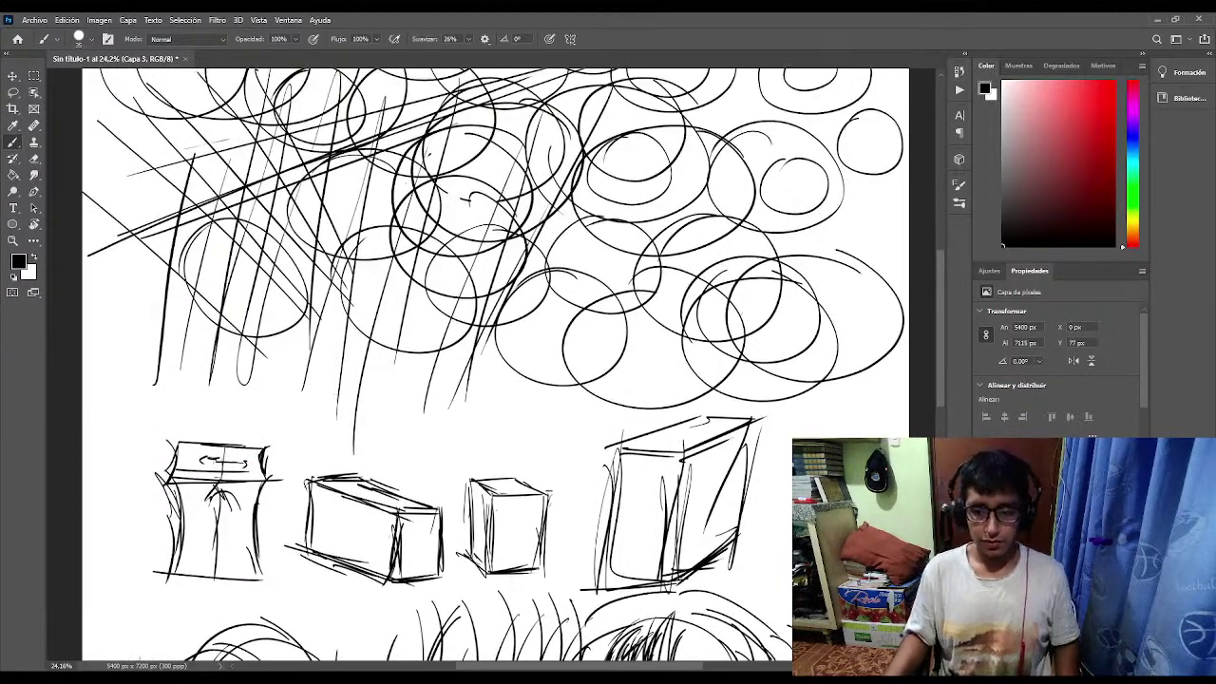
{"action": "scroll", "coordinate": [527, 534], "scroll_direction": "up", "scroll_amount": 1}
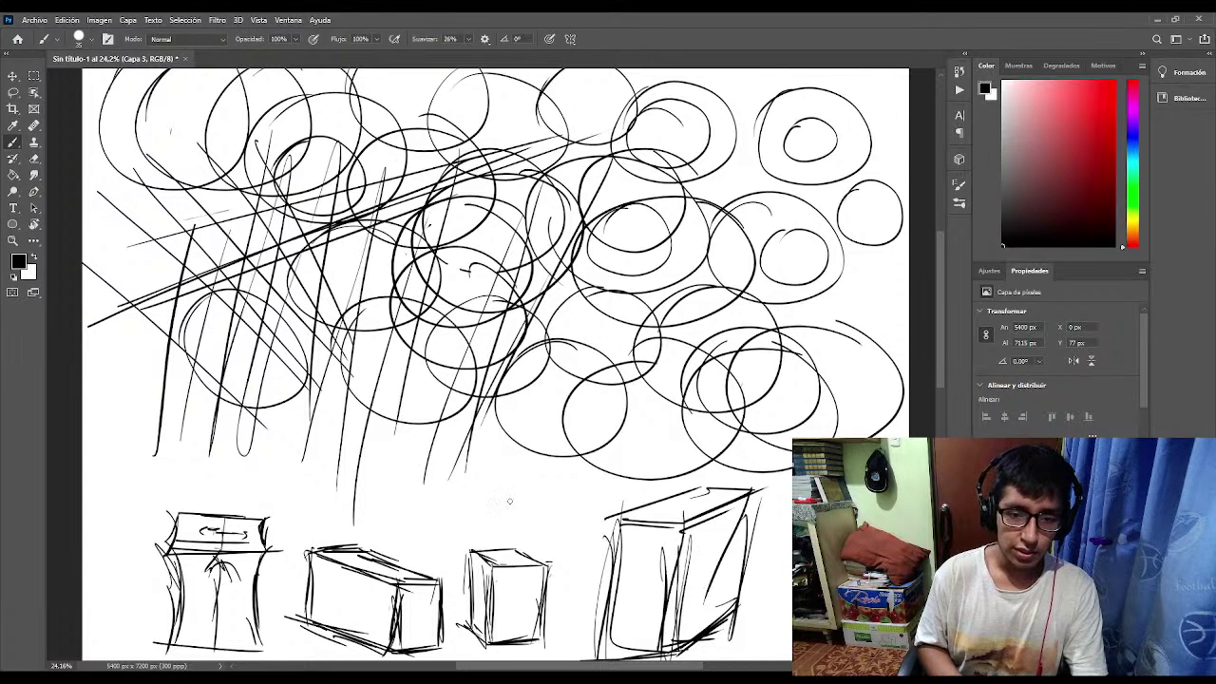
{"action": "left_click_drag", "start_coordinate": [494, 451], "coordinate": [492, 472]}
{"action": "left_click_drag", "start_coordinate": [618, 499], "coordinate": [612, 504]}
{"action": "mouse_move", "coordinate": [494, 422]}
{"action": "left_mouse_down"}
{"action": "mouse_move", "coordinate": [475, 527]}
{"action": "mouse_move", "coordinate": [432, 472]}
{"action": "mouse_move", "coordinate": [437, 513]}
{"action": "mouse_move", "coordinate": [360, 505]}
{"action": "left_mouse_up"}
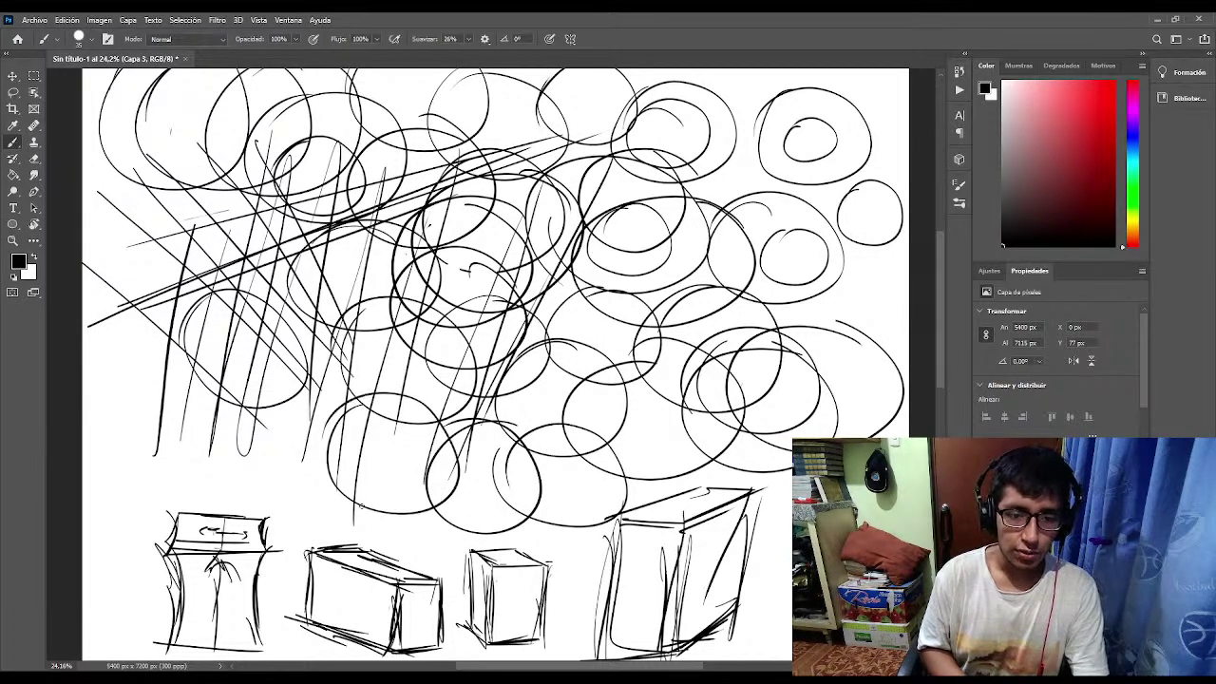
{"action": "mouse_move", "coordinate": [290, 407]}
{"action": "left_mouse_down"}
{"action": "mouse_move", "coordinate": [249, 499]}
{"action": "mouse_move", "coordinate": [217, 449]}
{"action": "left_mouse_up"}
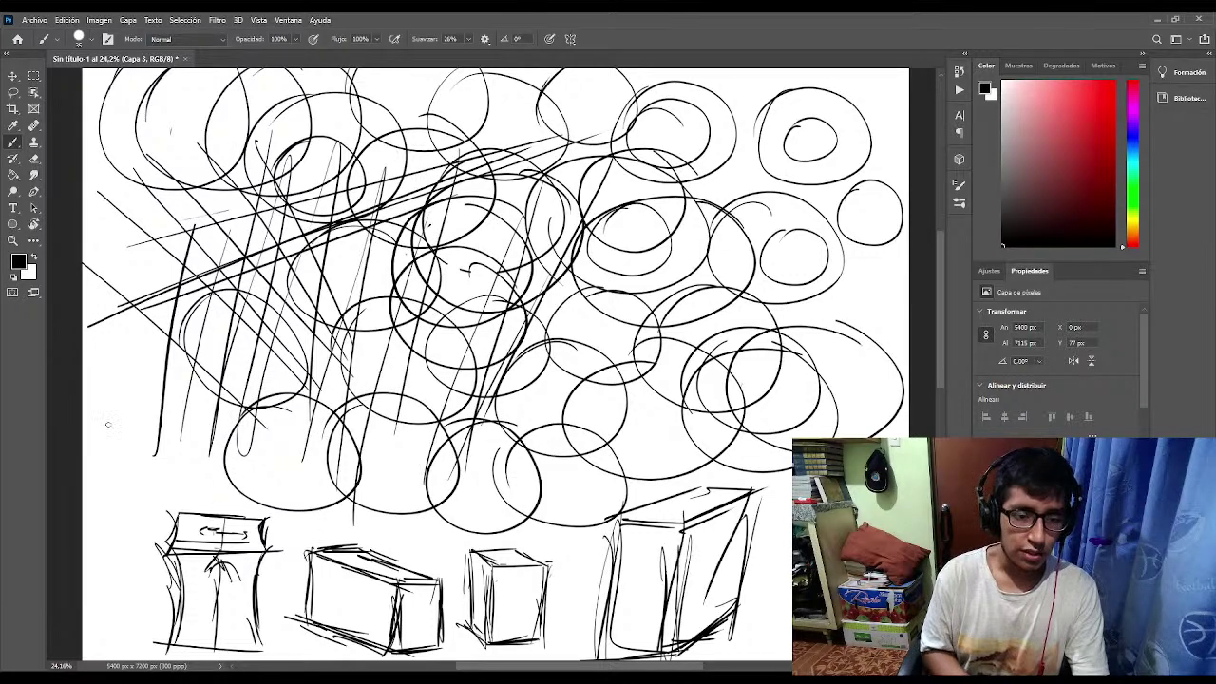
Draw large overlapping circles over the crosshatched lines and along the row above the boxes, working from the left edge toward the middle.
{"action": "mouse_move", "coordinate": [129, 379]}
{"action": "left_mouse_down"}
{"action": "mouse_move", "coordinate": [211, 449]}
{"action": "mouse_move", "coordinate": [95, 403]}
{"action": "left_mouse_up"}
{"action": "mouse_move", "coordinate": [144, 296]}
{"action": "left_mouse_down"}
{"action": "mouse_move", "coordinate": [118, 357]}
{"action": "mouse_move", "coordinate": [186, 277]}
{"action": "left_mouse_up"}
{"action": "mouse_move", "coordinate": [180, 183]}
{"action": "left_mouse_down"}
{"action": "mouse_move", "coordinate": [148, 219]}
{"action": "mouse_move", "coordinate": [218, 162]}
{"action": "mouse_move", "coordinate": [157, 195]}
{"action": "mouse_move", "coordinate": [209, 325]}
{"action": "mouse_move", "coordinate": [157, 179]}
{"action": "left_mouse_up"}
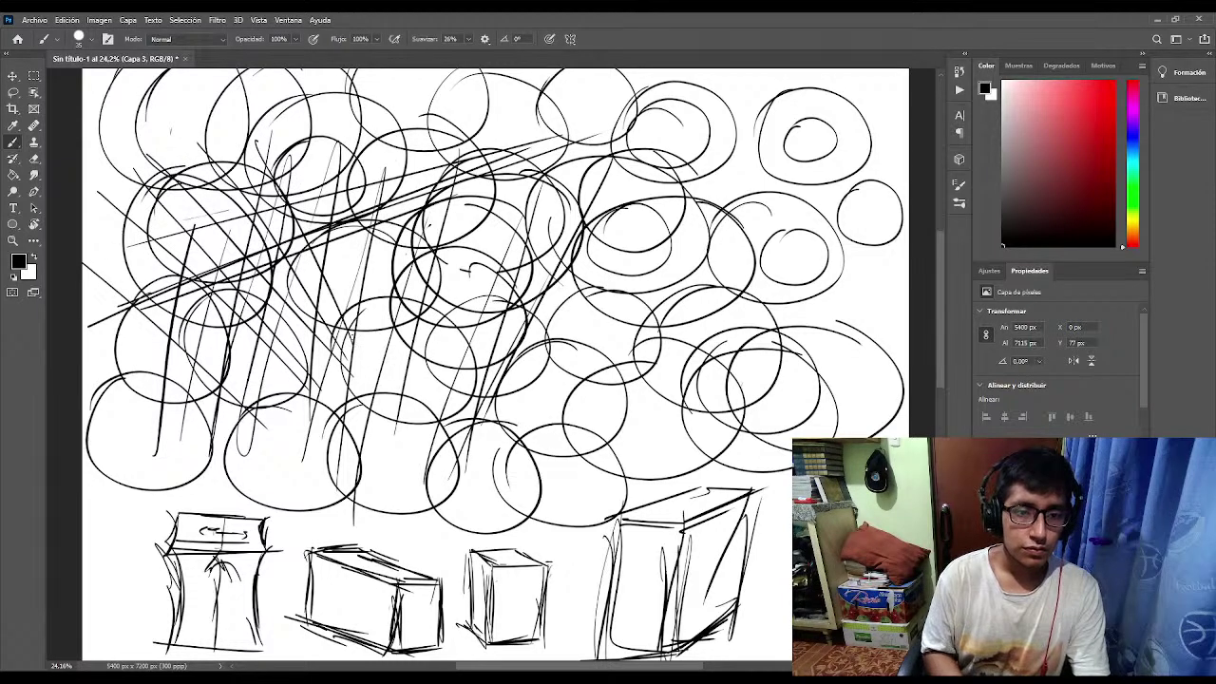
{"action": "mouse_move", "coordinate": [271, 286]}
{"action": "left_mouse_down"}
{"action": "mouse_move", "coordinate": [289, 409]}
{"action": "mouse_move", "coordinate": [276, 270]}
{"action": "left_mouse_up"}
{"action": "mouse_move", "coordinate": [213, 382]}
{"action": "left_mouse_down"}
{"action": "mouse_move", "coordinate": [185, 498]}
{"action": "mouse_move", "coordinate": [190, 365]}
{"action": "mouse_move", "coordinate": [159, 418]}
{"action": "left_mouse_up"}
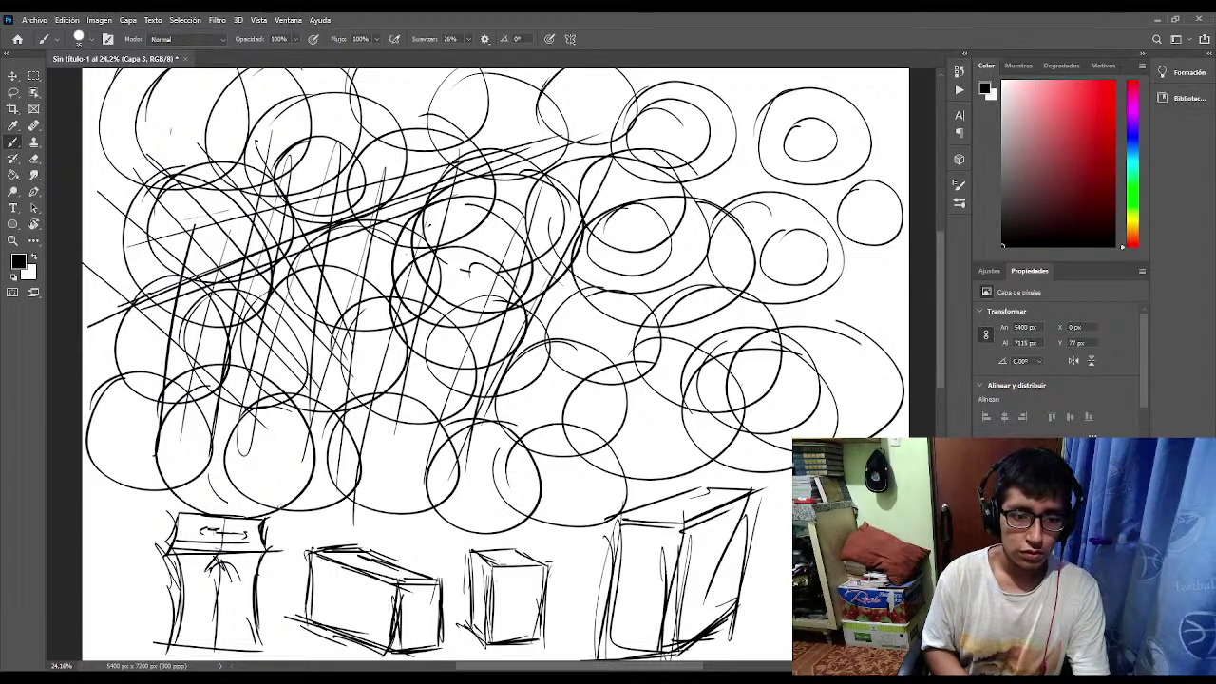
{"action": "mouse_move", "coordinate": [258, 452]}
{"action": "left_mouse_down"}
{"action": "mouse_move", "coordinate": [211, 448]}
{"action": "mouse_move", "coordinate": [242, 421]}
{"action": "mouse_move", "coordinate": [268, 420]}
{"action": "left_mouse_up"}
{"action": "mouse_move", "coordinate": [361, 439]}
{"action": "left_mouse_down"}
{"action": "mouse_move", "coordinate": [304, 418]}
{"action": "mouse_move", "coordinate": [374, 446]}
{"action": "mouse_move", "coordinate": [385, 418]}
{"action": "mouse_move", "coordinate": [408, 465]}
{"action": "left_mouse_up"}
{"action": "left_click_drag", "start_coordinate": [513, 409], "coordinate": [480, 446]}
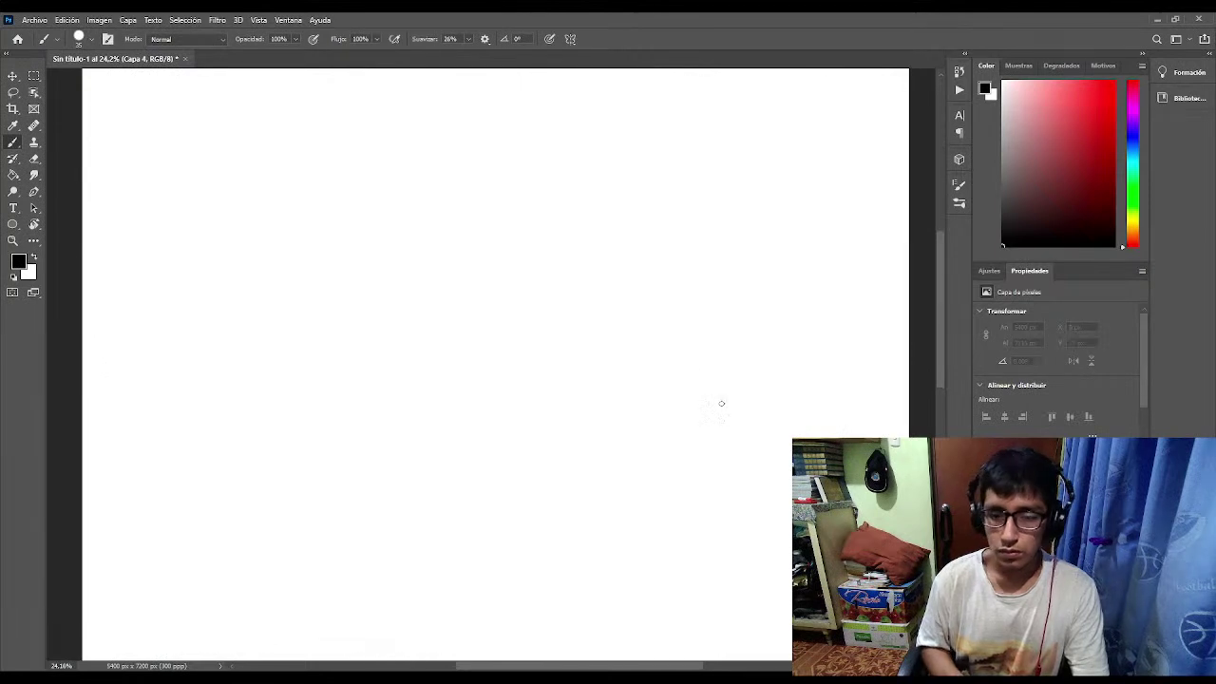
On the blank layer Capa 4, sketch a tilted face outline with an ear, a small mouth, a nose and the left eye with its eyebrow.
{"action": "mouse_move", "coordinate": [721, 335]}
{"action": "left_mouse_down"}
{"action": "mouse_move", "coordinate": [717, 410]}
{"action": "mouse_move", "coordinate": [754, 439]}
{"action": "mouse_move", "coordinate": [832, 415]}
{"action": "mouse_move", "coordinate": [840, 397]}
{"action": "mouse_move", "coordinate": [823, 376]}
{"action": "mouse_move", "coordinate": [849, 384]}
{"action": "mouse_move", "coordinate": [836, 373]}
{"action": "left_mouse_up"}
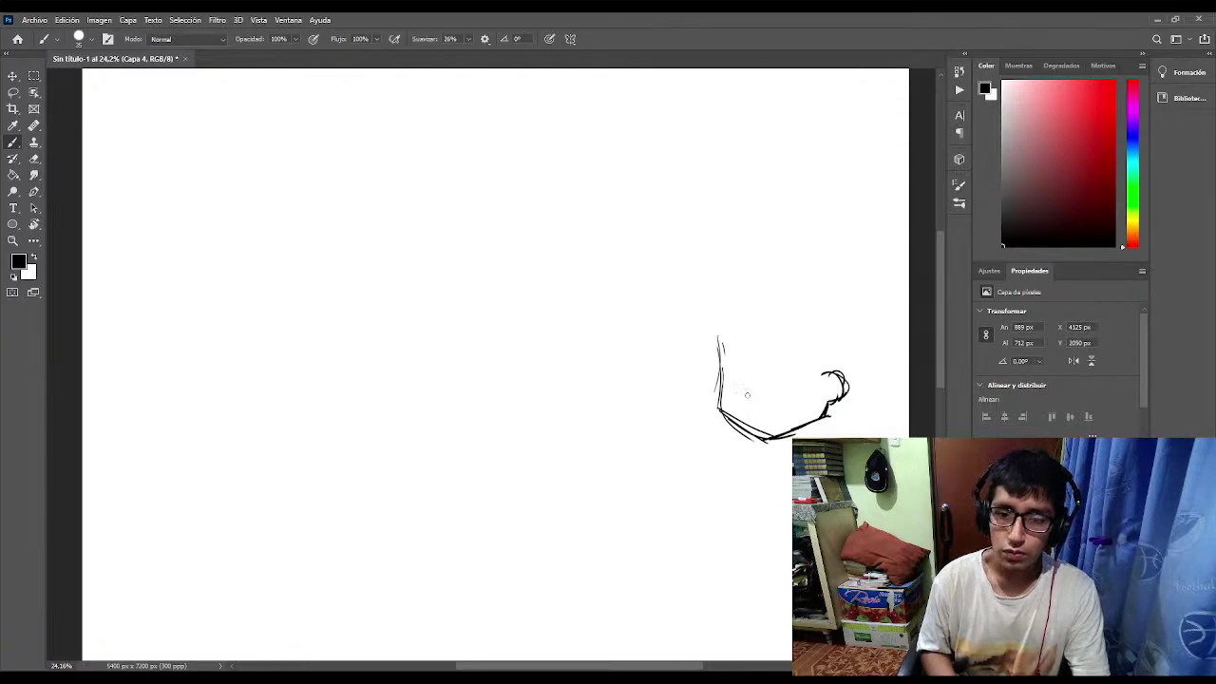
{"action": "left_click_drag", "start_coordinate": [770, 412], "coordinate": [787, 408]}
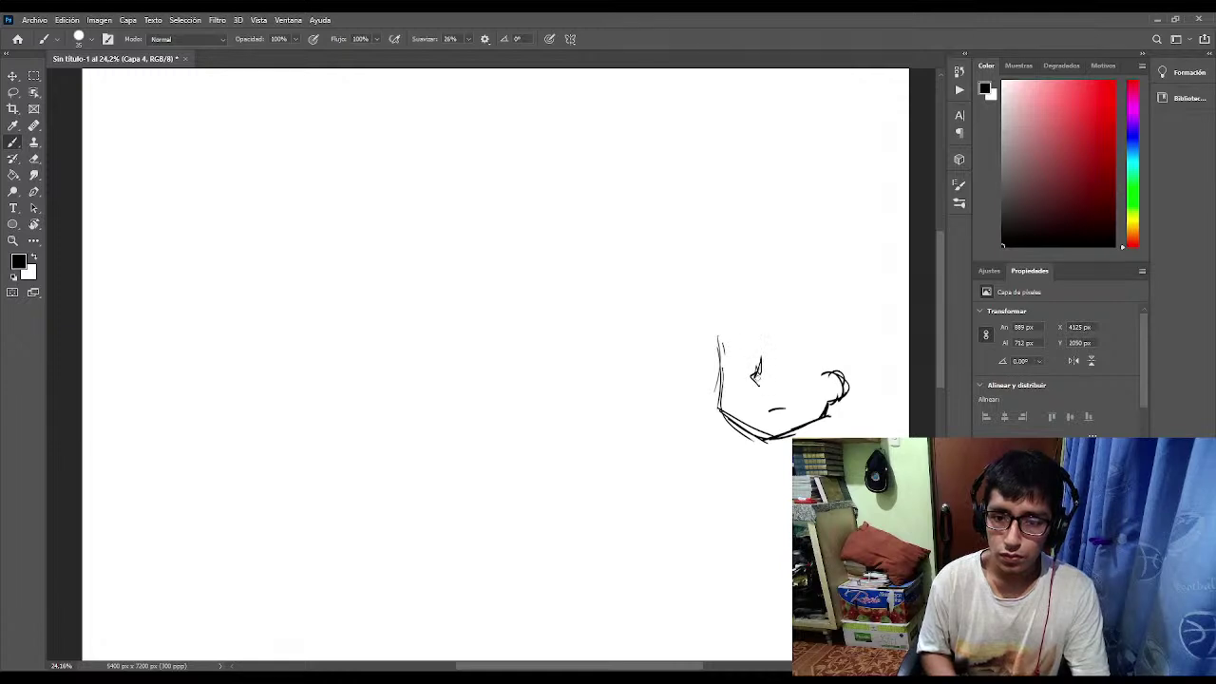
{"action": "key", "text": "ctrl+z"}
{"action": "mouse_move", "coordinate": [760, 352]}
{"action": "left_mouse_down"}
{"action": "mouse_move", "coordinate": [755, 378]}
{"action": "mouse_move", "coordinate": [733, 352]}
{"action": "left_mouse_up"}
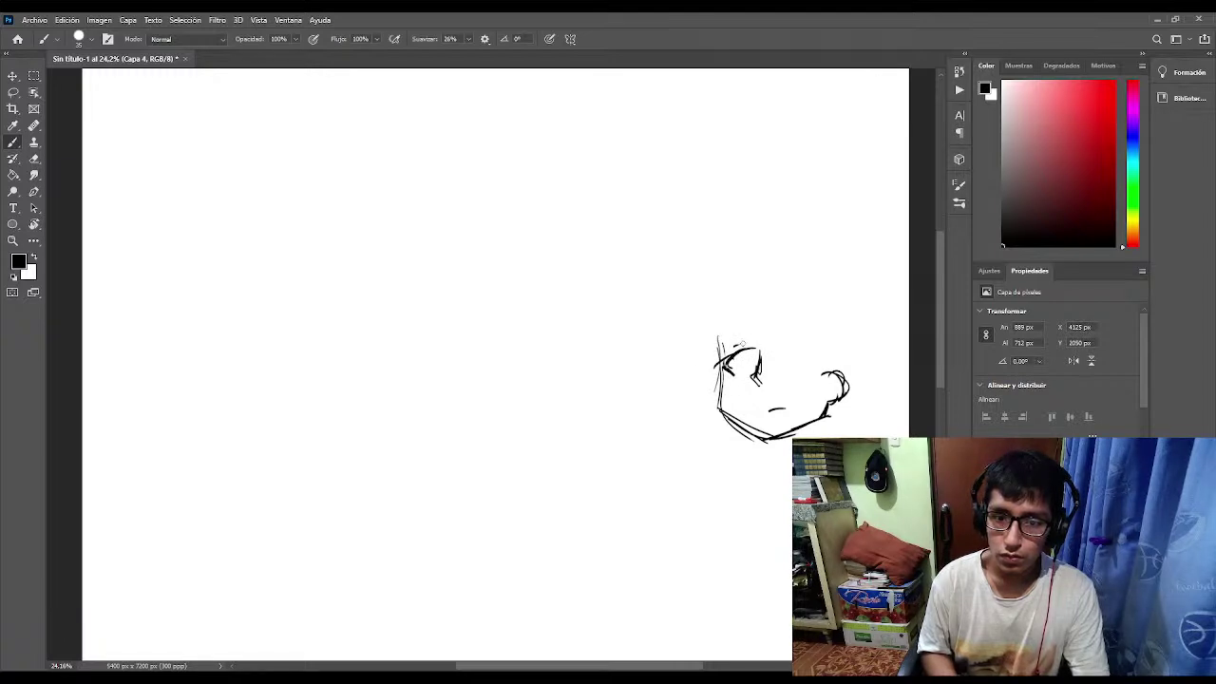
{"action": "left_click_drag", "start_coordinate": [756, 340], "coordinate": [711, 353]}
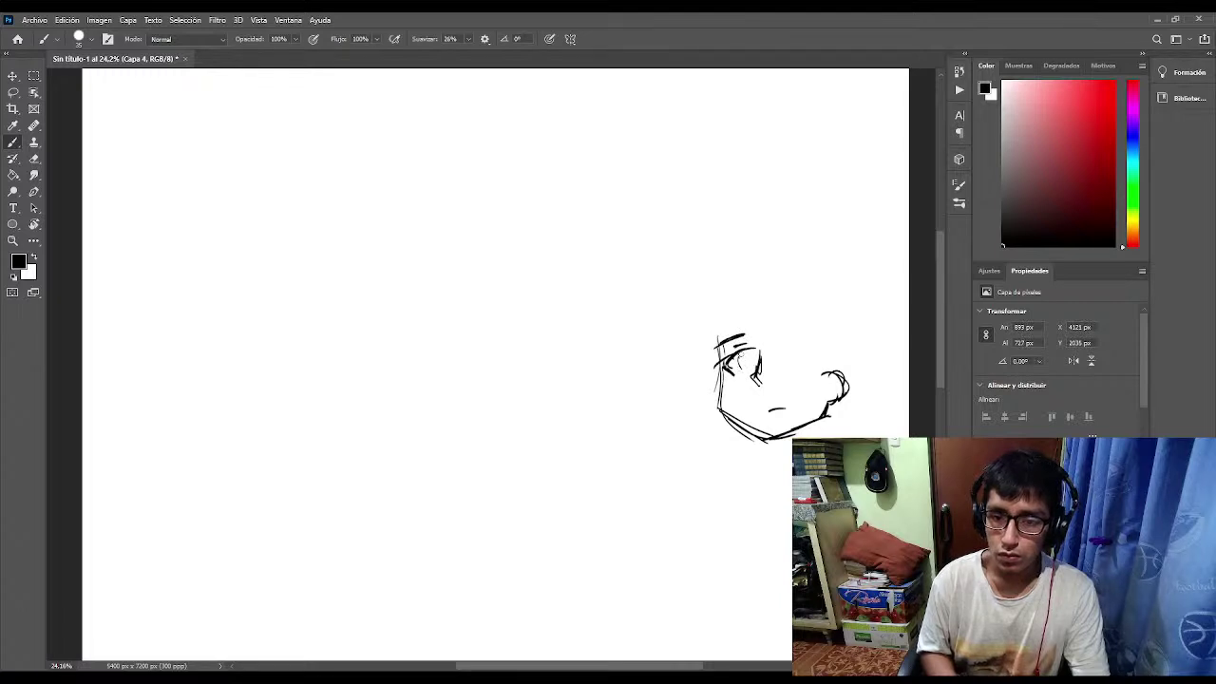
{"action": "left_click_drag", "start_coordinate": [753, 356], "coordinate": [737, 371]}
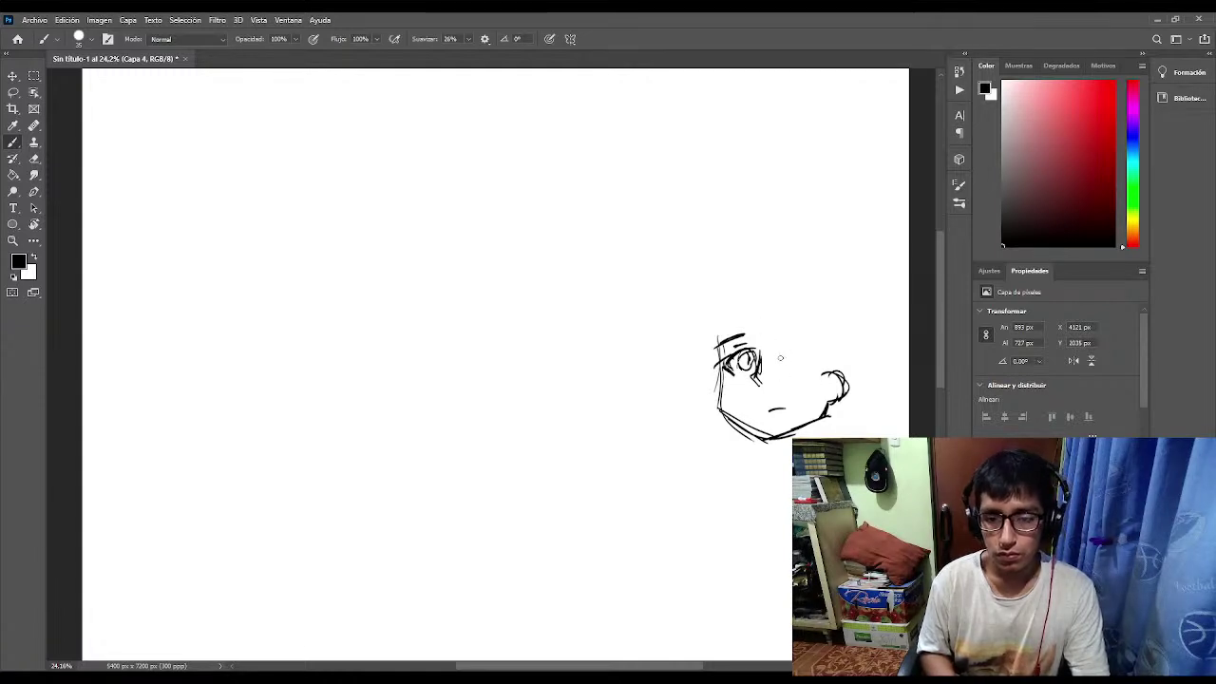
Sketch the face's right eye and eyebrow, reinforce the left cheek line and add the neck lines under the jaw.
{"action": "mouse_move", "coordinate": [780, 358]}
{"action": "left_mouse_down"}
{"action": "mouse_move", "coordinate": [794, 344]}
{"action": "mouse_move", "coordinate": [819, 351]}
{"action": "left_mouse_up"}
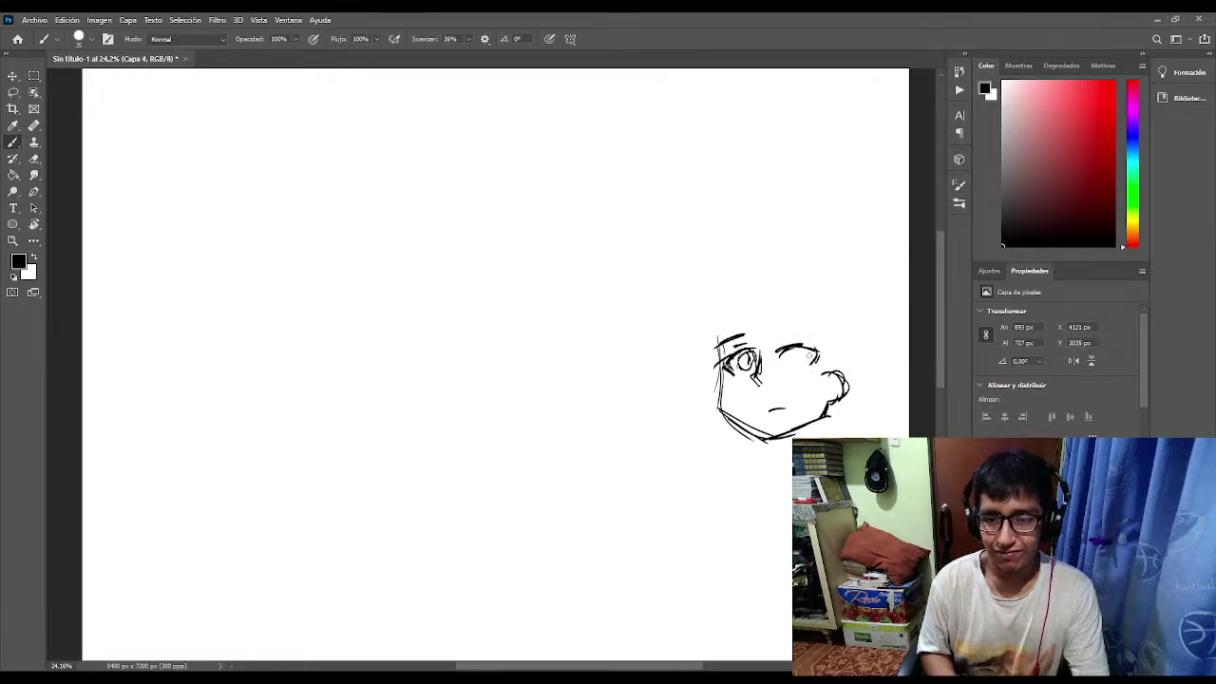
{"action": "mouse_move", "coordinate": [795, 350]}
{"action": "left_mouse_down"}
{"action": "mouse_move", "coordinate": [806, 361]}
{"action": "mouse_move", "coordinate": [783, 371]}
{"action": "left_mouse_up"}
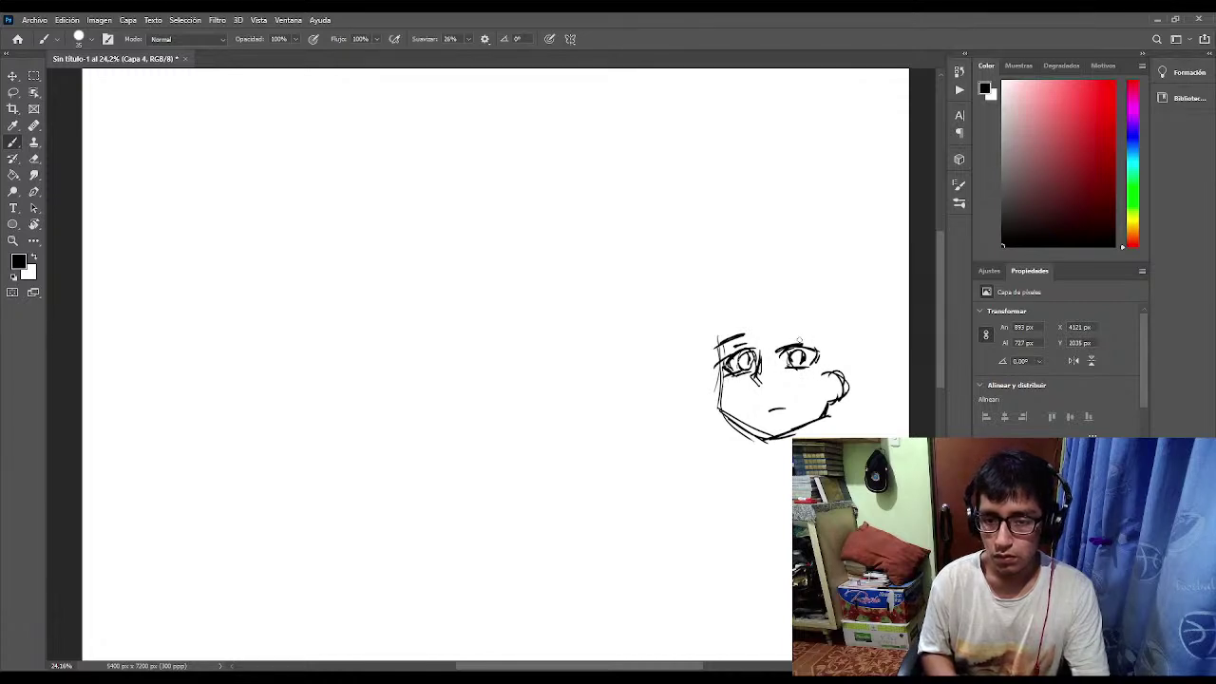
{"action": "left_click_drag", "start_coordinate": [785, 334], "coordinate": [820, 331]}
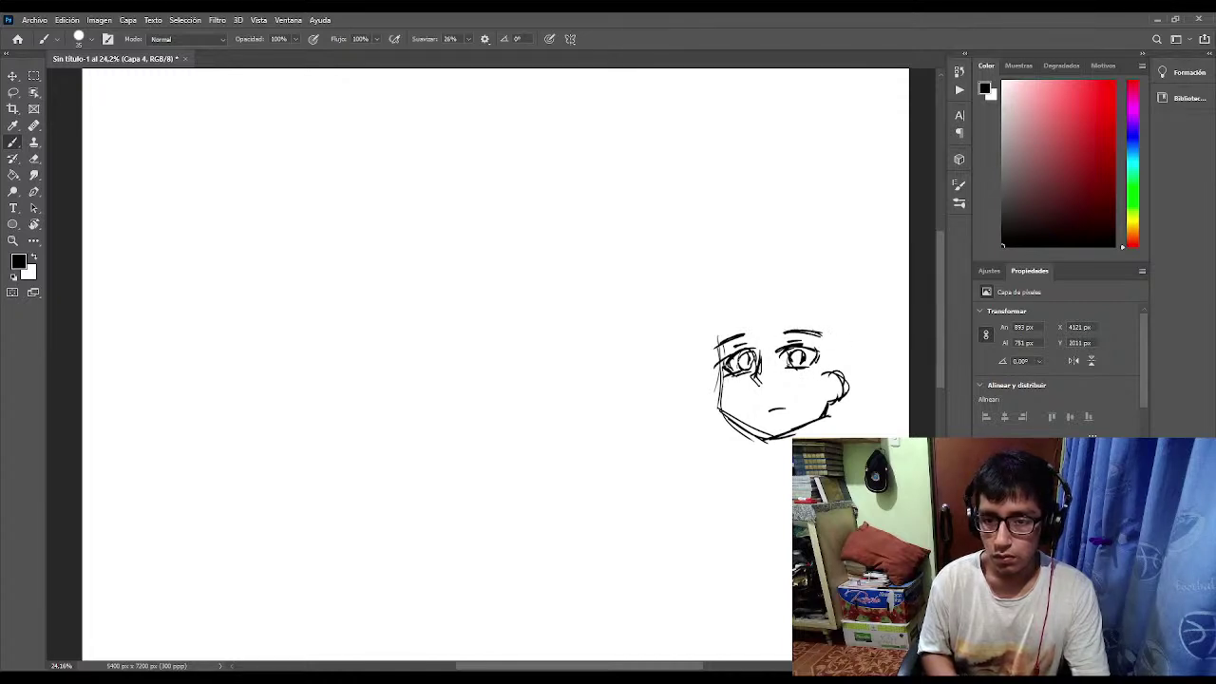
{"action": "mouse_move", "coordinate": [715, 354]}
{"action": "left_mouse_down"}
{"action": "mouse_move", "coordinate": [734, 410]}
{"action": "mouse_move", "coordinate": [728, 401]}
{"action": "mouse_move", "coordinate": [780, 455]}
{"action": "left_mouse_up"}
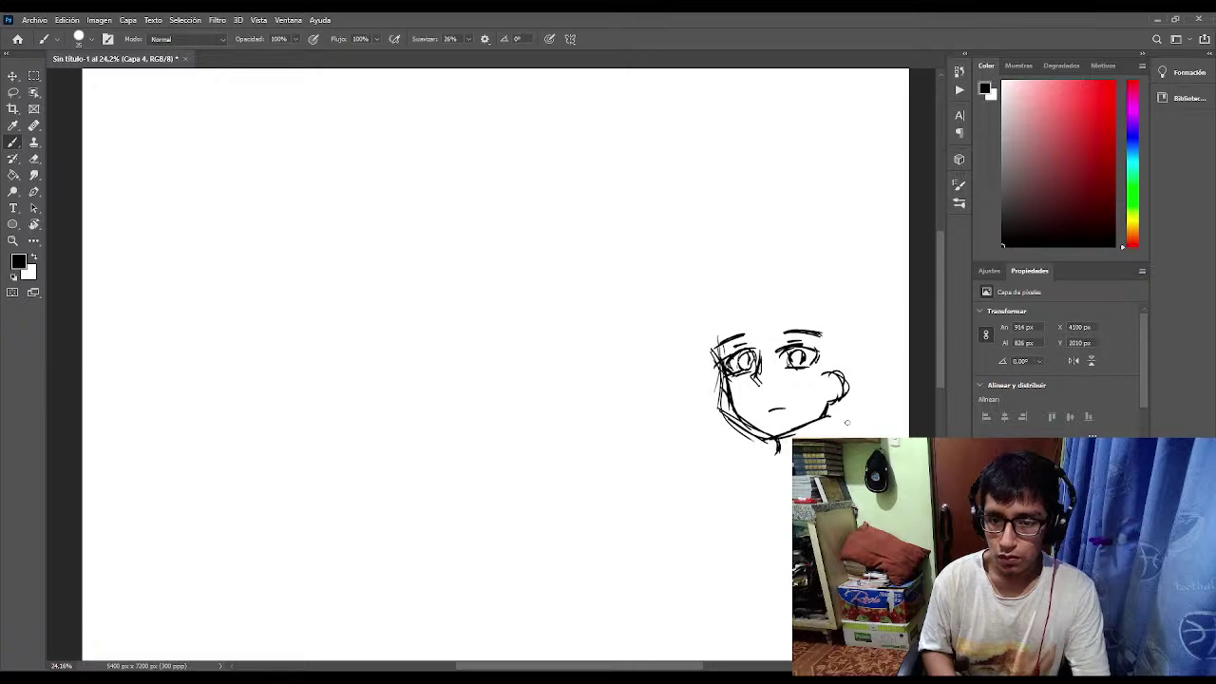
{"action": "left_click_drag", "start_coordinate": [836, 412], "coordinate": [821, 438]}
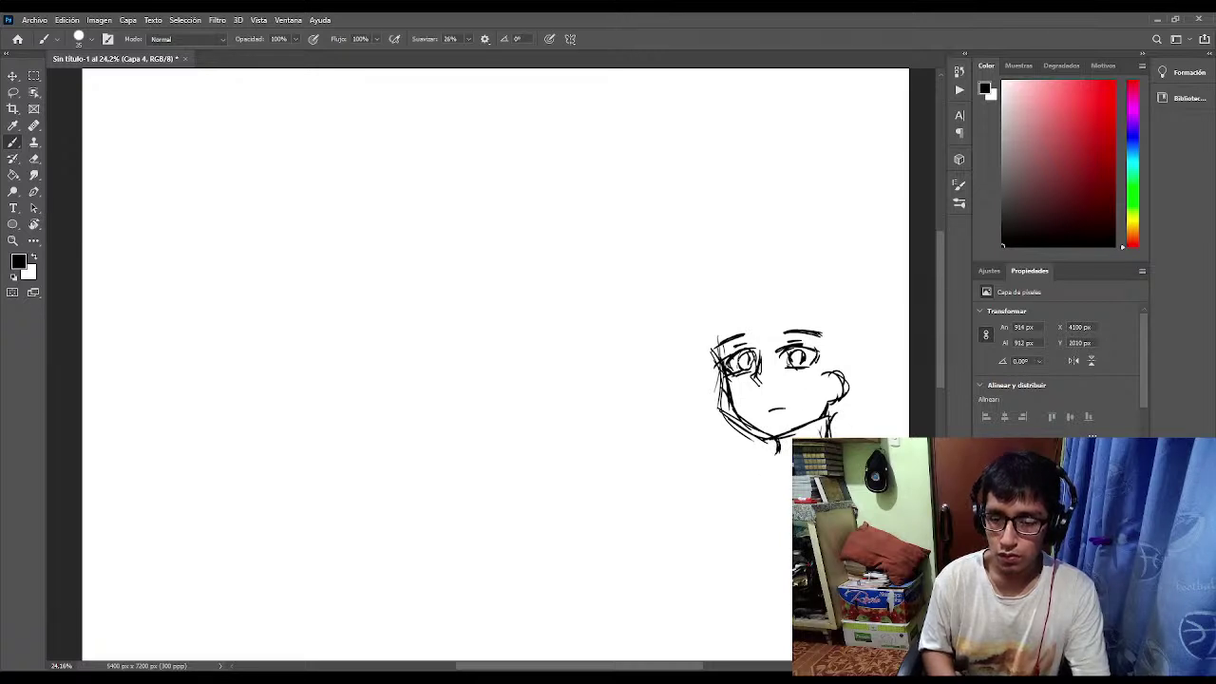
Sketch the parted fringe across the forehead and loose hair strands down both sides of the face.
{"action": "mouse_move", "coordinate": [700, 314]}
{"action": "left_mouse_down"}
{"action": "mouse_move", "coordinate": [686, 343]}
{"action": "mouse_move", "coordinate": [712, 342]}
{"action": "mouse_move", "coordinate": [705, 376]}
{"action": "mouse_move", "coordinate": [699, 363]}
{"action": "left_mouse_up"}
{"action": "mouse_move", "coordinate": [746, 296]}
{"action": "left_mouse_down"}
{"action": "mouse_move", "coordinate": [715, 361]}
{"action": "mouse_move", "coordinate": [696, 359]}
{"action": "left_mouse_up"}
{"action": "mouse_move", "coordinate": [737, 295]}
{"action": "left_mouse_down"}
{"action": "mouse_move", "coordinate": [708, 328]}
{"action": "mouse_move", "coordinate": [721, 332]}
{"action": "left_mouse_up"}
{"action": "mouse_move", "coordinate": [771, 287]}
{"action": "left_mouse_down"}
{"action": "mouse_move", "coordinate": [793, 285]}
{"action": "mouse_move", "coordinate": [775, 311]}
{"action": "mouse_move", "coordinate": [792, 337]}
{"action": "left_mouse_up"}
{"action": "mouse_move", "coordinate": [796, 300]}
{"action": "left_mouse_down"}
{"action": "mouse_move", "coordinate": [839, 361]}
{"action": "mouse_move", "coordinate": [850, 325]}
{"action": "mouse_move", "coordinate": [852, 393]}
{"action": "left_mouse_up"}
{"action": "left_click_drag", "start_coordinate": [871, 367], "coordinate": [855, 401]}
{"action": "left_click_drag", "start_coordinate": [853, 314], "coordinate": [853, 387]}
Outline the rounded top of the hair and thicken the strands at the side of the head and behind the ear.
{"action": "mouse_move", "coordinate": [711, 286]}
{"action": "left_mouse_down"}
{"action": "mouse_move", "coordinate": [708, 304]}
{"action": "mouse_move", "coordinate": [697, 285]}
{"action": "left_mouse_up"}
{"action": "mouse_move", "coordinate": [703, 277]}
{"action": "left_mouse_down"}
{"action": "mouse_move", "coordinate": [685, 325]}
{"action": "mouse_move", "coordinate": [698, 405]}
{"action": "left_mouse_up"}
{"action": "left_click_drag", "start_coordinate": [701, 348], "coordinate": [695, 399]}
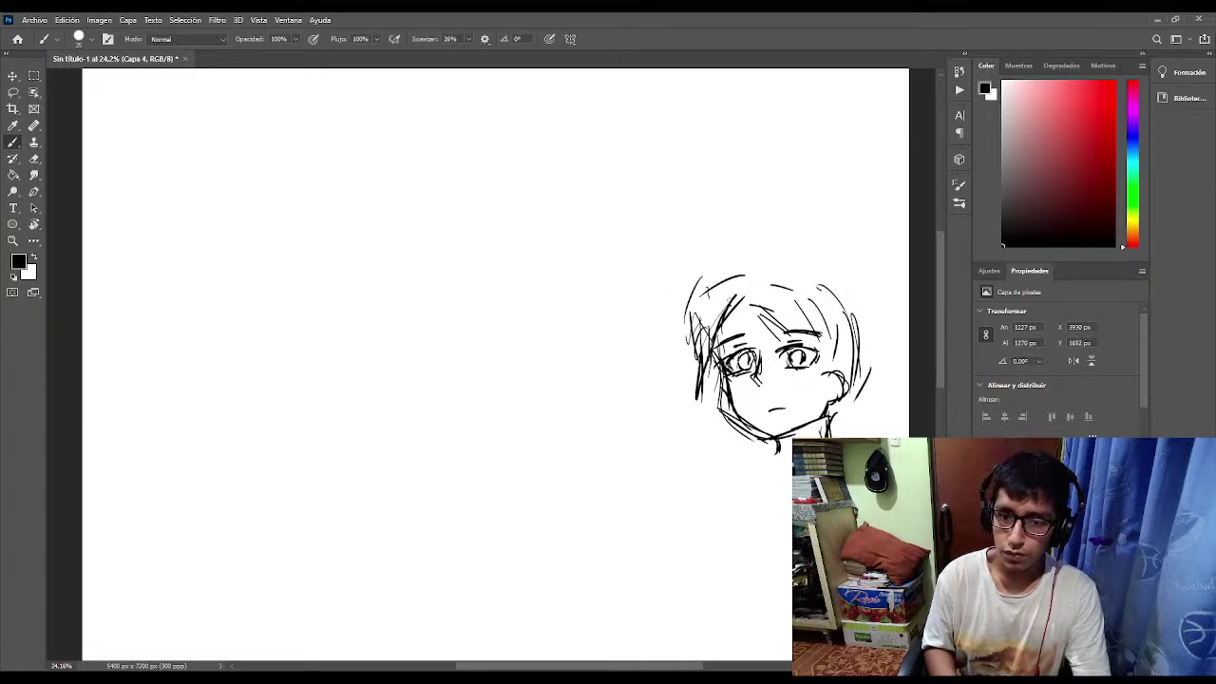
{"action": "mouse_move", "coordinate": [741, 300]}
{"action": "left_mouse_down"}
{"action": "mouse_move", "coordinate": [720, 357]}
{"action": "mouse_move", "coordinate": [737, 269]}
{"action": "mouse_move", "coordinate": [793, 313]}
{"action": "mouse_move", "coordinate": [787, 336]}
{"action": "mouse_move", "coordinate": [772, 333]}
{"action": "mouse_move", "coordinate": [775, 272]}
{"action": "left_mouse_up"}
{"action": "mouse_move", "coordinate": [756, 271]}
{"action": "left_mouse_down"}
{"action": "mouse_move", "coordinate": [804, 261]}
{"action": "mouse_move", "coordinate": [844, 283]}
{"action": "left_mouse_up"}
{"action": "mouse_move", "coordinate": [773, 264]}
{"action": "left_mouse_down"}
{"action": "mouse_move", "coordinate": [859, 316]}
{"action": "mouse_move", "coordinate": [854, 405]}
{"action": "mouse_move", "coordinate": [831, 429]}
{"action": "left_mouse_up"}
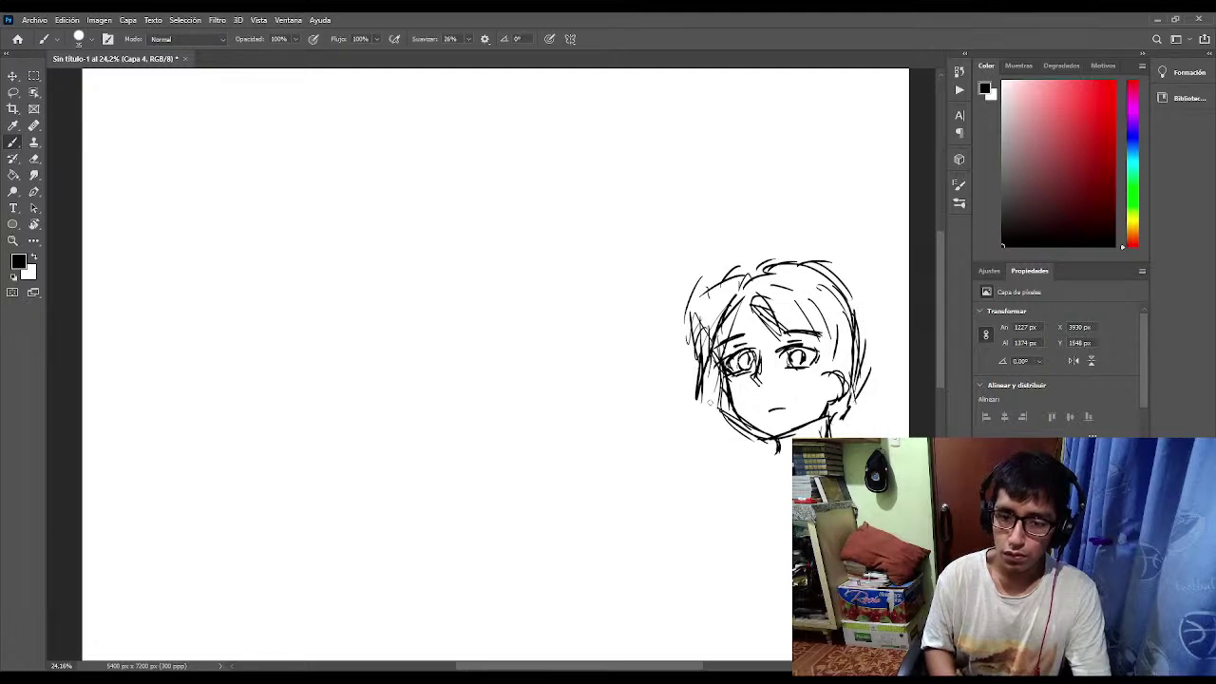
Sketch the collar, shoulder and side of the torso, and the raised left upper arm with a banded sleeve edge.
{"action": "mouse_move", "coordinate": [731, 382]}
{"action": "left_mouse_down"}
{"action": "mouse_move", "coordinate": [720, 418]}
{"action": "mouse_move", "coordinate": [784, 473]}
{"action": "mouse_move", "coordinate": [756, 475]}
{"action": "mouse_move", "coordinate": [791, 483]}
{"action": "mouse_move", "coordinate": [775, 468]}
{"action": "mouse_move", "coordinate": [831, 489]}
{"action": "left_mouse_up"}
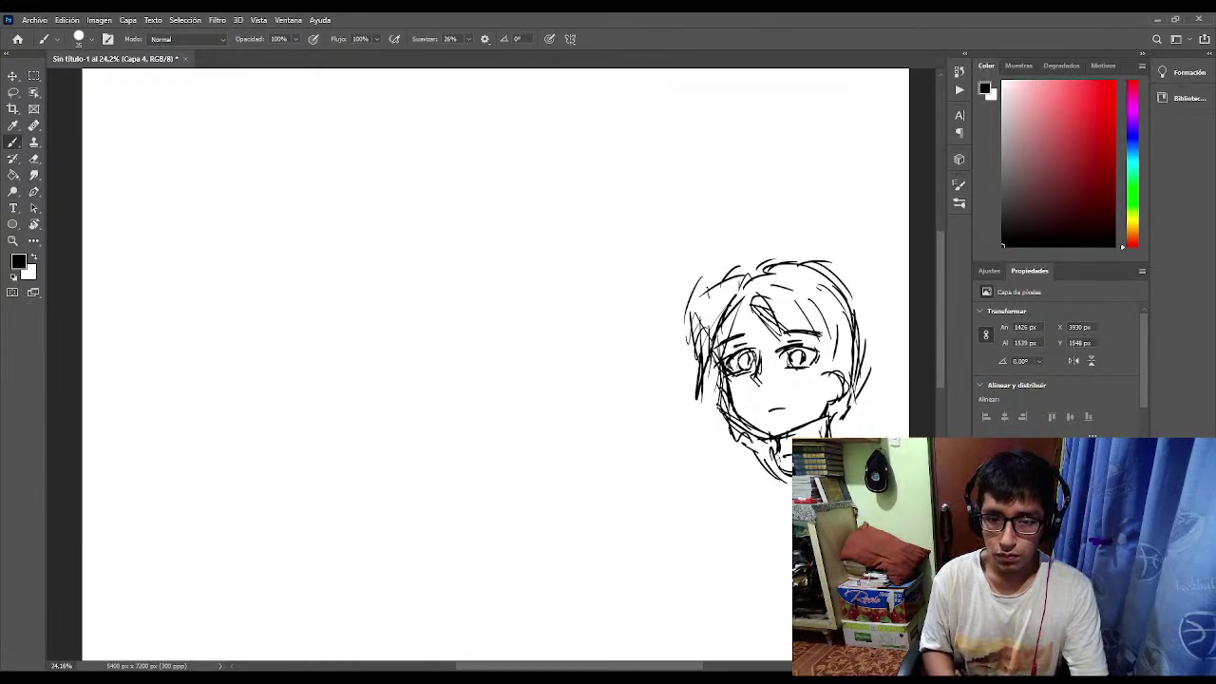
{"action": "left_click_drag", "start_coordinate": [666, 379], "coordinate": [701, 473]}
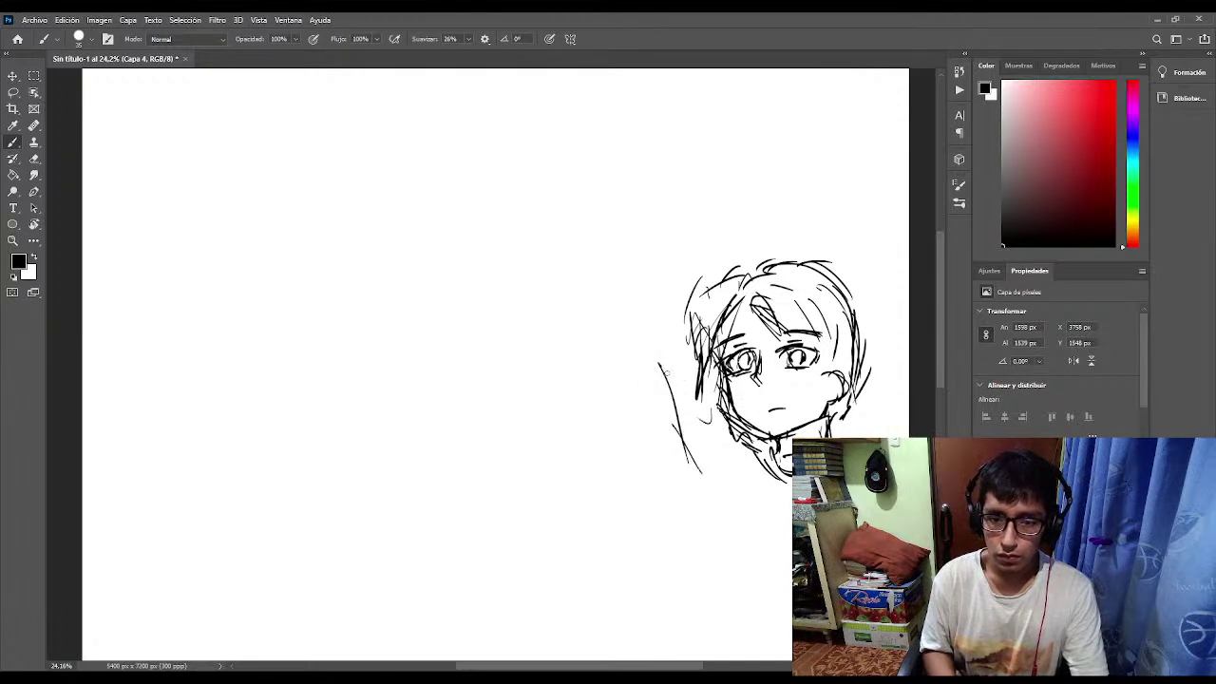
{"action": "mouse_move", "coordinate": [699, 359]}
{"action": "left_mouse_down"}
{"action": "mouse_move", "coordinate": [663, 378]}
{"action": "mouse_move", "coordinate": [707, 488]}
{"action": "mouse_move", "coordinate": [714, 551]}
{"action": "mouse_move", "coordinate": [726, 551]}
{"action": "left_mouse_up"}
{"action": "mouse_move", "coordinate": [759, 466]}
{"action": "left_mouse_down"}
{"action": "mouse_move", "coordinate": [716, 510]}
{"action": "mouse_move", "coordinate": [739, 502]}
{"action": "left_mouse_up"}
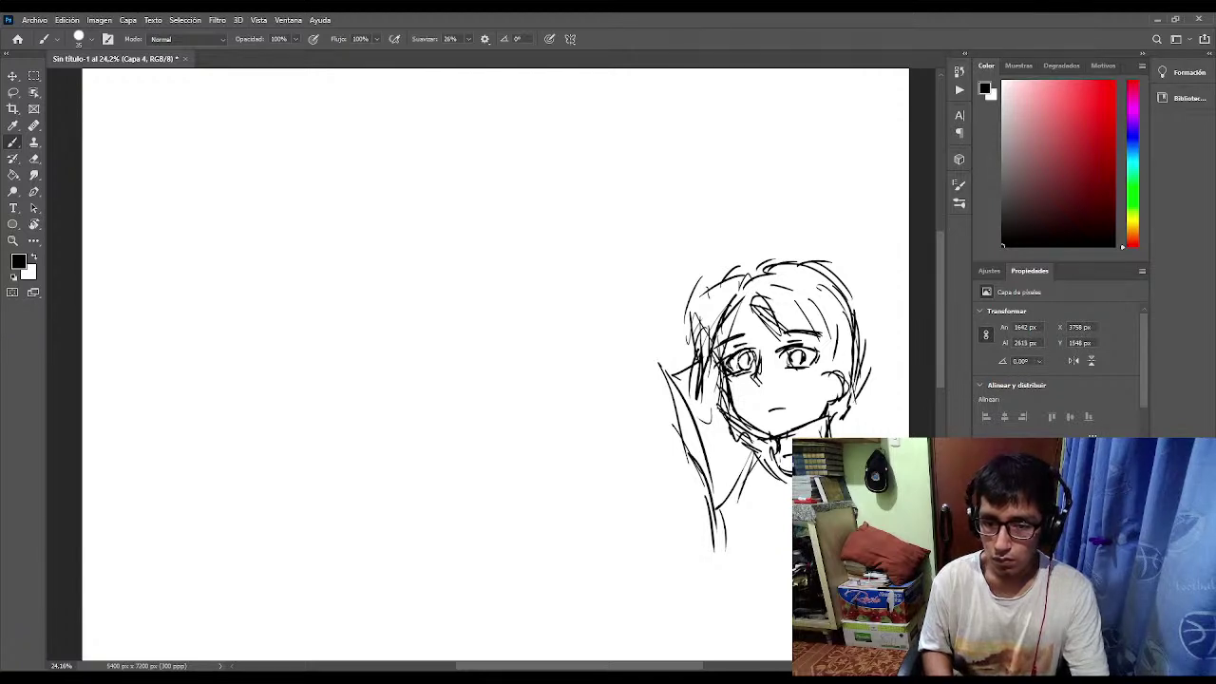
{"action": "mouse_move", "coordinate": [721, 530]}
{"action": "left_mouse_down"}
{"action": "mouse_move", "coordinate": [729, 619]}
{"action": "mouse_move", "coordinate": [718, 654]}
{"action": "left_mouse_up"}
{"action": "left_click_drag", "start_coordinate": [713, 568], "coordinate": [714, 658]}
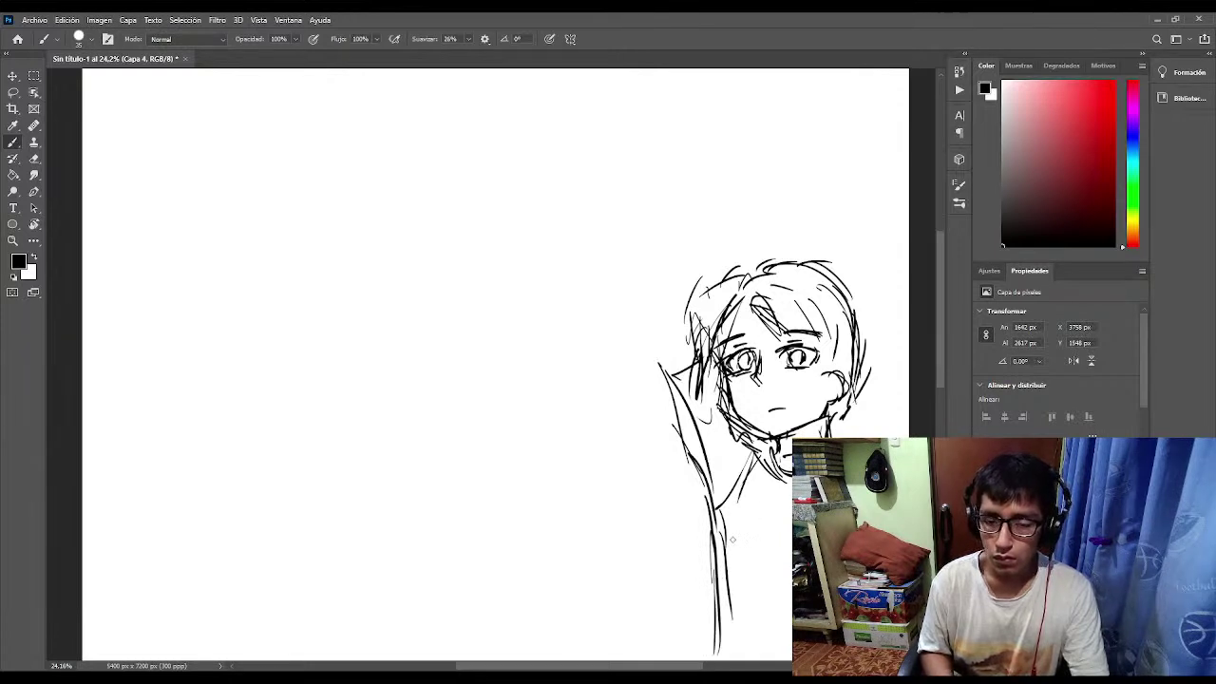
{"action": "mouse_move", "coordinate": [733, 572]}
{"action": "left_mouse_down"}
{"action": "mouse_move", "coordinate": [784, 646]}
{"action": "mouse_move", "coordinate": [791, 605]}
{"action": "left_mouse_up"}
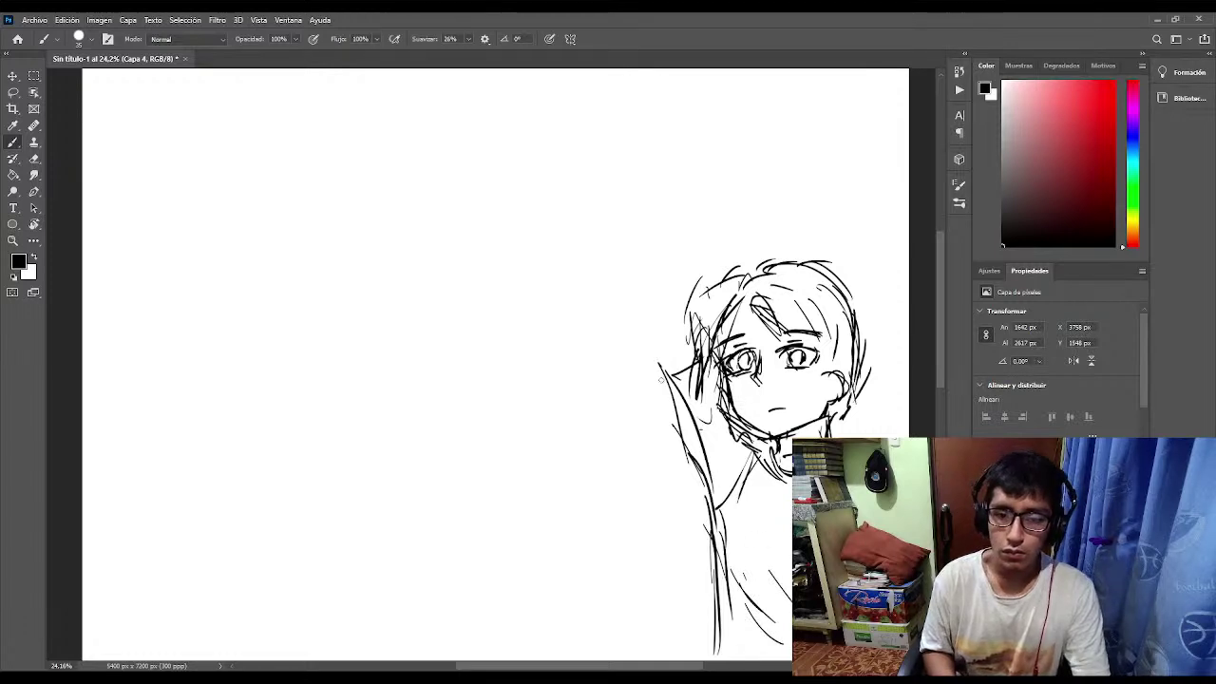
{"action": "left_click_drag", "start_coordinate": [680, 375], "coordinate": [660, 382]}
{"action": "mouse_move", "coordinate": [693, 368]}
{"action": "left_mouse_down"}
{"action": "mouse_move", "coordinate": [660, 395]}
{"action": "mouse_move", "coordinate": [693, 470]}
{"action": "left_mouse_up"}
{"action": "left_click_drag", "start_coordinate": [678, 408], "coordinate": [720, 520]}
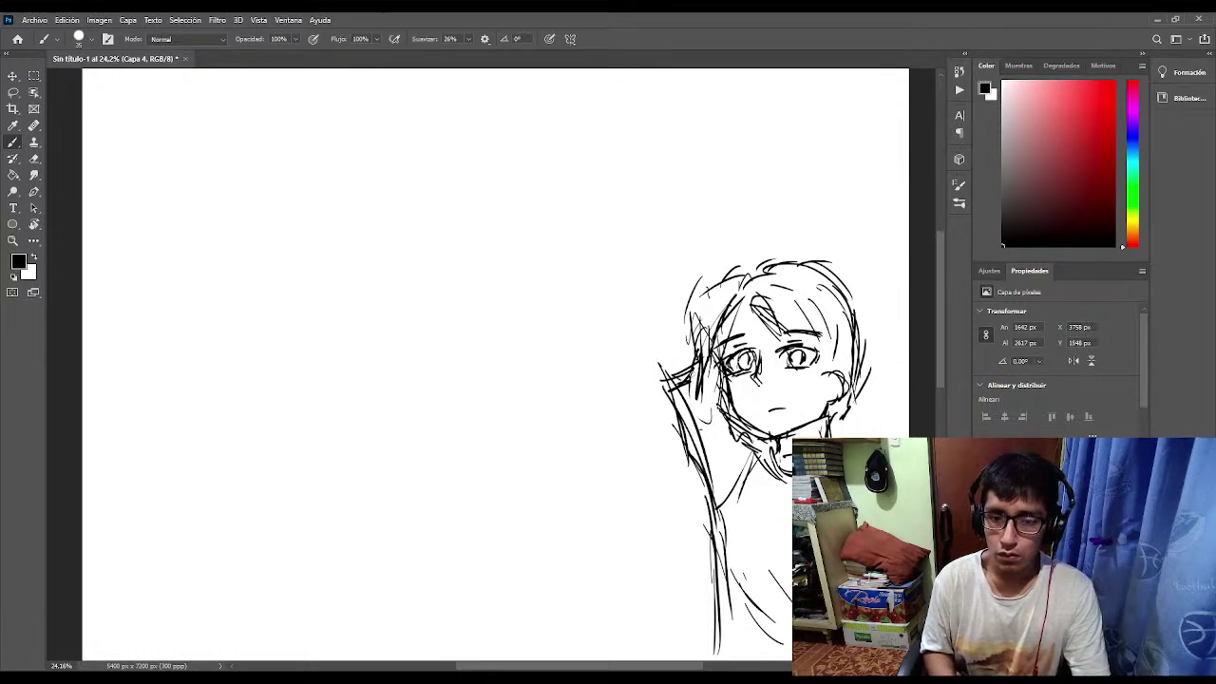
Extend the raised arm upward from the sleeve edge with two tapering forearm contours, darkening the side nearest the hair.
{"action": "left_click_drag", "start_coordinate": [653, 323], "coordinate": [664, 377]}
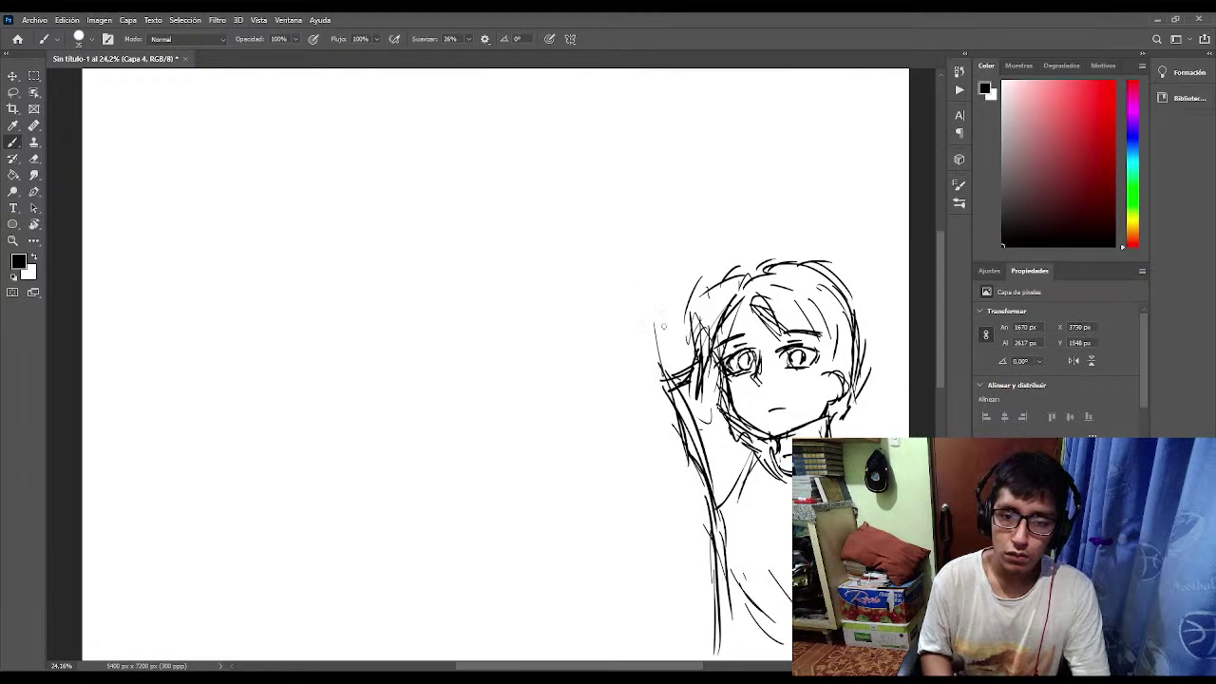
{"action": "left_click_drag", "start_coordinate": [650, 288], "coordinate": [671, 375]}
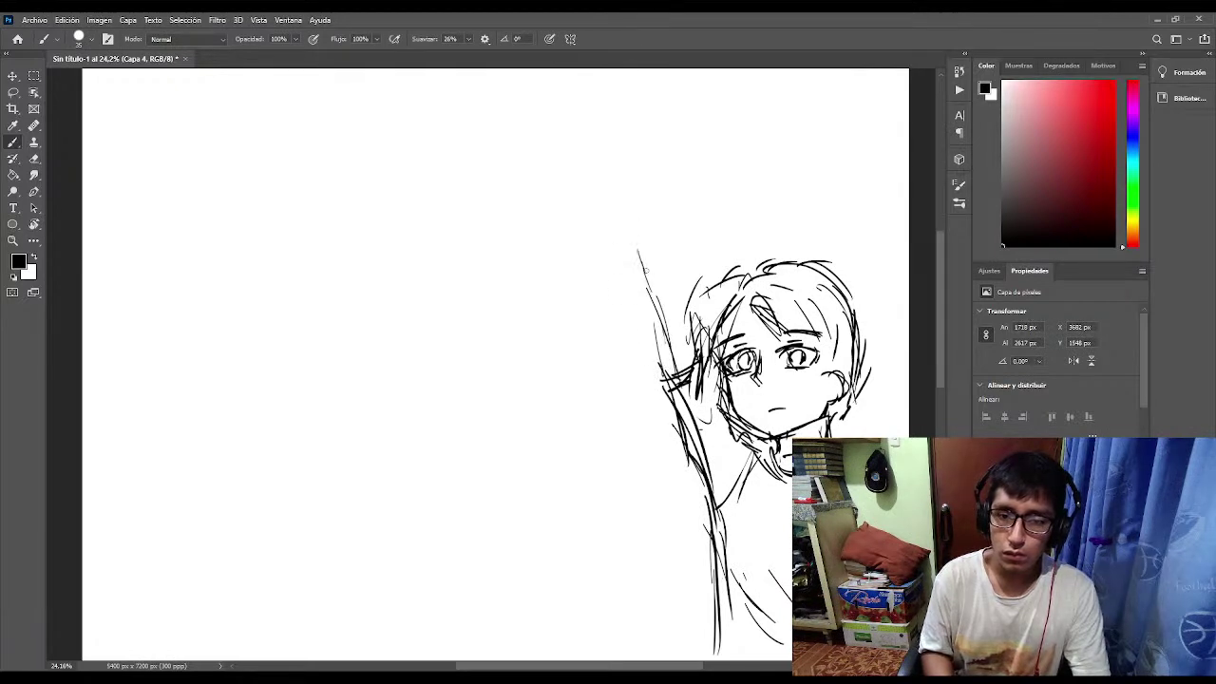
{"action": "left_click_drag", "start_coordinate": [645, 270], "coordinate": [663, 360]}
{"action": "mouse_move", "coordinate": [677, 237]}
{"action": "left_mouse_down"}
{"action": "mouse_move", "coordinate": [662, 230]}
{"action": "mouse_move", "coordinate": [688, 317]}
{"action": "left_mouse_up"}
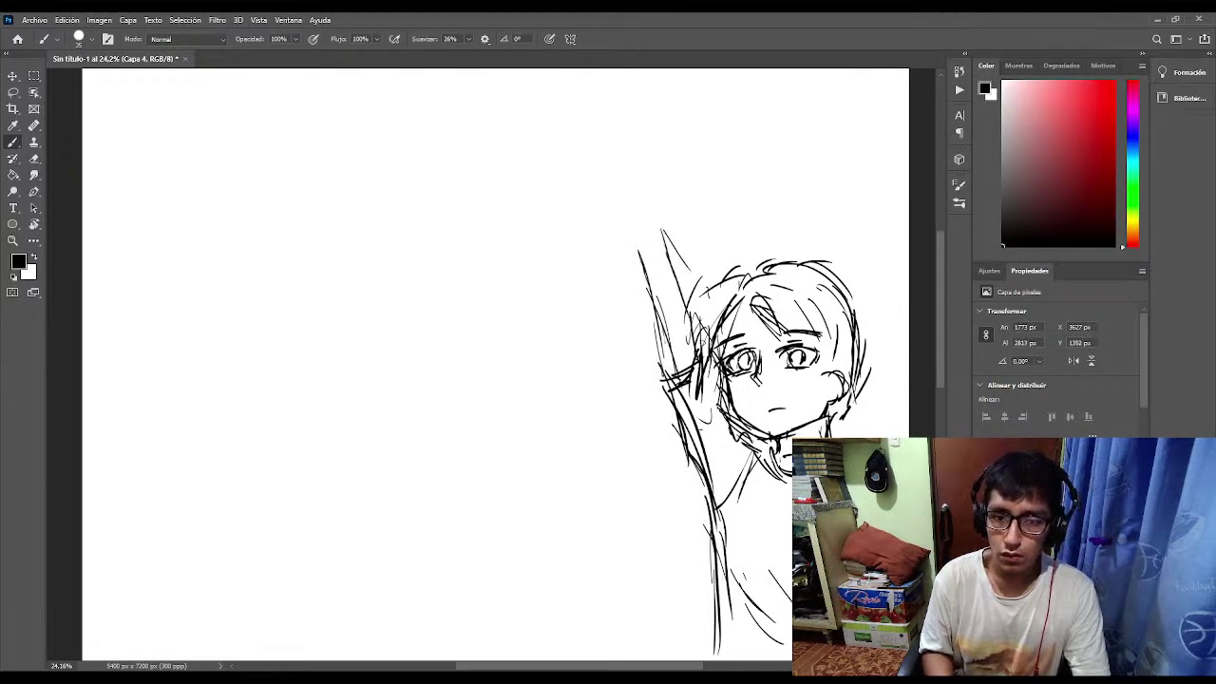
{"action": "left_click_drag", "start_coordinate": [661, 233], "coordinate": [696, 289]}
{"action": "mouse_move", "coordinate": [693, 328]}
{"action": "left_mouse_down"}
{"action": "mouse_move", "coordinate": [680, 239]}
{"action": "mouse_move", "coordinate": [657, 237]}
{"action": "mouse_move", "coordinate": [692, 279]}
{"action": "left_mouse_up"}
{"action": "left_click_drag", "start_coordinate": [657, 219], "coordinate": [693, 281]}
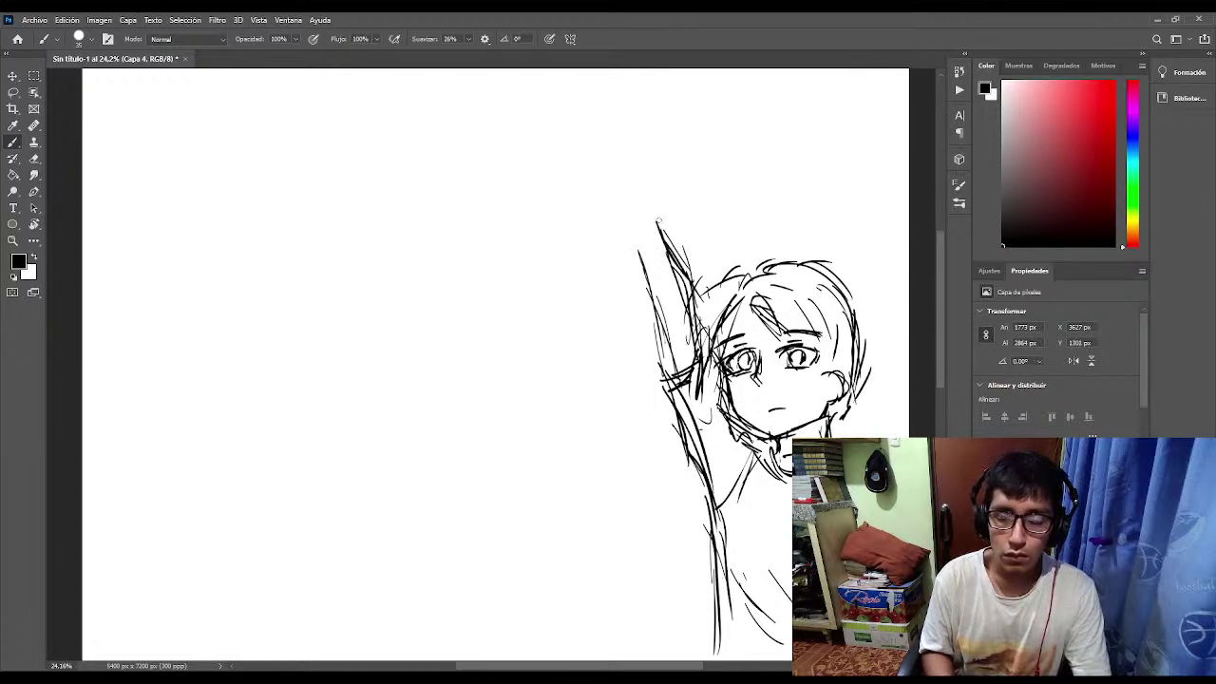
Draw a rounded closed hand above the wrist and two long slanted lines through it as an overhead handrail.
{"action": "mouse_move", "coordinate": [628, 226]}
{"action": "left_mouse_down"}
{"action": "mouse_move", "coordinate": [650, 295]}
{"action": "mouse_move", "coordinate": [644, 340]}
{"action": "mouse_move", "coordinate": [675, 255]}
{"action": "mouse_move", "coordinate": [658, 225]}
{"action": "mouse_move", "coordinate": [602, 200]}
{"action": "mouse_move", "coordinate": [640, 181]}
{"action": "mouse_move", "coordinate": [655, 224]}
{"action": "mouse_move", "coordinate": [662, 203]}
{"action": "mouse_move", "coordinate": [667, 217]}
{"action": "left_mouse_up"}
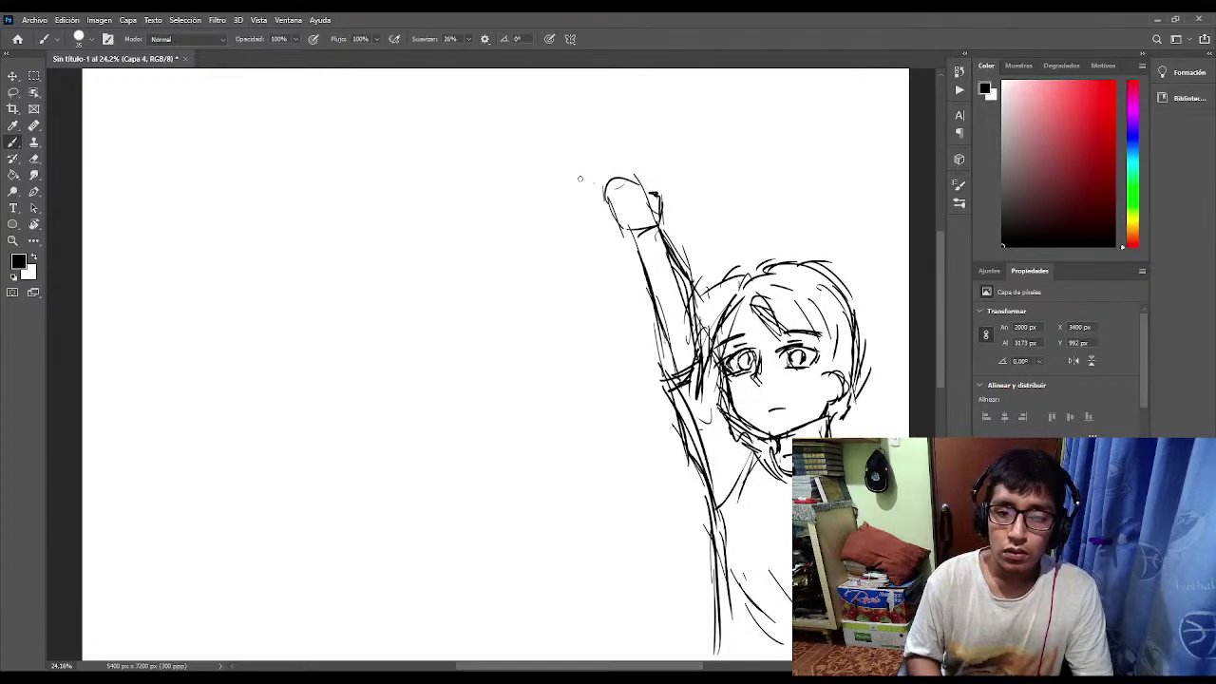
{"action": "left_click_drag", "start_coordinate": [496, 222], "coordinate": [706, 190]}
{"action": "mouse_move", "coordinate": [574, 224]}
{"action": "left_mouse_down"}
{"action": "mouse_move", "coordinate": [668, 222]}
{"action": "mouse_move", "coordinate": [563, 233]}
{"action": "mouse_move", "coordinate": [768, 180]}
{"action": "left_mouse_up"}
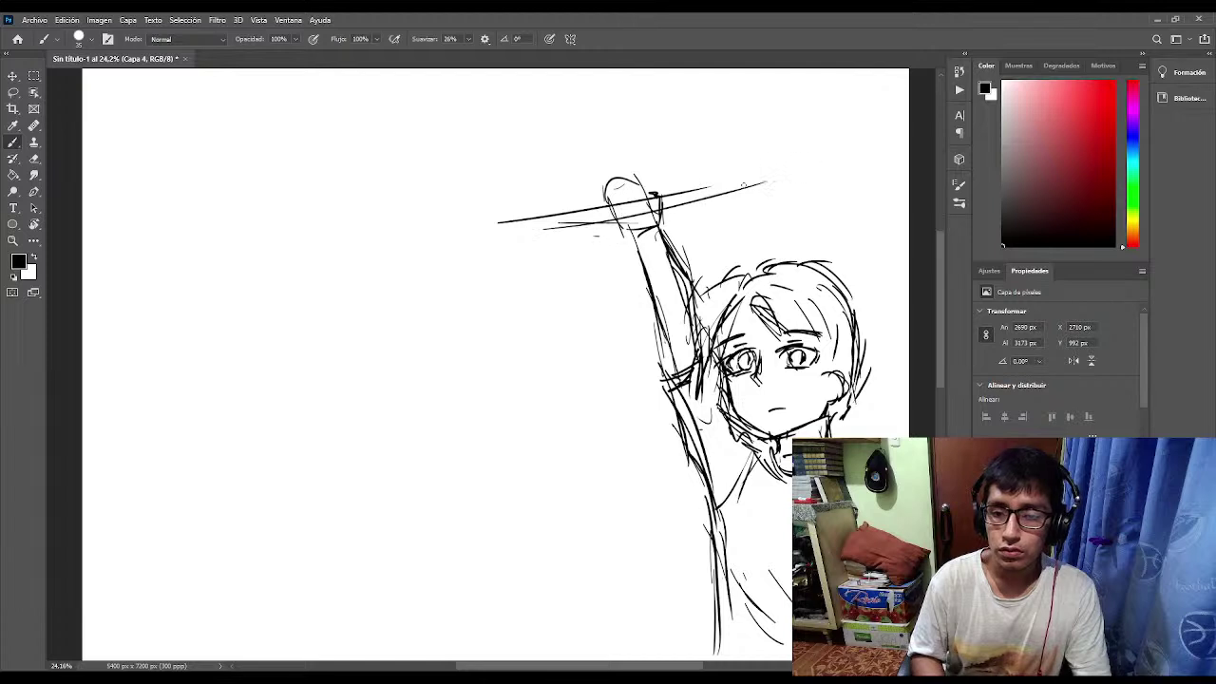
Draw a rectangular window frame beside the raised arm, with doubled vertical side lines and a double sill.
{"action": "left_click_drag", "start_coordinate": [584, 319], "coordinate": [602, 393]}
{"action": "left_click_drag", "start_coordinate": [570, 278], "coordinate": [593, 361]}
{"action": "left_click_drag", "start_coordinate": [595, 309], "coordinate": [598, 435]}
{"action": "left_click_drag", "start_coordinate": [606, 338], "coordinate": [604, 424]}
{"action": "left_click_drag", "start_coordinate": [593, 361], "coordinate": [635, 301]}
{"action": "left_click_drag", "start_coordinate": [583, 413], "coordinate": [665, 414]}
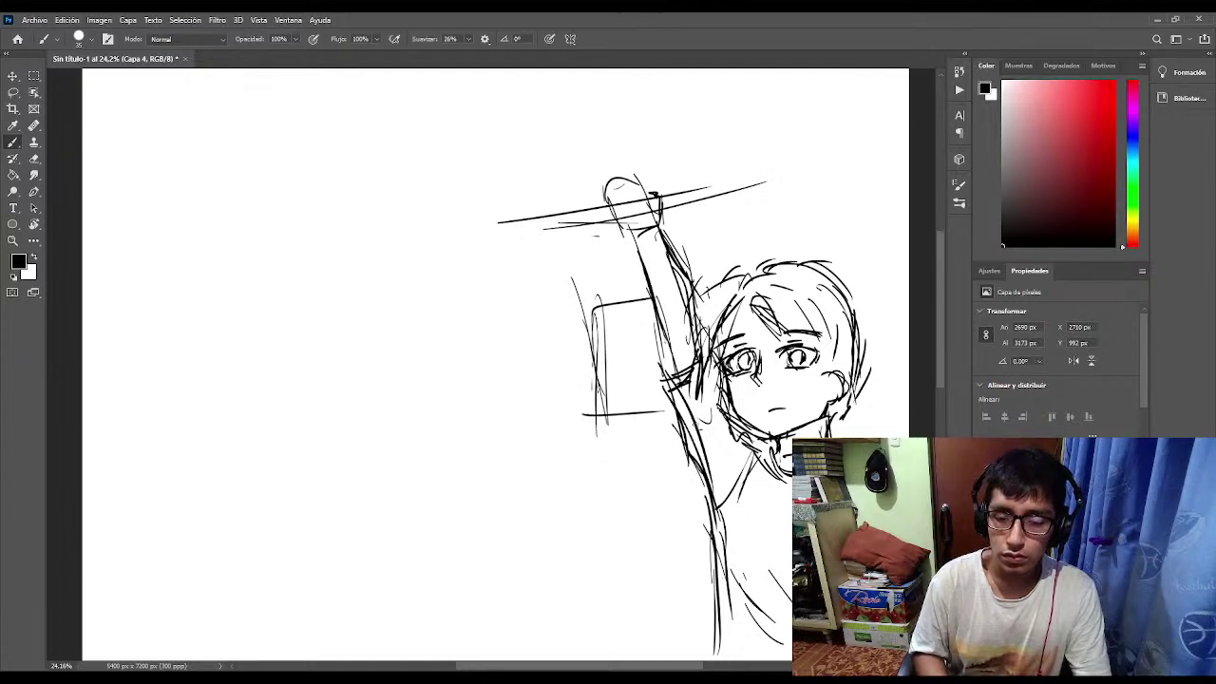
{"action": "left_click_drag", "start_coordinate": [583, 436], "coordinate": [666, 428]}
{"action": "left_click_drag", "start_coordinate": [647, 307], "coordinate": [650, 422]}
Sketch a small rounded panel beyond the window frame and a larger open-ended window with a double sill farther left.
{"action": "mouse_move", "coordinate": [549, 334]}
{"action": "left_mouse_down"}
{"action": "mouse_move", "coordinate": [565, 399]}
{"action": "mouse_move", "coordinate": [561, 331]}
{"action": "mouse_move", "coordinate": [581, 388]}
{"action": "left_mouse_up"}
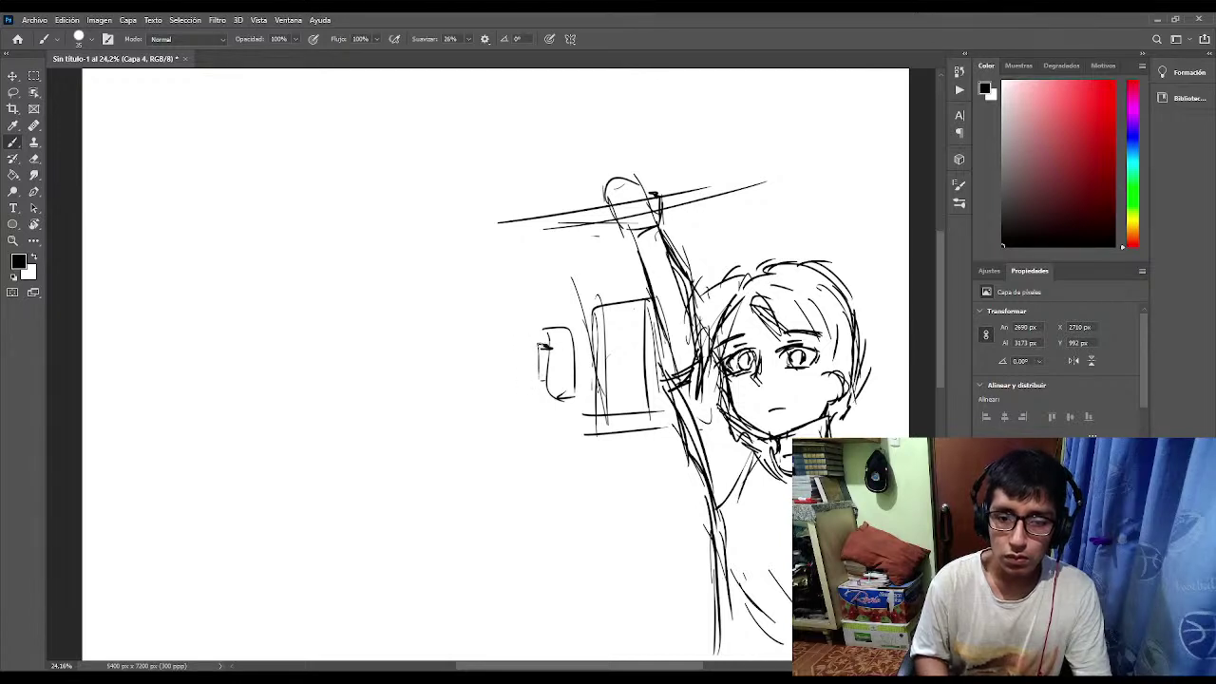
{"action": "mouse_move", "coordinate": [513, 276]}
{"action": "left_mouse_down"}
{"action": "mouse_move", "coordinate": [524, 331]}
{"action": "mouse_move", "coordinate": [503, 374]}
{"action": "mouse_move", "coordinate": [515, 432]}
{"action": "left_mouse_up"}
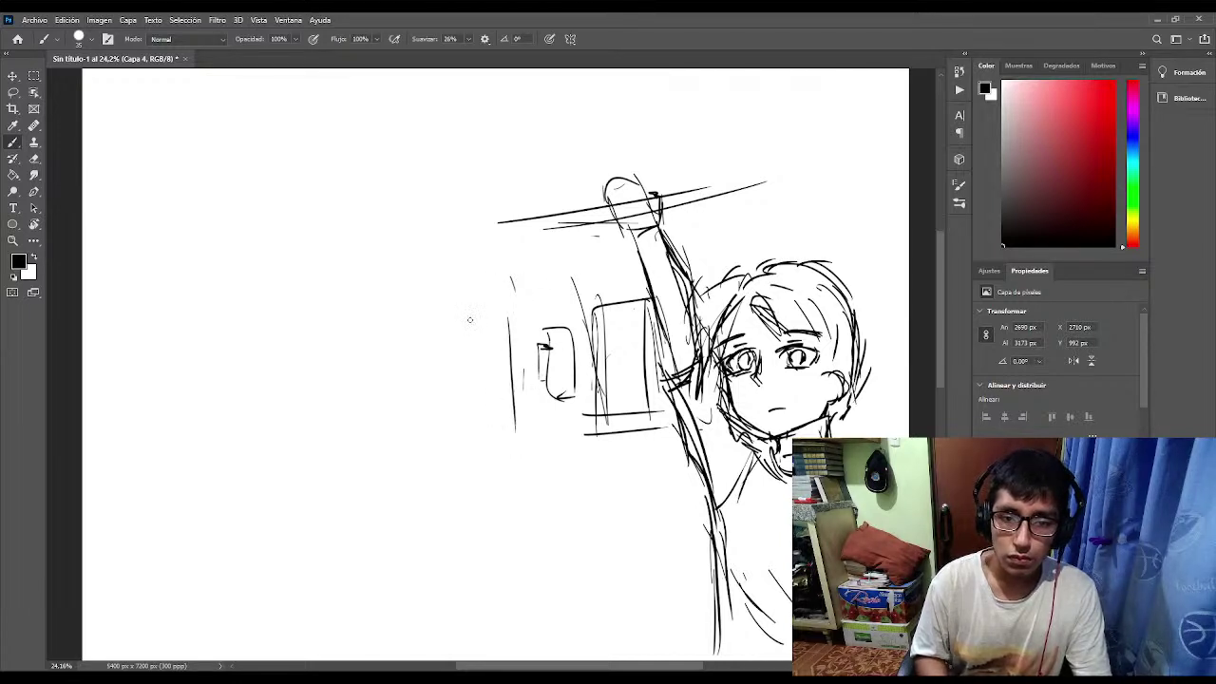
{"action": "mouse_move", "coordinate": [508, 314]}
{"action": "left_mouse_down"}
{"action": "mouse_move", "coordinate": [438, 312]}
{"action": "mouse_move", "coordinate": [460, 314]}
{"action": "left_mouse_up"}
{"action": "left_click_drag", "start_coordinate": [444, 426], "coordinate": [515, 428]}
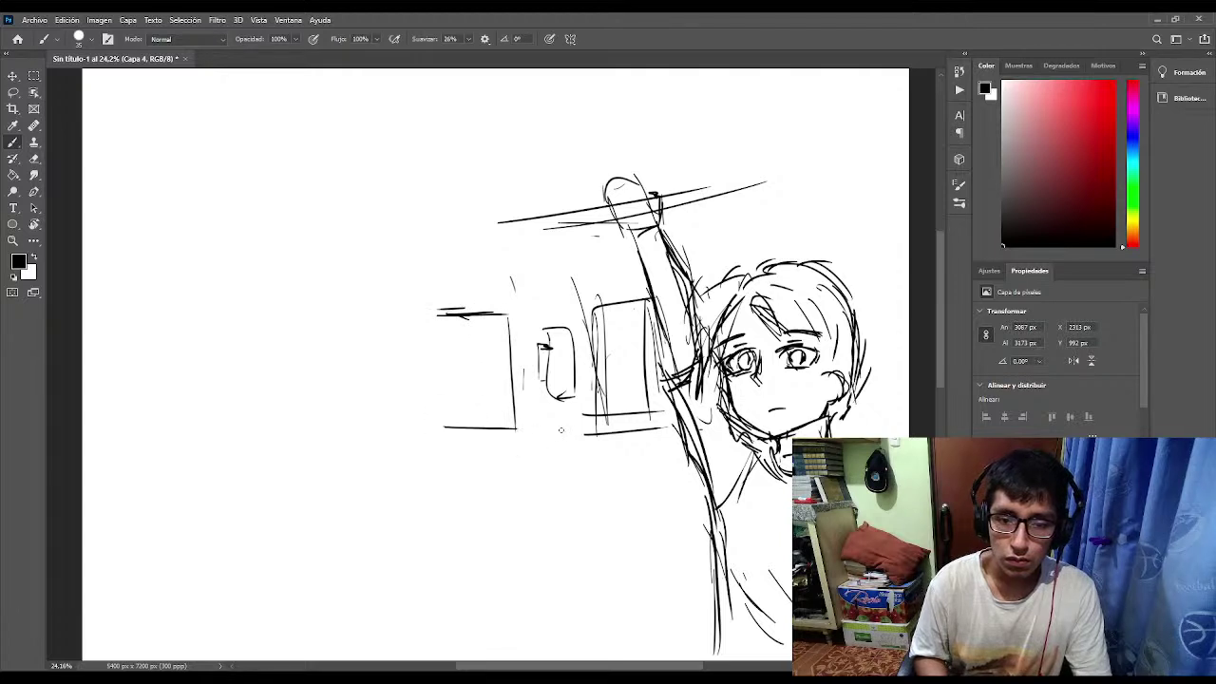
{"action": "left_click_drag", "start_coordinate": [406, 418], "coordinate": [516, 416]}
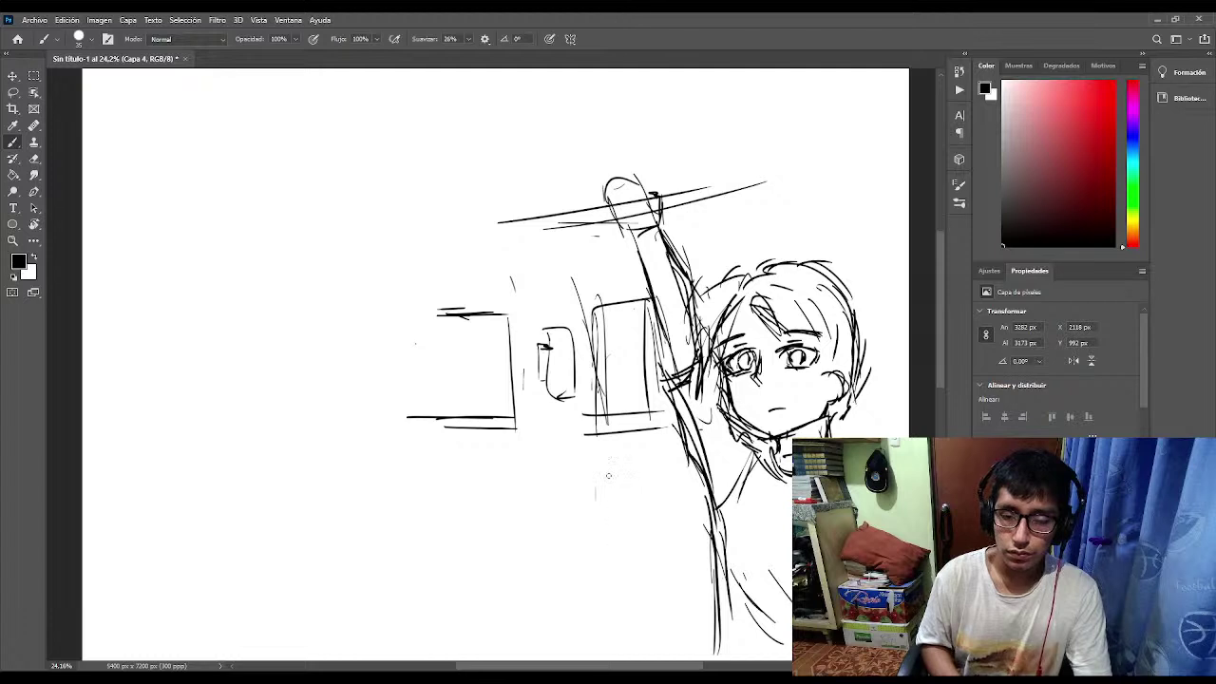
Below the window frame, draw a long vertical stroke bundle and a round head with a curved guide line and small facial marks.
{"action": "mouse_move", "coordinate": [608, 475]}
{"action": "left_mouse_down"}
{"action": "mouse_move", "coordinate": [593, 638]}
{"action": "mouse_move", "coordinate": [596, 505]}
{"action": "mouse_move", "coordinate": [595, 575]}
{"action": "left_mouse_up"}
{"action": "left_click_drag", "start_coordinate": [605, 454], "coordinate": [593, 579]}
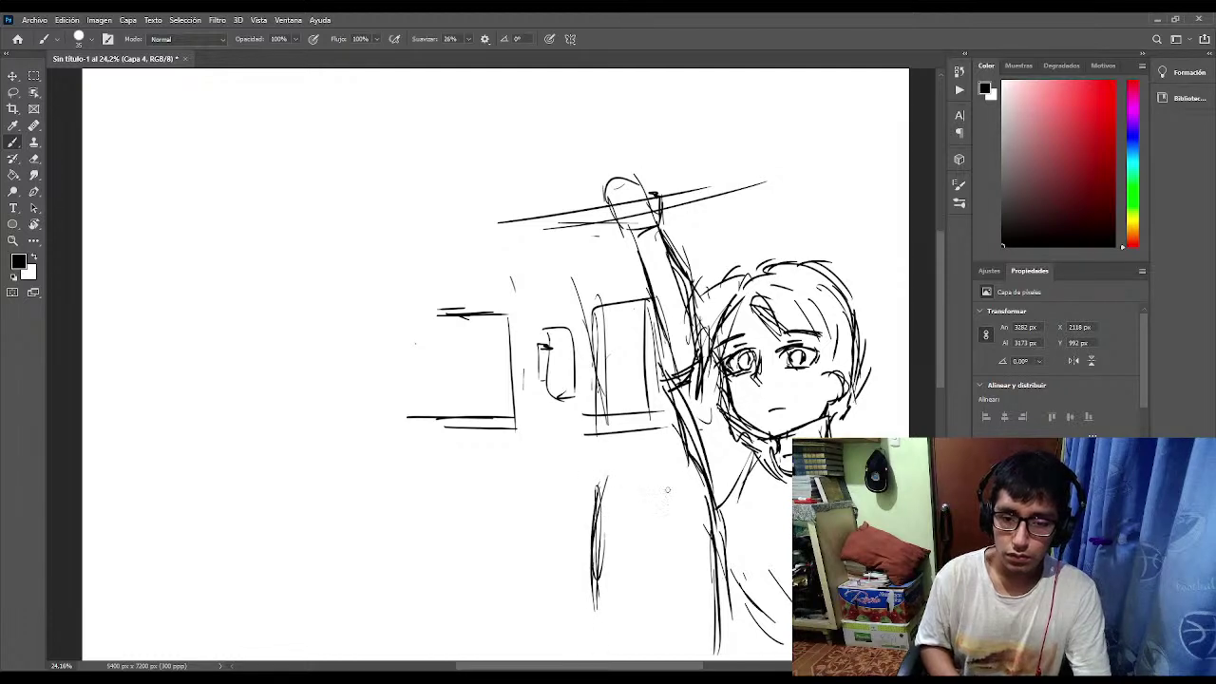
{"action": "mouse_move", "coordinate": [667, 486]}
{"action": "left_mouse_down"}
{"action": "mouse_move", "coordinate": [629, 454]}
{"action": "mouse_move", "coordinate": [627, 521]}
{"action": "left_mouse_up"}
{"action": "mouse_move", "coordinate": [618, 456]}
{"action": "left_mouse_down"}
{"action": "mouse_move", "coordinate": [661, 522]}
{"action": "mouse_move", "coordinate": [608, 454]}
{"action": "left_mouse_up"}
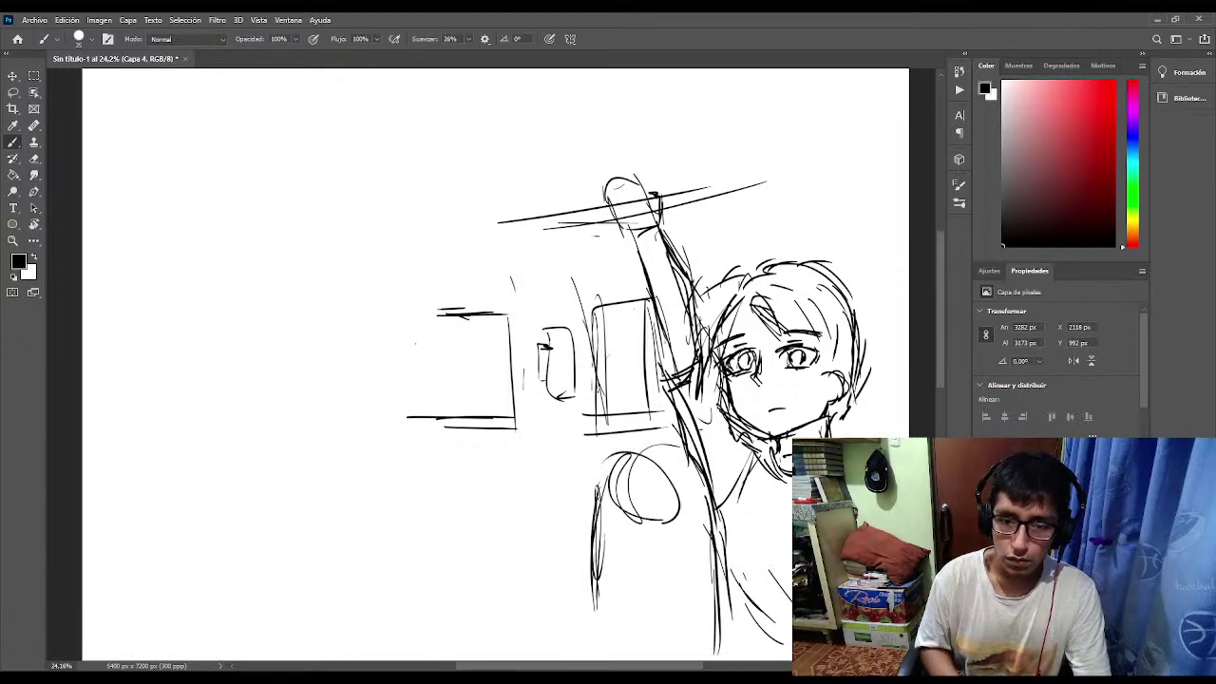
{"action": "mouse_move", "coordinate": [614, 504]}
{"action": "left_mouse_down"}
{"action": "mouse_move", "coordinate": [675, 460]}
{"action": "mouse_move", "coordinate": [631, 525]}
{"action": "mouse_move", "coordinate": [610, 470]}
{"action": "mouse_move", "coordinate": [654, 522]}
{"action": "mouse_move", "coordinate": [648, 536]}
{"action": "left_mouse_up"}
{"action": "mouse_move", "coordinate": [665, 454]}
{"action": "left_mouse_down"}
{"action": "mouse_move", "coordinate": [644, 538]}
{"action": "mouse_move", "coordinate": [678, 456]}
{"action": "left_mouse_up"}
{"action": "mouse_move", "coordinate": [678, 456]}
{"action": "left_mouse_down"}
{"action": "mouse_move", "coordinate": [684, 490]}
{"action": "mouse_move", "coordinate": [655, 504]}
{"action": "left_mouse_up"}
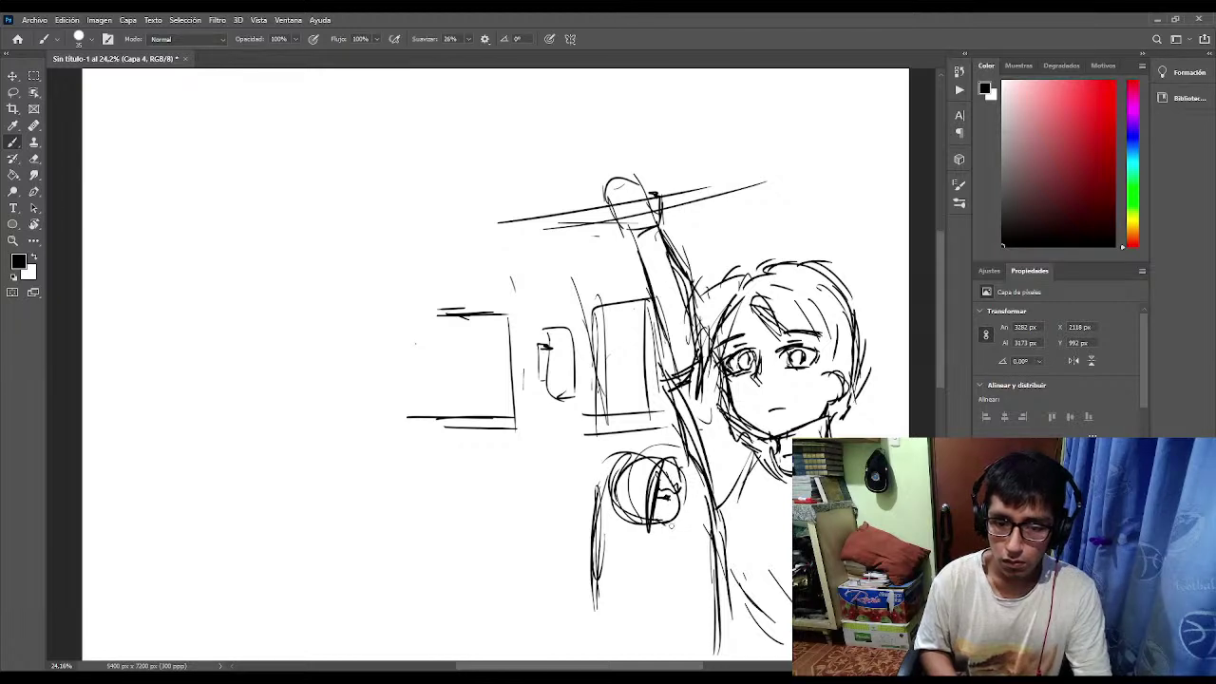
Sketch the small head's jaw and neck below the window frame, with an outer hair curve and an oval shoulder form beneath.
{"action": "mouse_move", "coordinate": [682, 497]}
{"action": "left_mouse_down"}
{"action": "mouse_move", "coordinate": [677, 522]}
{"action": "mouse_move", "coordinate": [673, 511]}
{"action": "left_mouse_up"}
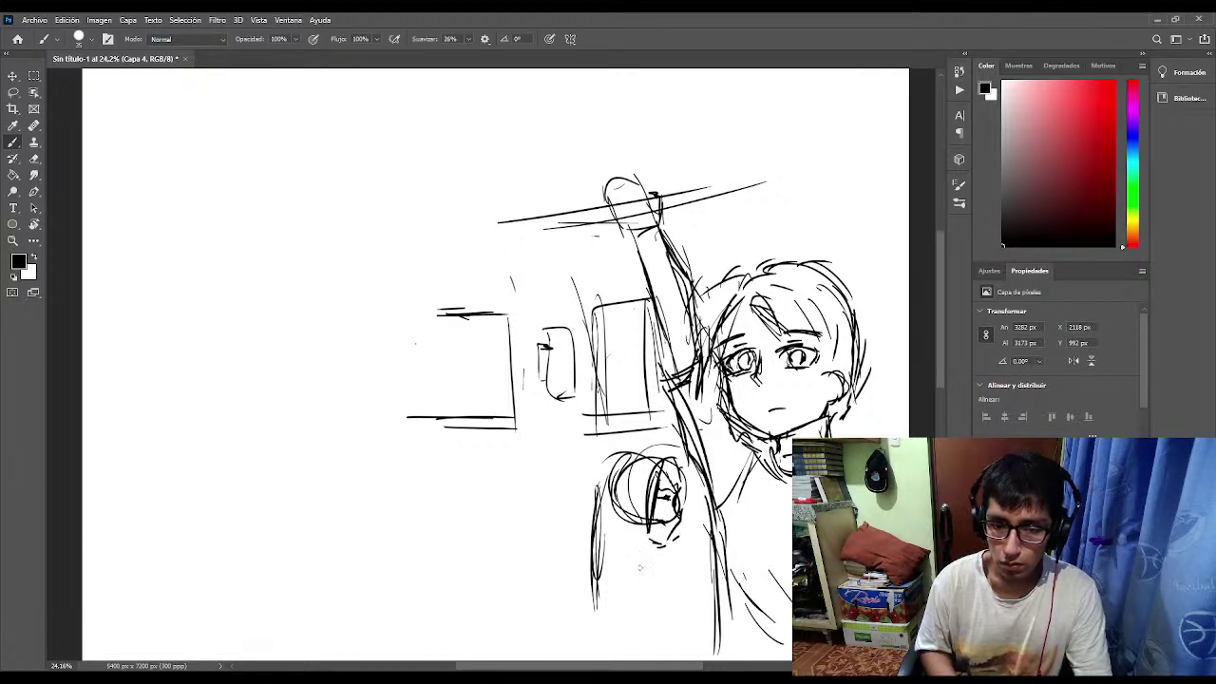
{"action": "mouse_move", "coordinate": [646, 534]}
{"action": "left_mouse_down"}
{"action": "mouse_move", "coordinate": [643, 560]}
{"action": "mouse_move", "coordinate": [652, 543]}
{"action": "left_mouse_up"}
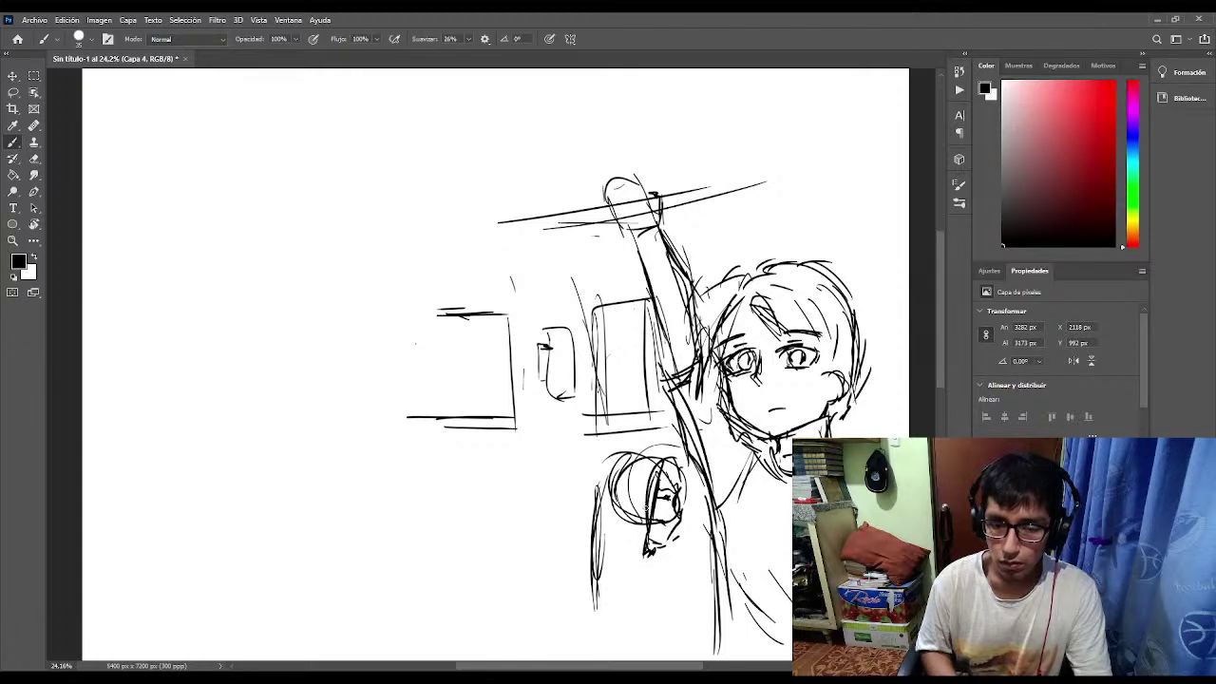
{"action": "mouse_move", "coordinate": [650, 446]}
{"action": "left_mouse_down"}
{"action": "mouse_move", "coordinate": [584, 513]}
{"action": "mouse_move", "coordinate": [595, 573]}
{"action": "mouse_move", "coordinate": [638, 555]}
{"action": "mouse_move", "coordinate": [610, 566]}
{"action": "mouse_move", "coordinate": [652, 623]}
{"action": "mouse_move", "coordinate": [665, 607]}
{"action": "left_mouse_up"}
{"action": "left_click_drag", "start_coordinate": [646, 570], "coordinate": [720, 606]}
{"action": "mouse_move", "coordinate": [644, 617]}
{"action": "left_mouse_down"}
{"action": "mouse_move", "coordinate": [709, 631]}
{"action": "mouse_move", "coordinate": [671, 608]}
{"action": "left_mouse_up"}
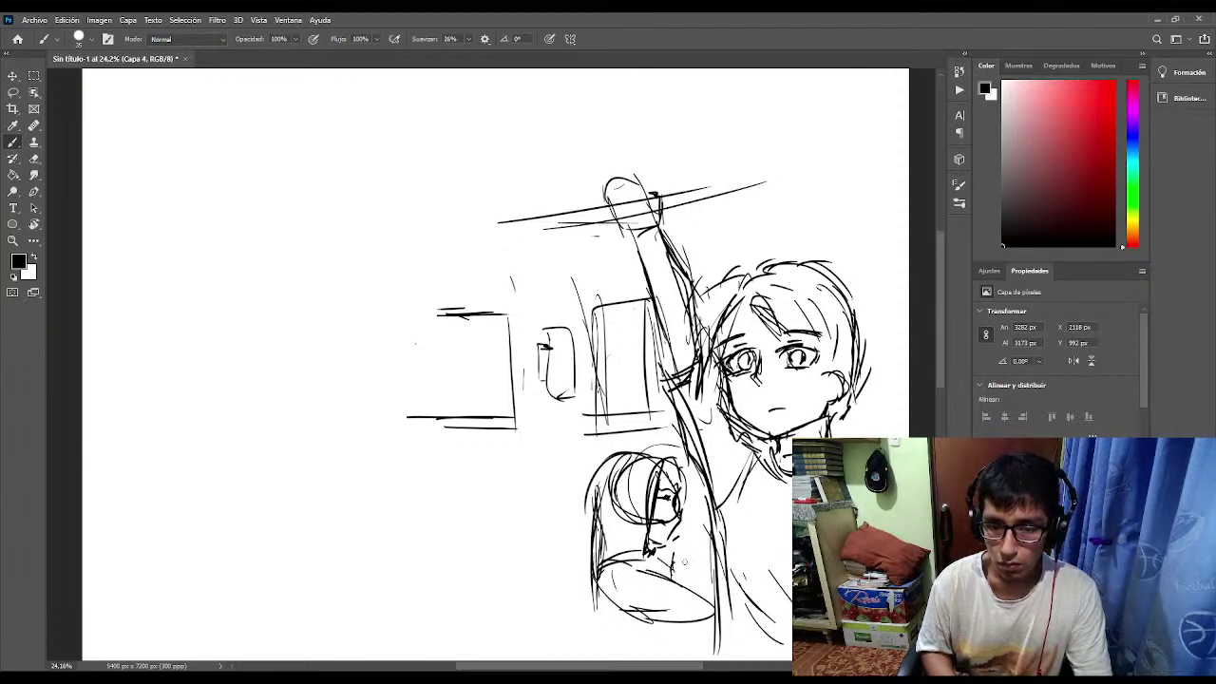
Add a dark neckline mark, shoulder line and lower body strokes to the small figure, and reinforce the long vertical edge of its hair.
{"action": "mouse_move", "coordinate": [672, 557]}
{"action": "left_mouse_down"}
{"action": "mouse_move", "coordinate": [678, 575]}
{"action": "mouse_move", "coordinate": [706, 585]}
{"action": "left_mouse_up"}
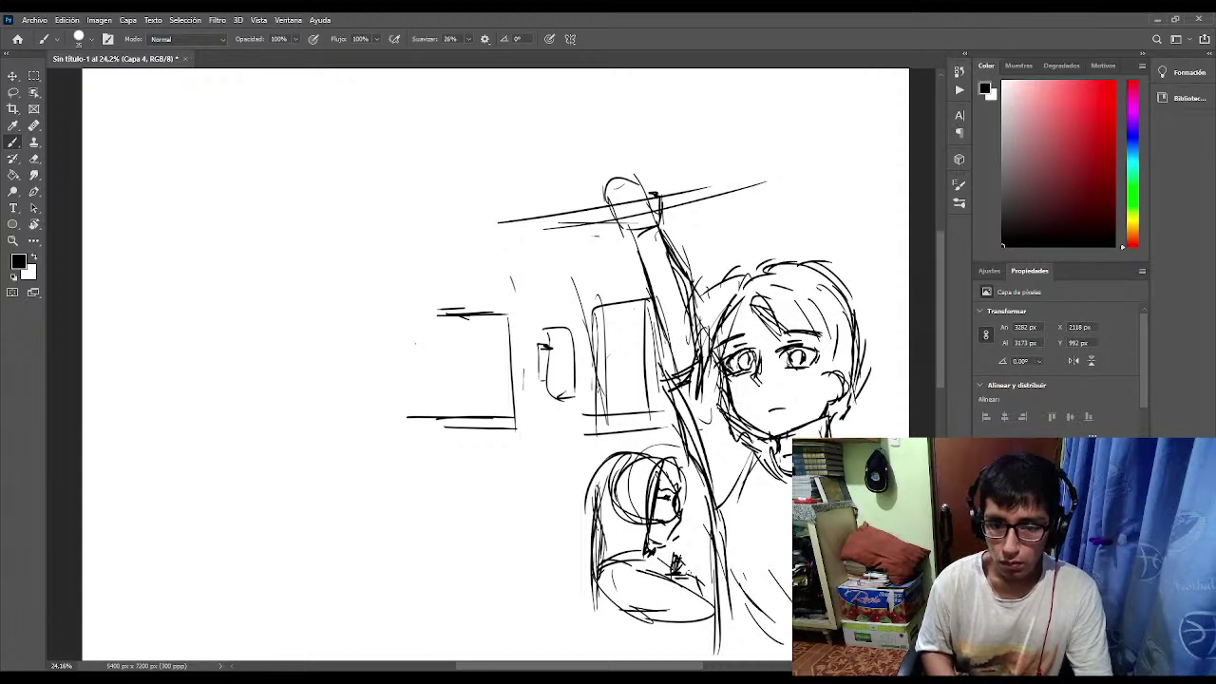
{"action": "left_click_drag", "start_coordinate": [661, 551], "coordinate": [705, 577]}
{"action": "mouse_move", "coordinate": [611, 606]}
{"action": "left_mouse_down"}
{"action": "mouse_move", "coordinate": [627, 633]}
{"action": "mouse_move", "coordinate": [609, 660]}
{"action": "mouse_move", "coordinate": [634, 659]}
{"action": "mouse_move", "coordinate": [662, 621]}
{"action": "left_mouse_up"}
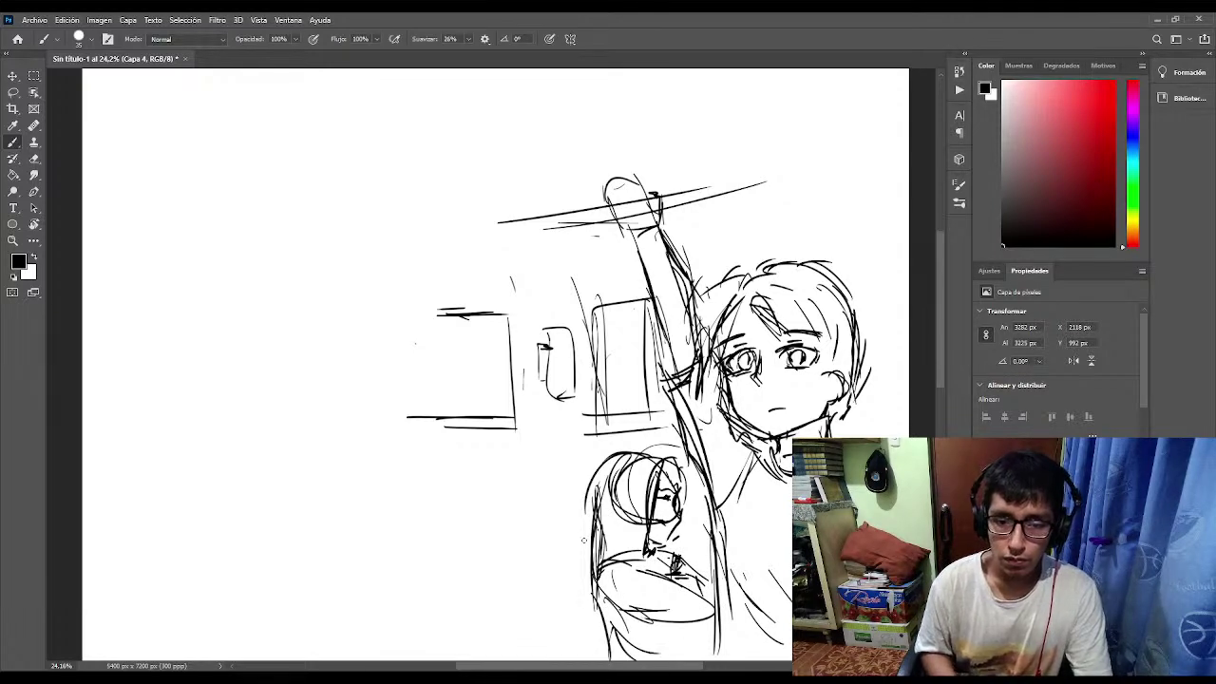
{"action": "left_click_drag", "start_coordinate": [593, 496], "coordinate": [590, 580]}
{"action": "left_click_drag", "start_coordinate": [591, 520], "coordinate": [589, 614]}
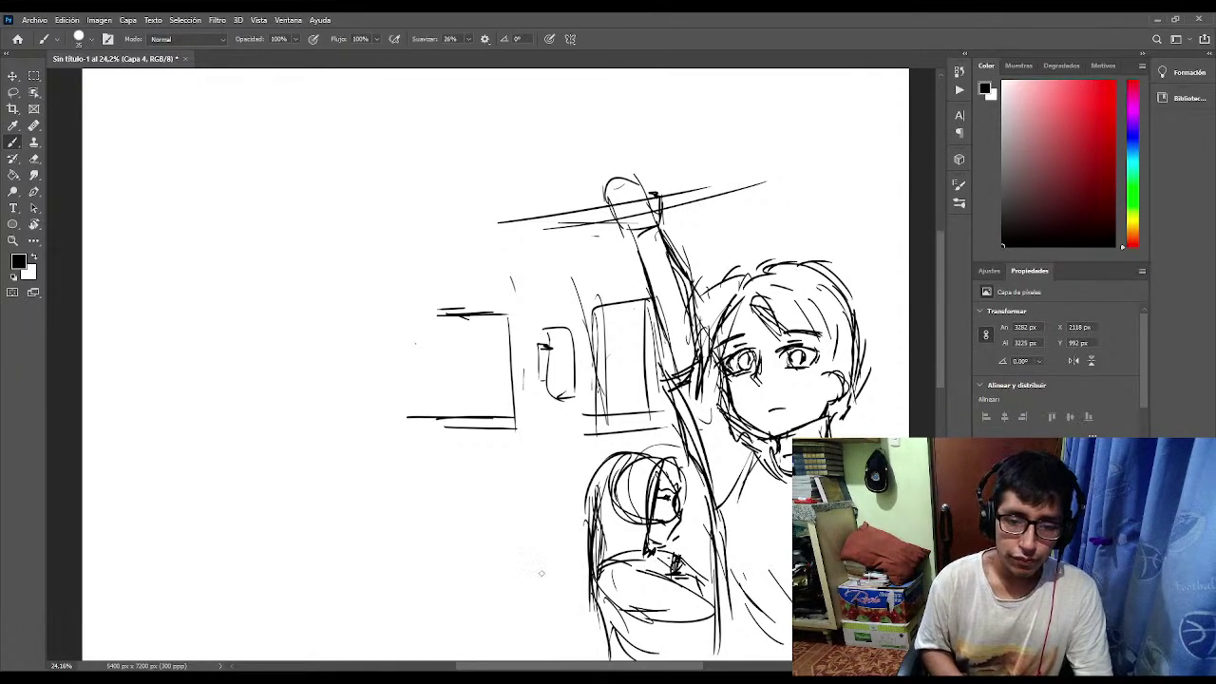